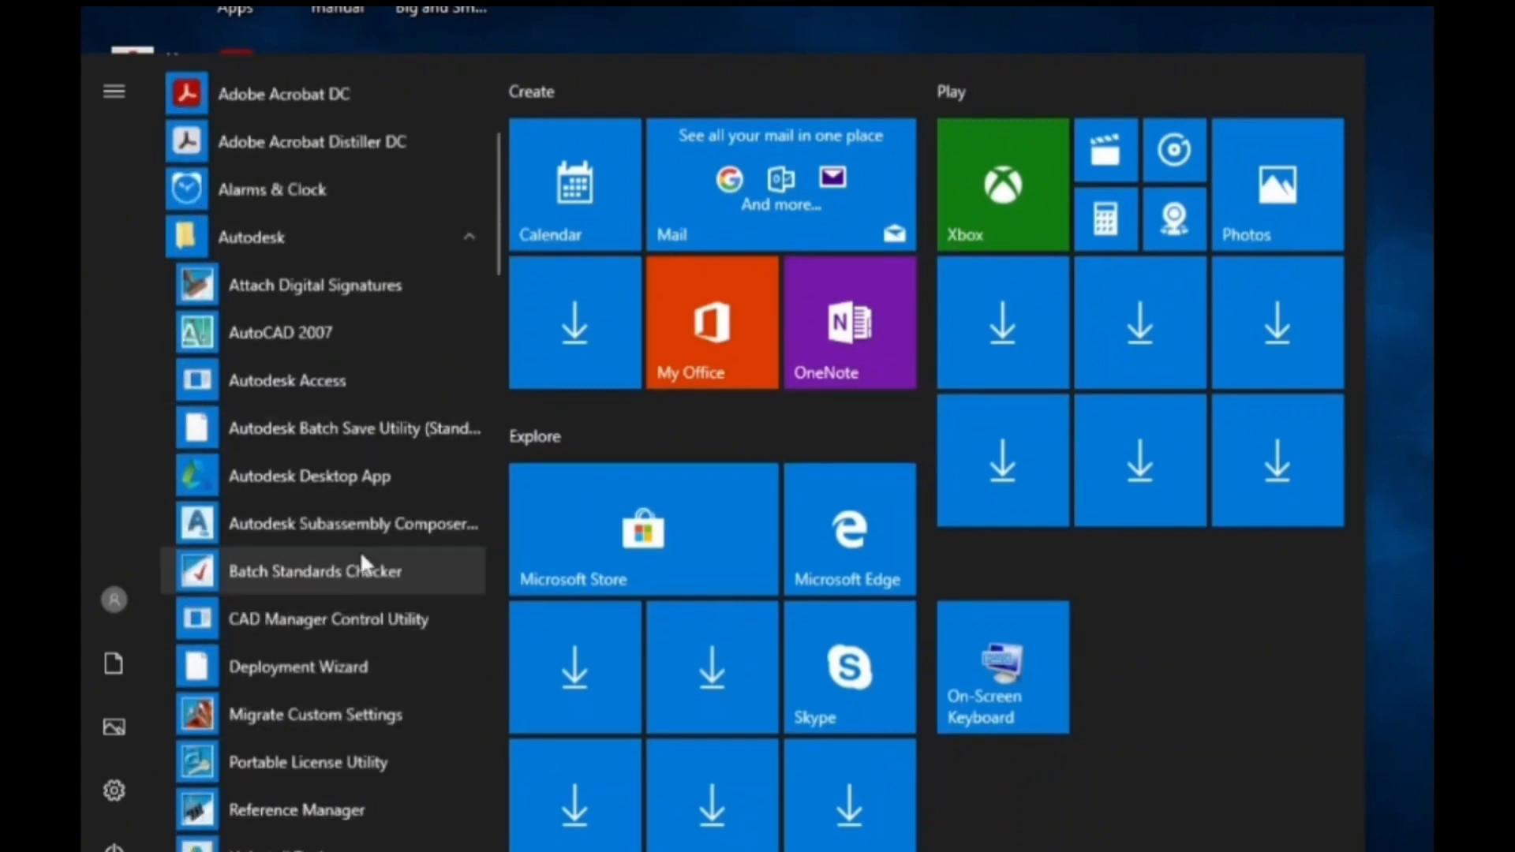
- Open Autodesk Subassembly Composer and set the subassembly name to kamsengineering in the packet settings
left_click(439, 524)
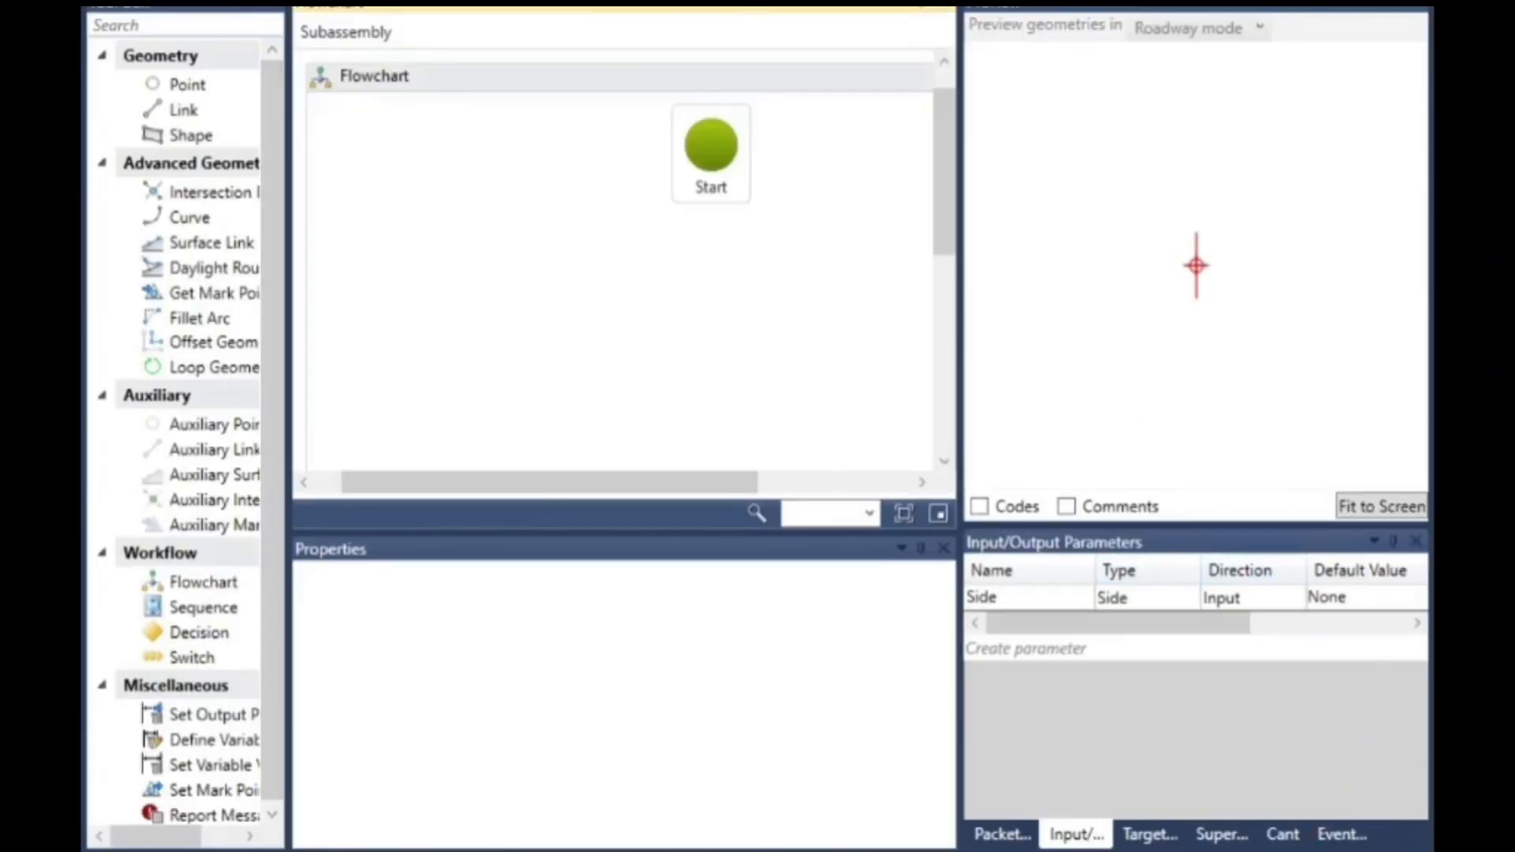
left_click(995, 834)
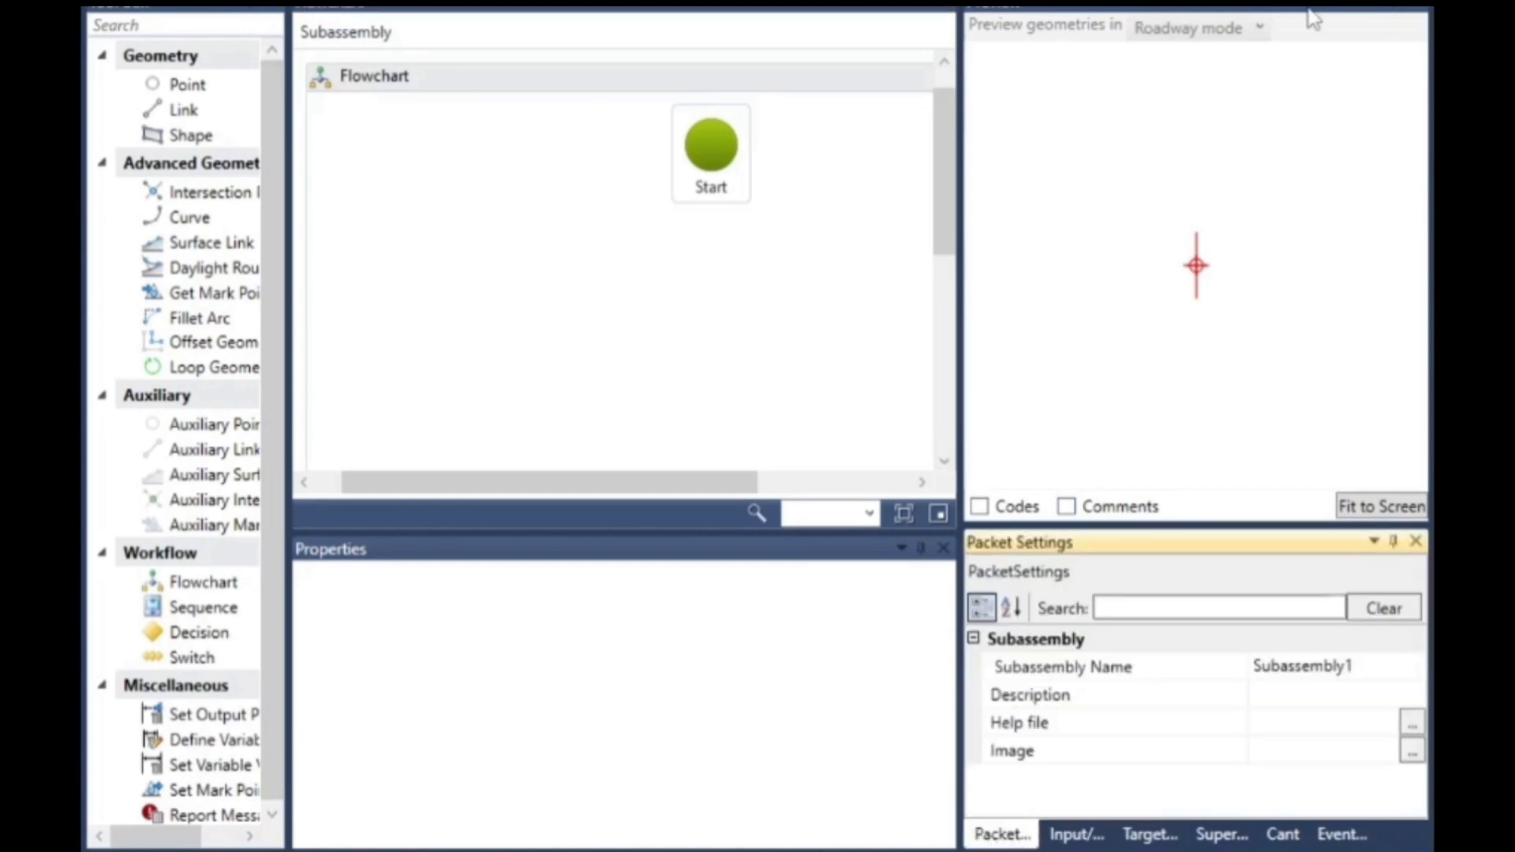
left_click(1309, 666)
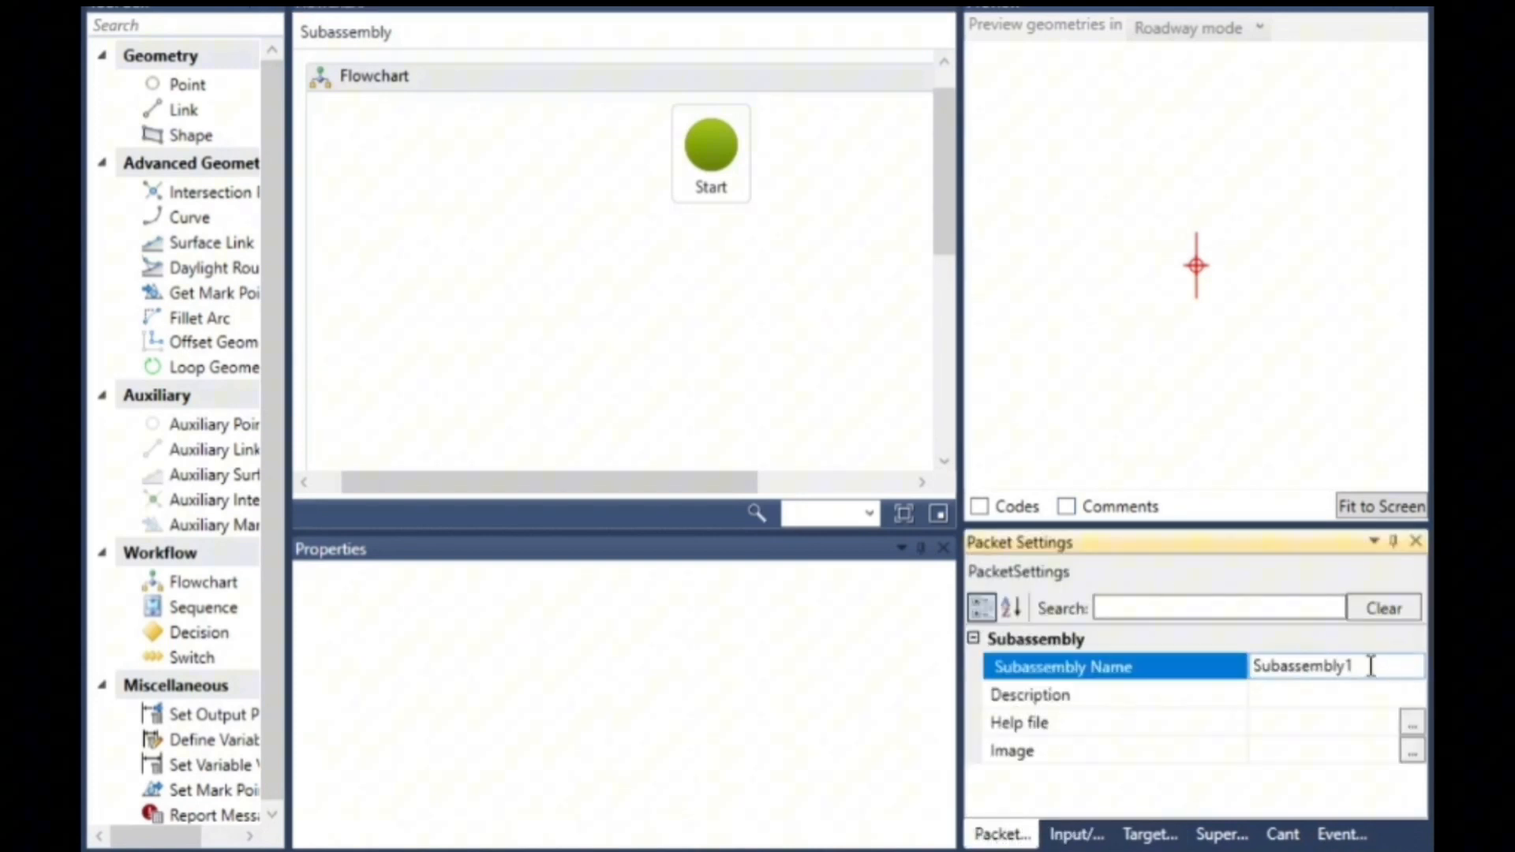
left_click_drag(1370, 667, 1160, 661)
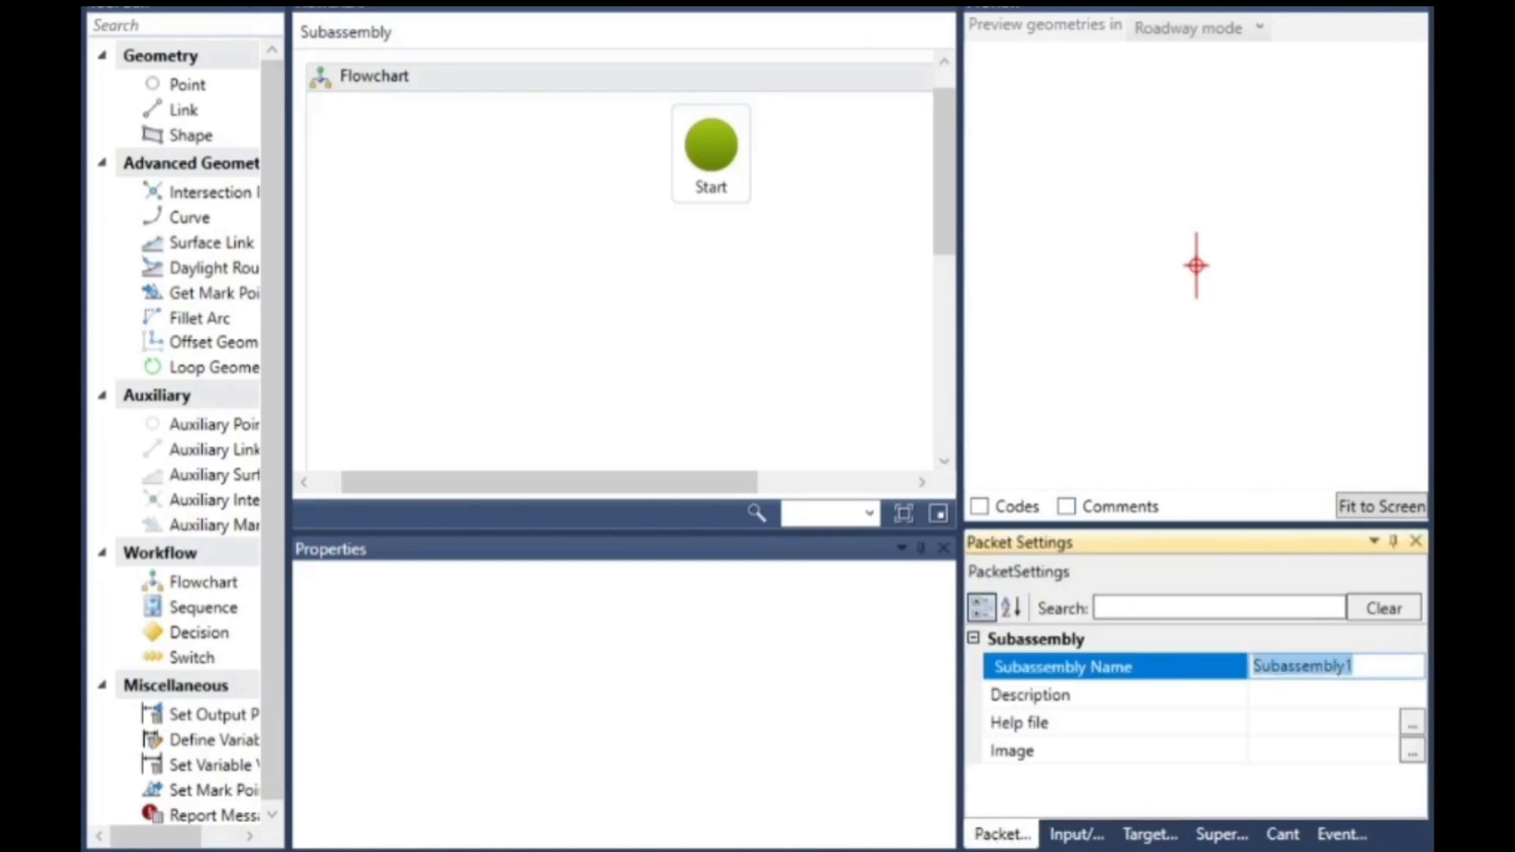
left_click_drag(1374, 671, 1216, 661)
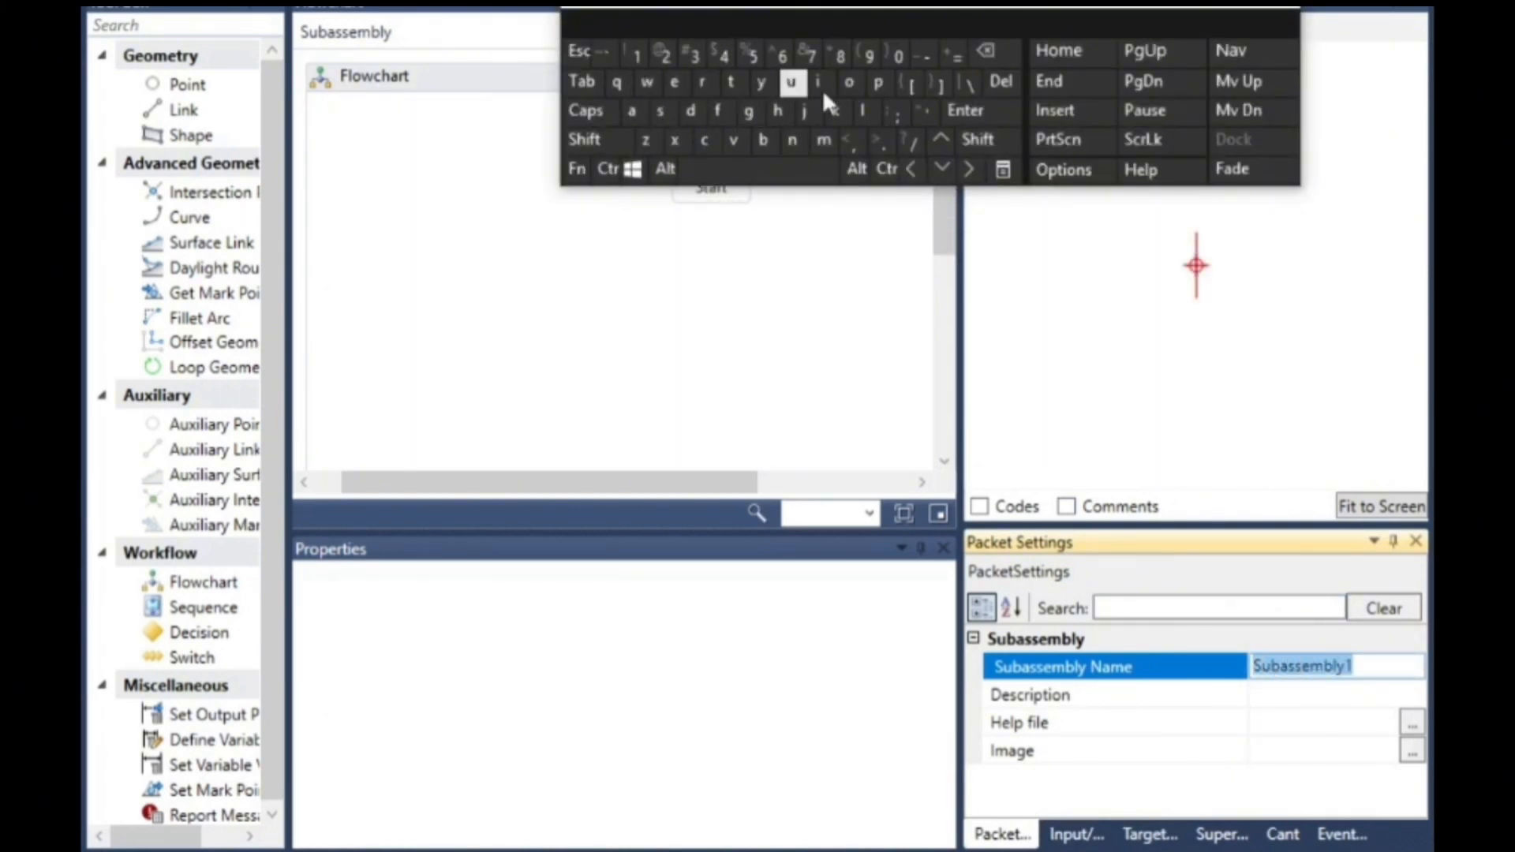
left_click(834, 113)
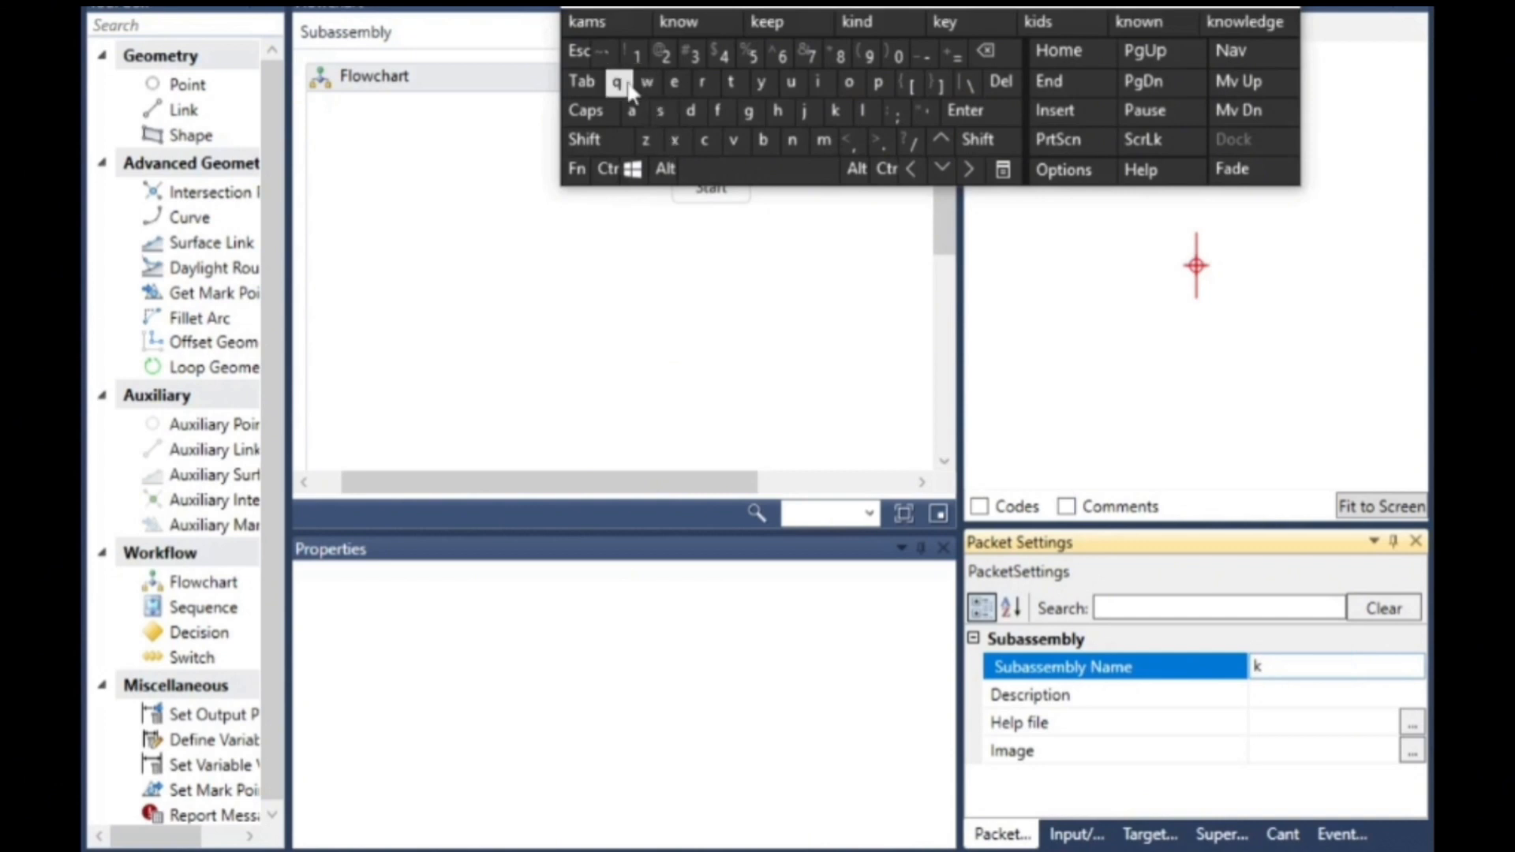
left_click(636, 112)
left_click(824, 140)
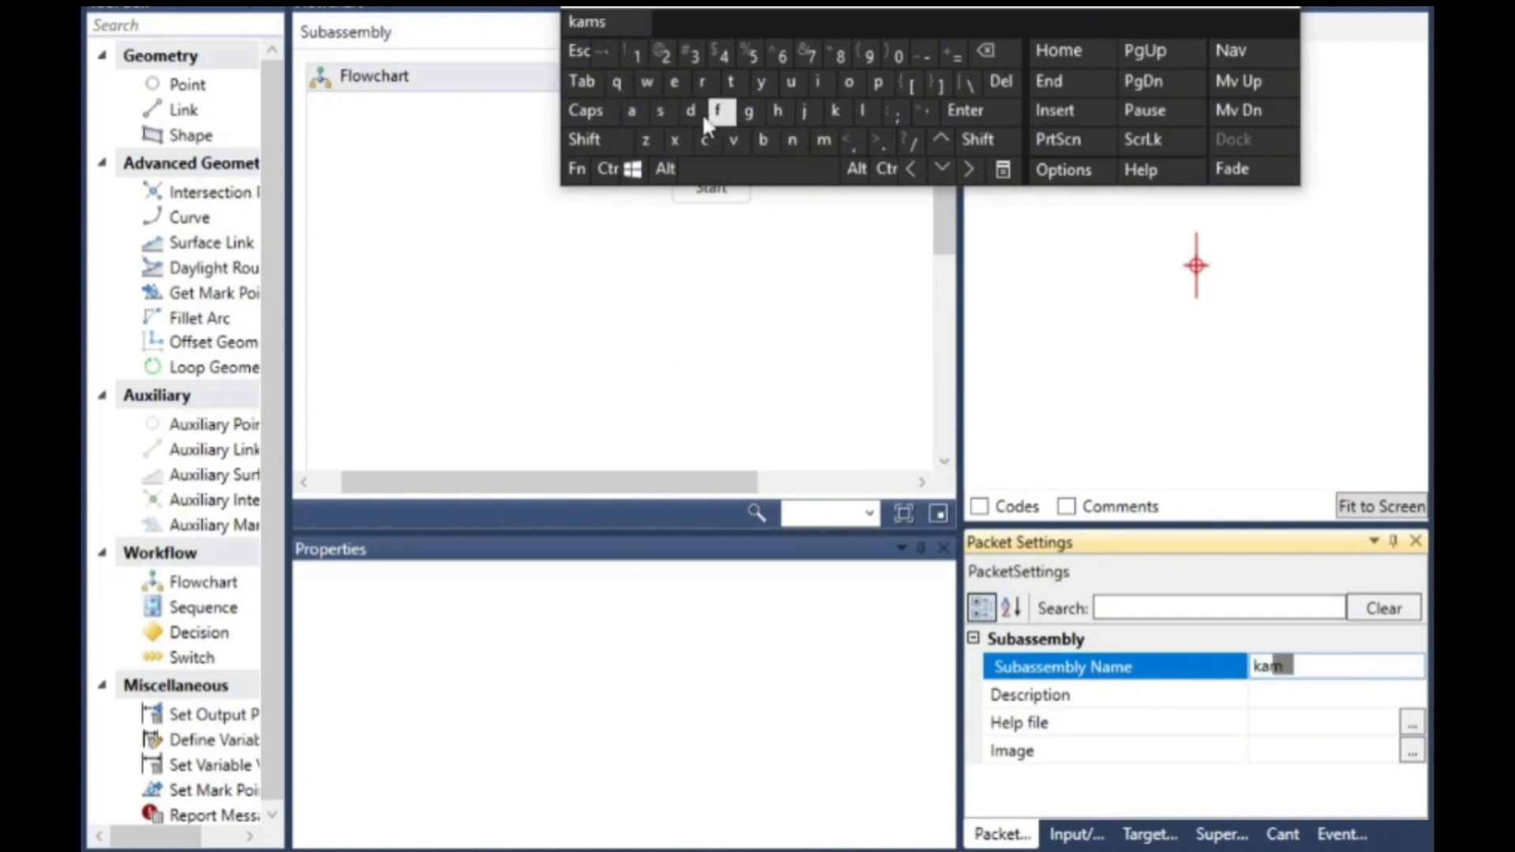
left_click(675, 82)
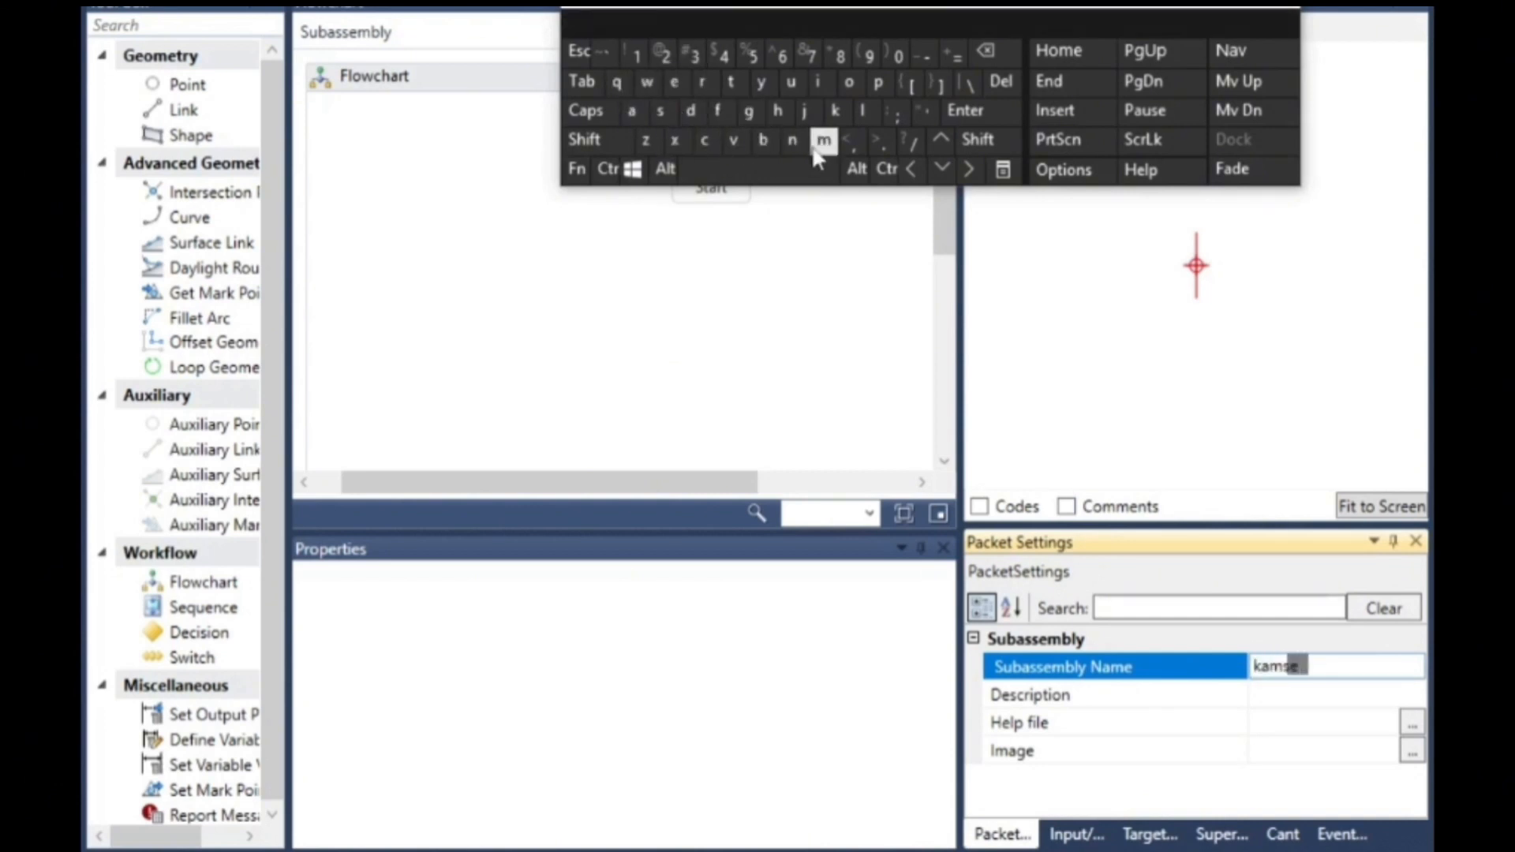
left_click(792, 139)
left_click(748, 111)
left_click(818, 81)
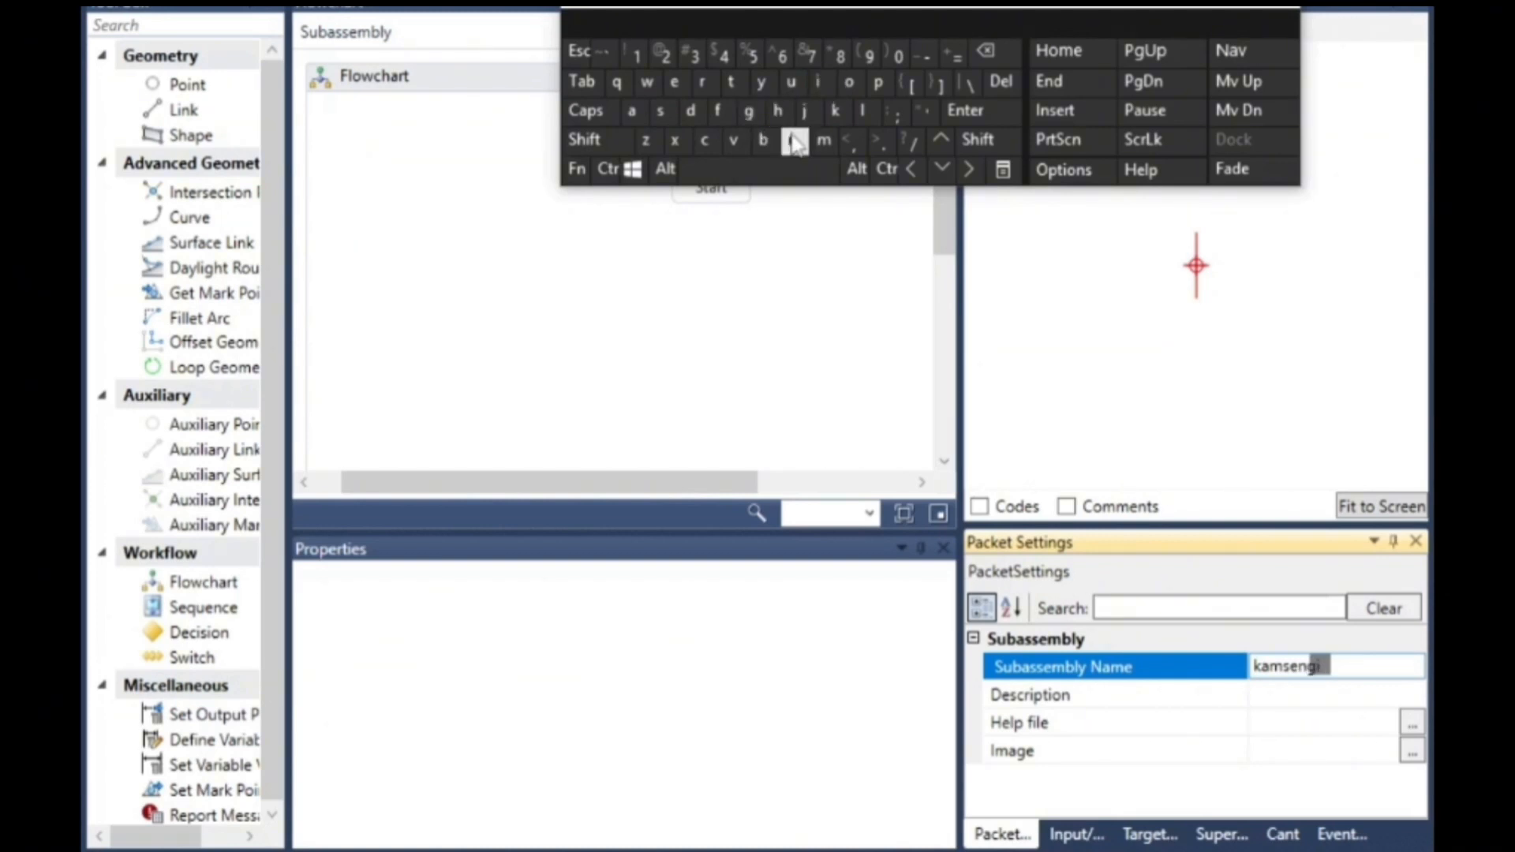
left_click(793, 139)
left_click(674, 82)
left_click(674, 81)
left_click(702, 81)
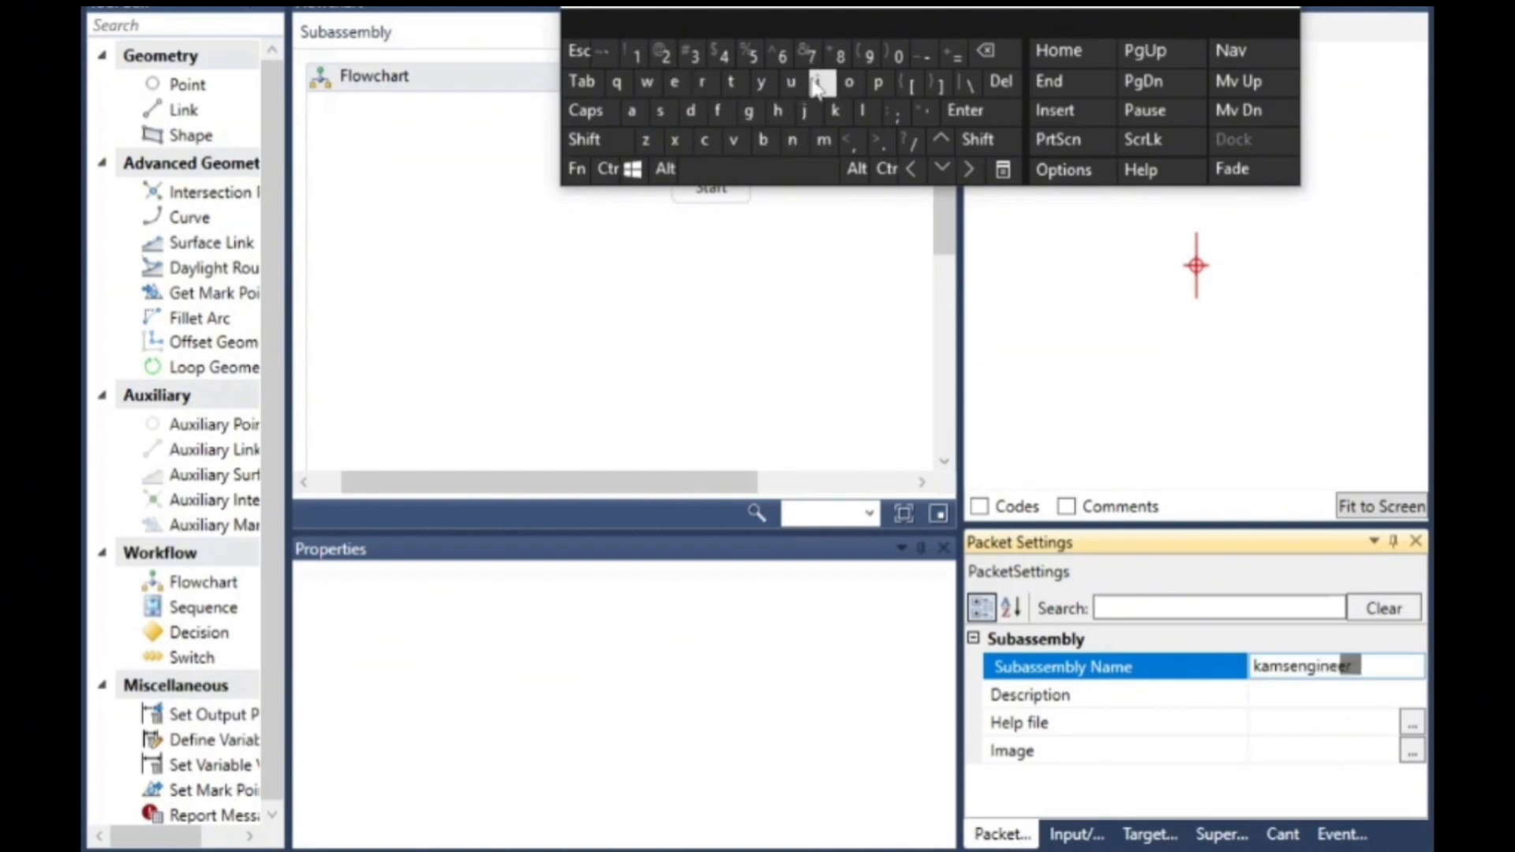
left_click(748, 111)
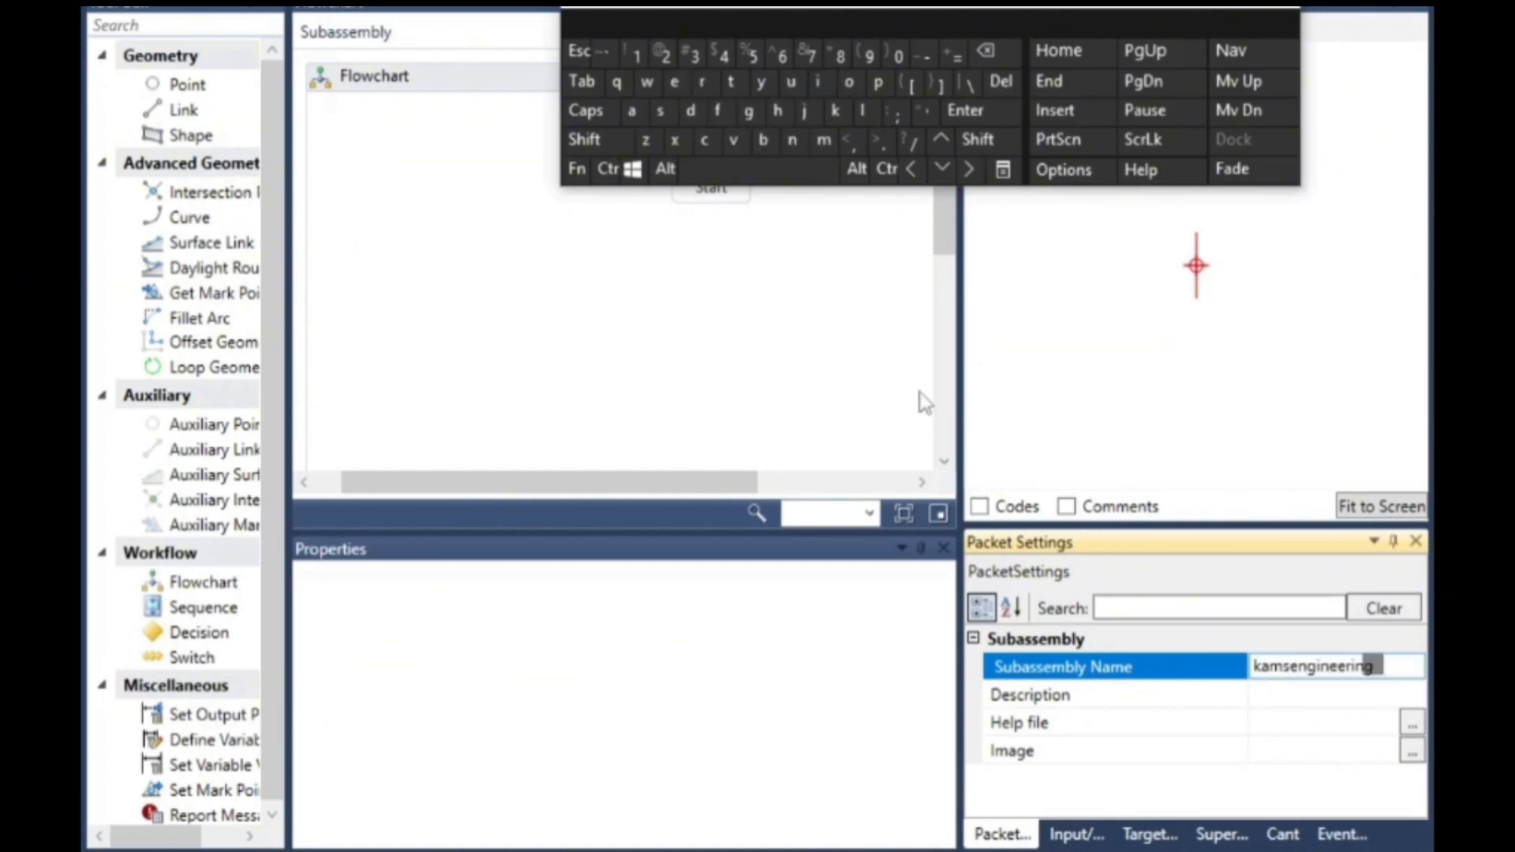
left_click(1264, 604)
left_click(1320, 667)
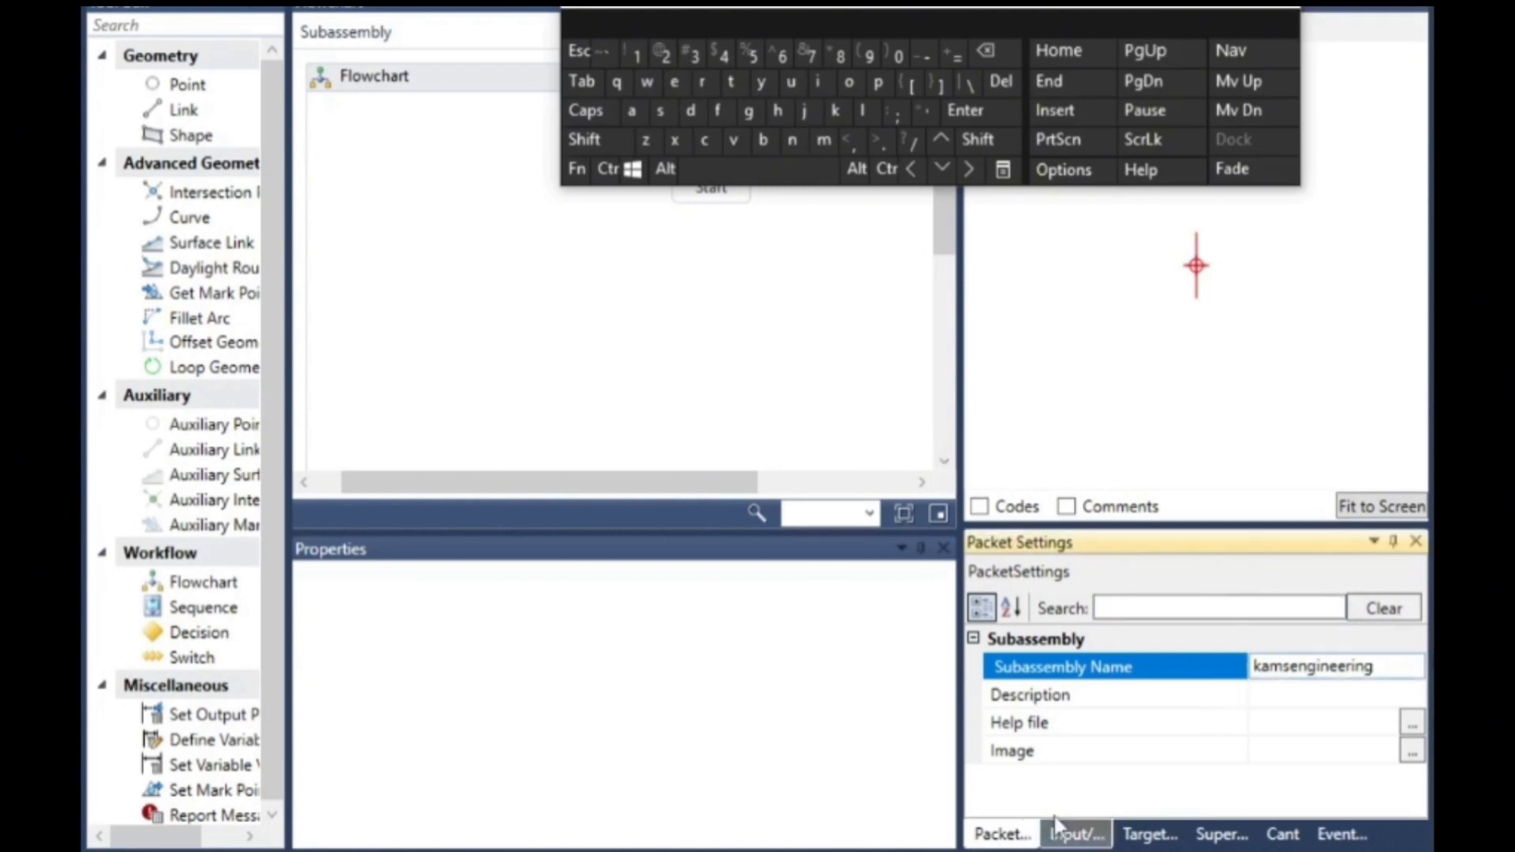
- Set the default value of the Side input parameter to Right
left_click(1071, 835)
left_click(750, 423)
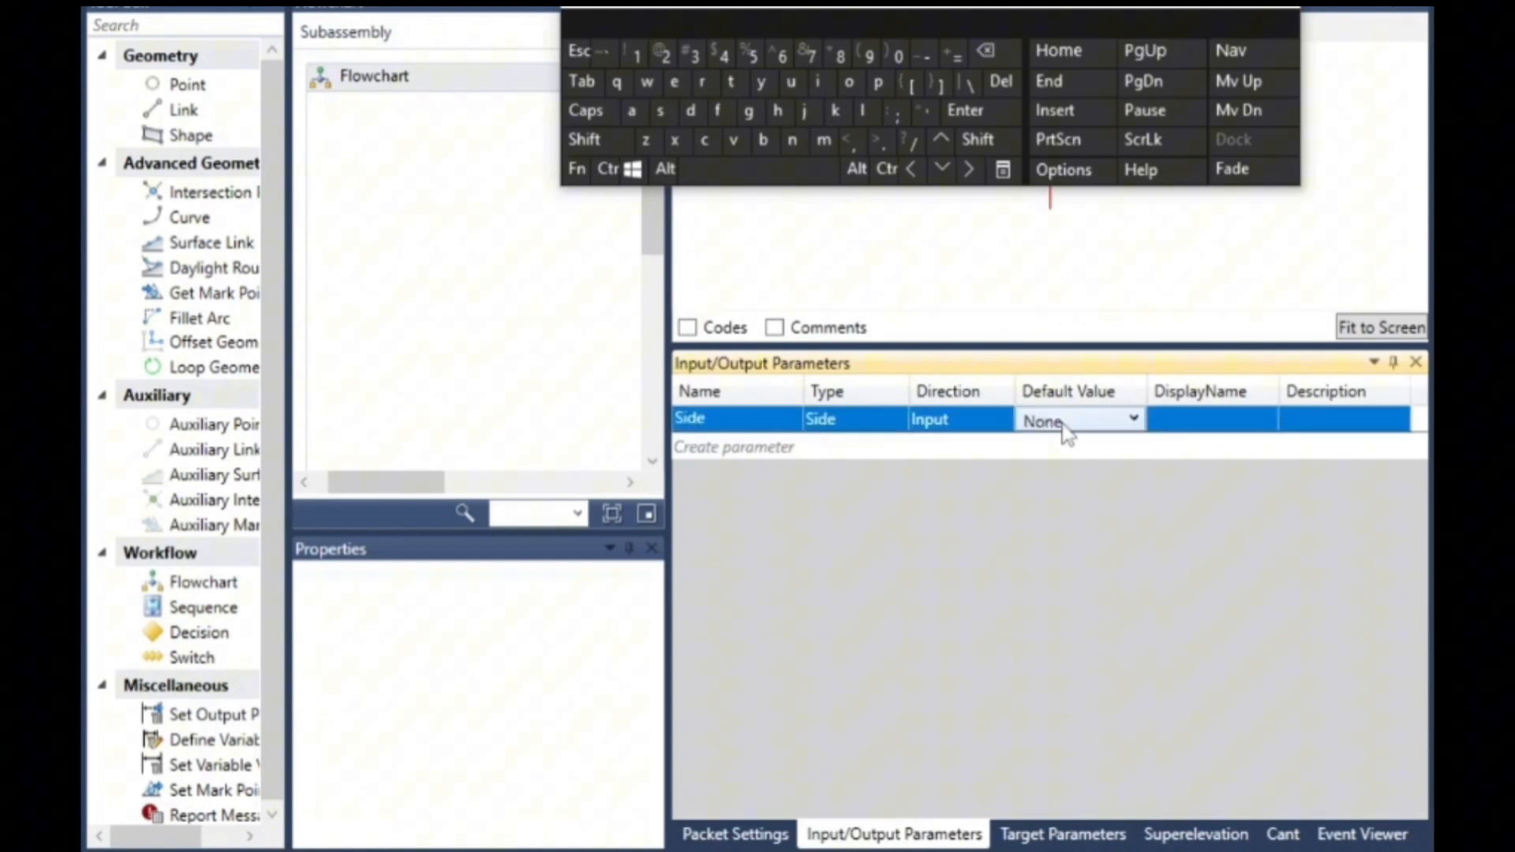
left_click(1071, 438)
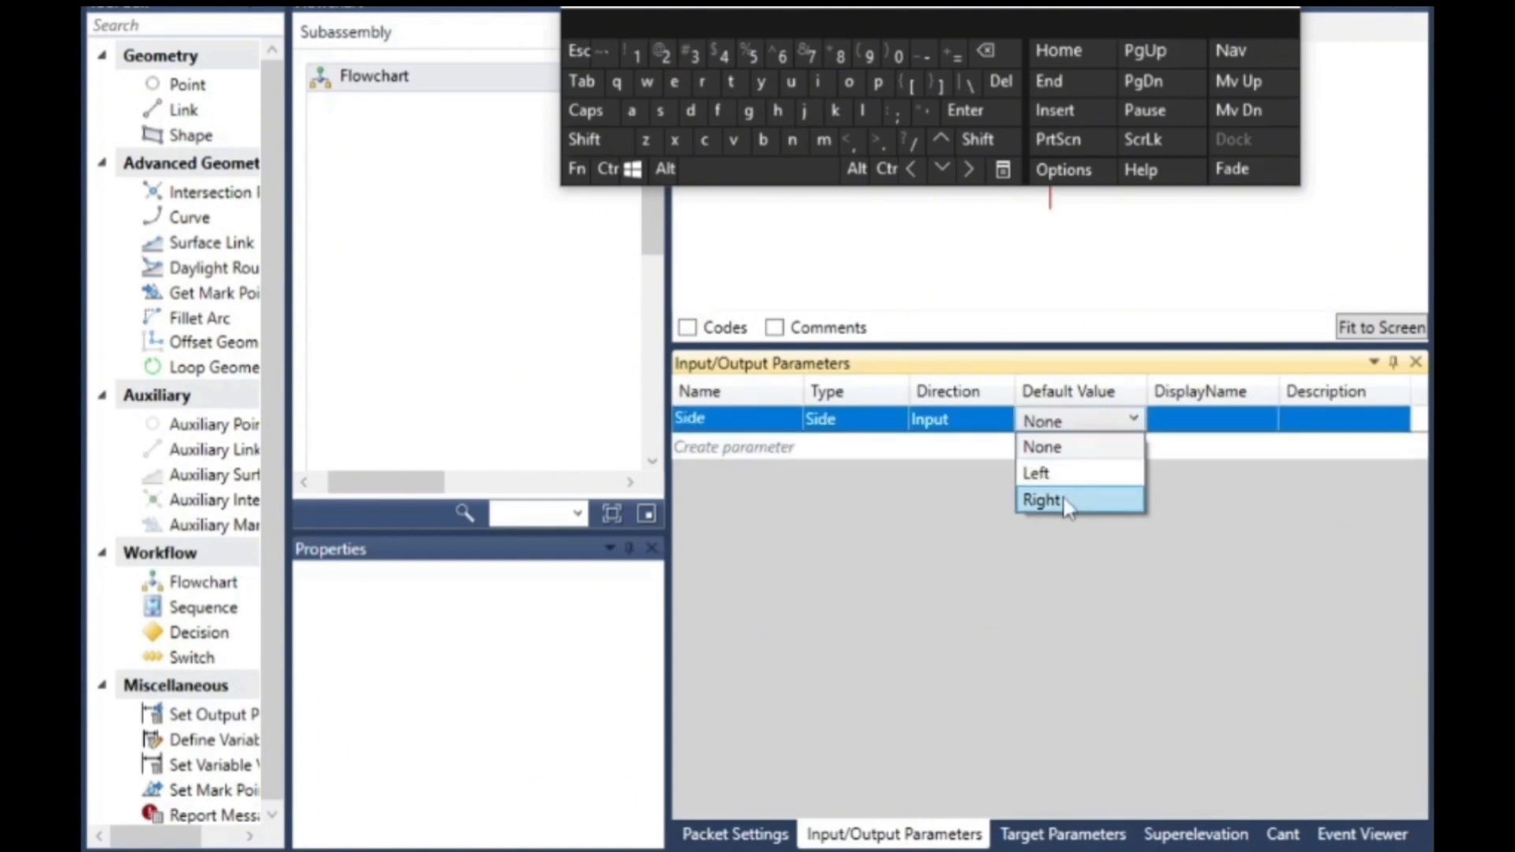
left_click(1062, 503)
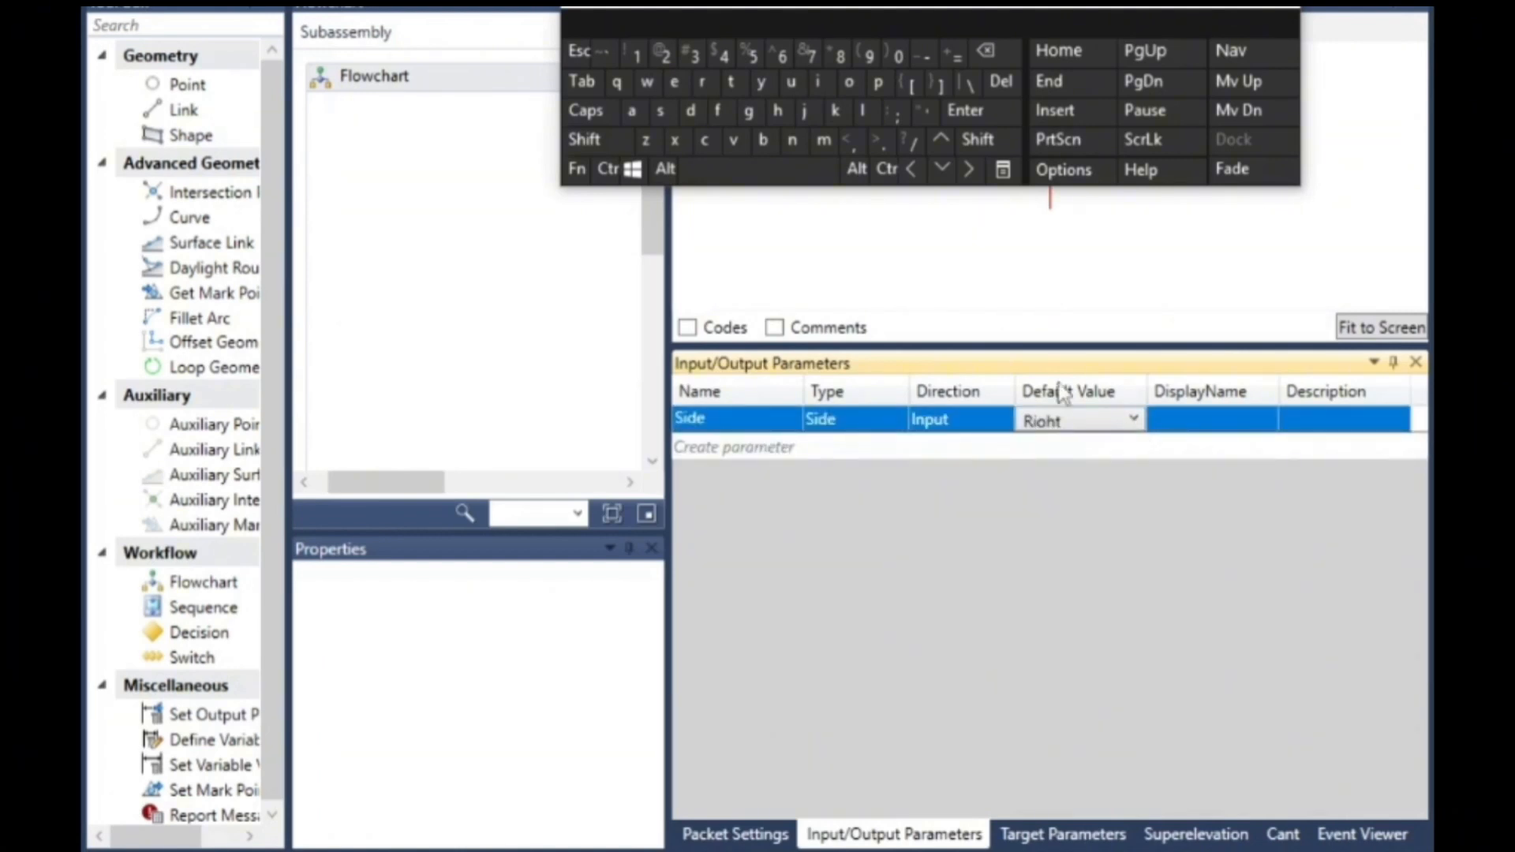
- Create seven new input parameters below Side, keeping their default type and direction
left_click(745, 448)
left_click(736, 474)
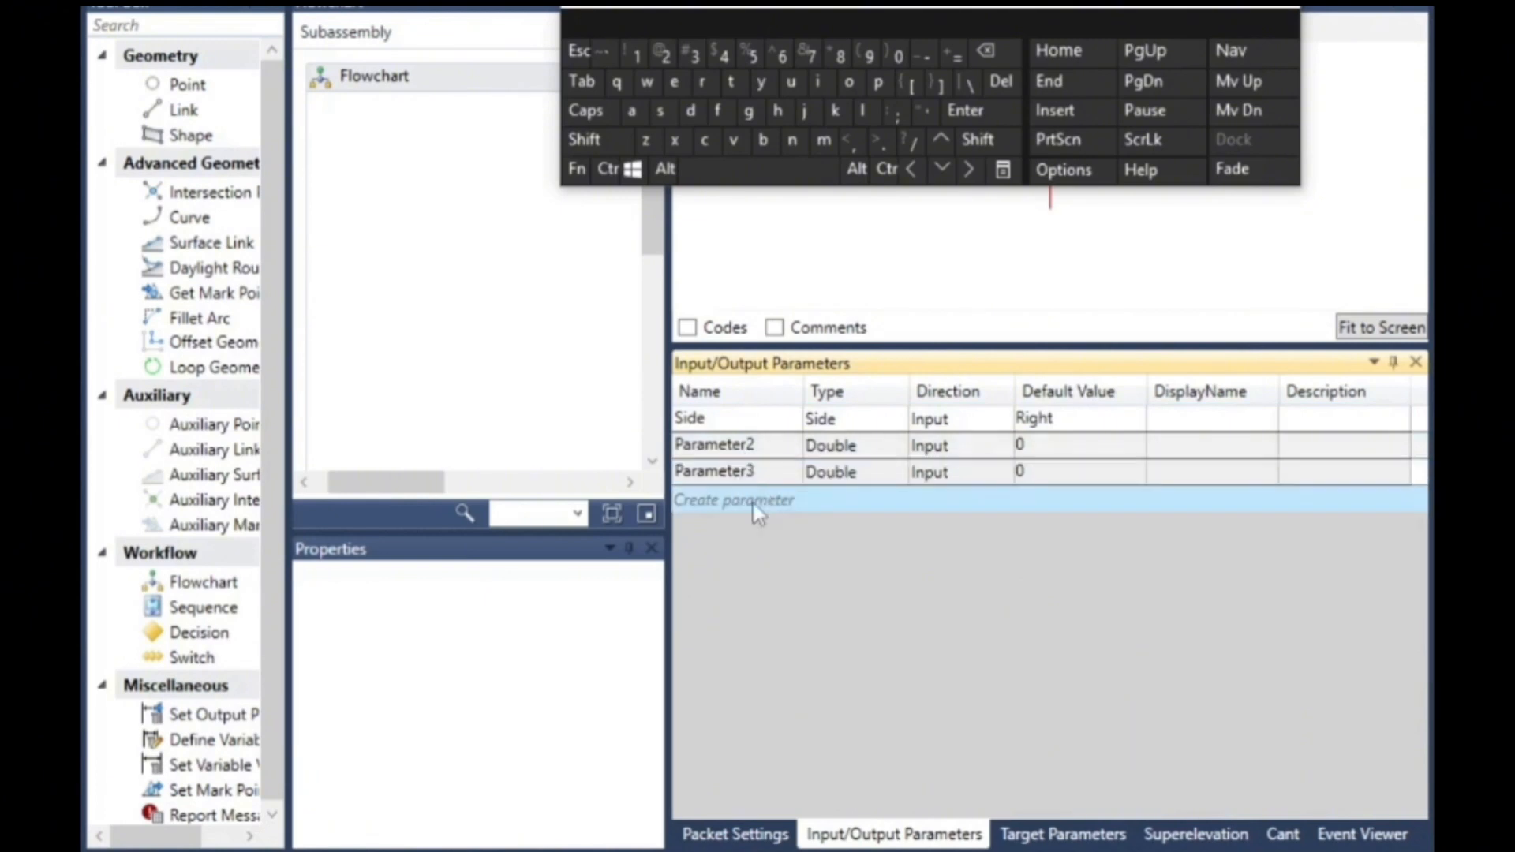
left_click(751, 501)
left_click(751, 526)
left_click(752, 554)
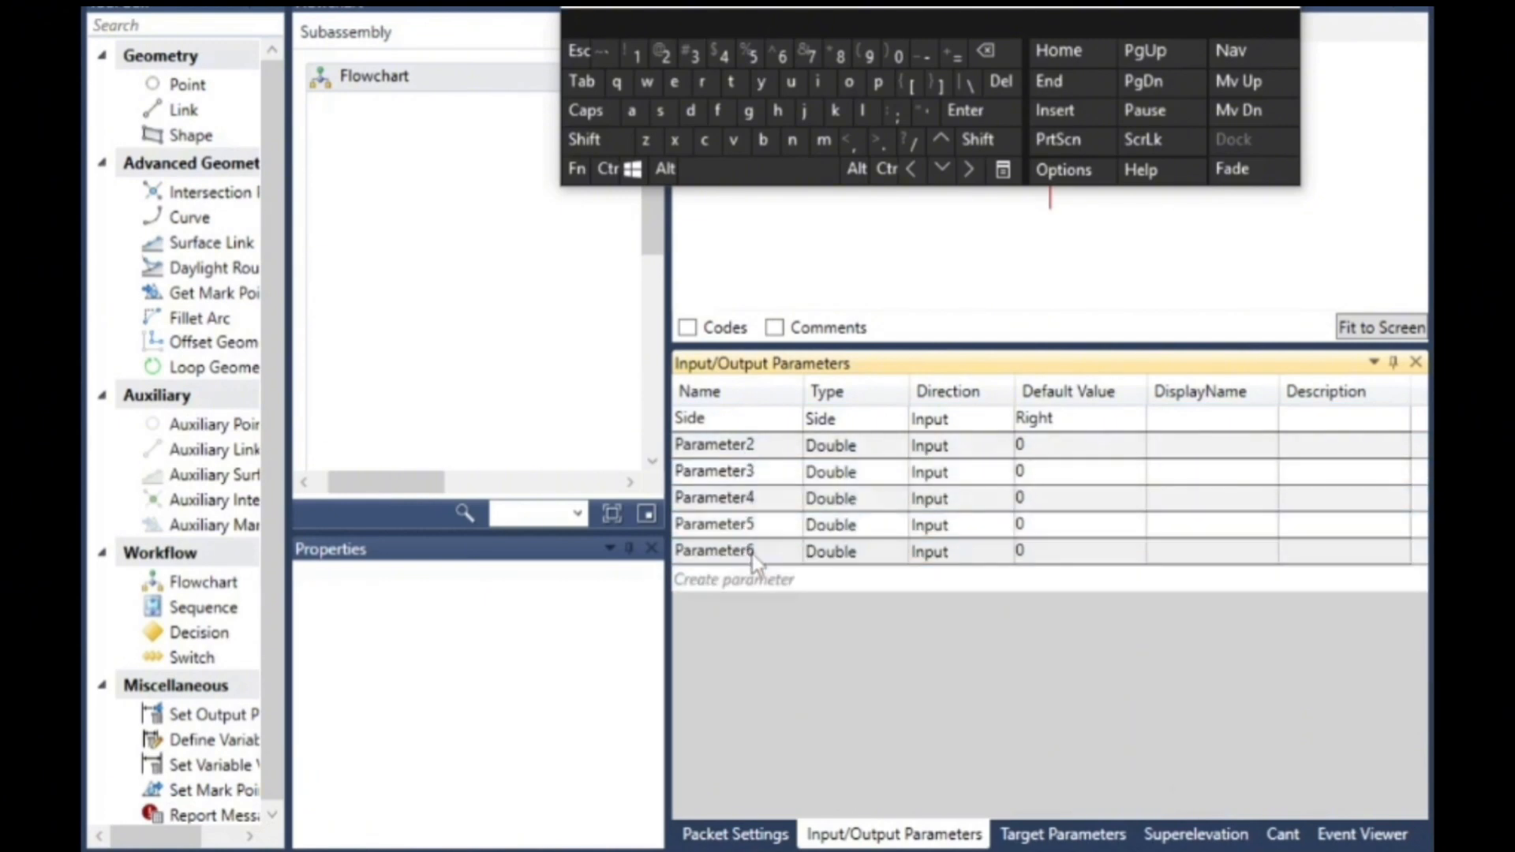
left_click(774, 581)
left_click(777, 607)
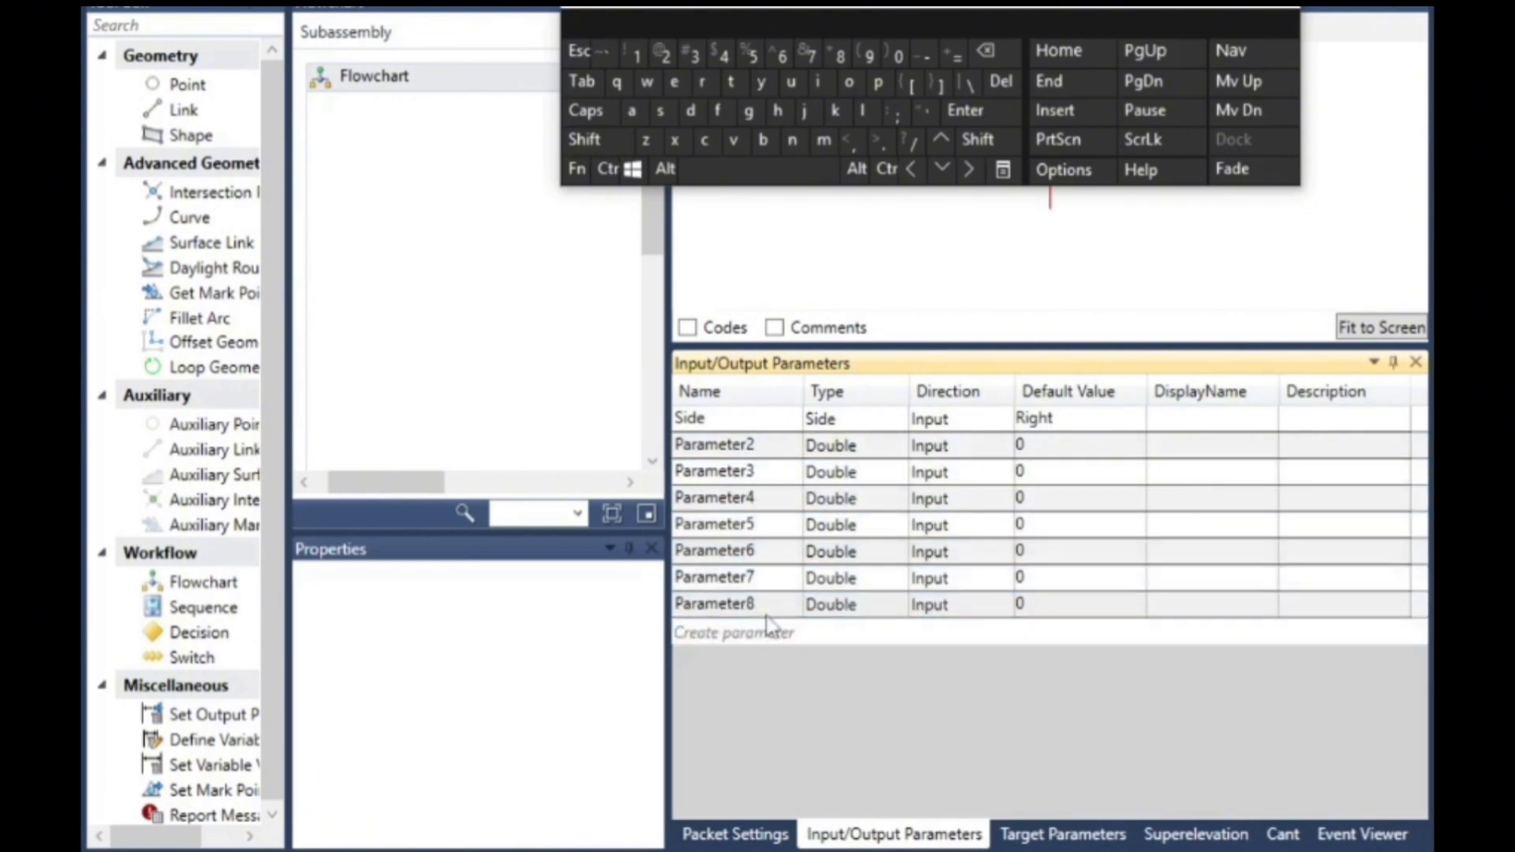
- Rename Parameter2, the first parameter below Side, to pav1t
left_click(719, 446)
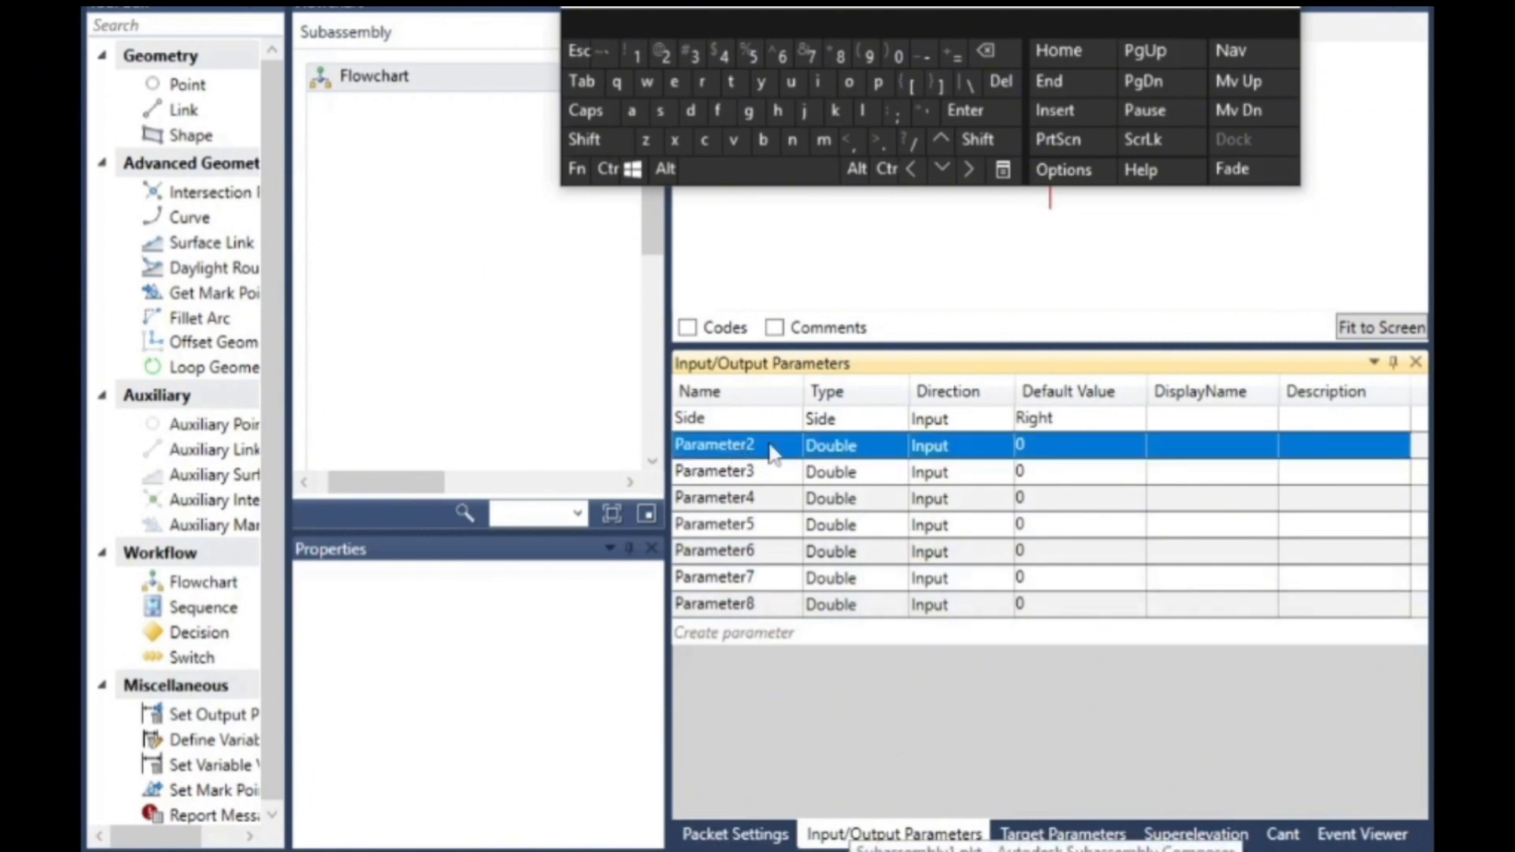
left_click(768, 447)
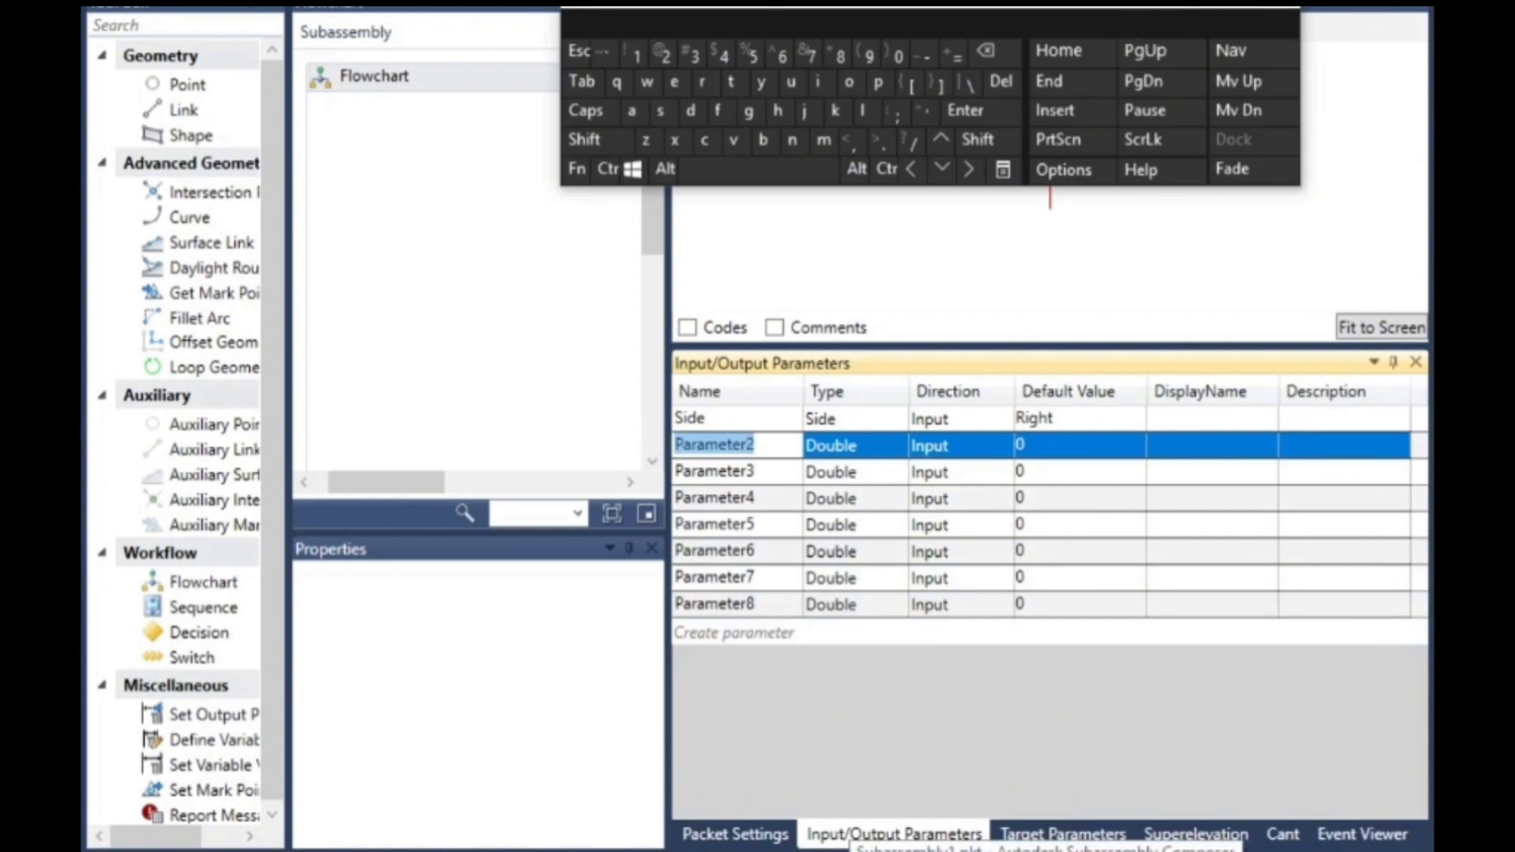
left_click(878, 81)
left_click(631, 111)
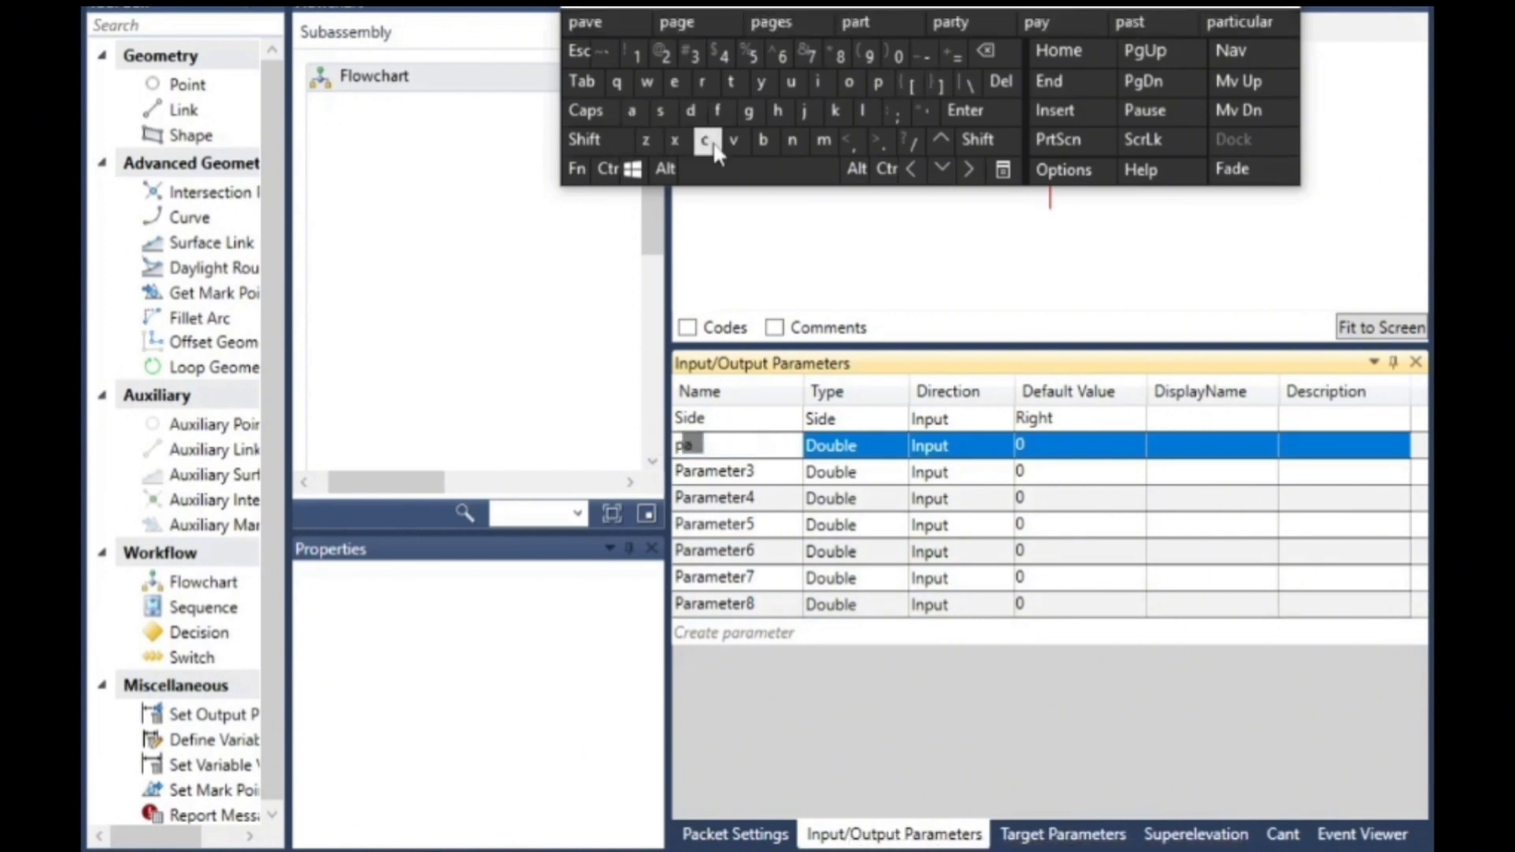
left_click(734, 140)
left_click(636, 54)
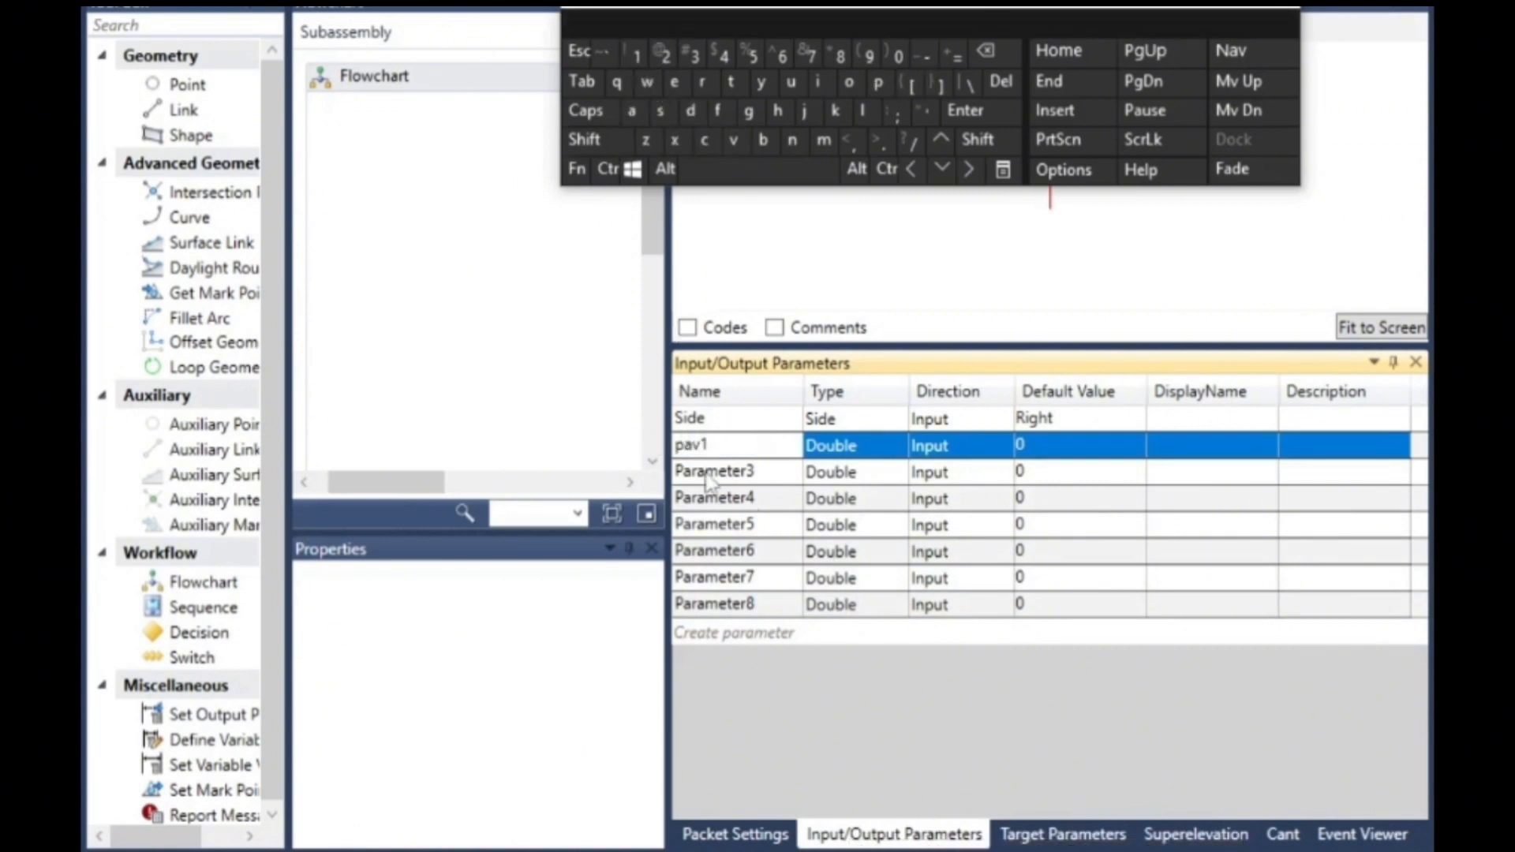
left_click(730, 82)
left_click(719, 478)
left_click(714, 446)
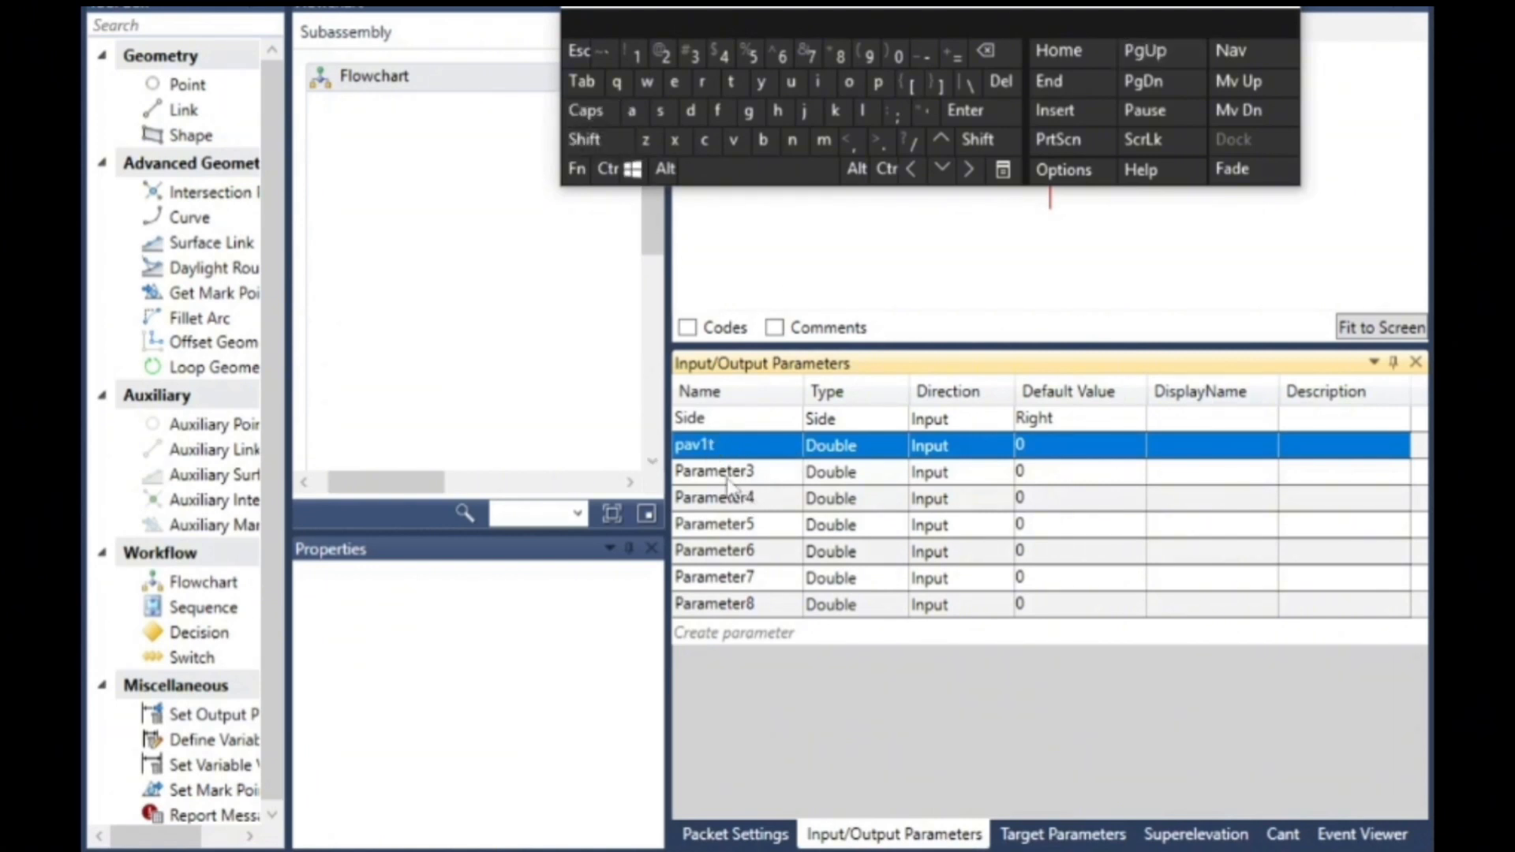
- Rename Parameter3 to pav2t
left_click(762, 497)
left_click(777, 474)
left_click(786, 470)
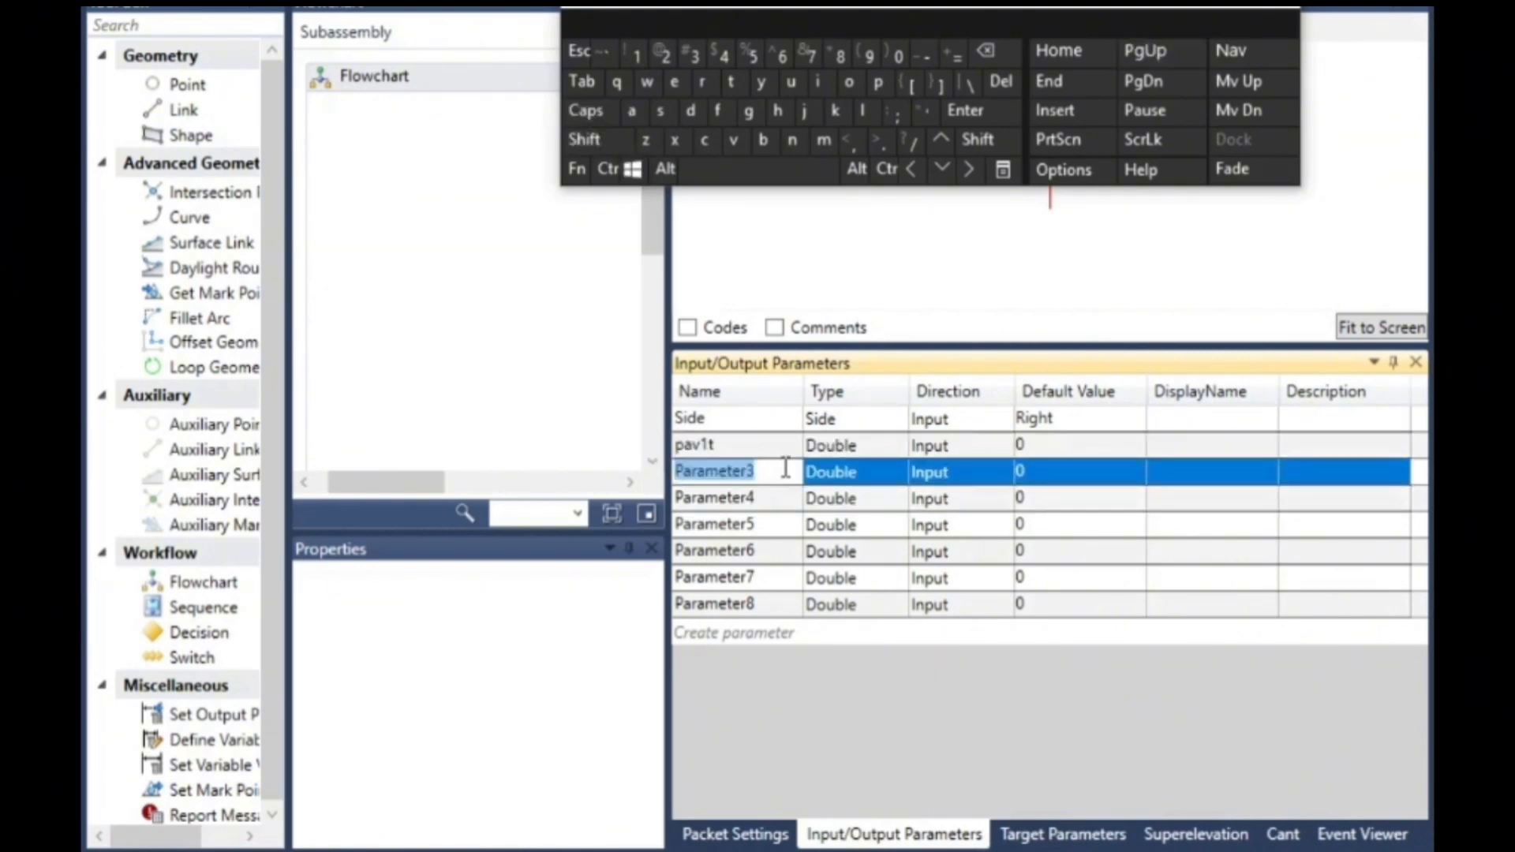
left_click(878, 82)
left_click(631, 111)
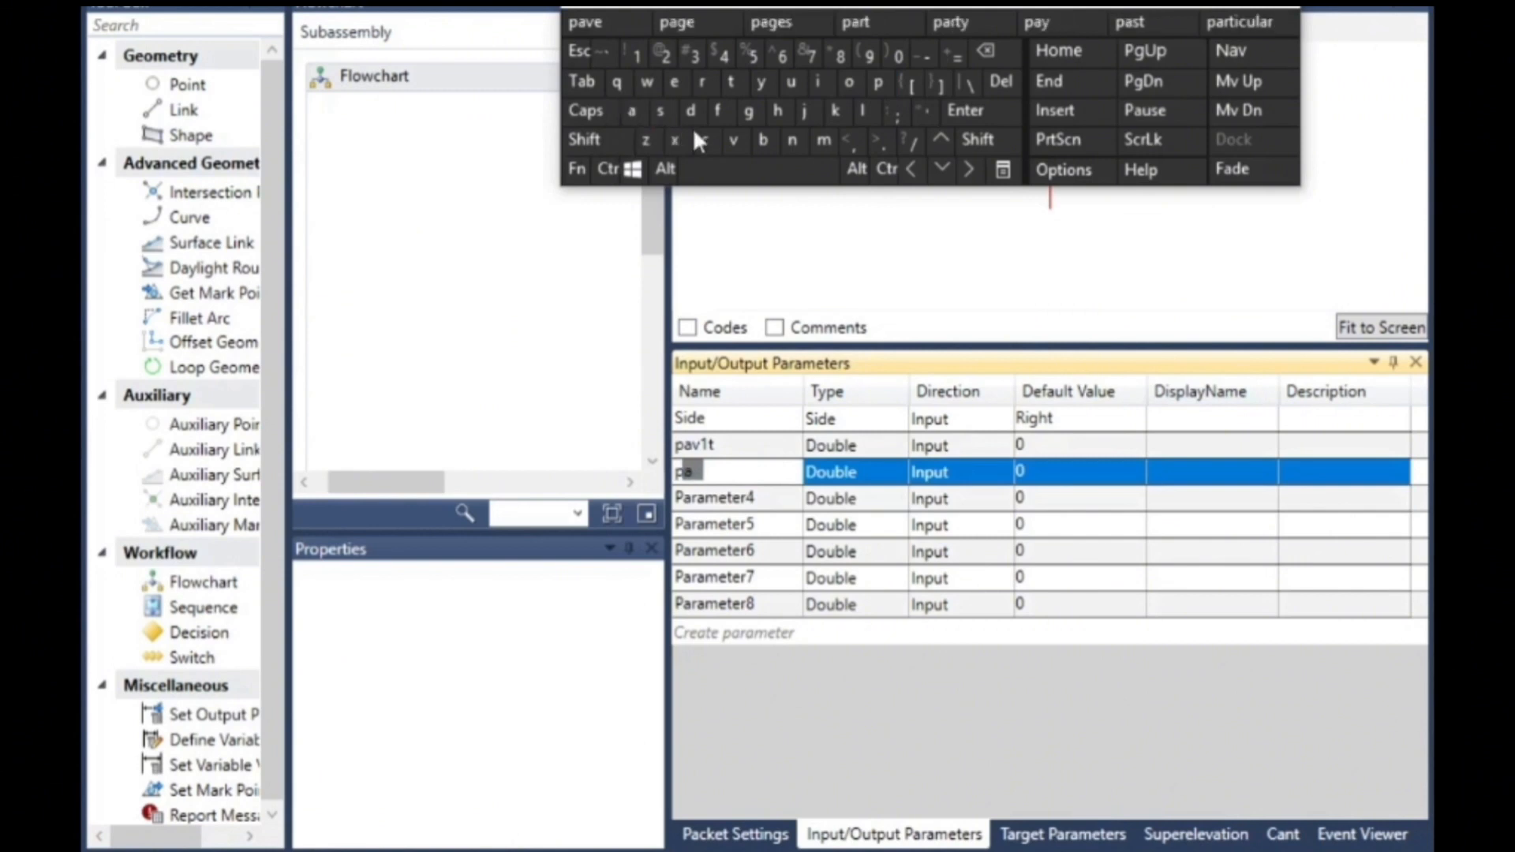
left_click(735, 144)
left_click(683, 57)
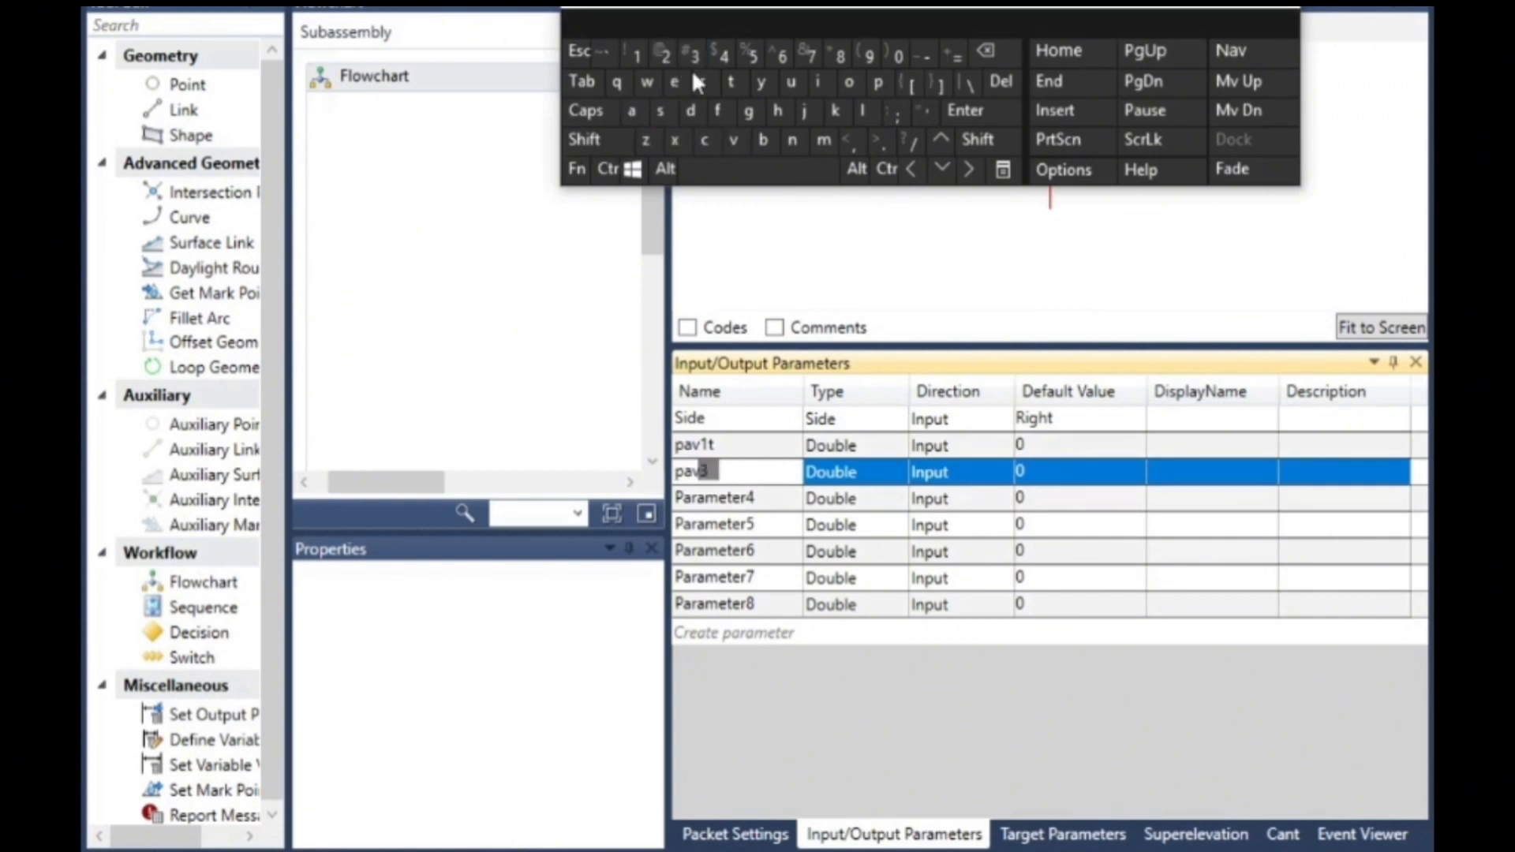
left_click(988, 60)
left_click(662, 55)
- Rename Parameter4 to pav3t
left_click(774, 498)
left_click(774, 499)
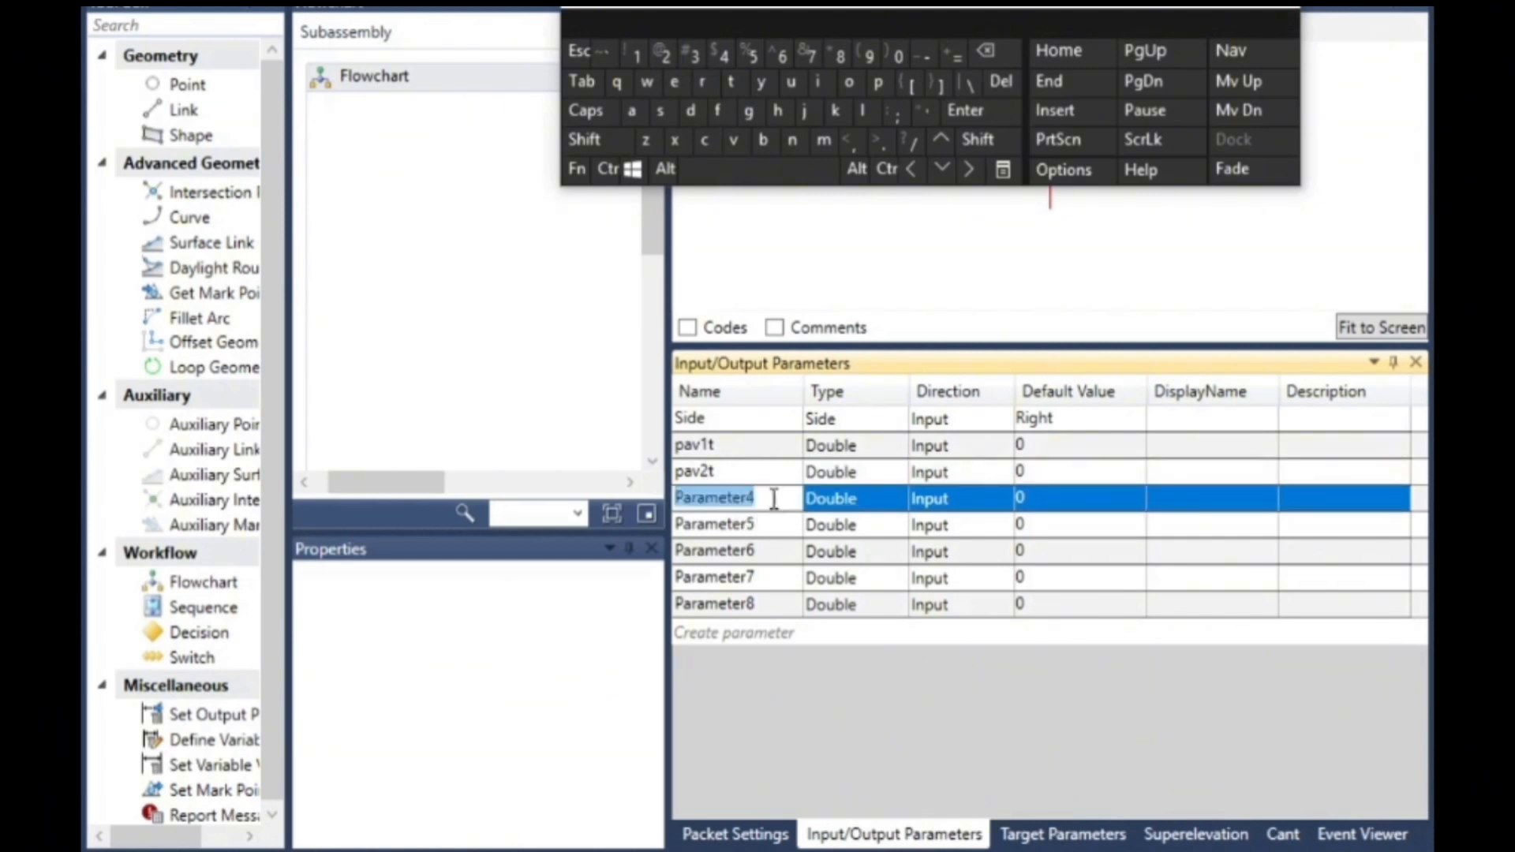
left_click(878, 81)
left_click(634, 112)
left_click(734, 141)
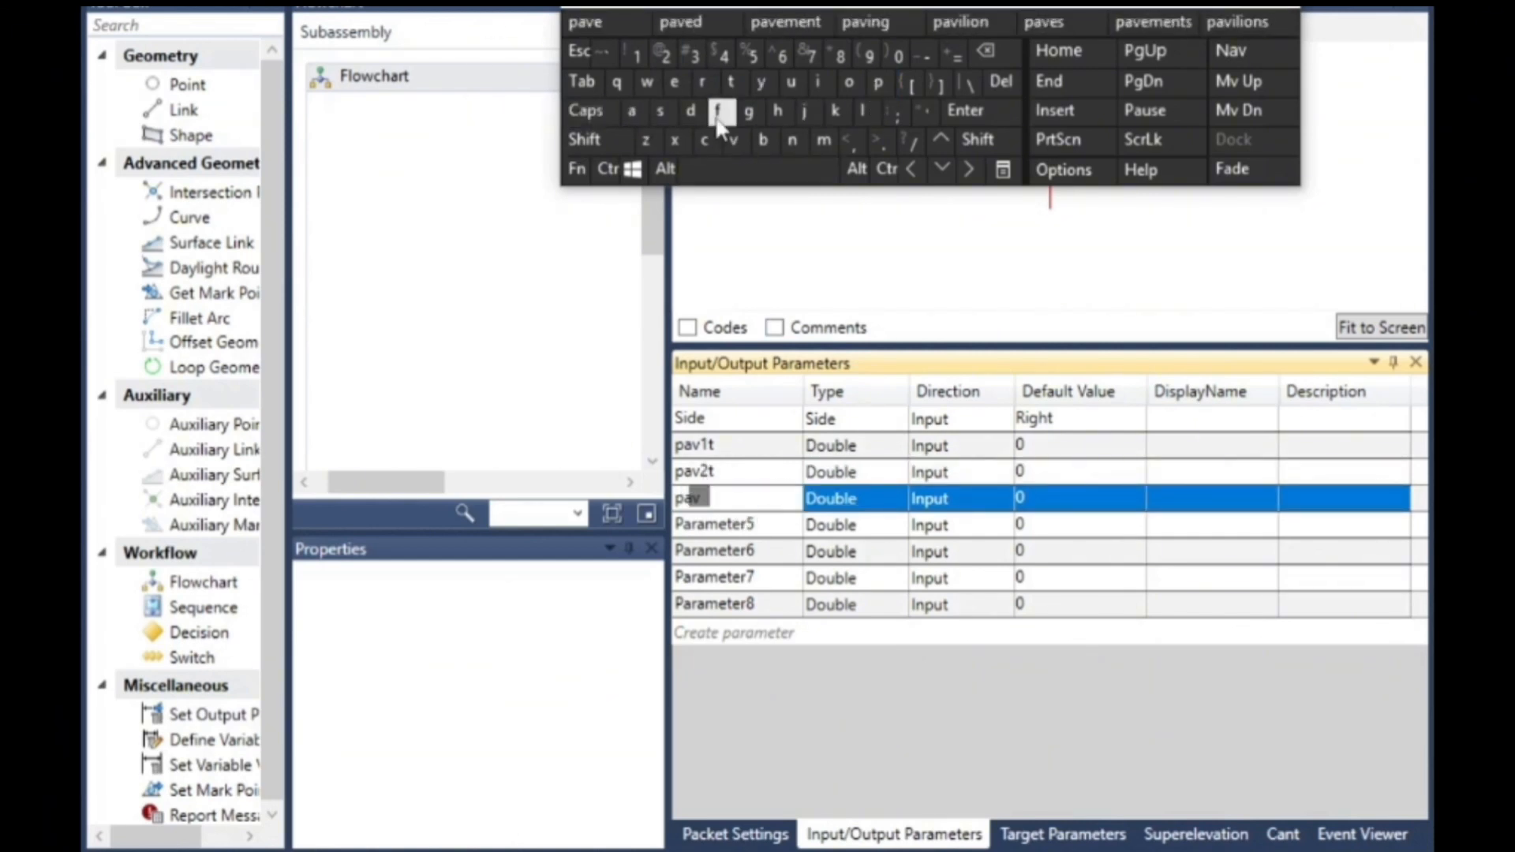
left_click(692, 57)
left_click(731, 81)
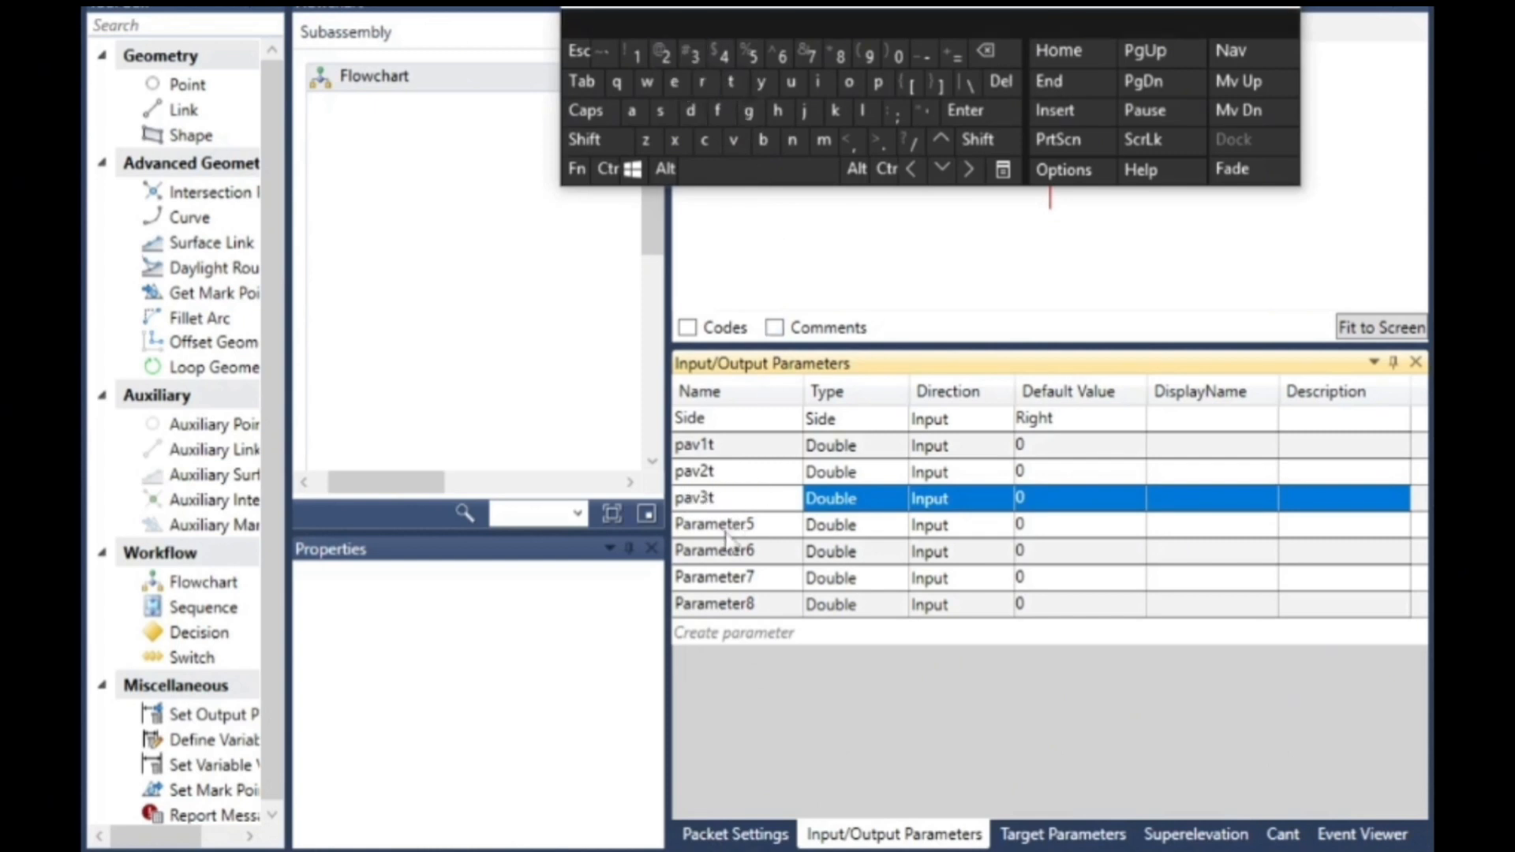
- Rename Parameter5 to pav4t
left_click(753, 527)
left_click(754, 527)
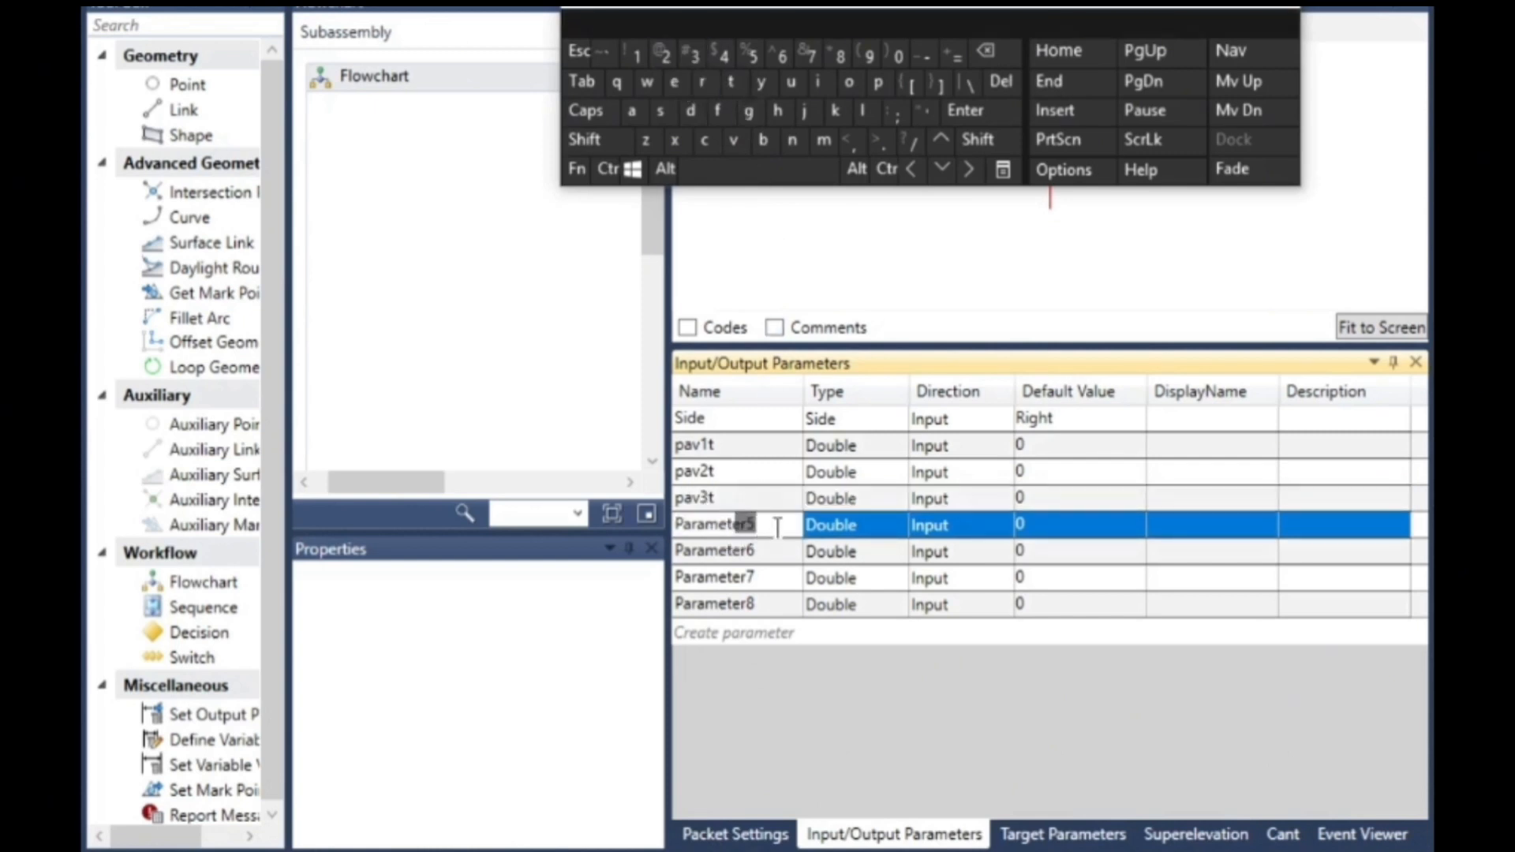
left_click(878, 83)
left_click(633, 112)
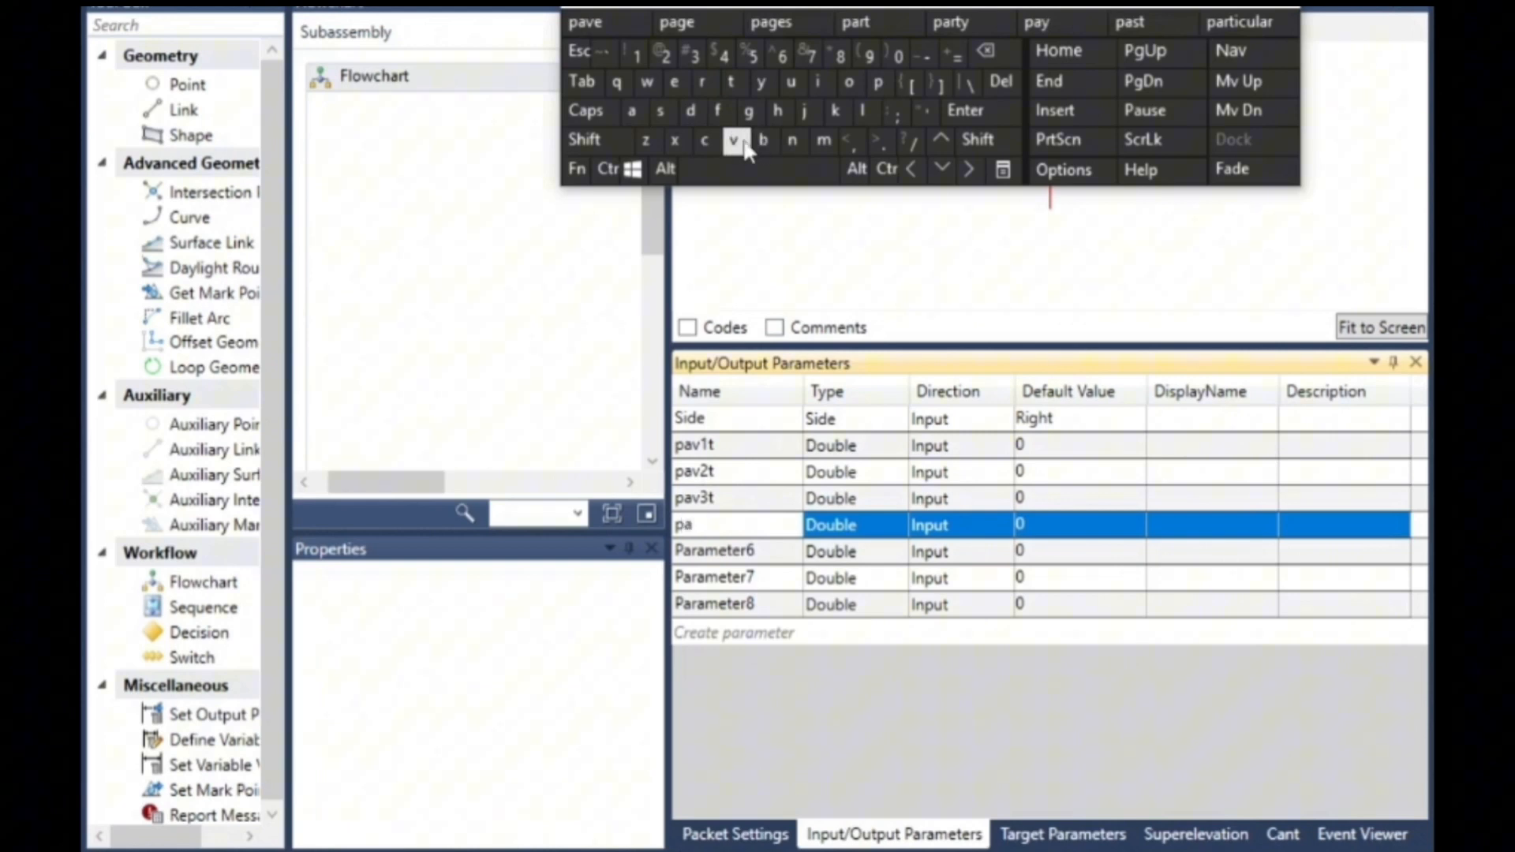
left_click(734, 141)
left_click(723, 56)
left_click(730, 81)
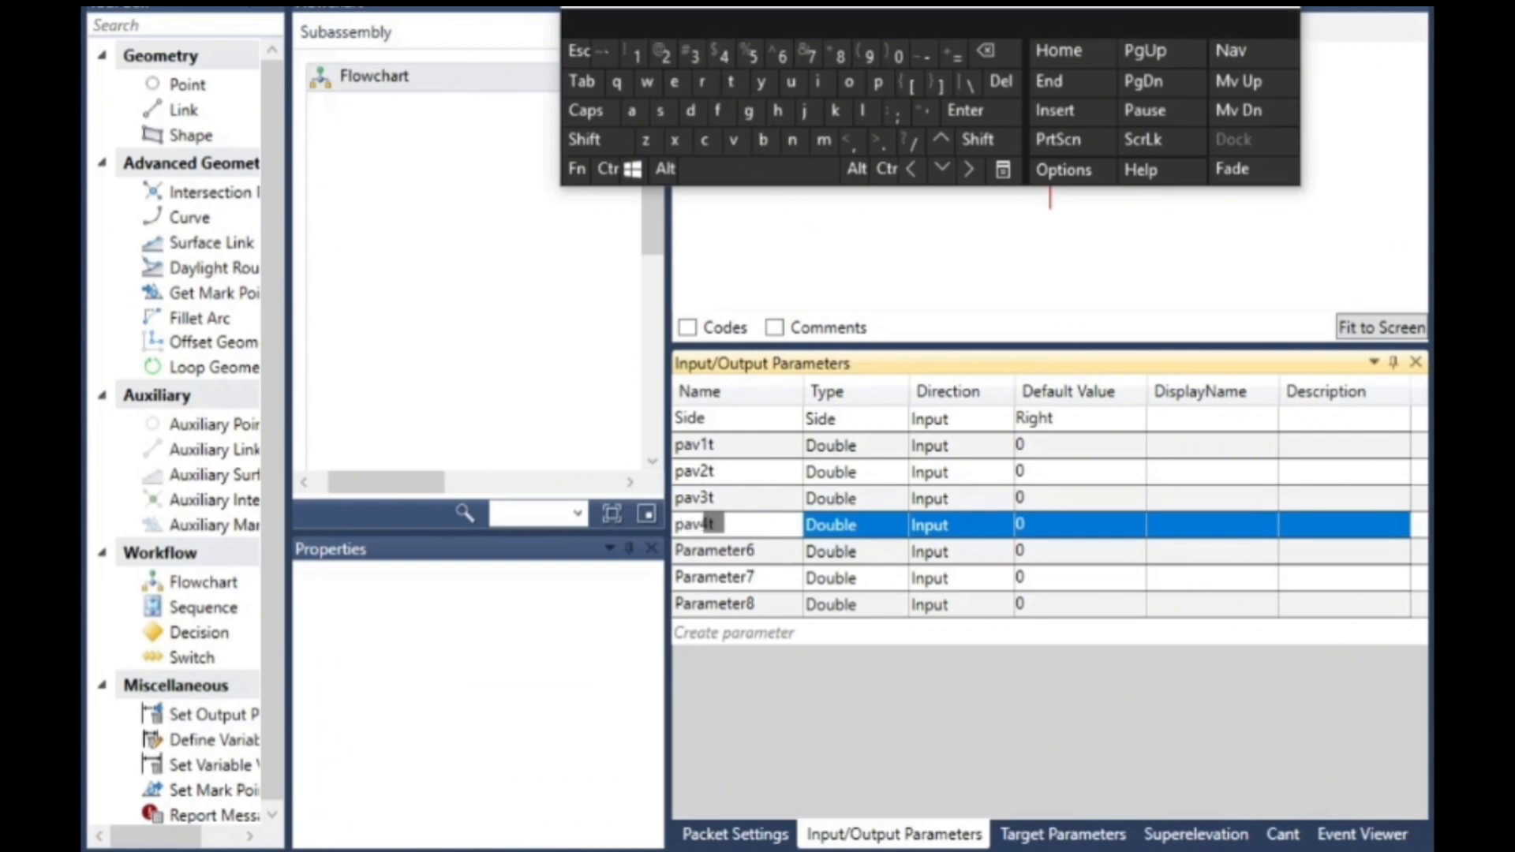
left_click(752, 581)
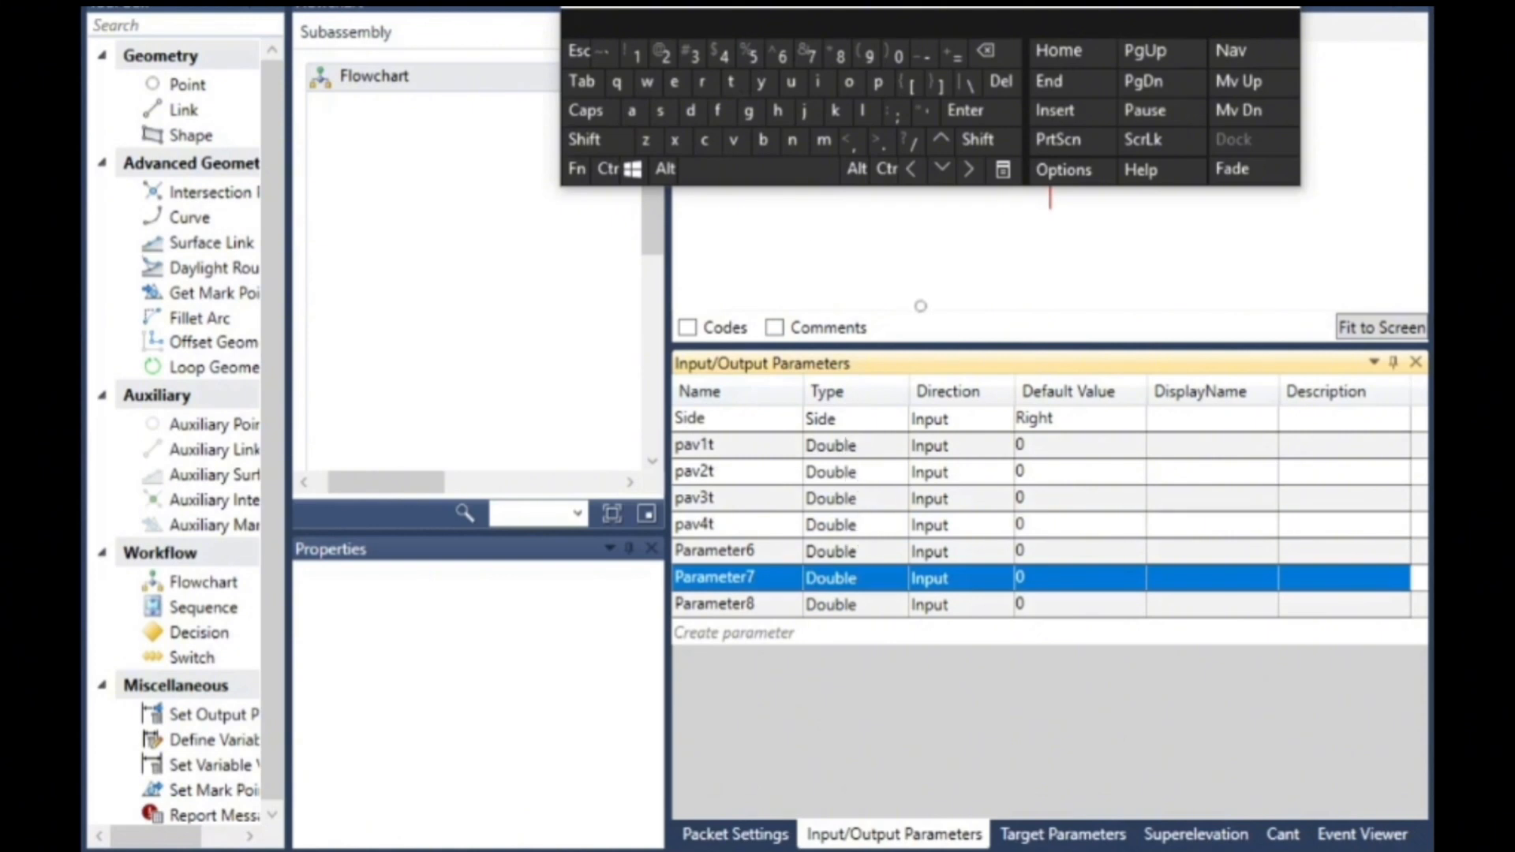
- Set the default value of pav1t to 0.05
left_click(1042, 449)
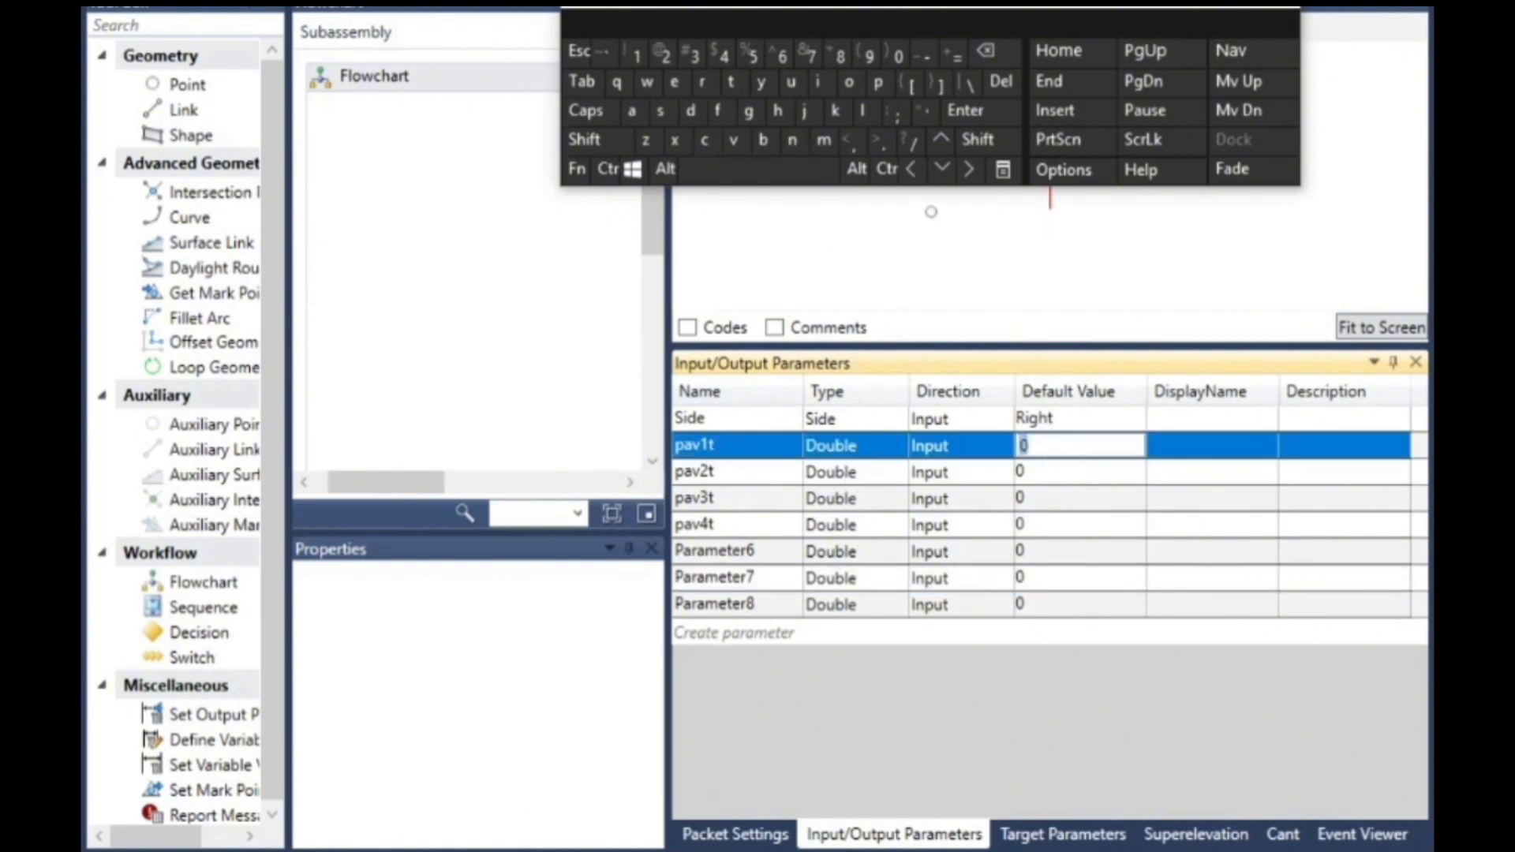
left_click(876, 142)
left_click(900, 57)
left_click(751, 57)
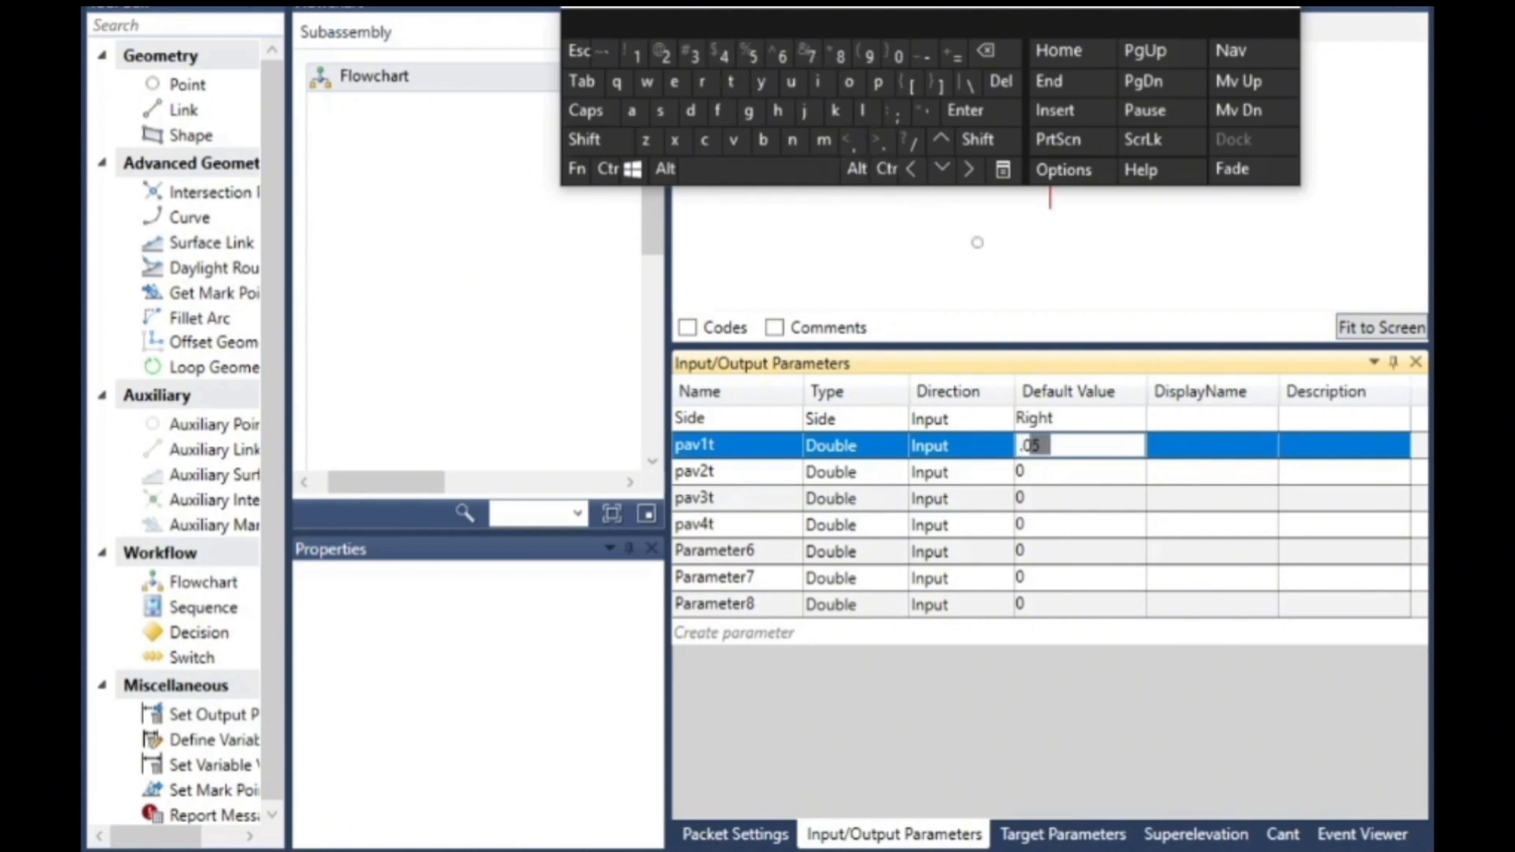
- Set the default values of pav2t to 0.2 and pav3t to 0.225
left_click(1040, 472)
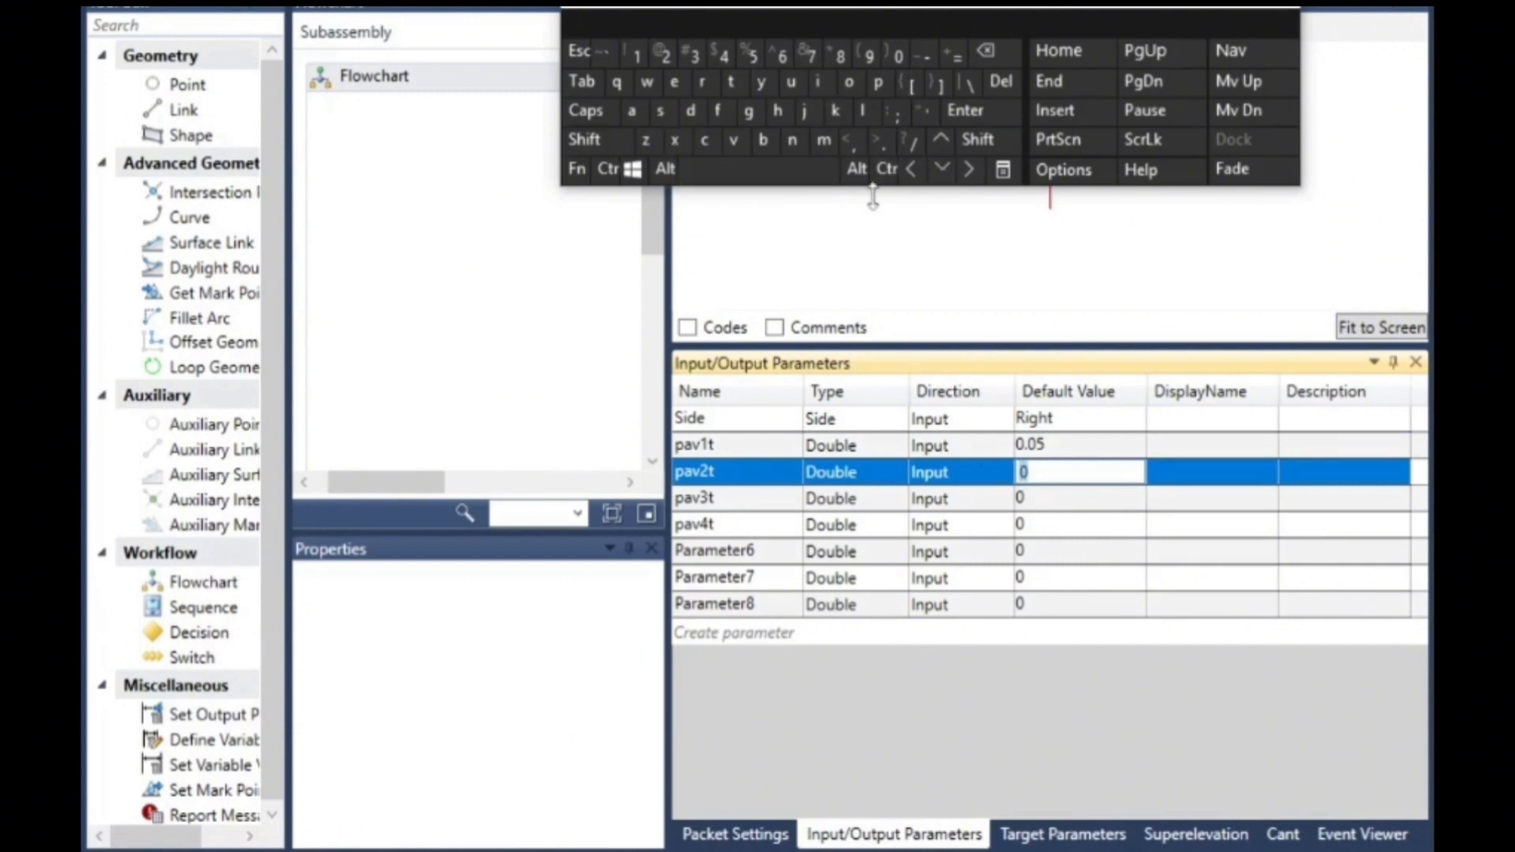
left_click(663, 56)
left_click(1052, 499)
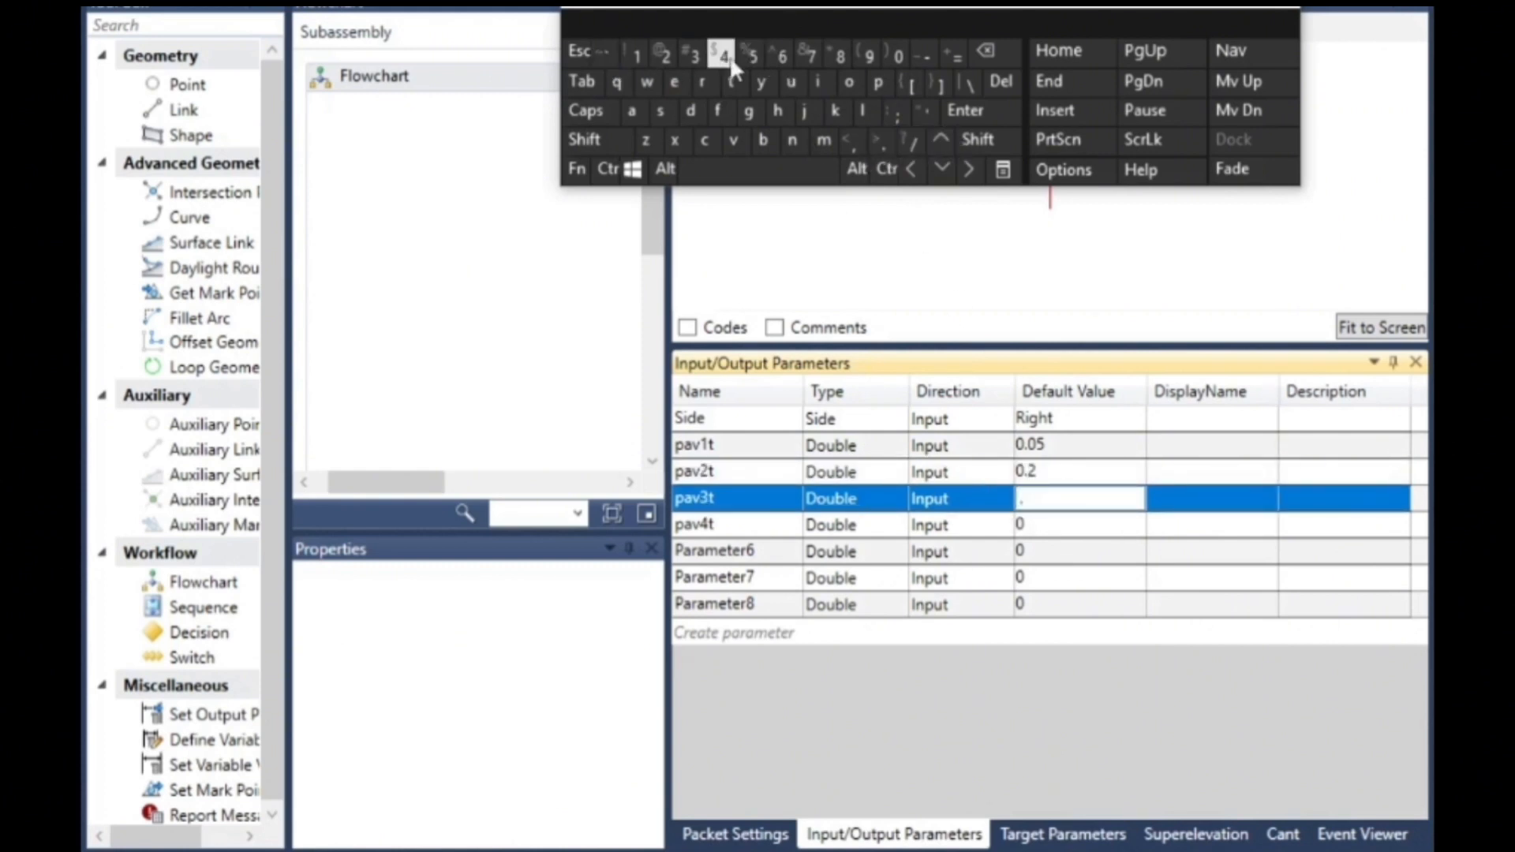
left_click(666, 55)
left_click(665, 55)
left_click(752, 55)
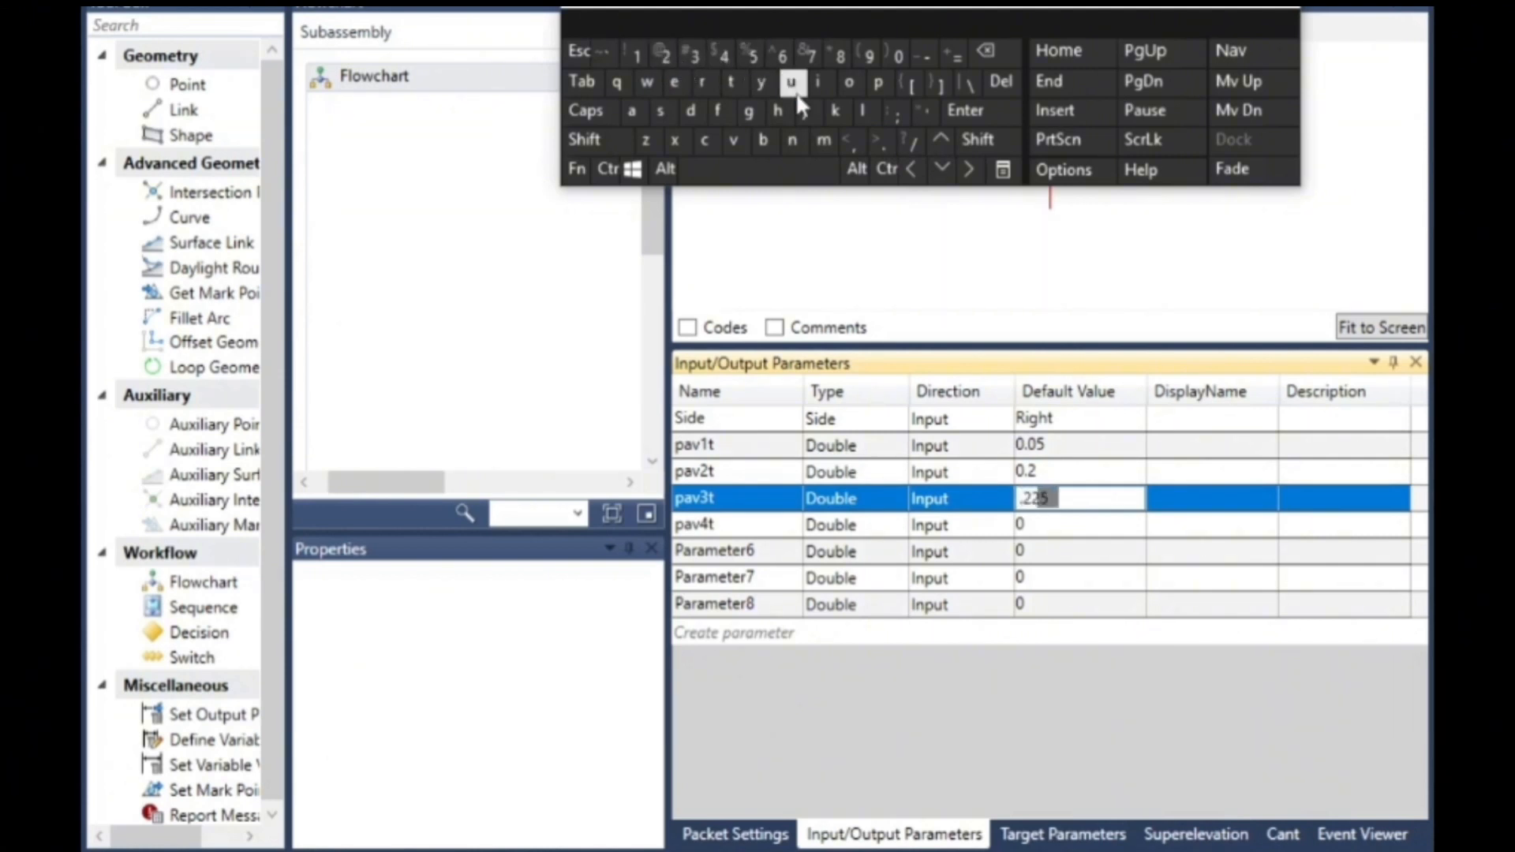
- Set the default value of the pav4t parameter to 0.6
left_click(1040, 525)
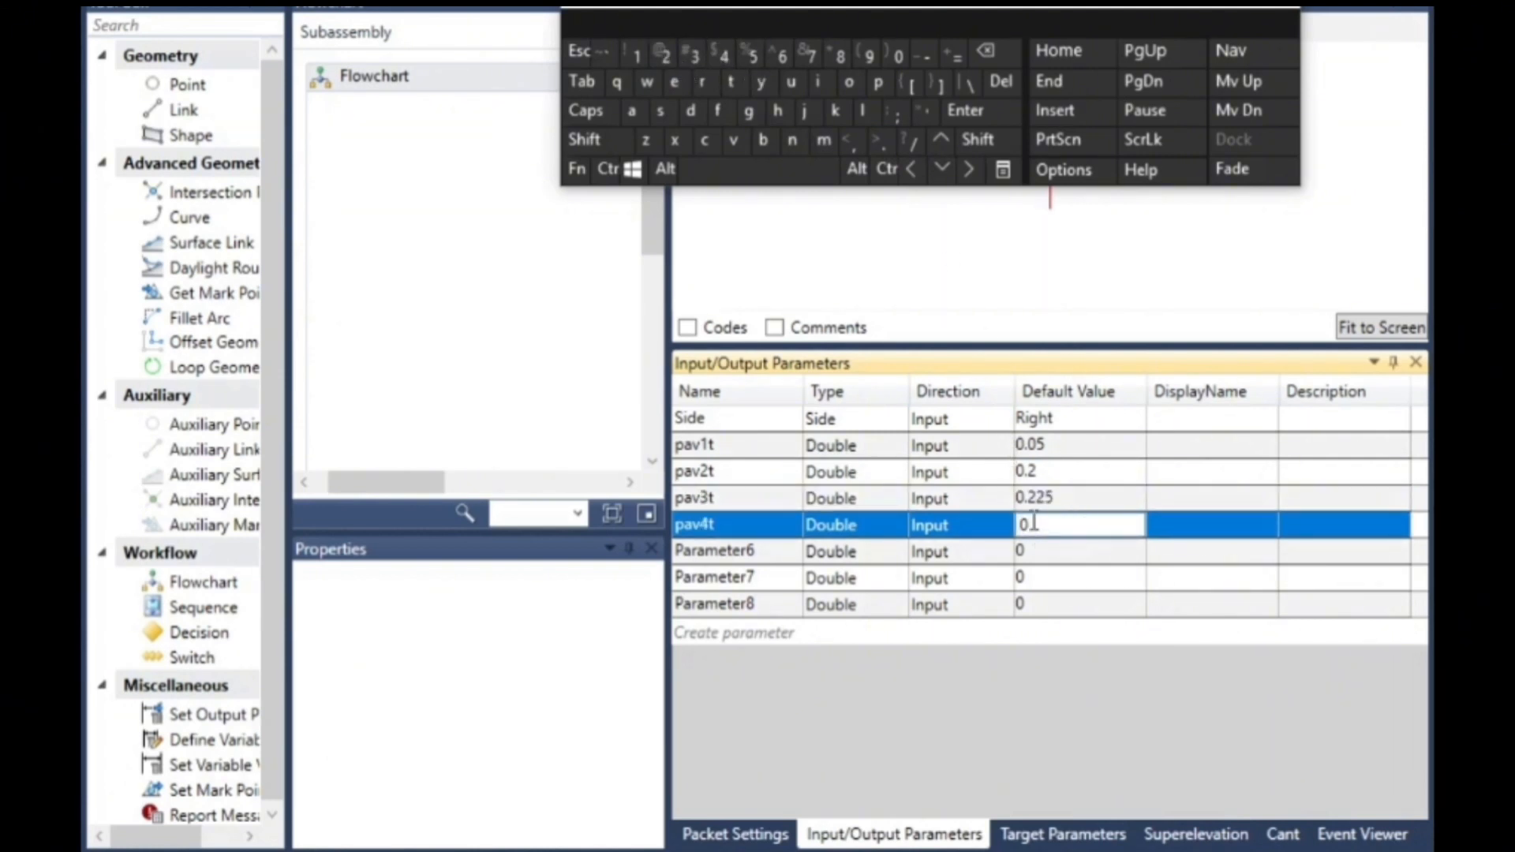
left_click(879, 141)
left_click(782, 56)
- Rename Parameter6 to pavw in the input/output parameters
left_click(750, 550)
left_click(750, 551)
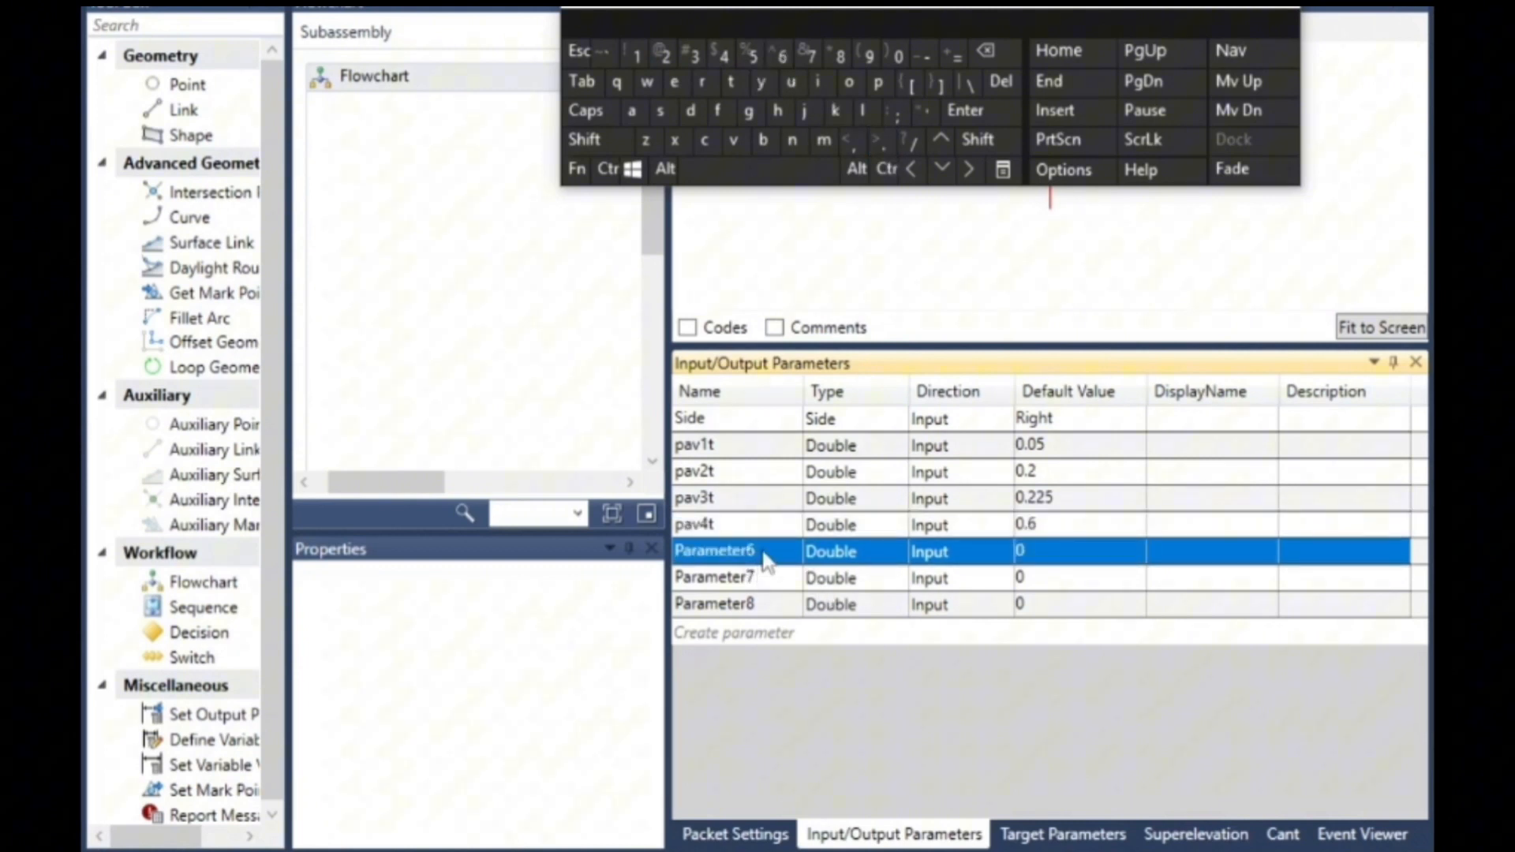
left_click(765, 554)
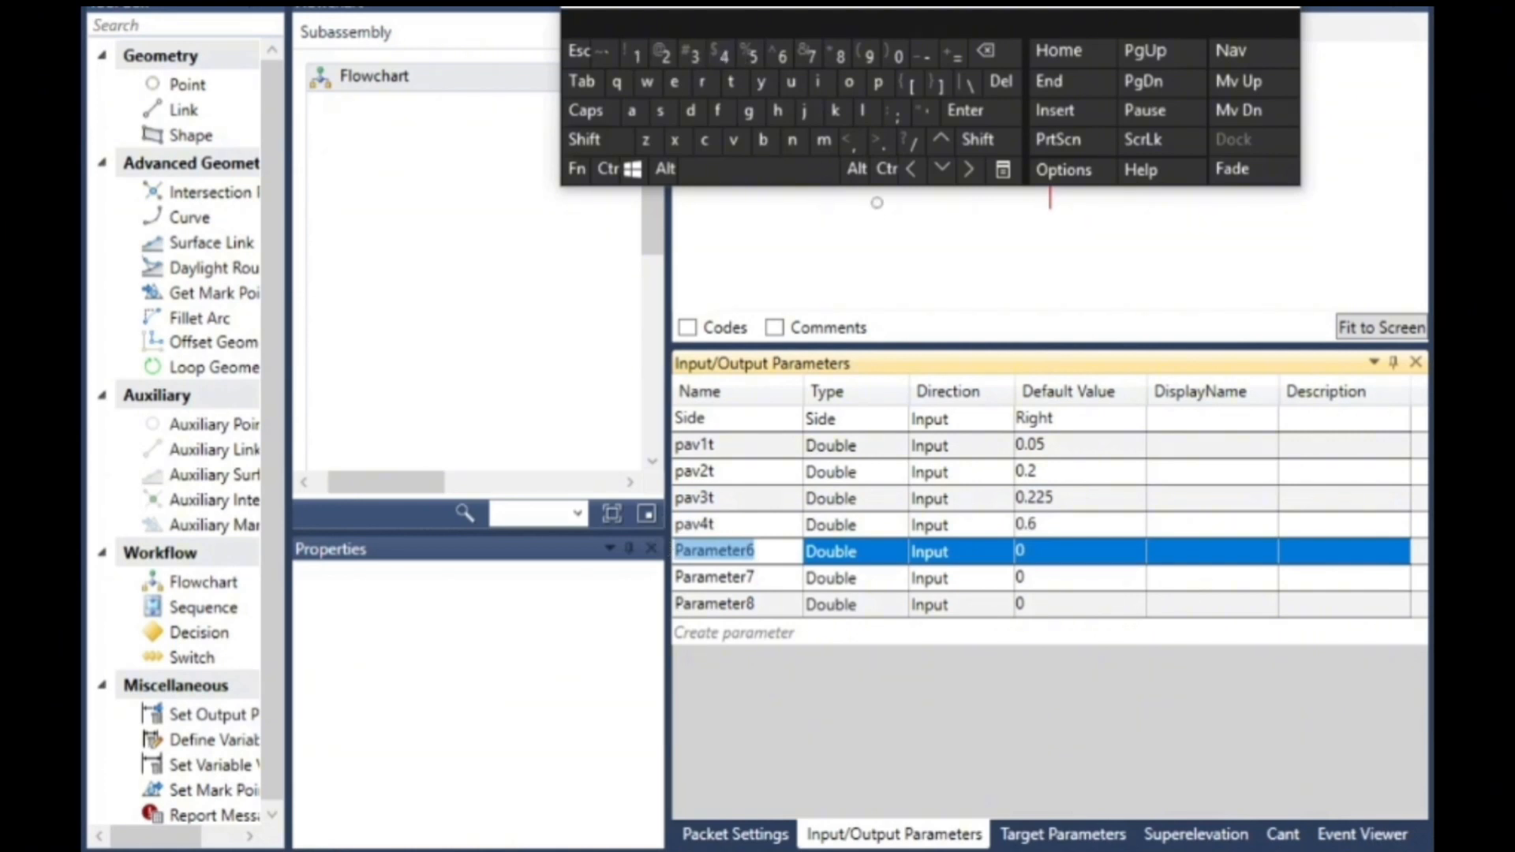
left_click(878, 82)
left_click(631, 115)
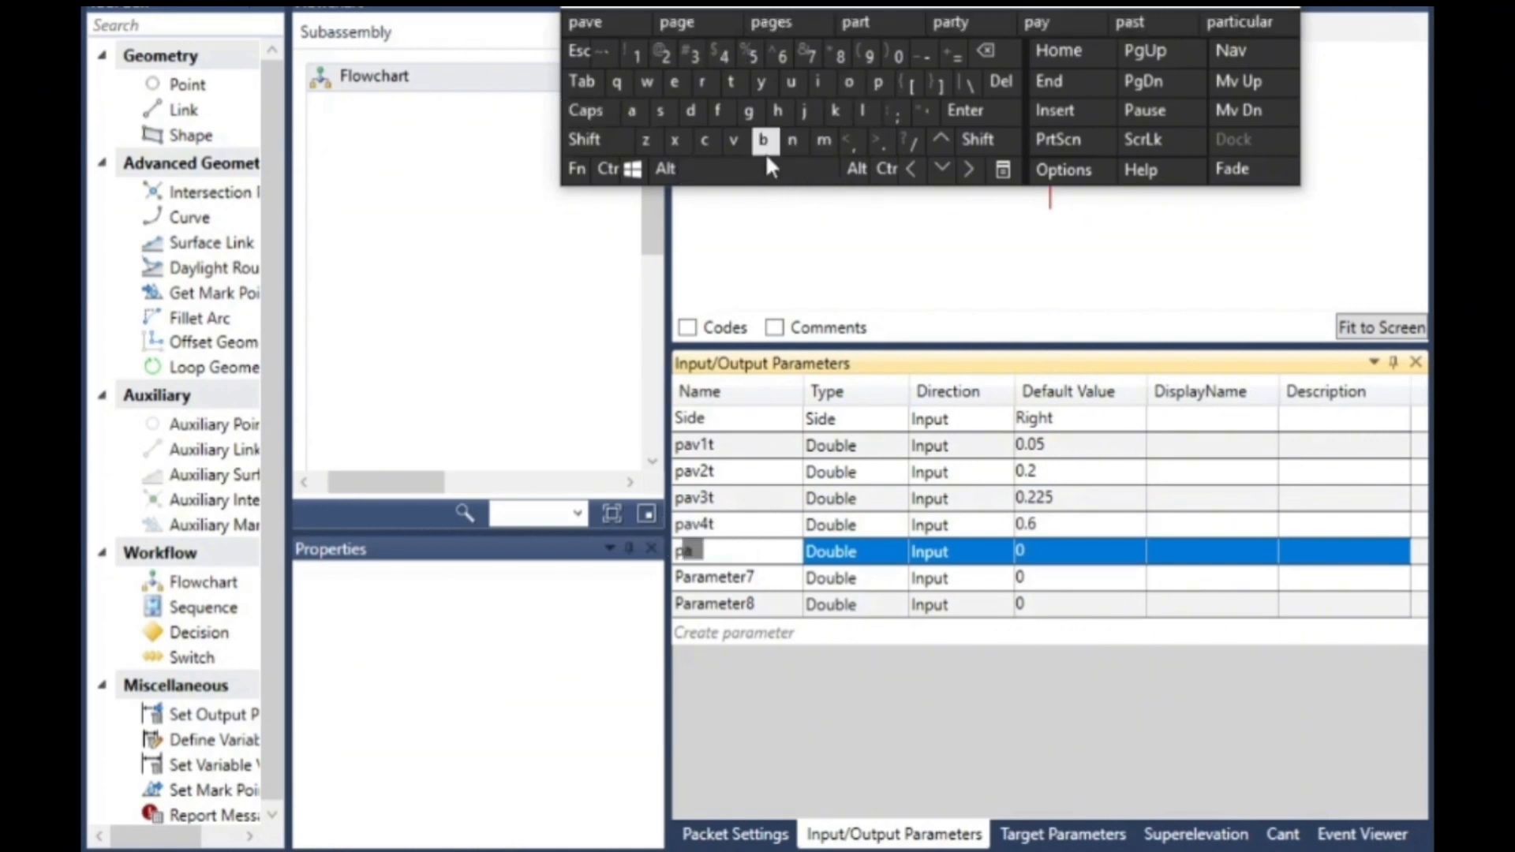
left_click(734, 140)
left_click(647, 84)
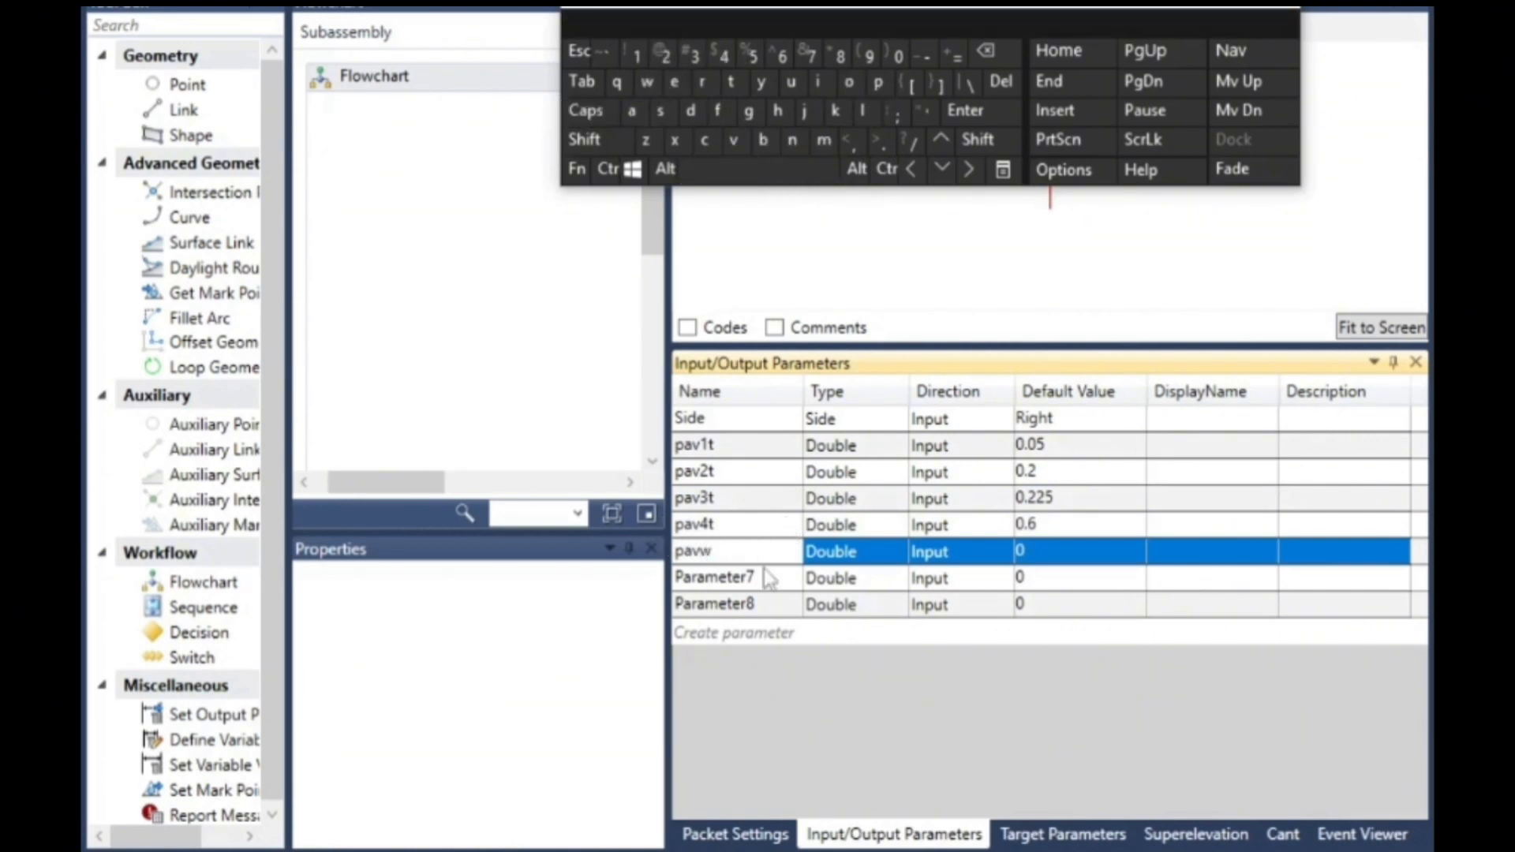
- Rename Parameter7 to pavs in the input/output parameters
left_click(767, 578)
left_click(767, 580)
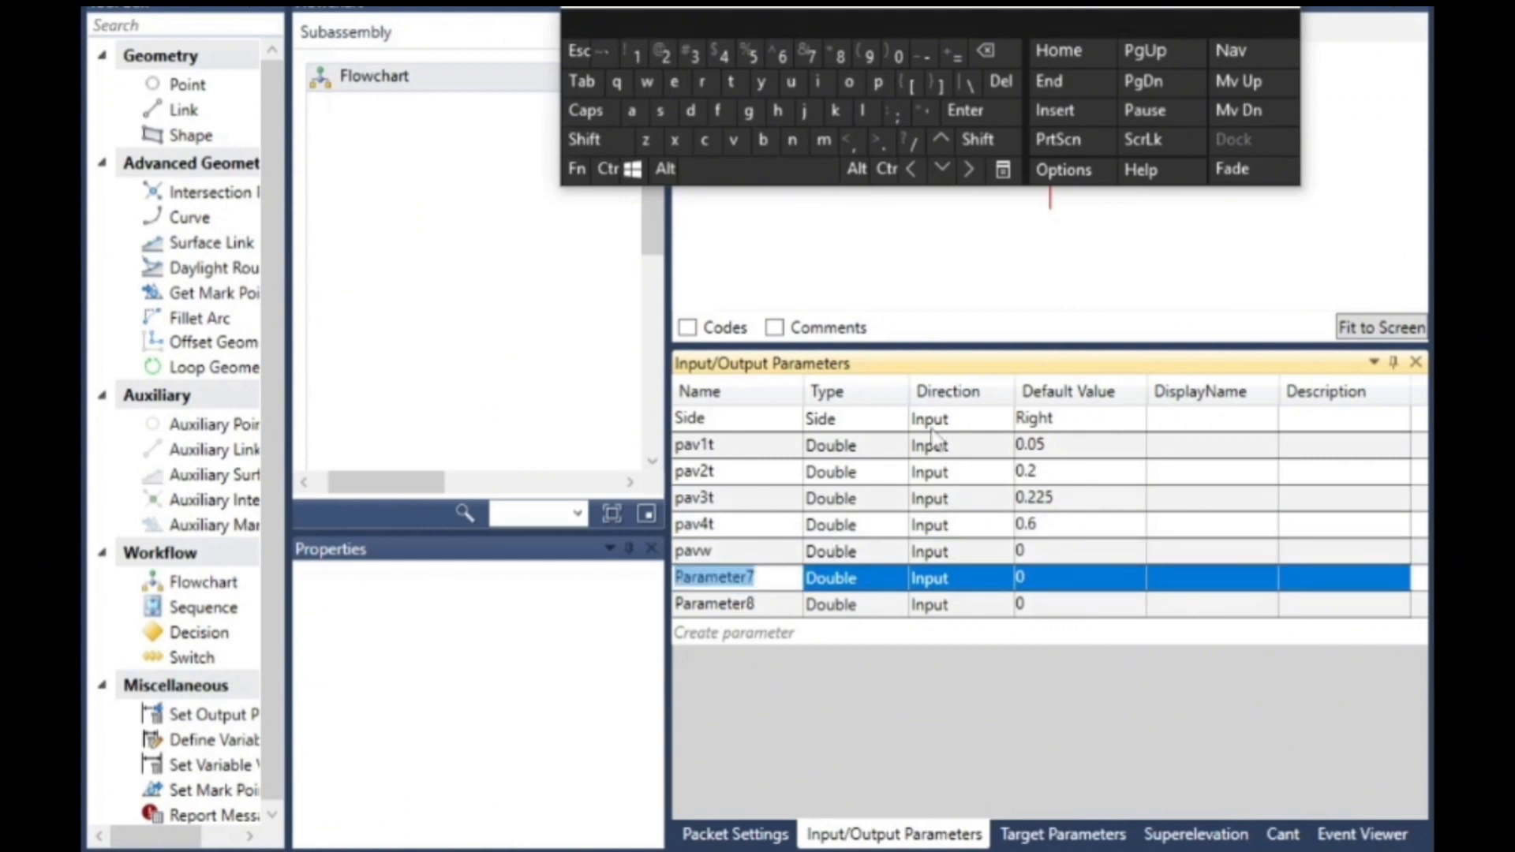
left_click(878, 82)
left_click(632, 112)
left_click(734, 142)
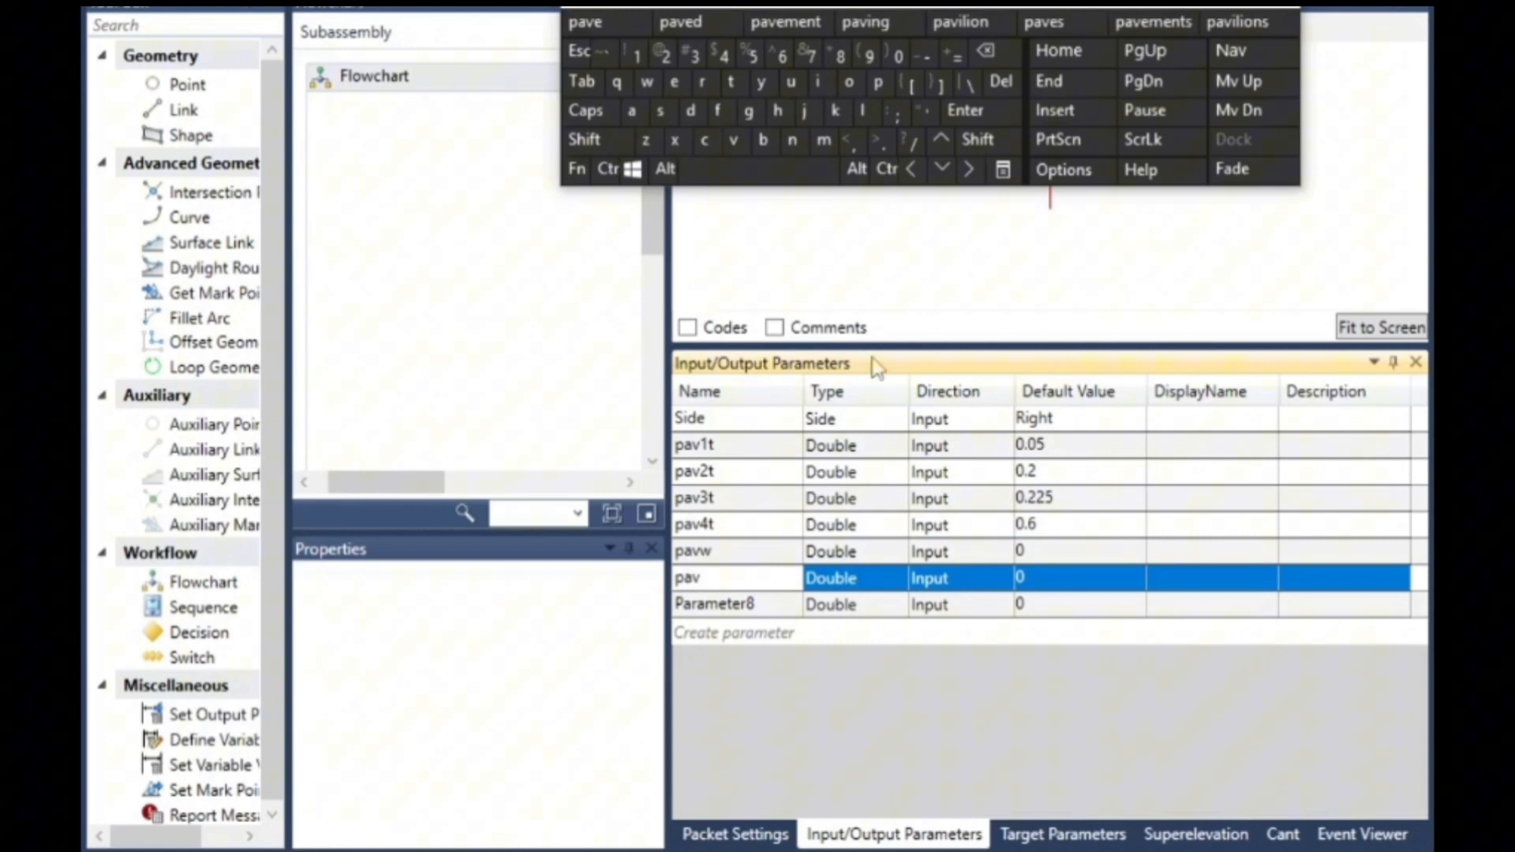
left_click(660, 111)
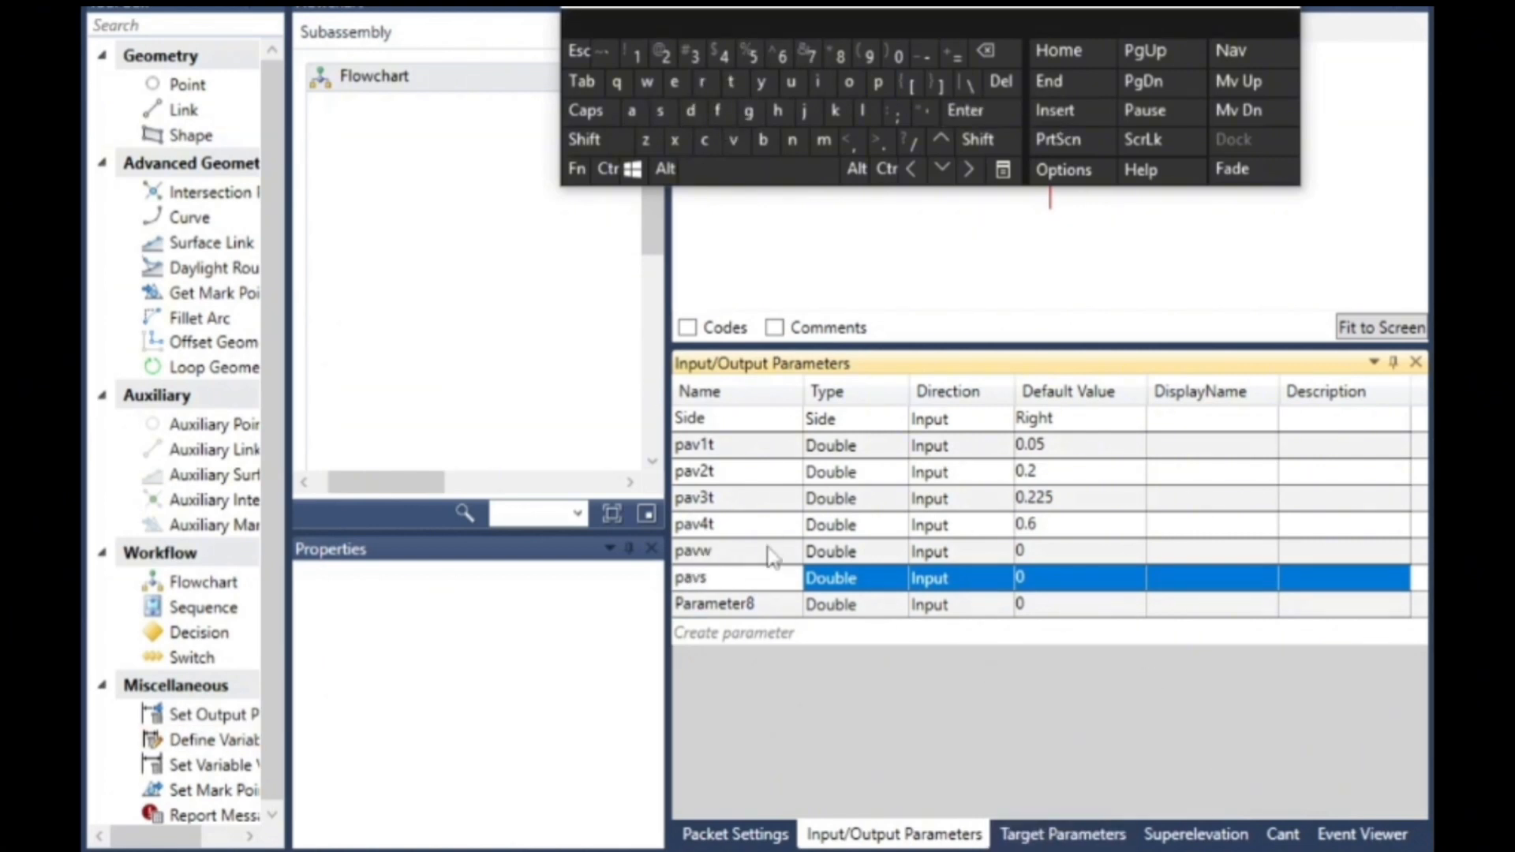
- Set the default value of the pavw parameter to 3.5
left_click(859, 557)
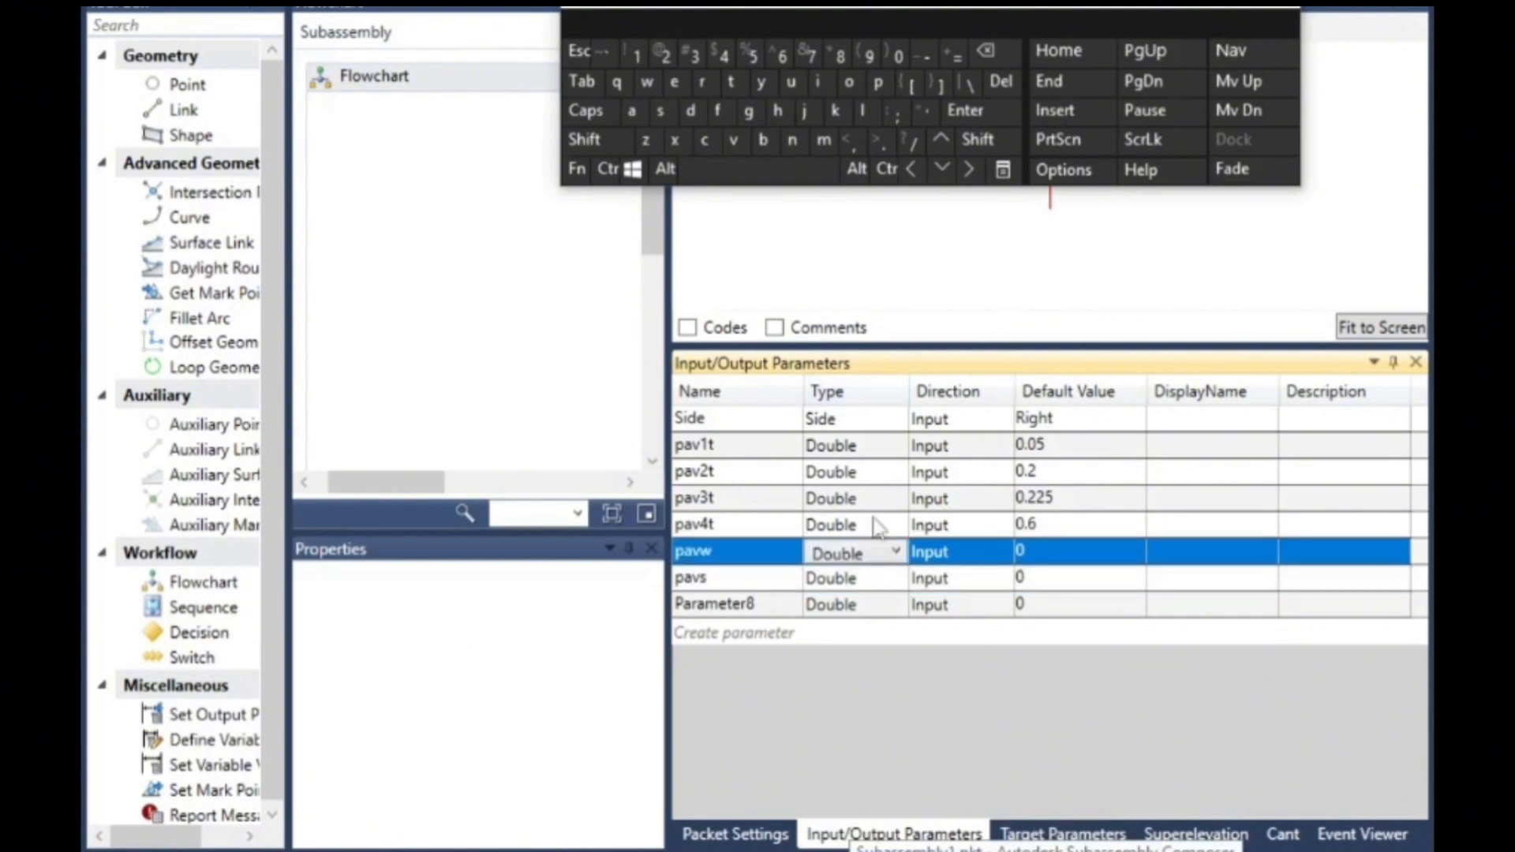
left_click(1034, 553)
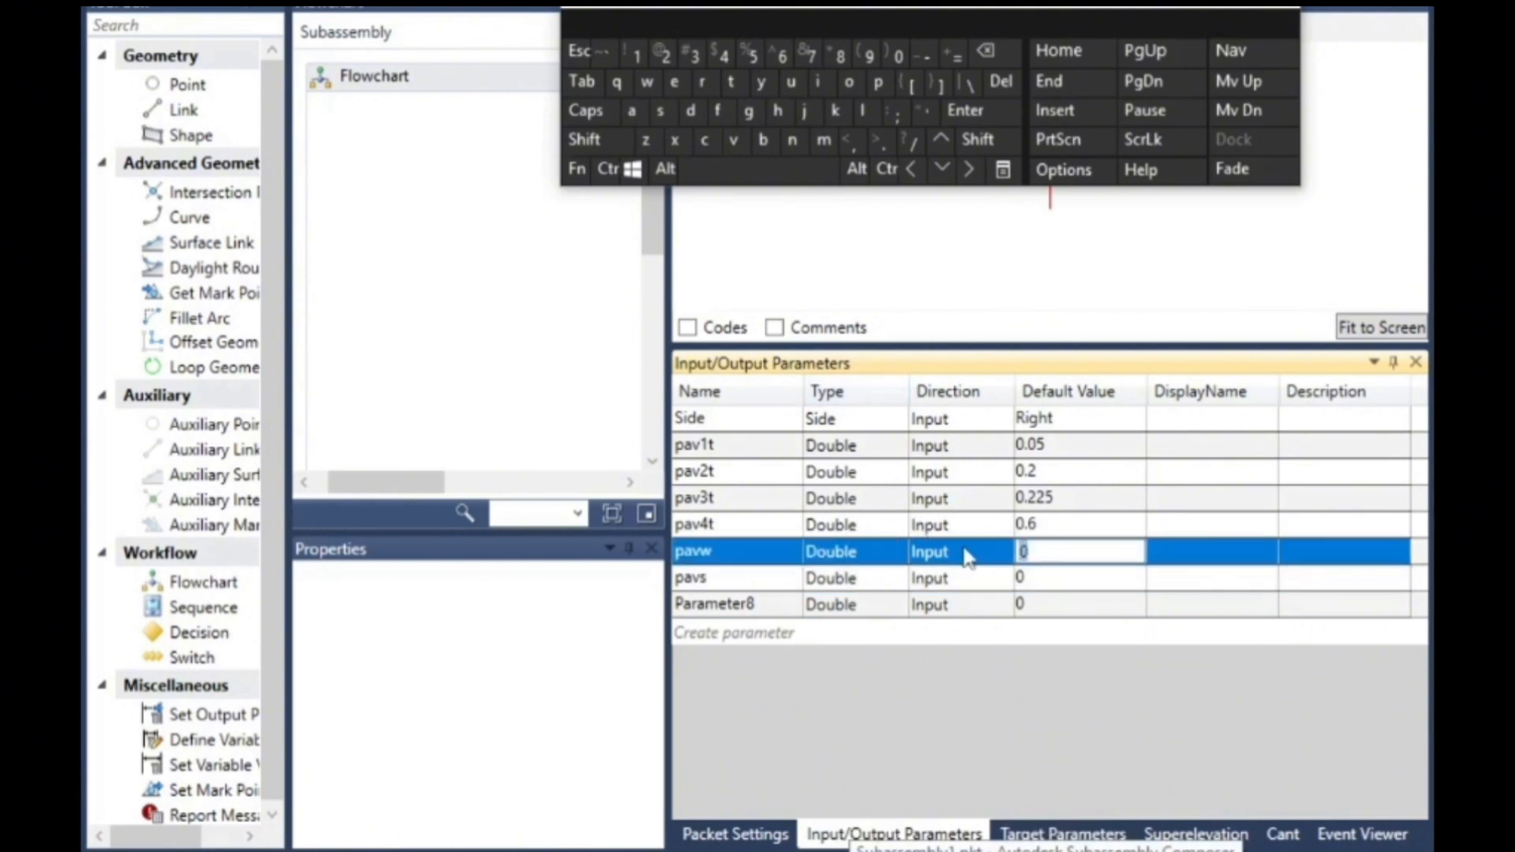
left_click(695, 57)
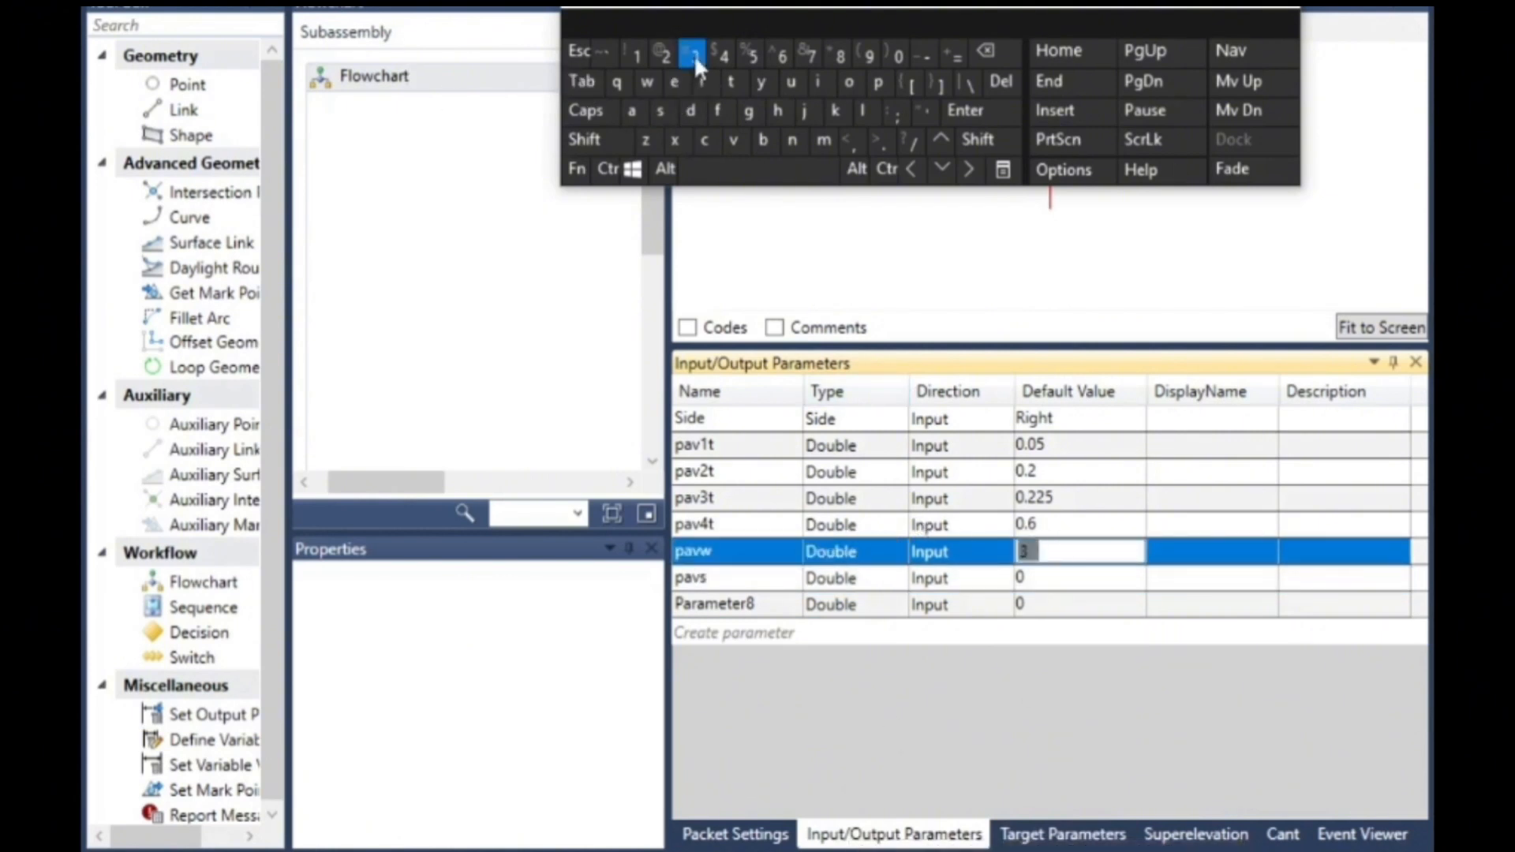
left_click(877, 142)
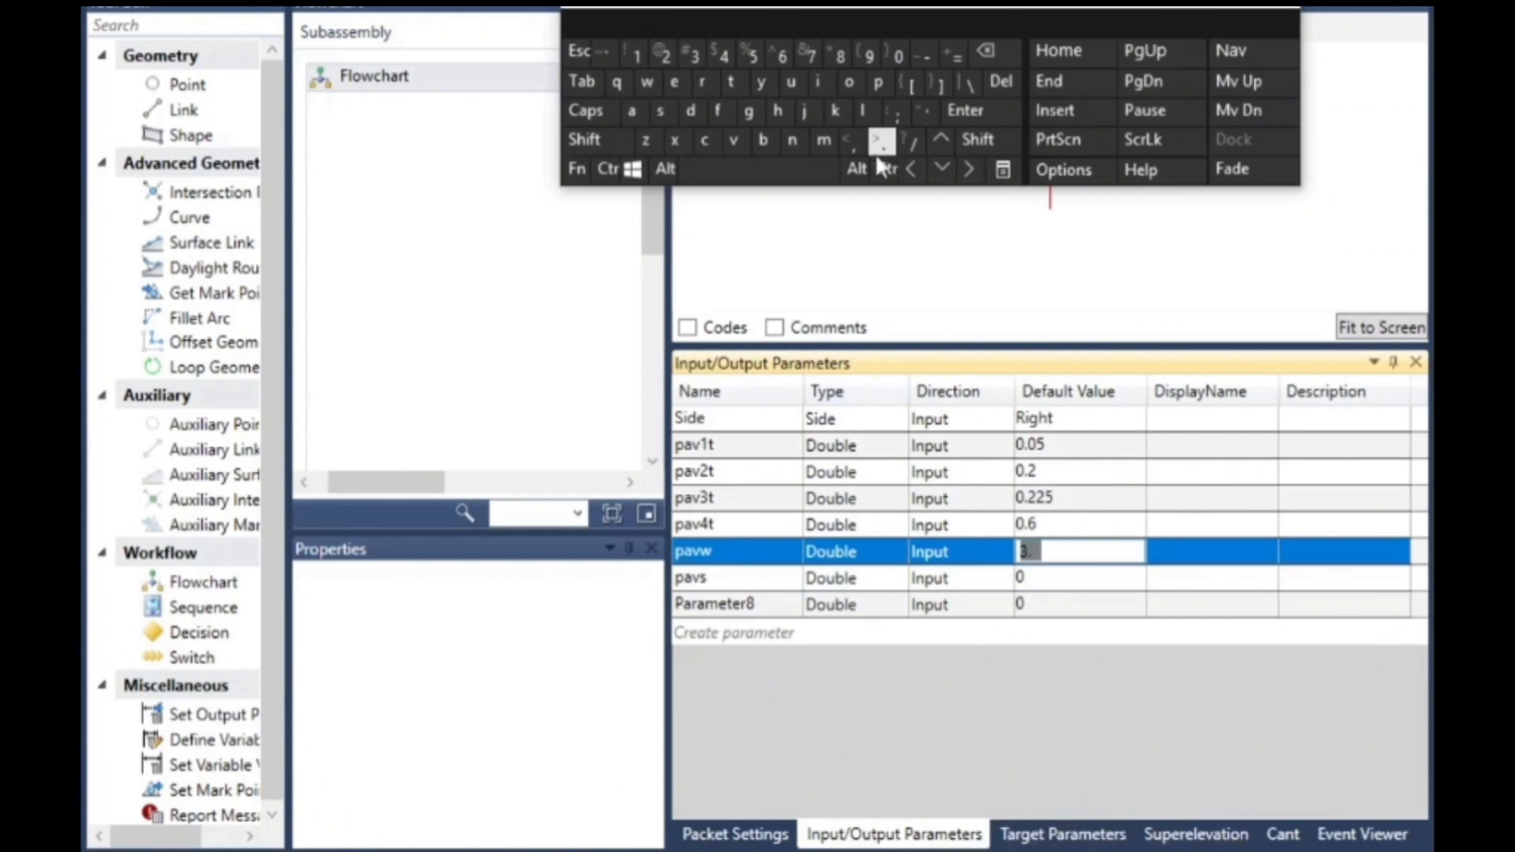
- Change the data type of the pavs parameter to Grade
left_click(1052, 577)
left_click(1052, 576)
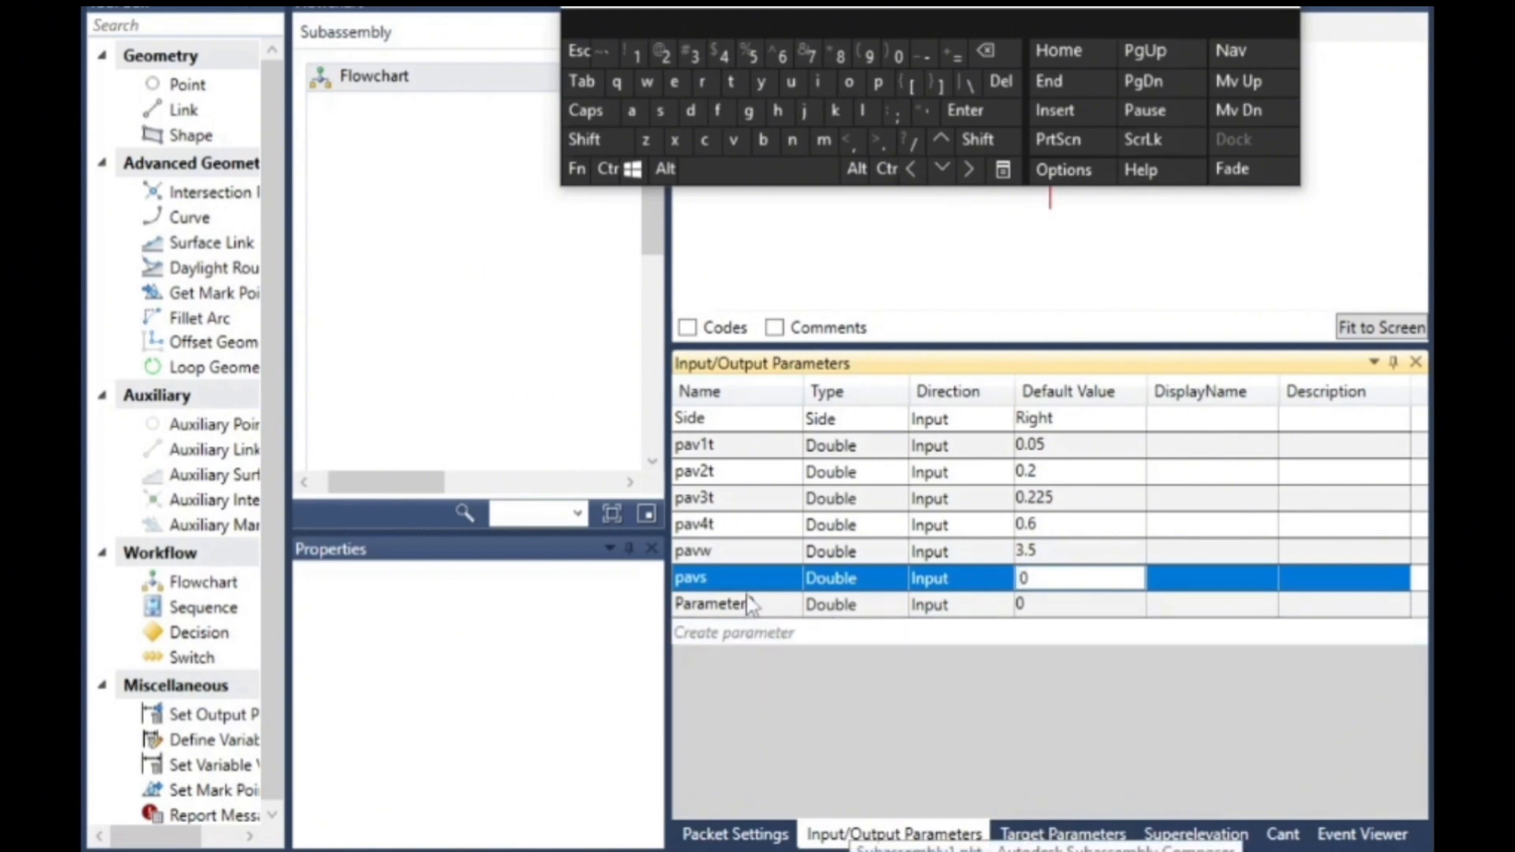
left_click(865, 579)
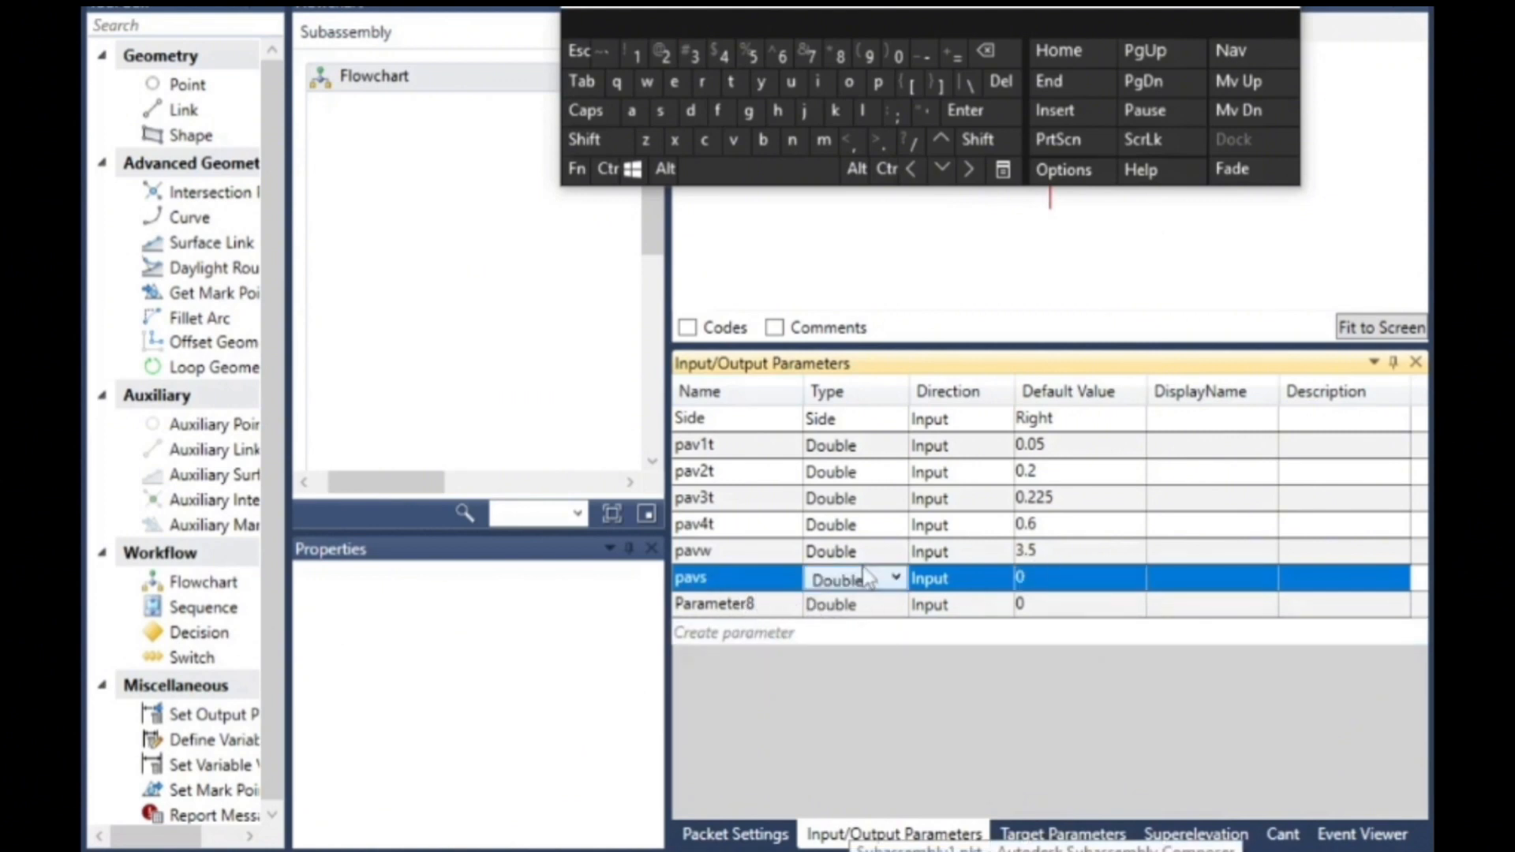
left_click(881, 588)
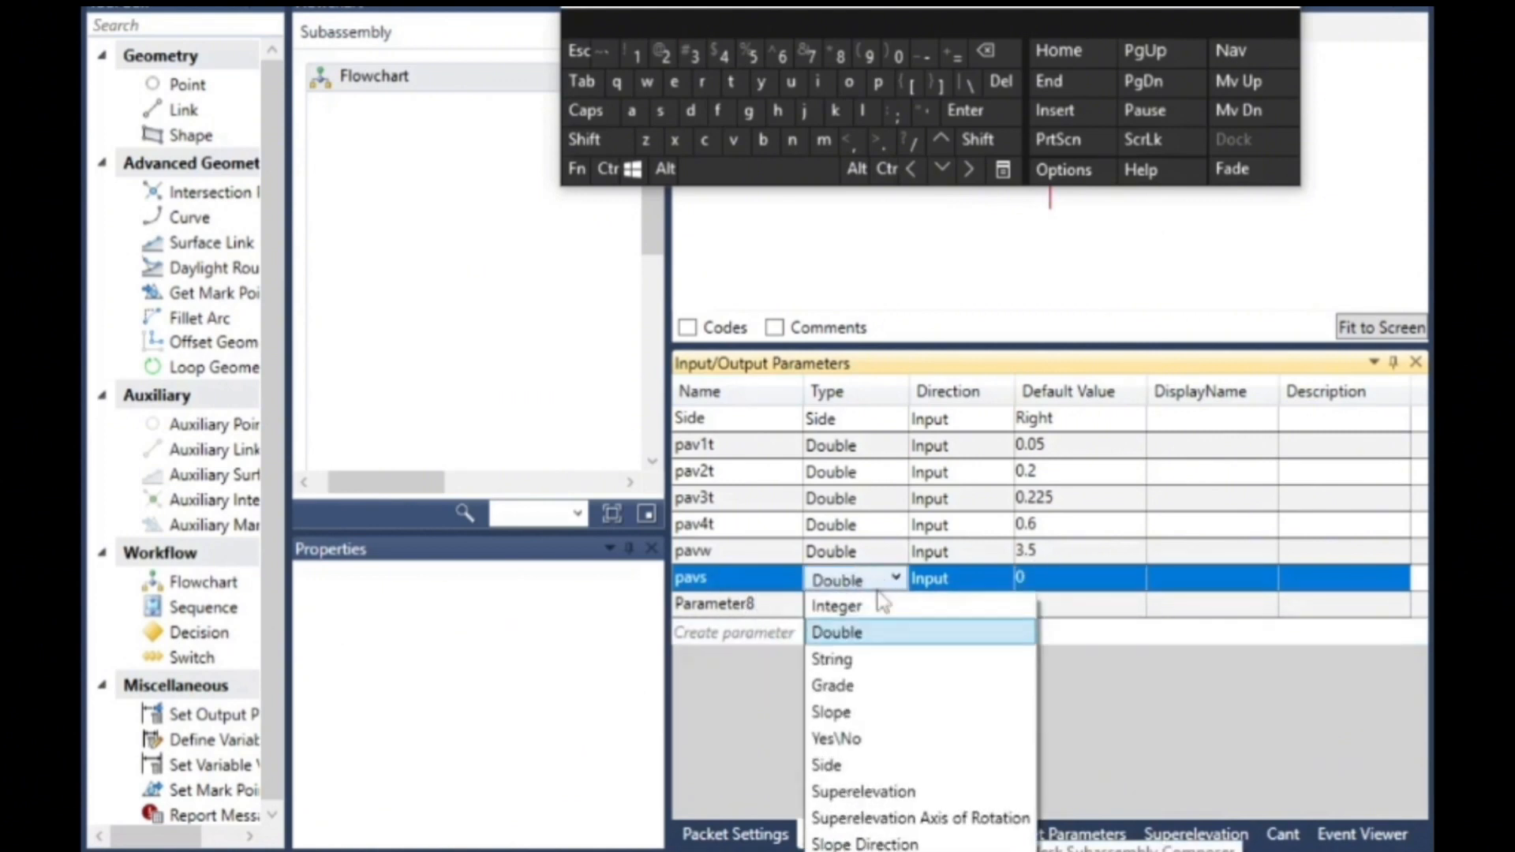
left_click(879, 688)
- Set the default grade of the pavs parameter to 2.5%
left_click(1057, 579)
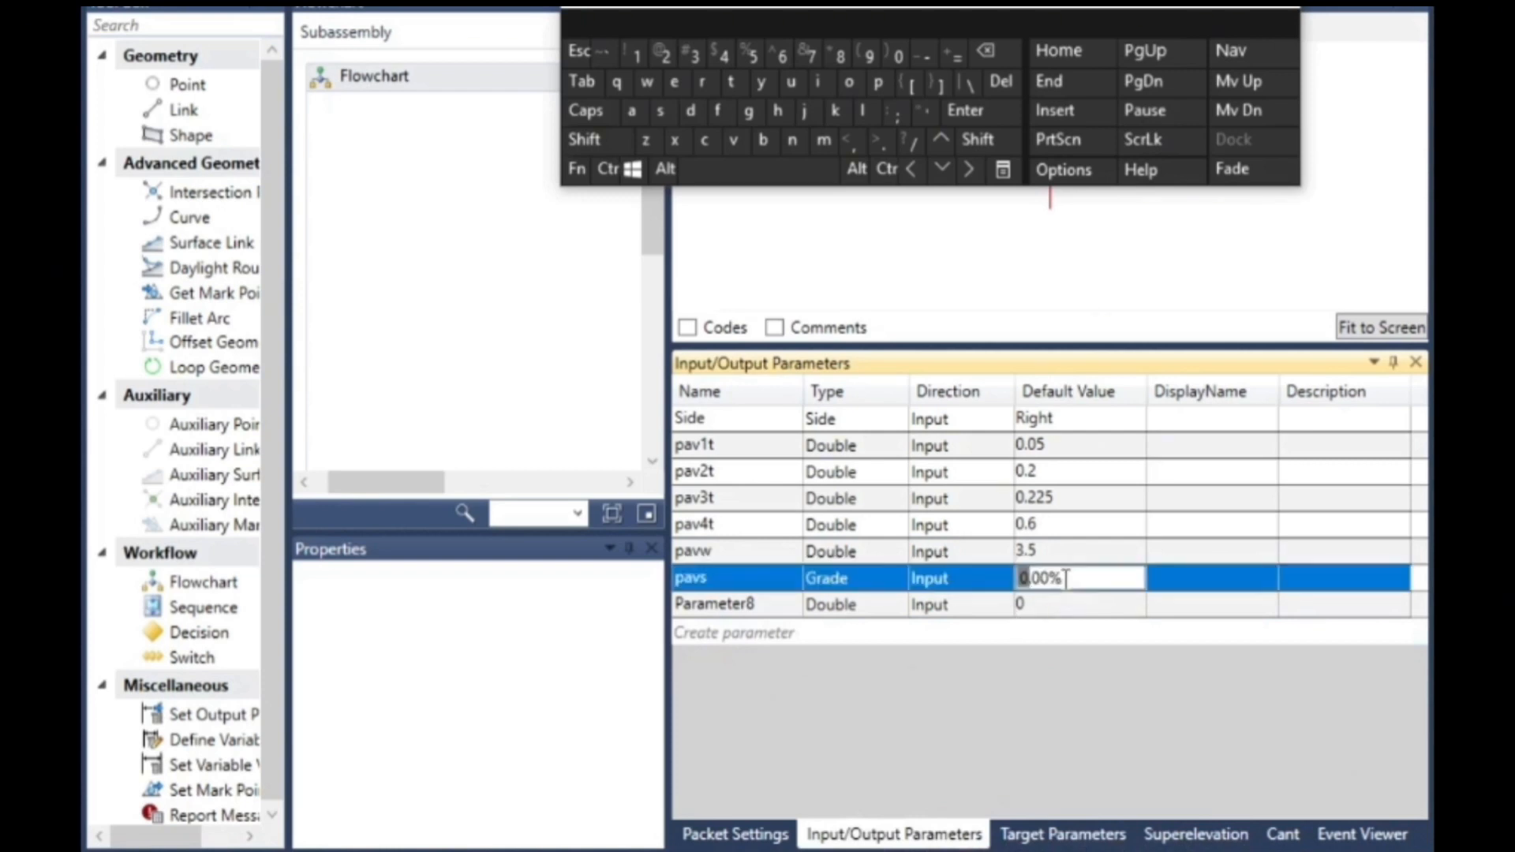
left_click_drag(1103, 578, 997, 565)
left_click(664, 54)
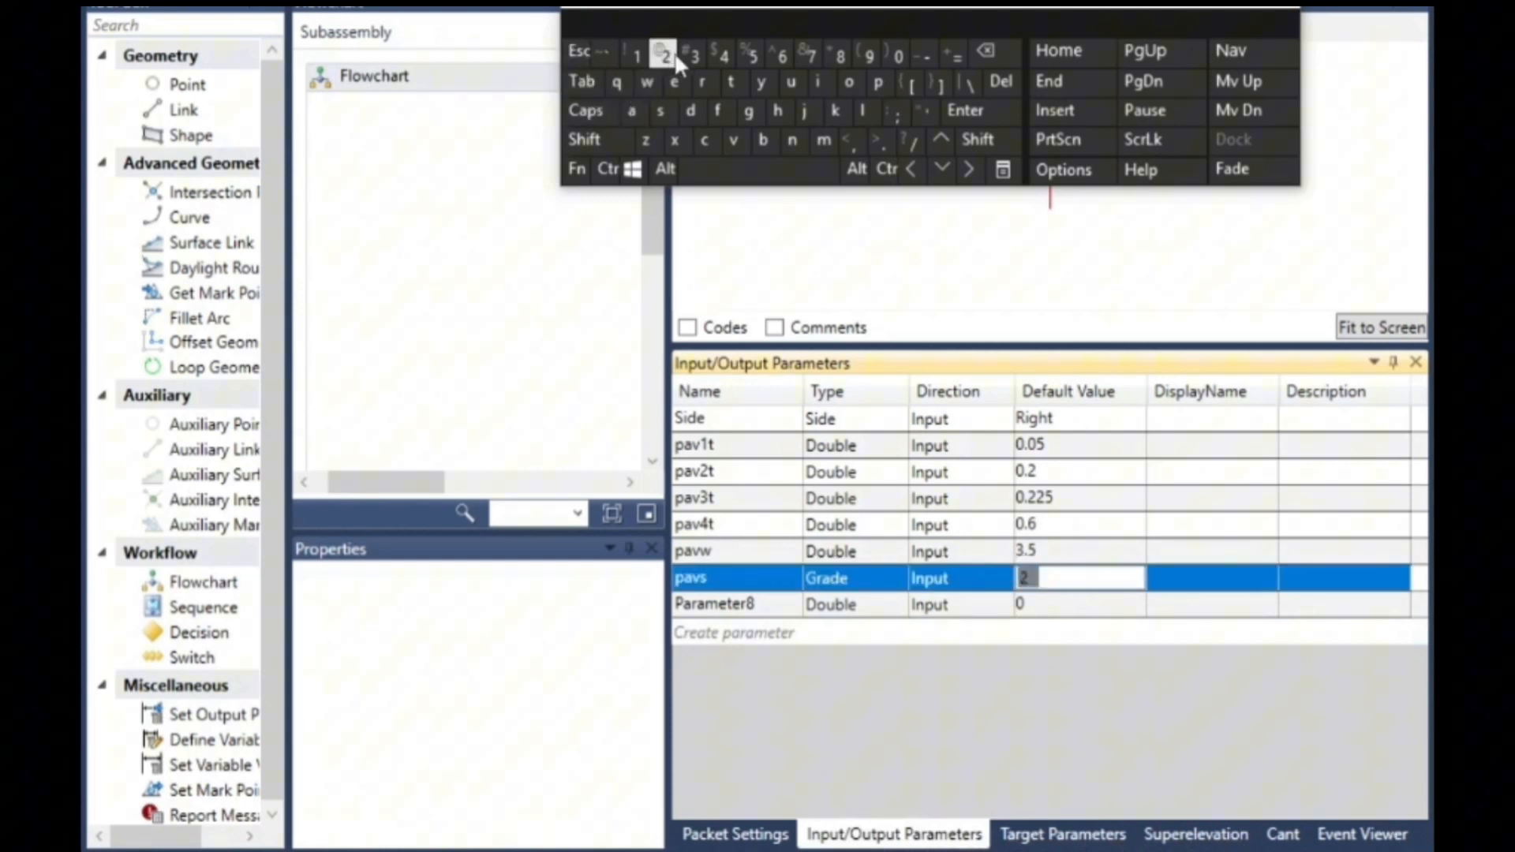
left_click(886, 145)
left_click(750, 55)
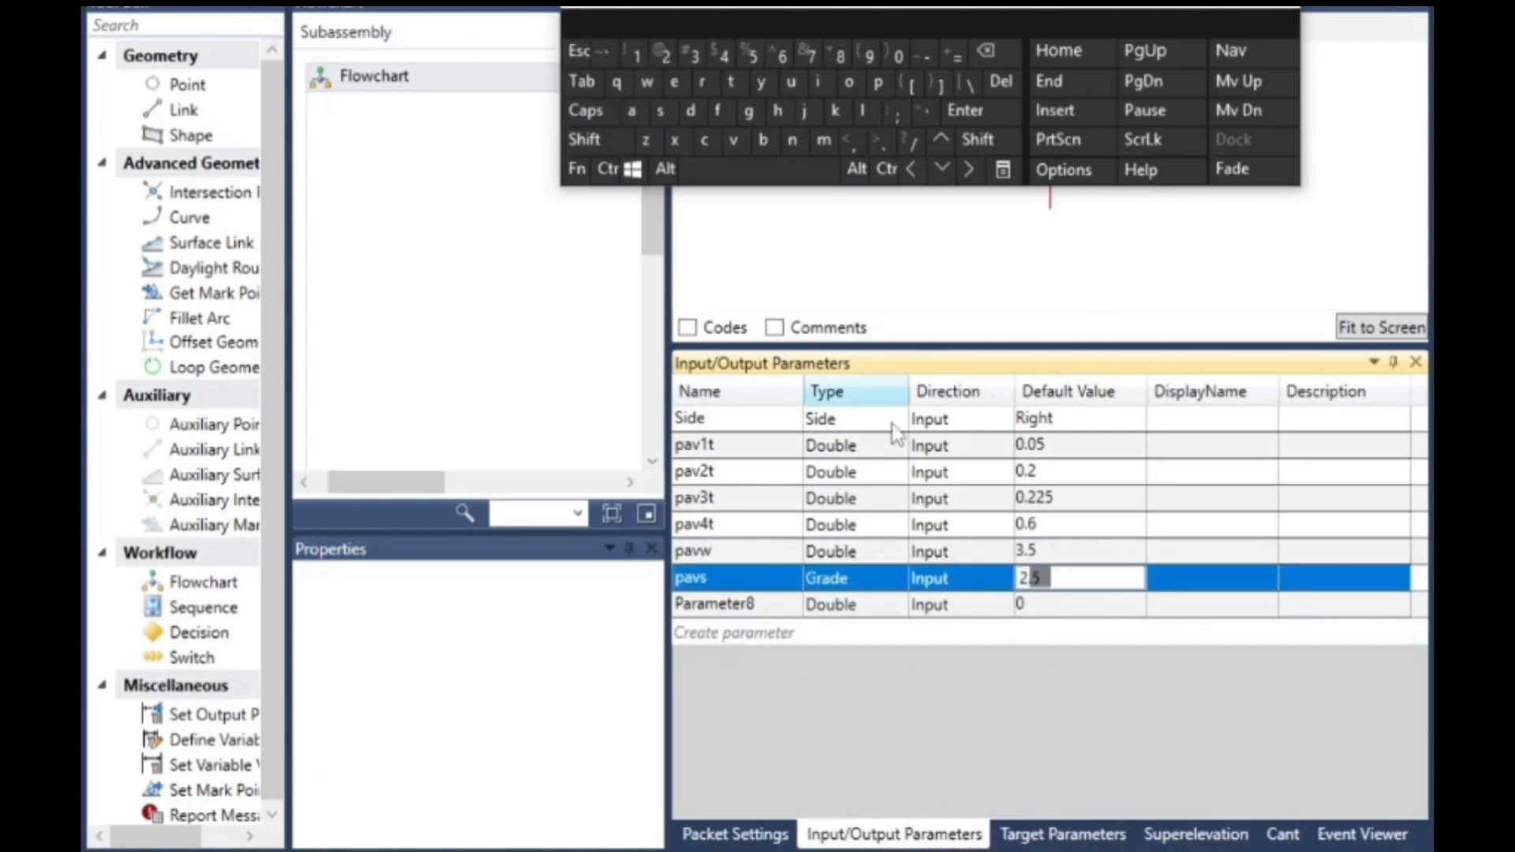
left_click(776, 532)
- Give the pav1t parameter the display name "ac th"
left_click(1198, 446)
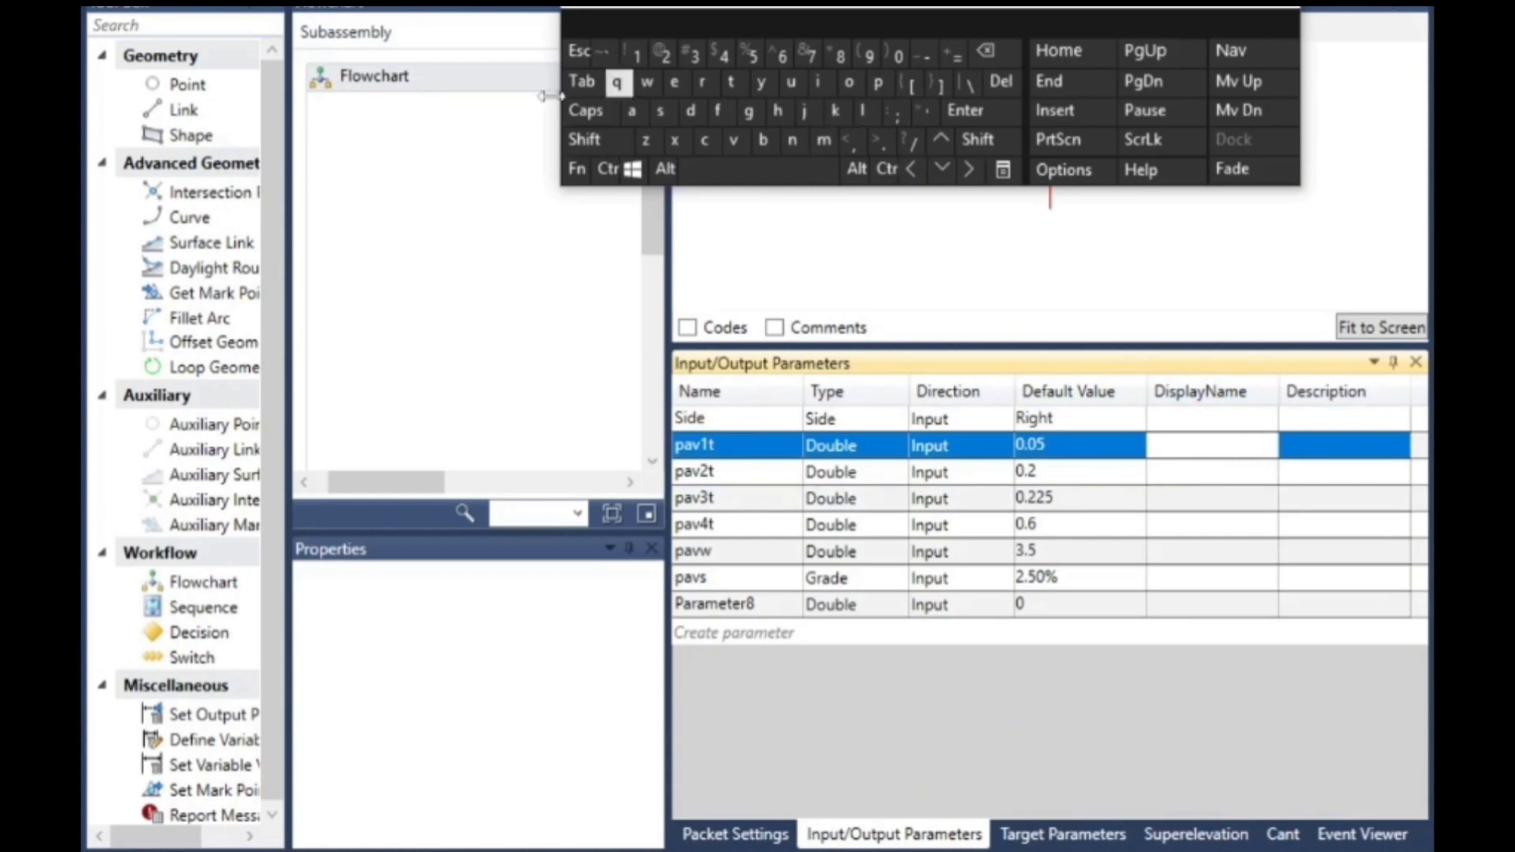
left_click(632, 111)
left_click(707, 141)
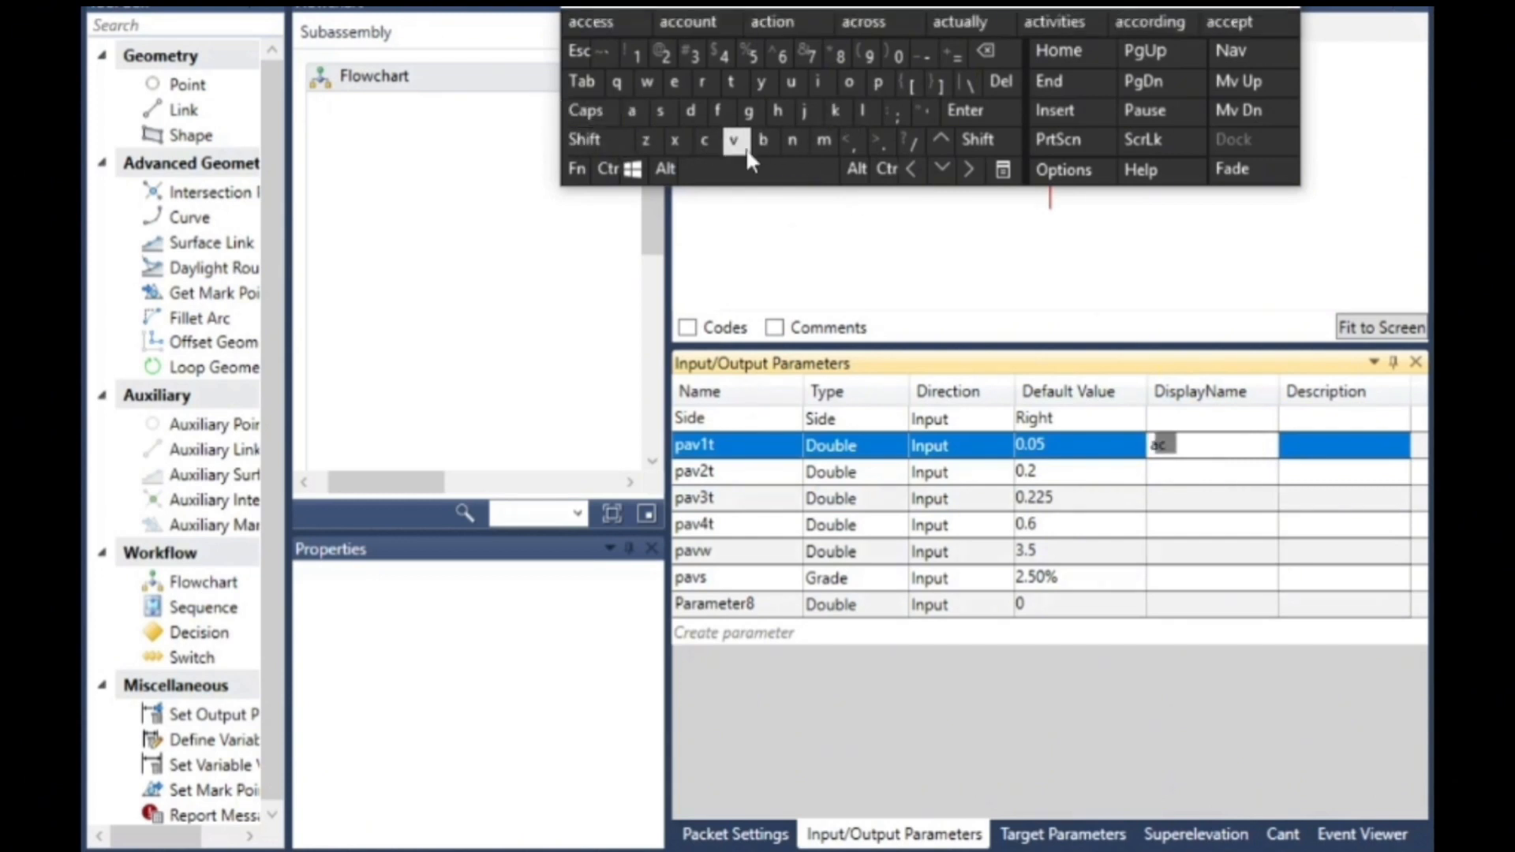
left_click(770, 170)
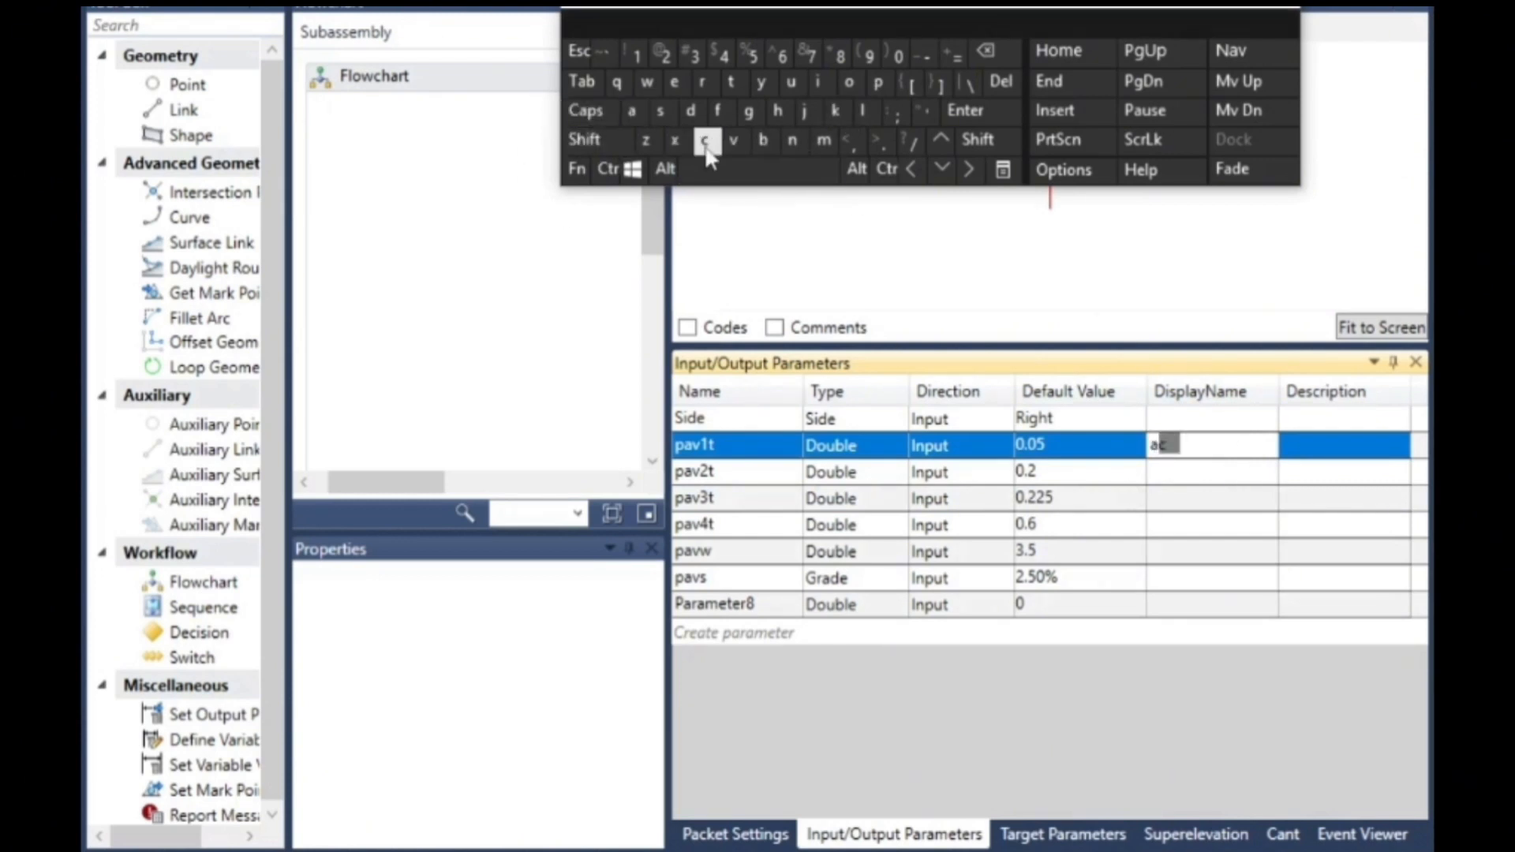
left_click(731, 82)
left_click(777, 110)
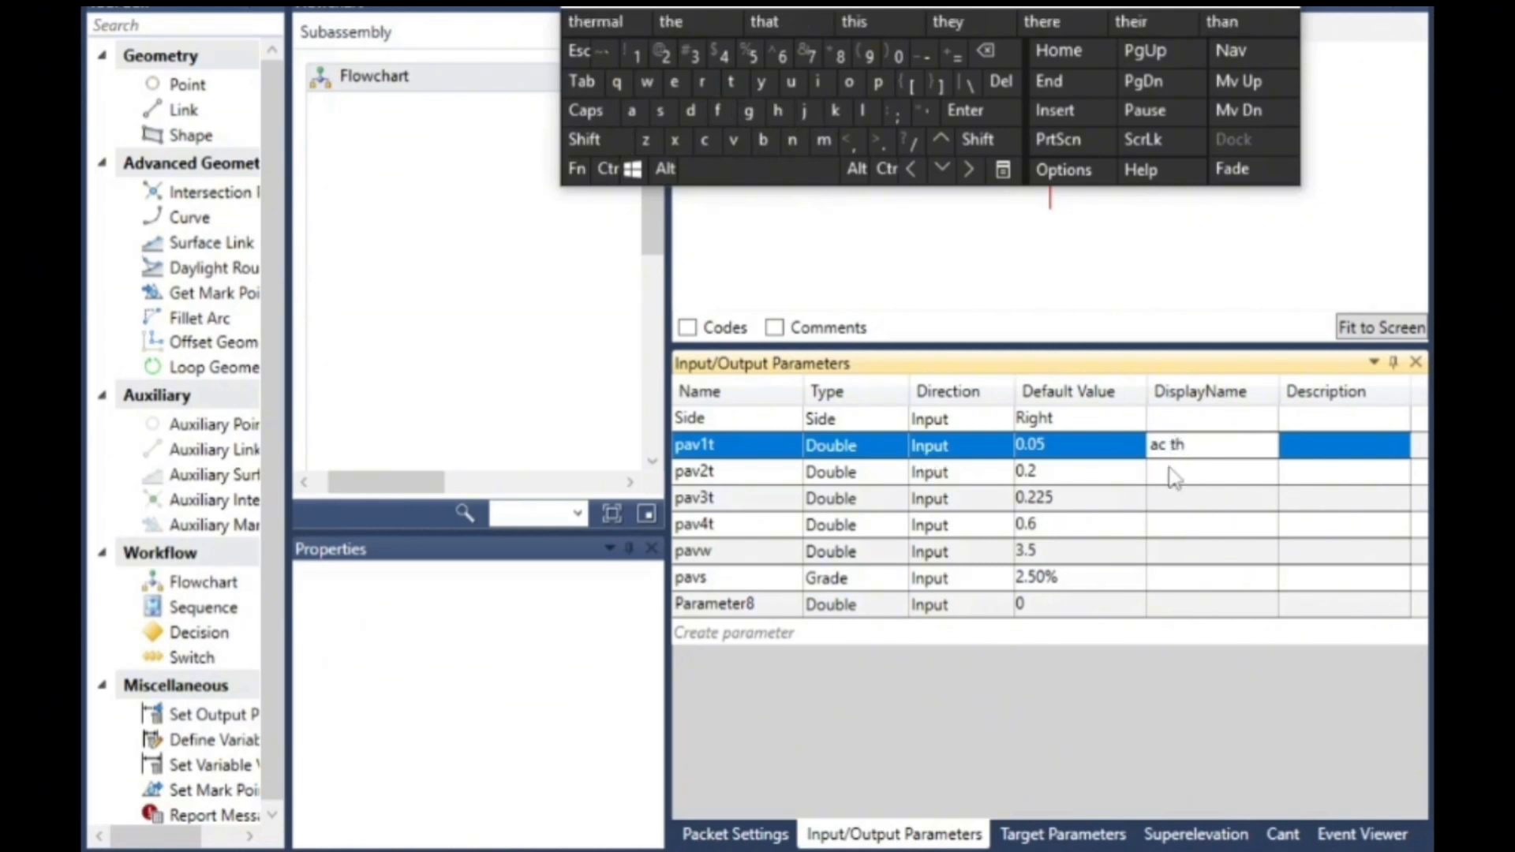
- Give the pav2t parameter the display name "bc th"
left_click(1171, 471)
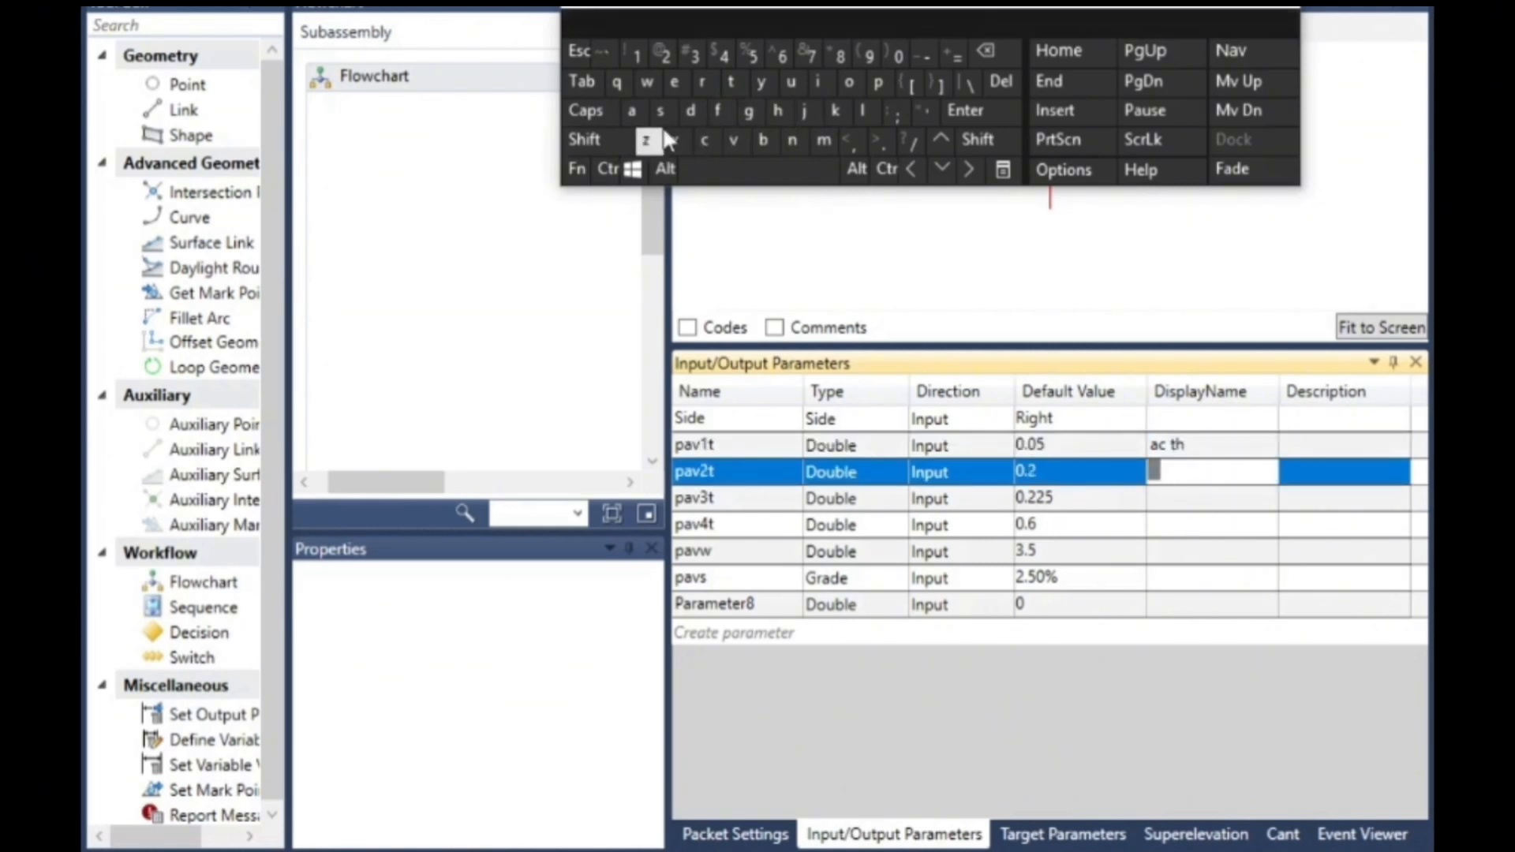
left_click(763, 143)
left_click(705, 140)
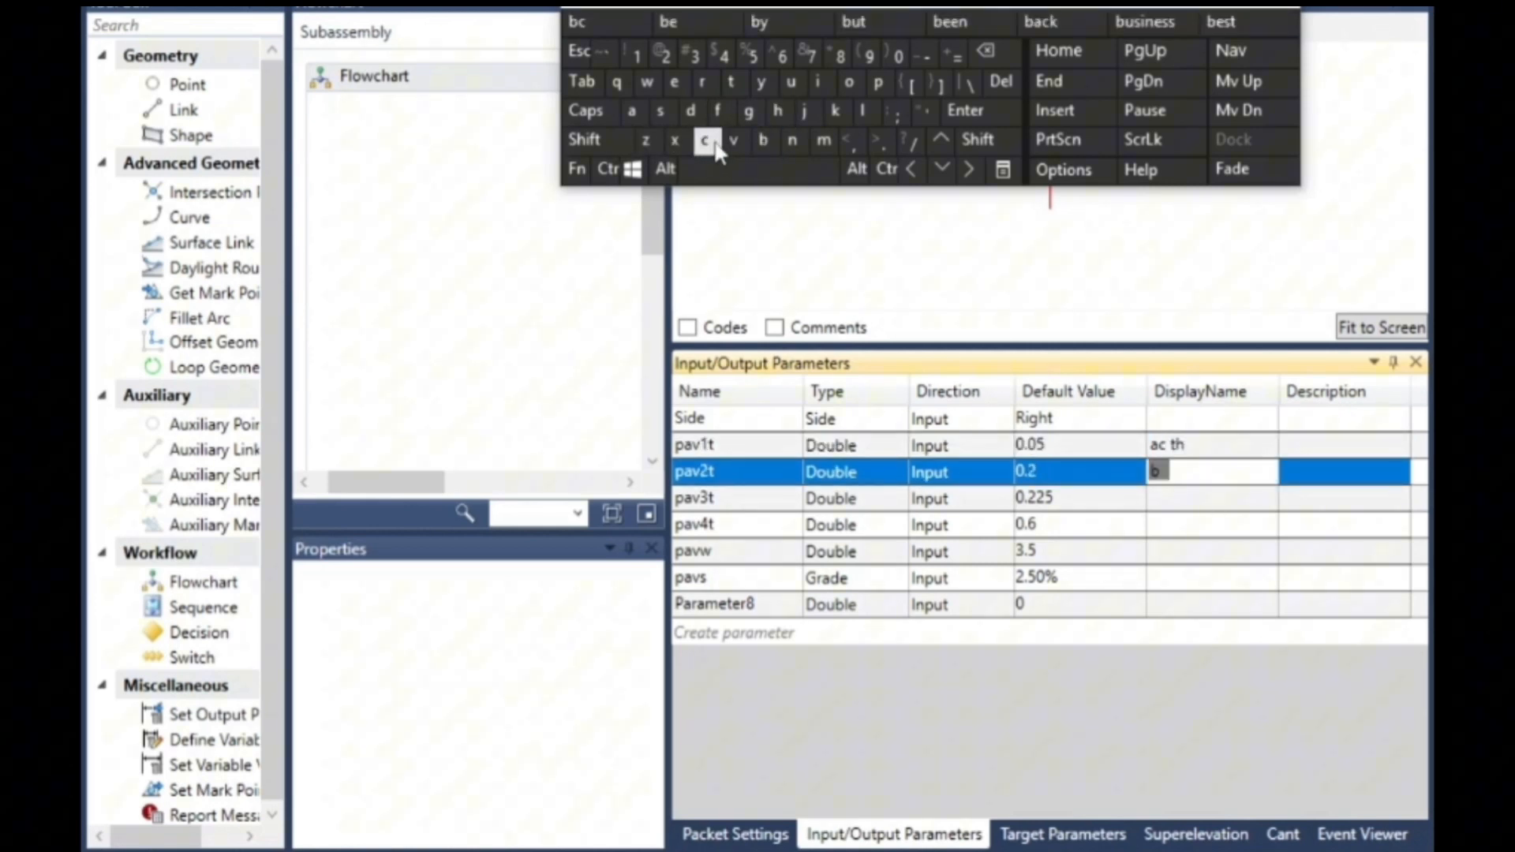
left_click(732, 84)
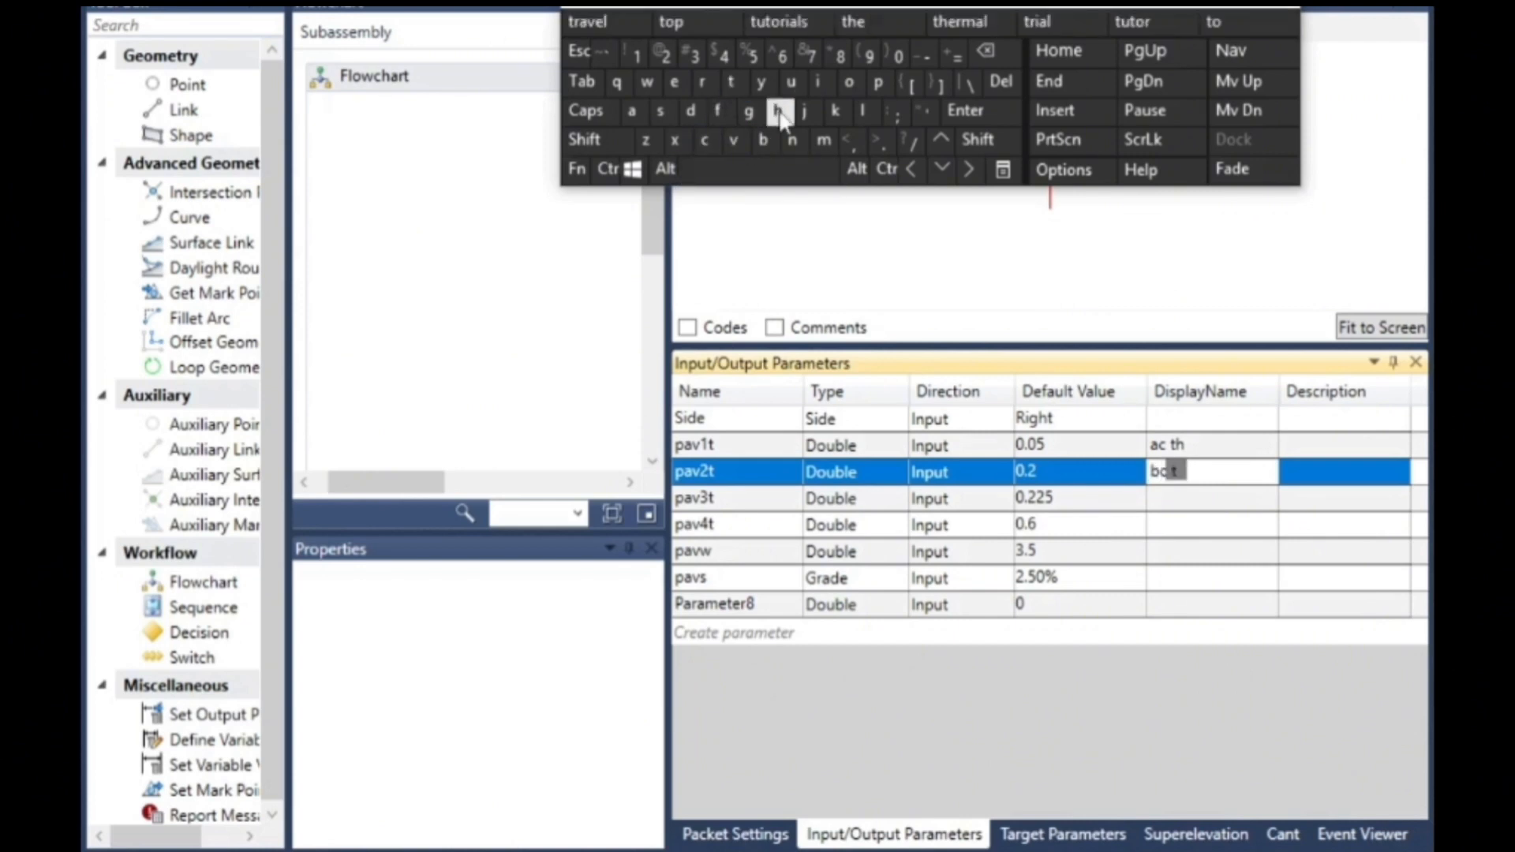
left_click(778, 111)
- Give the pav3t parameter the display name "sb th"
left_click(1171, 502)
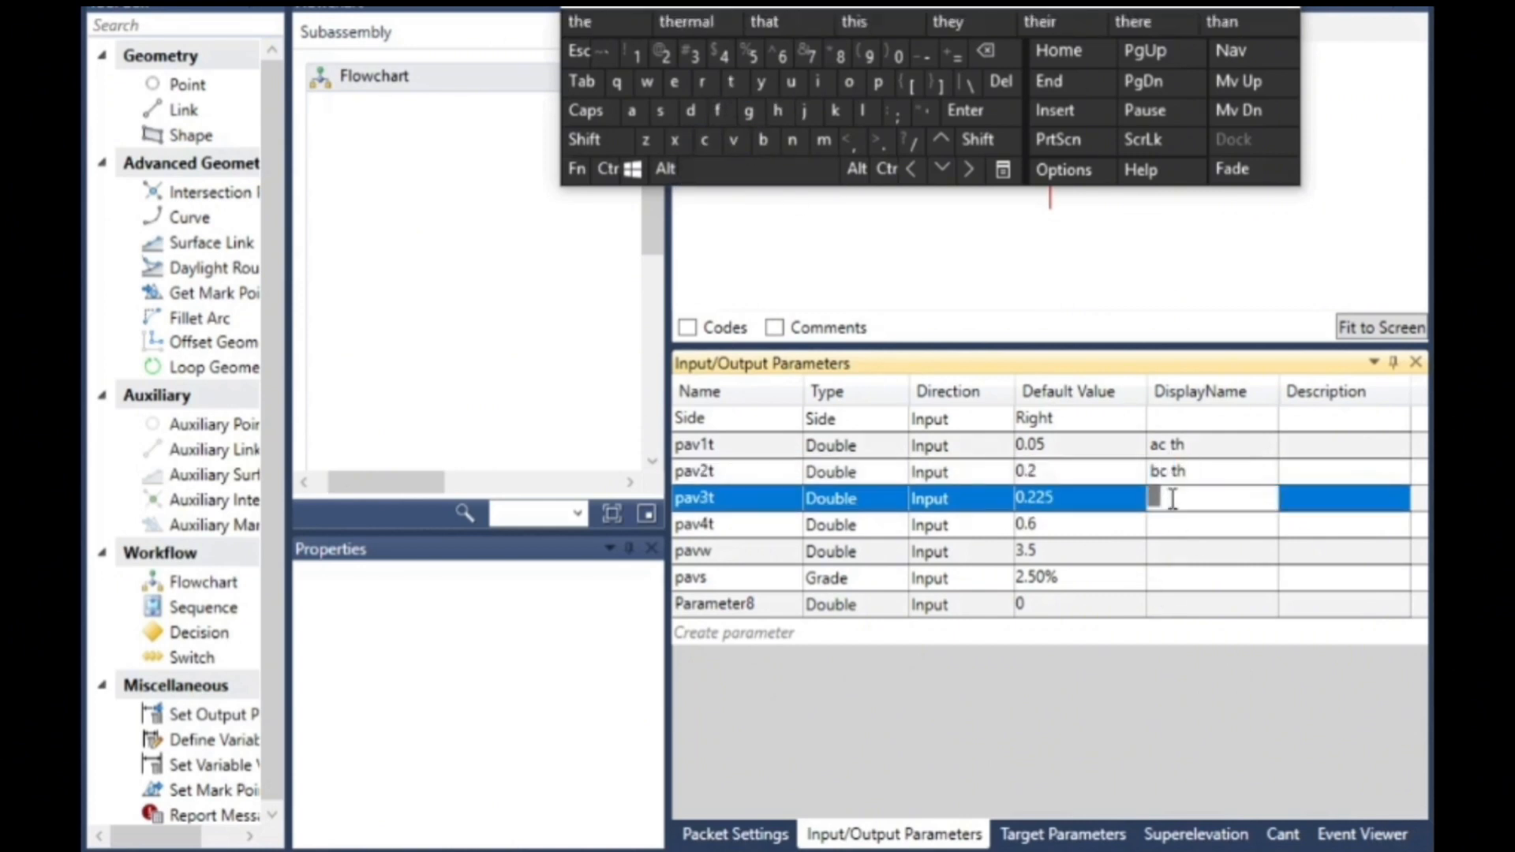
left_click(662, 113)
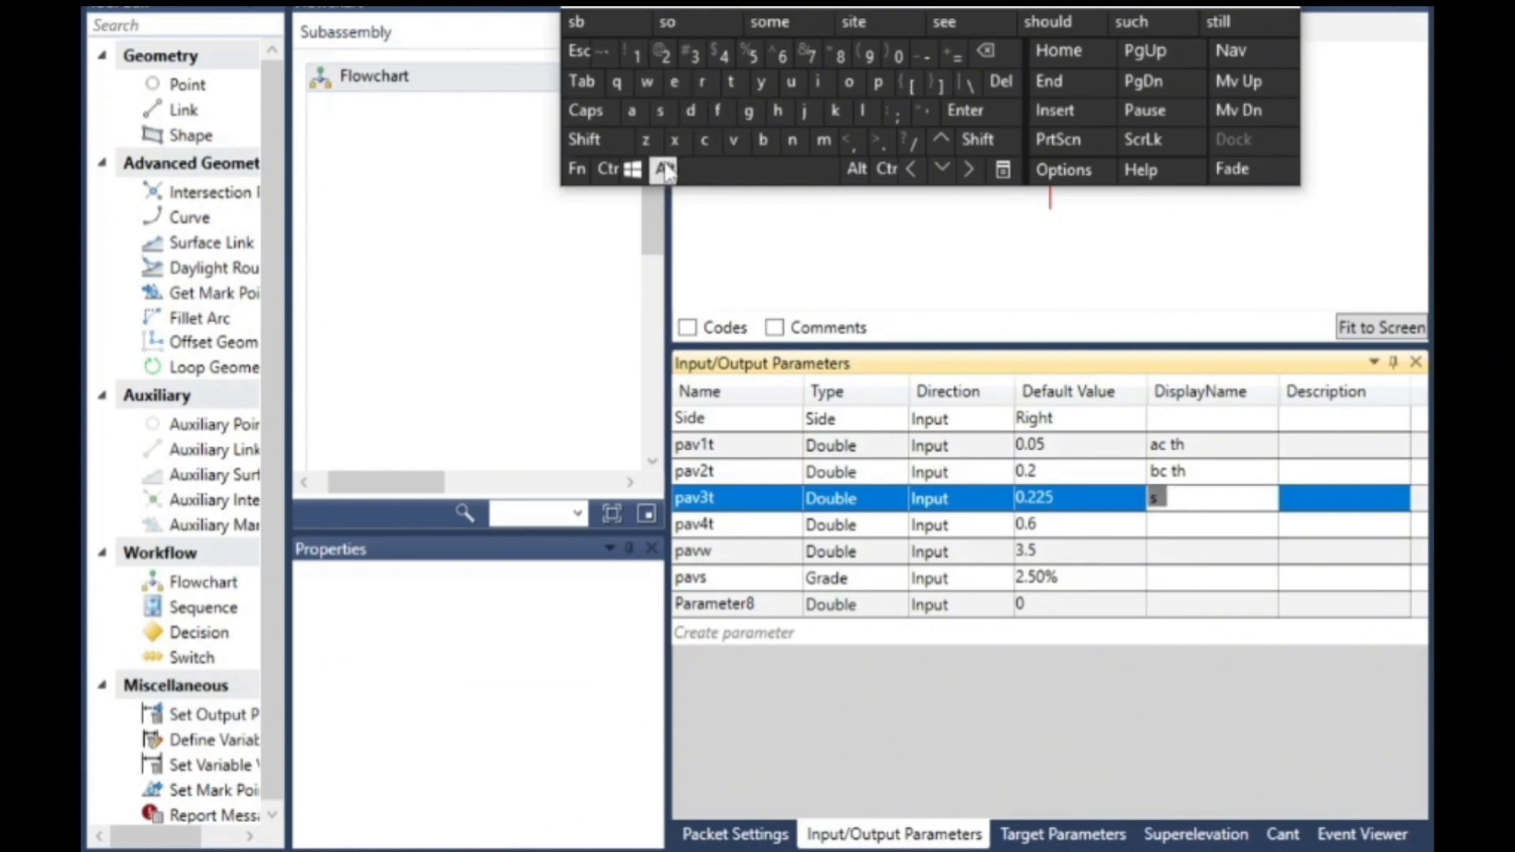
left_click(763, 140)
left_click(762, 169)
left_click(732, 82)
left_click(777, 111)
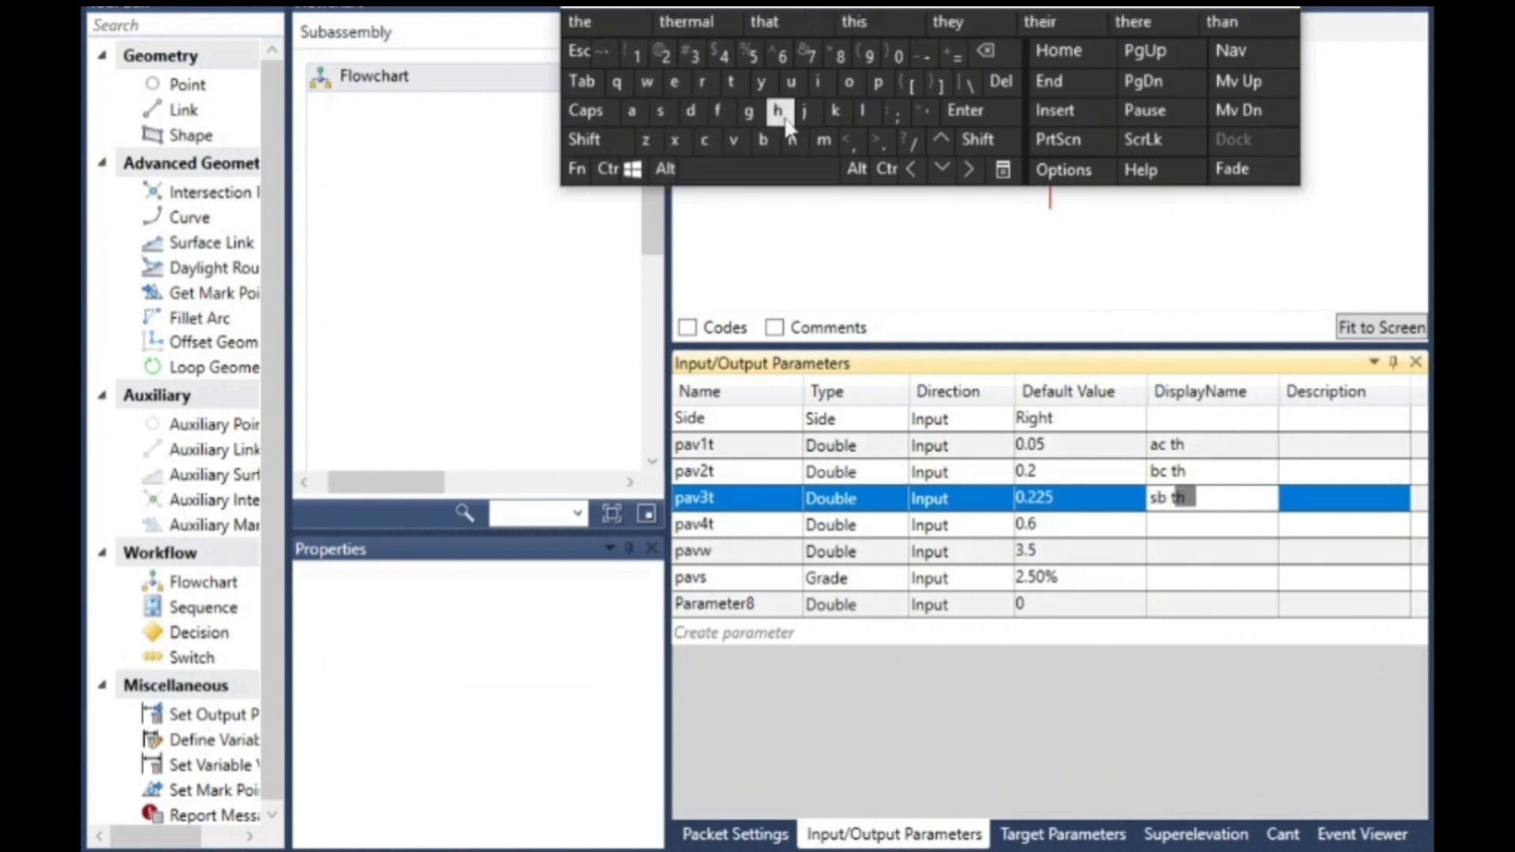
- Give the pav4t parameter the display name "capp th"
left_click(1173, 520)
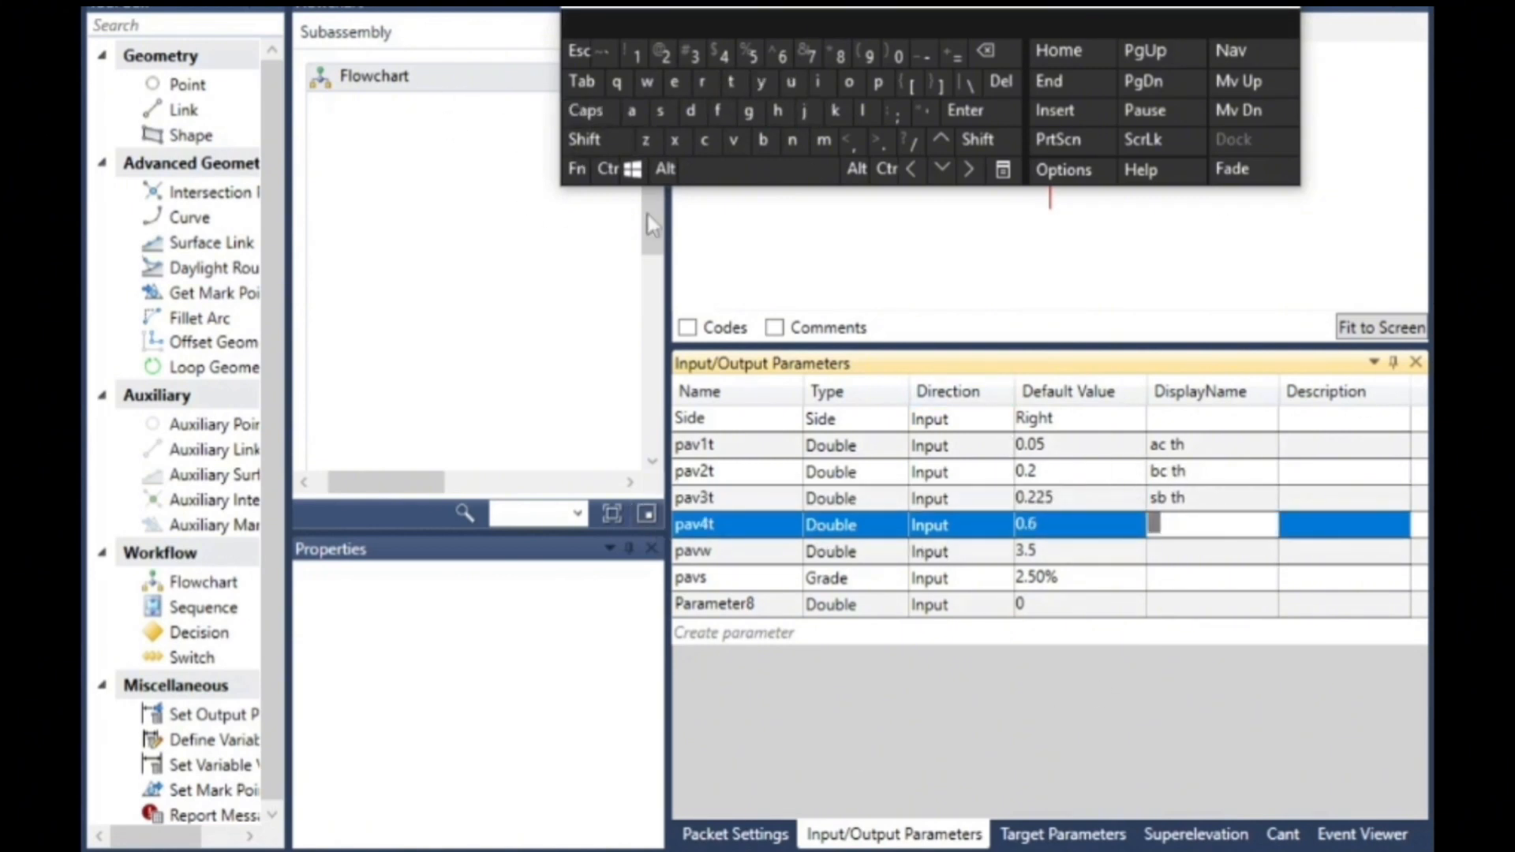
left_click(705, 140)
left_click(632, 110)
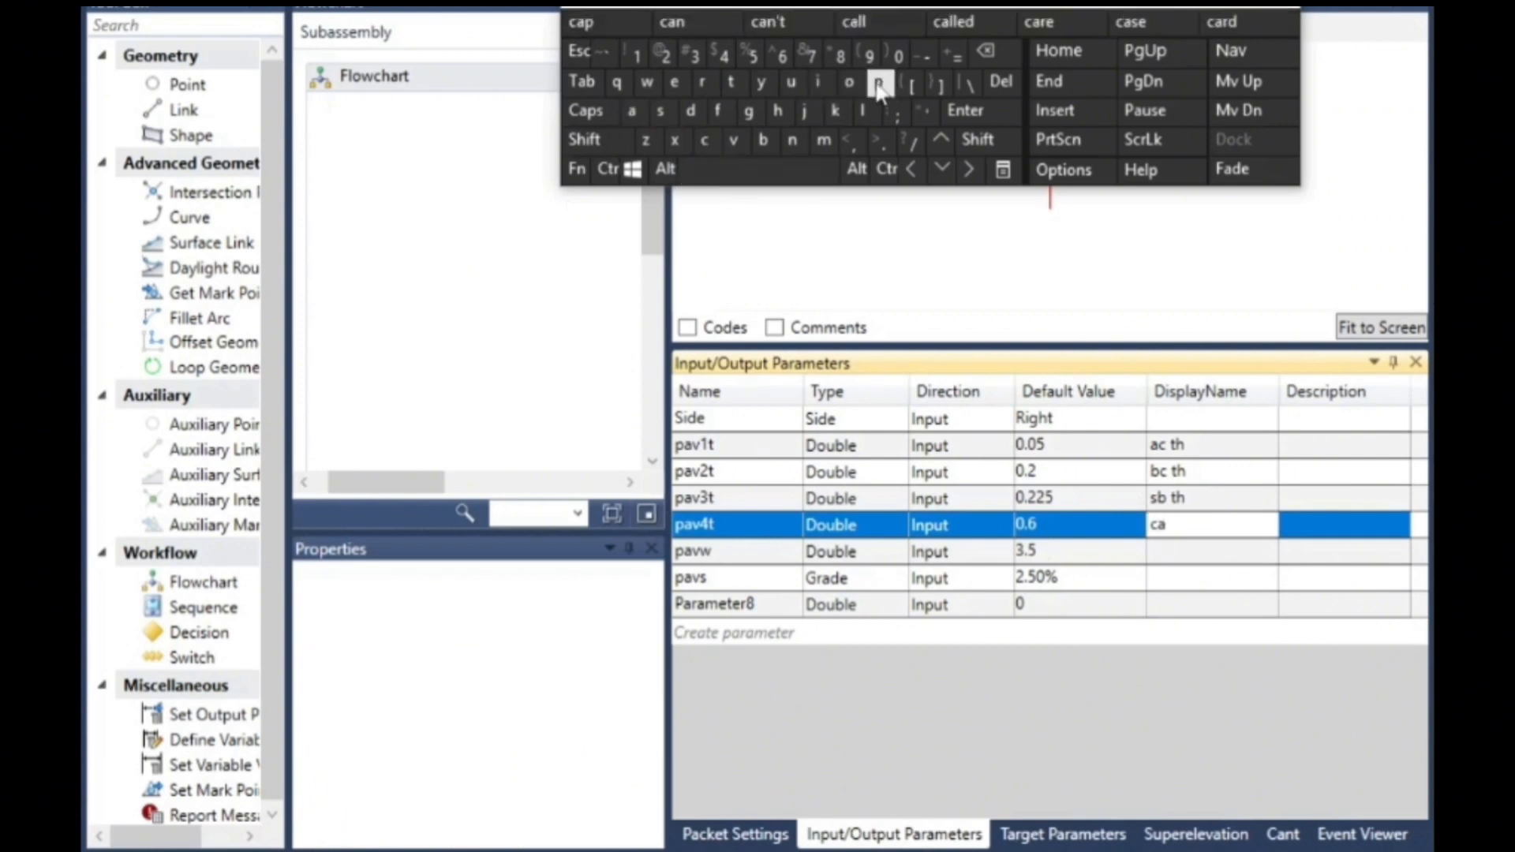
double_click(875, 82)
left_click(792, 171)
left_click(735, 84)
left_click(790, 117)
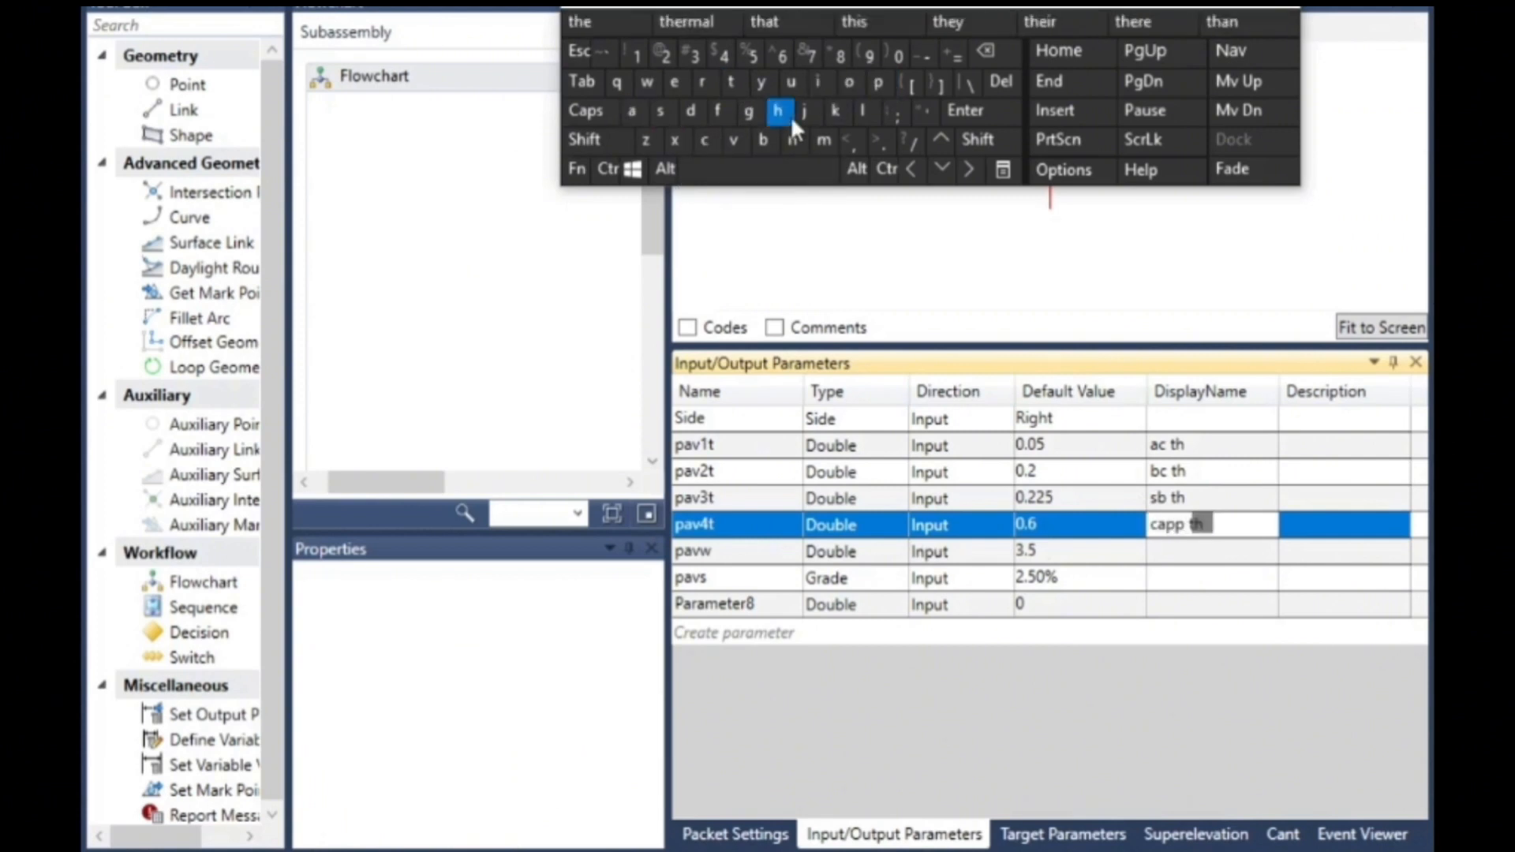
- Give the pavw parameter the display name "lane w"
left_click(1172, 555)
left_click(1169, 557)
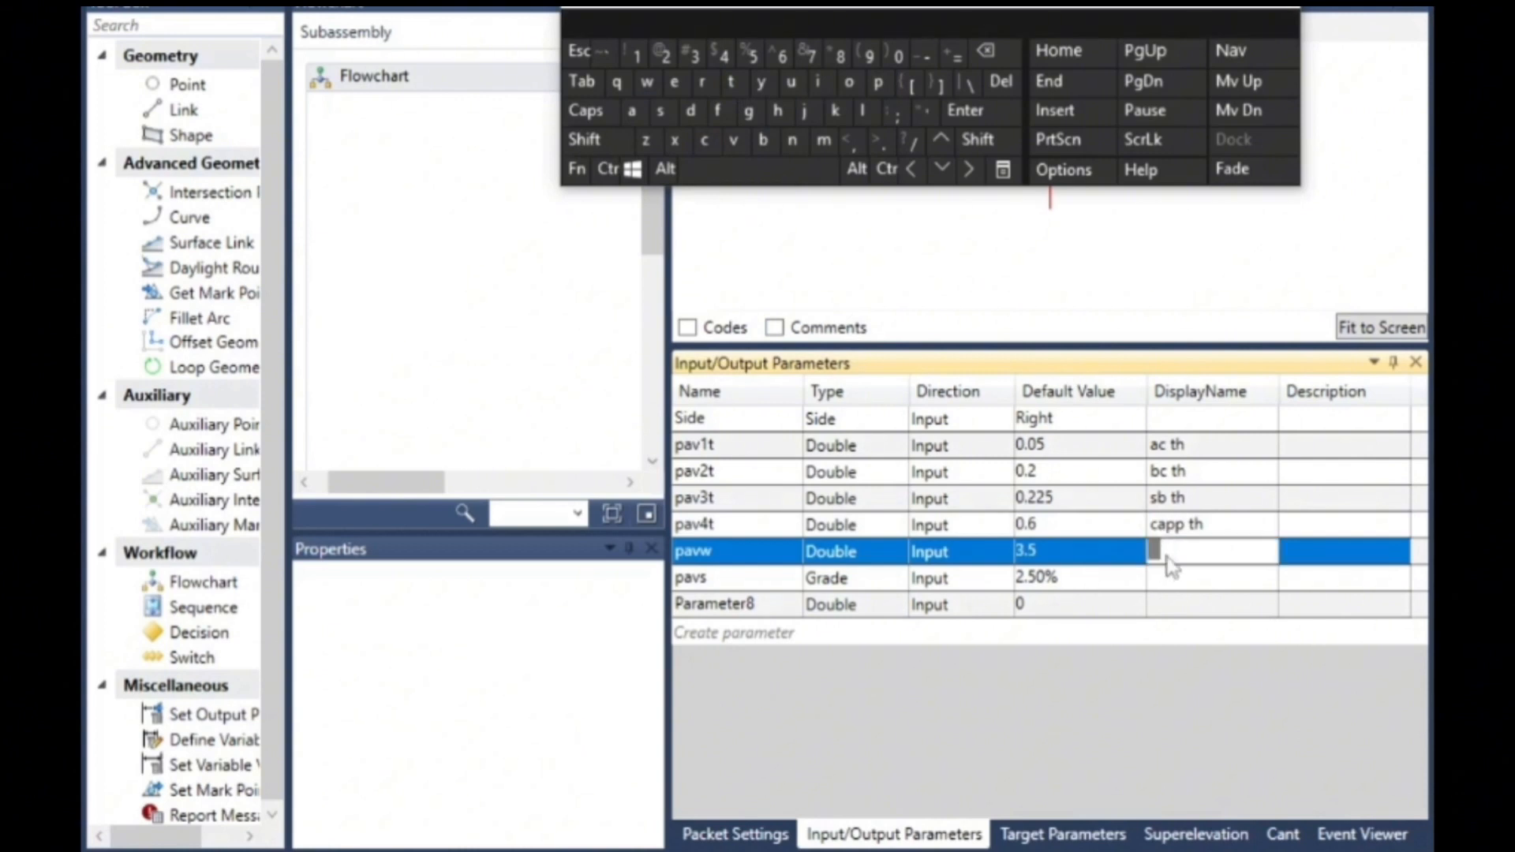
left_click(862, 110)
left_click(632, 111)
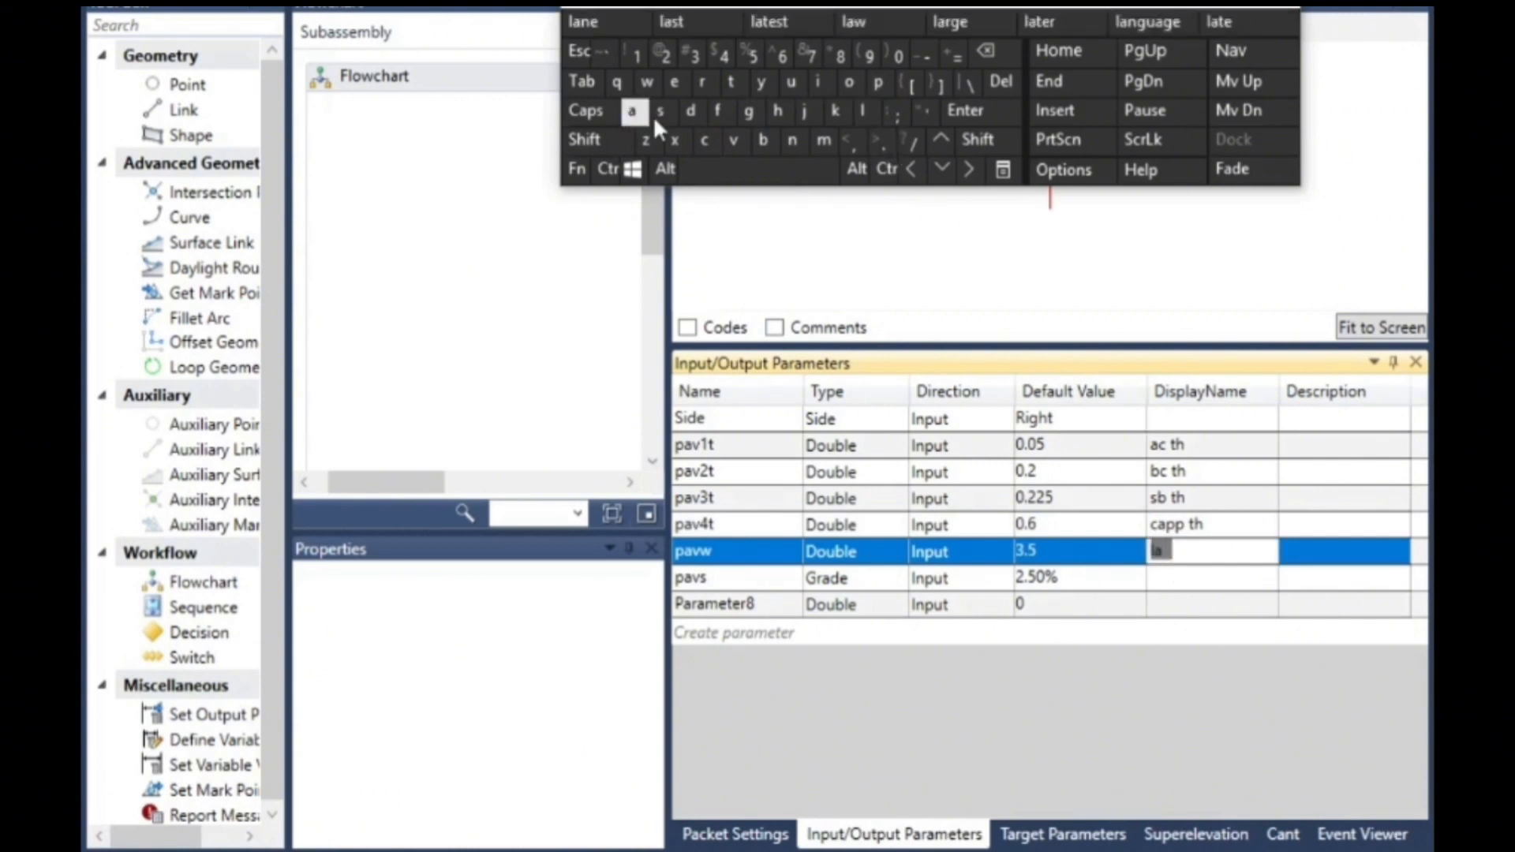
left_click(792, 142)
left_click(673, 82)
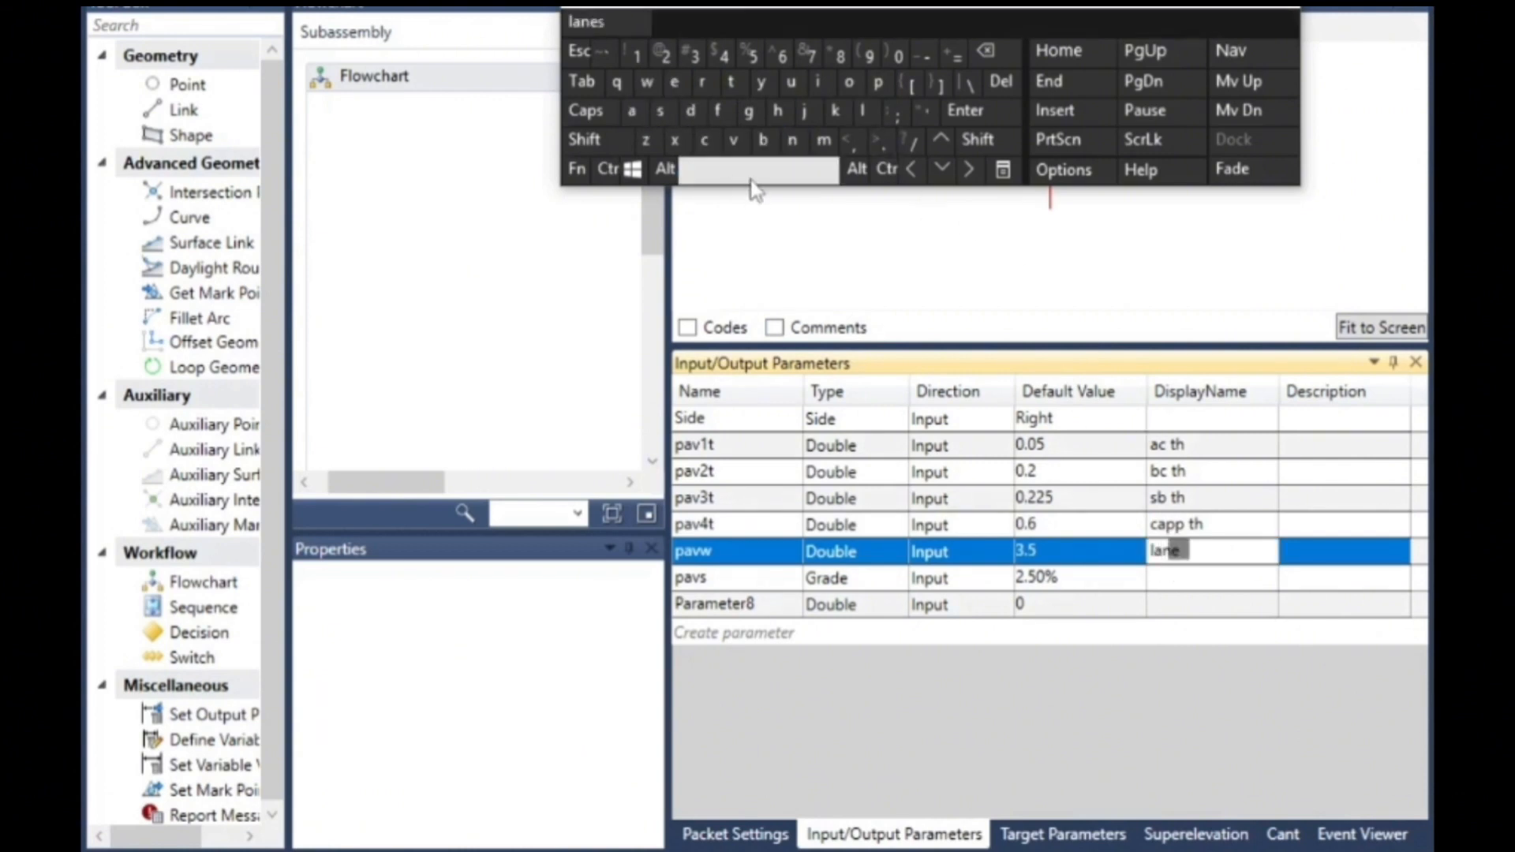
left_click(646, 82)
- Give the pavs parameter the display name "lane s"
left_click(1165, 577)
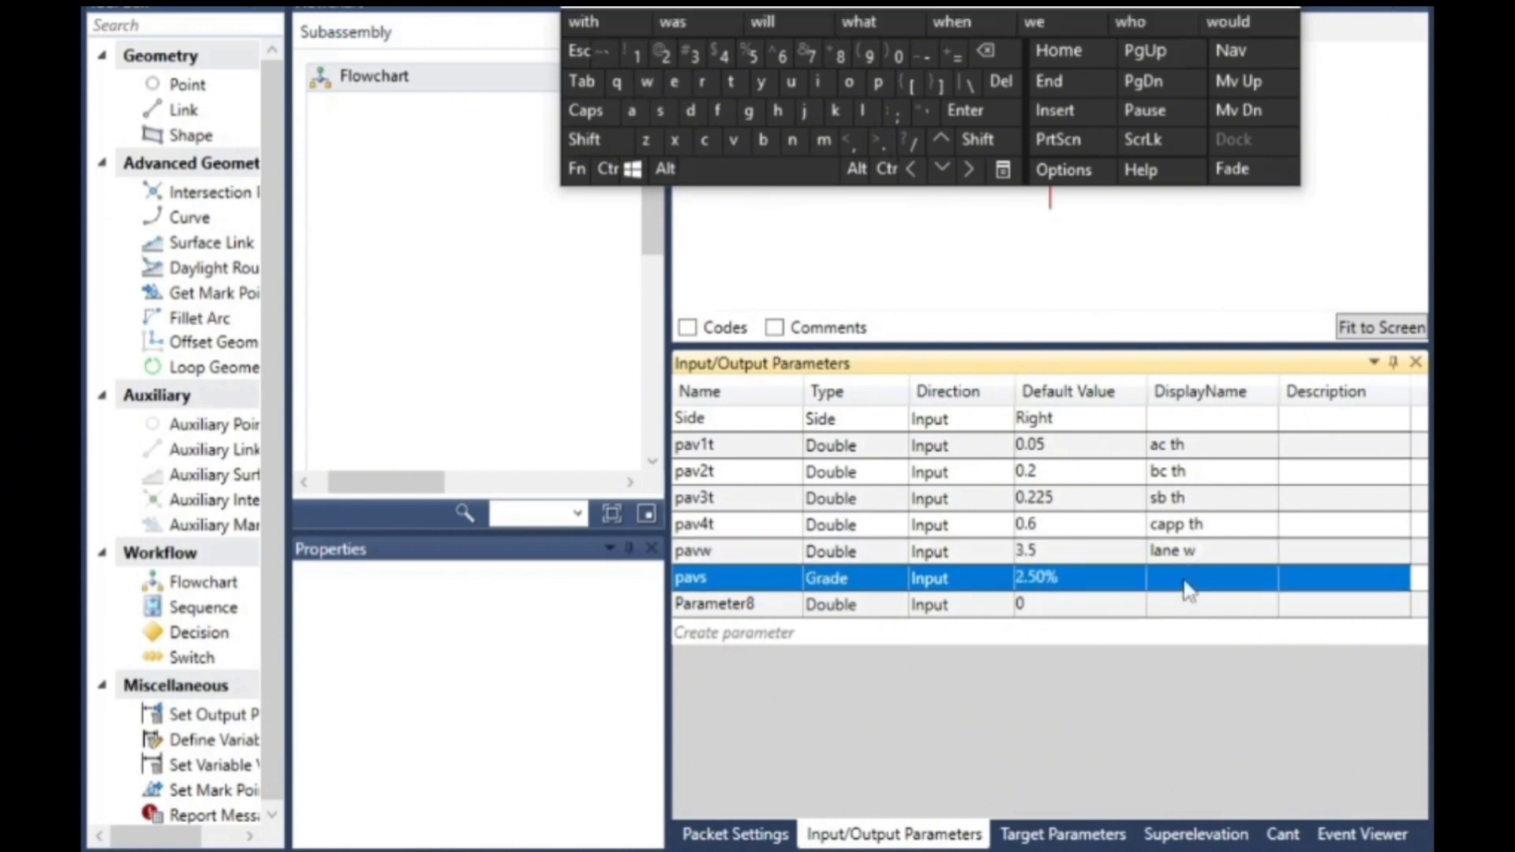
left_click(1165, 577)
left_click(865, 112)
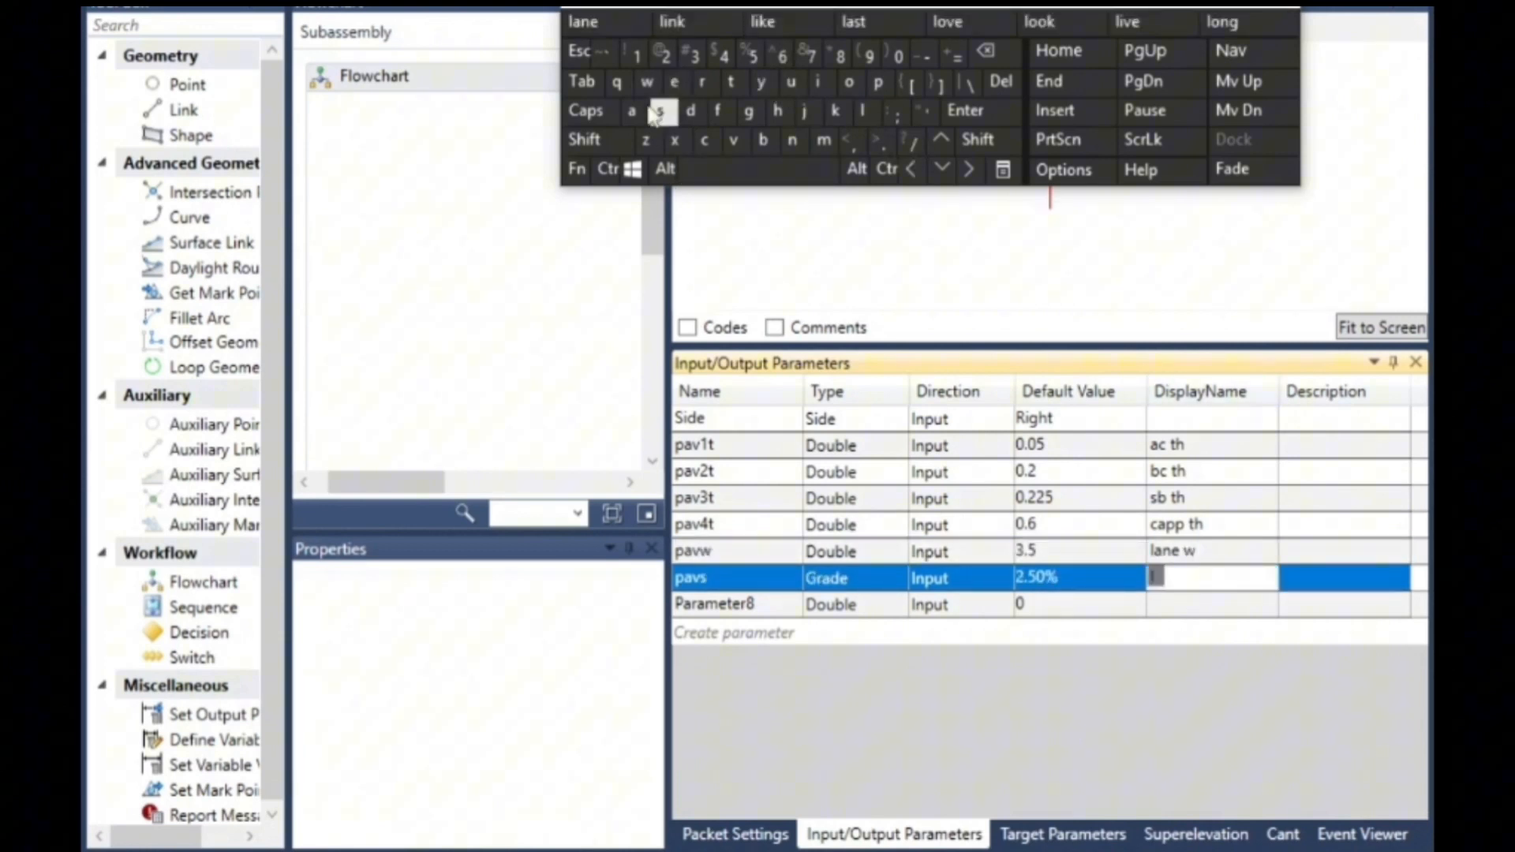
left_click(631, 111)
left_click(792, 141)
left_click(690, 83)
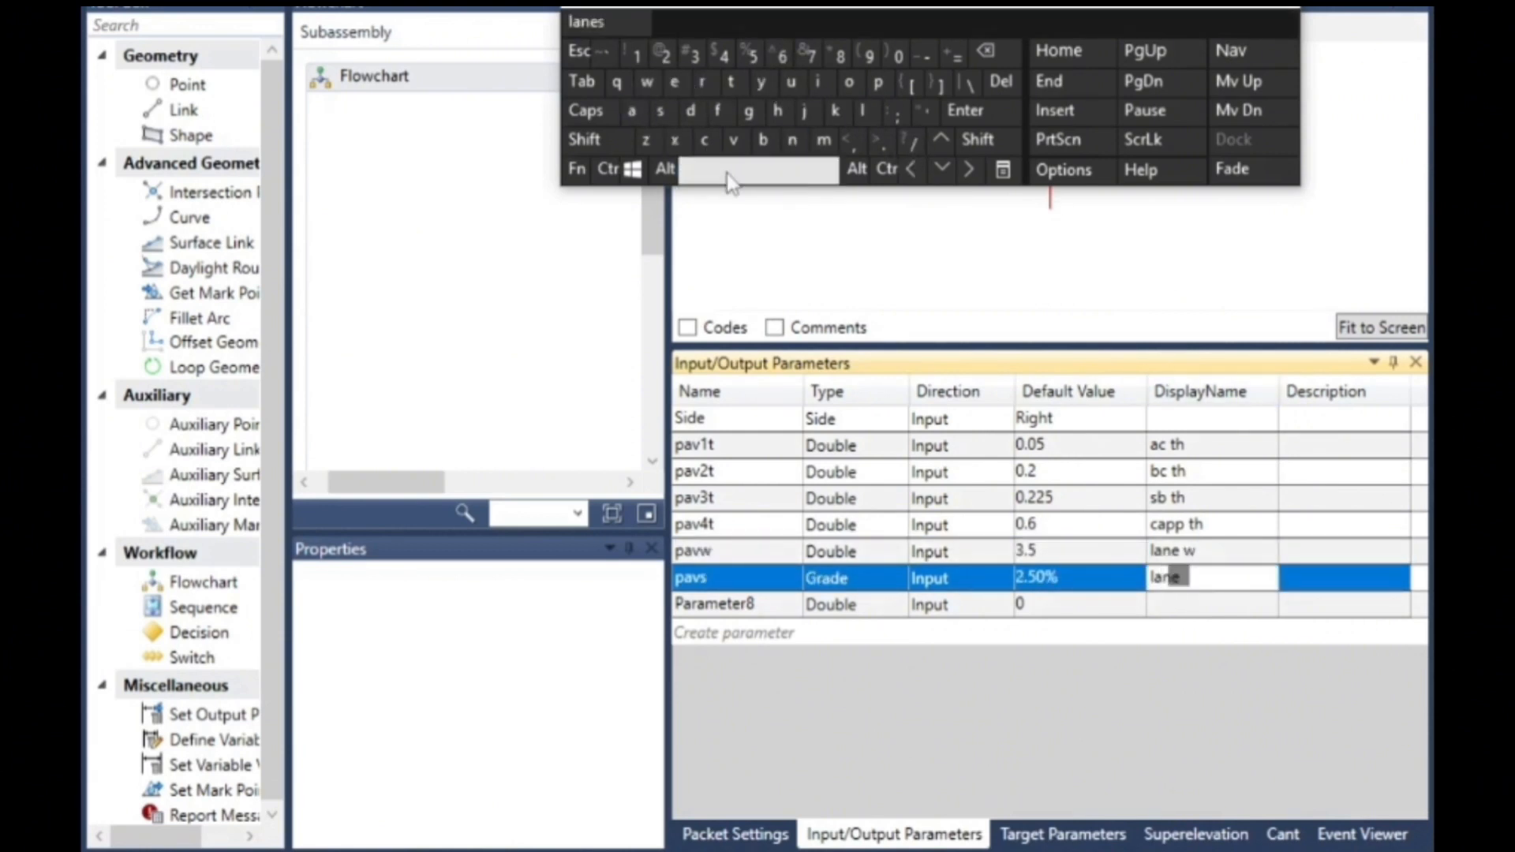
left_click(727, 169)
left_click(660, 112)
left_click(1172, 614)
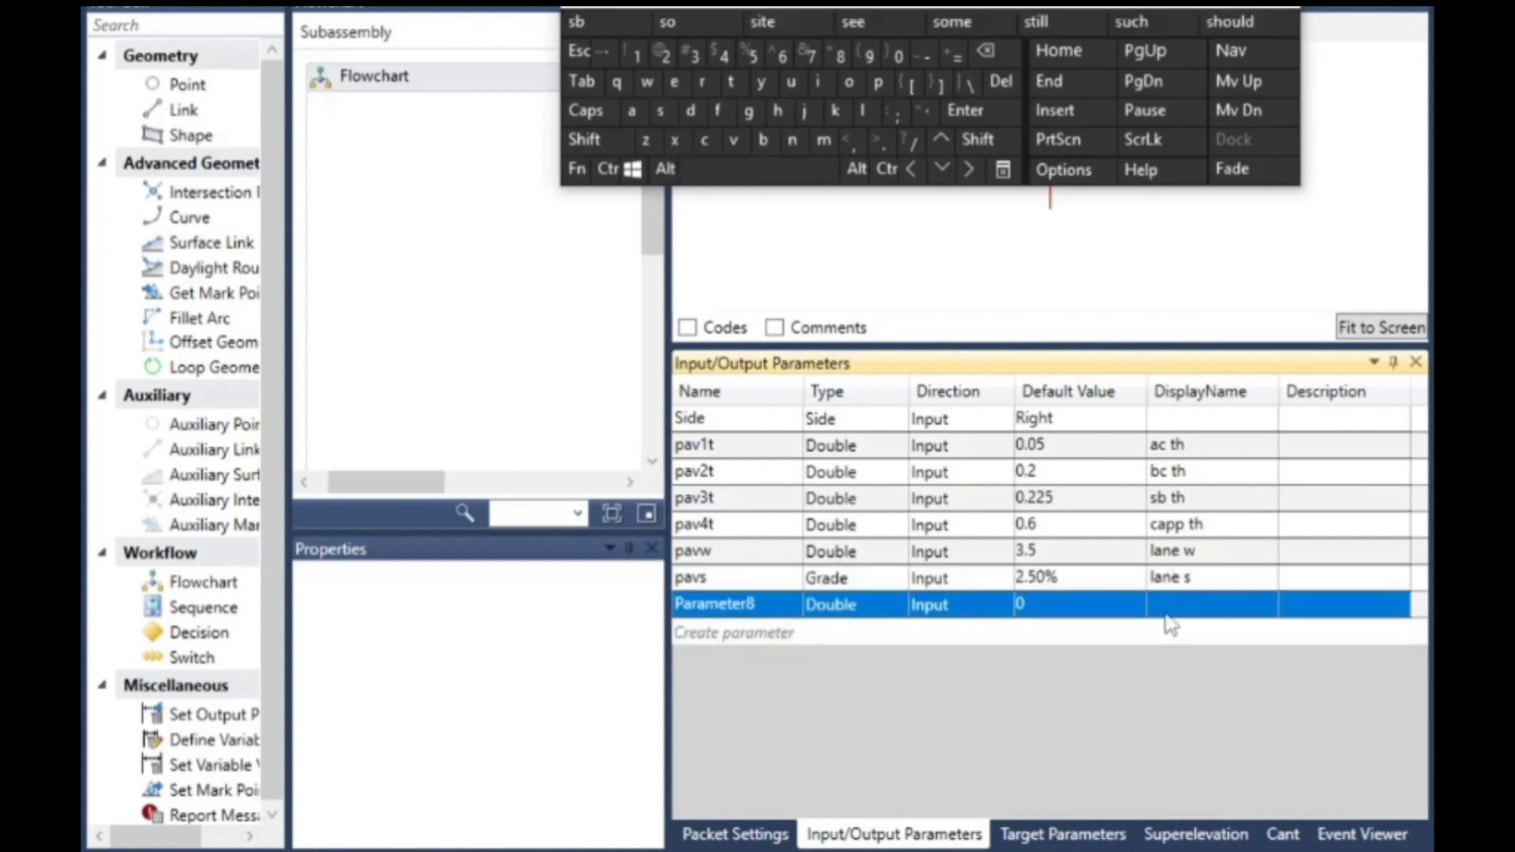
left_click(1166, 3)
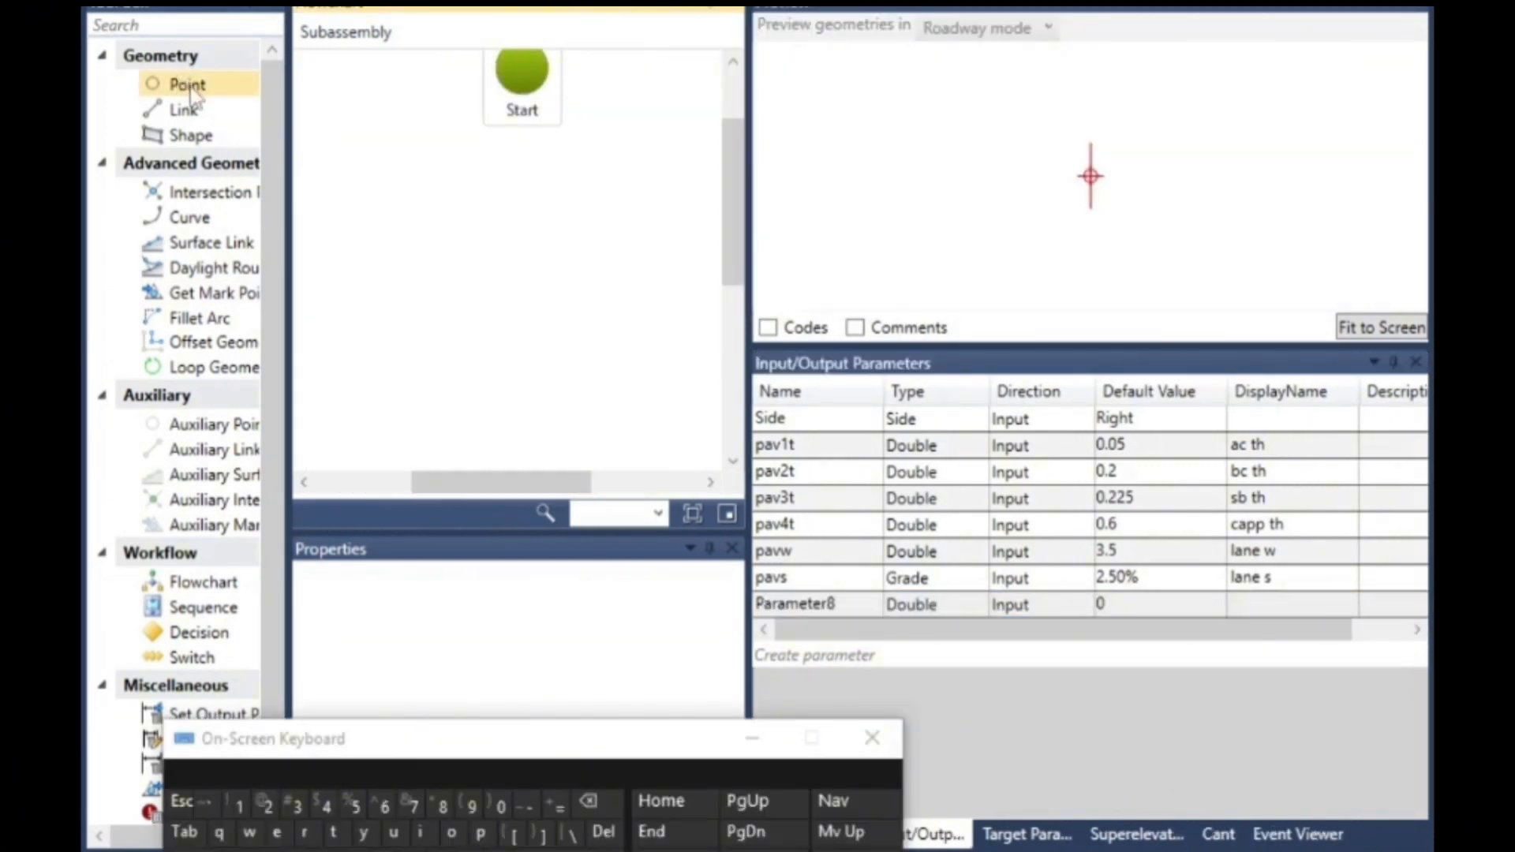
- Add a geometry point directly after Start and attach a nested flowchart element below it
left_click_drag(193, 86, 605, 244)
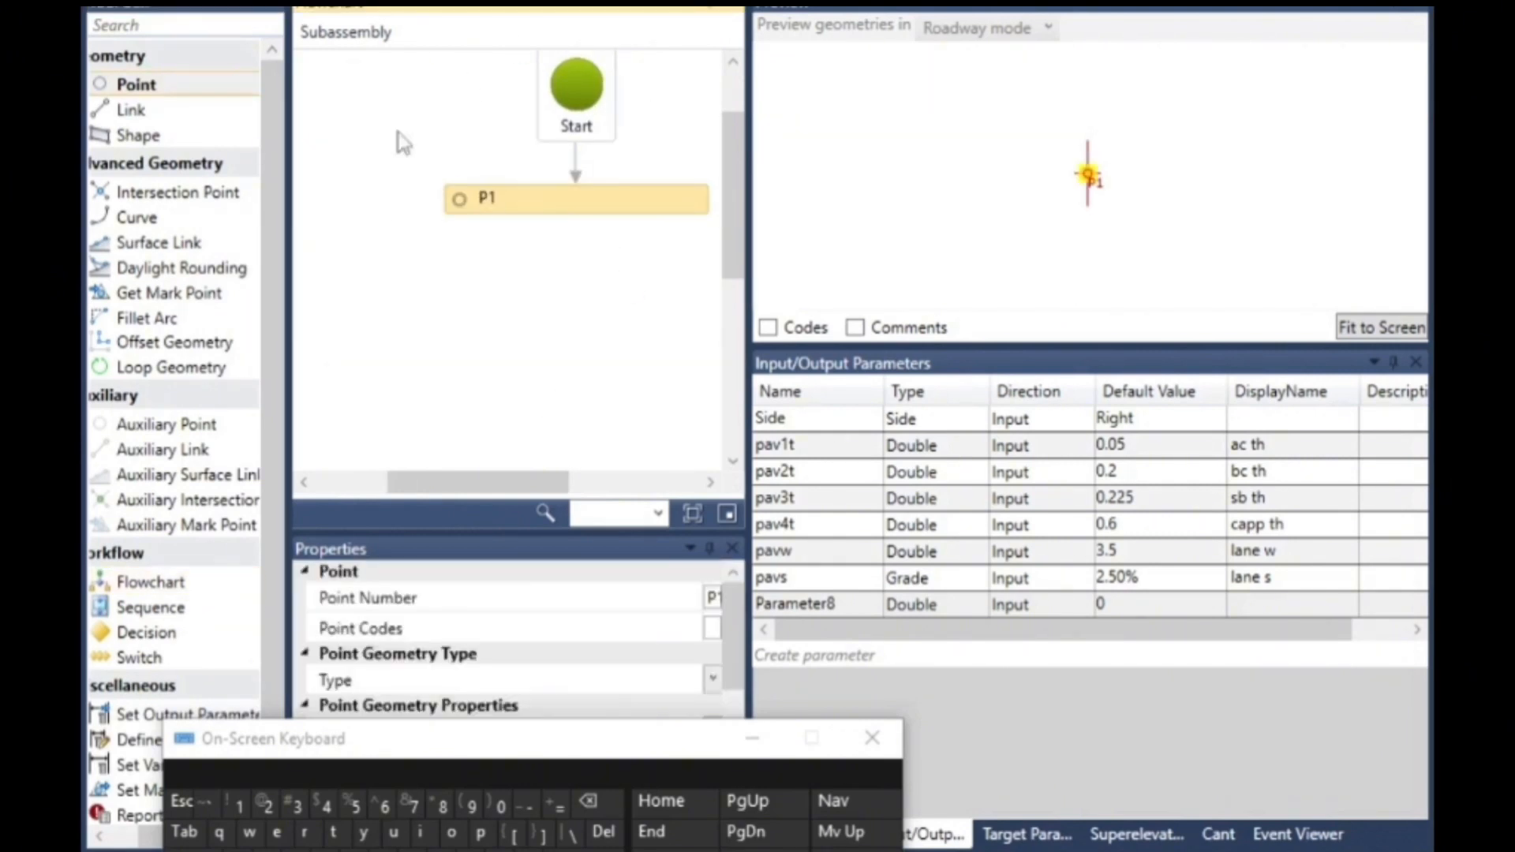
left_click_drag(219, 574, 621, 178)
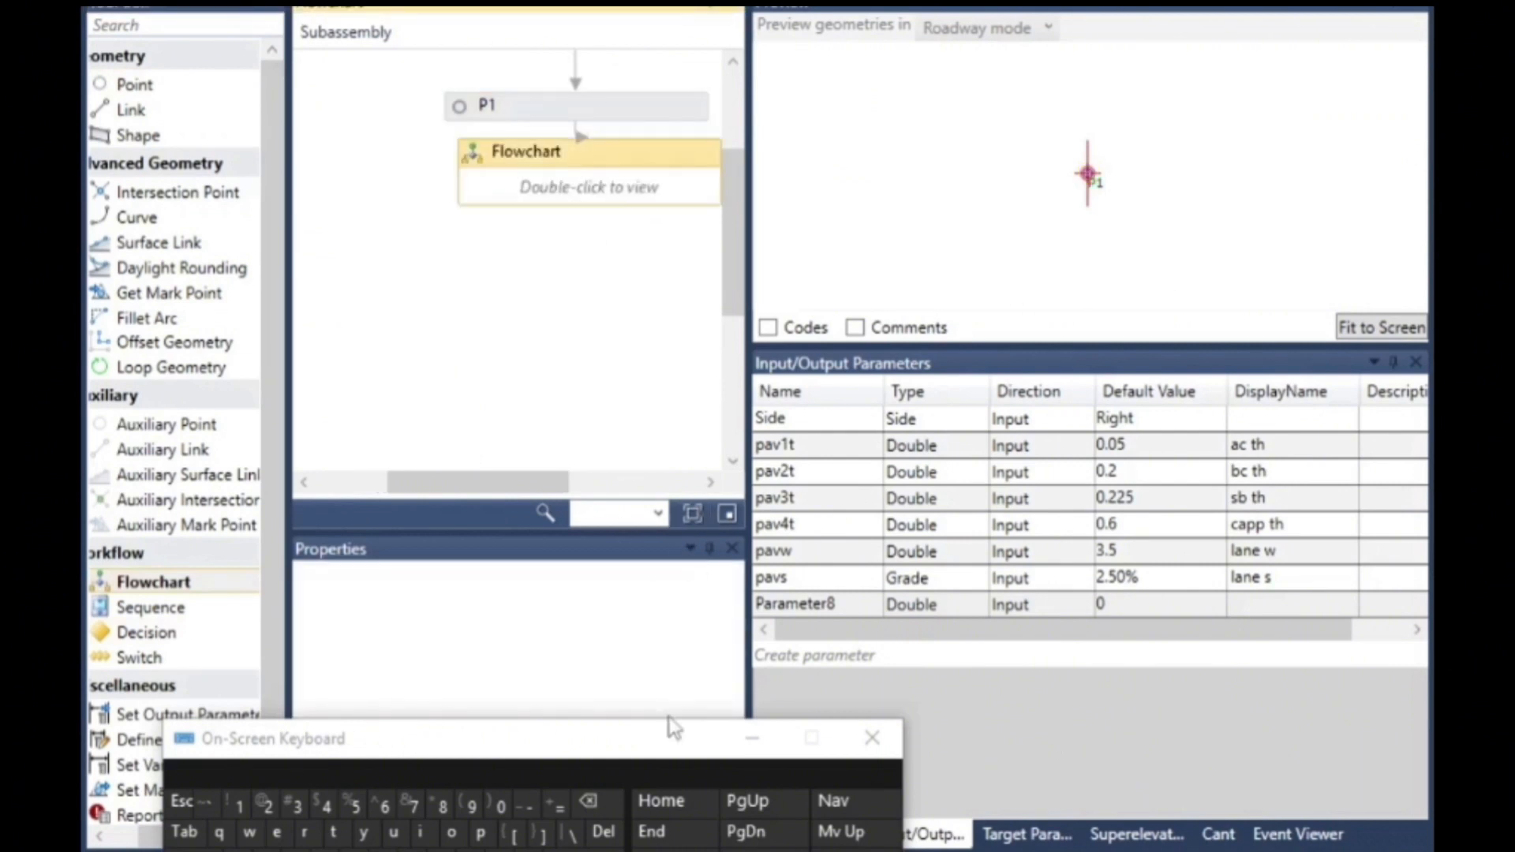
scroll(561, 292, "up", 3)
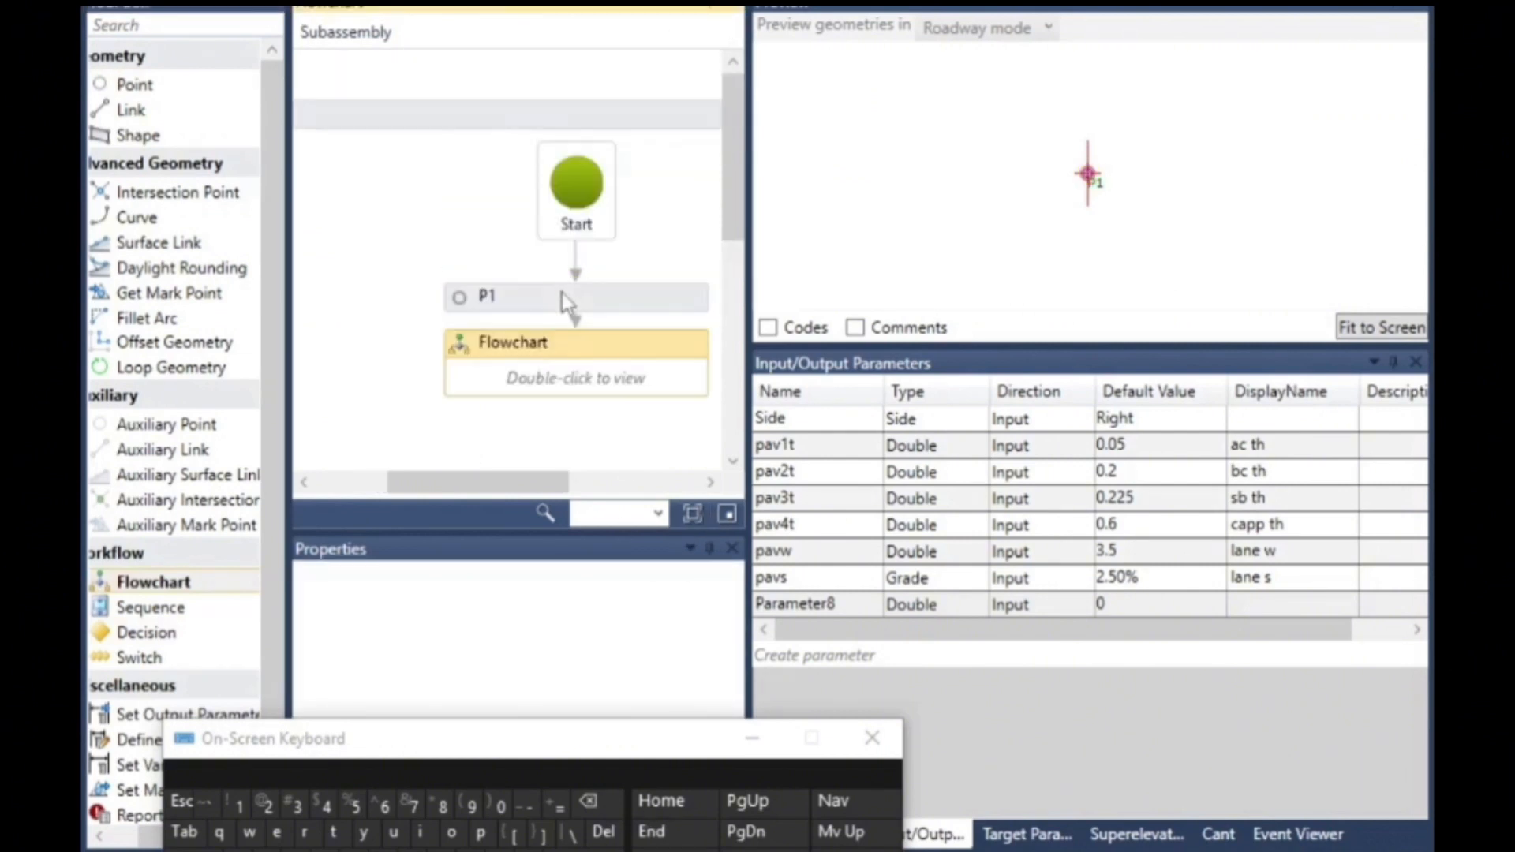
- Open the nested flowchart and add a Switch element connected below its Start node
double_click(623, 384)
left_click_drag(523, 481, 629, 481)
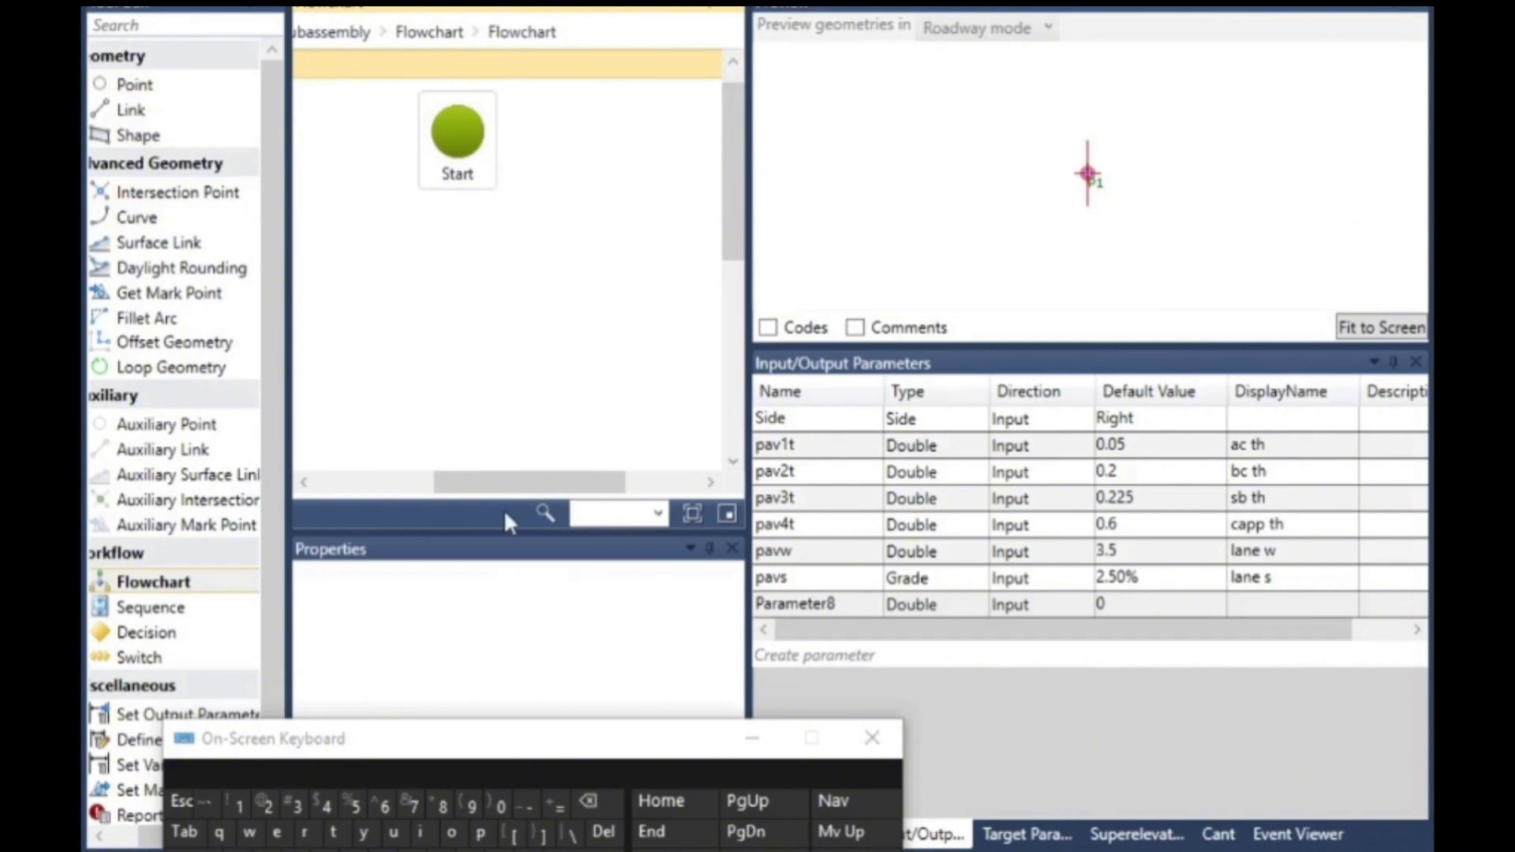
left_click_drag(525, 481, 501, 481)
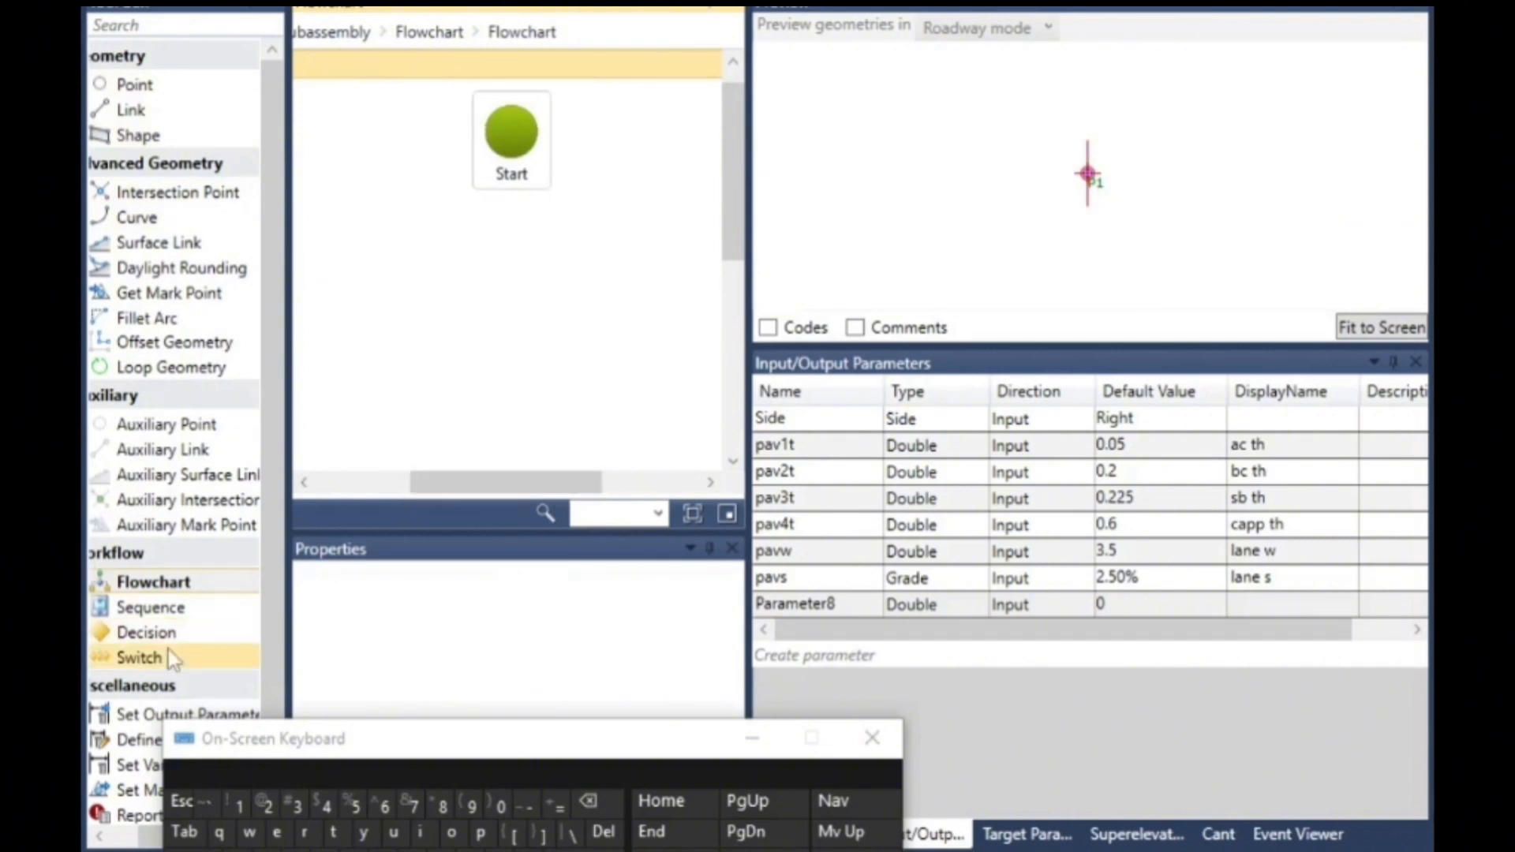
left_click_drag(158, 659, 454, 301)
left_click_drag(550, 192, 549, 194)
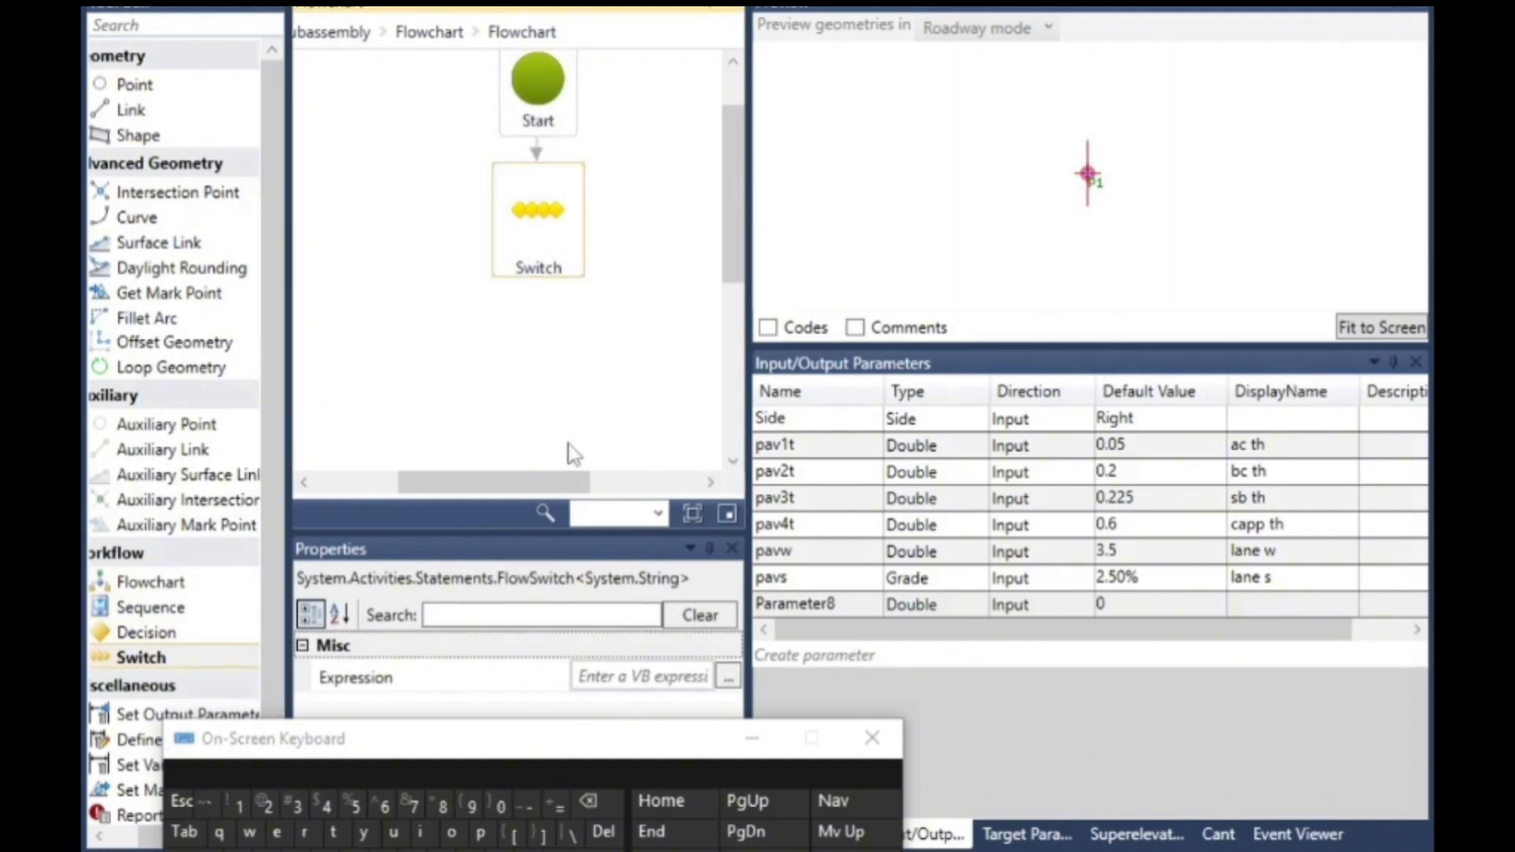
- Add an auxiliary point beside the Switch and replace its looping Default connector with a direct one from the Switch to the point's upper edge
left_click_drag(162, 424, 512, 291)
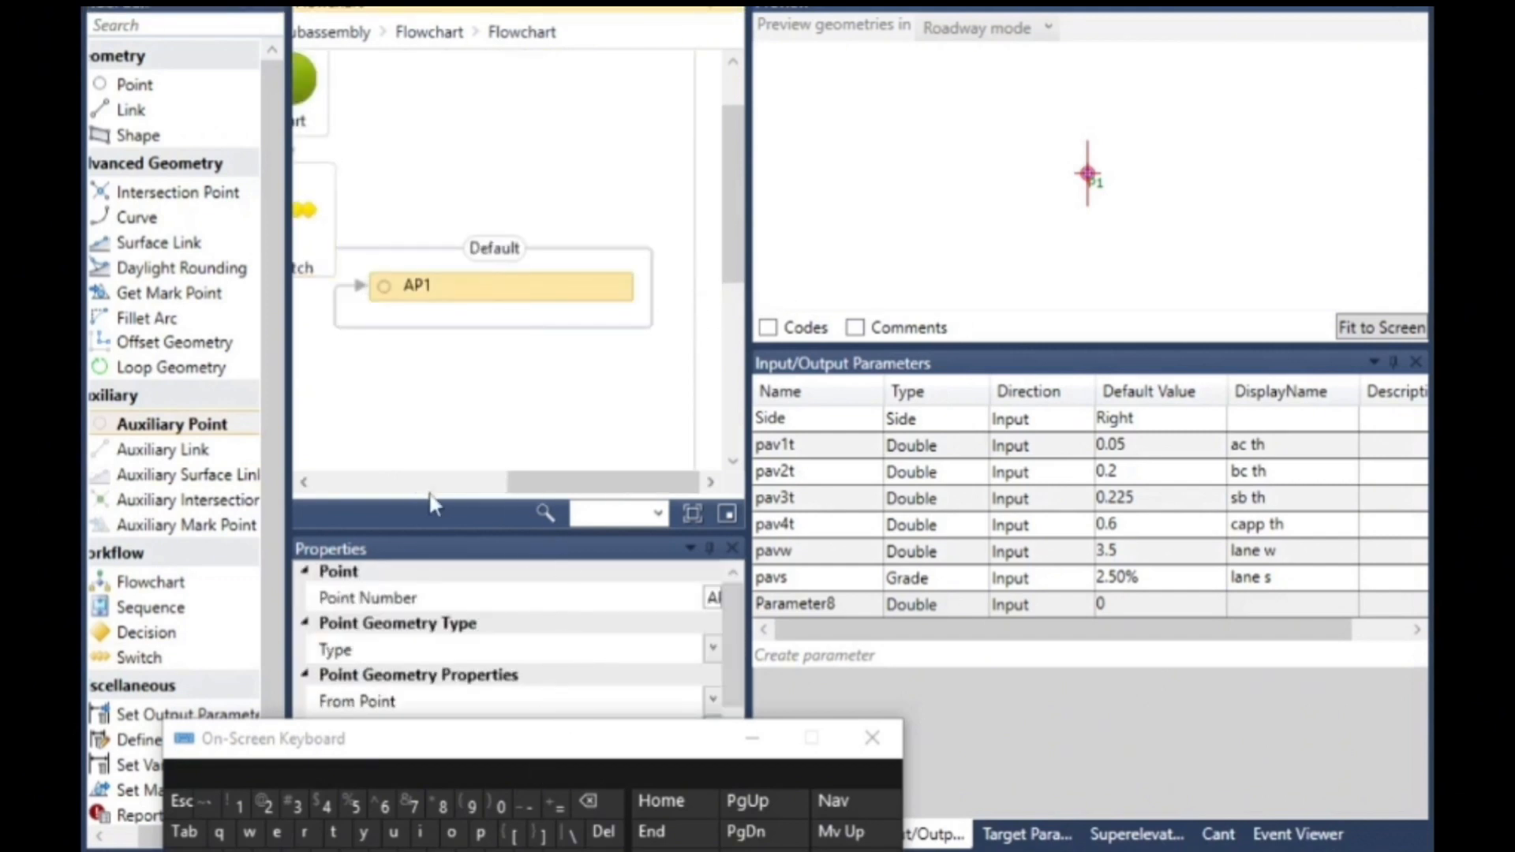
left_click(302, 480)
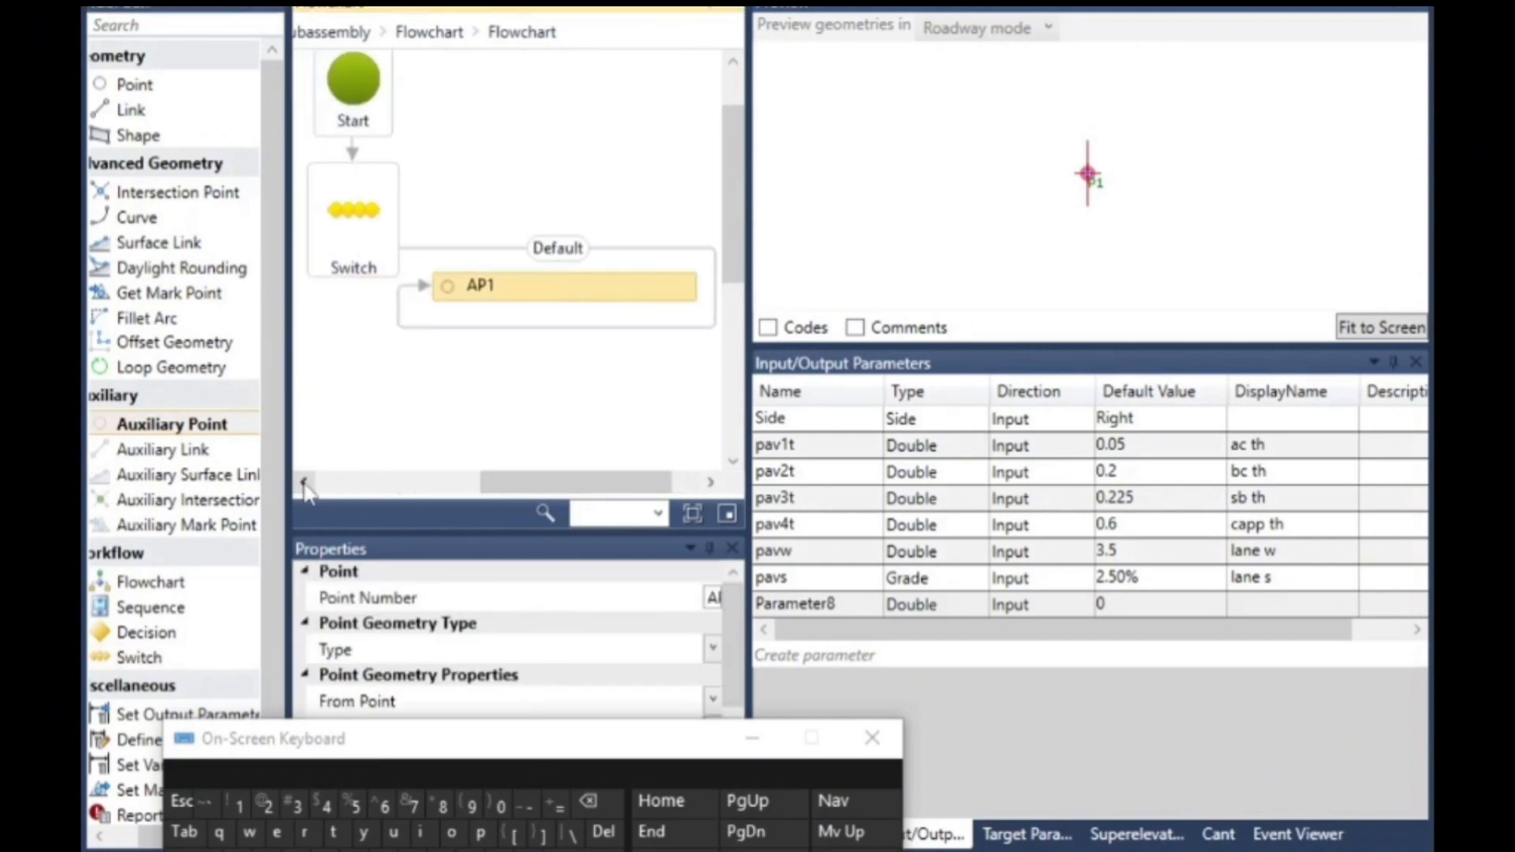
left_click(527, 334)
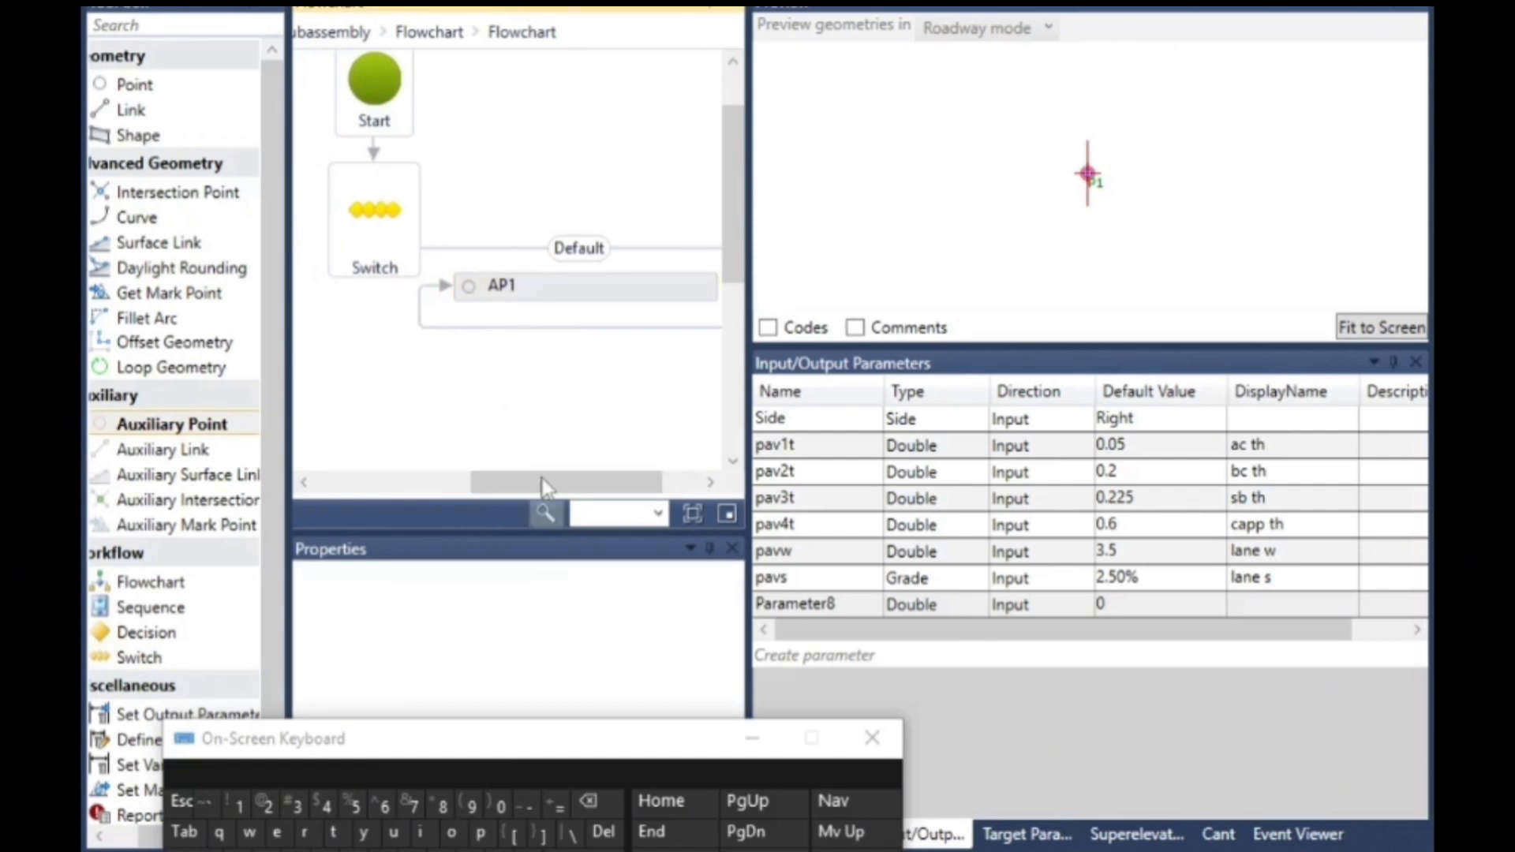
left_click(534, 326)
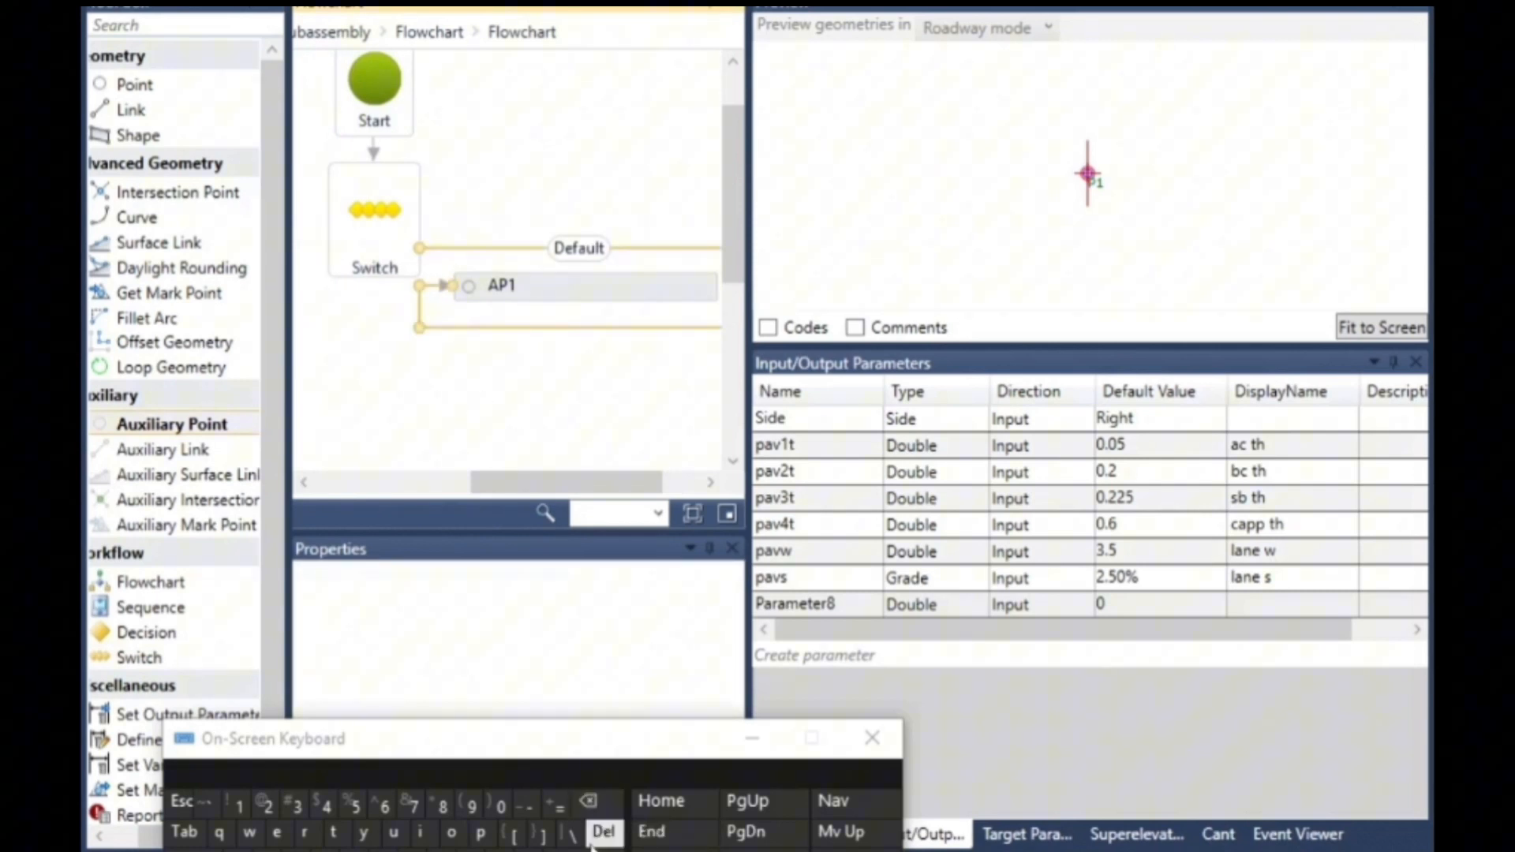
left_click(604, 832)
left_click_drag(421, 220, 587, 289)
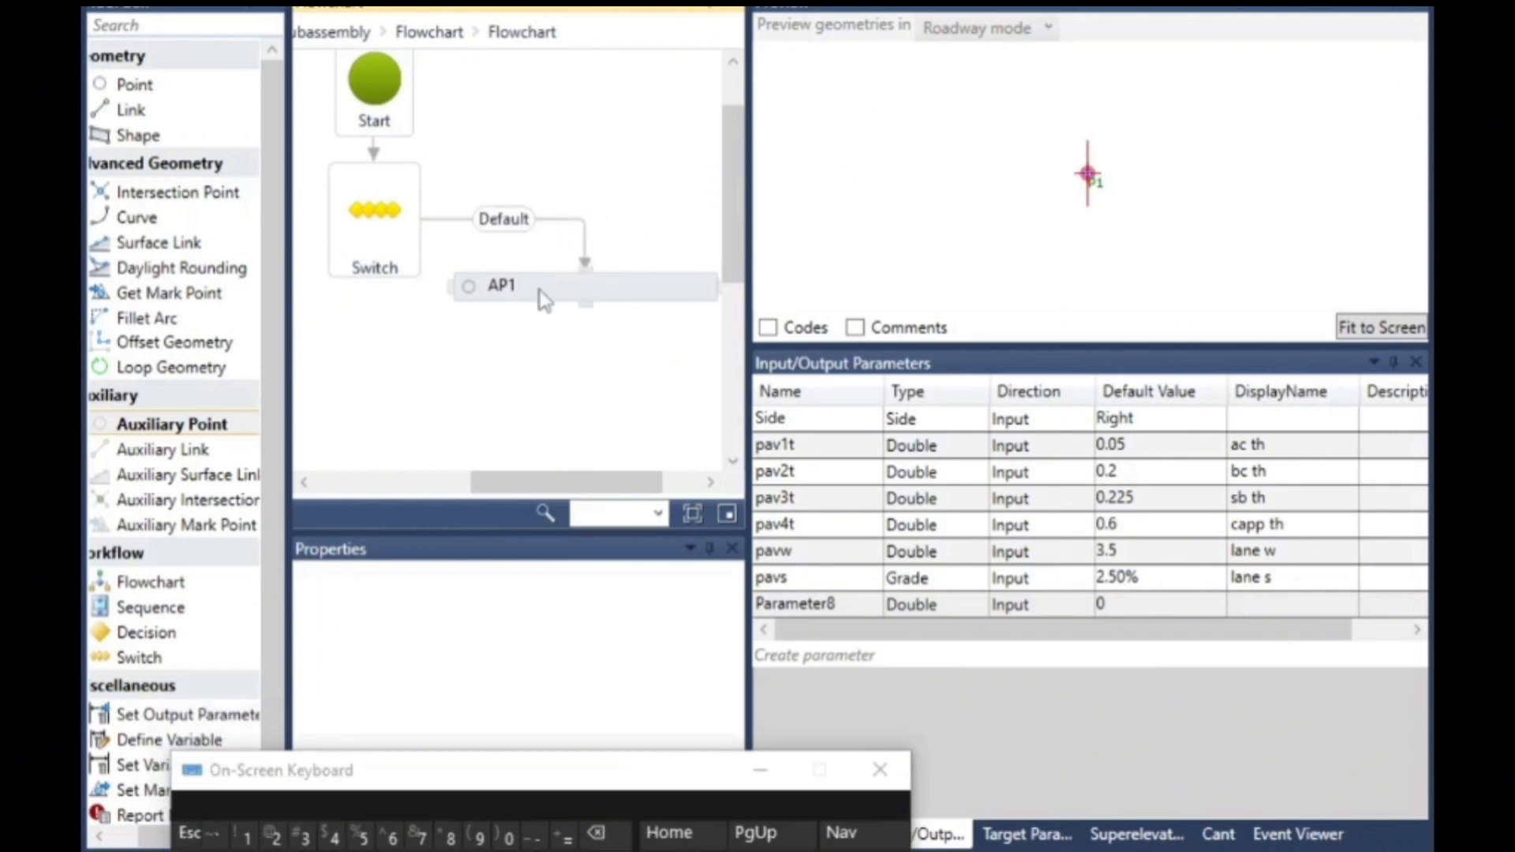
- Set the Switch element's expression to side.value
left_click(395, 260)
left_click(359, 677)
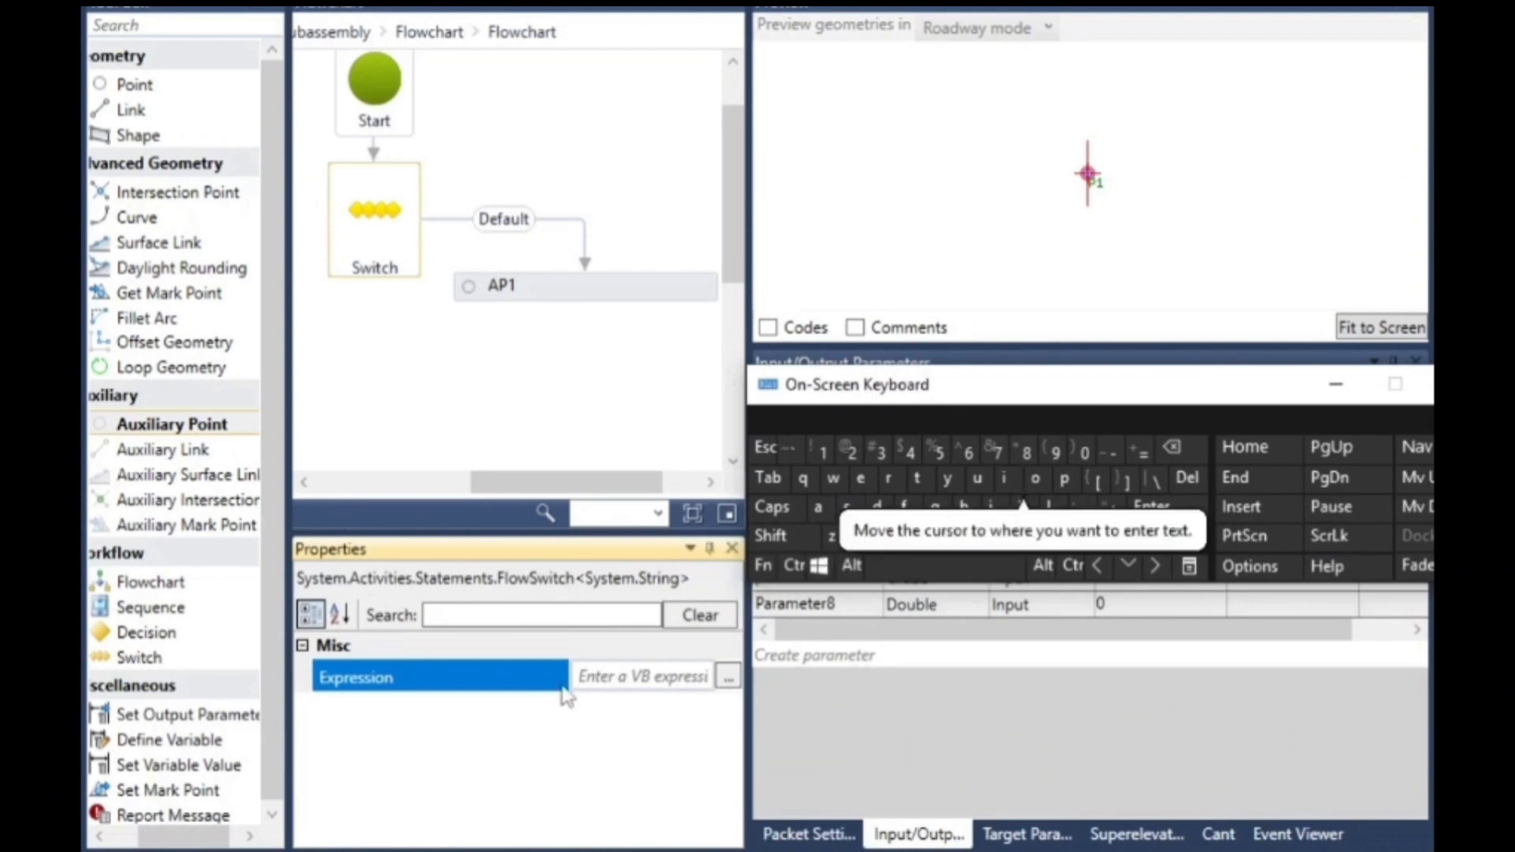
left_click(588, 677)
left_click(846, 507)
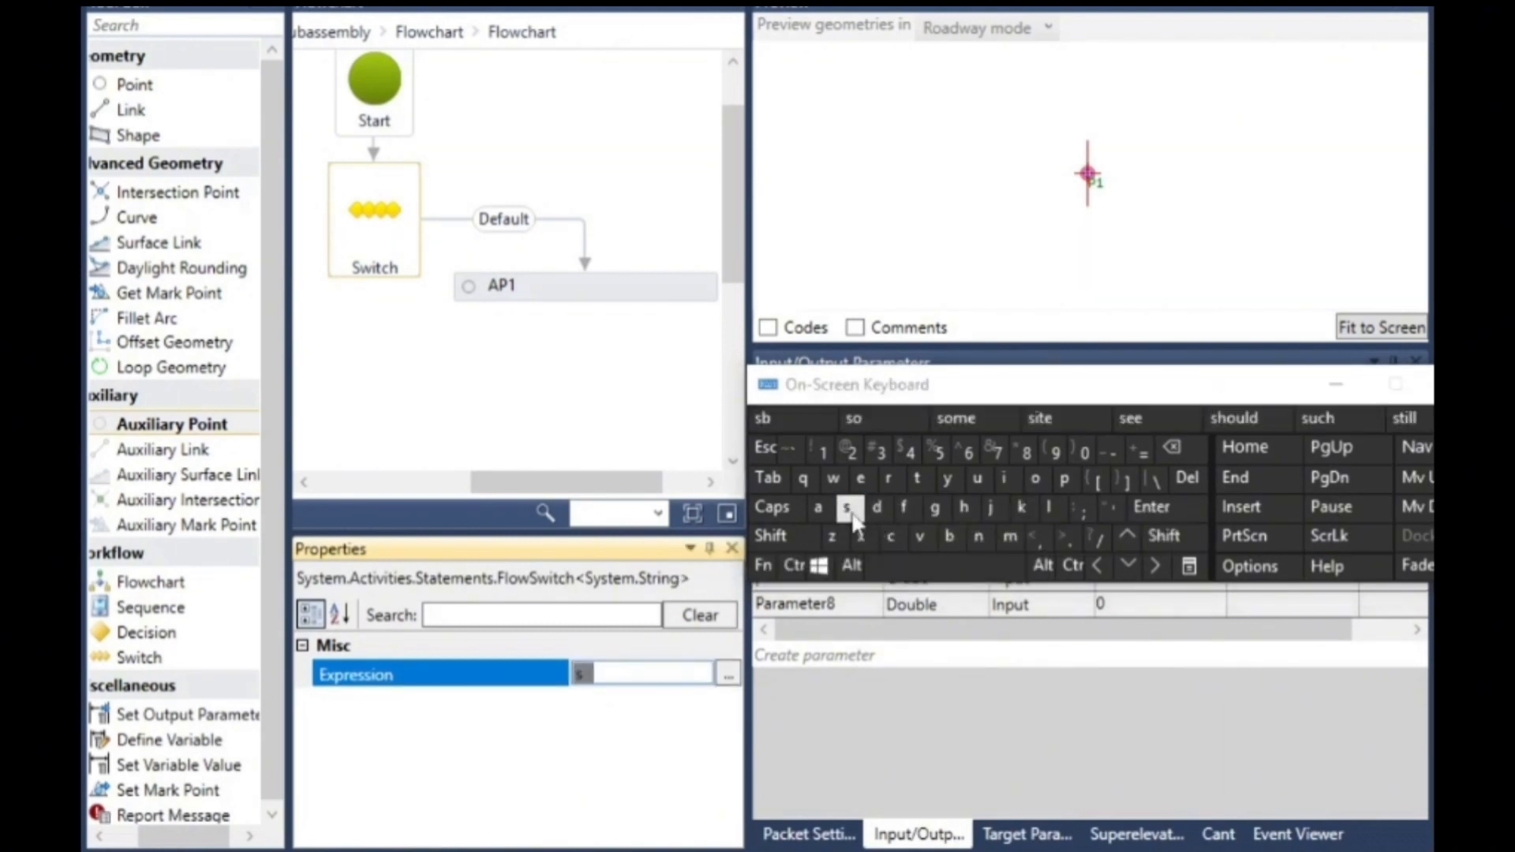
left_click(1004, 478)
left_click(875, 507)
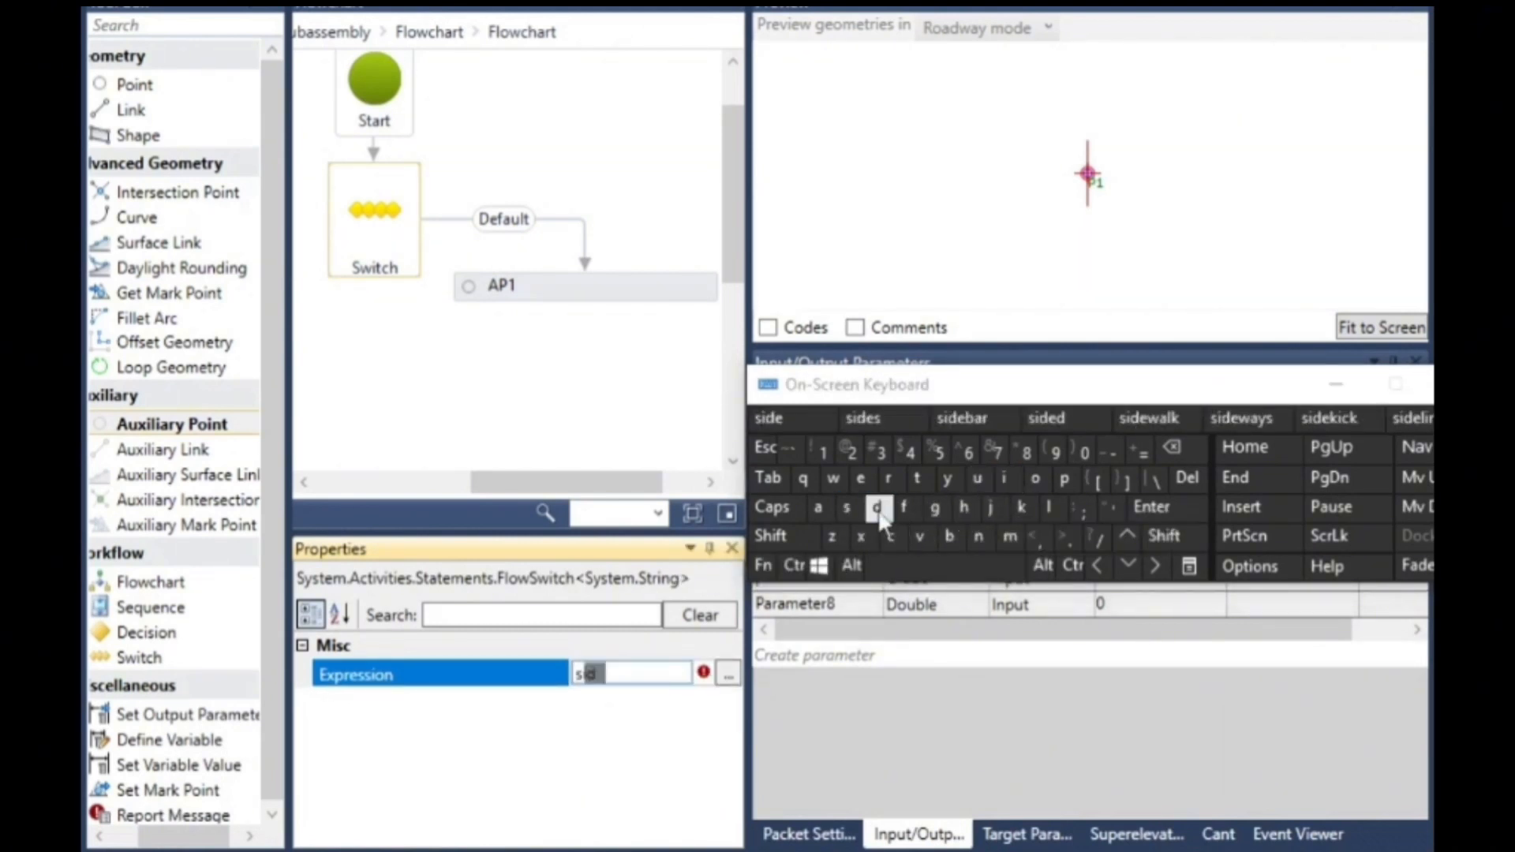
left_click(860, 477)
left_click(1063, 537)
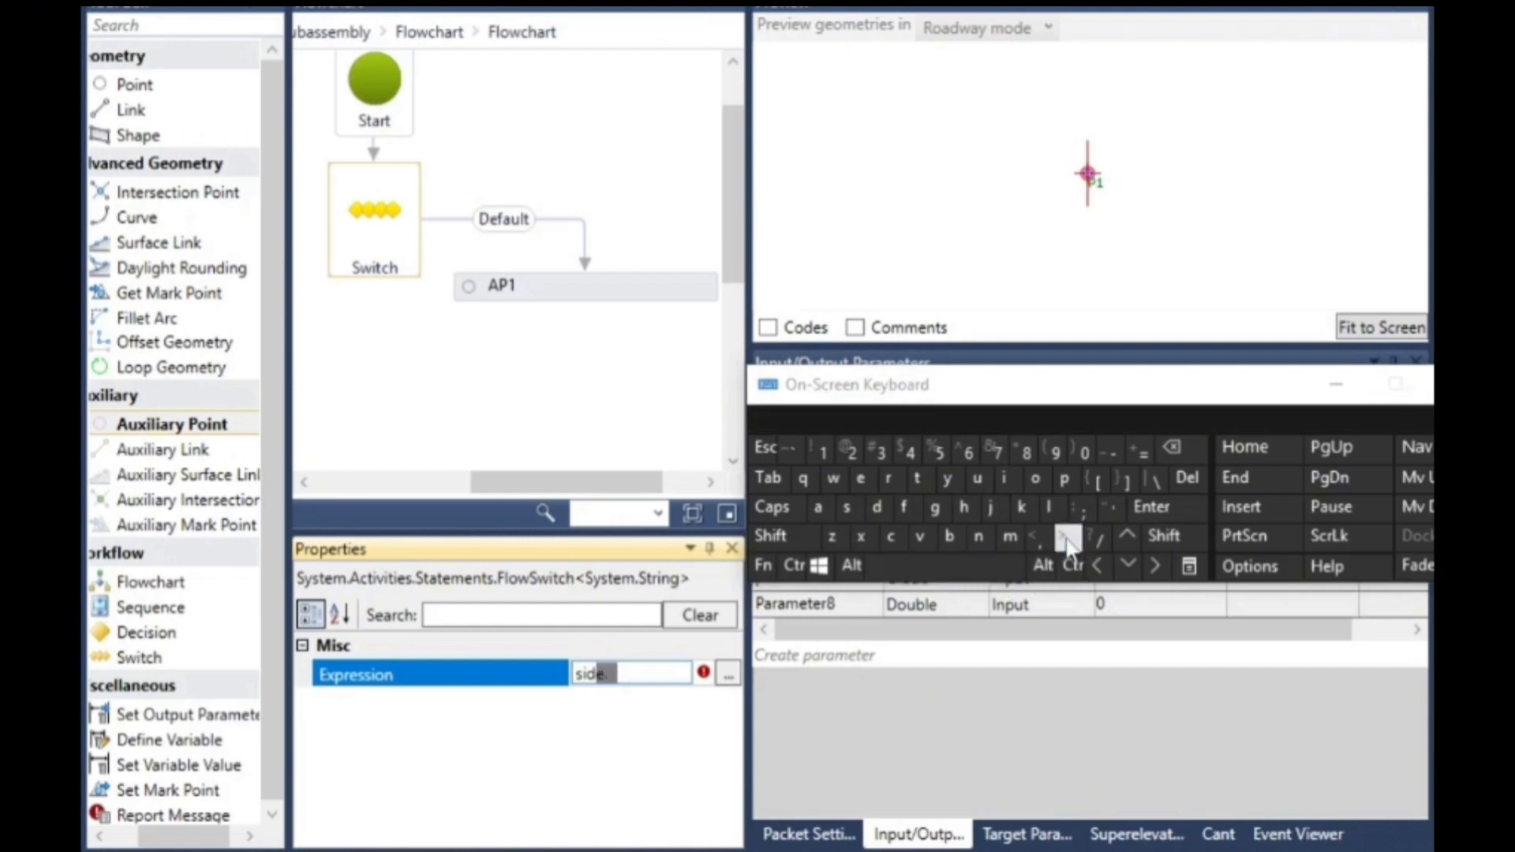
left_click(918, 540)
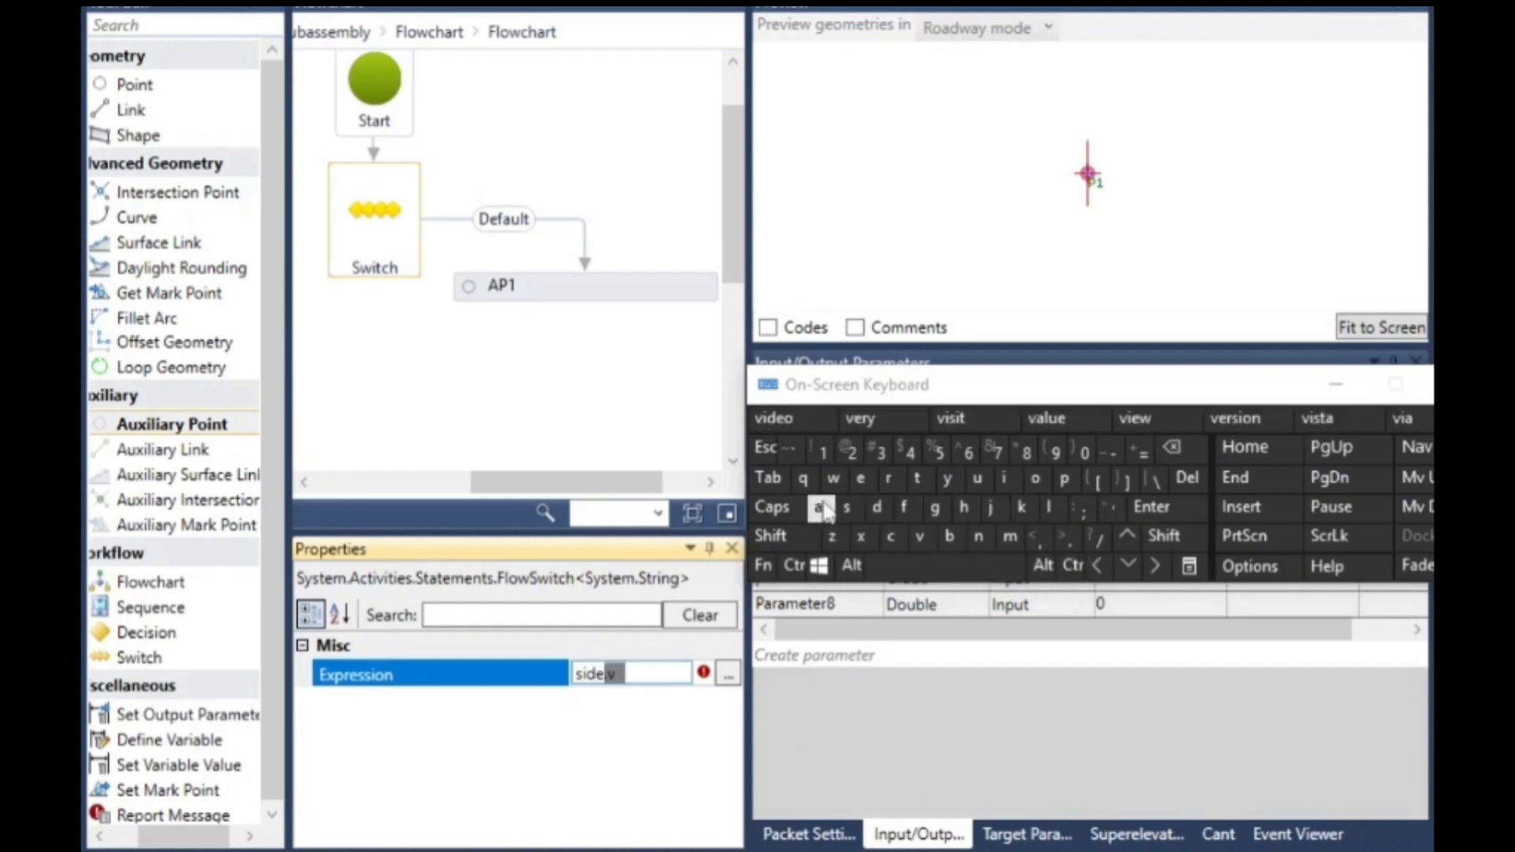
left_click(817, 507)
left_click(1052, 512)
left_click(977, 478)
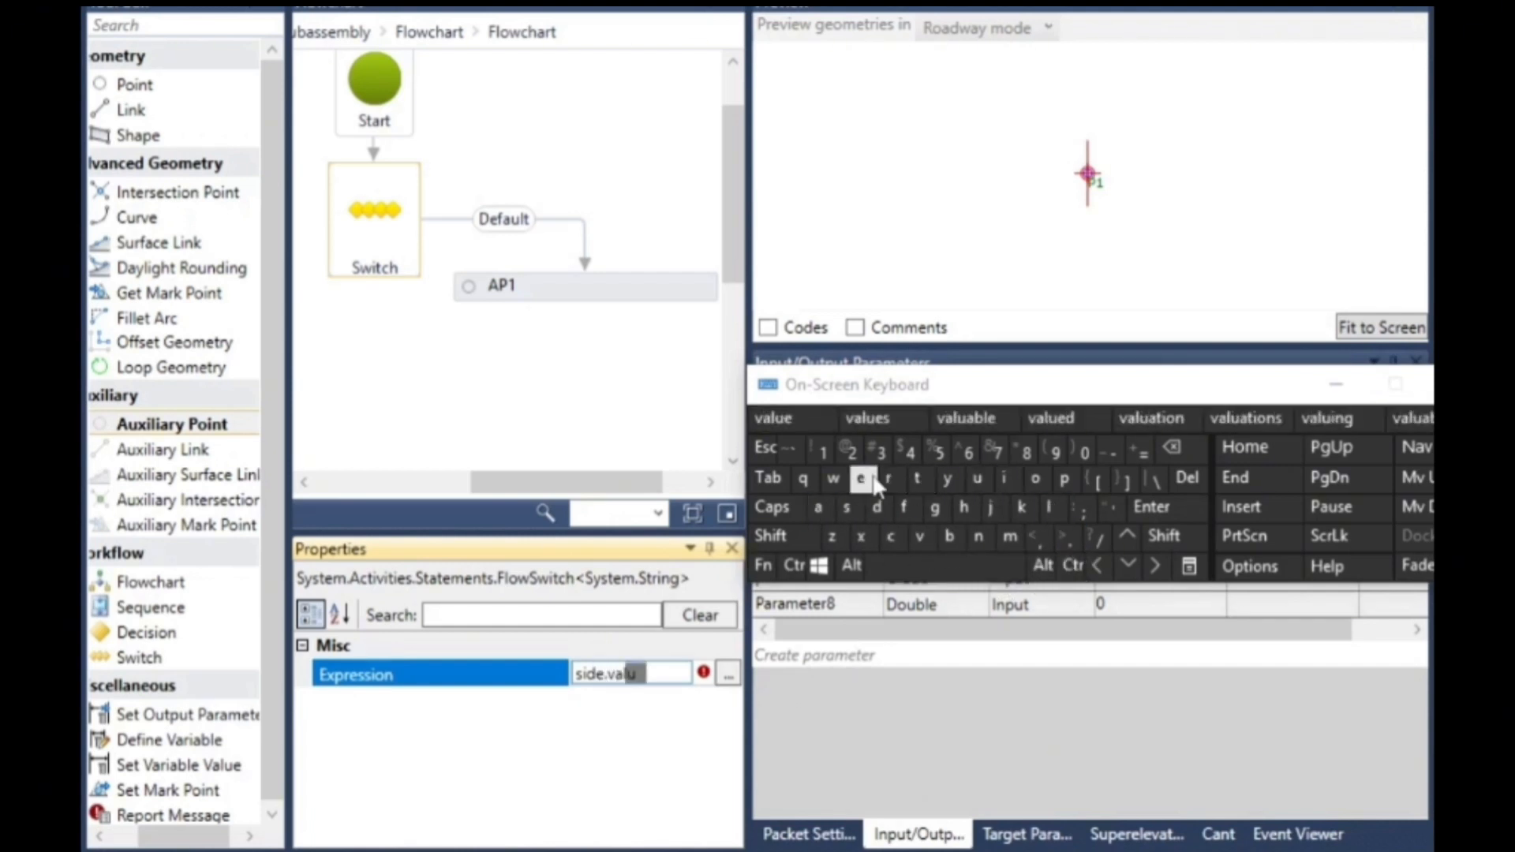
left_click(862, 479)
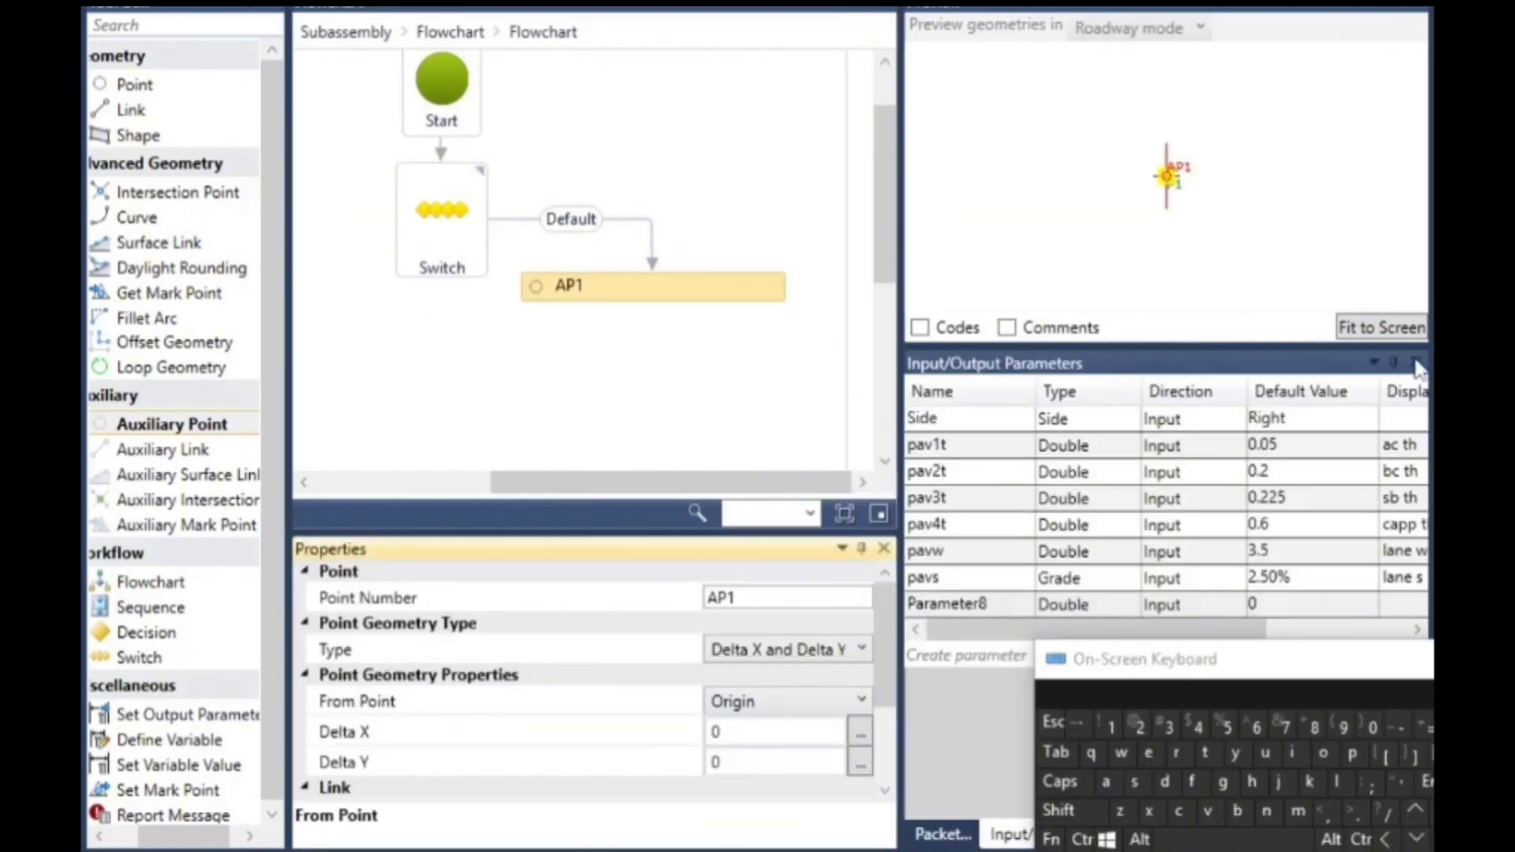
- Base the auxiliary point on From Point P1 and set its geometry type to Slope and Delta X
left_click(765, 714)
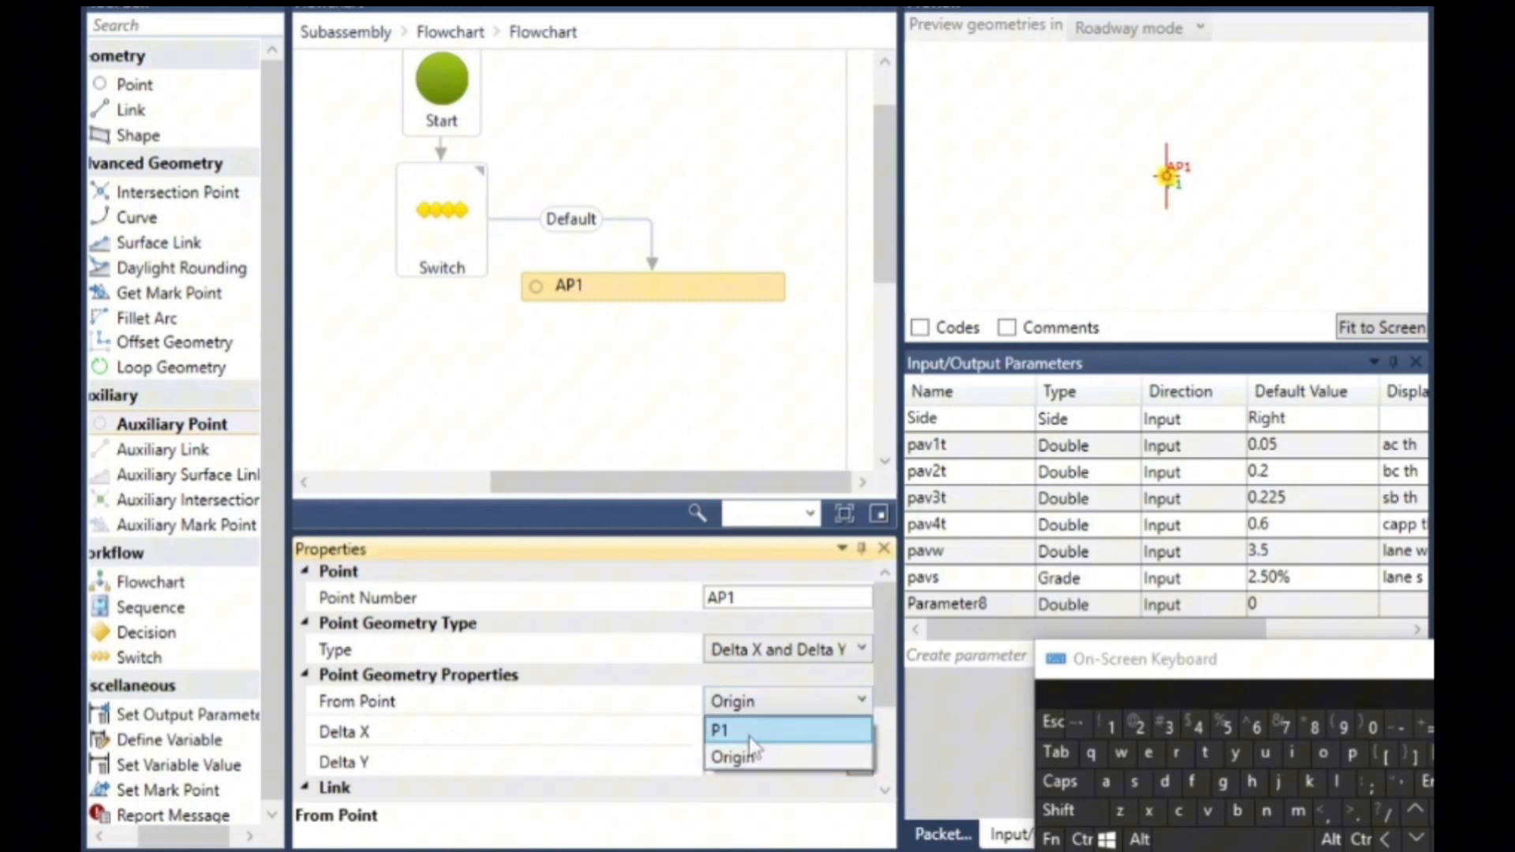
left_click(750, 732)
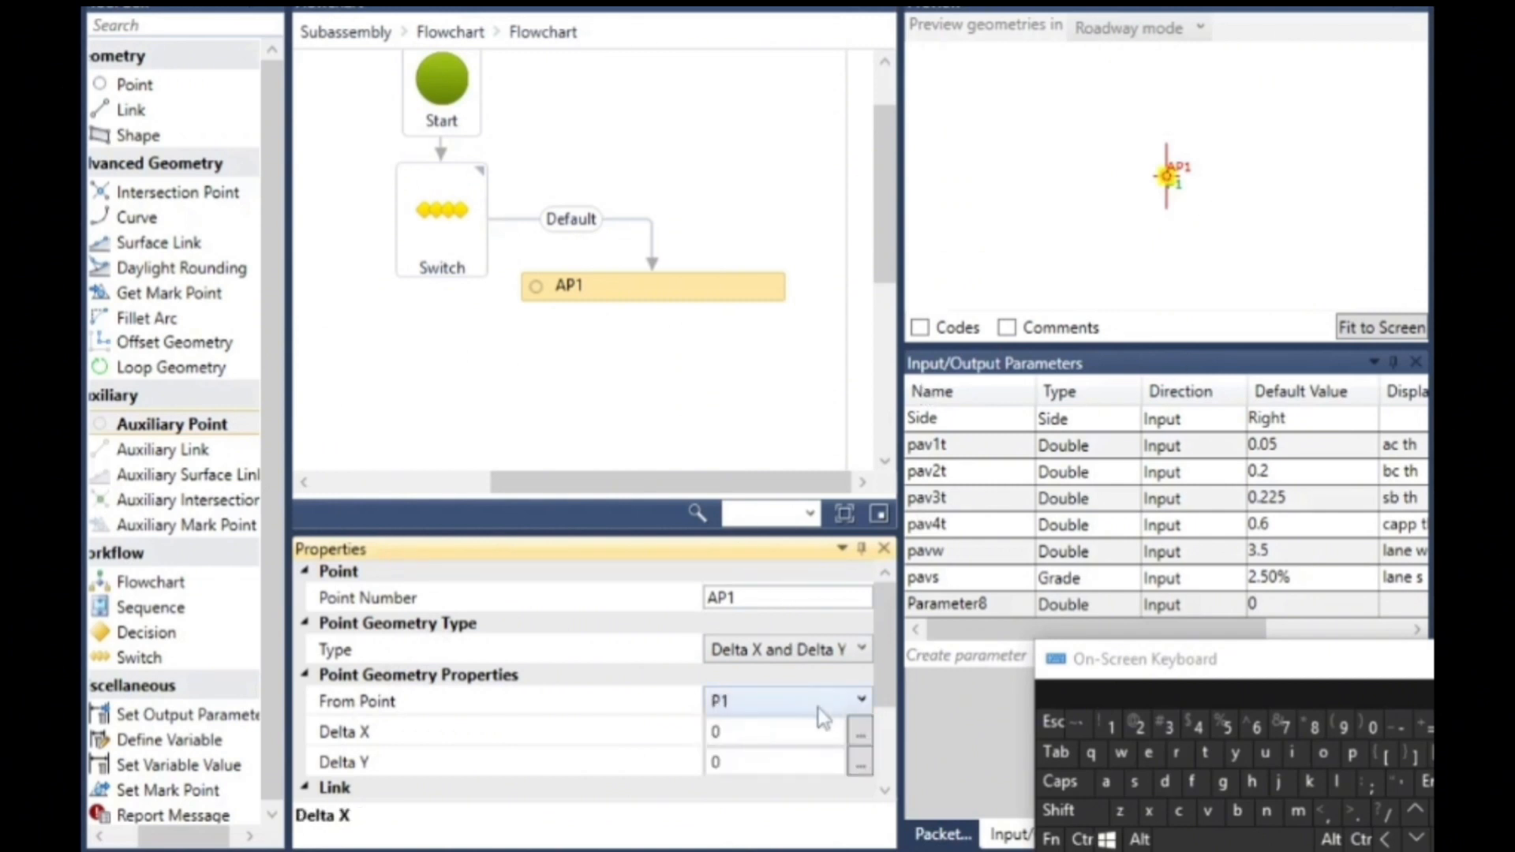
left_click(836, 649)
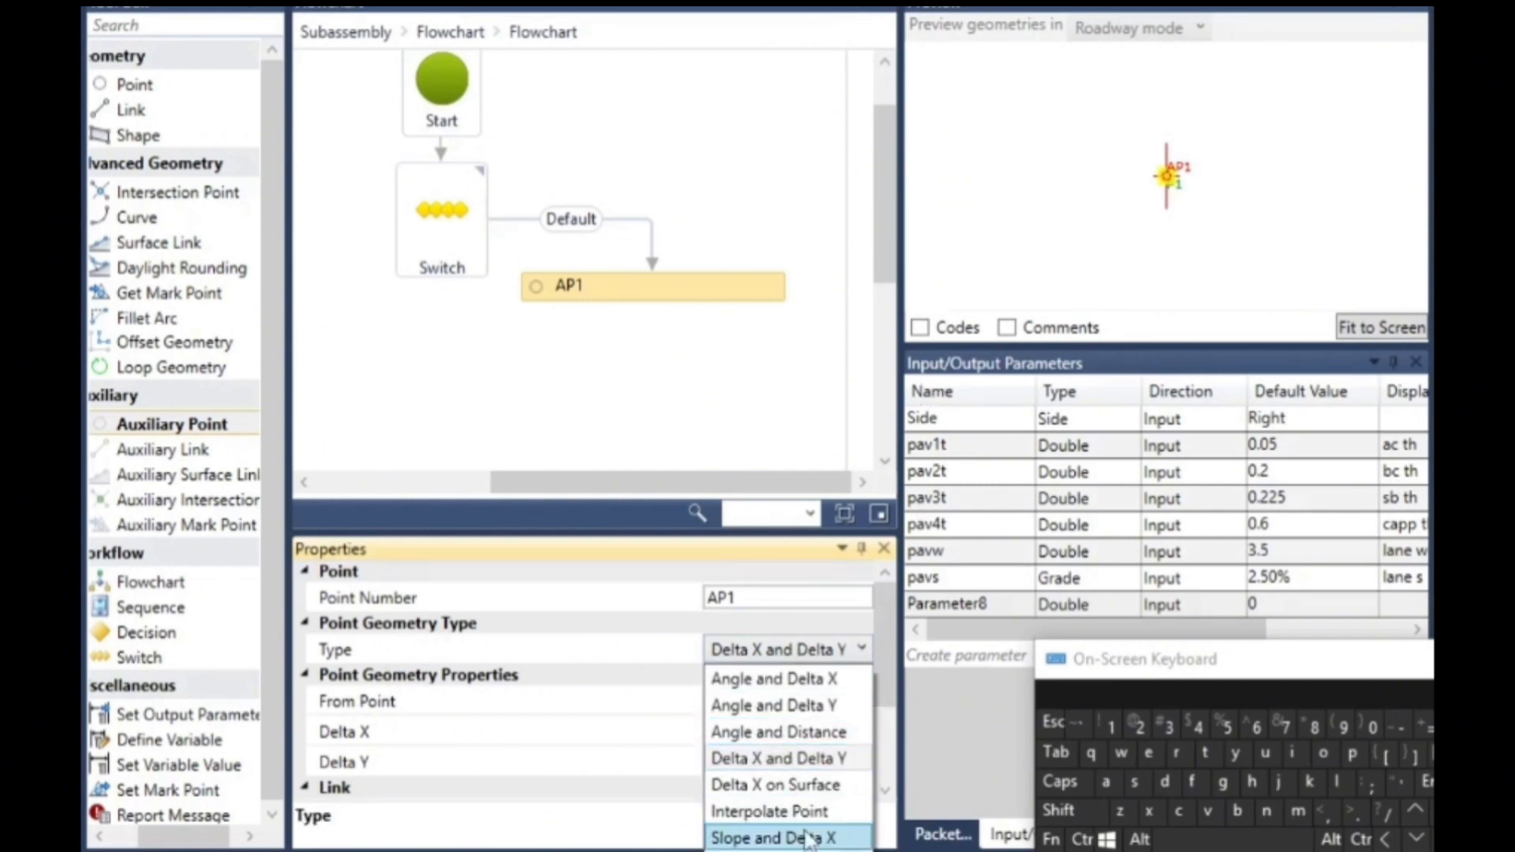
left_click(808, 838)
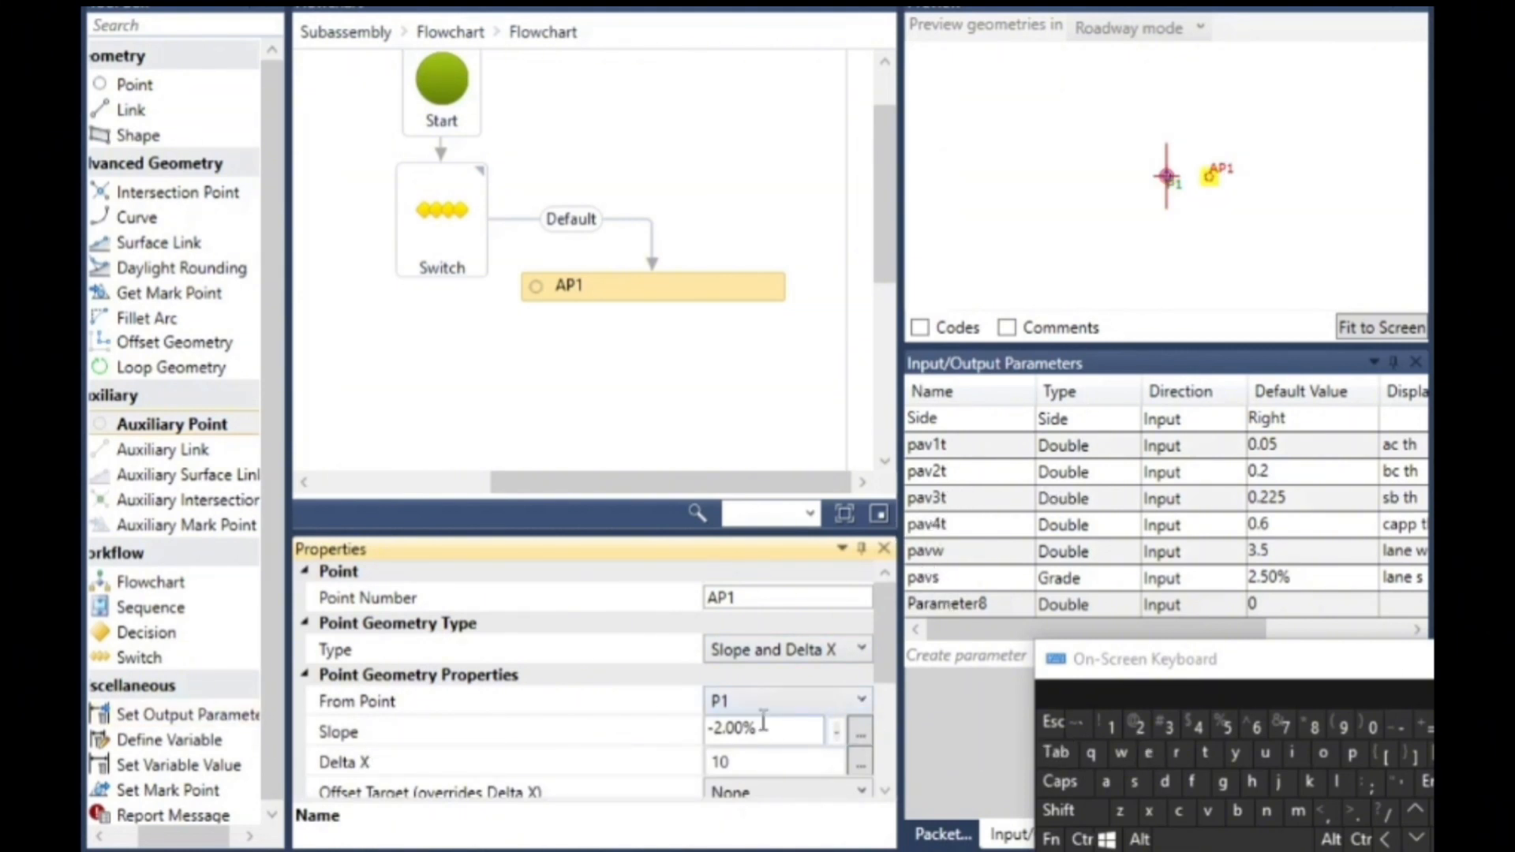
- Set the auxiliary point's slope to -pavs
left_click_drag(751, 742, 736, 726)
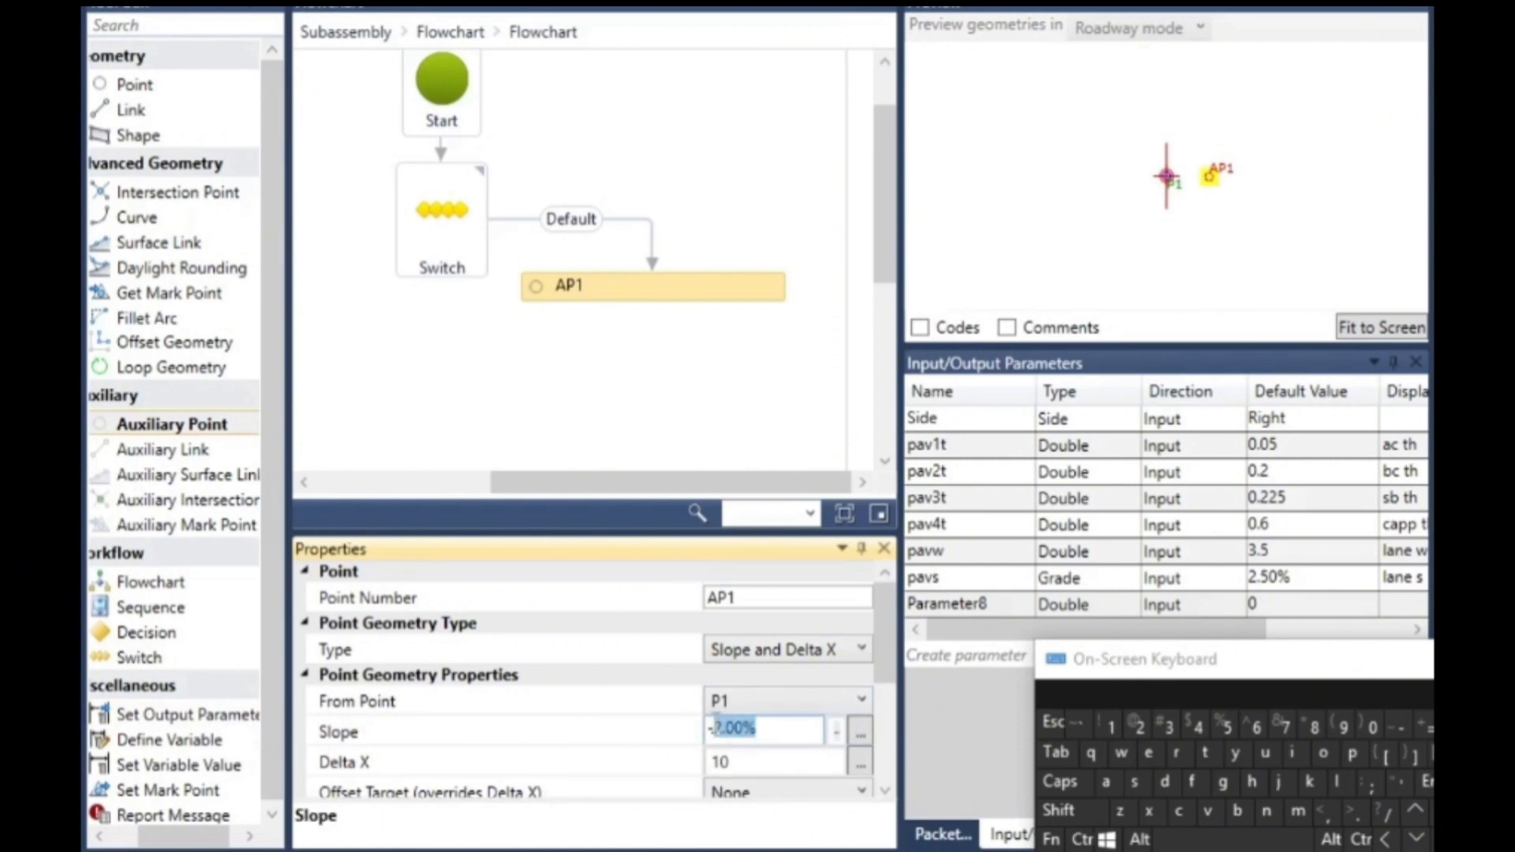
left_click(1351, 754)
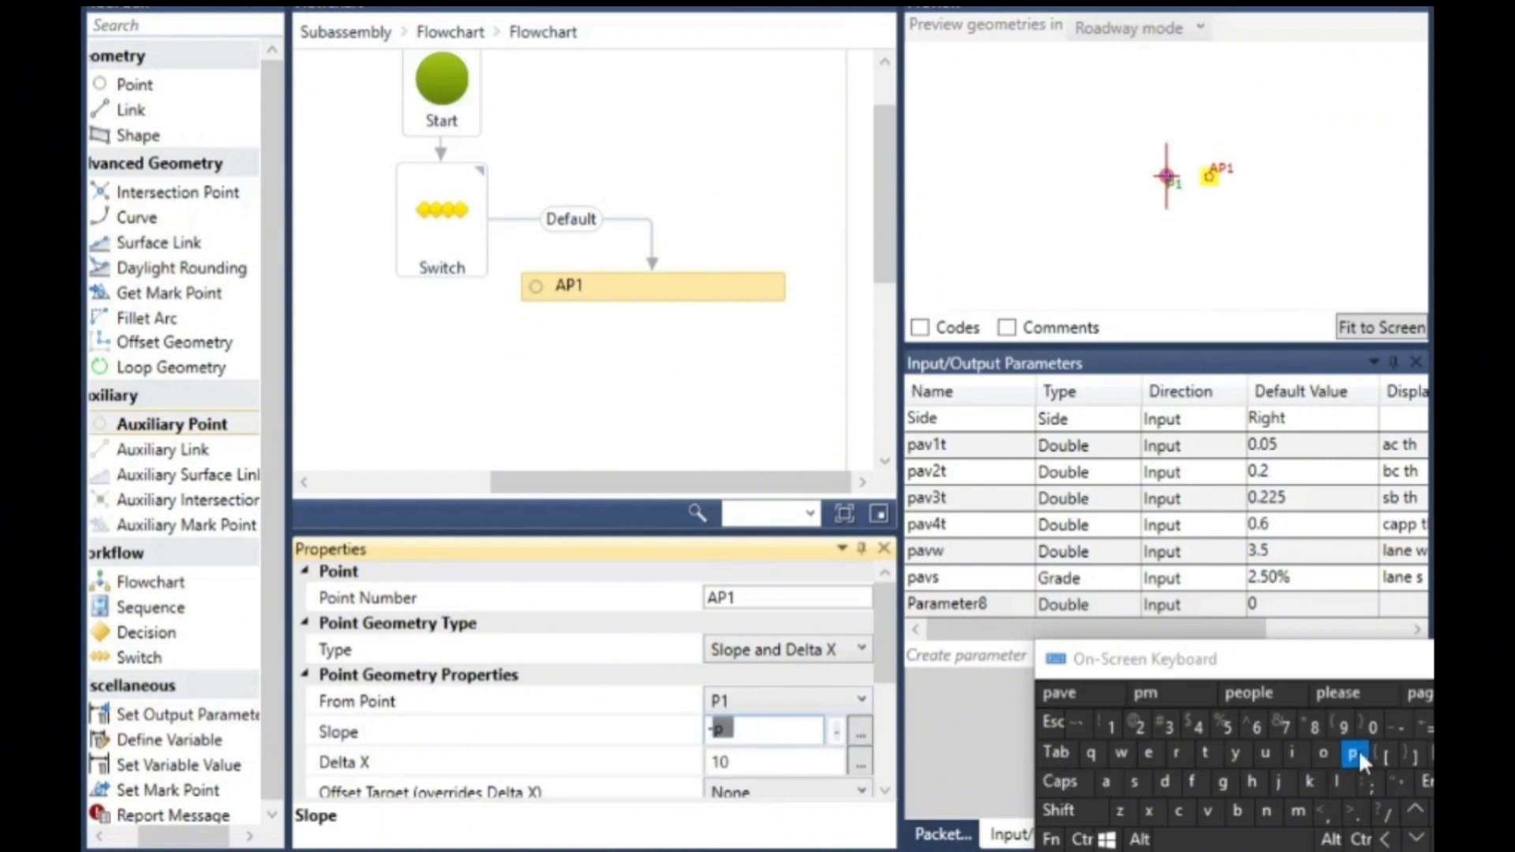
left_click(1106, 781)
left_click(1207, 811)
left_click(1134, 781)
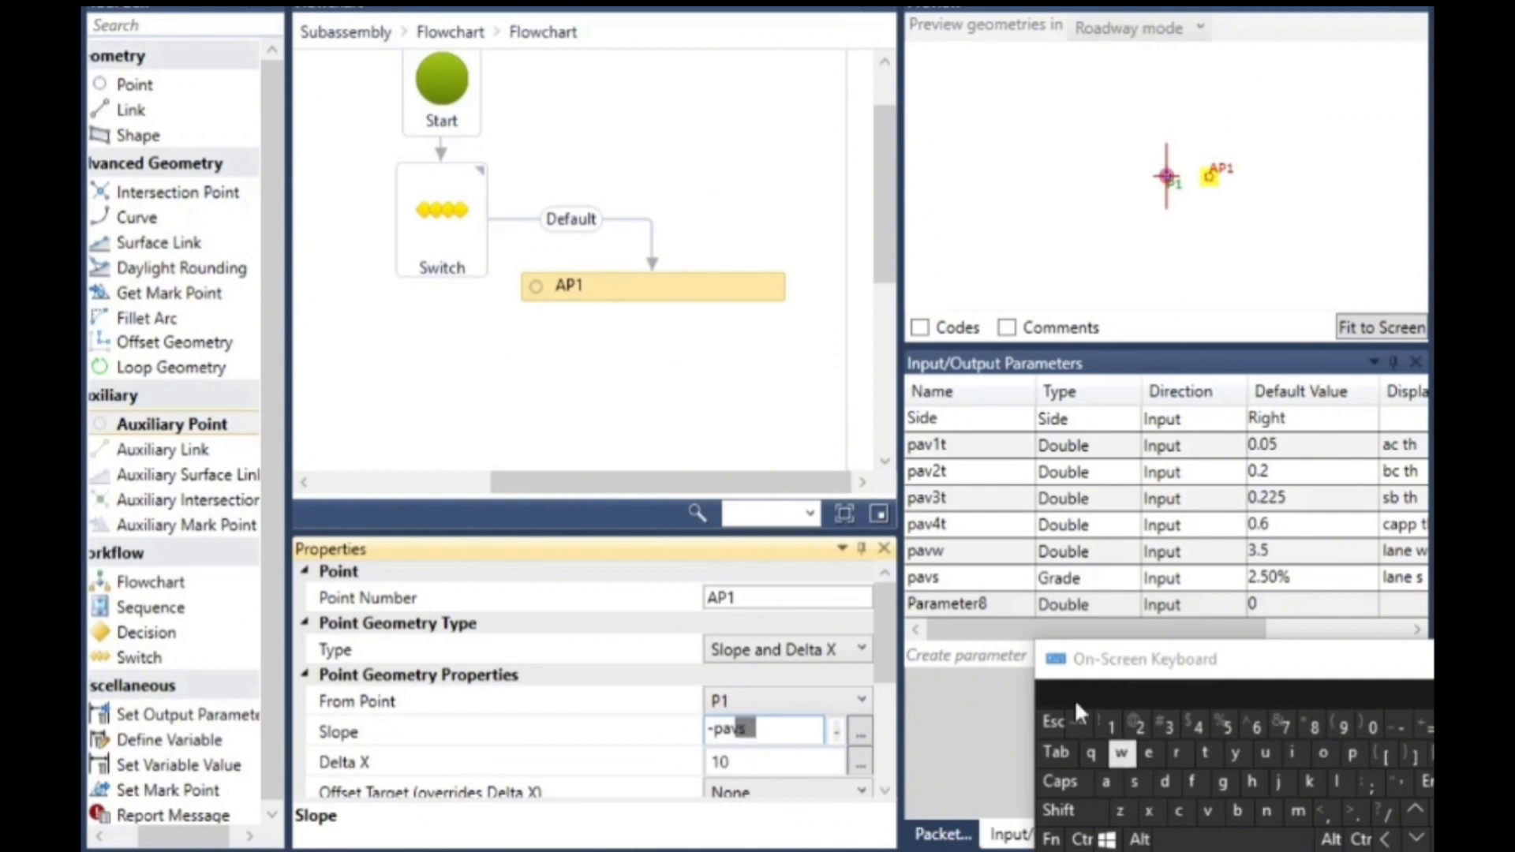
left_click(770, 765)
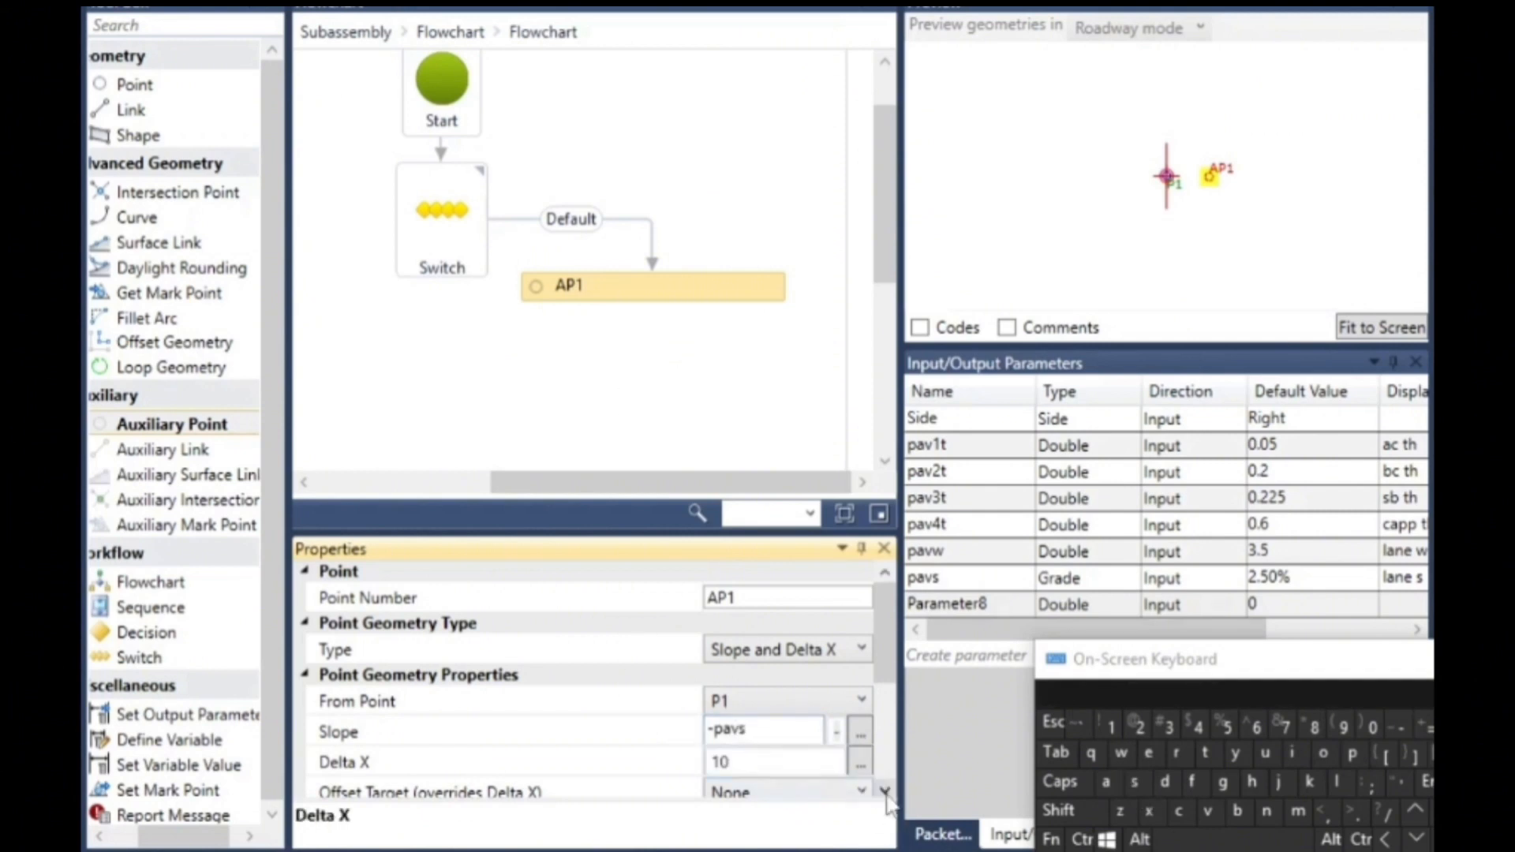
left_click(886, 790)
left_click(886, 792)
left_click(886, 791)
left_click(886, 792)
left_click(886, 792)
left_click(886, 791)
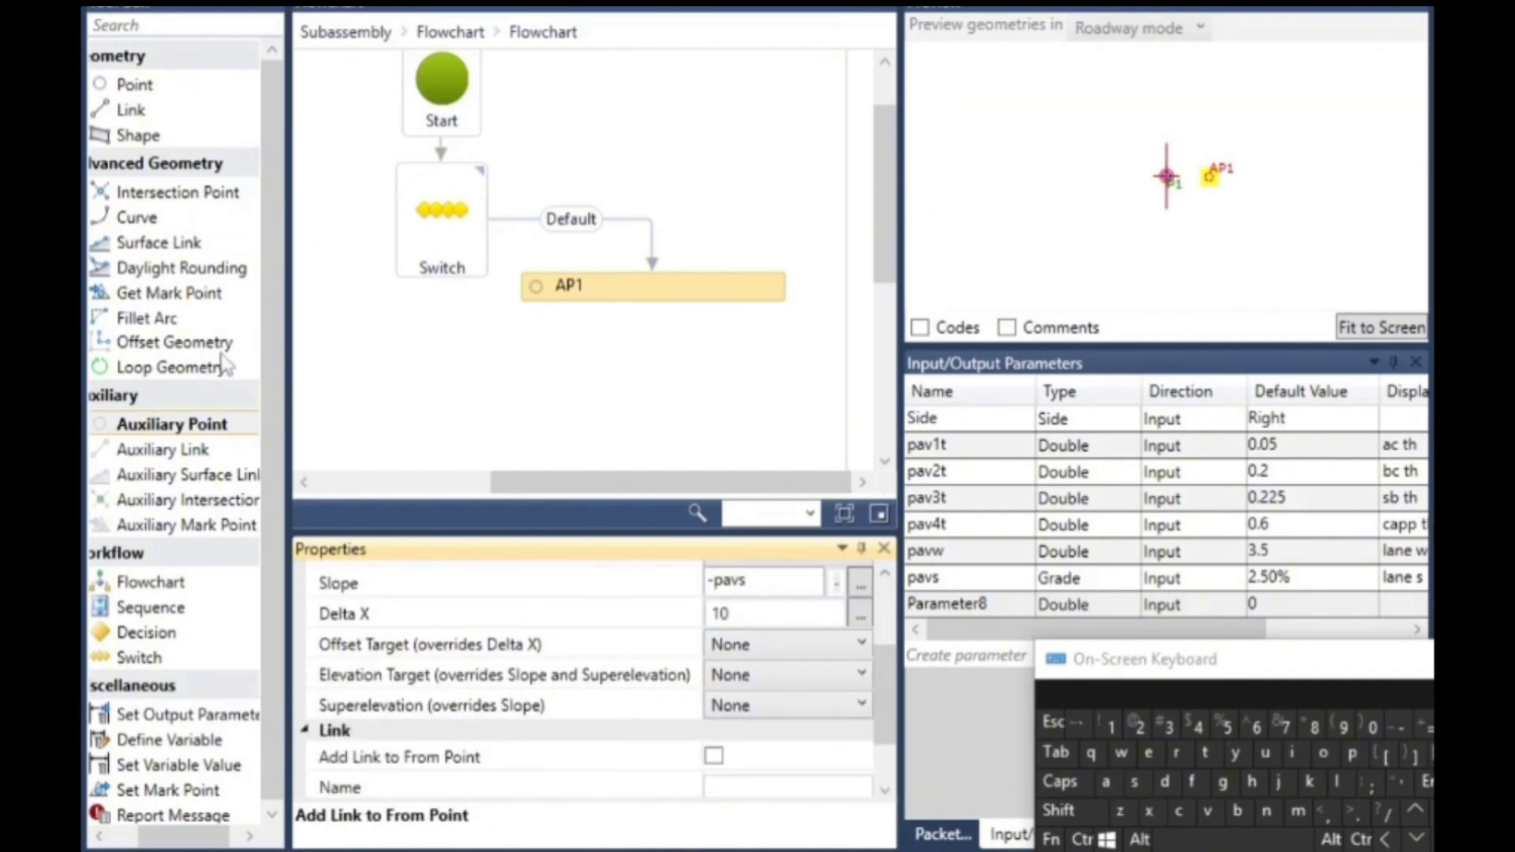
- Add a link from auxiliary point AP1 back to its From Point
left_click(716, 756)
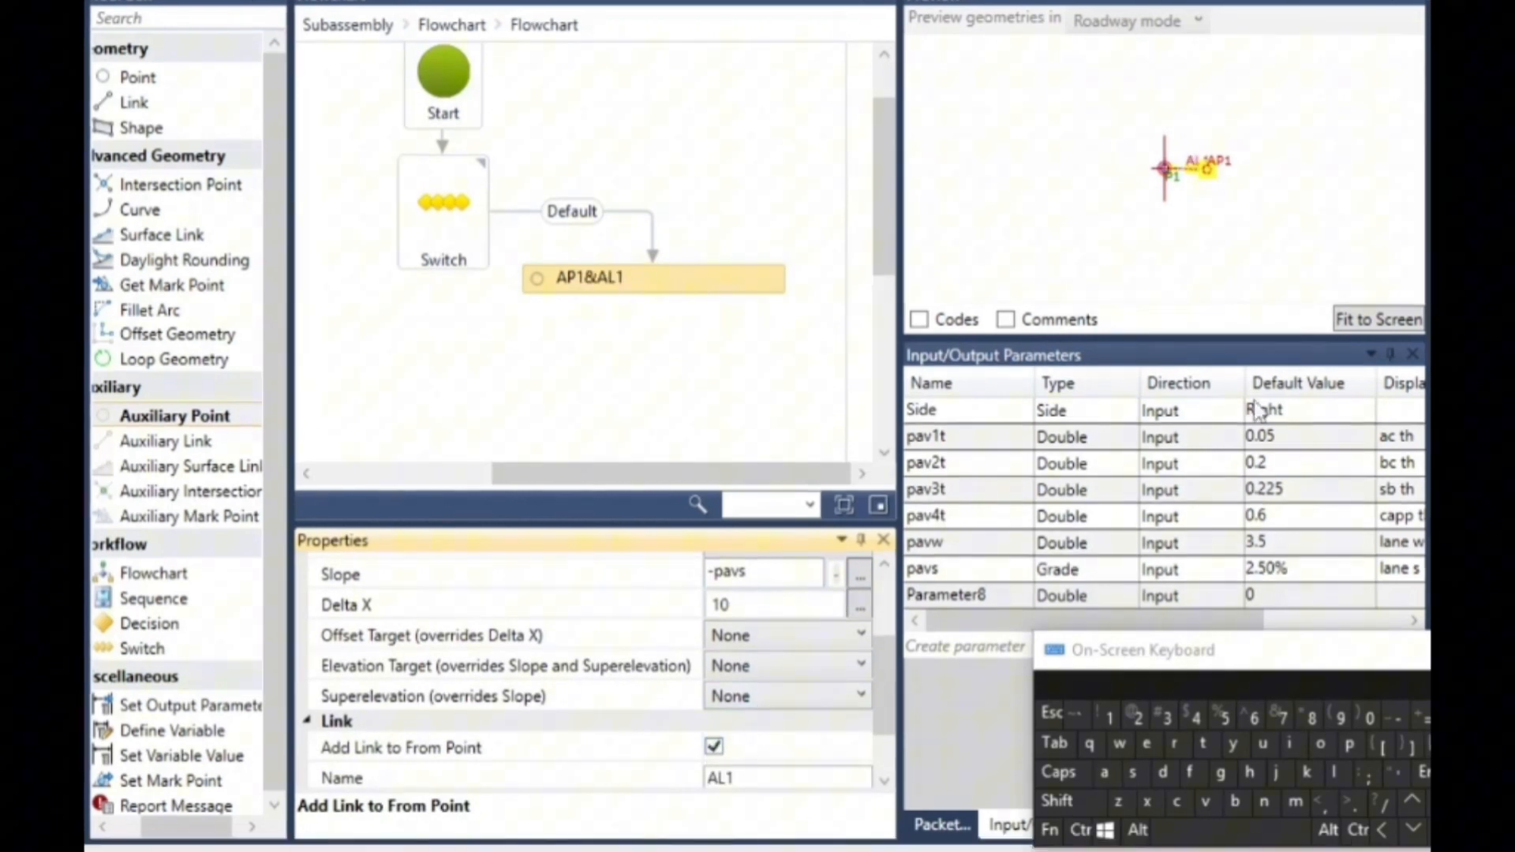
left_click(1124, 231)
scroll(1195, 167, "up", 7)
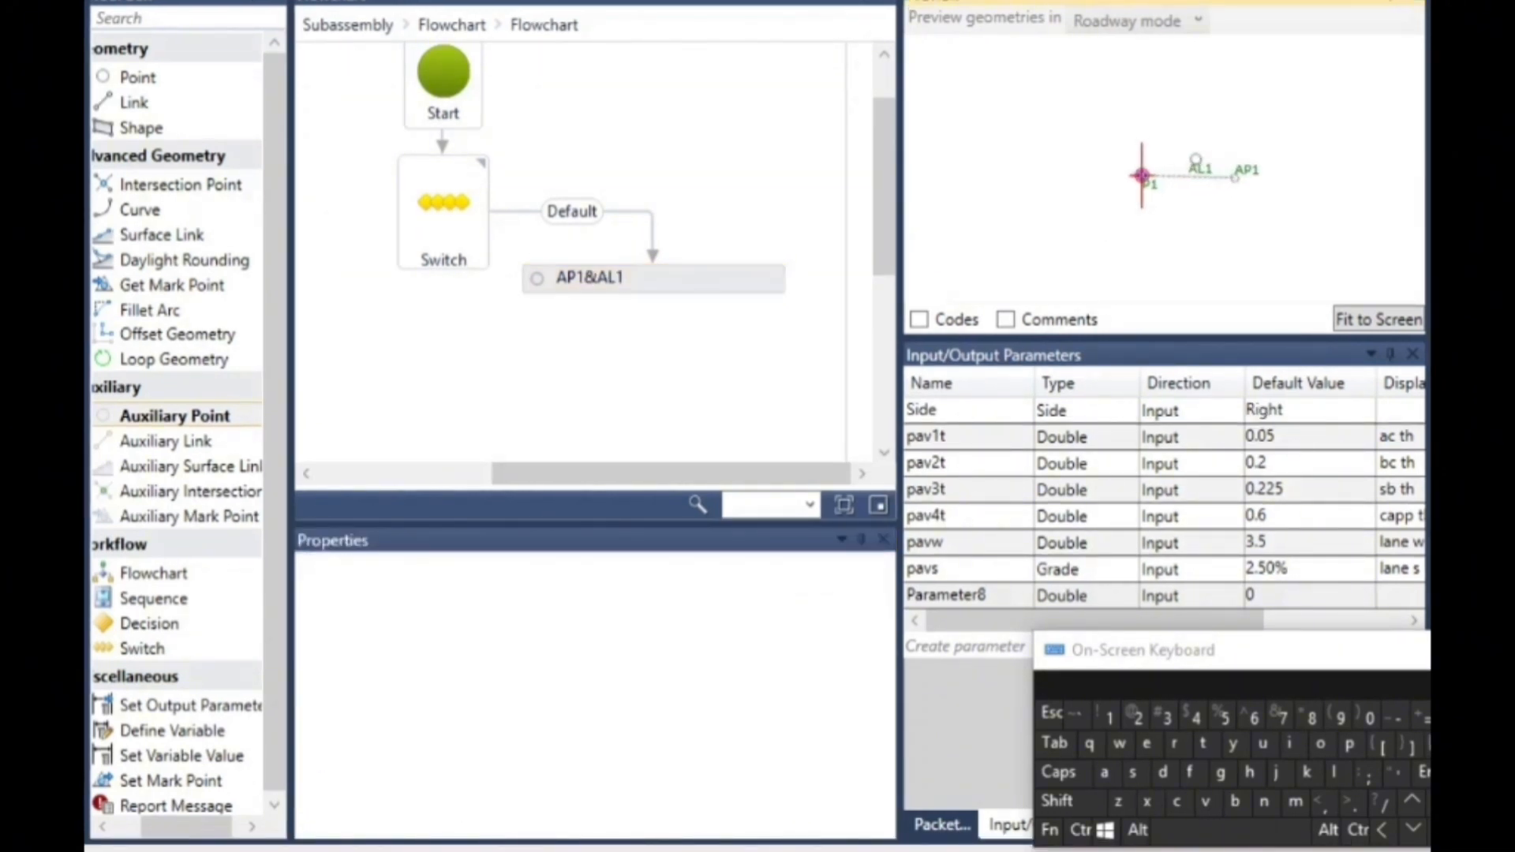
scroll(1231, 197, "up", 2)
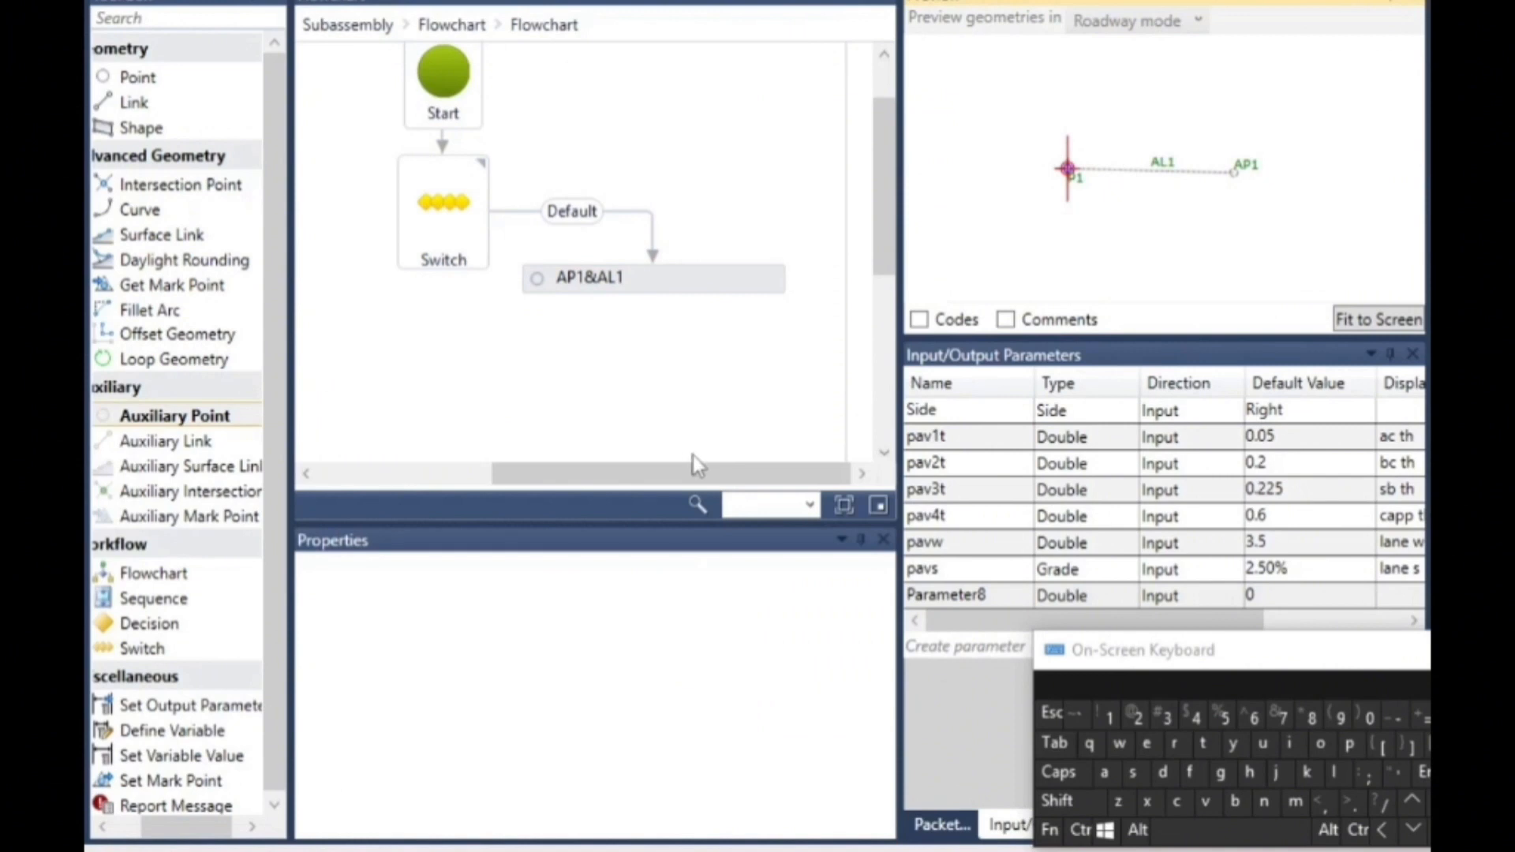
- Add a second auxiliary point with a link on the Switch's free side and connect the Switch to it as a new case
left_click_drag(645, 474, 524, 473)
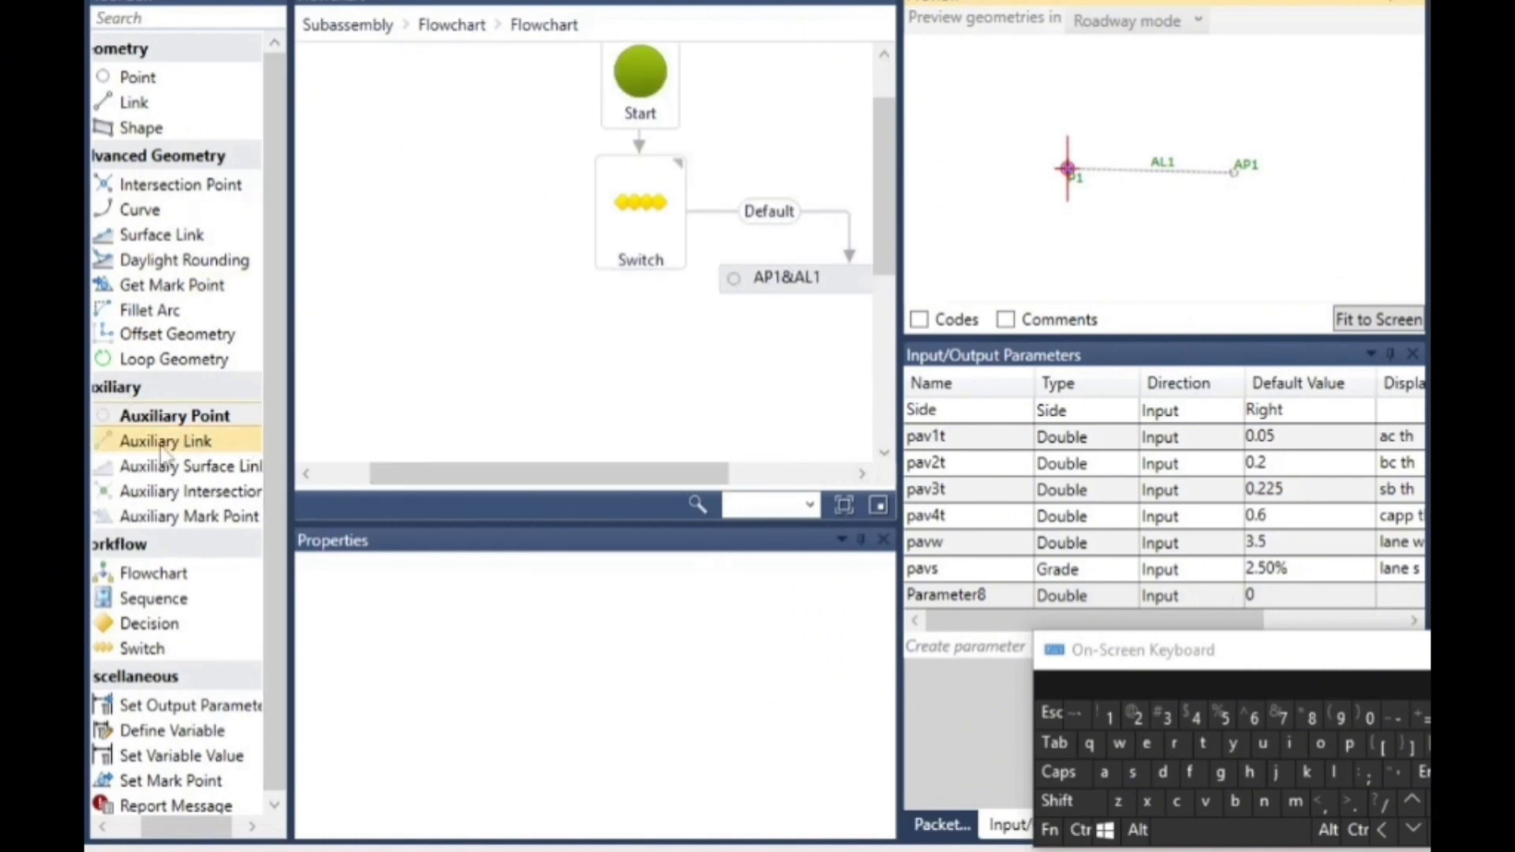
left_click_drag(165, 440, 462, 268)
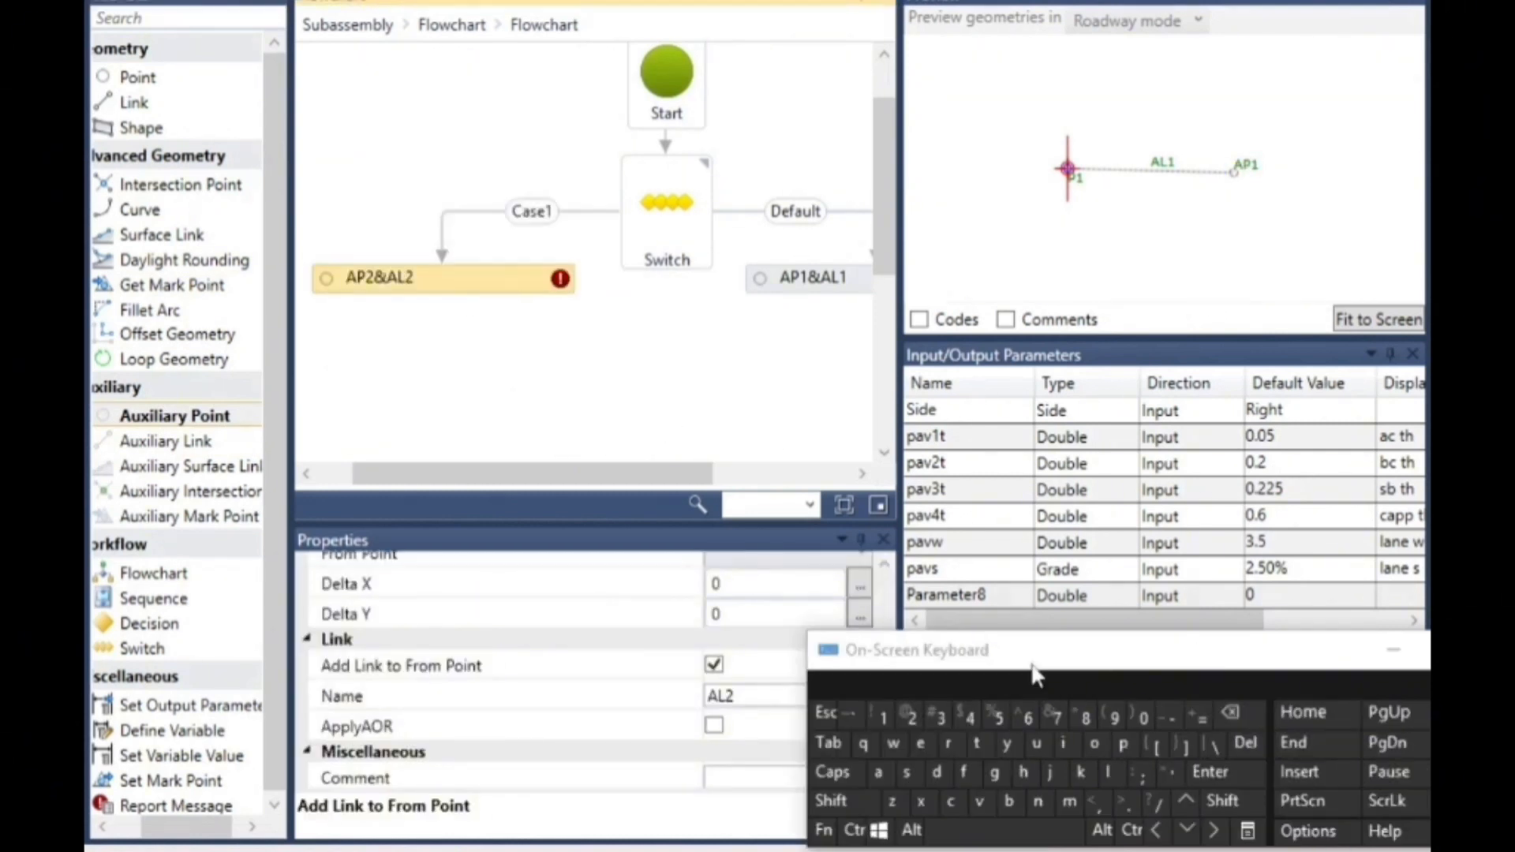
left_click_drag(1053, 651, 1188, 652)
- Set the geometry type of auxiliary point AP2 to Slope and Delta X
left_click_drag(886, 648, 889, 584)
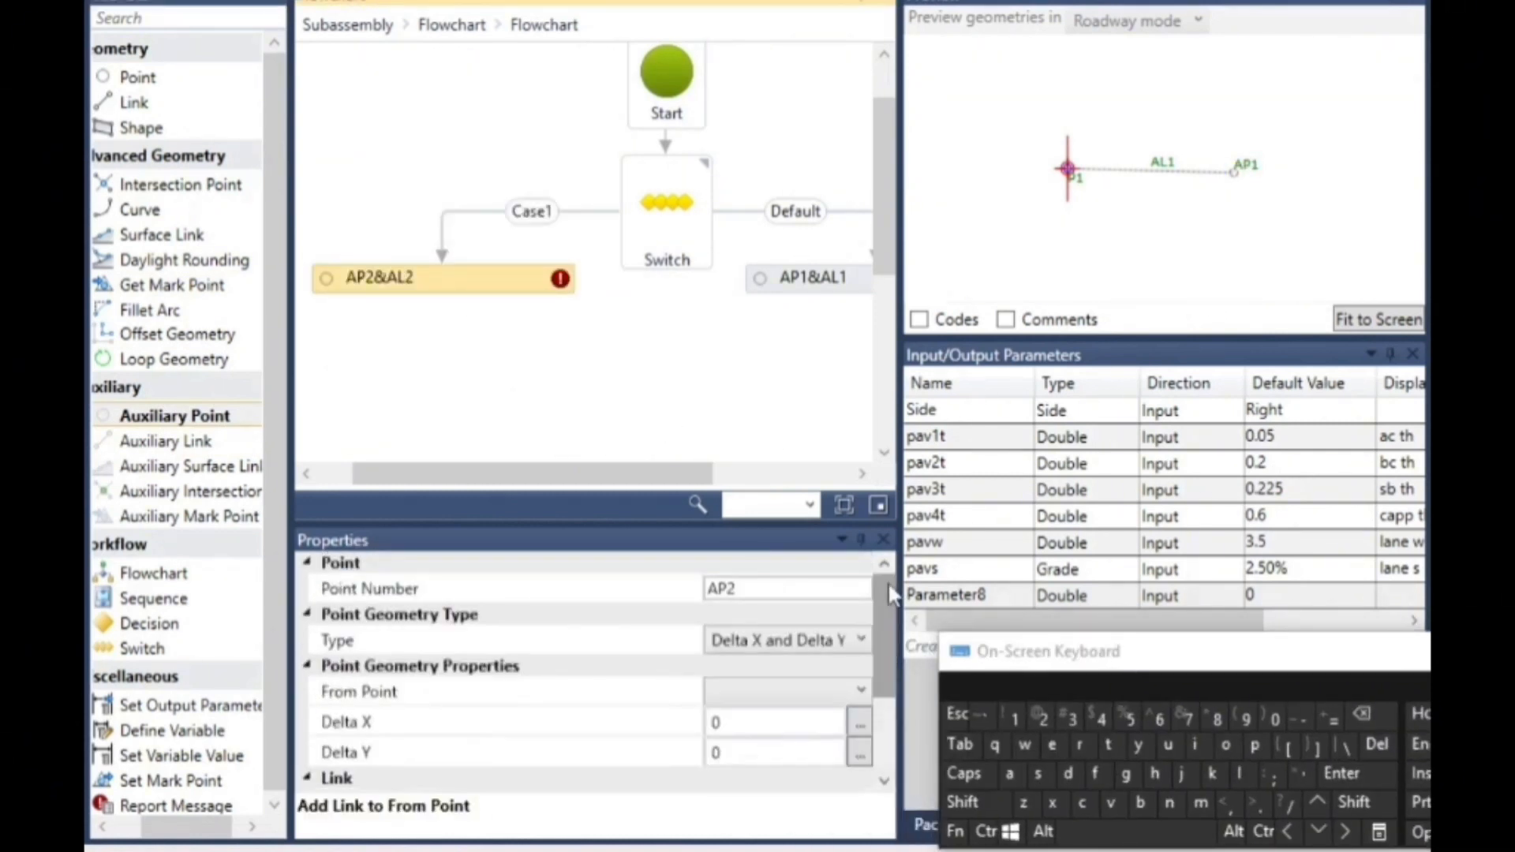
left_click(785, 640)
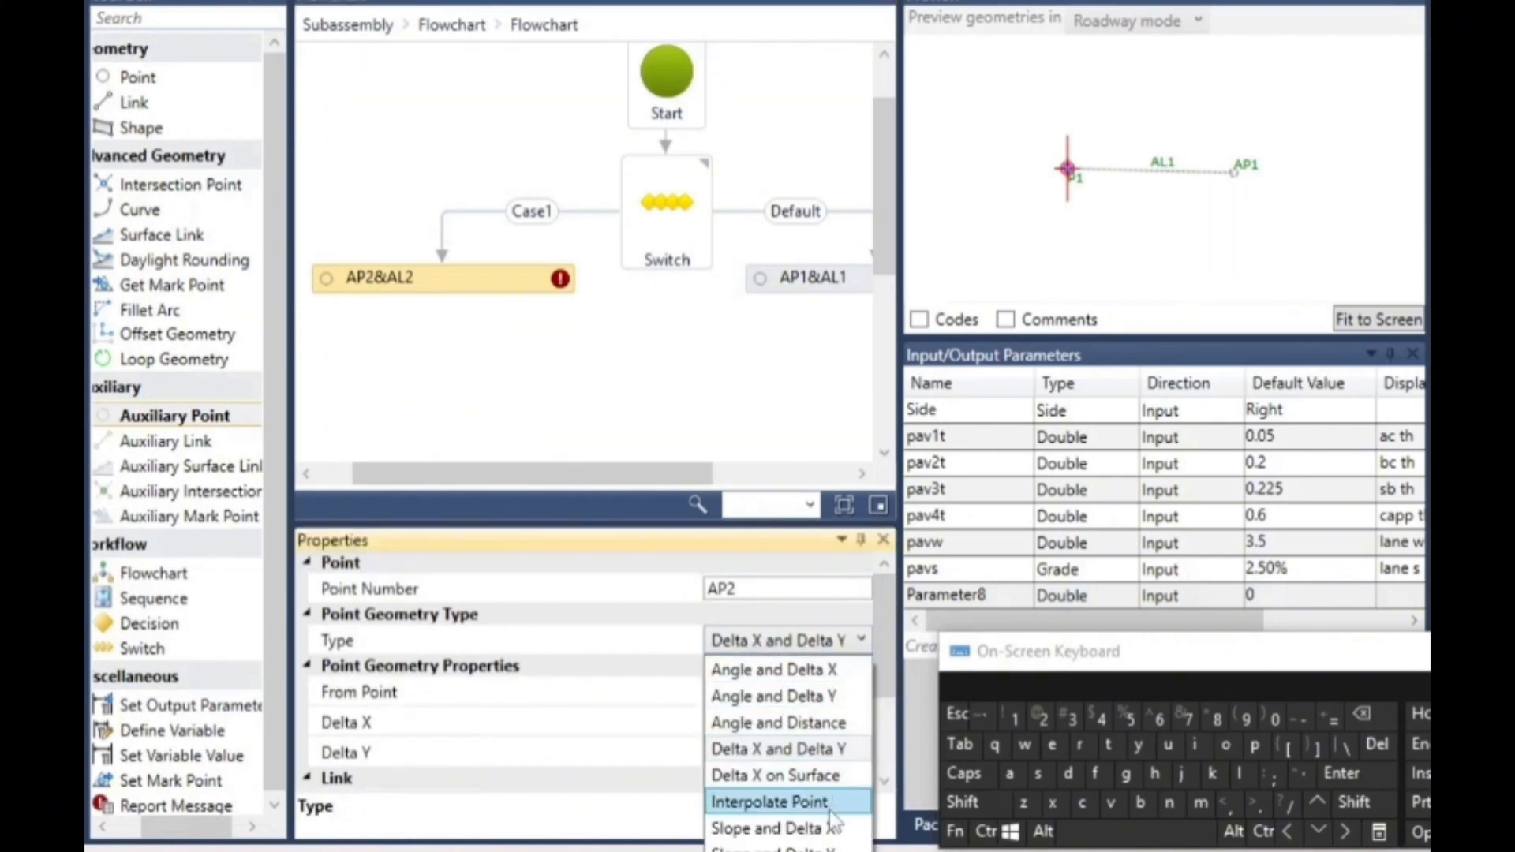
left_click(804, 828)
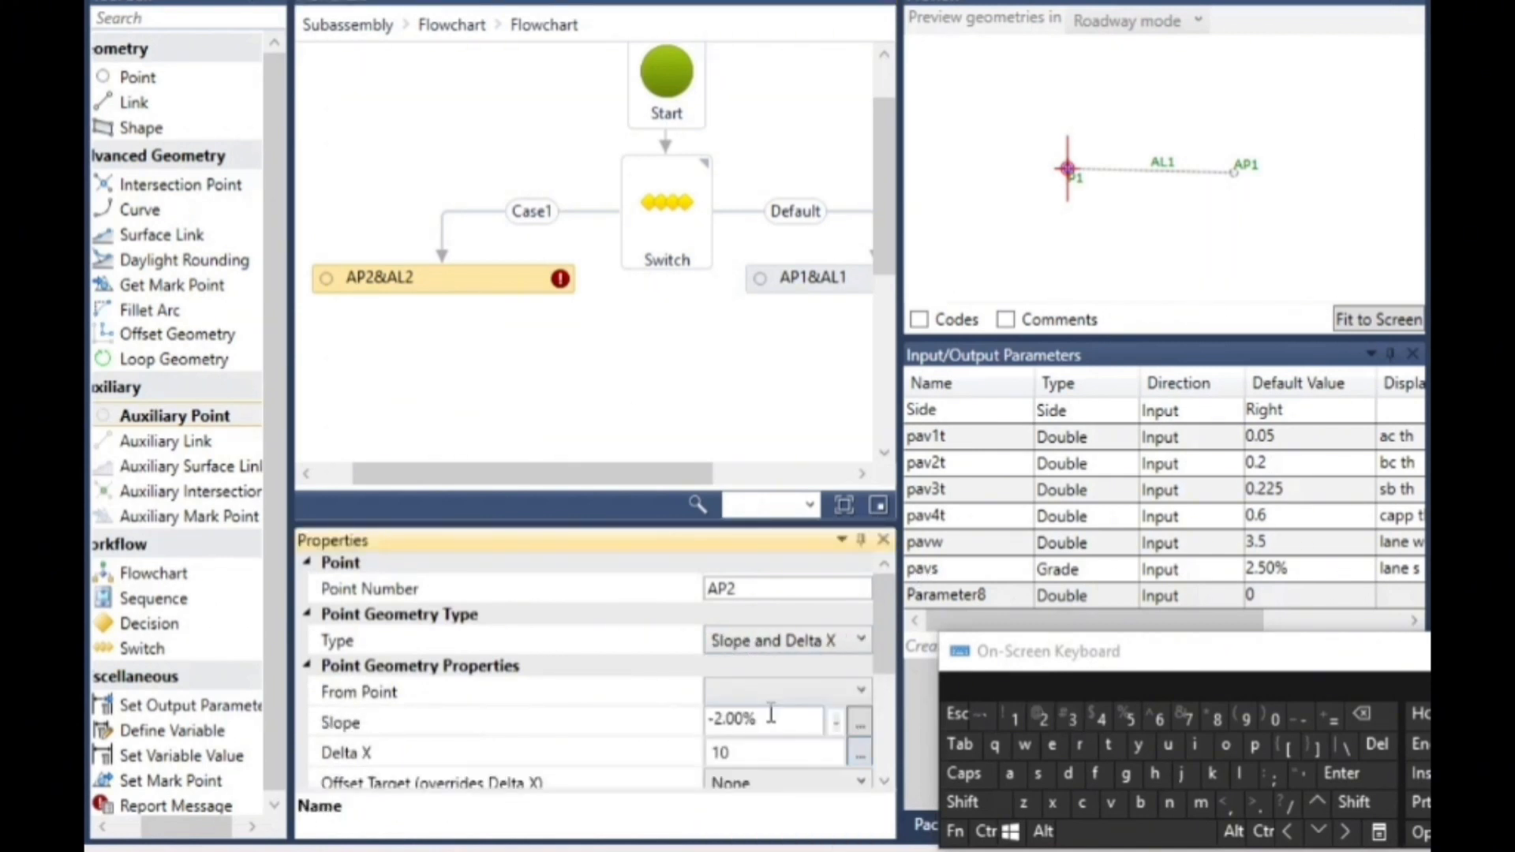
- Set the slope of auxiliary point AP2 to -pavs
left_click_drag(771, 713, 715, 718)
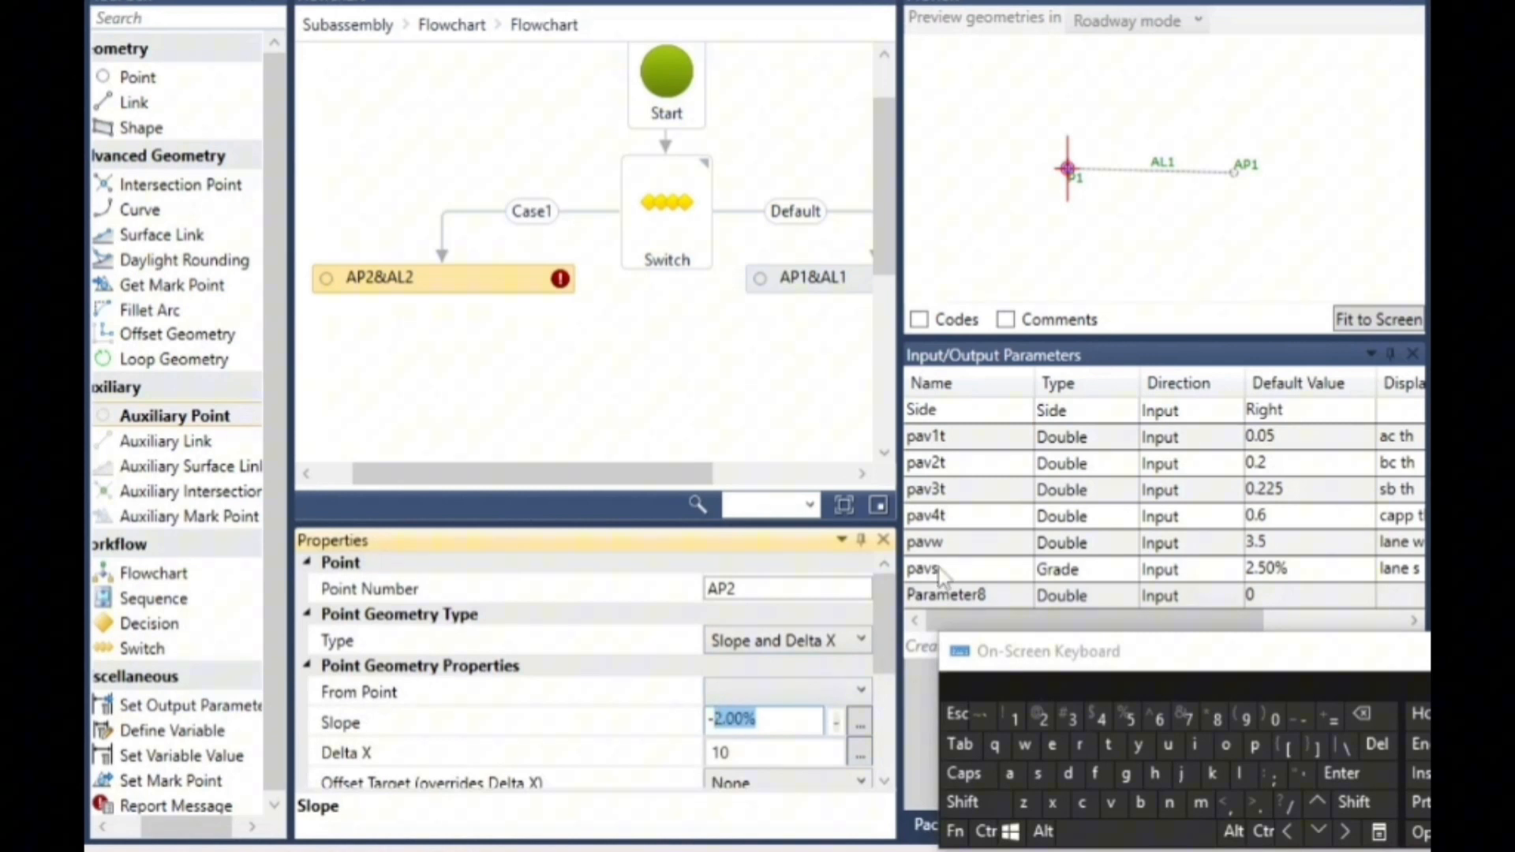
left_click(1254, 744)
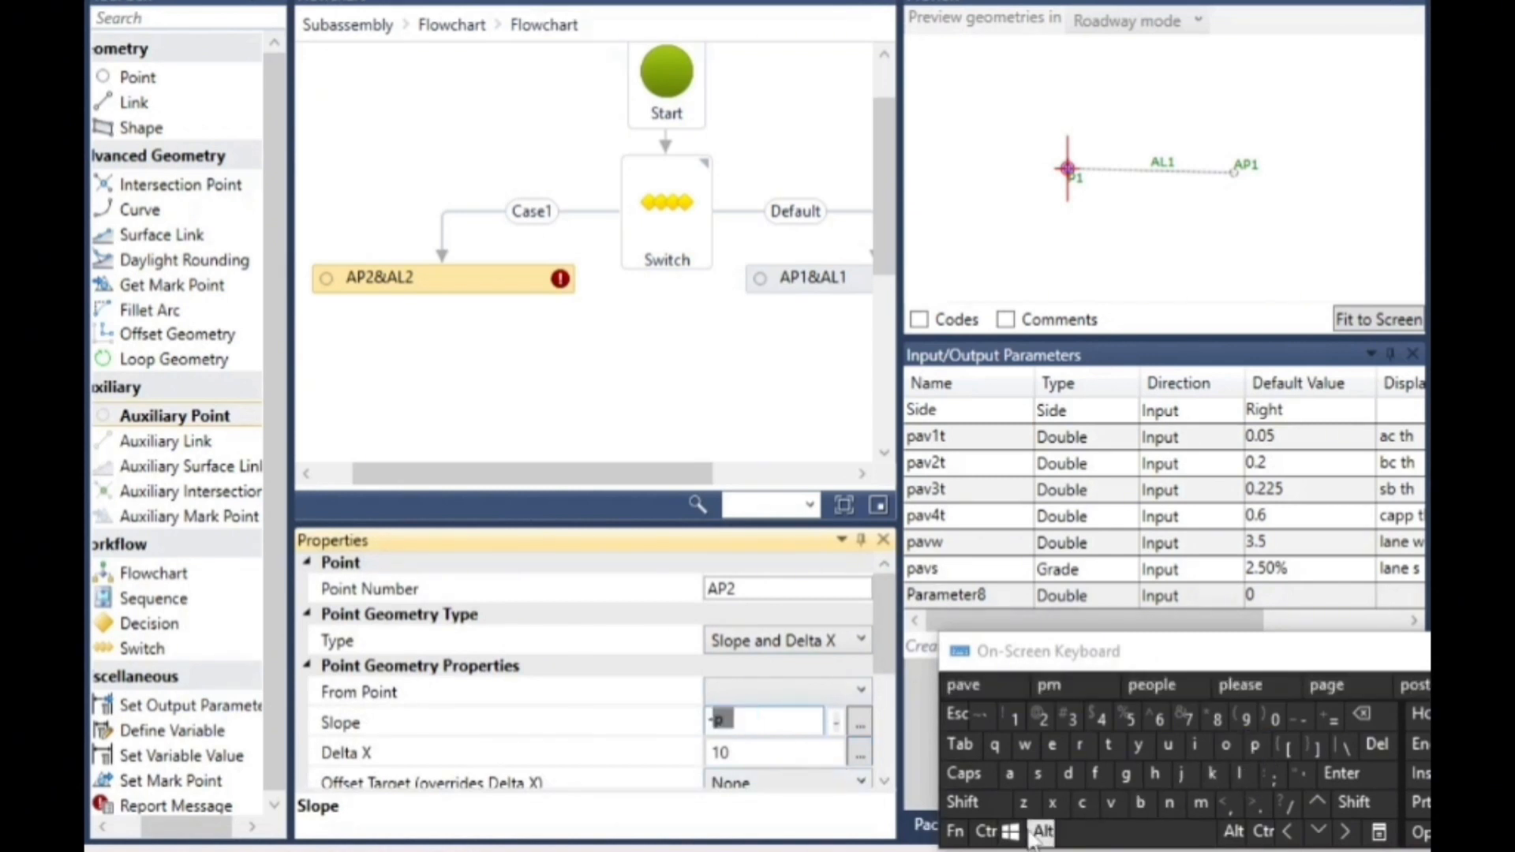
left_click(1009, 774)
left_click(1111, 803)
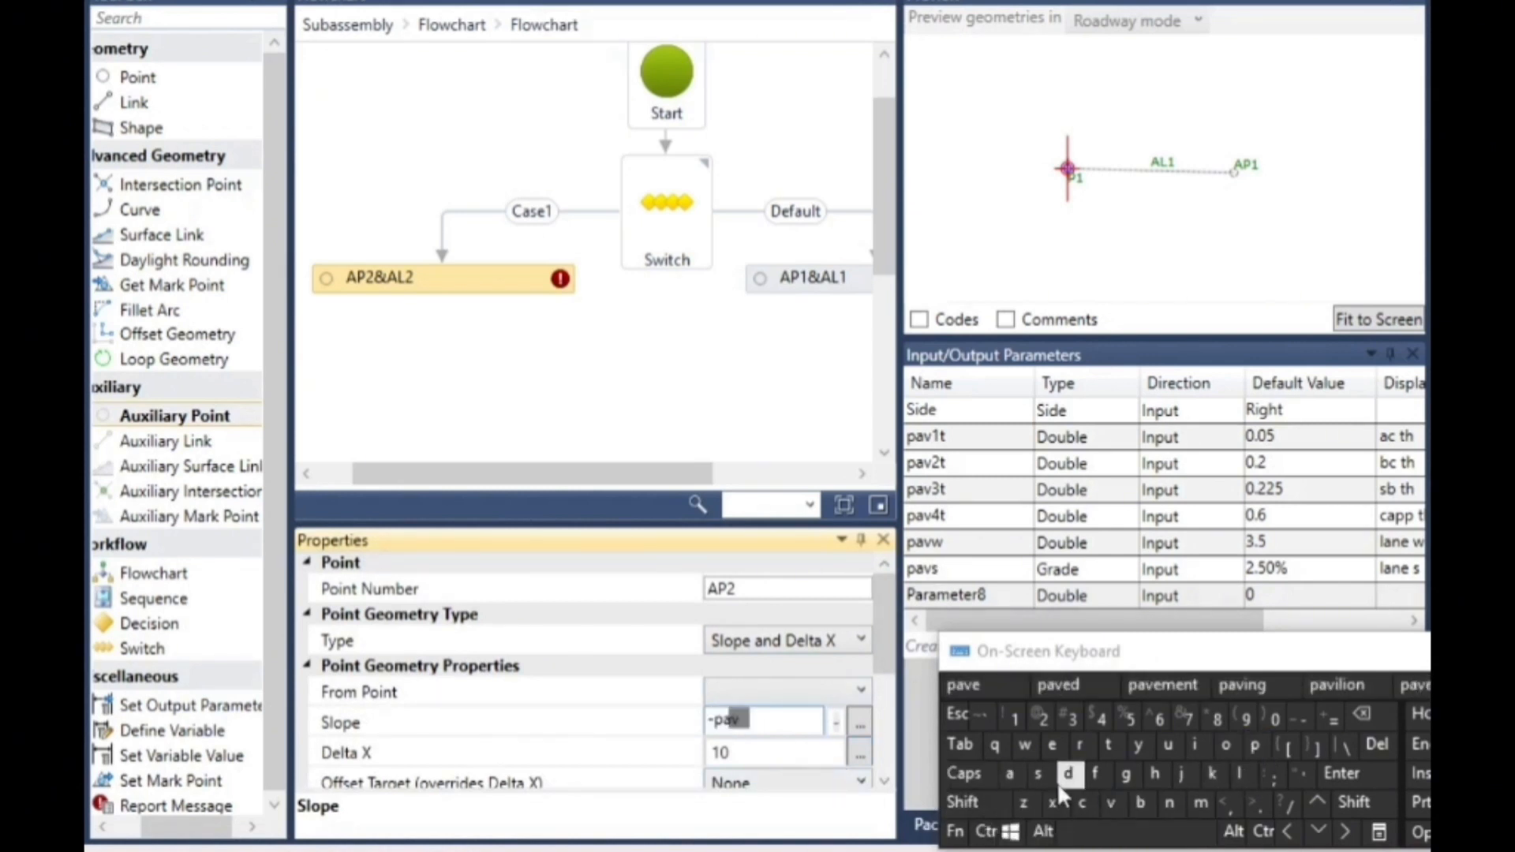
left_click(1039, 774)
left_click(715, 752)
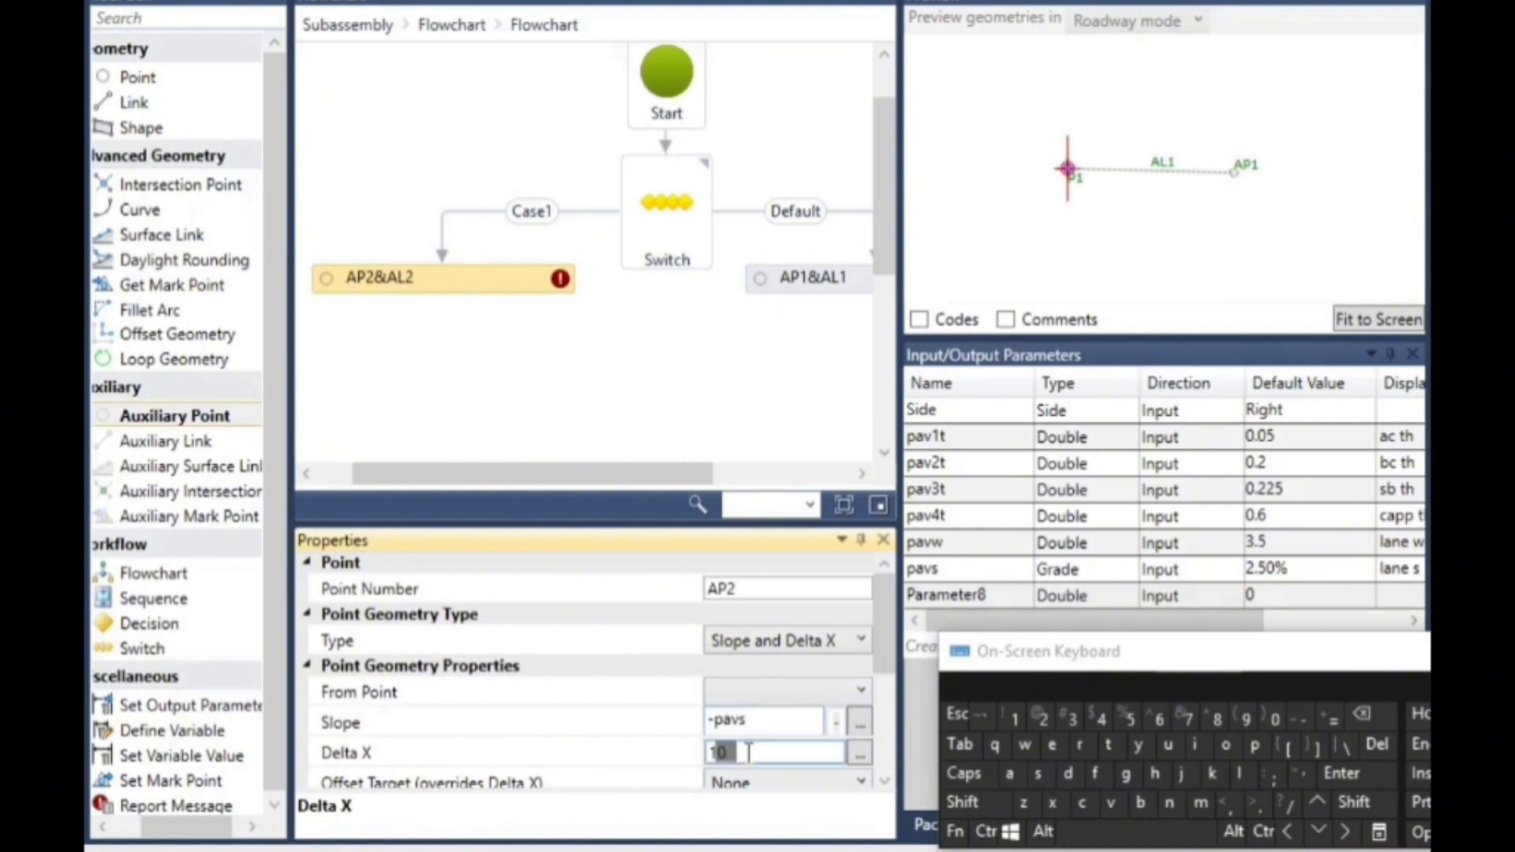
left_click(884, 781)
scroll(887, 797, "down", 3)
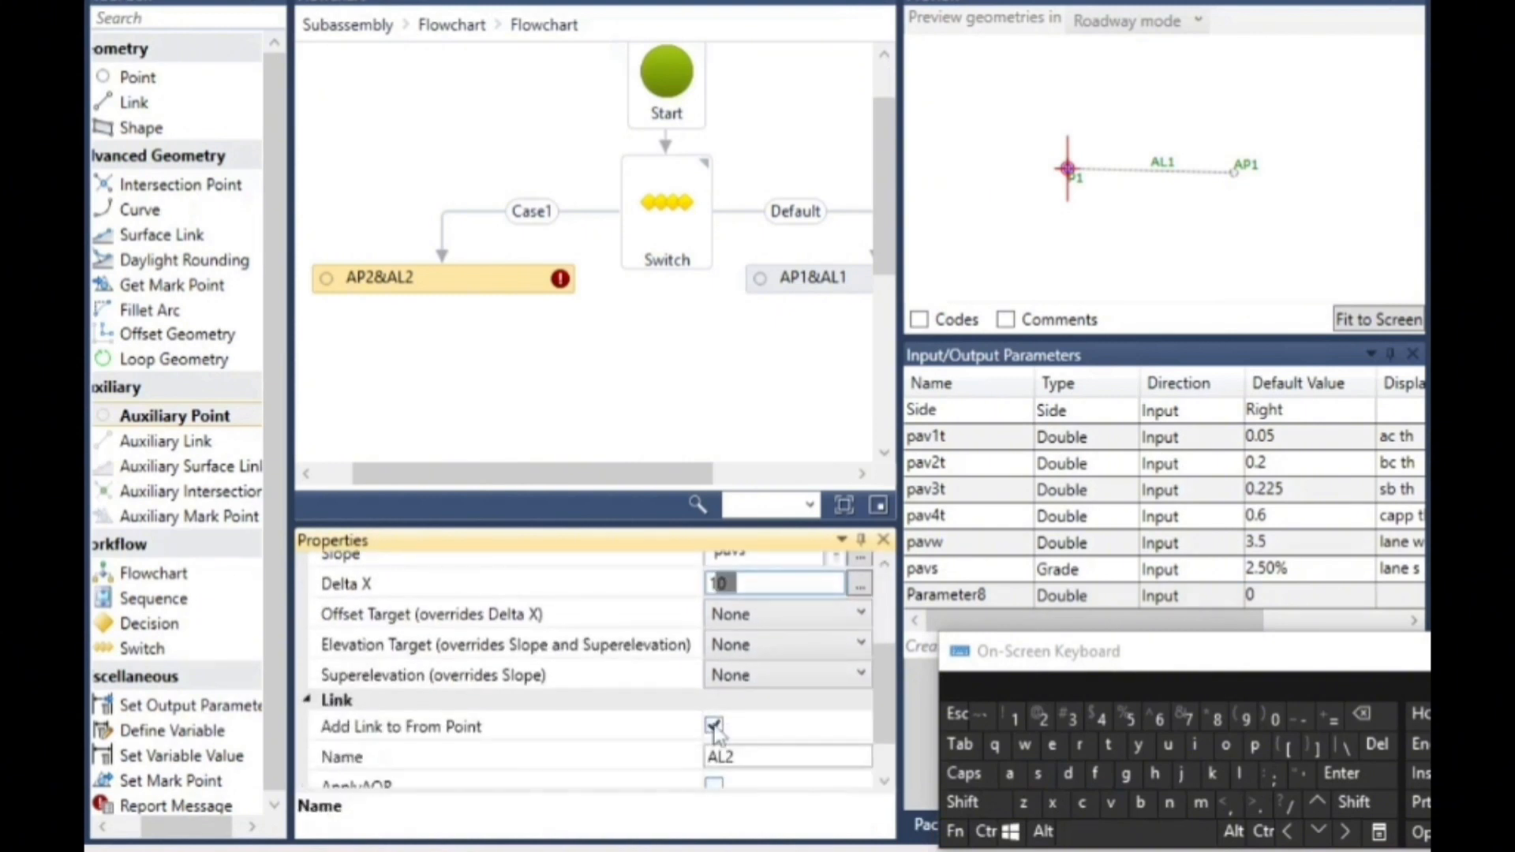
left_click(986, 255)
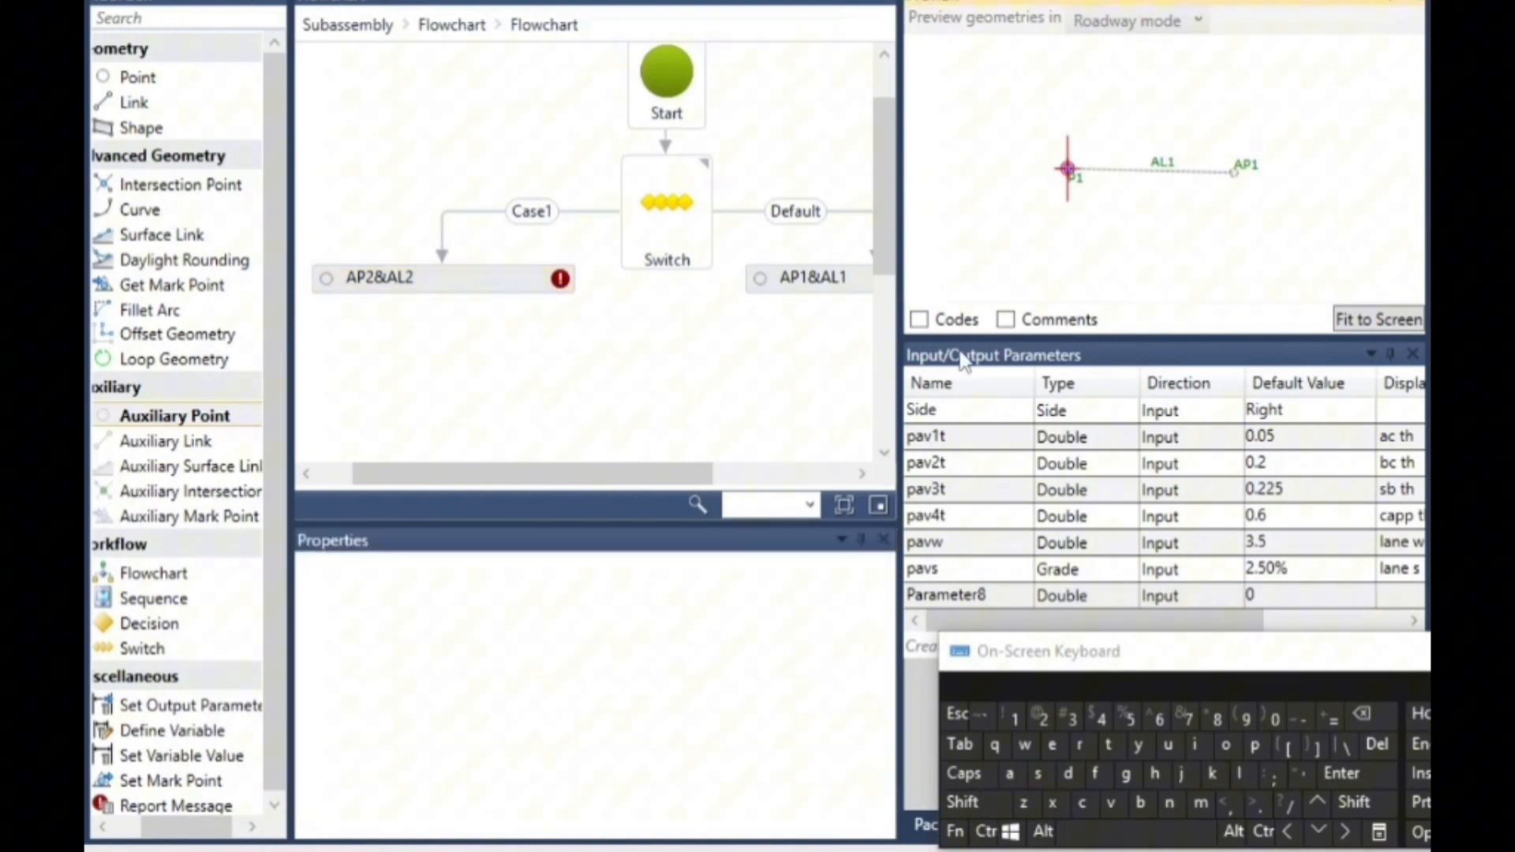
- Base auxiliary point AP2 on From Point P1
left_click(523, 280)
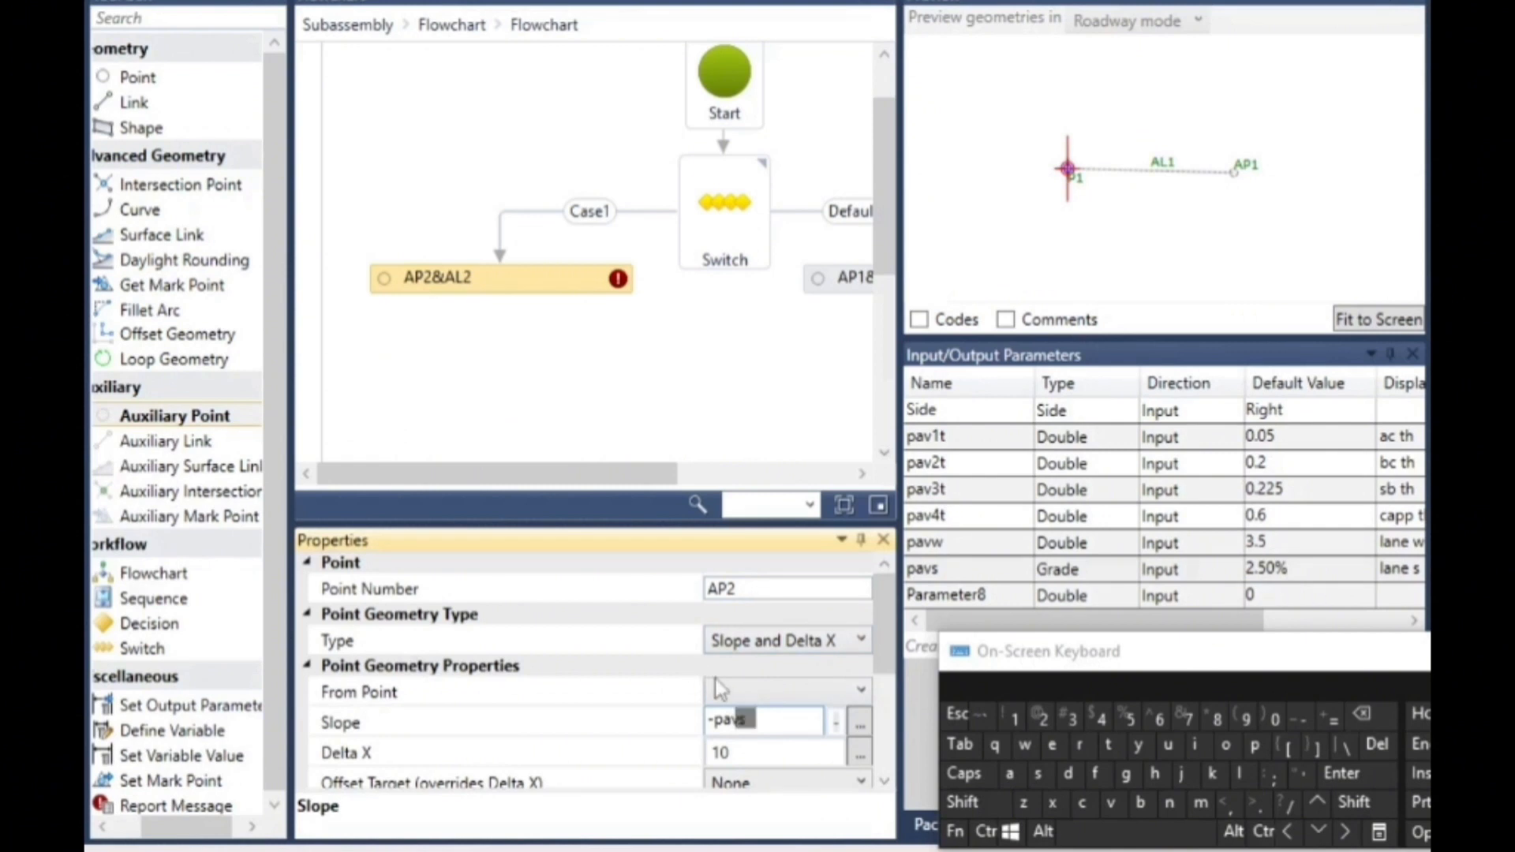
left_click(798, 692)
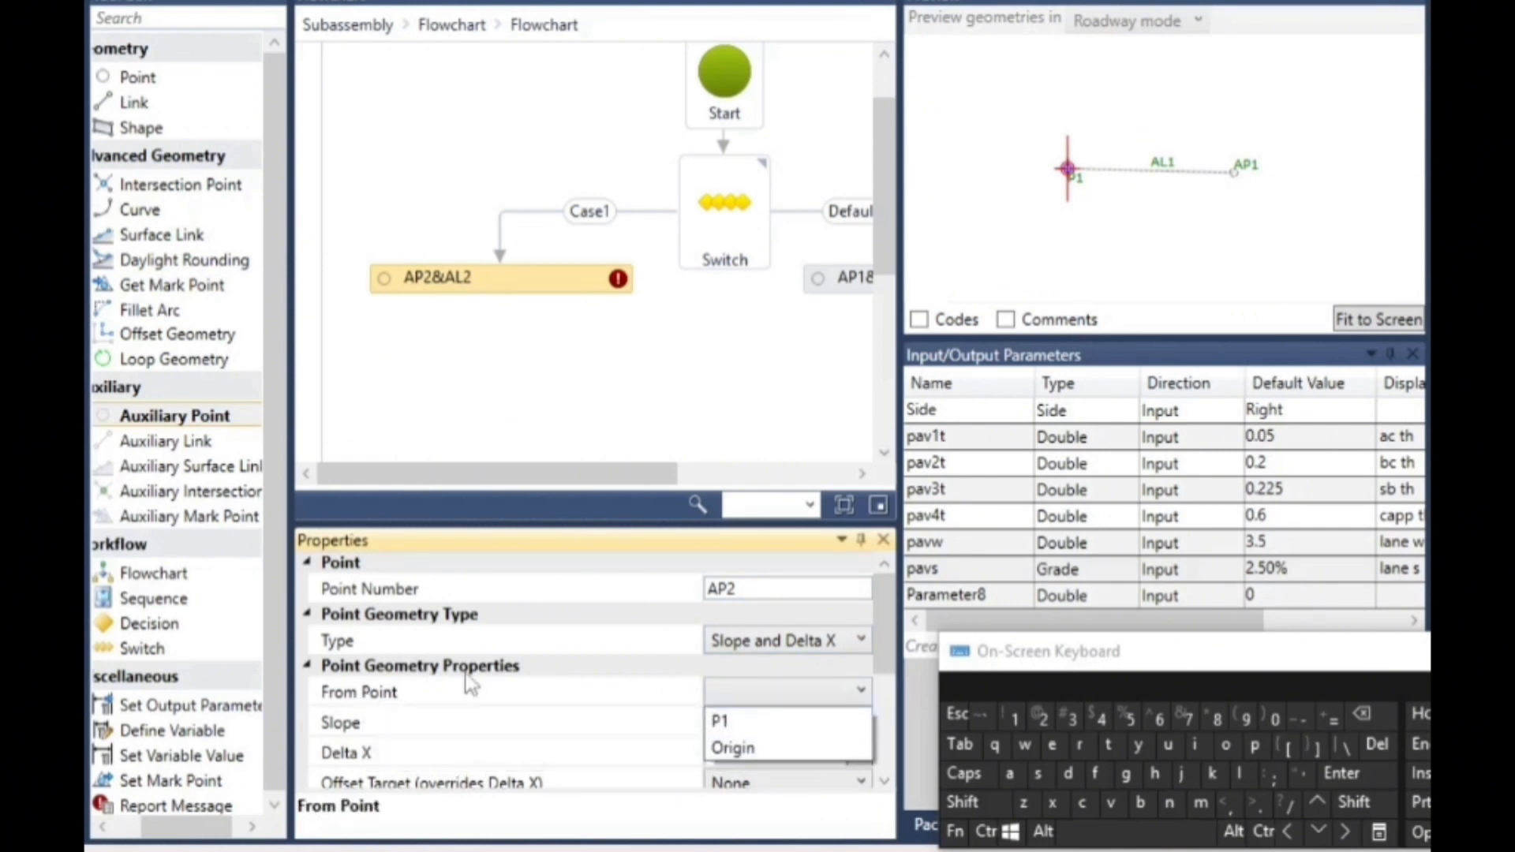
left_click(720, 721)
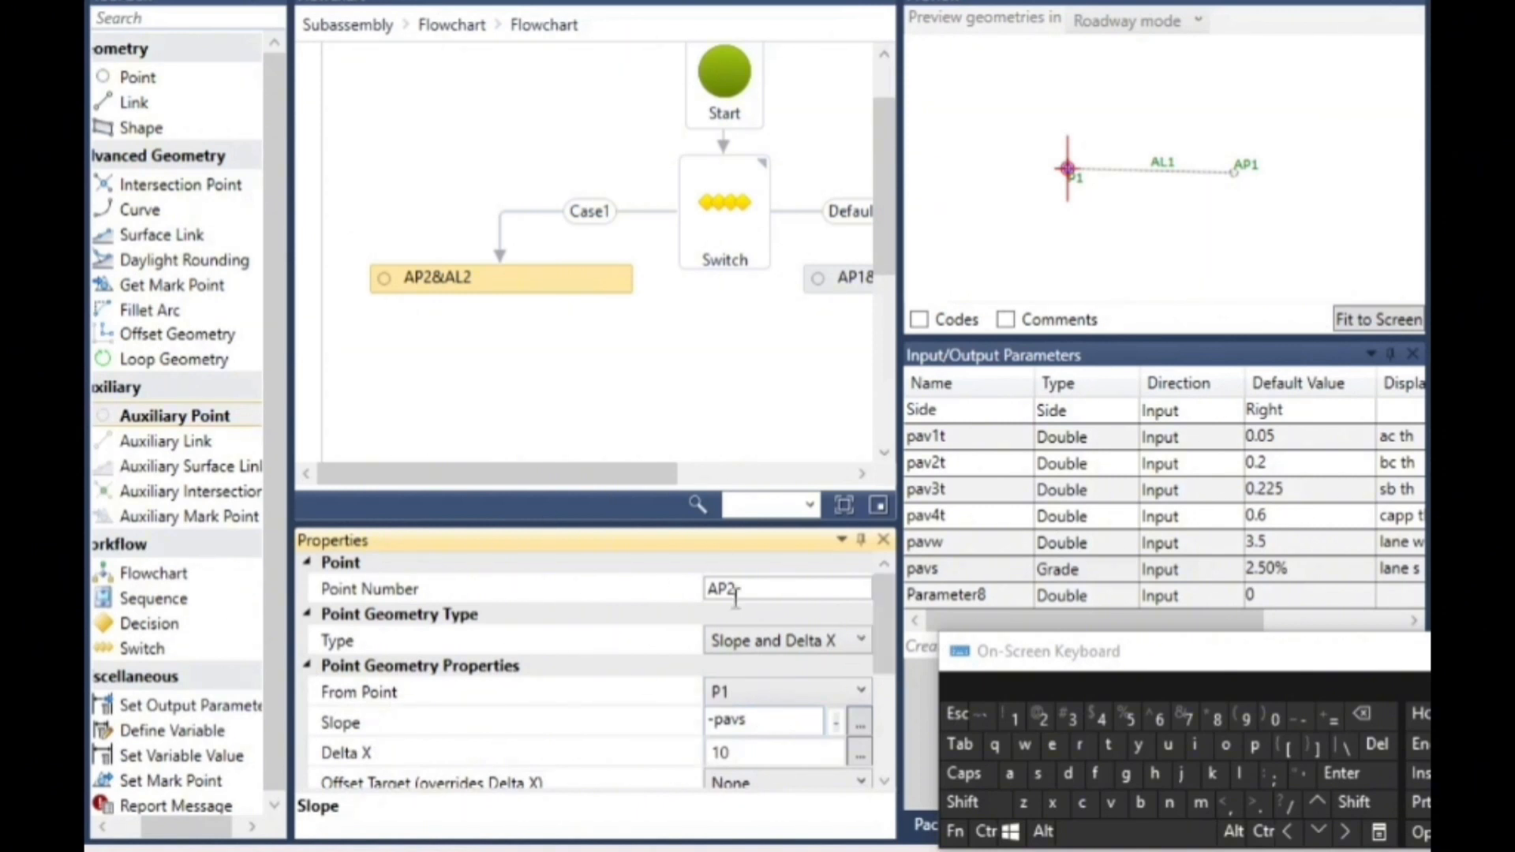
left_click(610, 377)
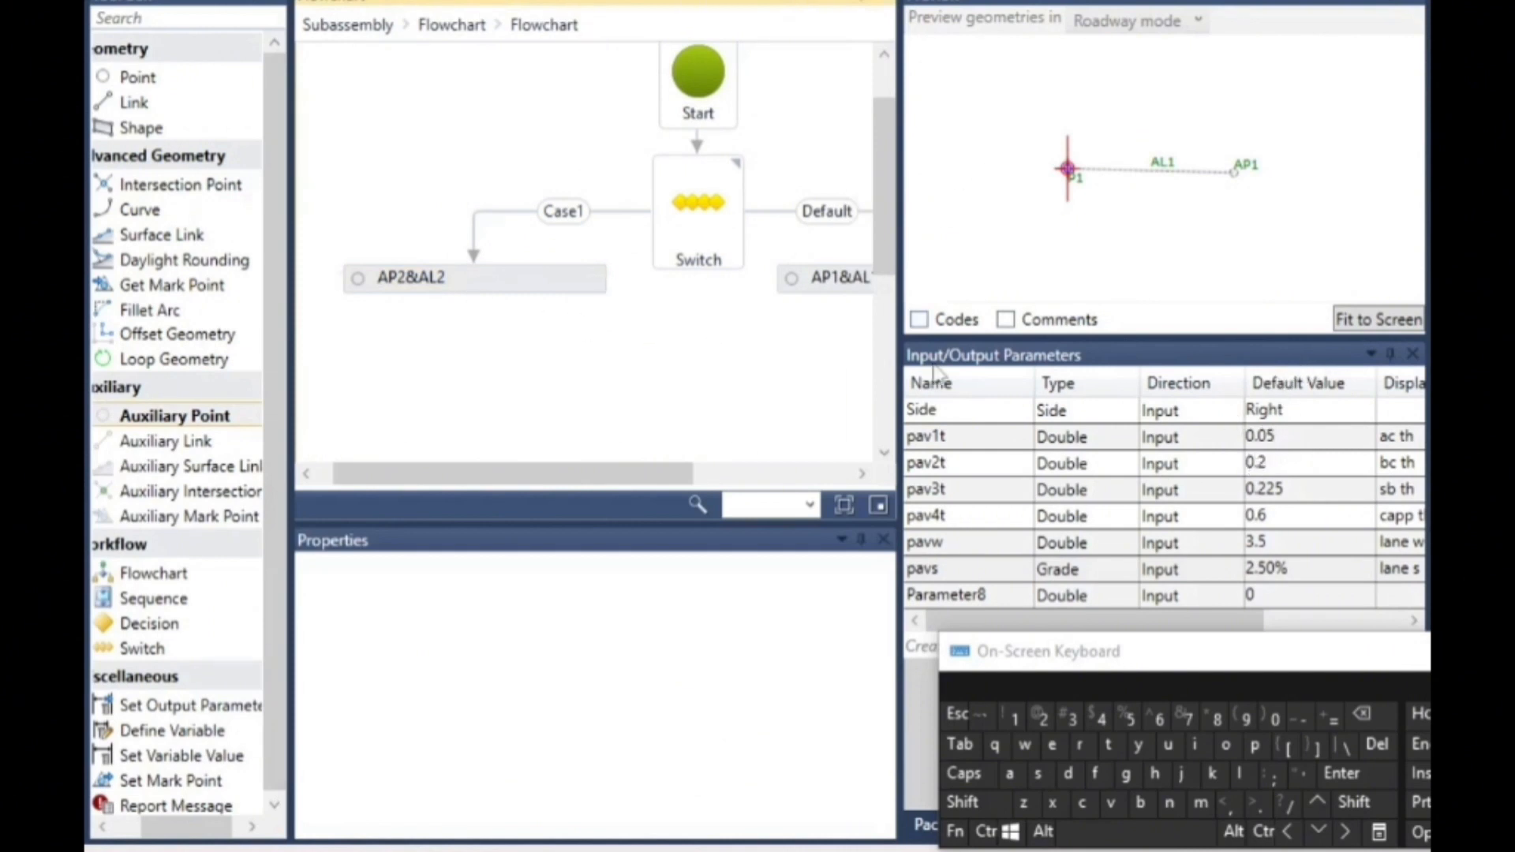
- Turn off the default-case option for the connector from the Switch to AP1&AL1
left_click_drag(657, 471, 730, 474)
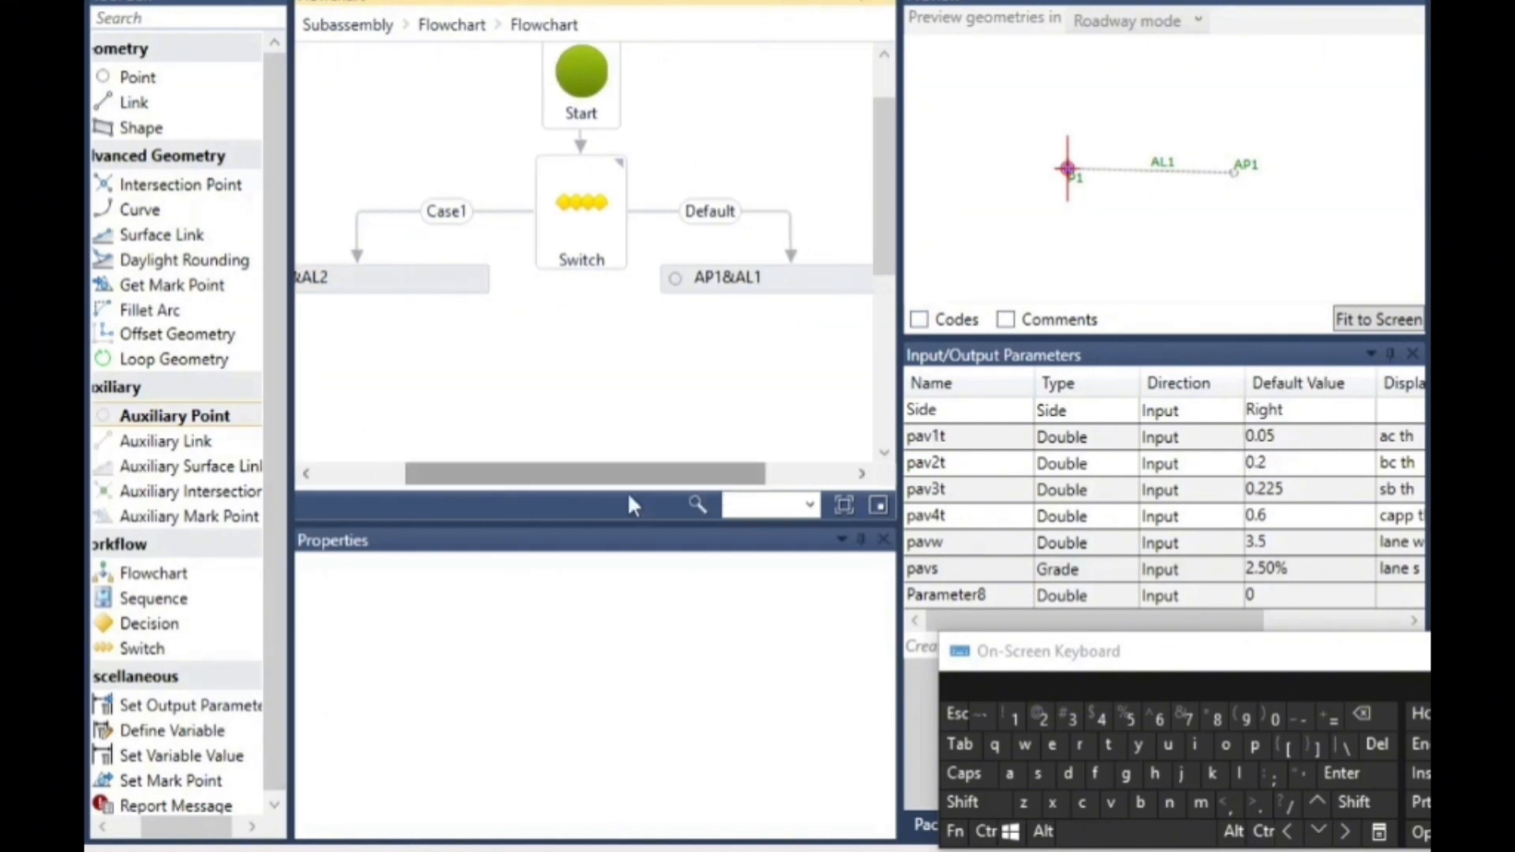
left_click(565, 224)
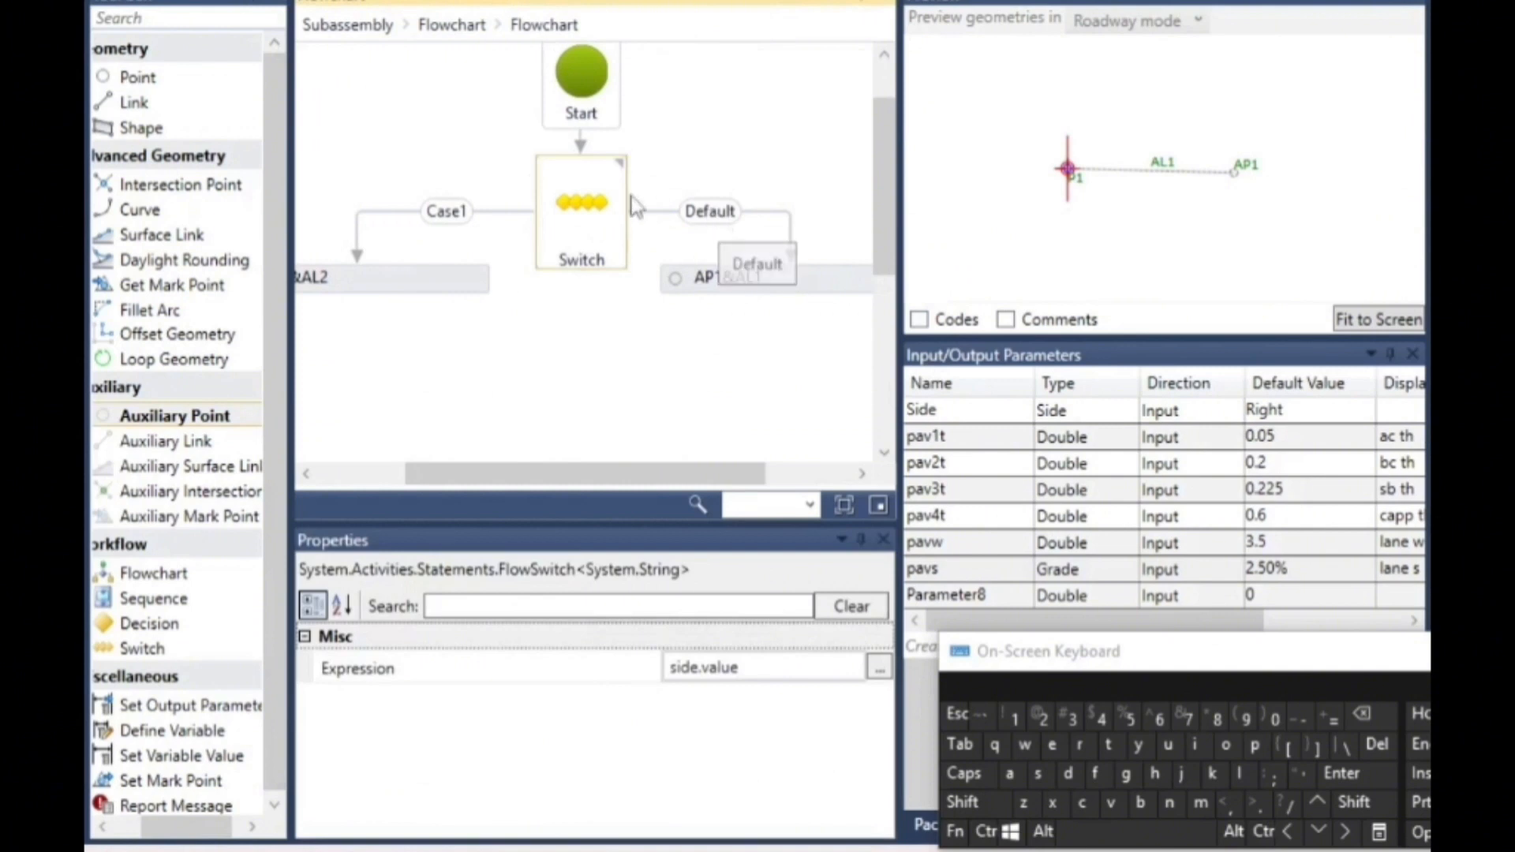
left_click(714, 214)
left_click(593, 231)
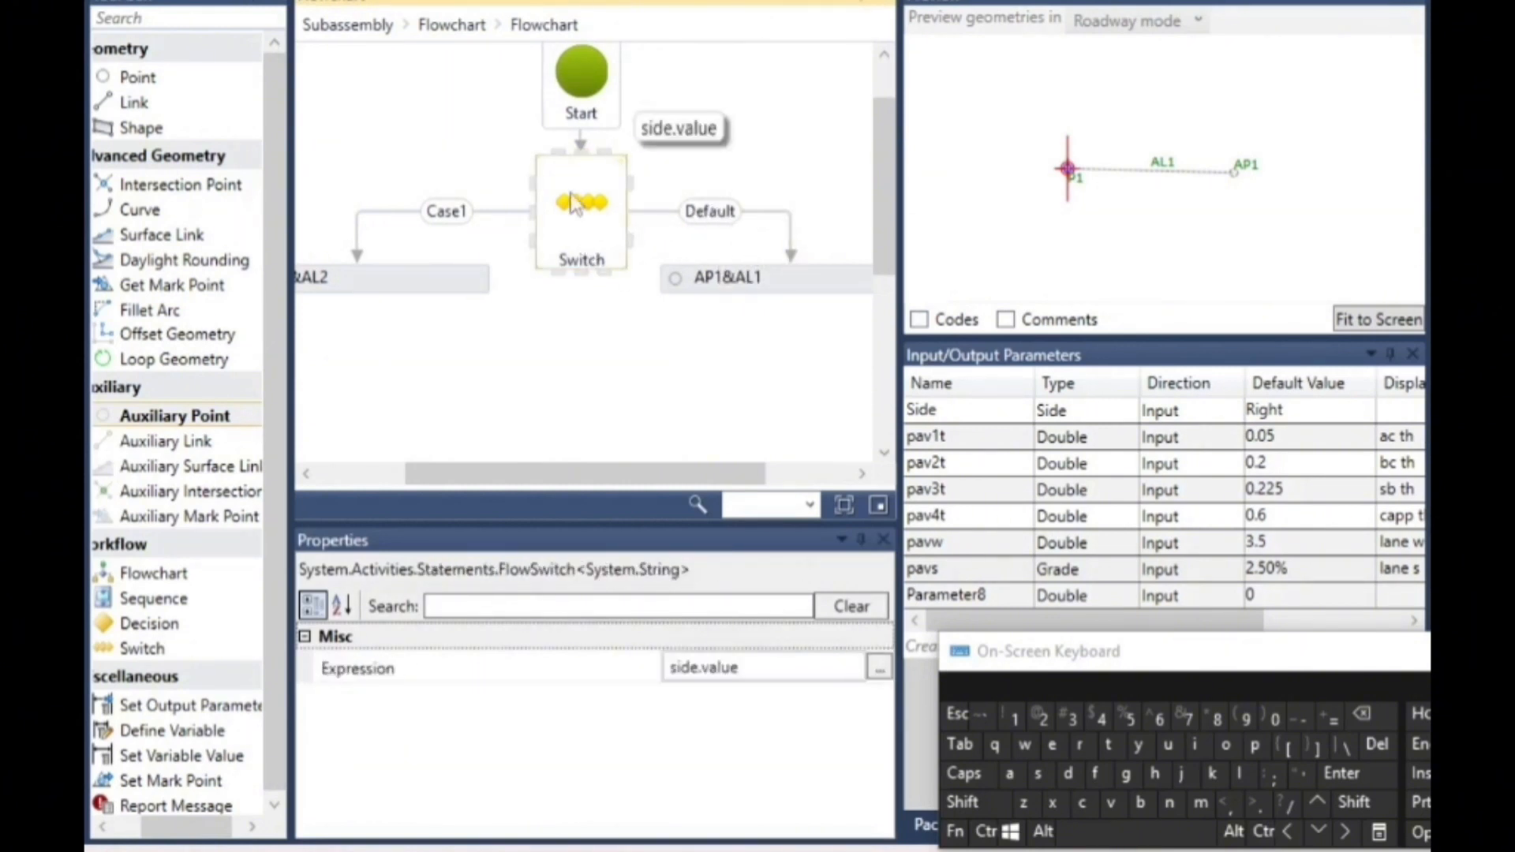
left_click(720, 217)
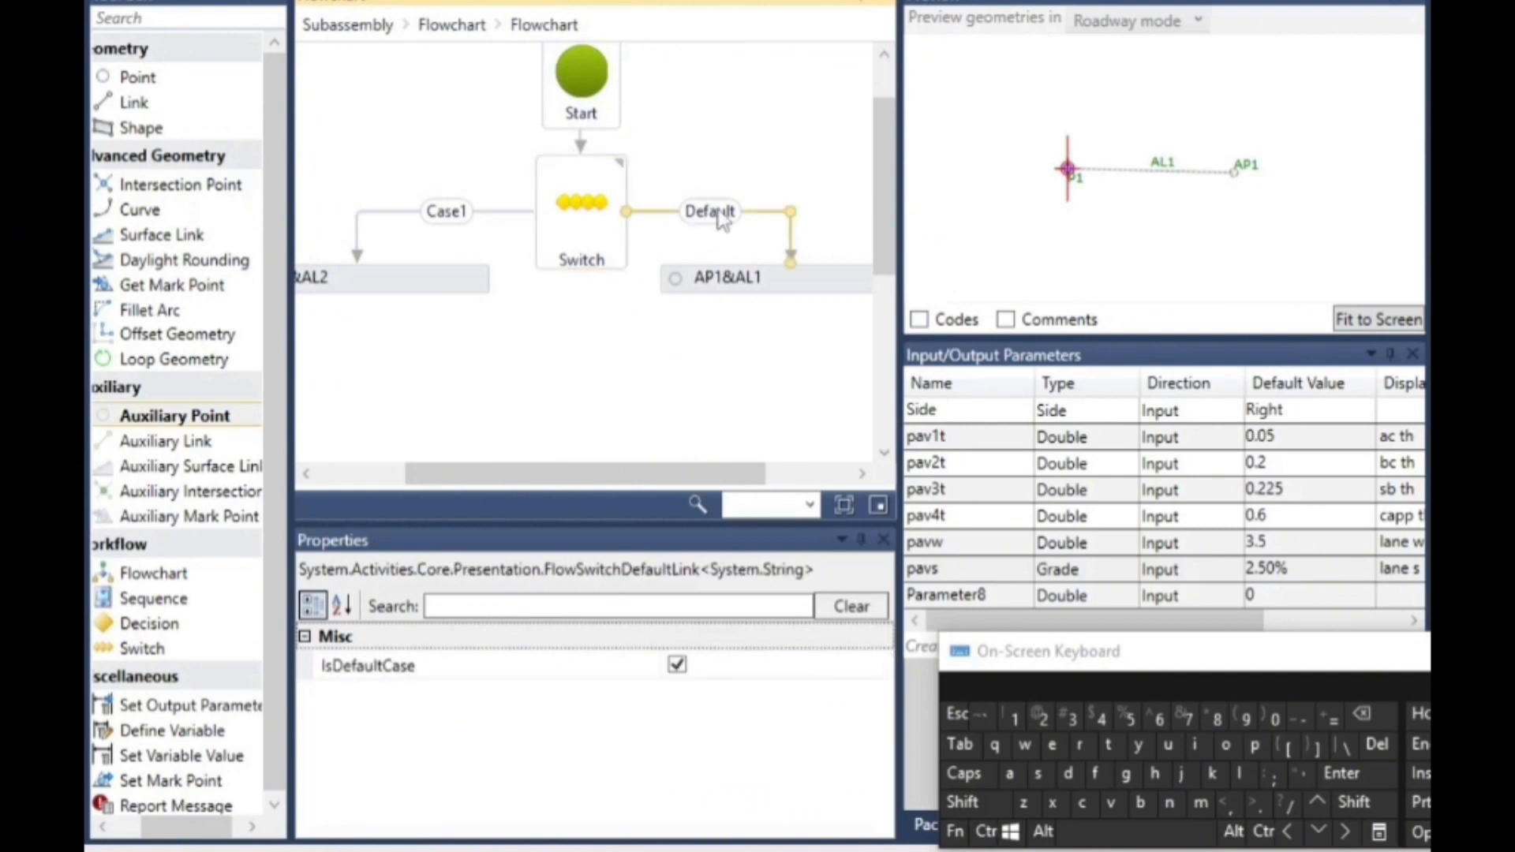
left_click(683, 670)
- Set the case of the connector leading to AP1&AL1 to Right
left_click(693, 668)
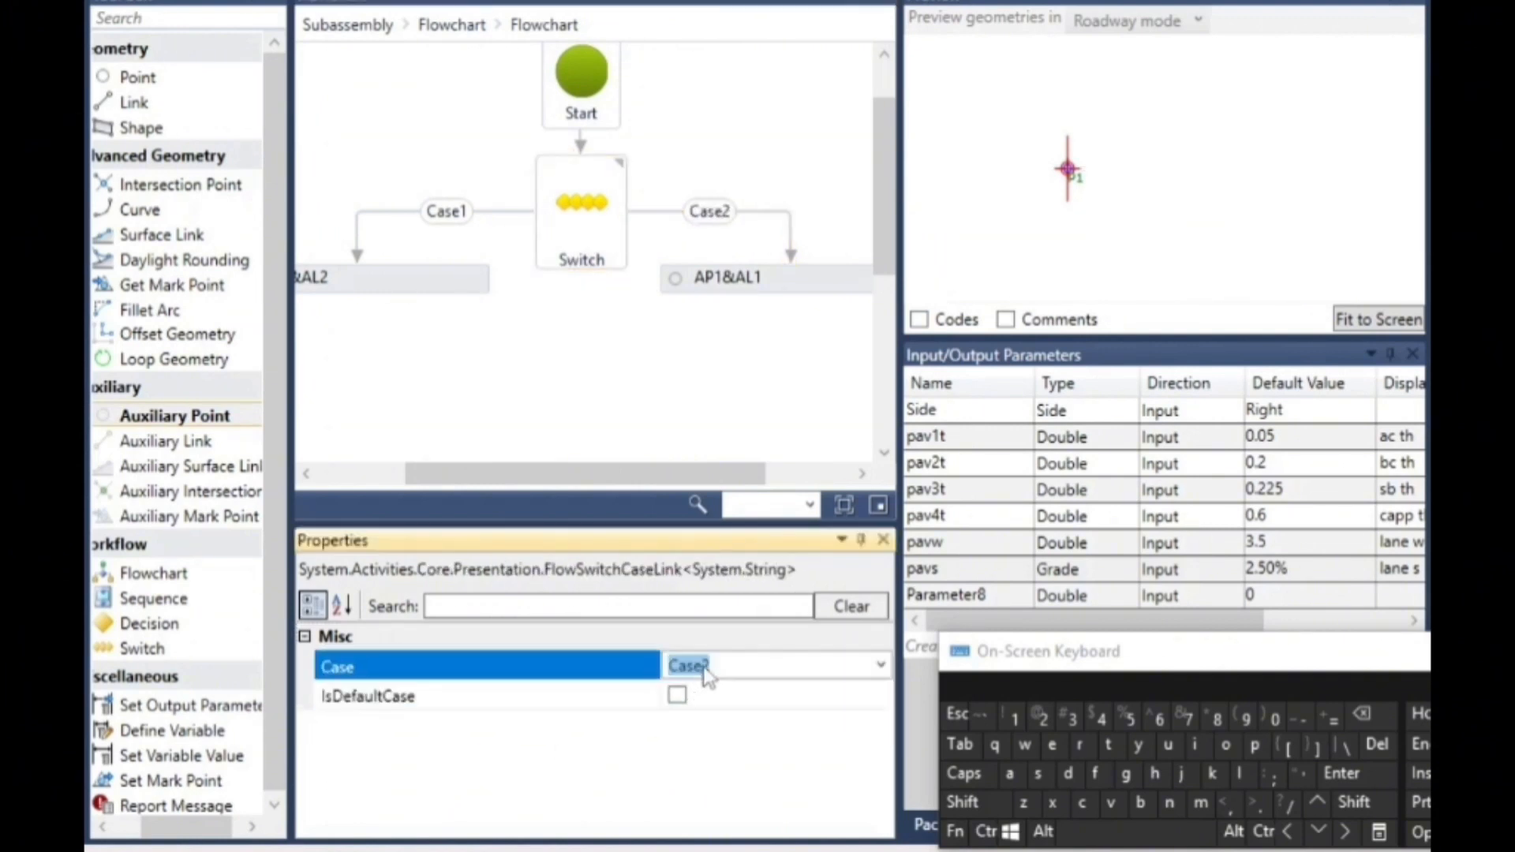
left_click(1363, 801)
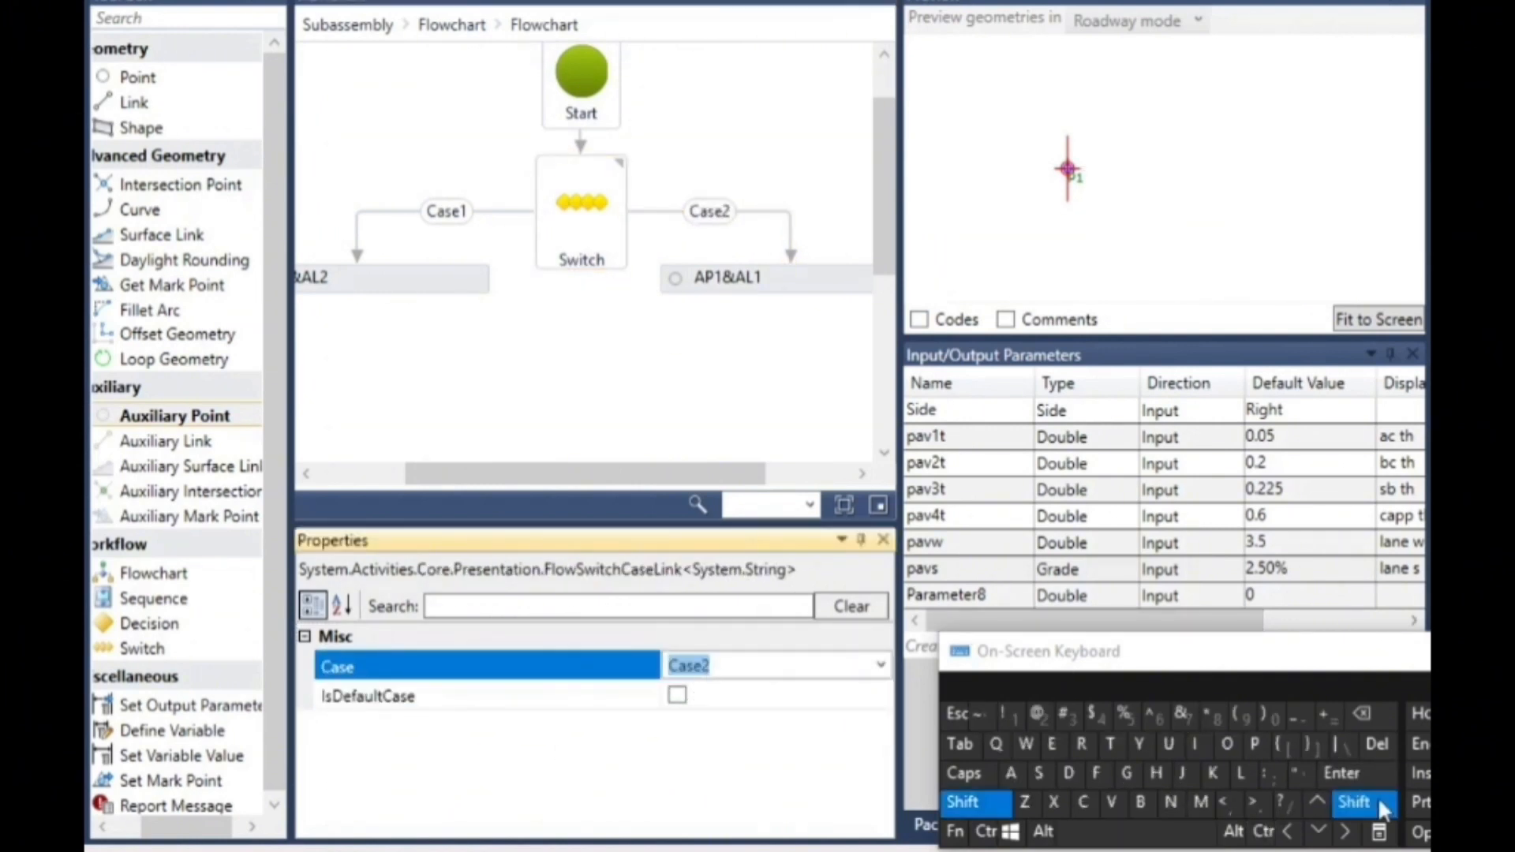
left_click(1081, 744)
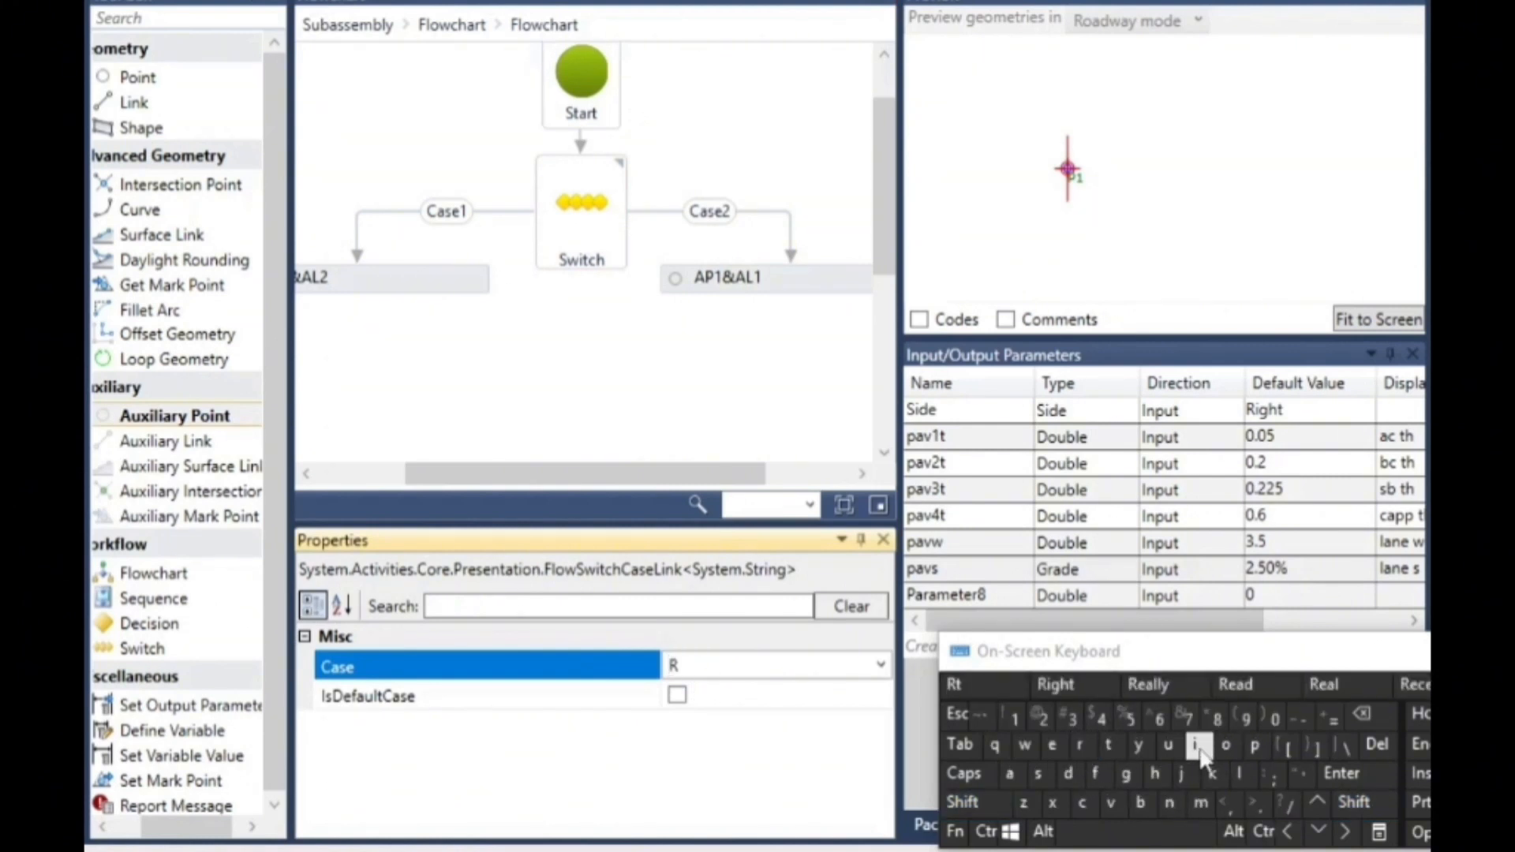
left_click(1195, 744)
left_click(1126, 775)
left_click(1154, 774)
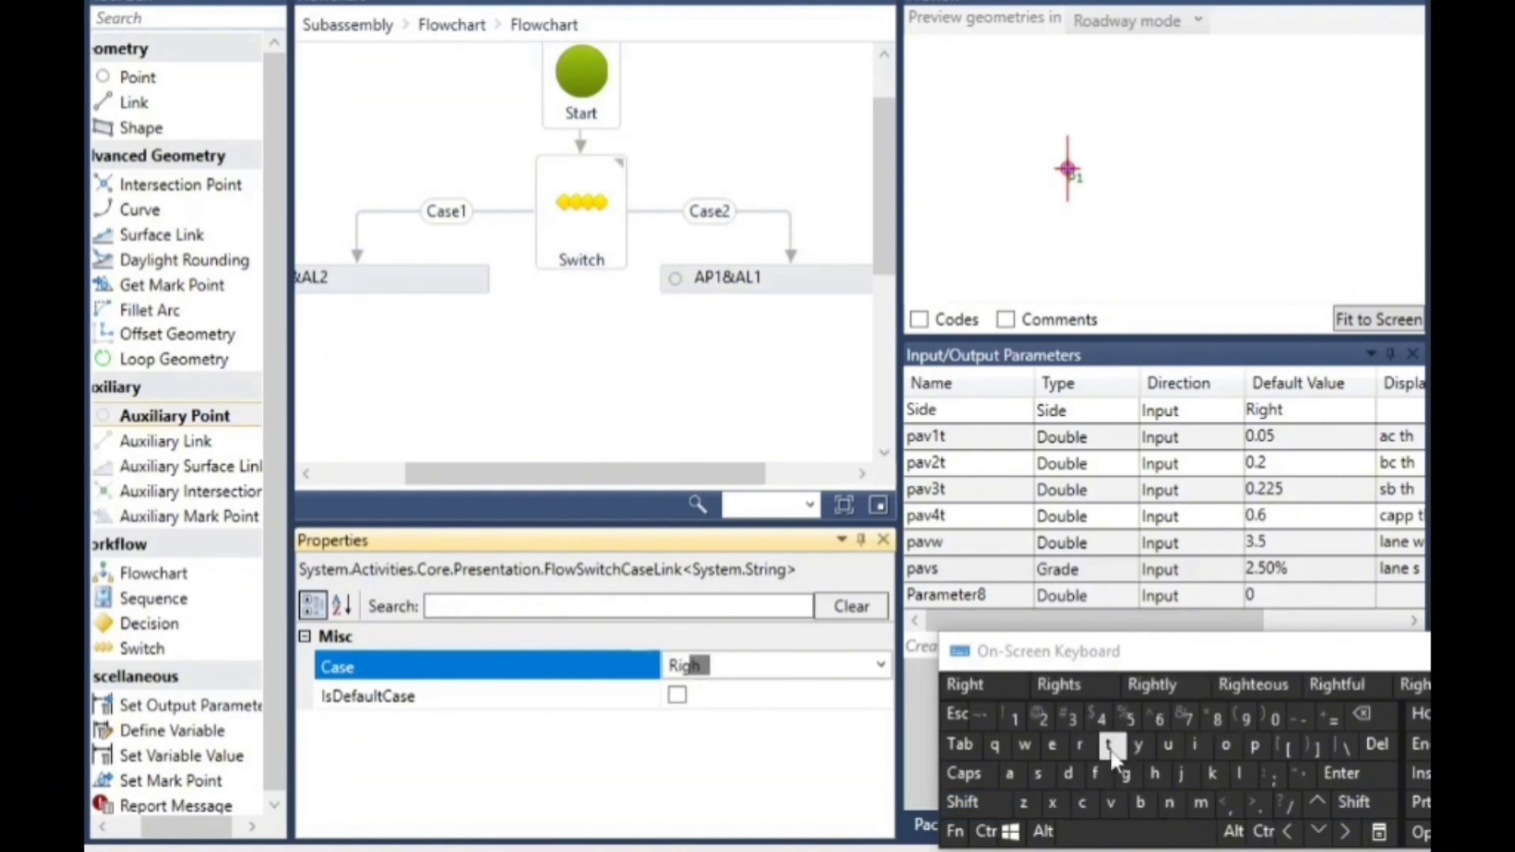
left_click(1108, 744)
left_click(665, 351)
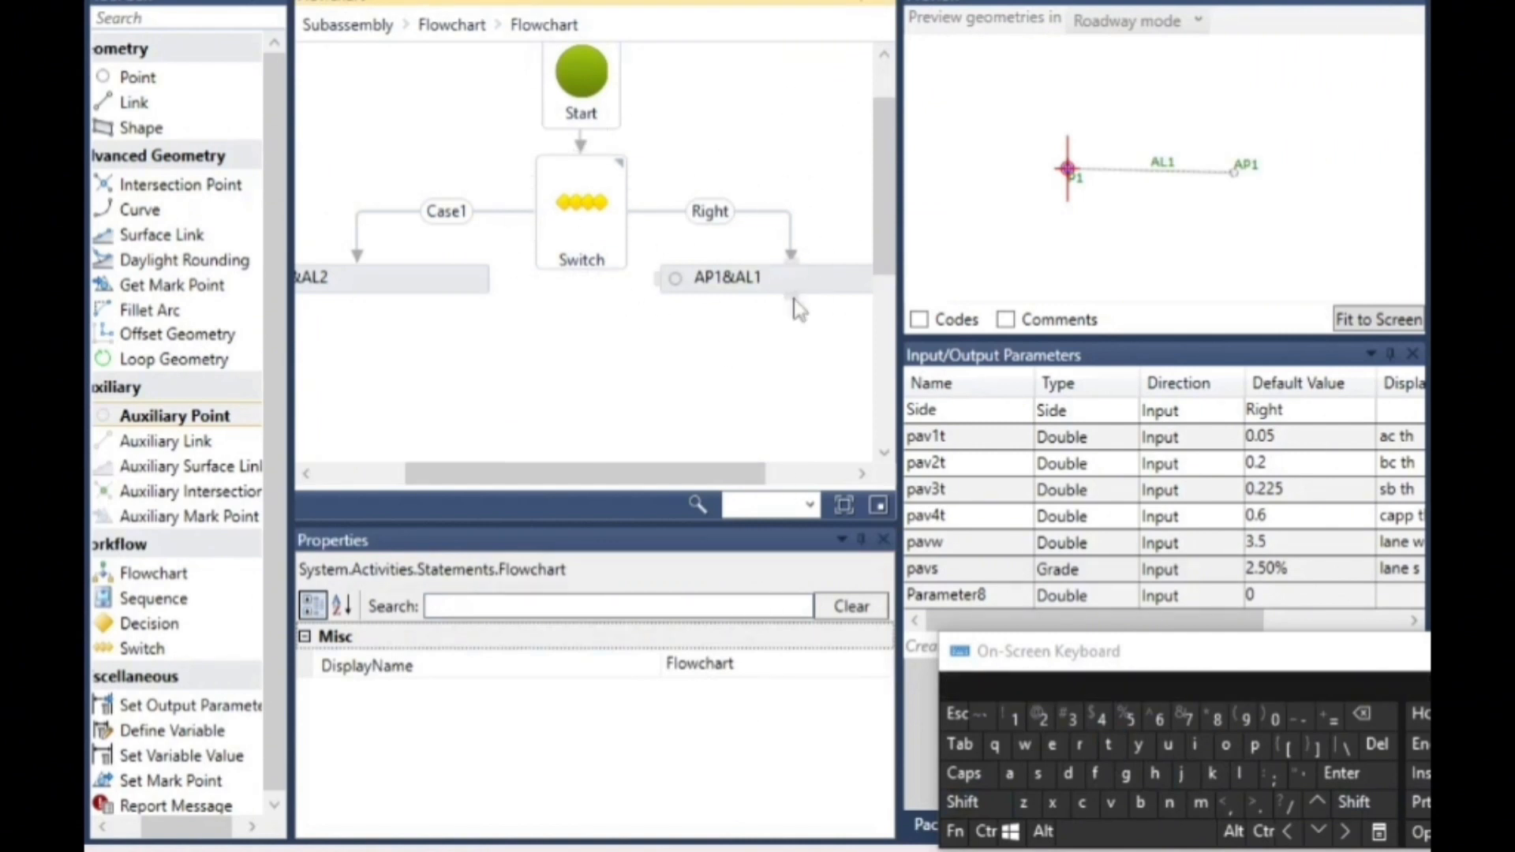
- Set the case of the connector from the Switch to AP2&AL2 to Left
left_click(461, 212)
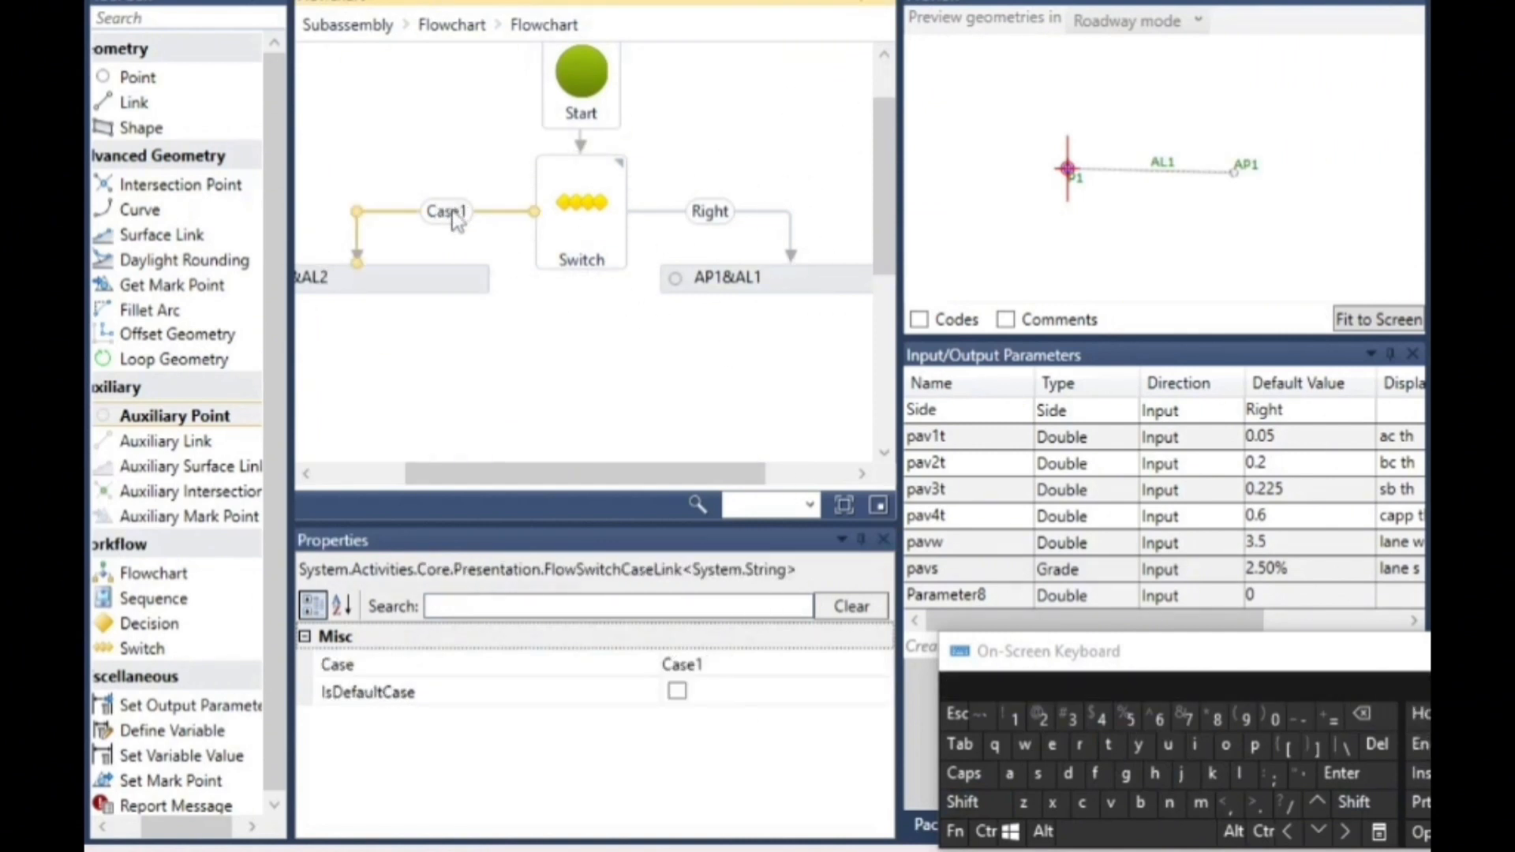
left_click(723, 672)
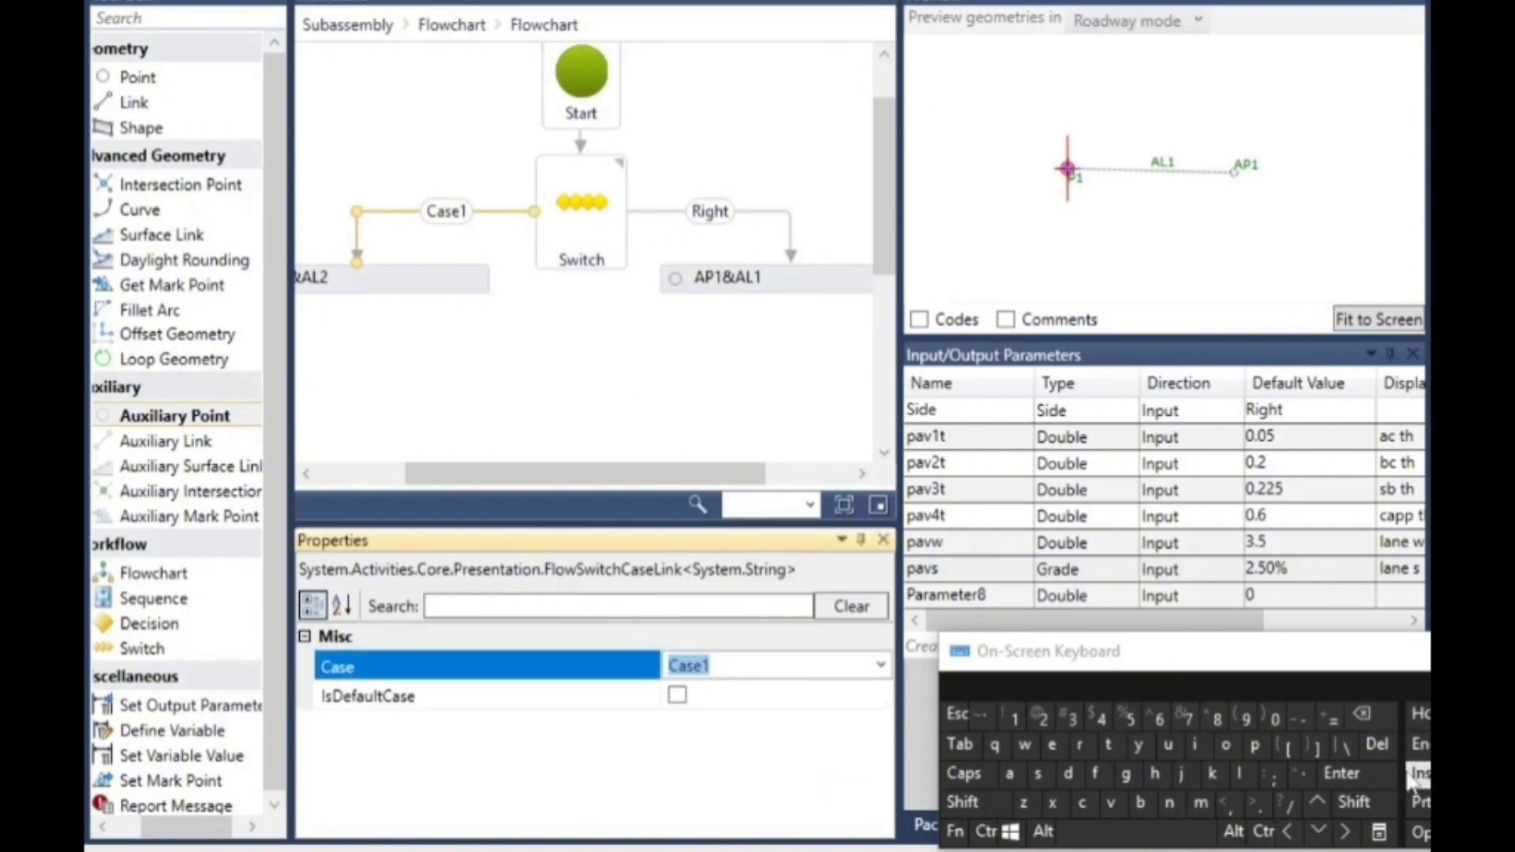
left_click(1354, 801)
left_click(1241, 776)
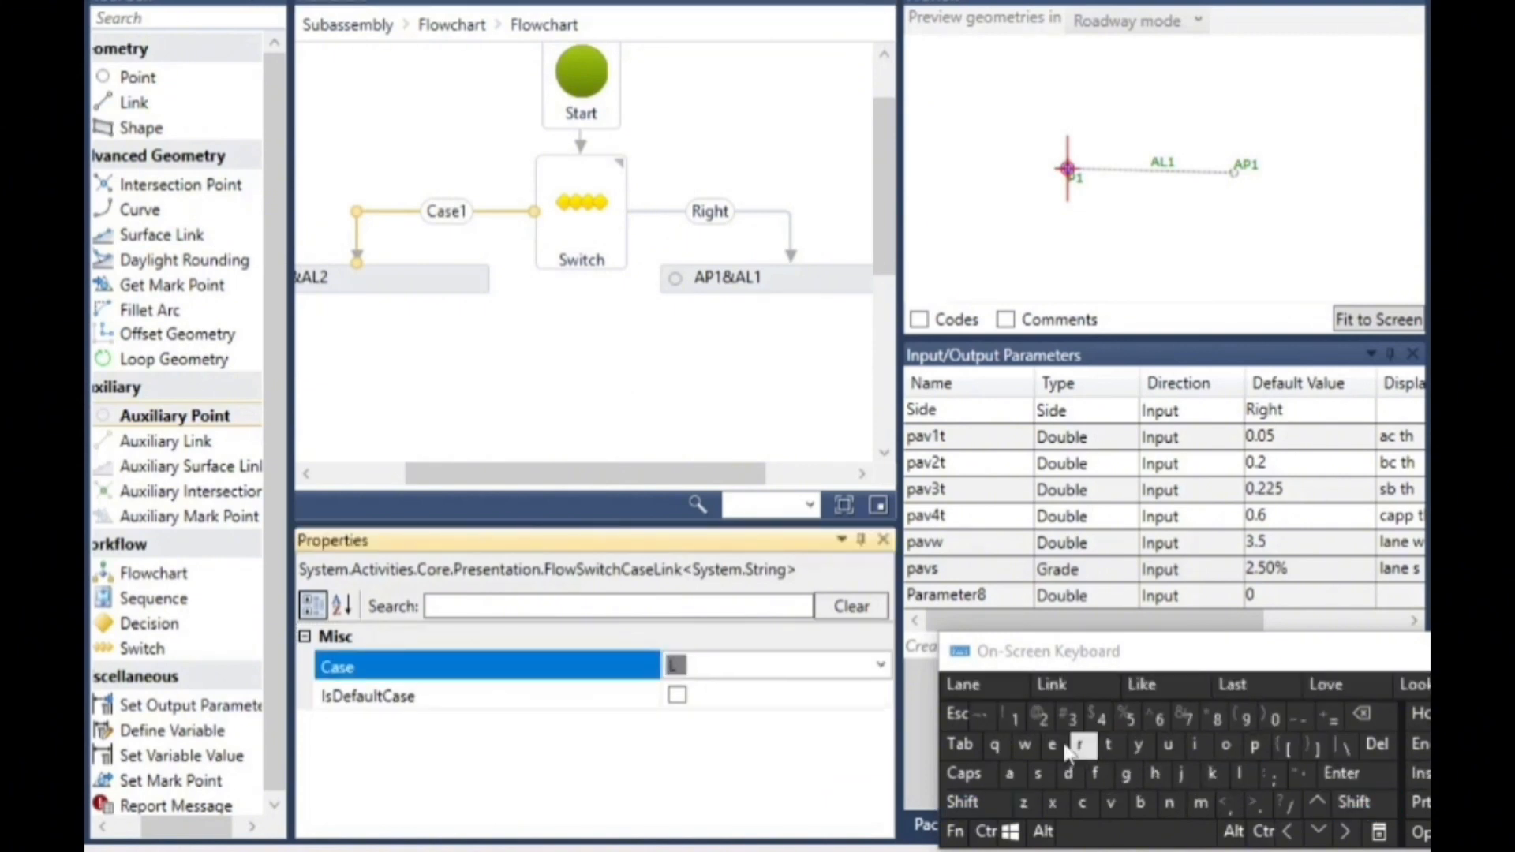
left_click(1052, 744)
left_click(1096, 774)
left_click(1110, 755)
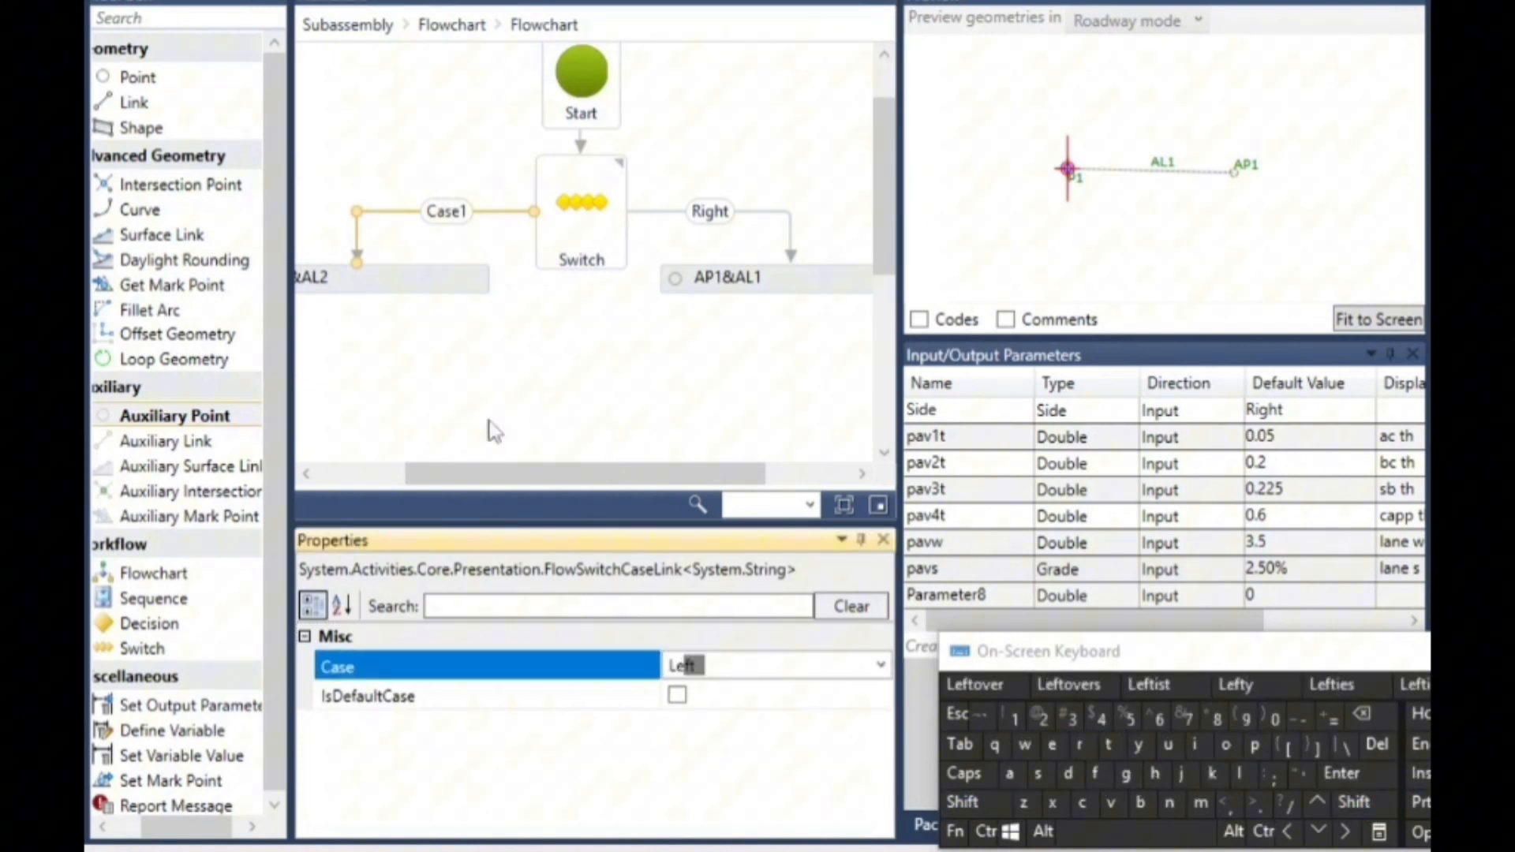
left_click(560, 396)
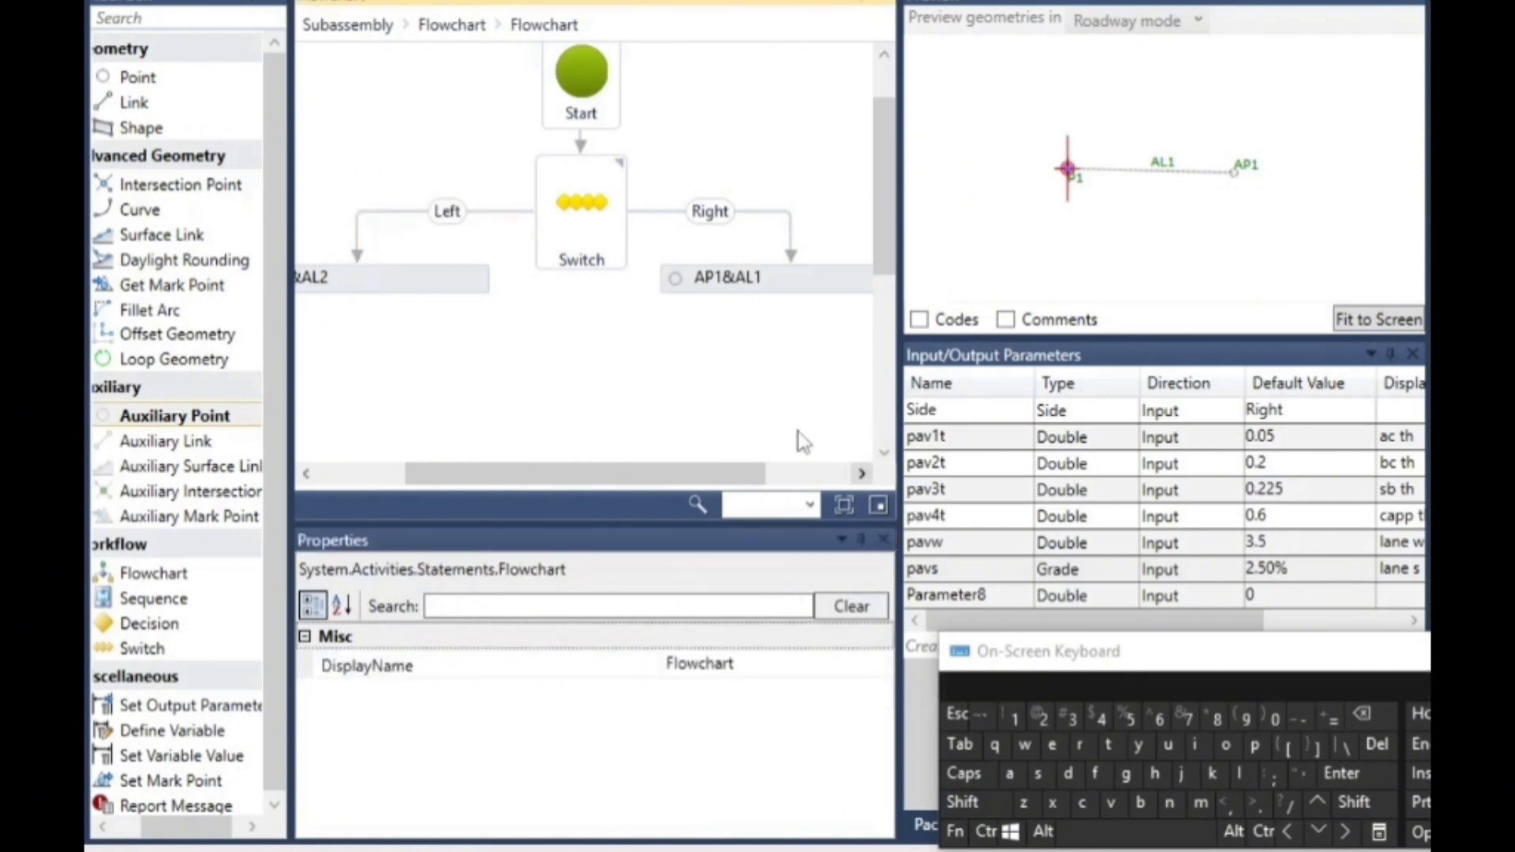
- Set the superelevation override of AP1&AL1 on the Right branch to Right Outside Lane Slope
scroll(798, 392, "down", 3)
scroll(722, 325, "up", 3)
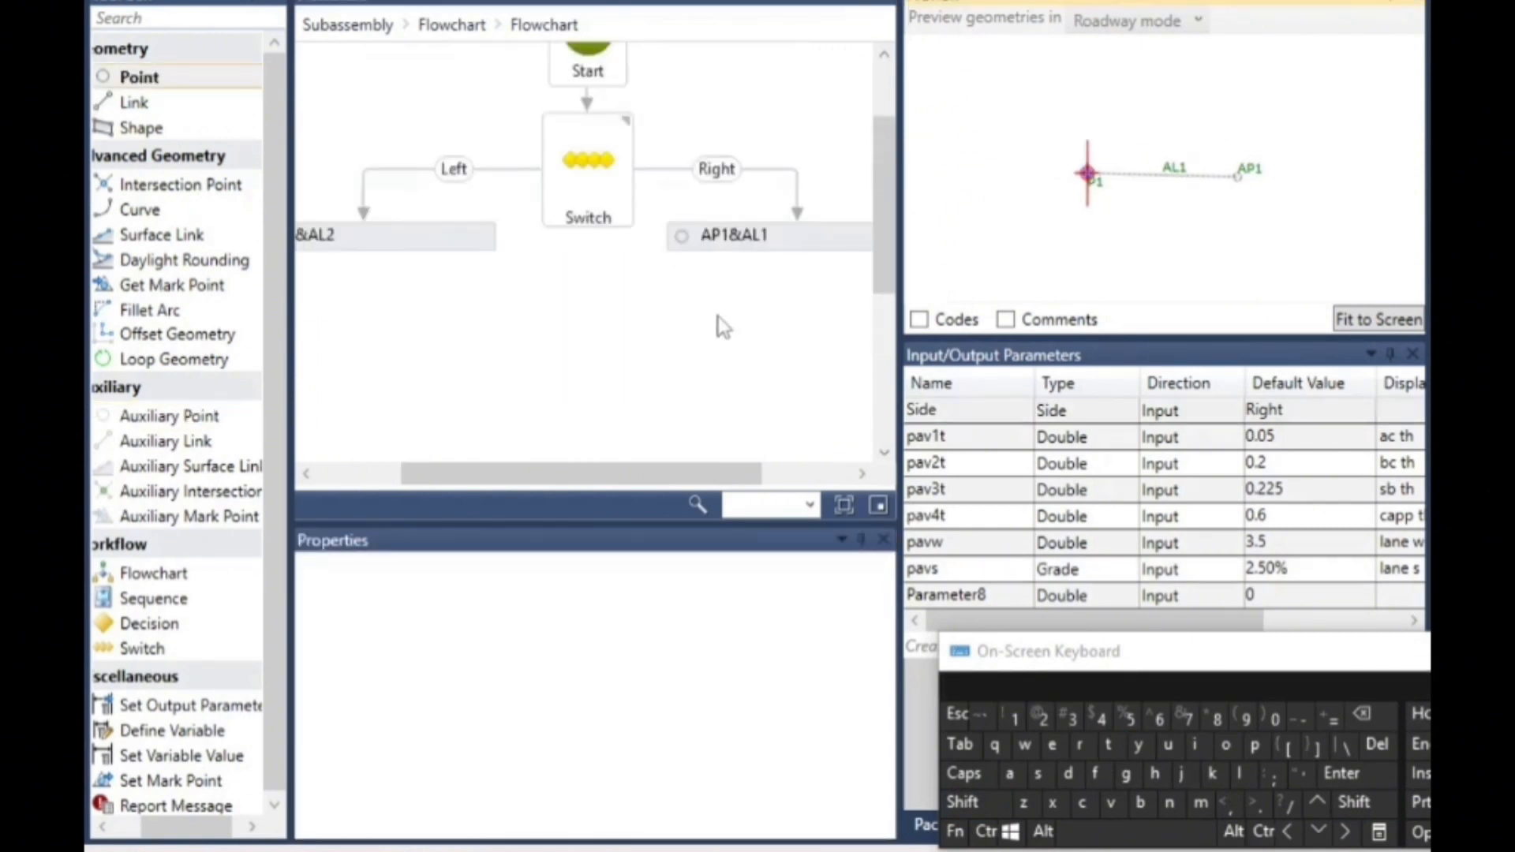
left_click(740, 239)
left_click(883, 781)
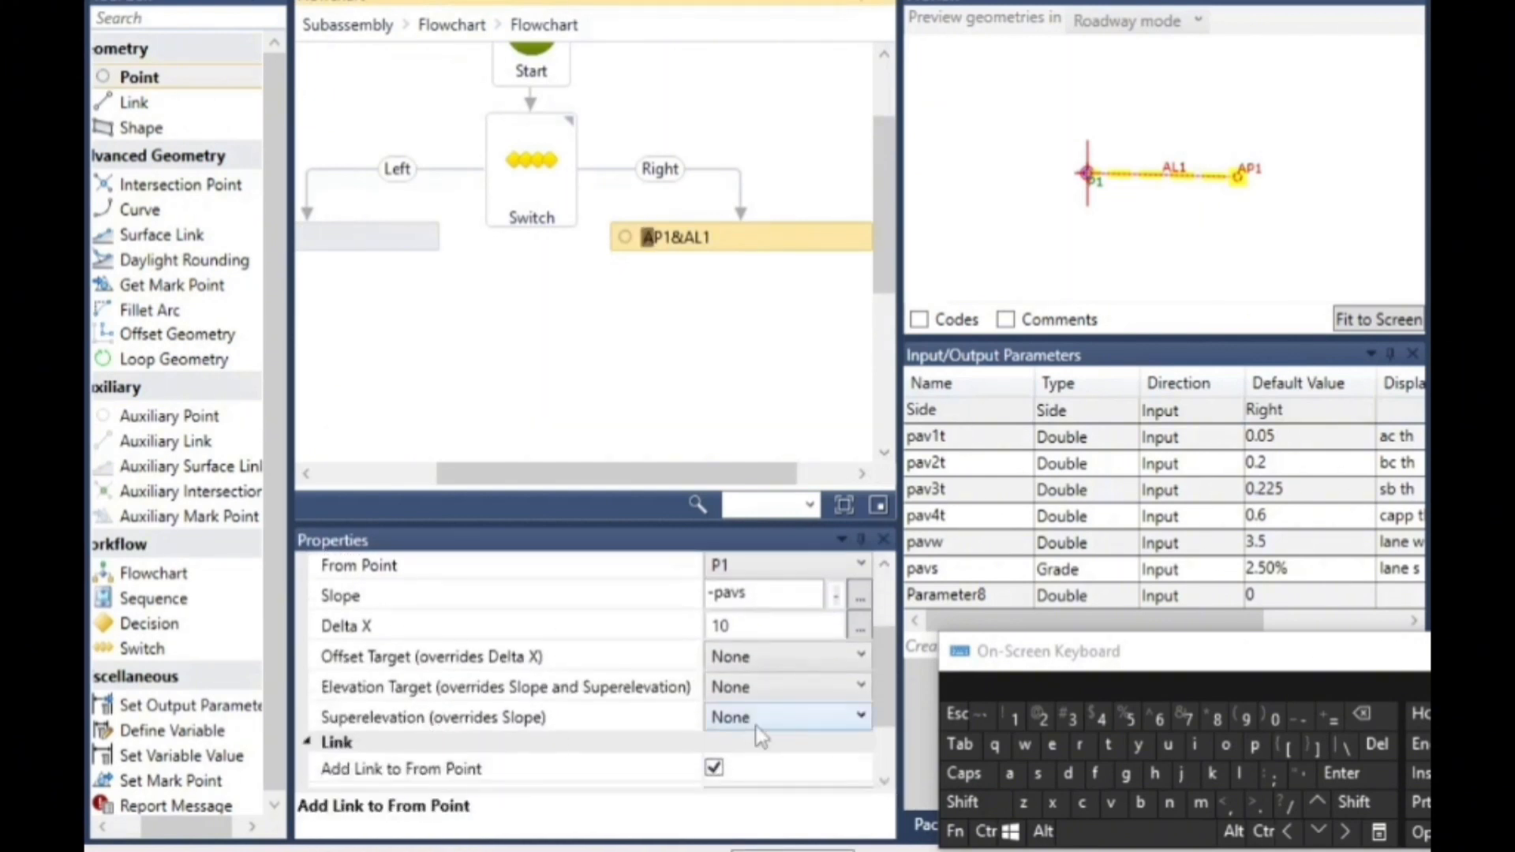
left_click(758, 720)
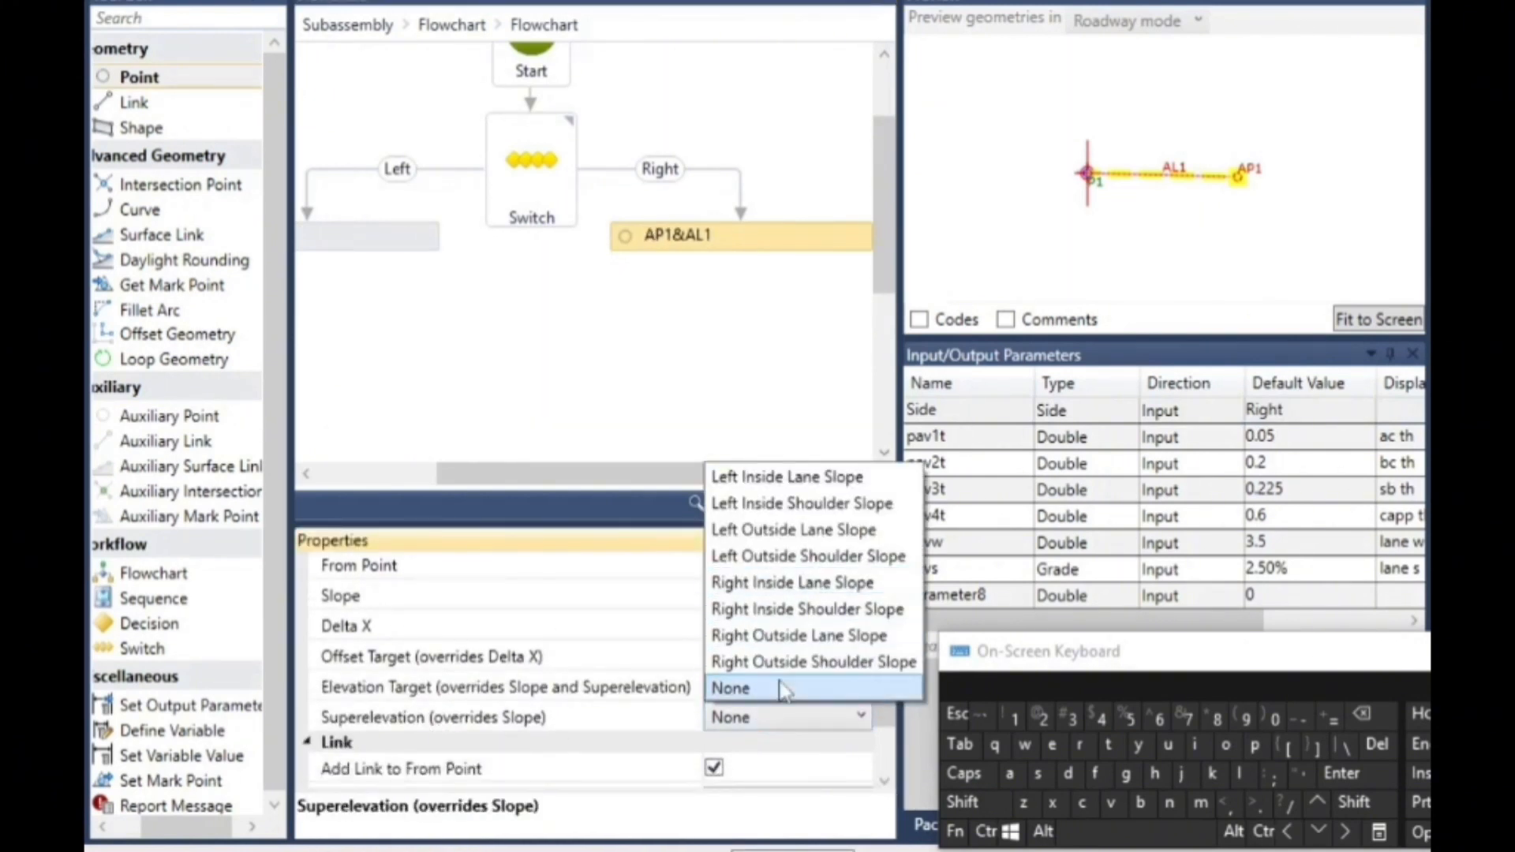
left_click(876, 633)
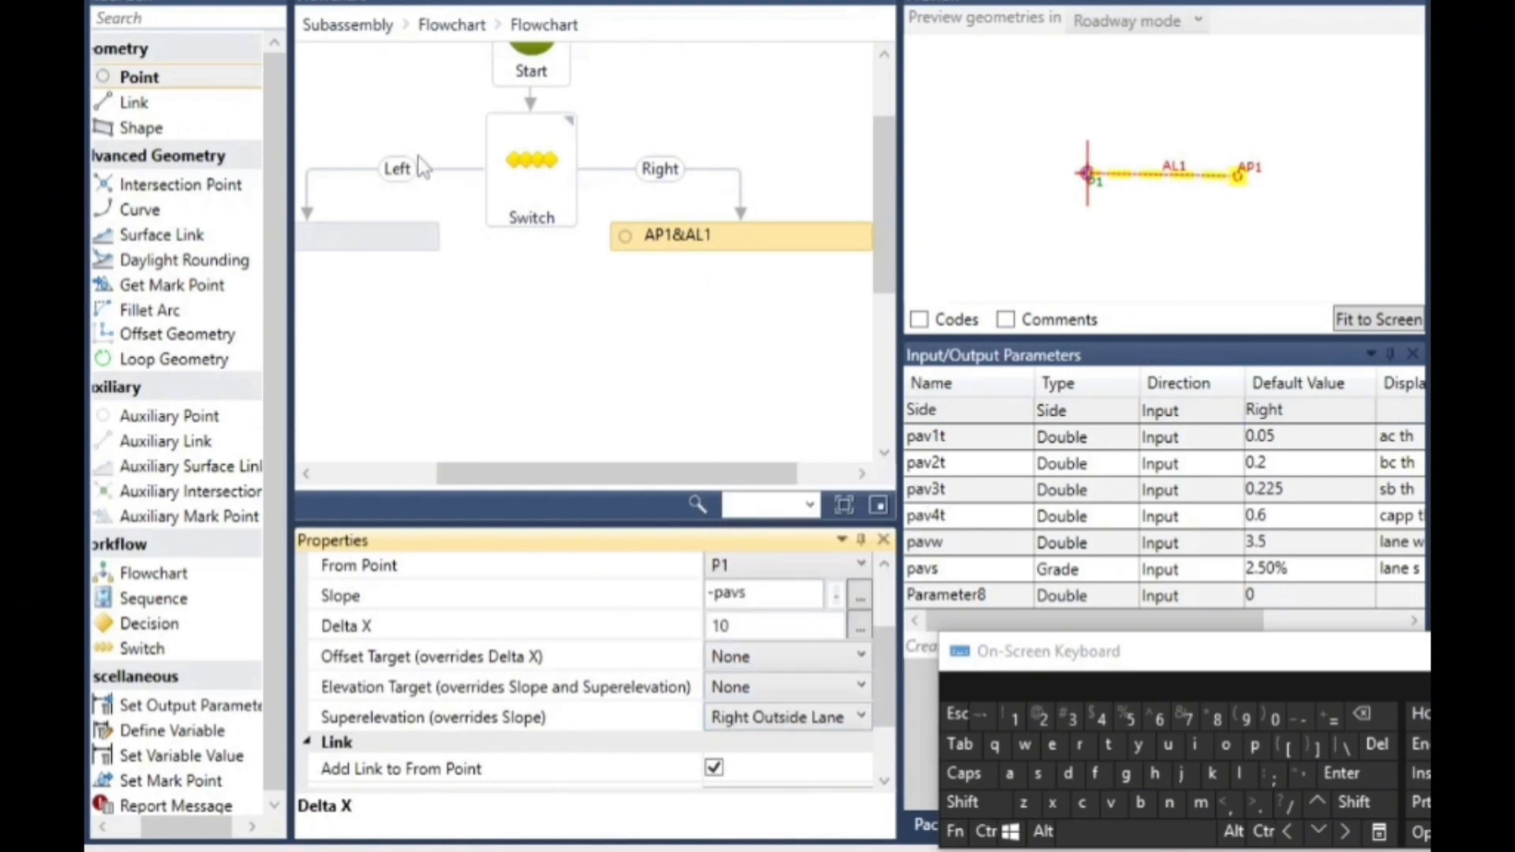
left_click(694, 454)
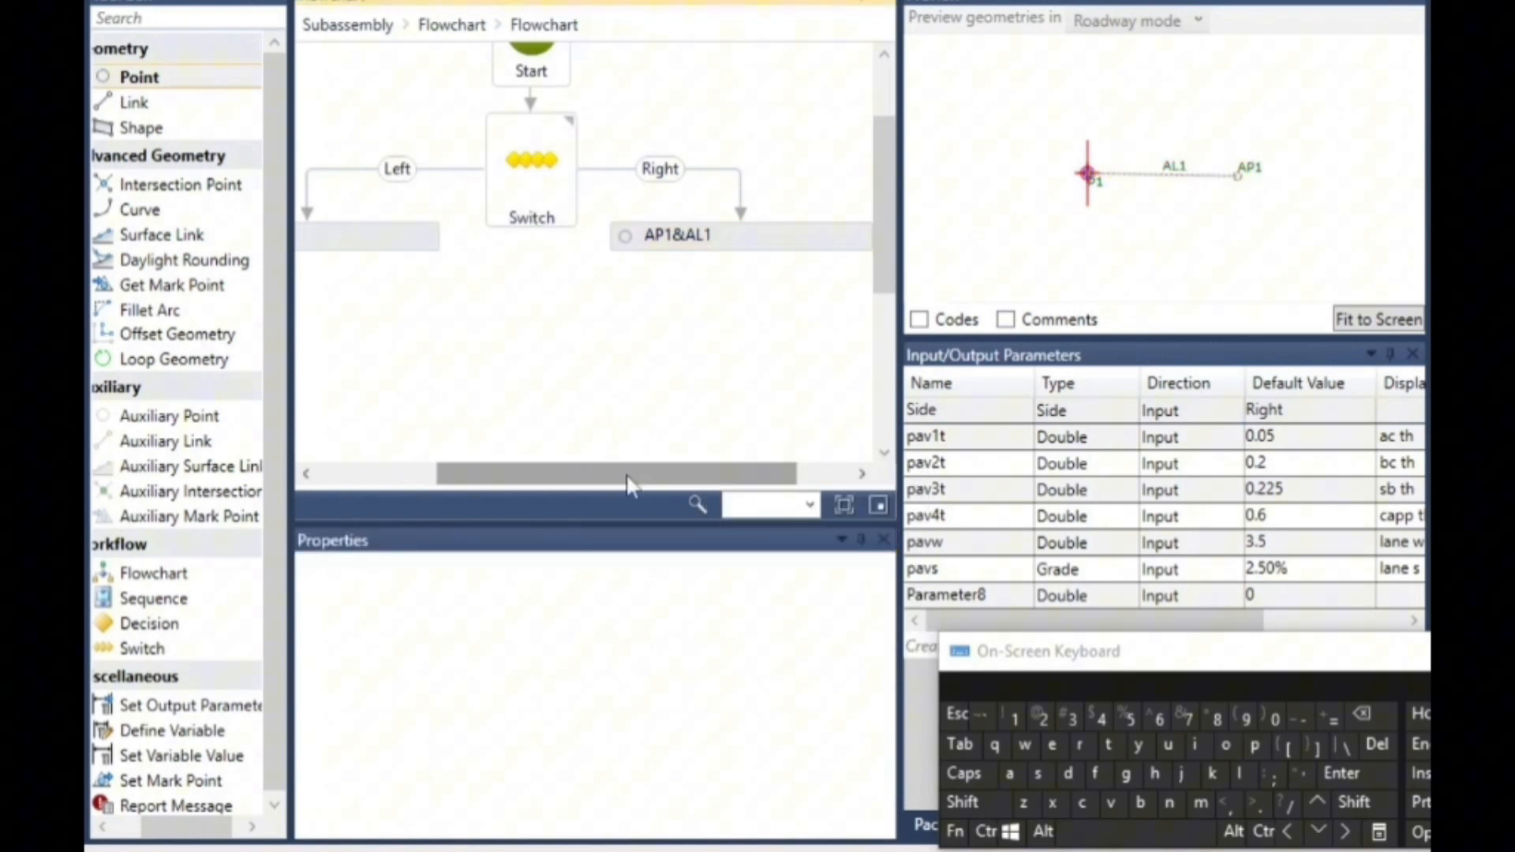
- Set the superelevation override of AP2&AL2 on the Left branch to Left Outside Lane Slope
left_click_drag(565, 475, 444, 475)
left_click(481, 243)
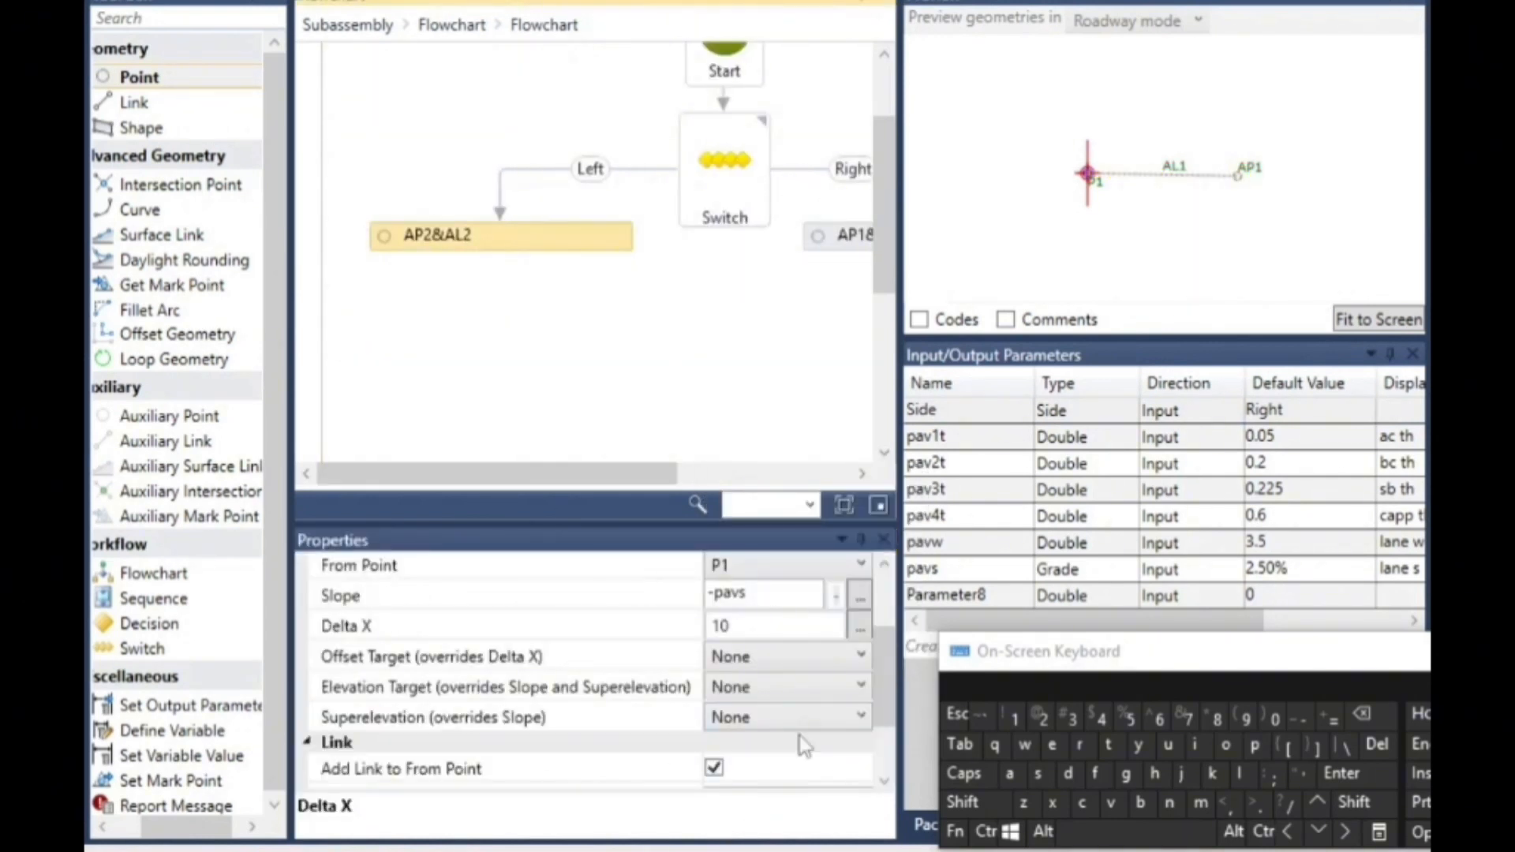
left_click(775, 718)
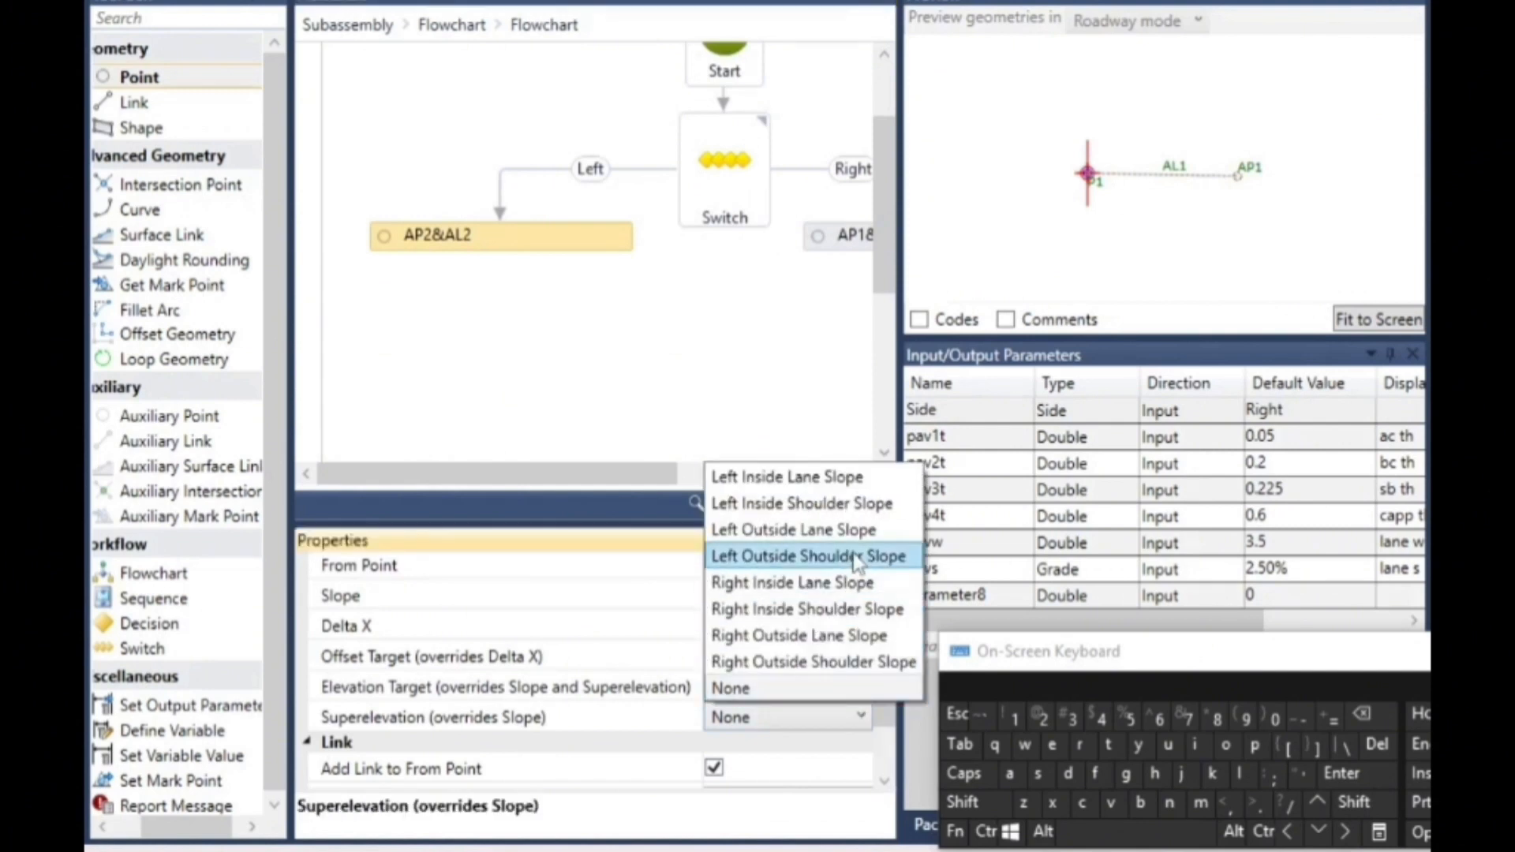
left_click(868, 531)
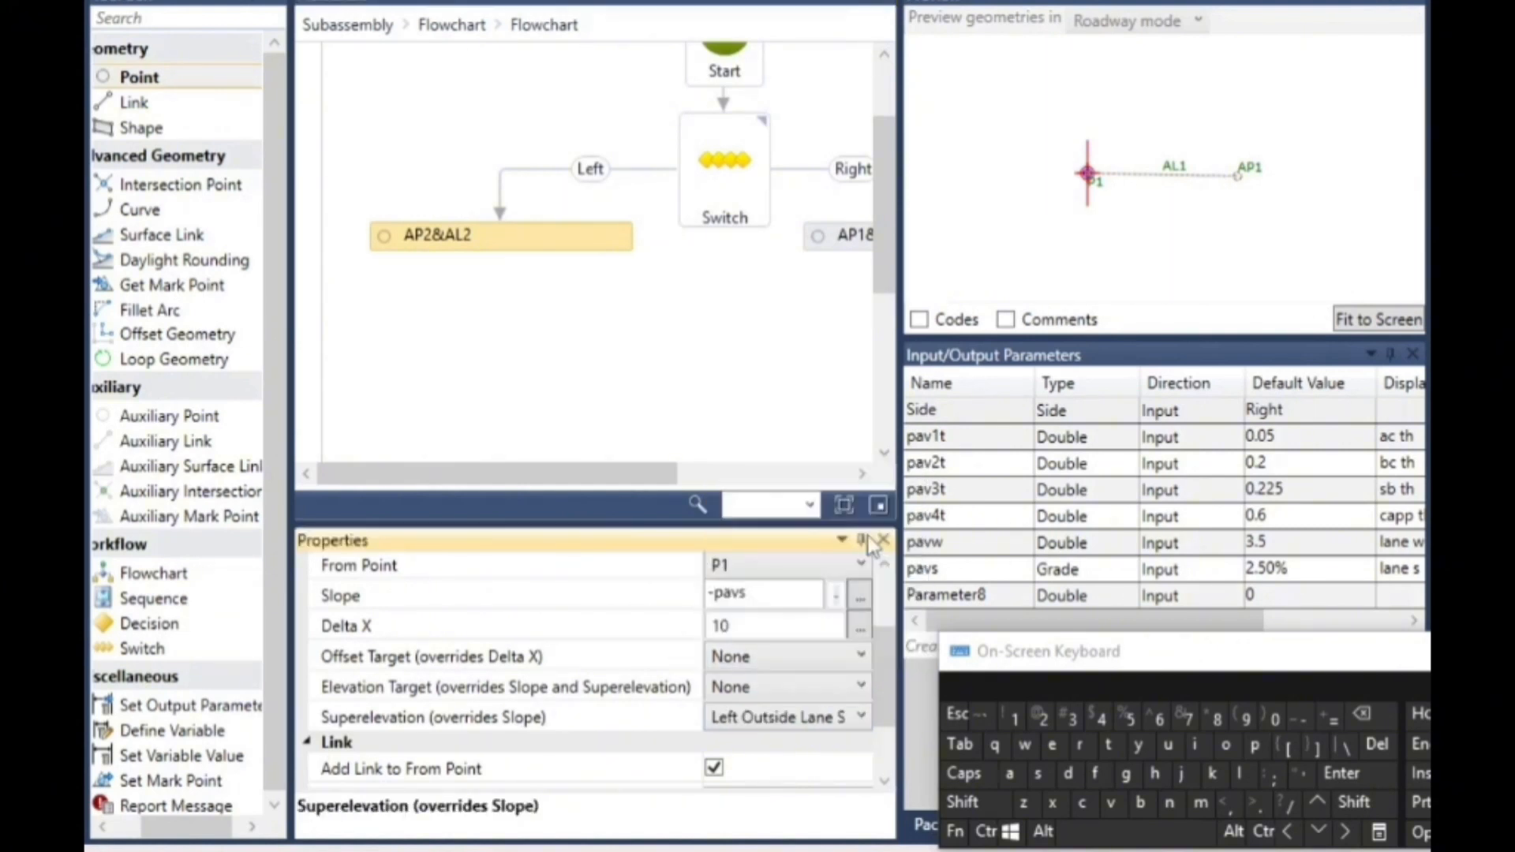
left_click(561, 371)
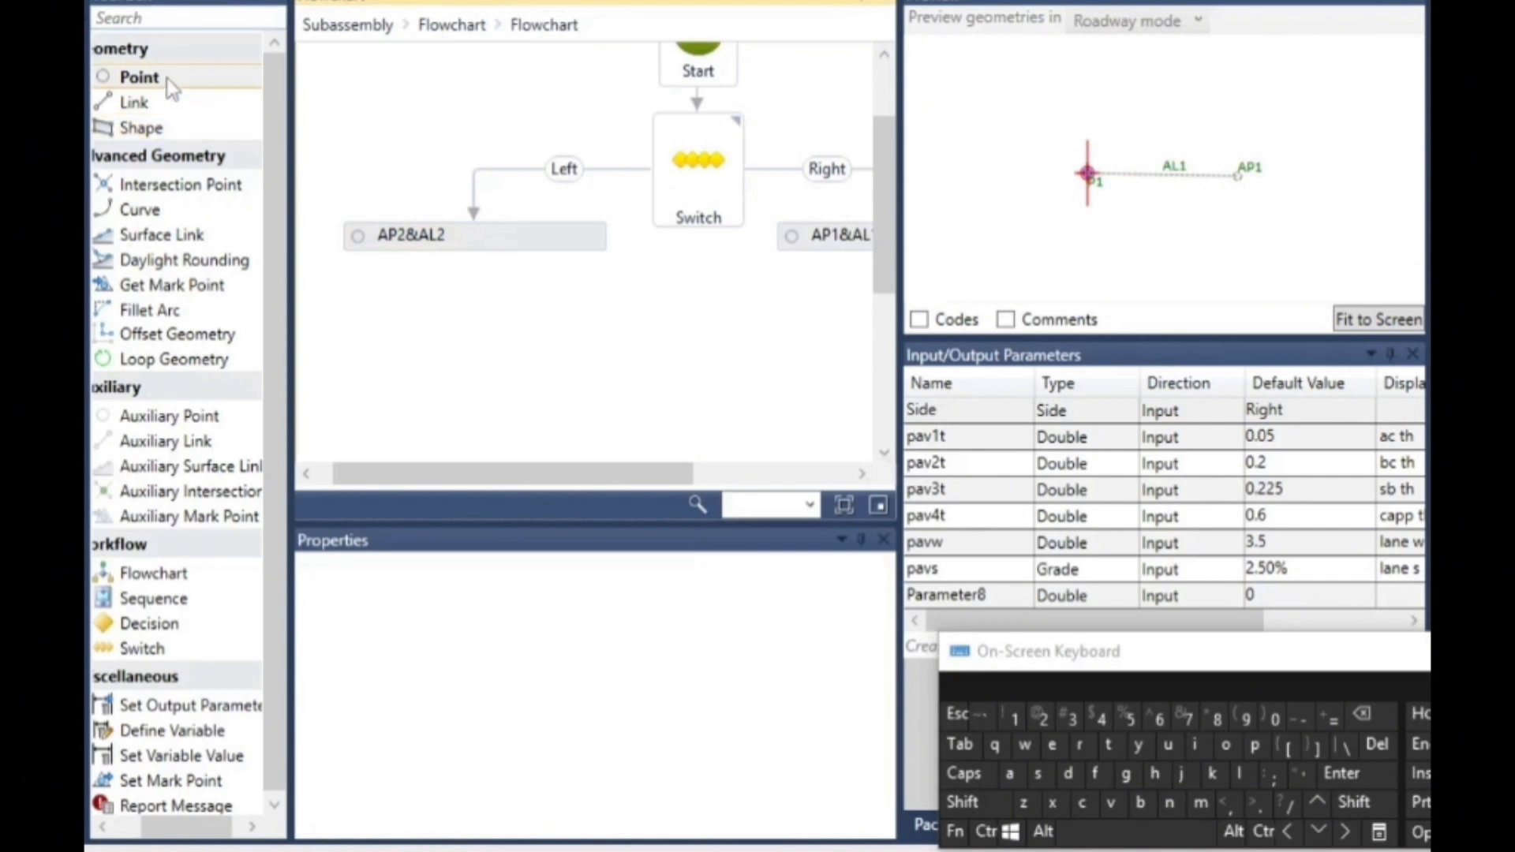
- Add a Point element below the Switch between the two branches and delete its automatic connector from AP2&AL2
left_click_drag(164, 78, 706, 352)
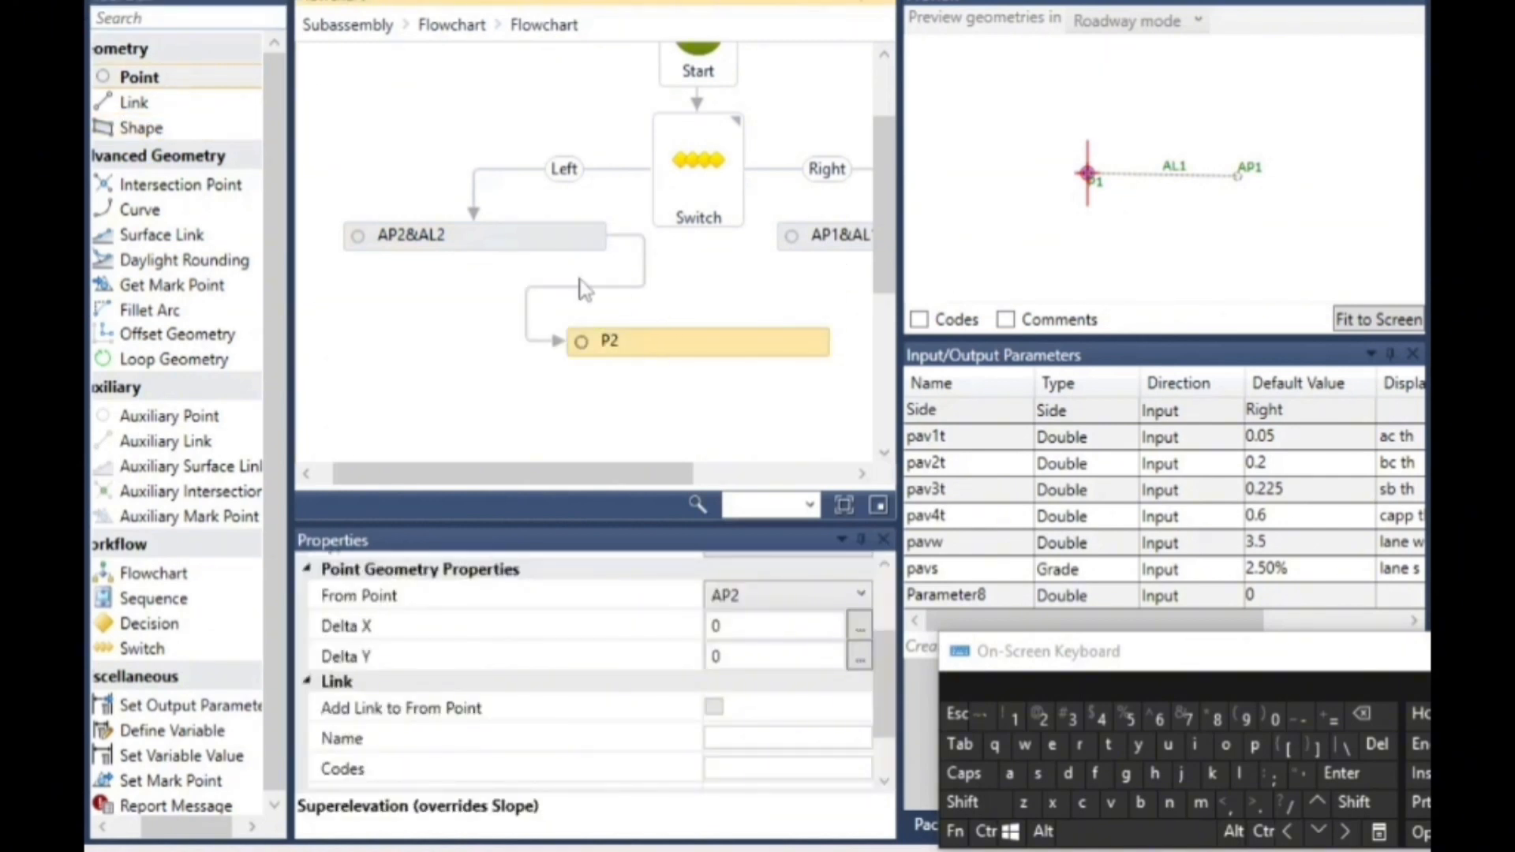
left_click(646, 272)
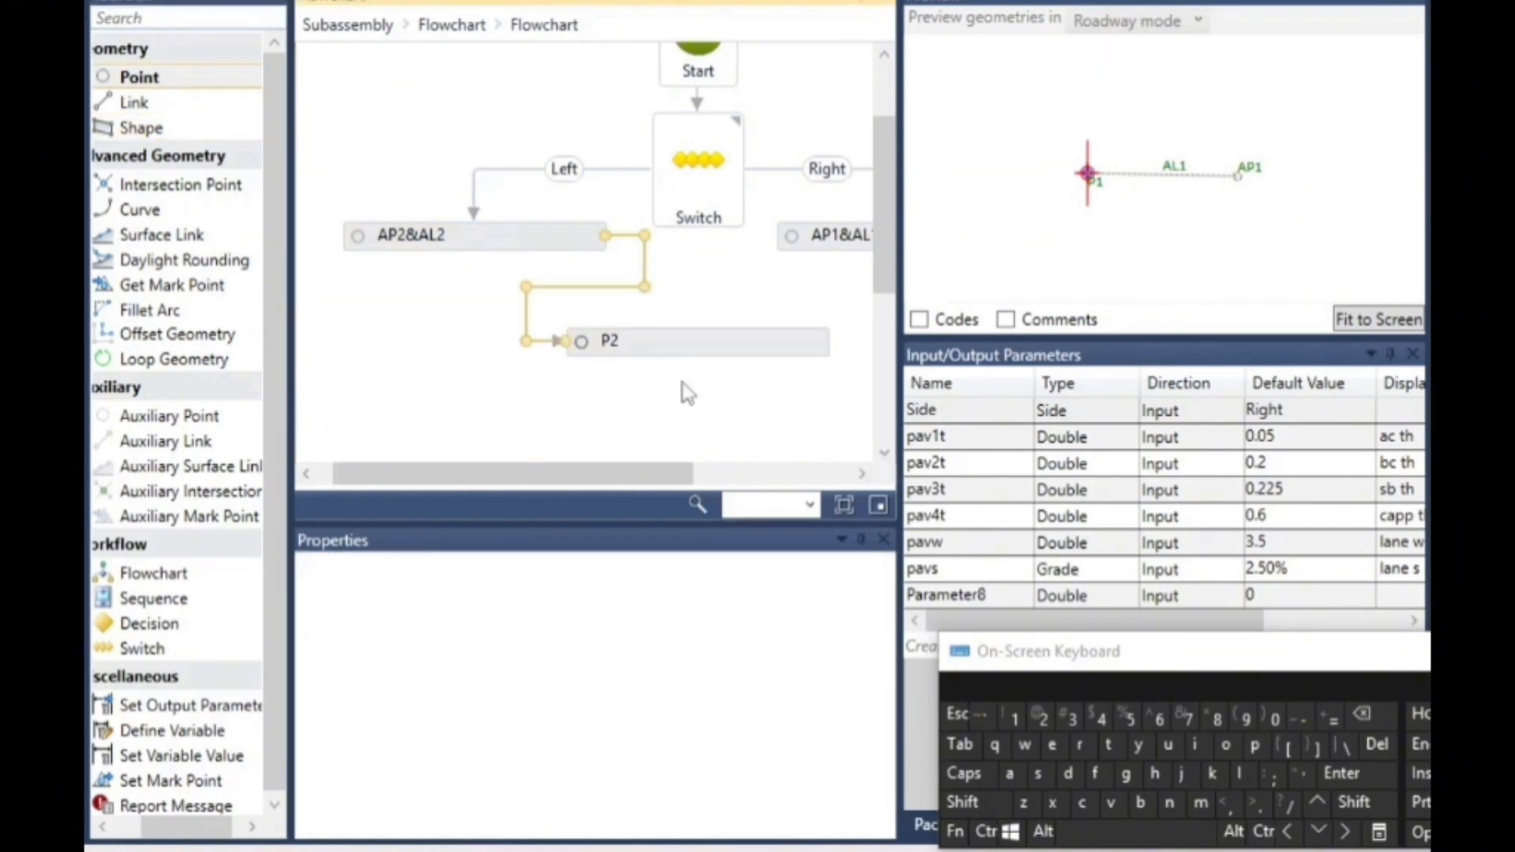
left_click(1377, 744)
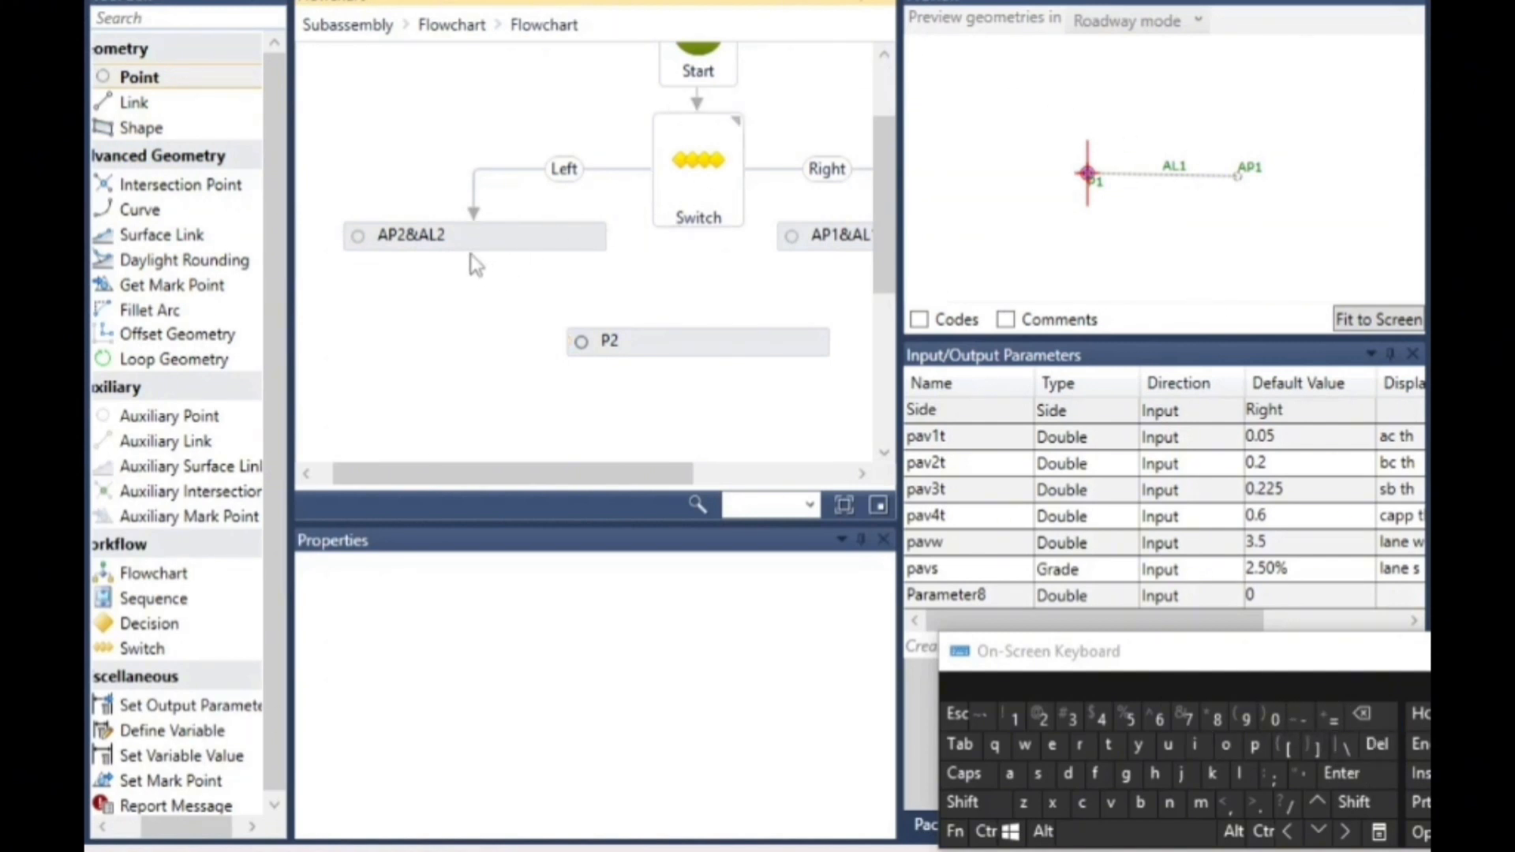
- Connect both AP2&AL2 and AP1&AL1 from their undersides to point P2
left_click_drag(476, 251, 581, 341)
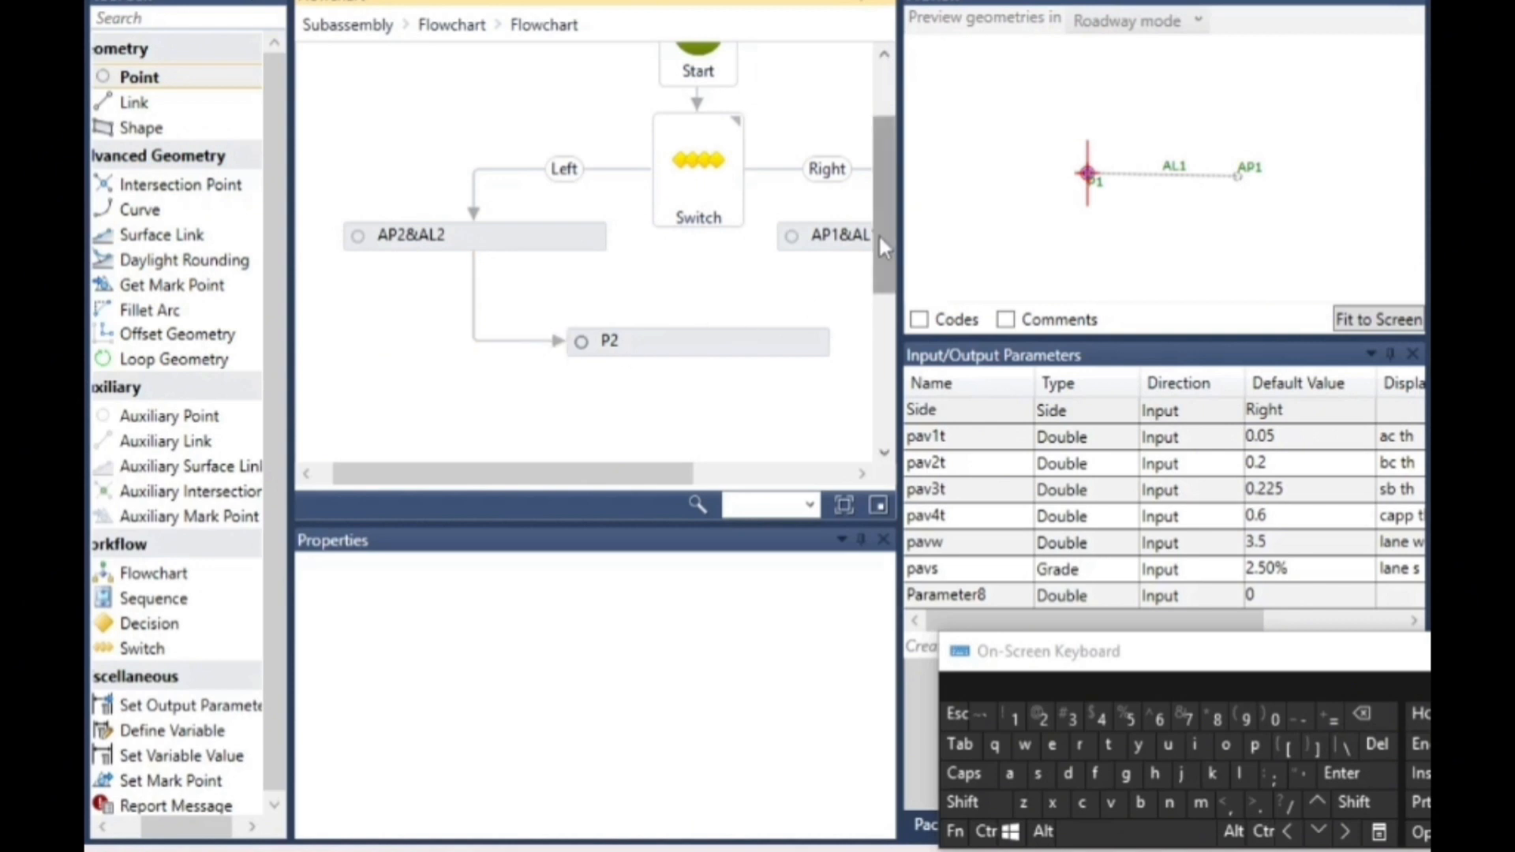
left_click(746, 478)
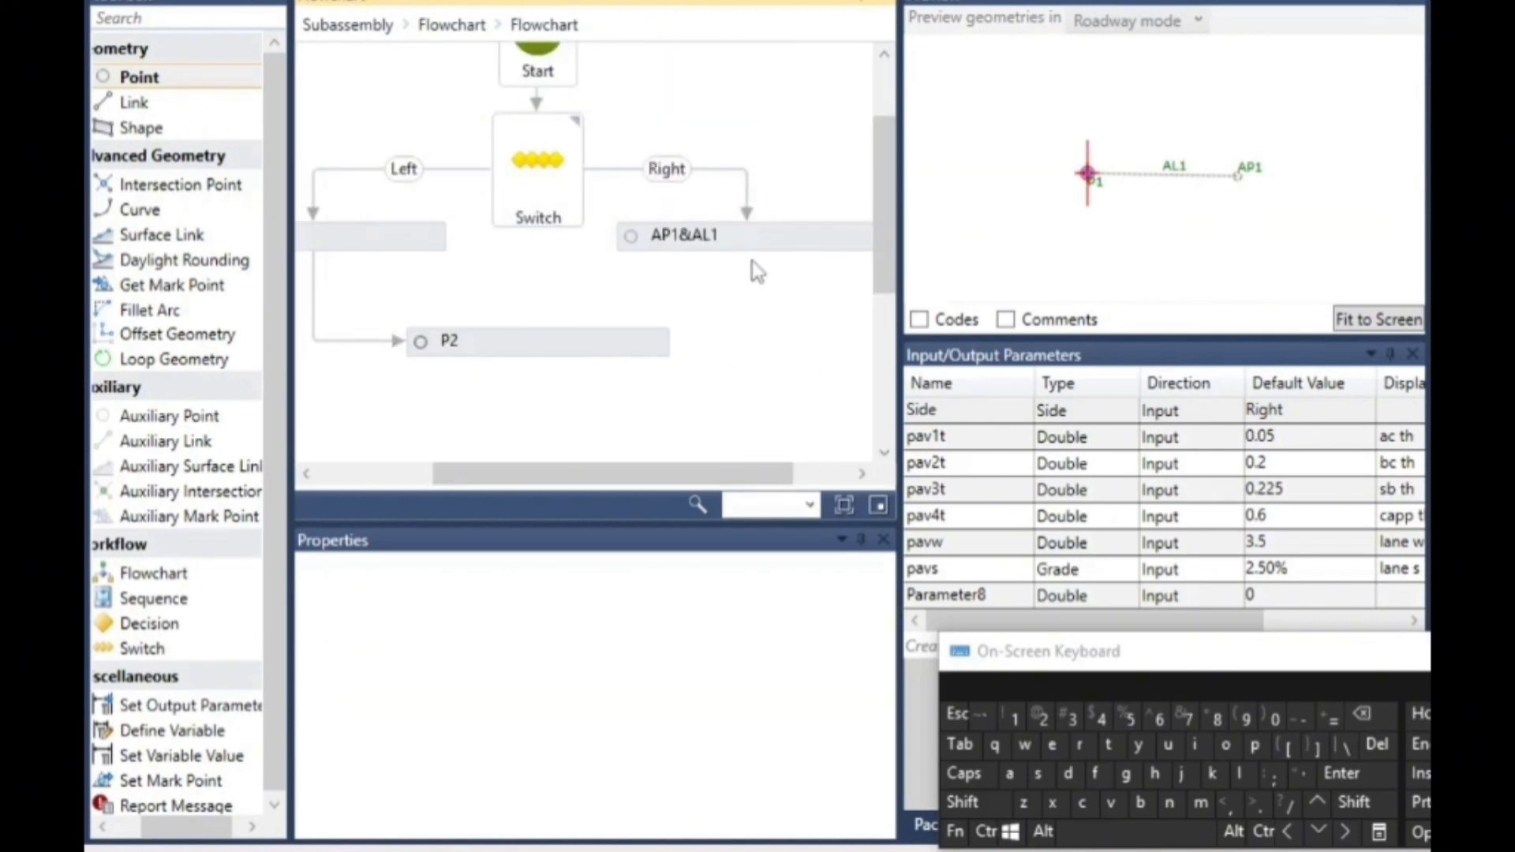
left_click_drag(748, 252, 675, 342)
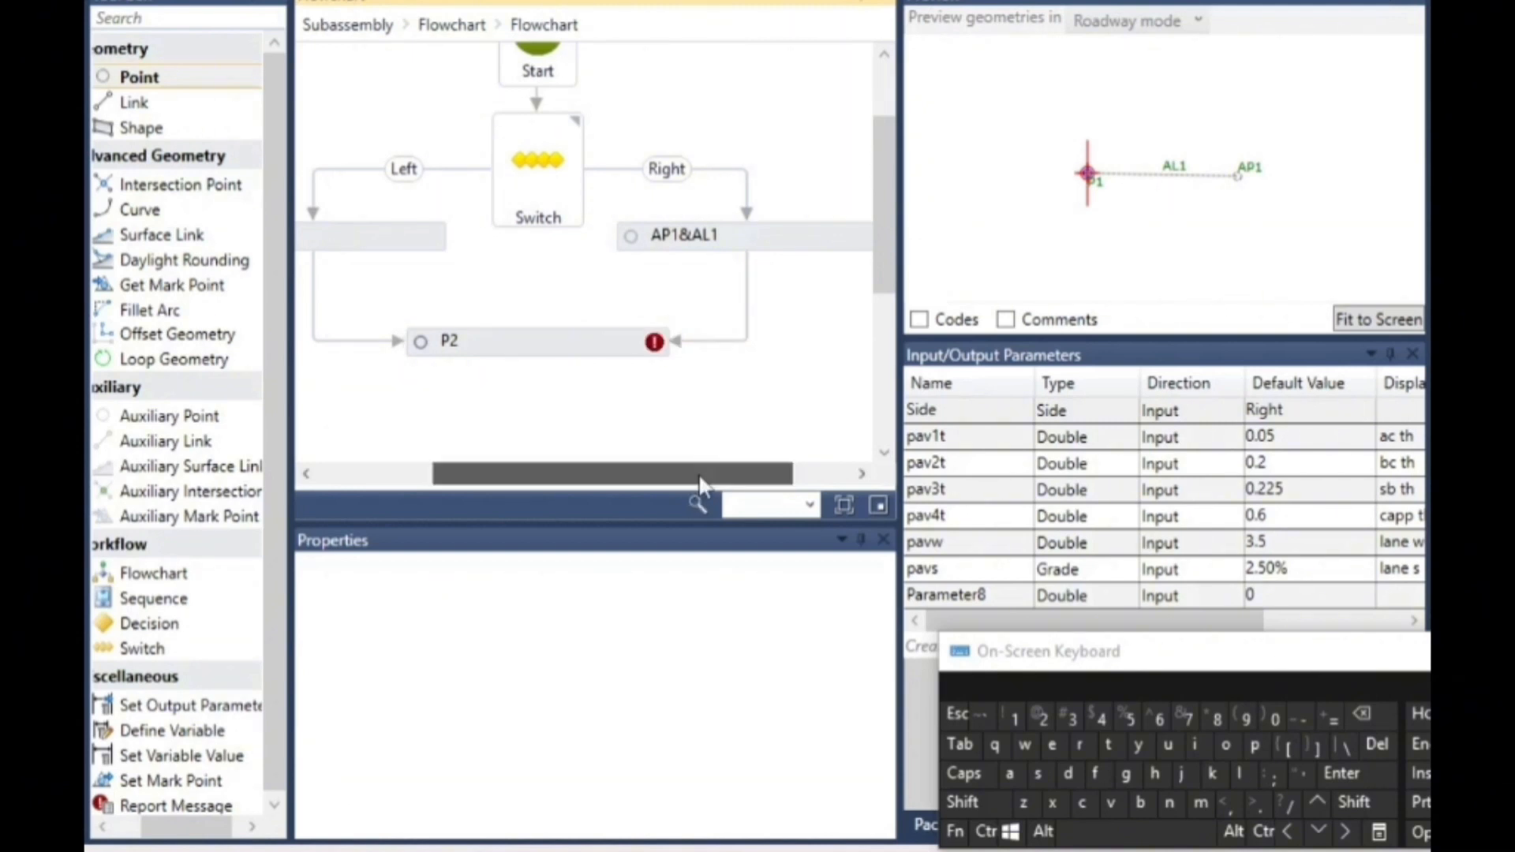
- Change the point number of the Left branch's auxiliary point to AP1
left_click_drag(698, 474, 634, 473)
left_click(407, 236)
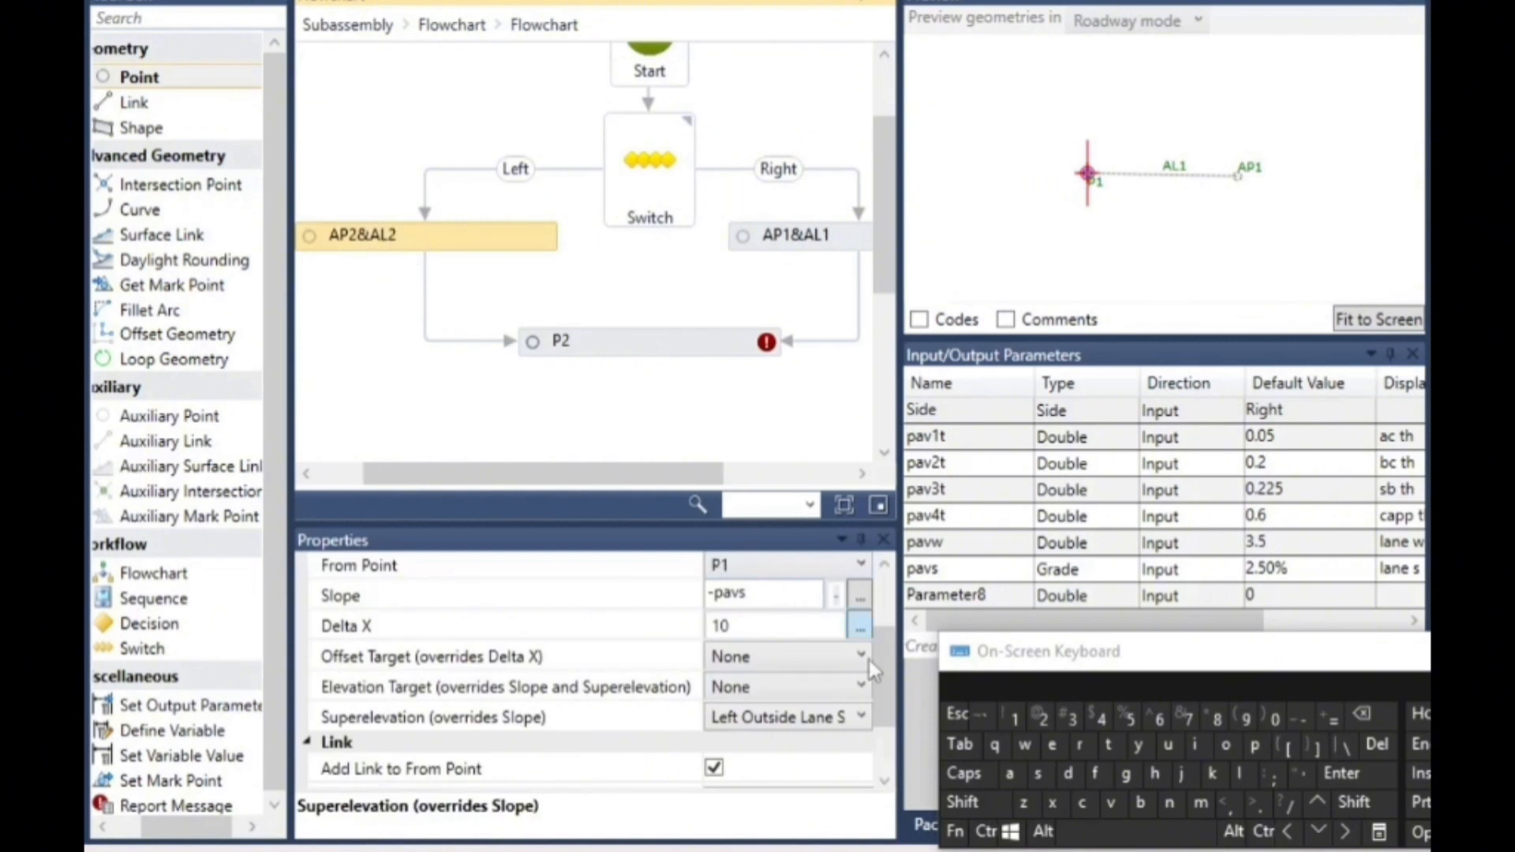
left_click_drag(881, 683, 891, 616)
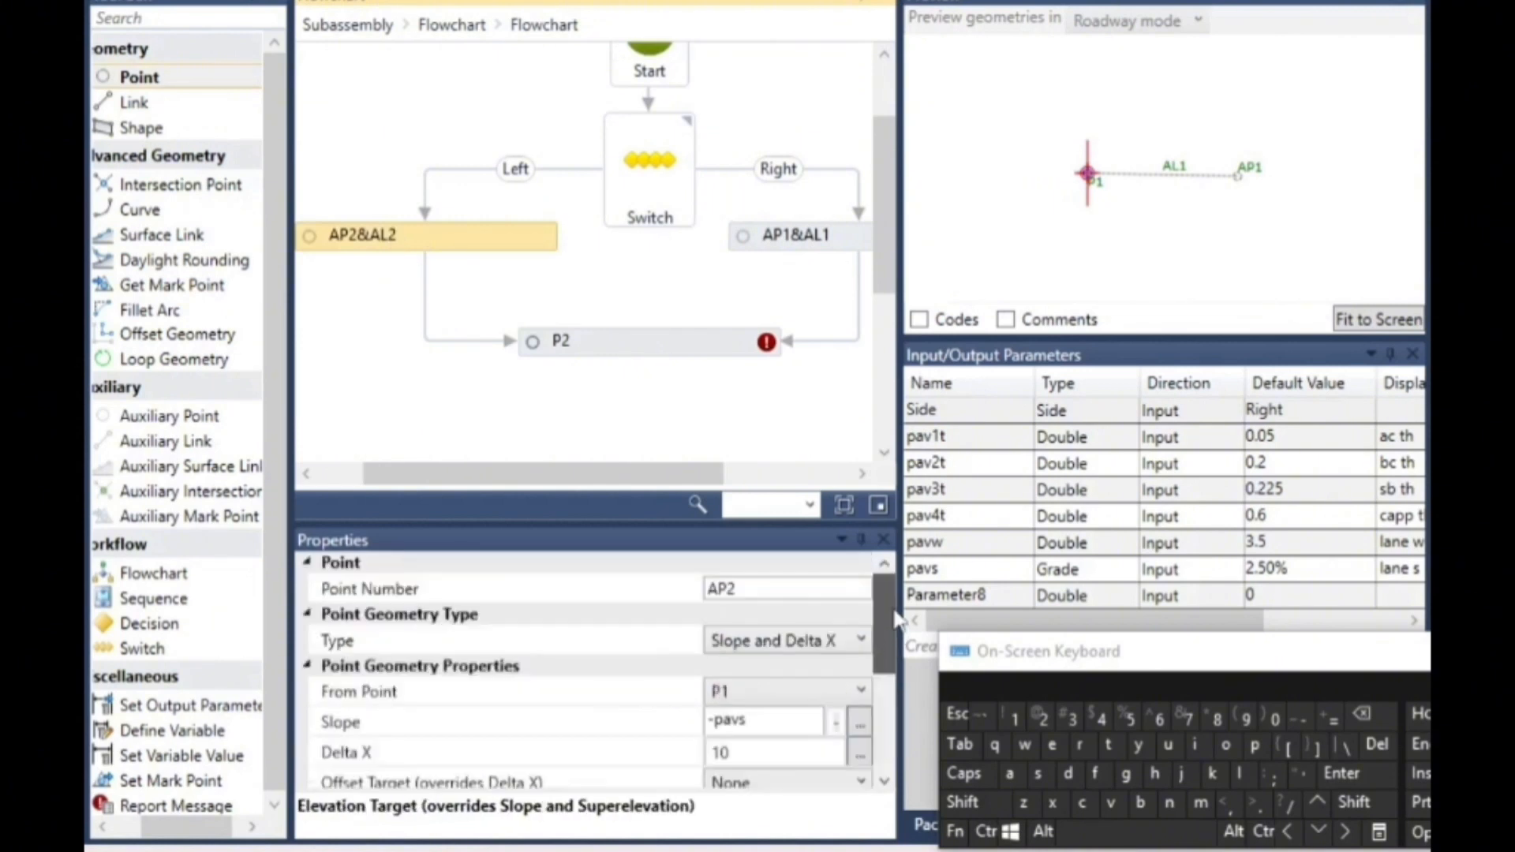
left_click_drag(745, 590, 725, 590)
left_click(1361, 713)
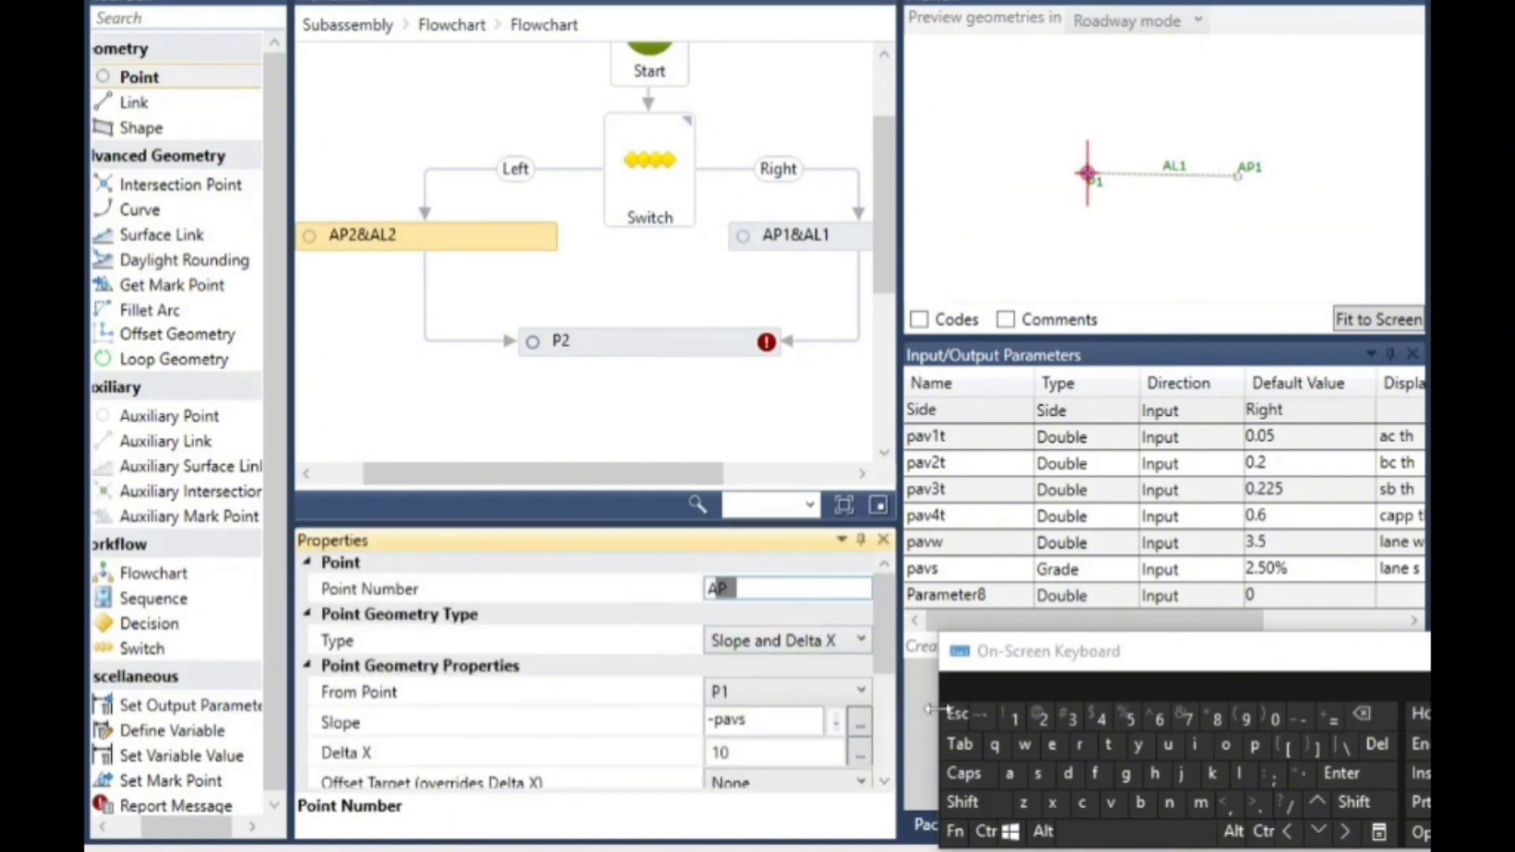
left_click(1014, 716)
left_click(654, 640)
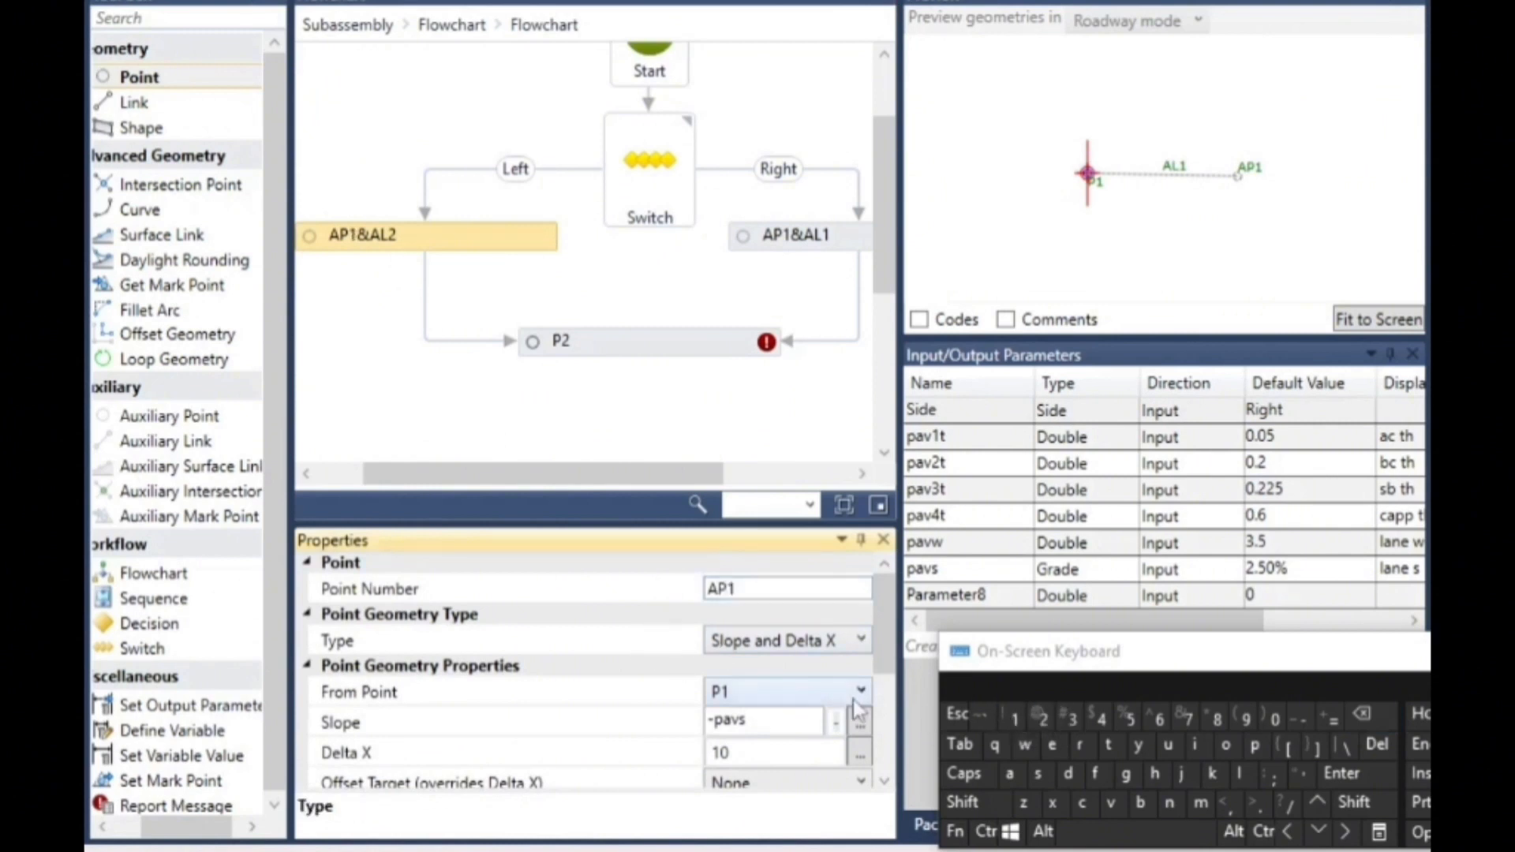
- Rename the Left branch's auxiliary link to AL1
left_click(884, 781)
left_click(884, 783)
left_click(884, 783)
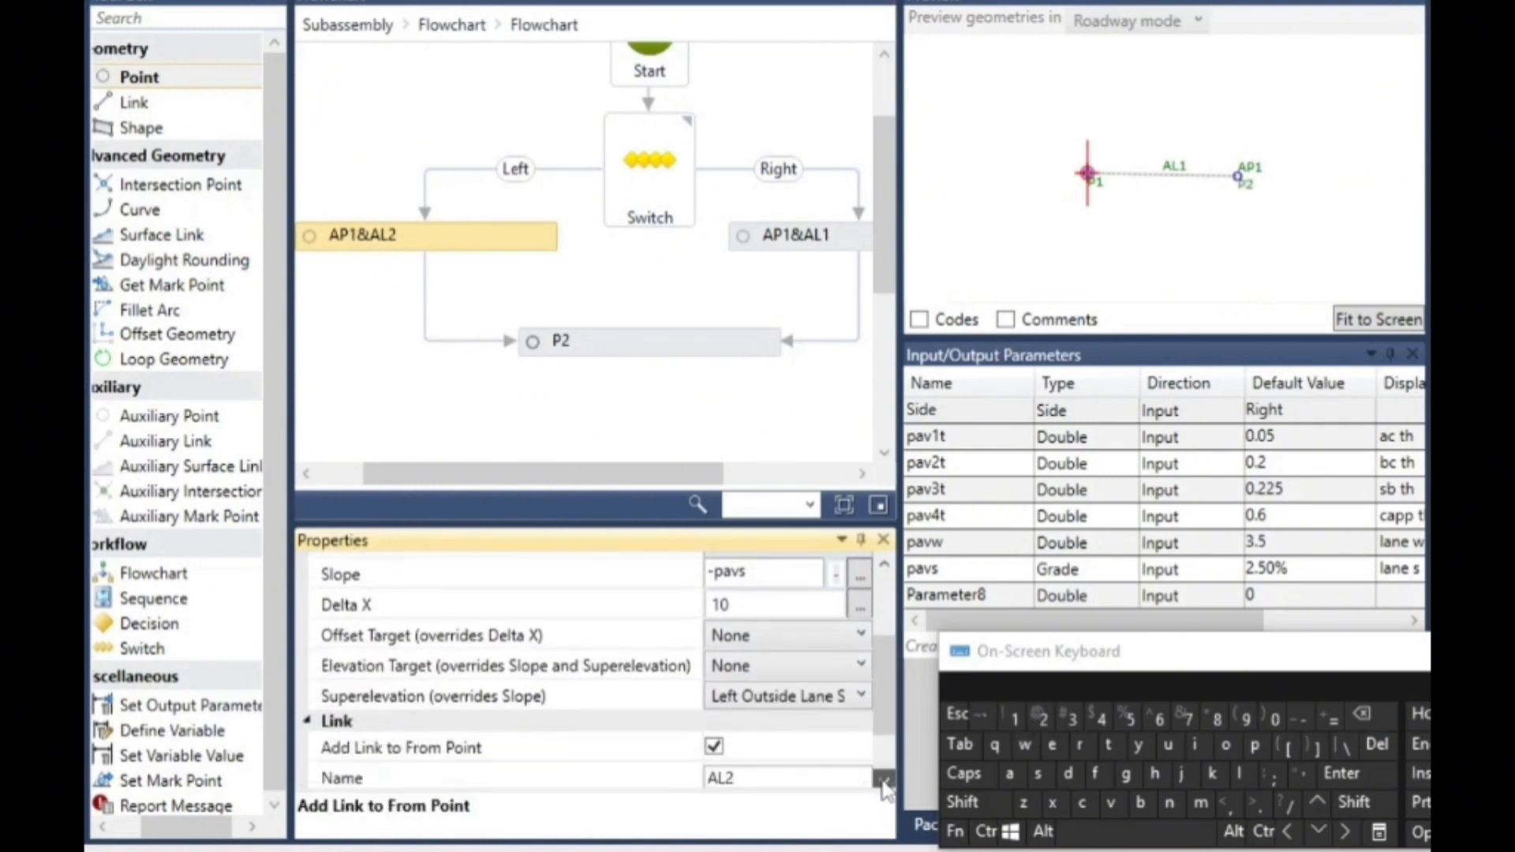
left_click(884, 783)
left_click(885, 783)
left_click(757, 716)
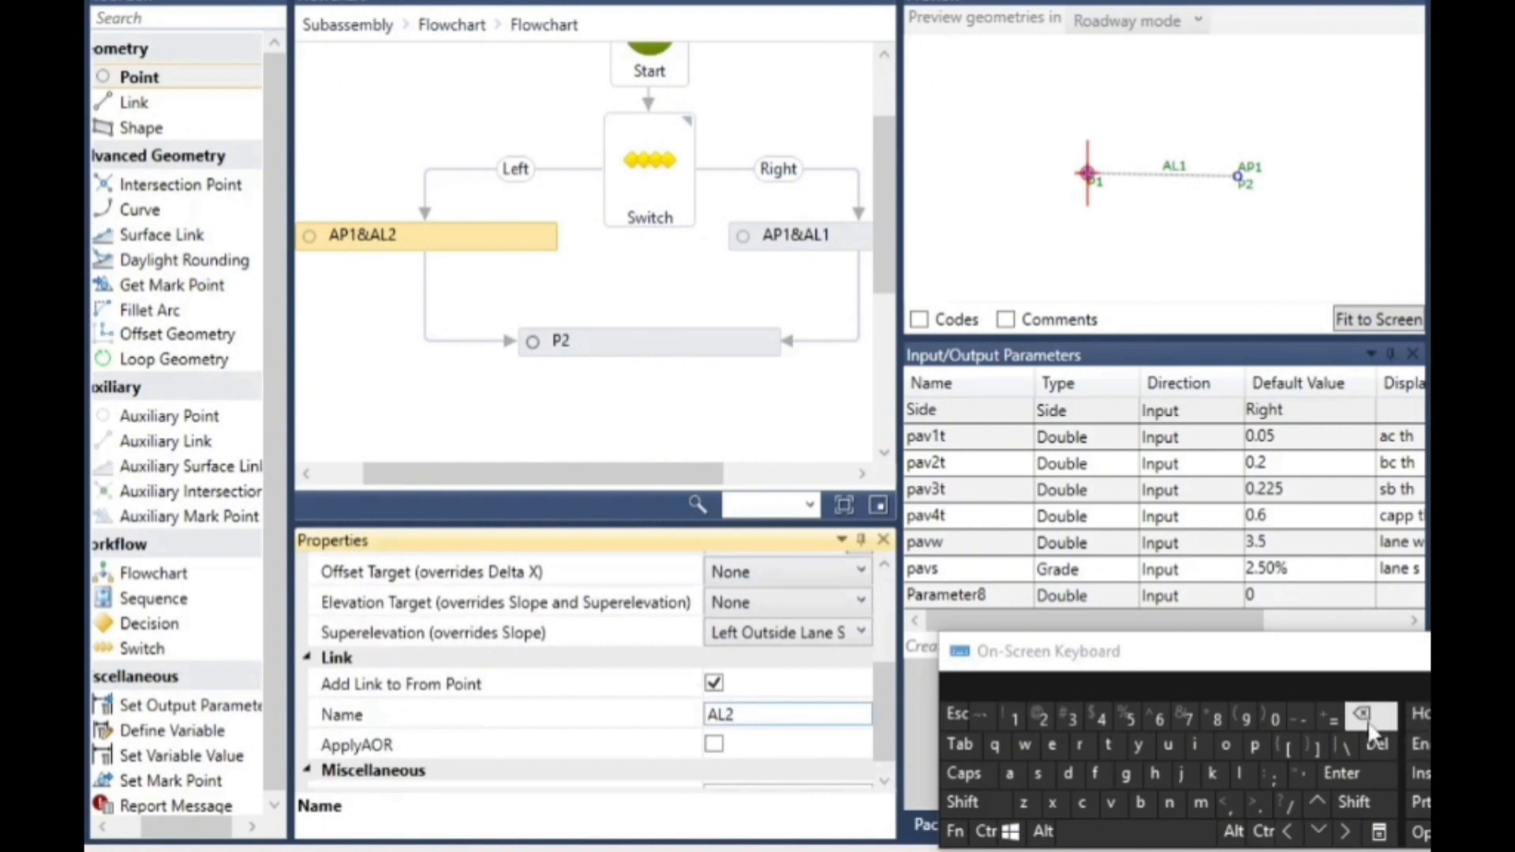
left_click(1014, 718)
left_click(597, 444)
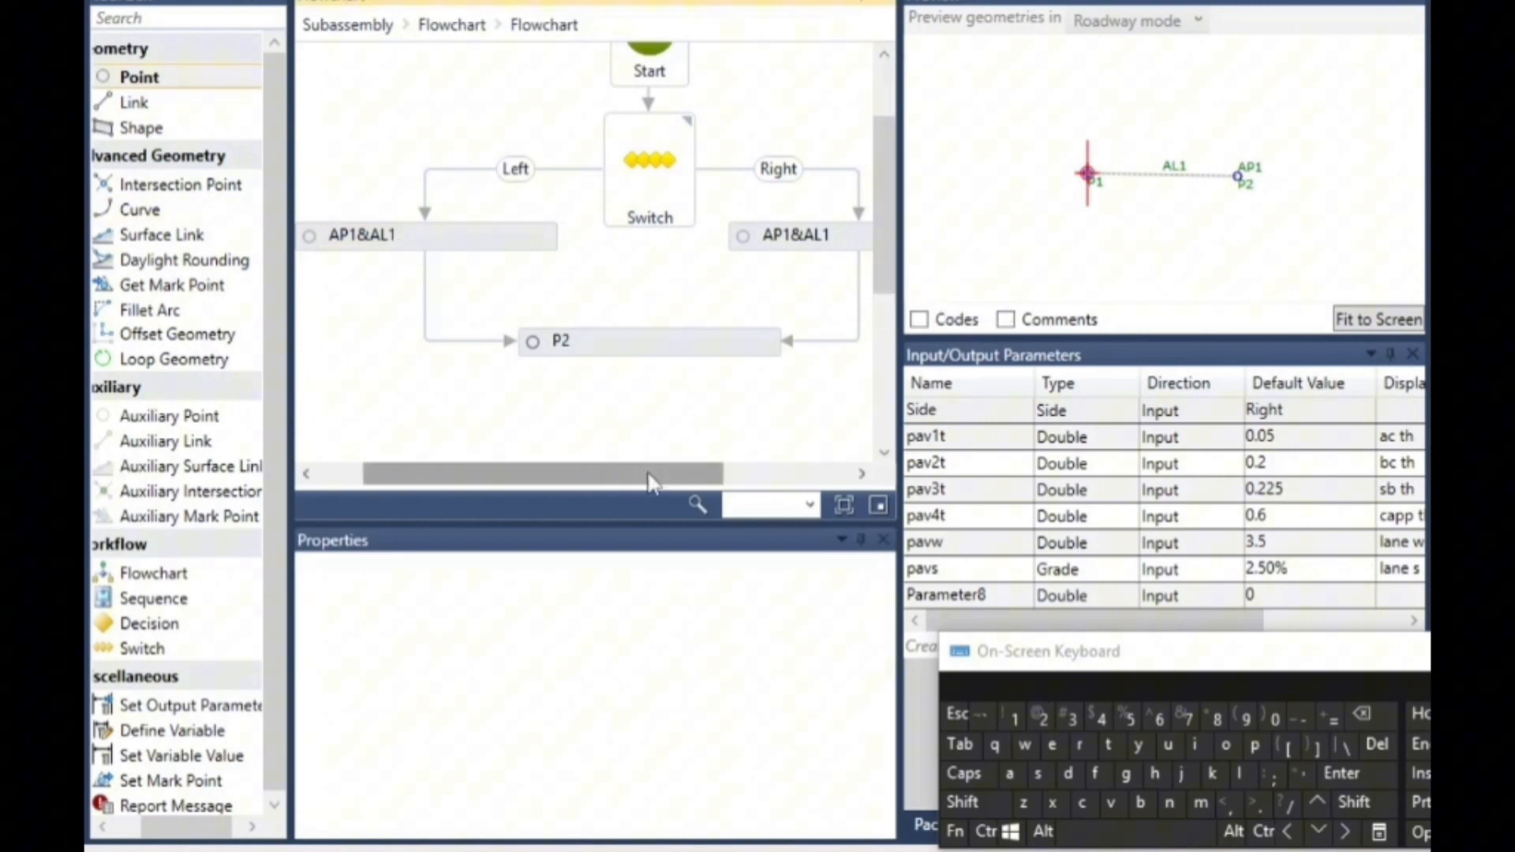
- Set point P2's geometry type to Slope and Delta X and its From Point to P1
left_click_drag(641, 477, 667, 477)
scroll(676, 417, "down", 1)
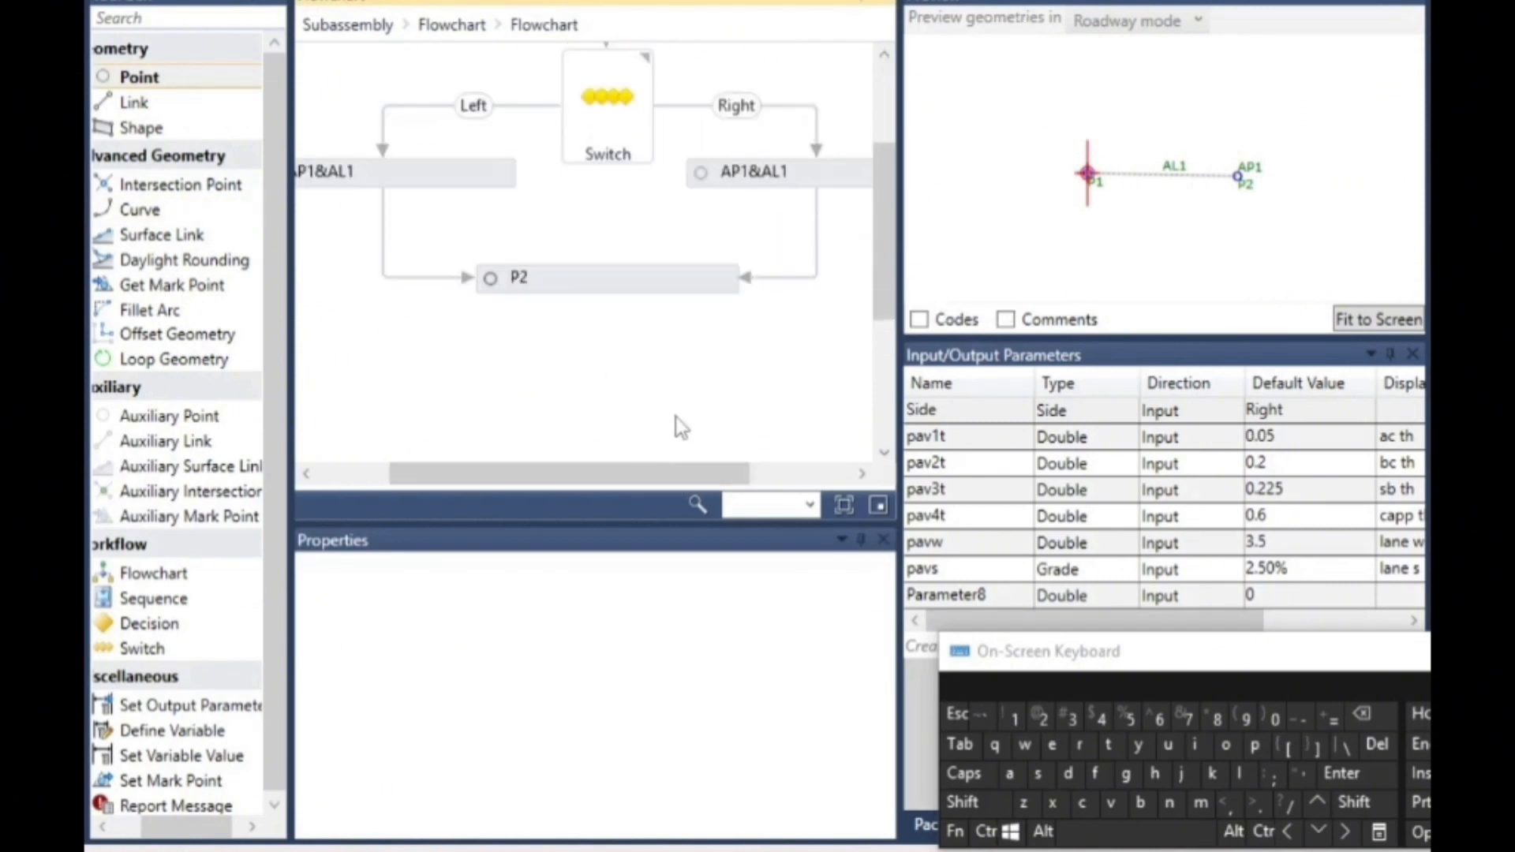
left_click(576, 281)
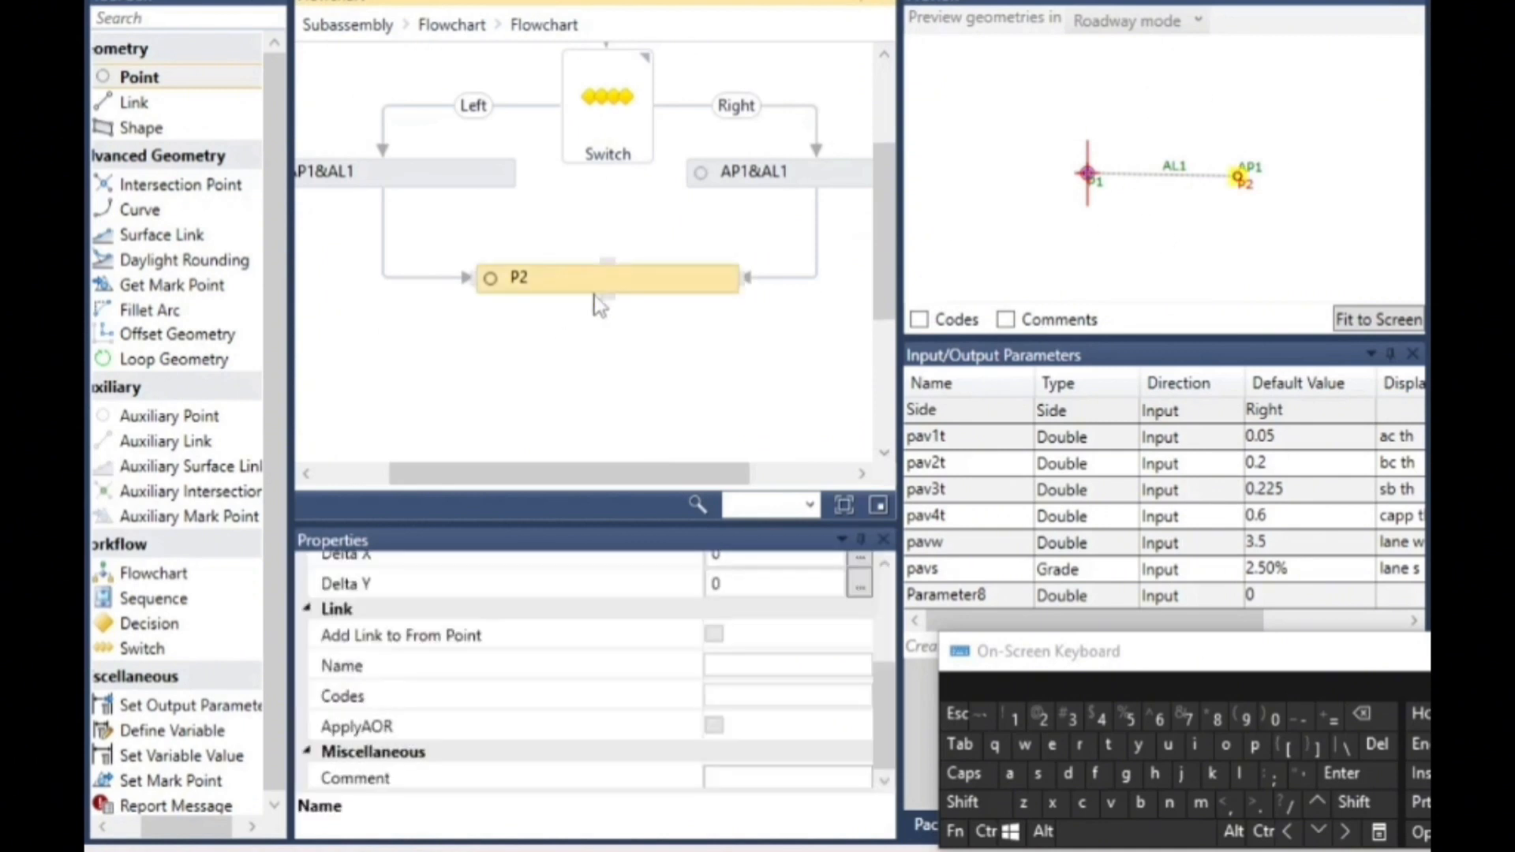
scroll(886, 680, "up", 5)
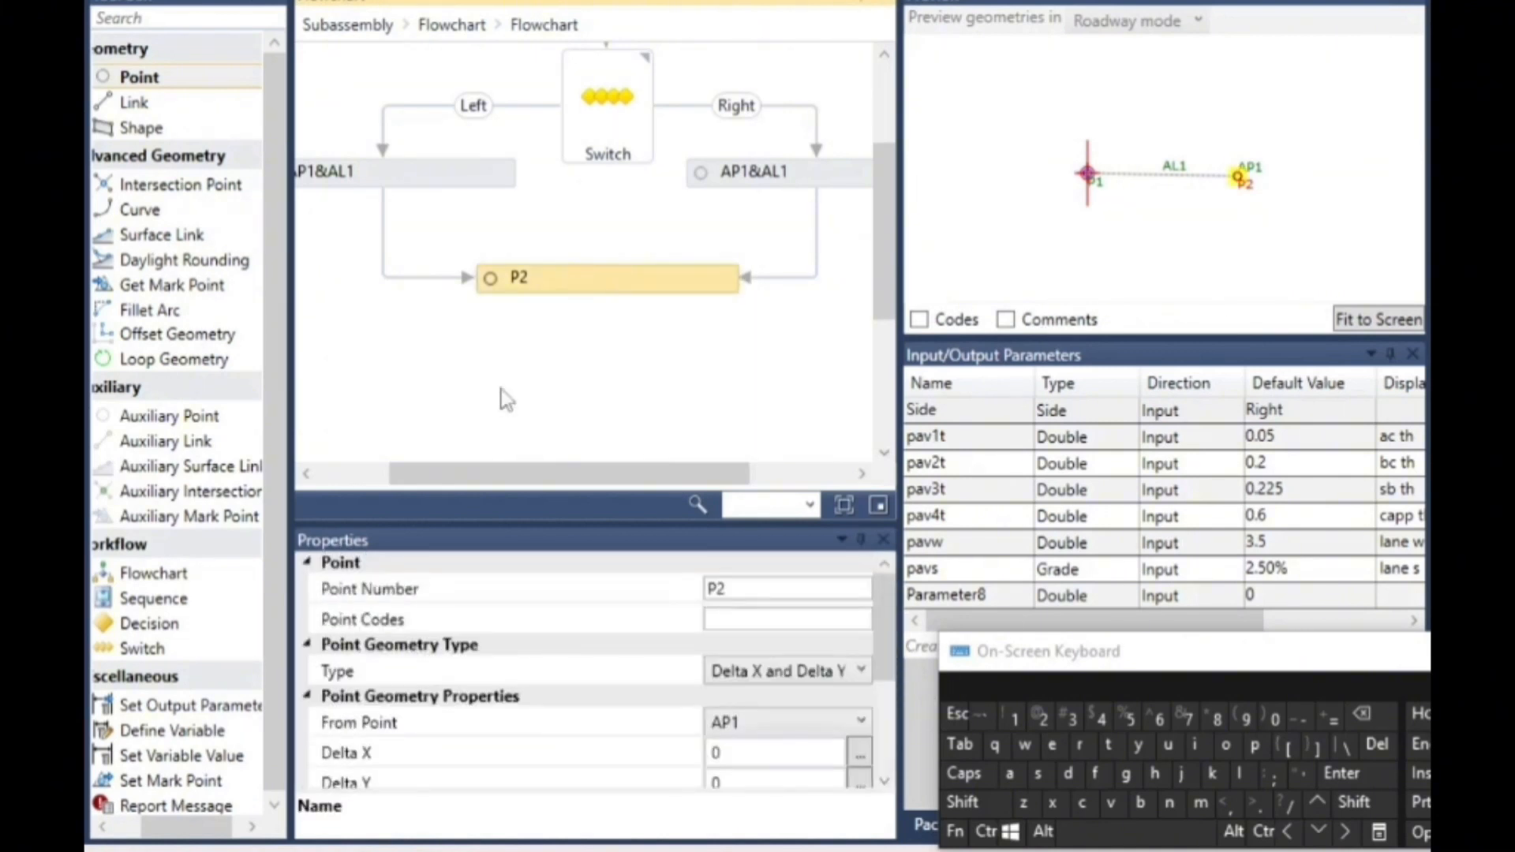
left_click(824, 673)
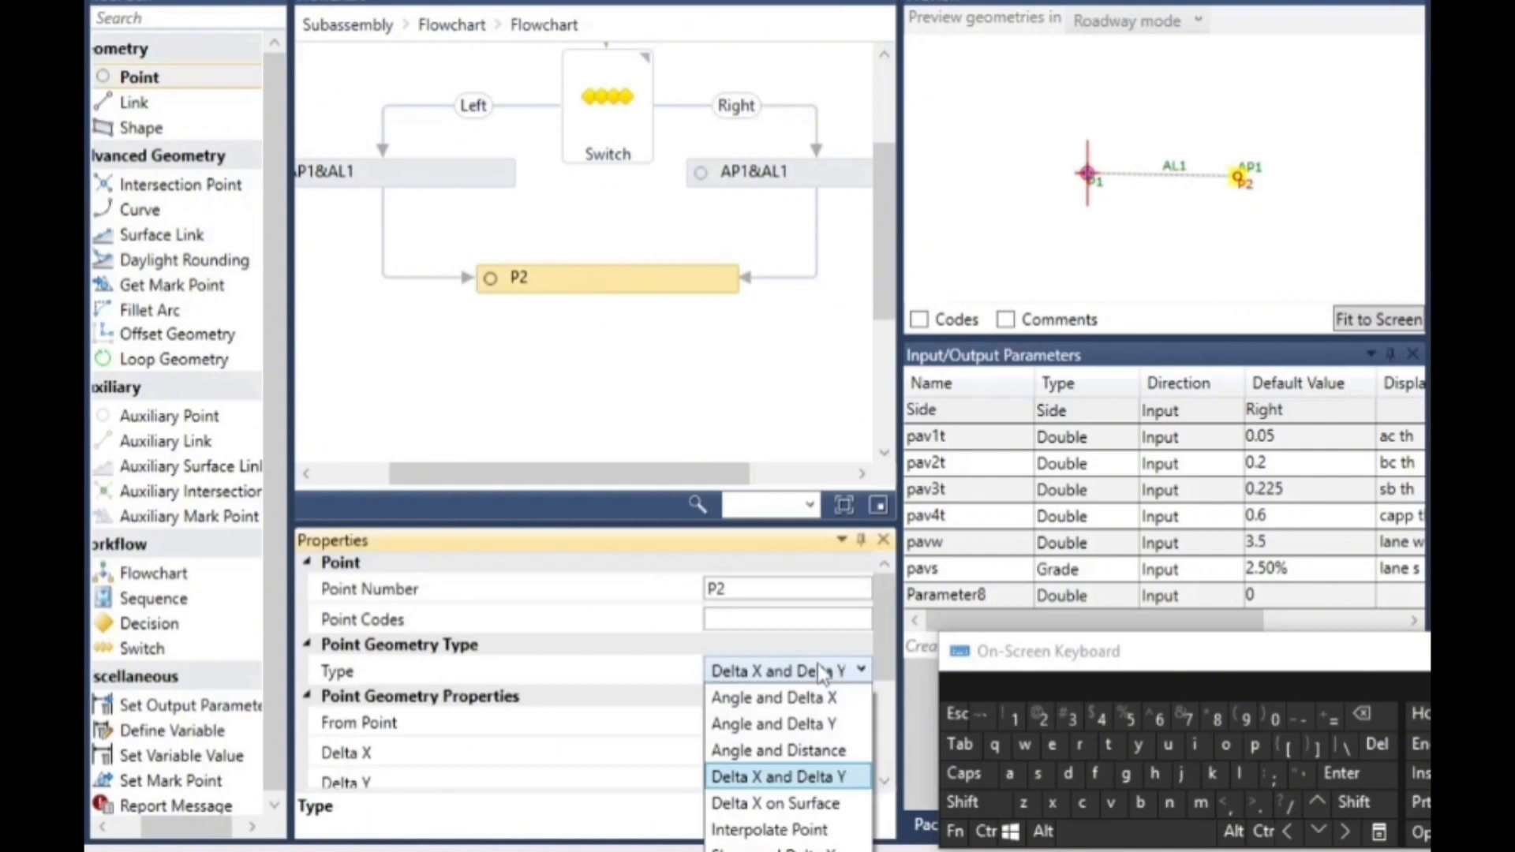
left_click(781, 848)
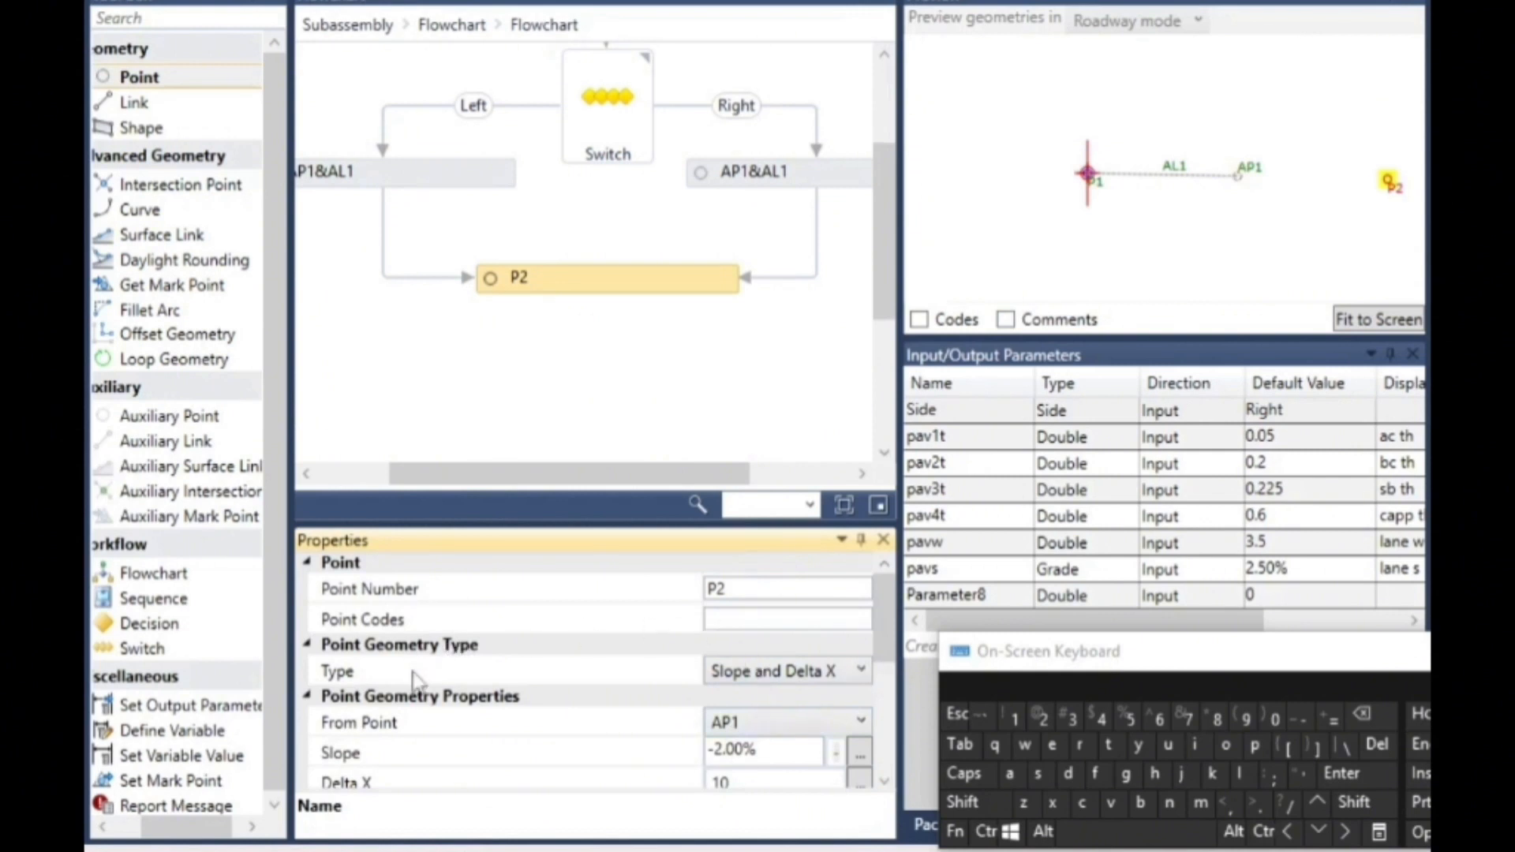
left_click(764, 722)
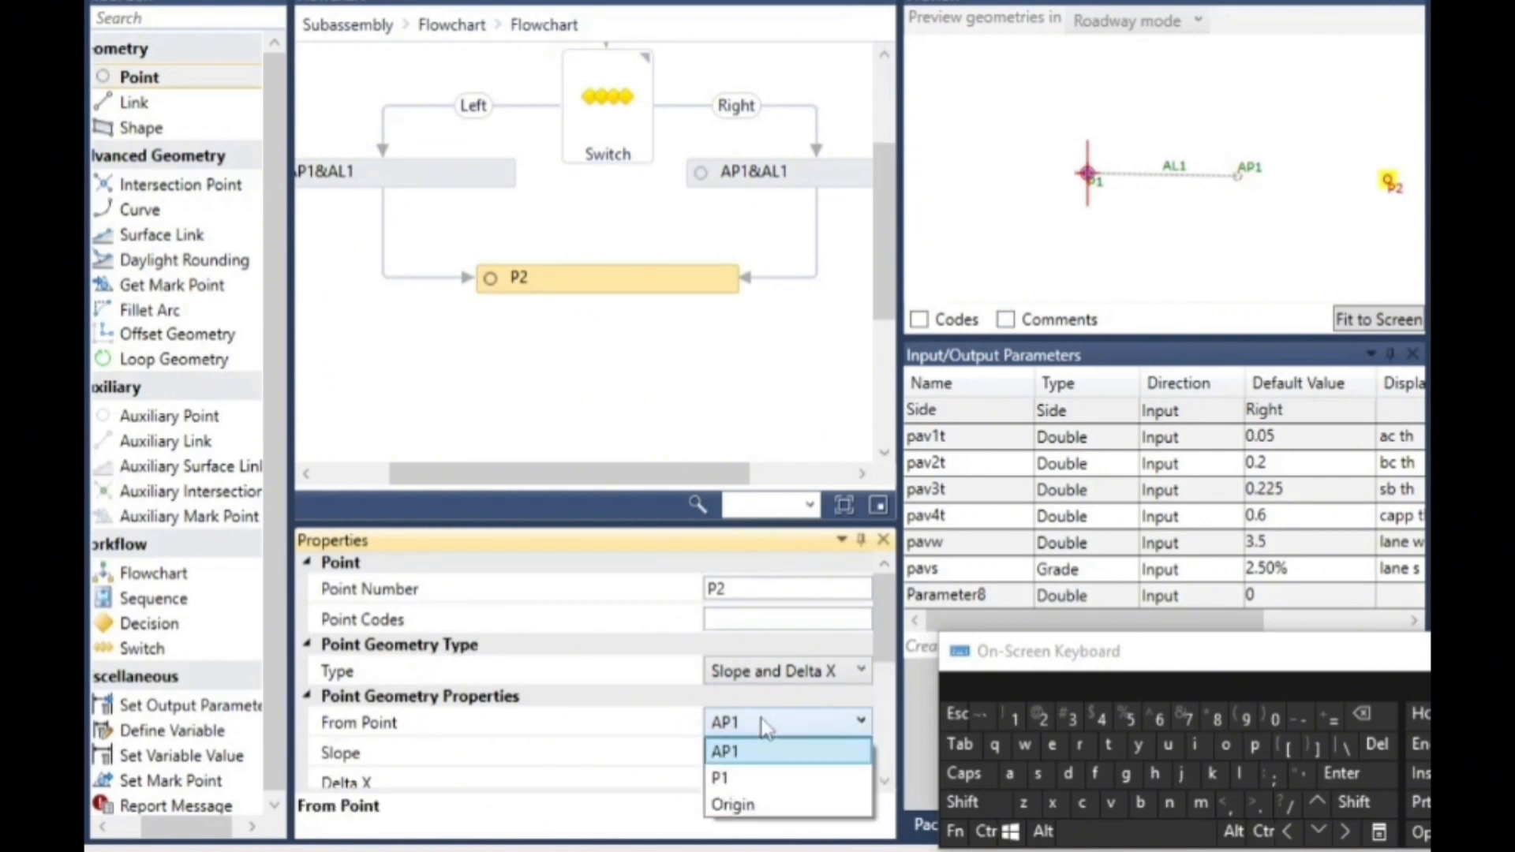
left_click(734, 775)
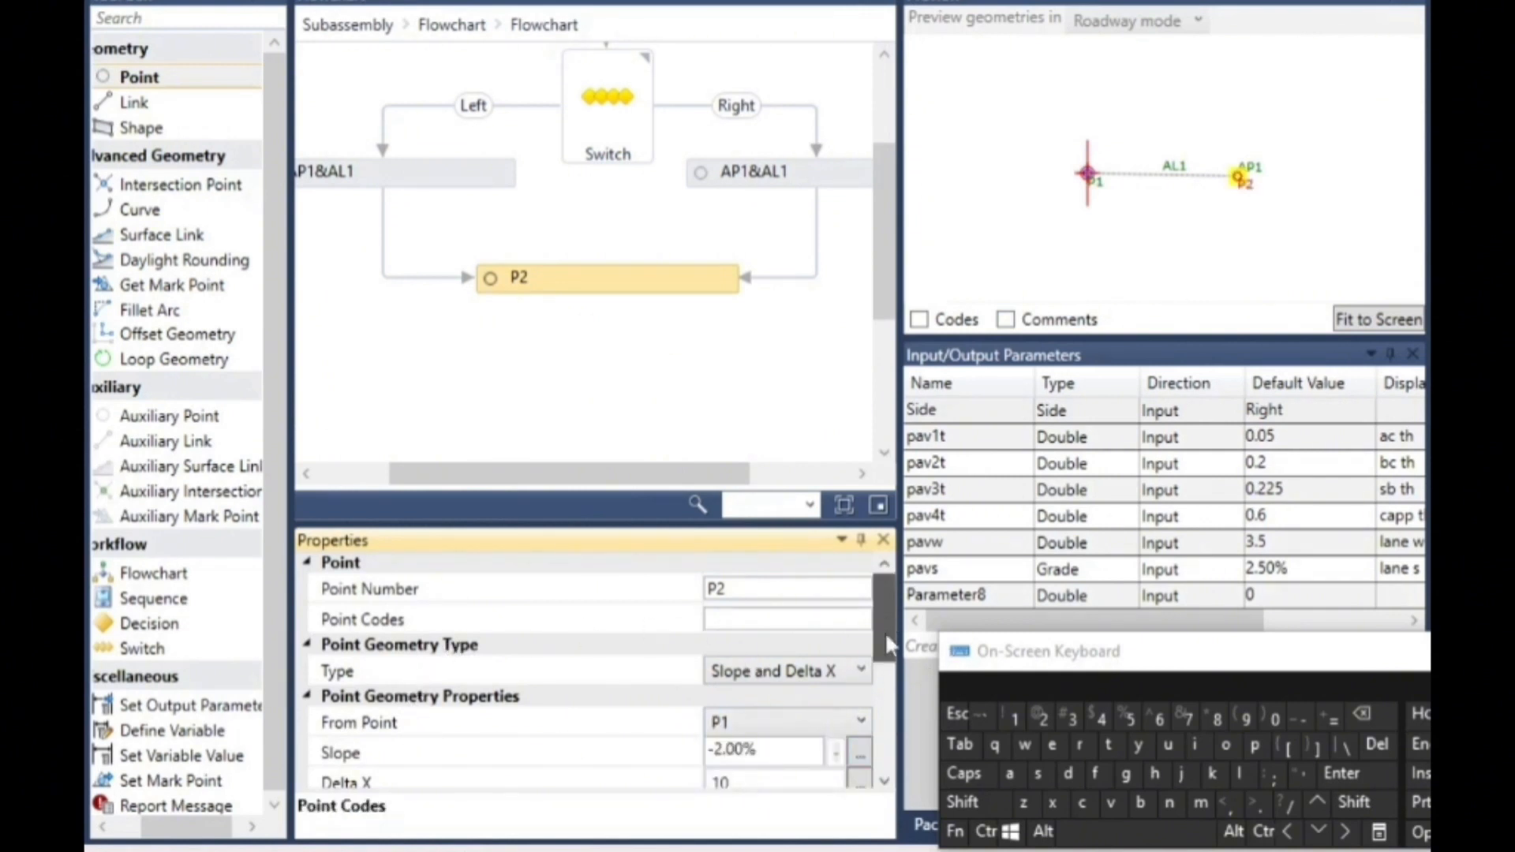
- Set point P2's slope to -pavs
scroll(883, 632, "down", 1)
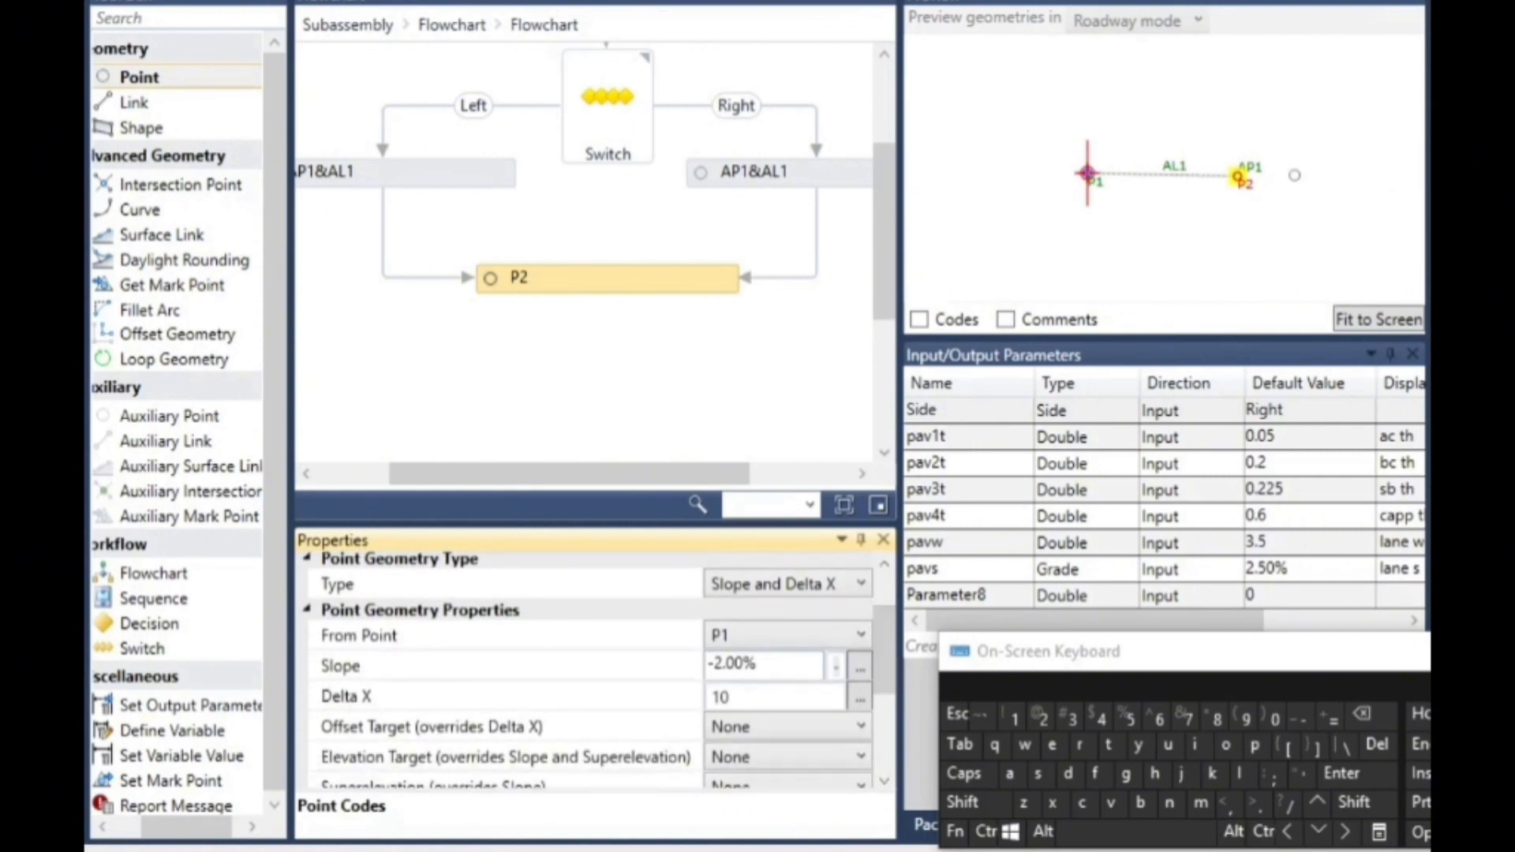
left_click_drag(774, 661, 715, 664)
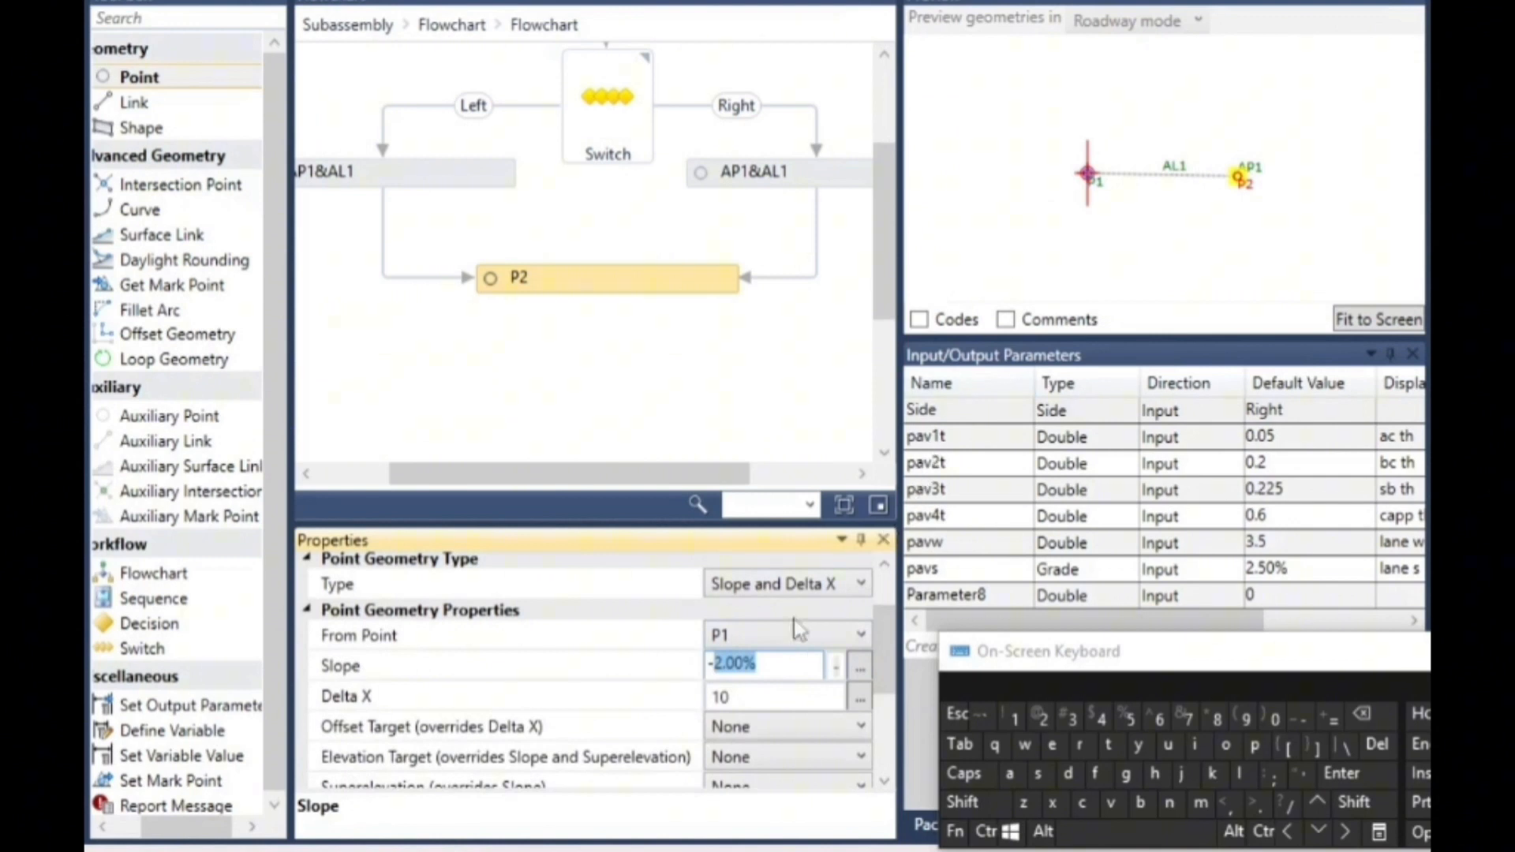
left_click(770, 661)
left_click_drag(771, 661, 717, 657)
left_click(1255, 746)
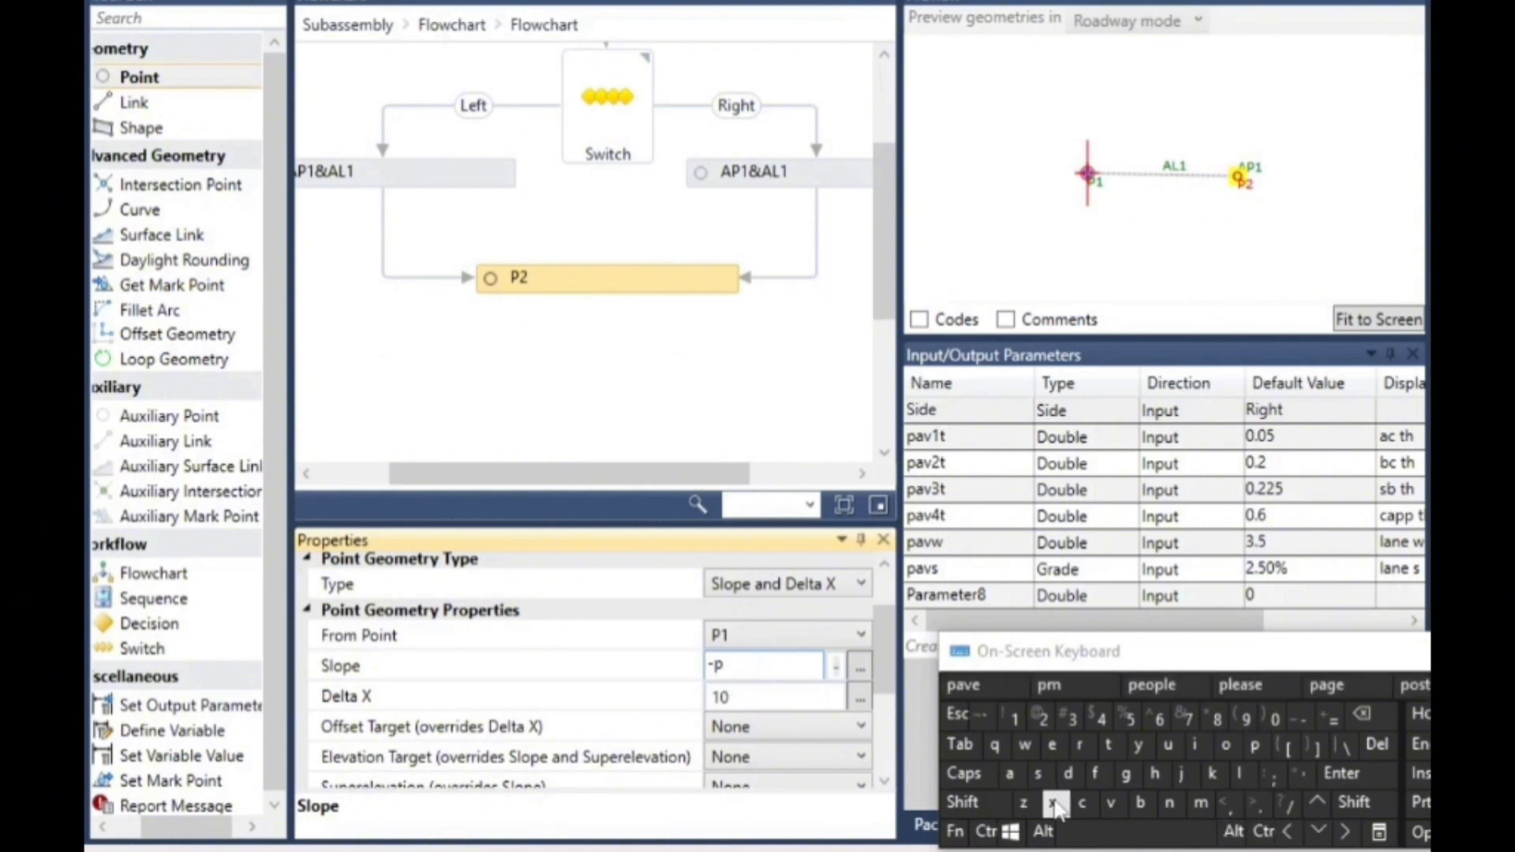
left_click(1009, 774)
left_click(1110, 804)
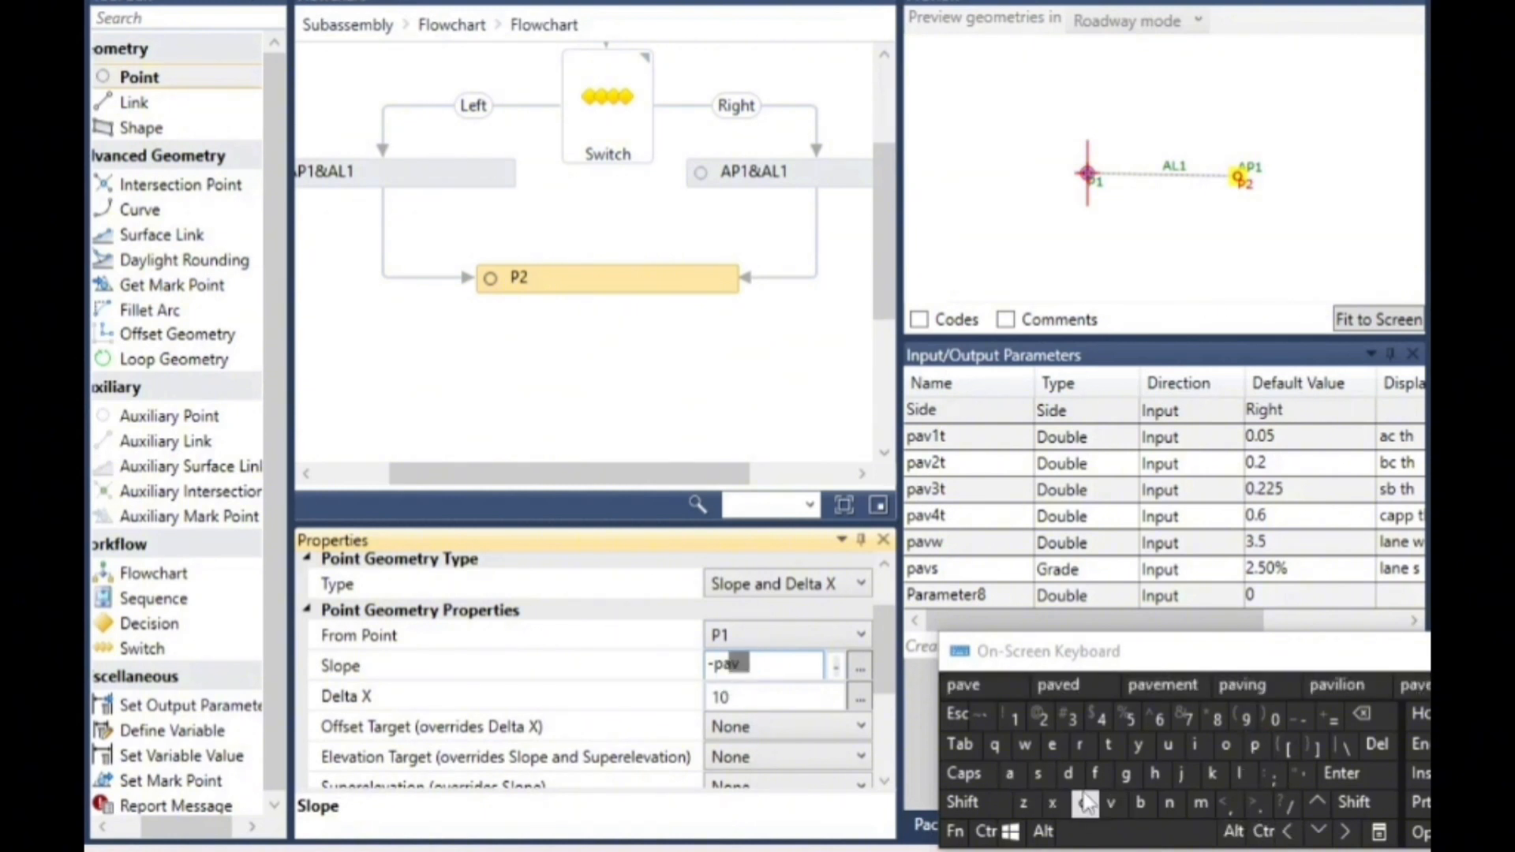
left_click(1039, 774)
- Set point P2's Delta X to the lane-width parameter pavw
left_click(749, 699)
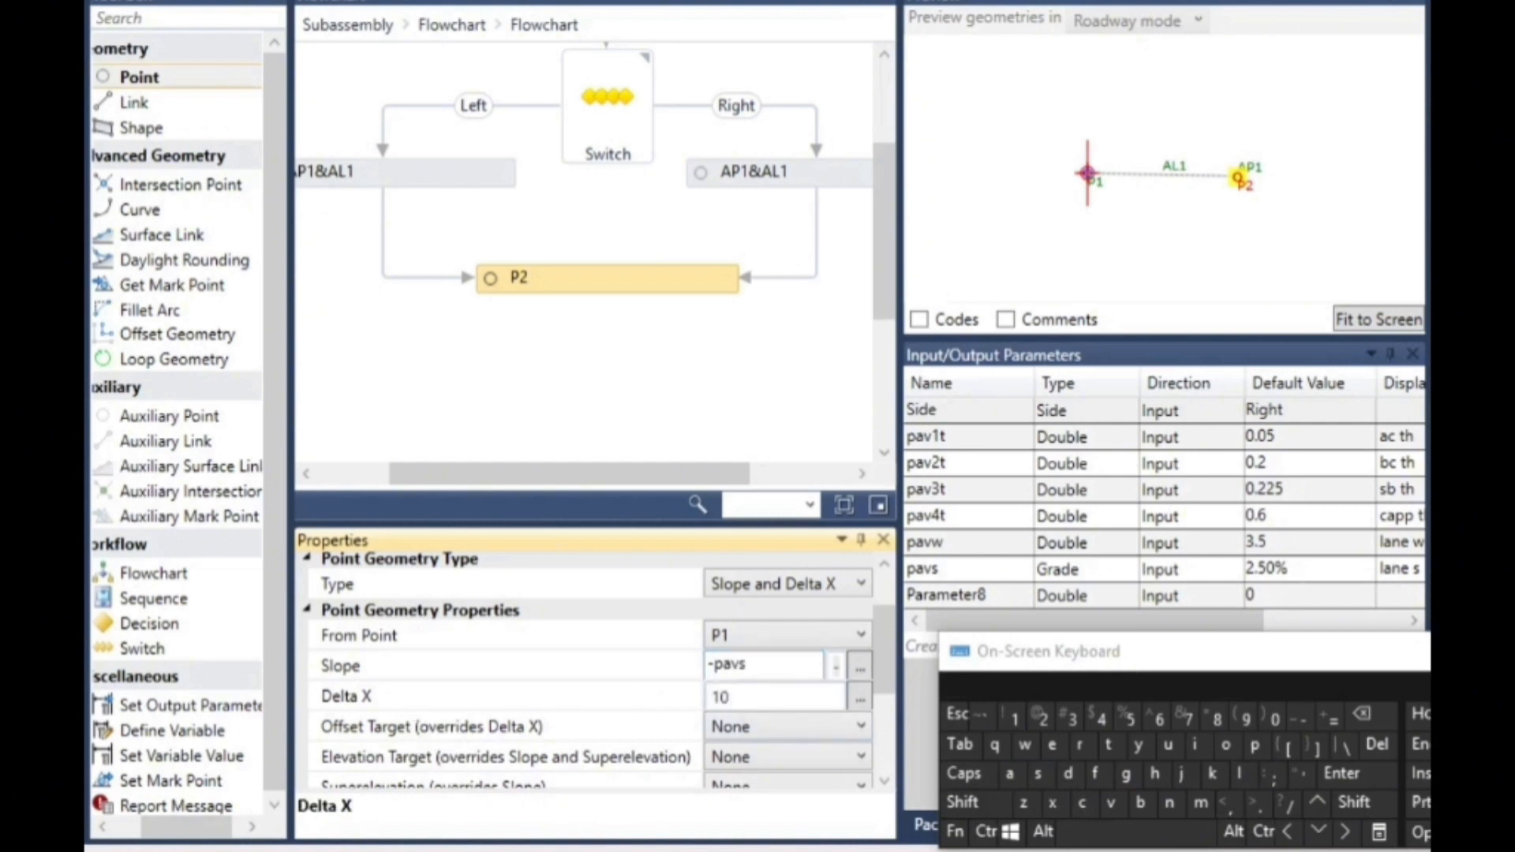
left_click(746, 698)
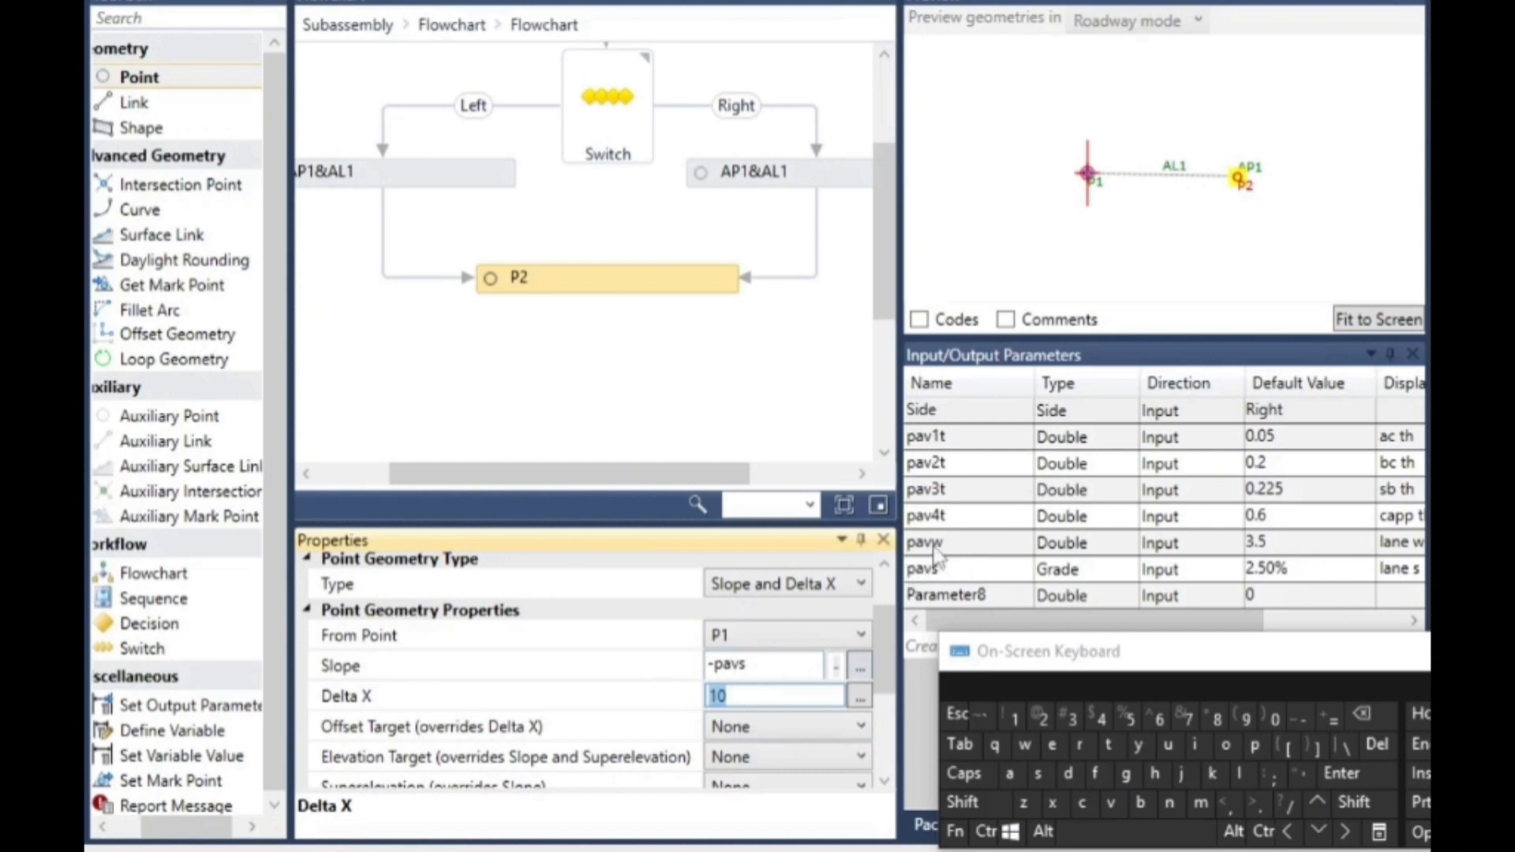
left_click(1255, 744)
left_click(1010, 774)
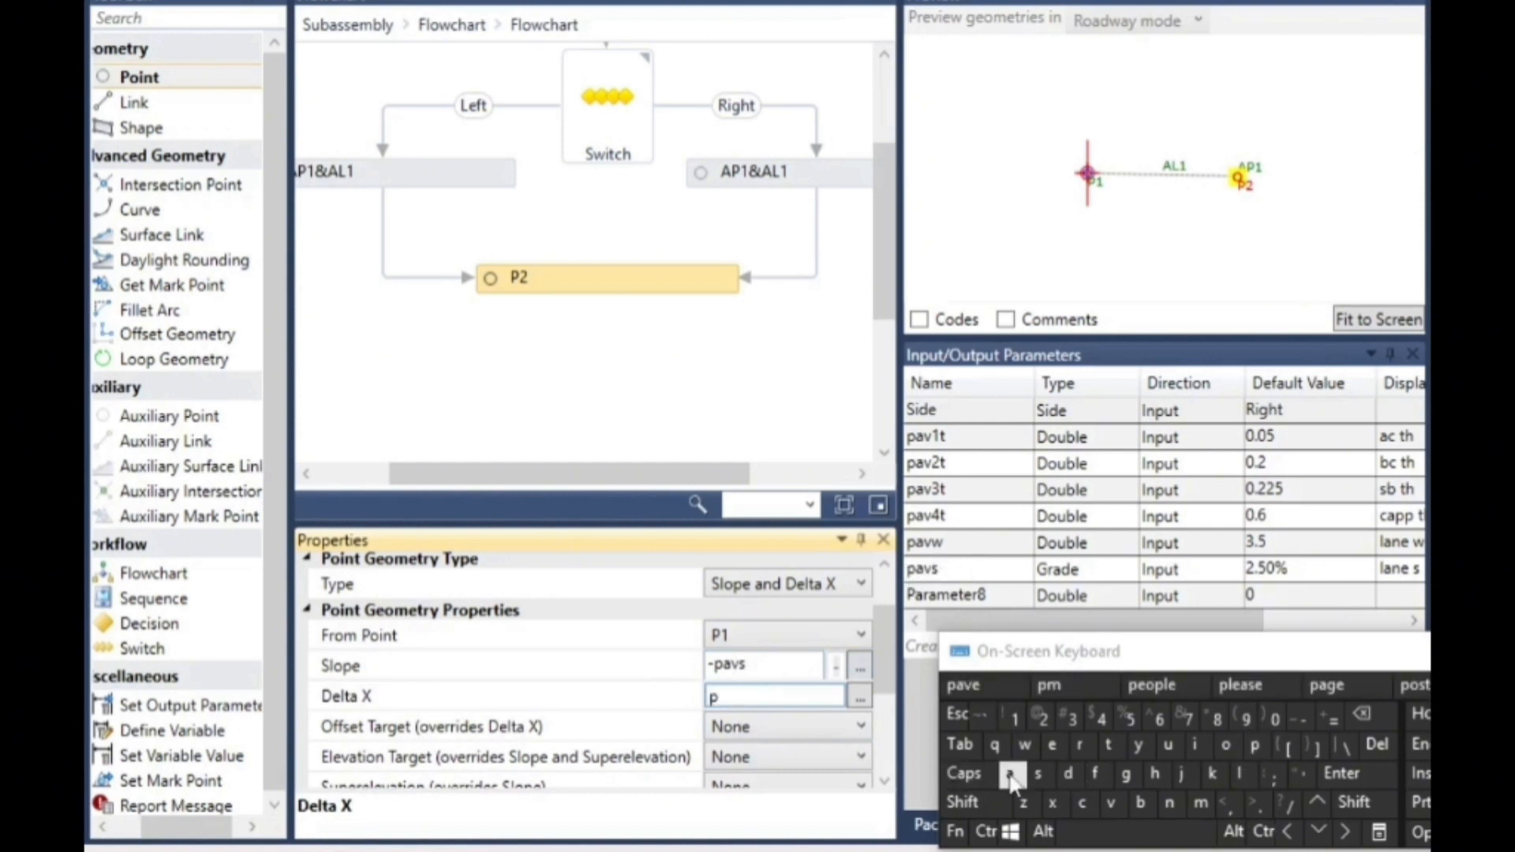
left_click(1110, 805)
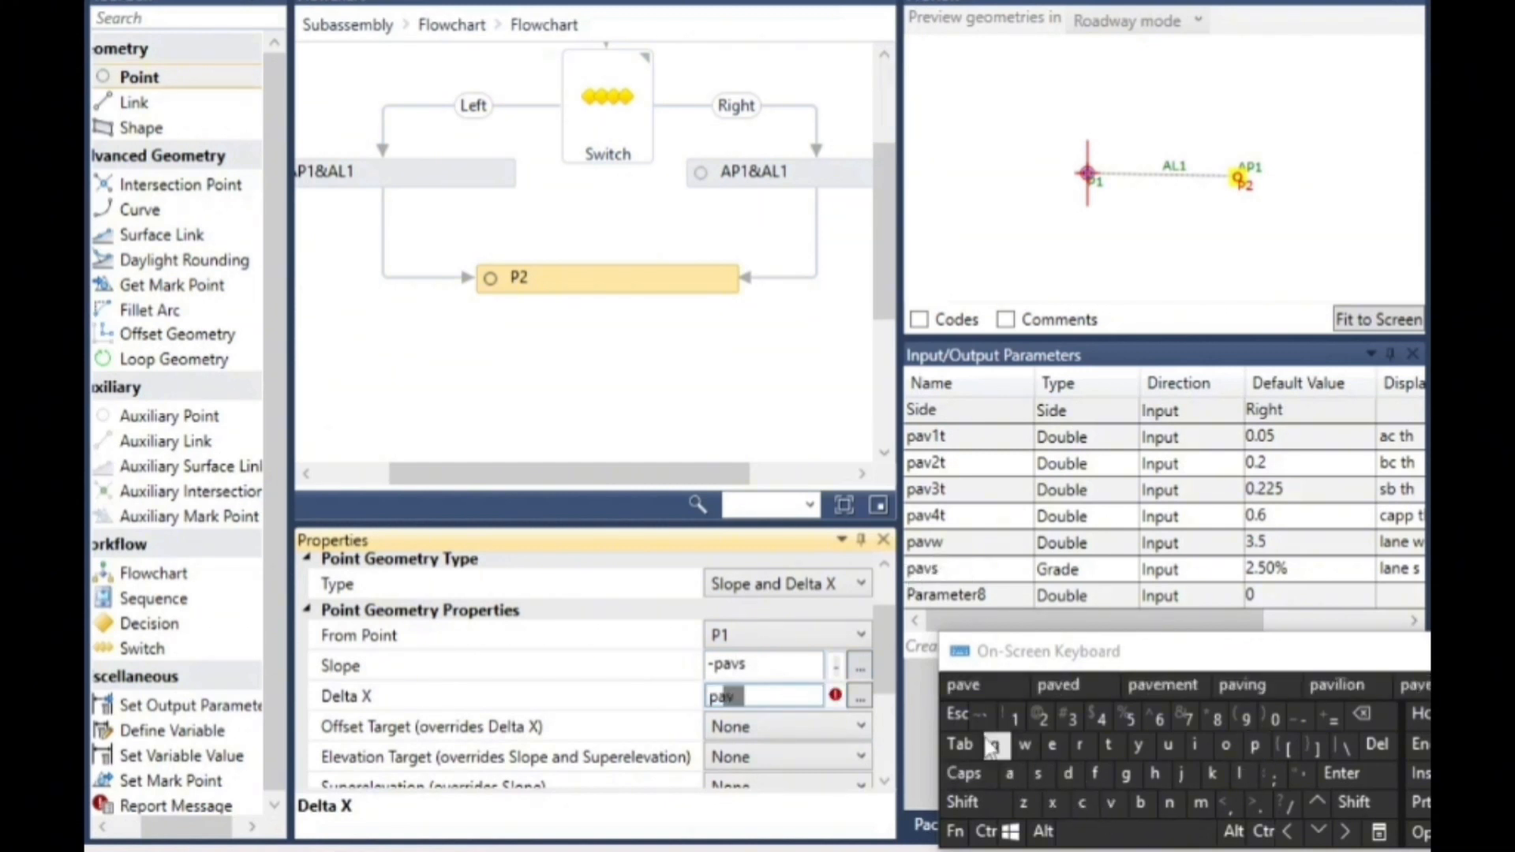
left_click(1029, 751)
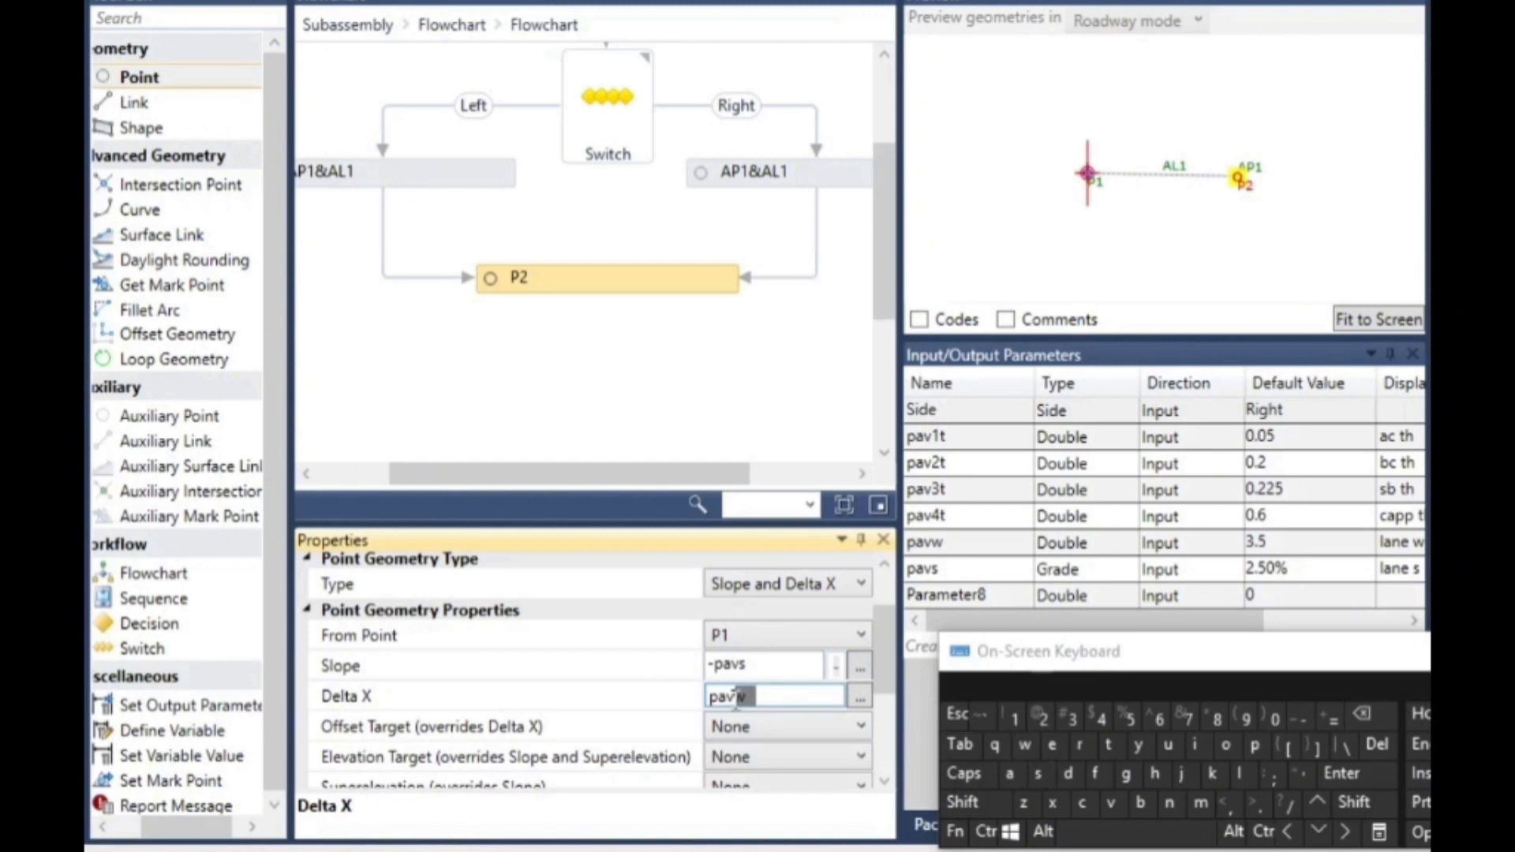
left_click(619, 585)
- Add a link from point P2 to its From Point
left_click_drag(882, 623, 869, 665)
left_click(713, 765)
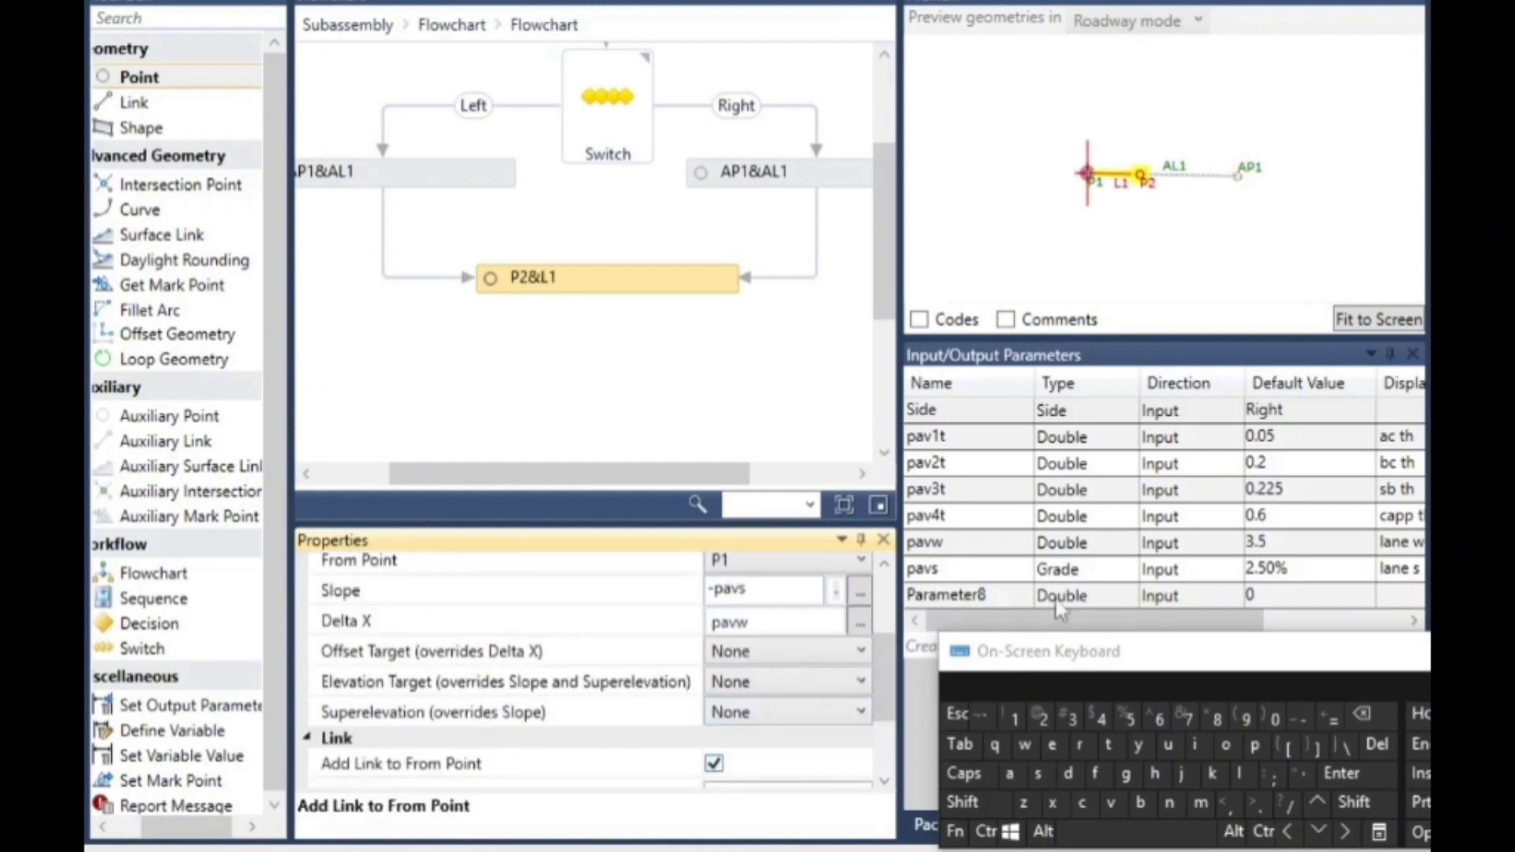
left_click(1122, 235)
scroll(1128, 225, "up", 3)
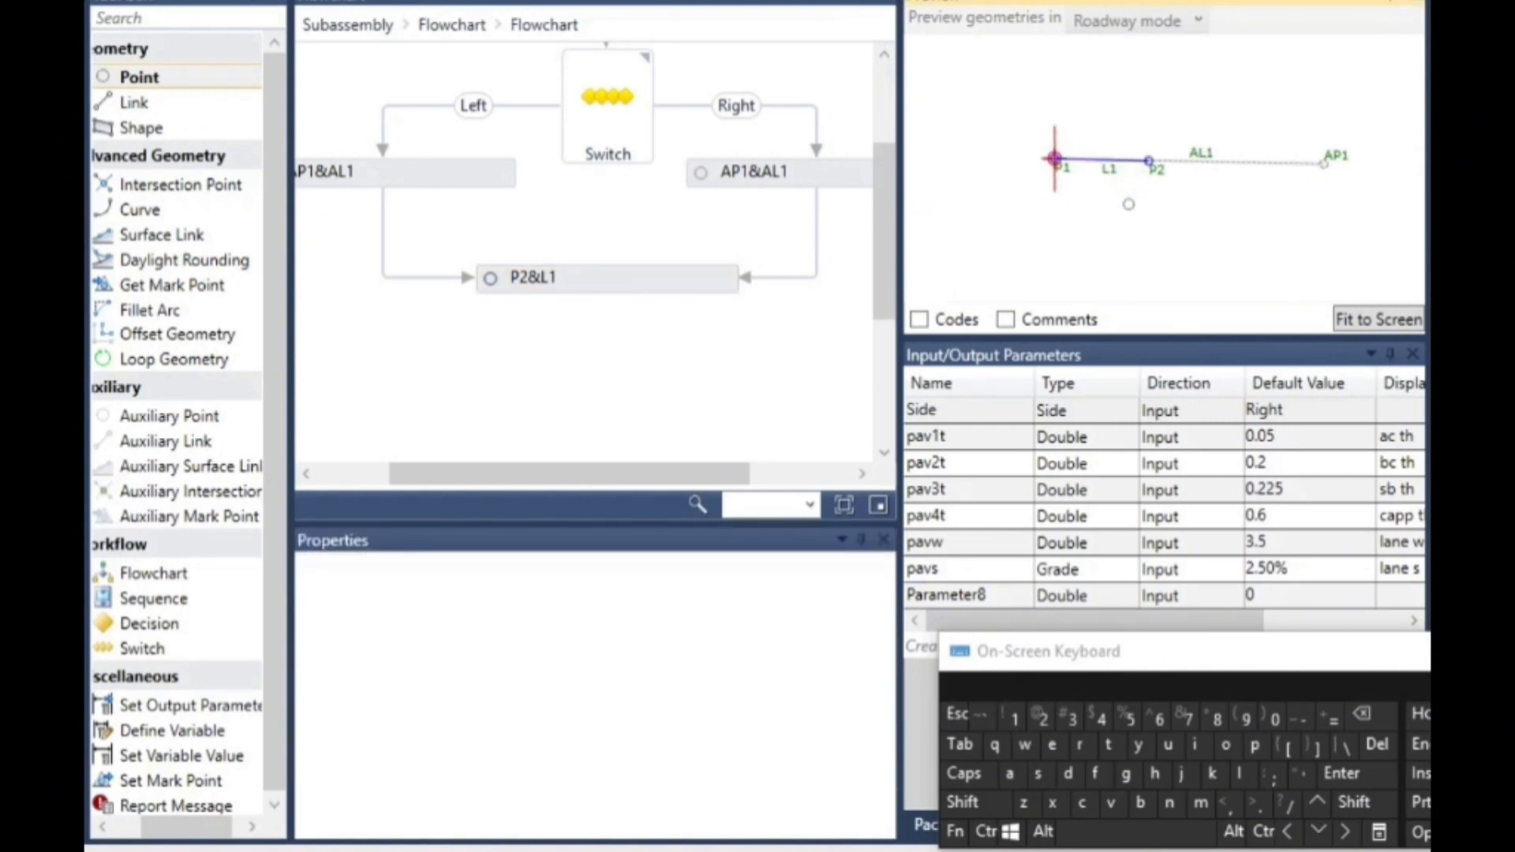
scroll(1136, 213, "up", 2)
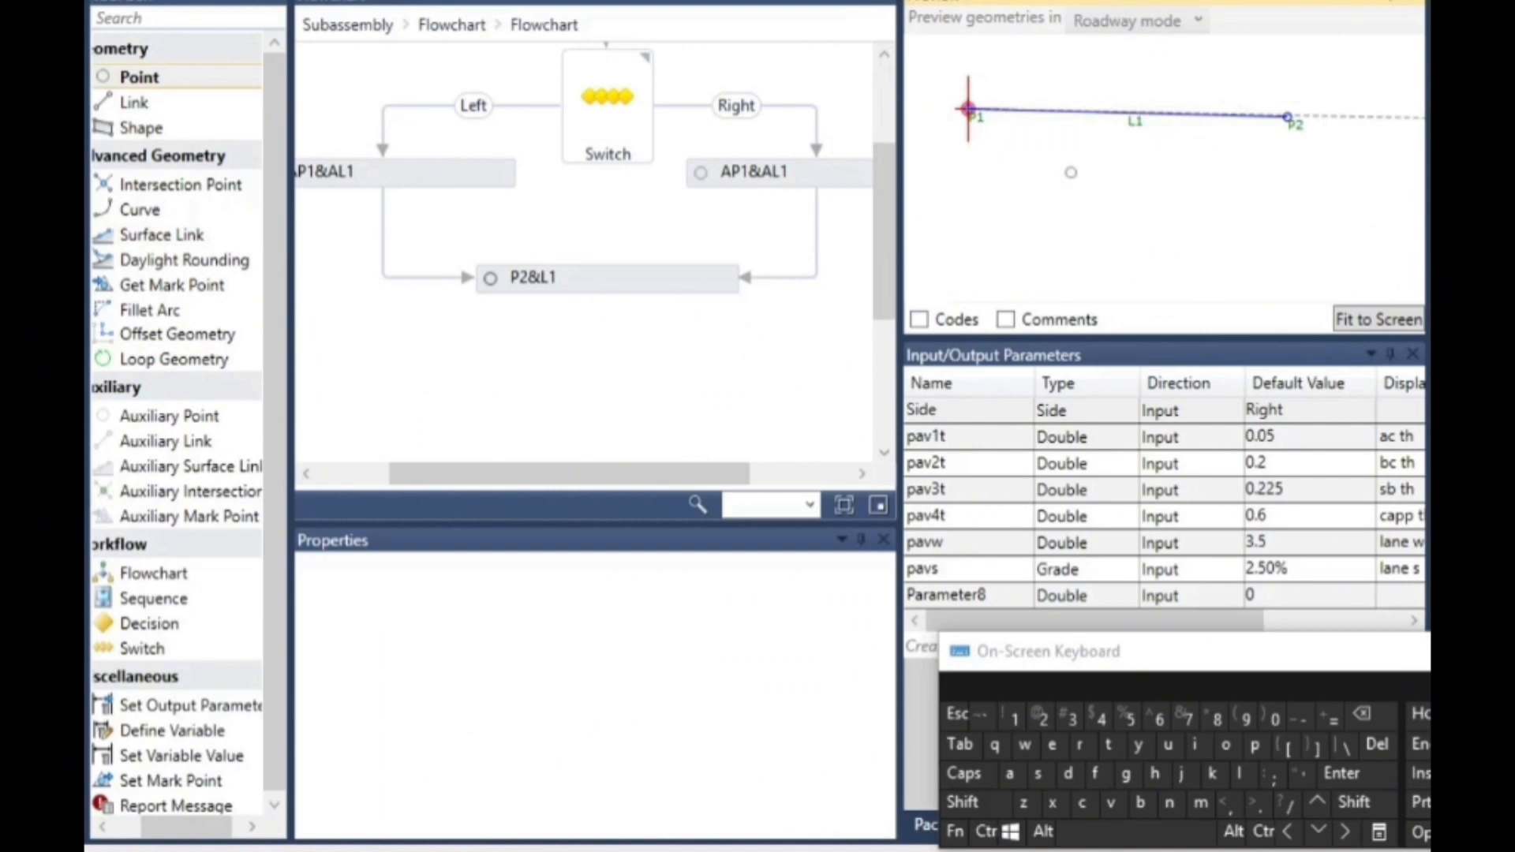
scroll(1022, 158, "down", 1)
scroll(963, 123, "up", 3)
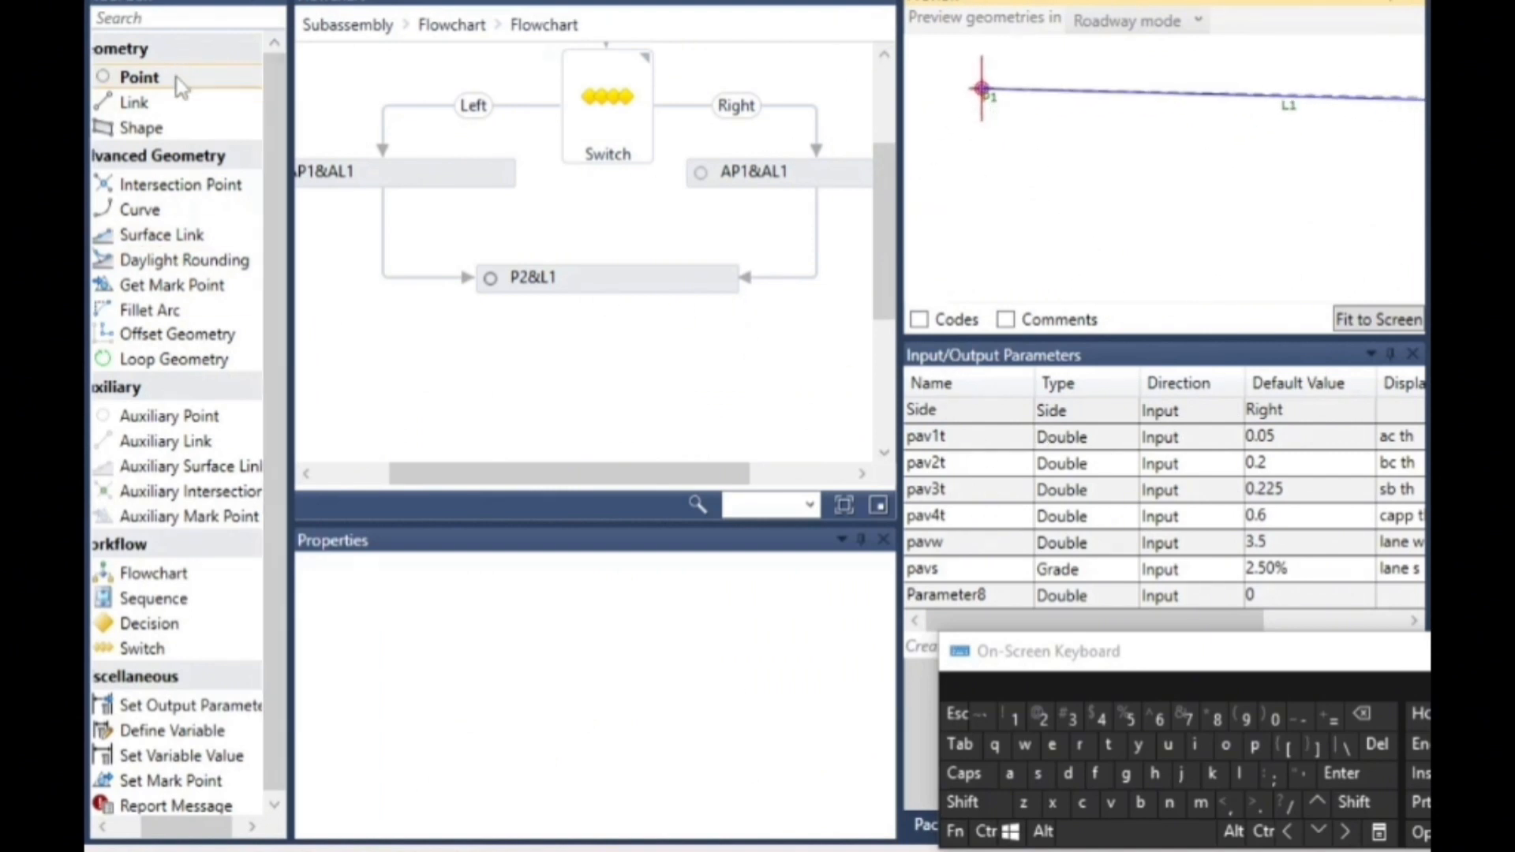
- Add a new point below P2&L1 in the flowchart and set its From Point to P1
left_click_drag(176, 87, 614, 363)
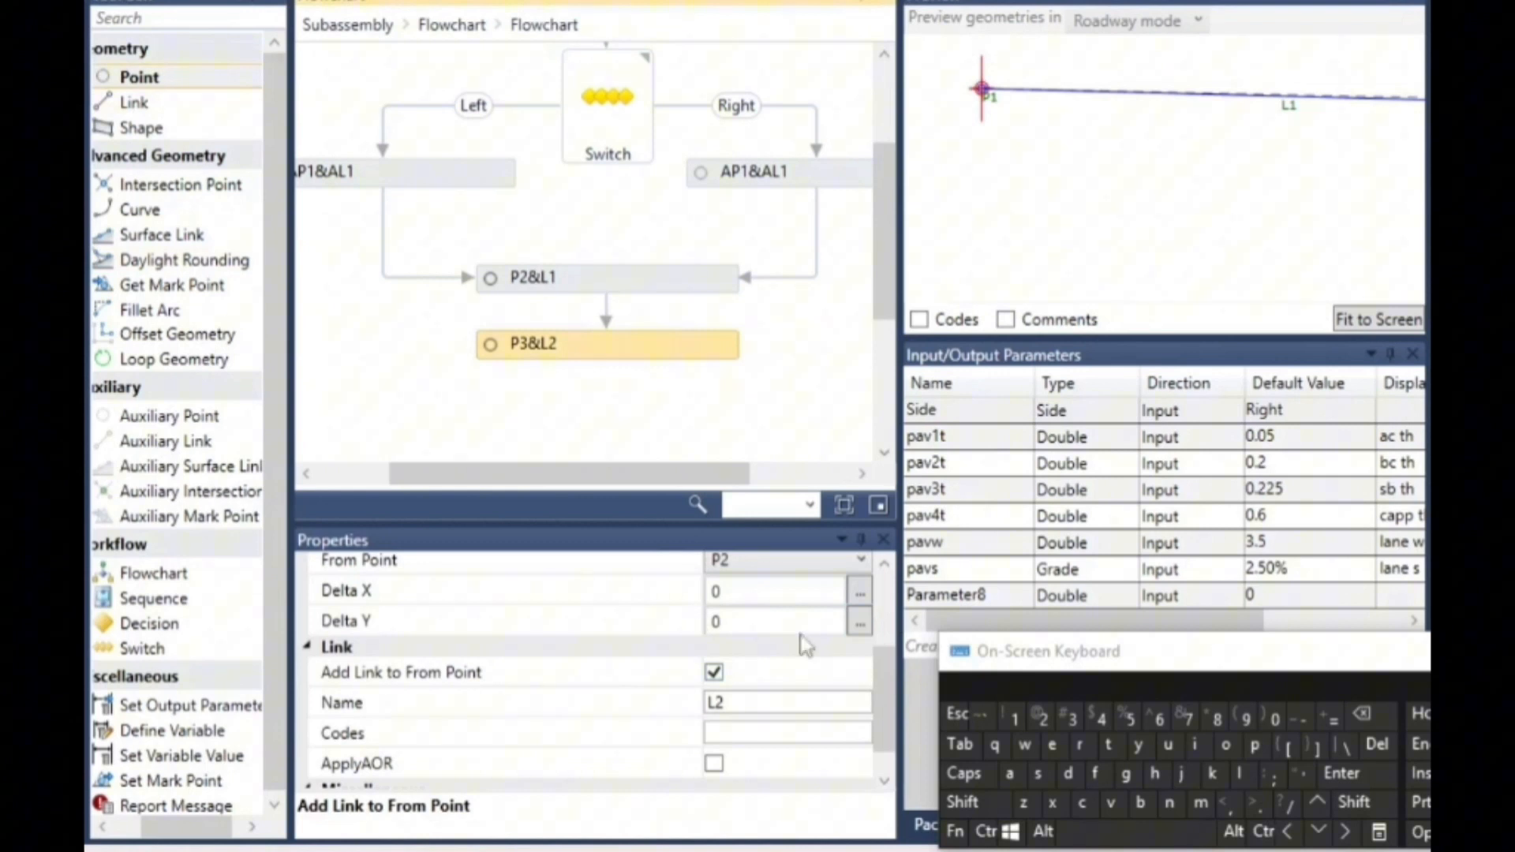
left_click_drag(890, 674, 894, 604)
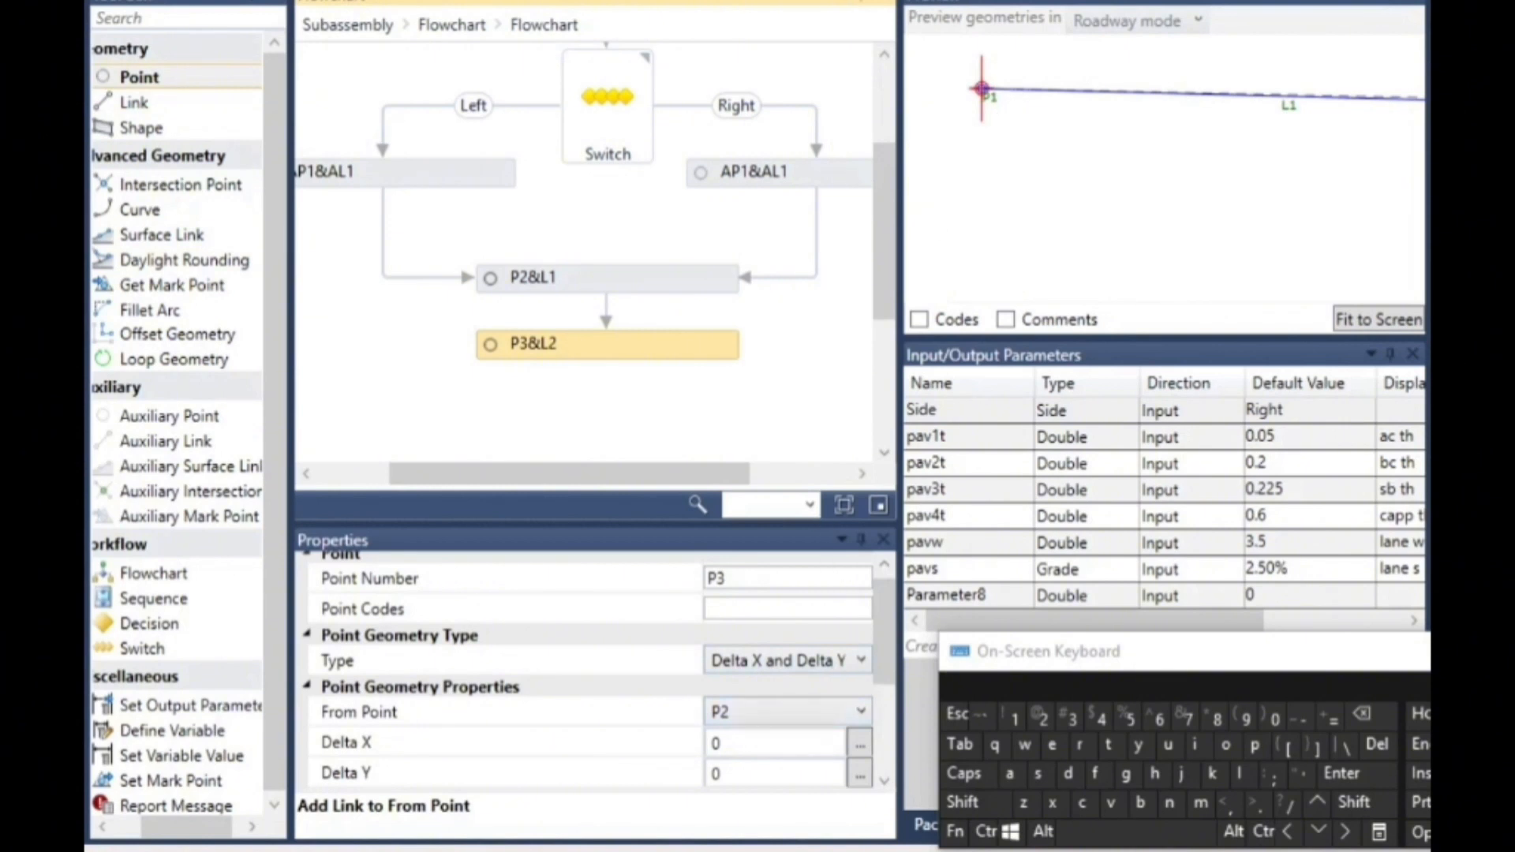
left_click(772, 710)
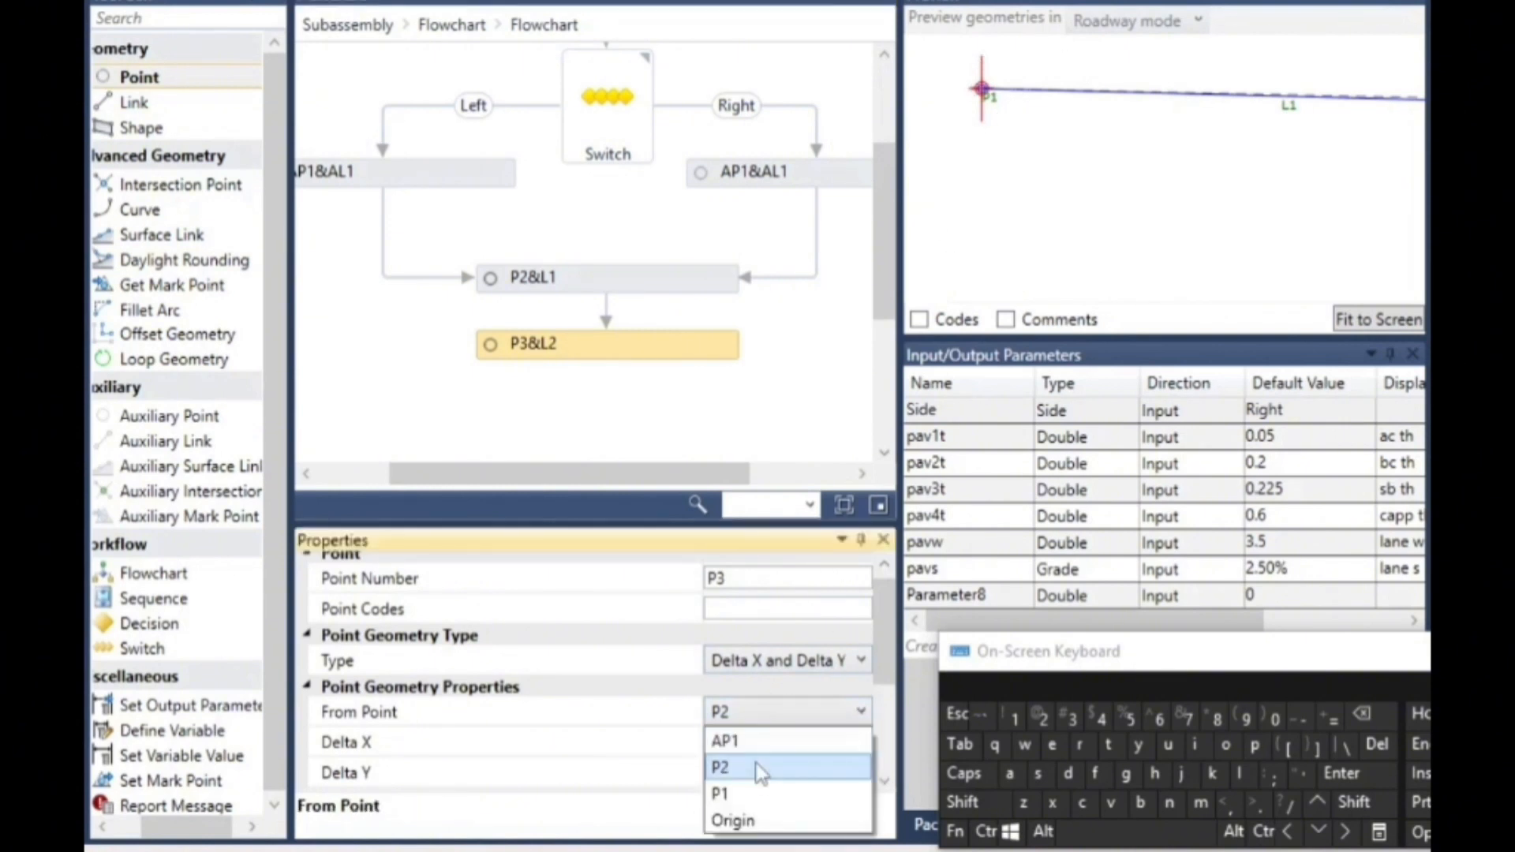
left_click(762, 796)
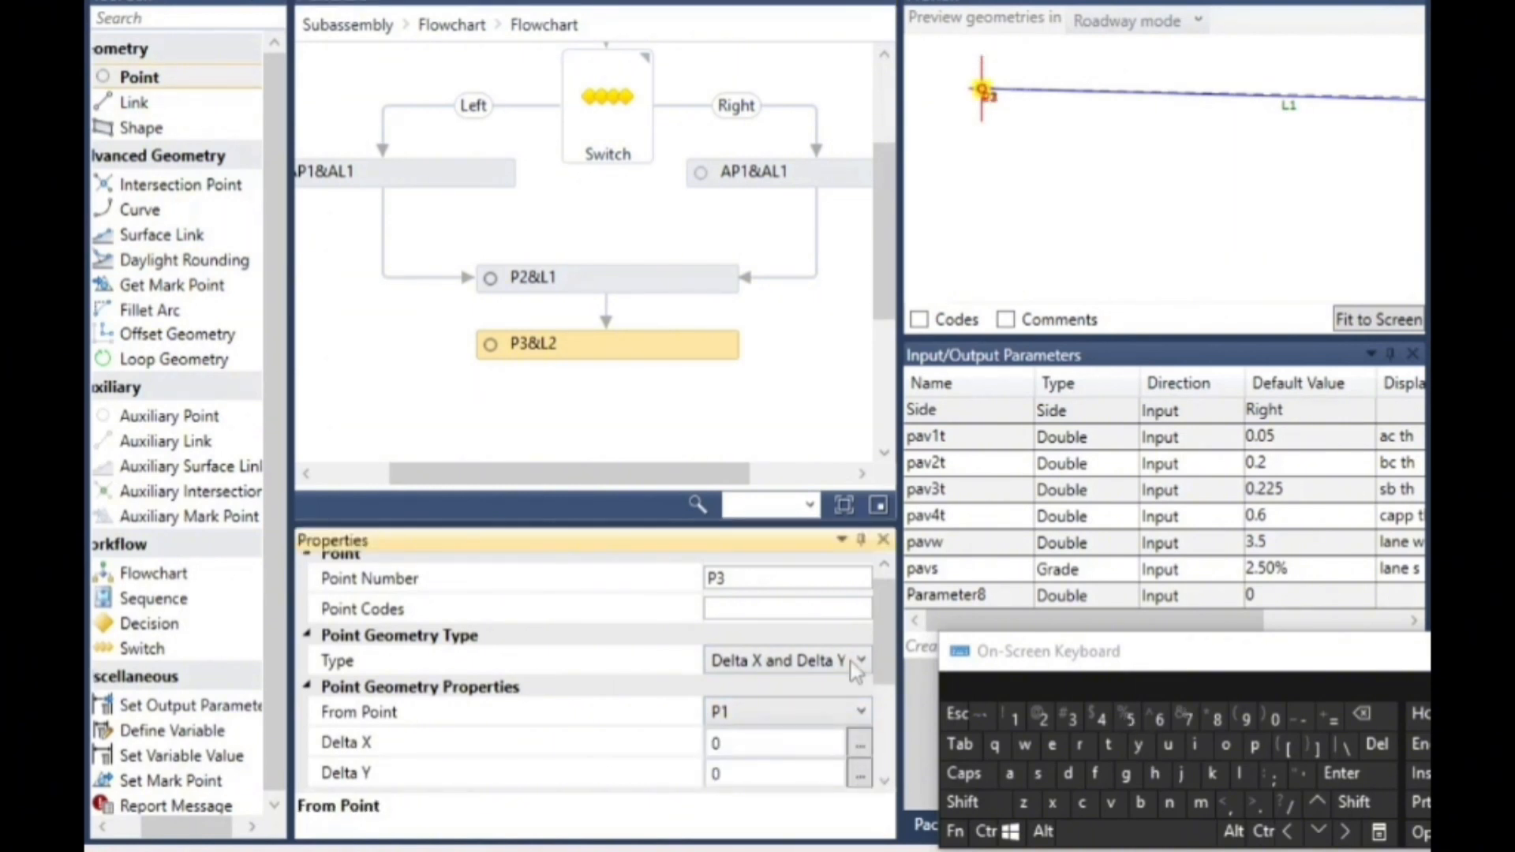
- Set point P3's Delta Y to -pav1t
left_click(729, 774)
left_click_drag(756, 775, 640, 761)
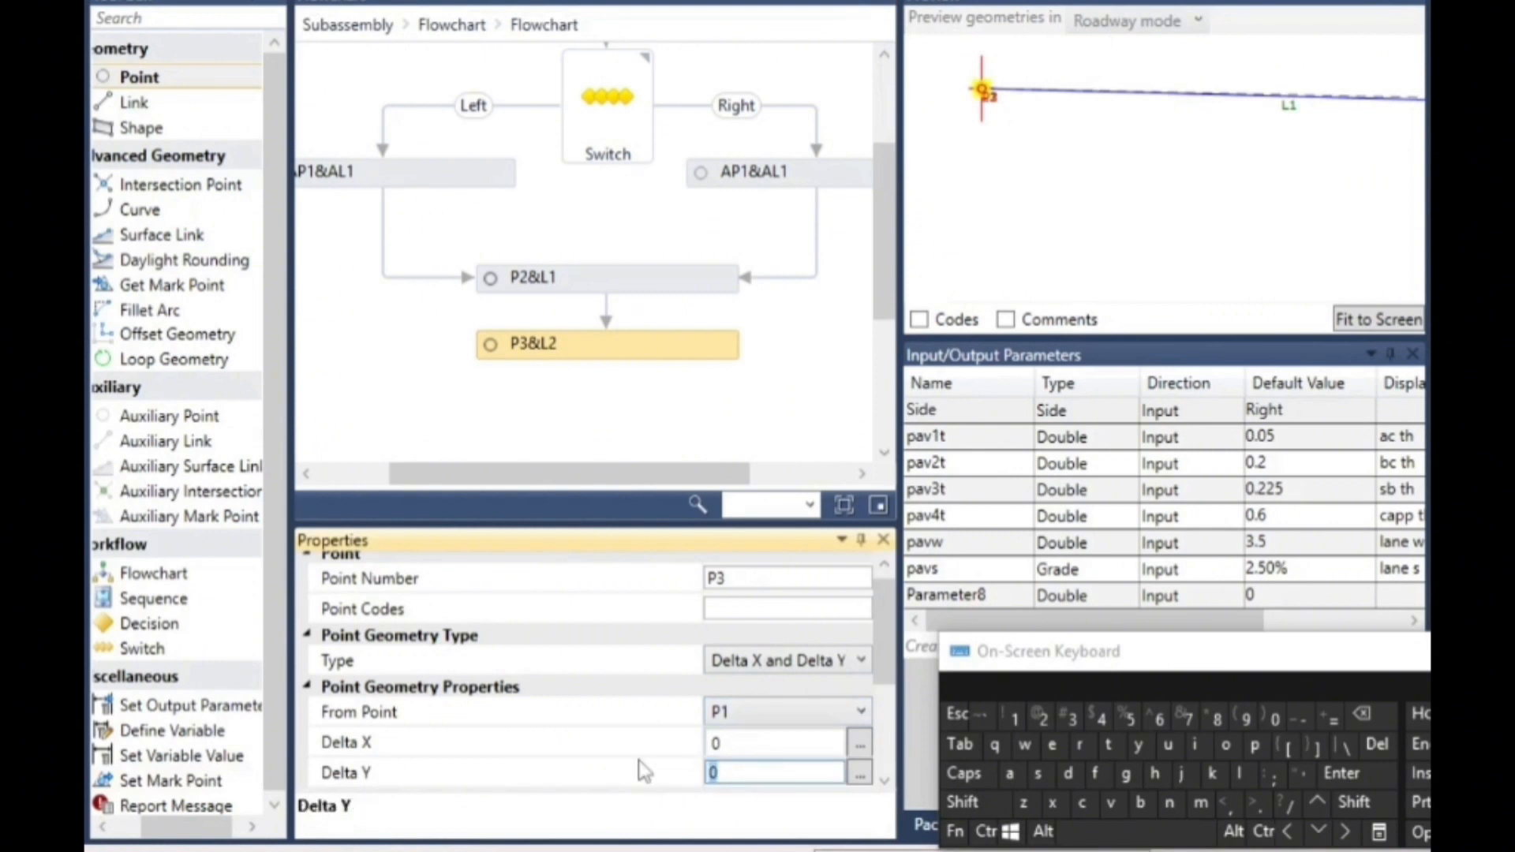
left_click(1300, 716)
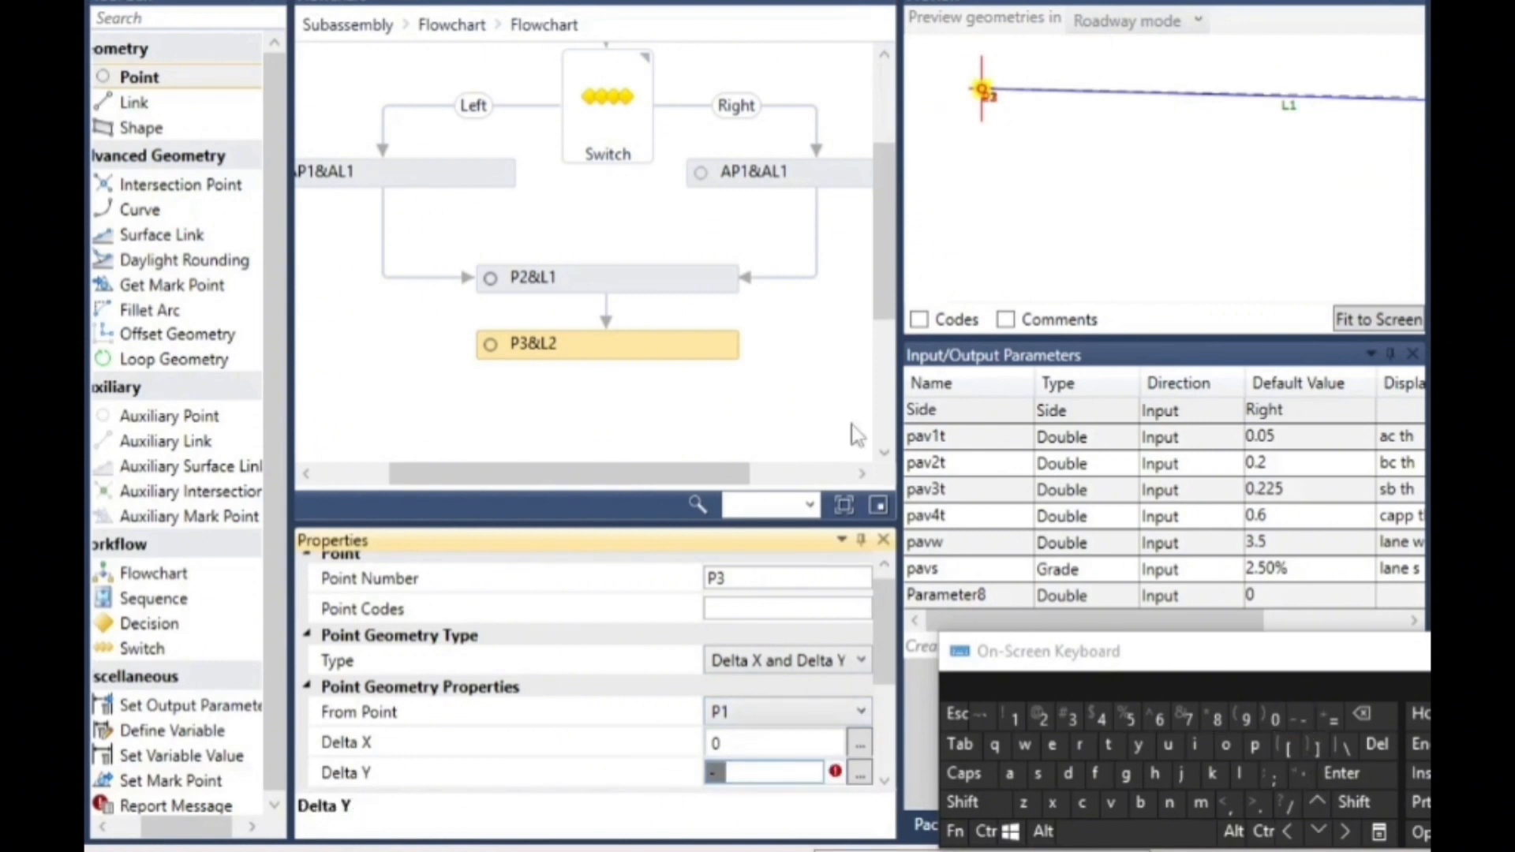
left_click(1254, 745)
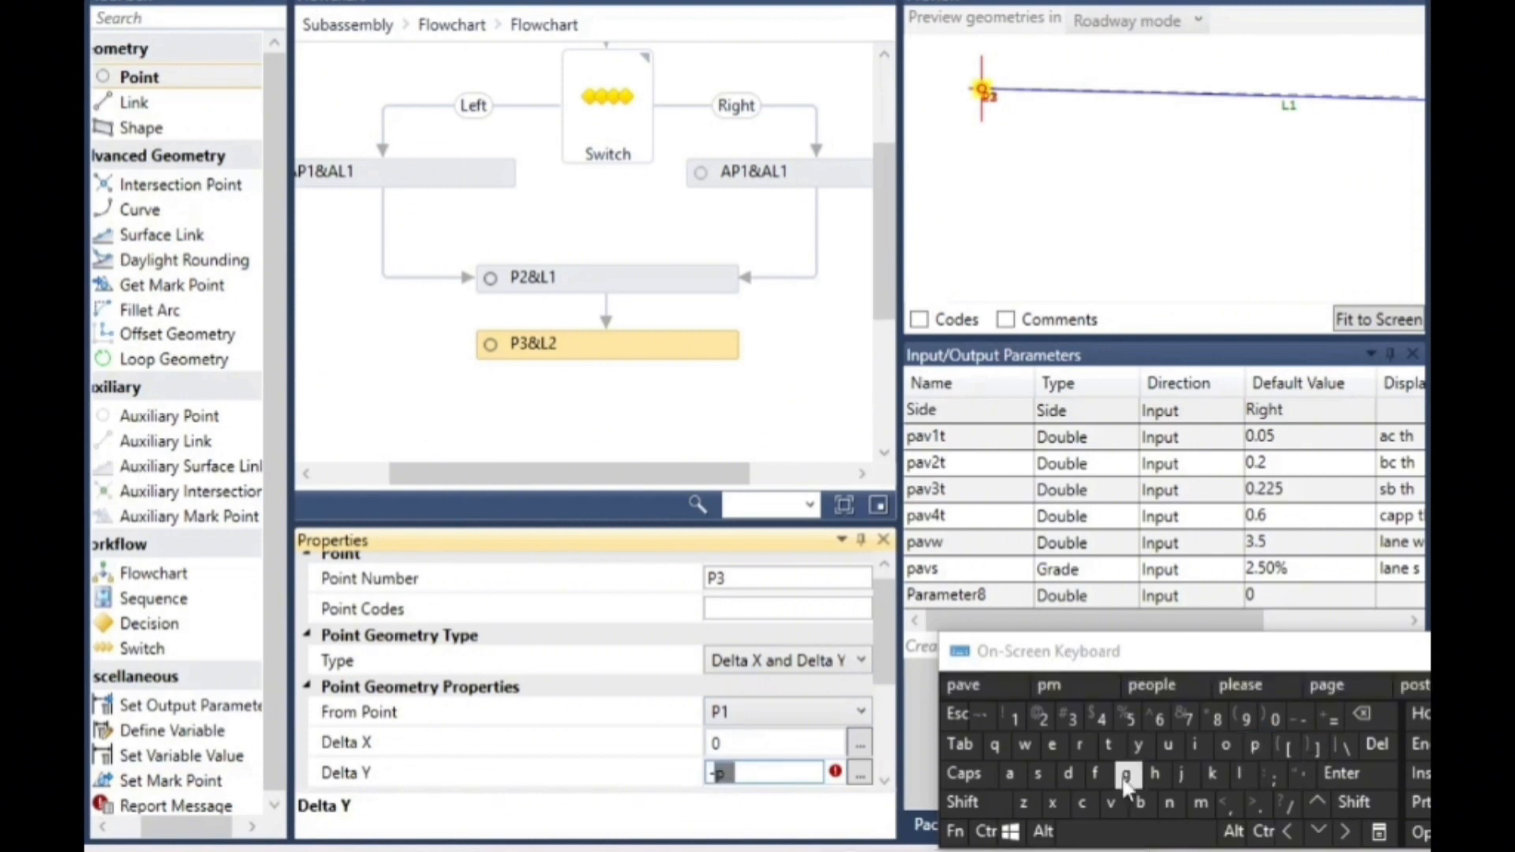
left_click(1013, 777)
left_click(1110, 803)
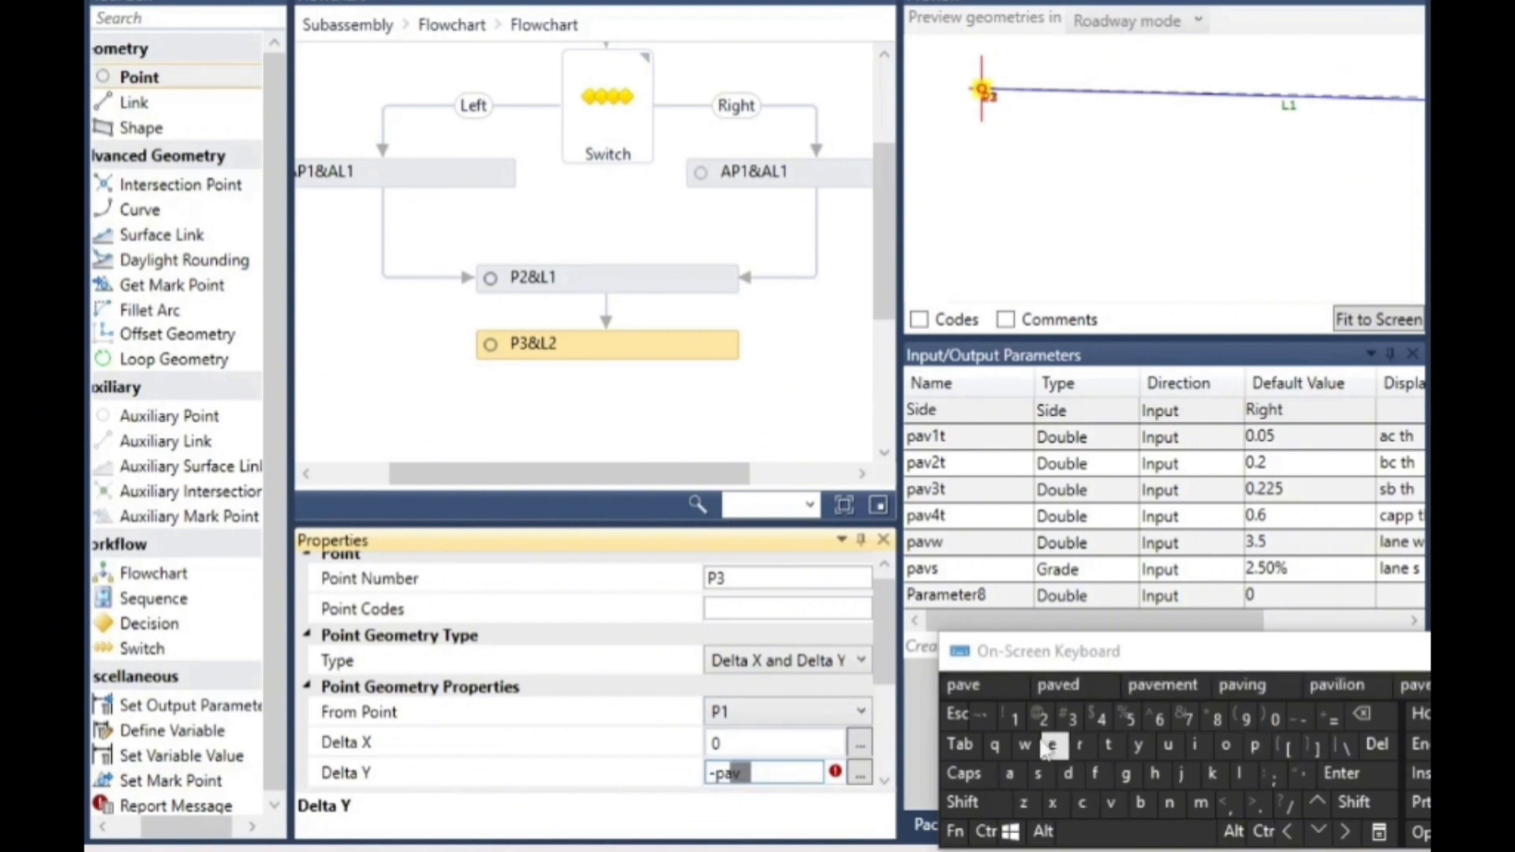
left_click(1016, 720)
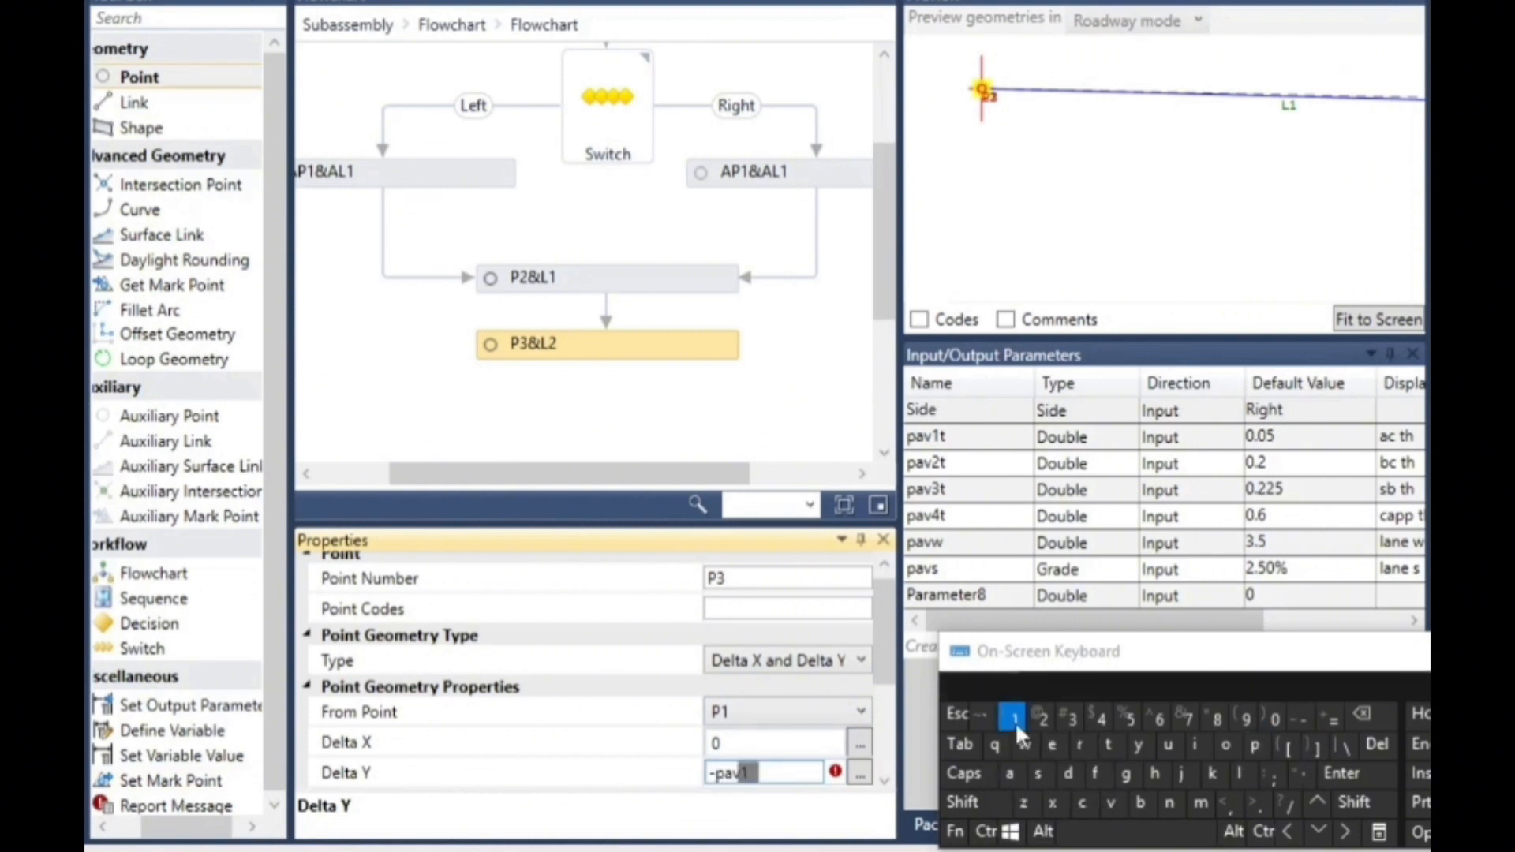
left_click(773, 366)
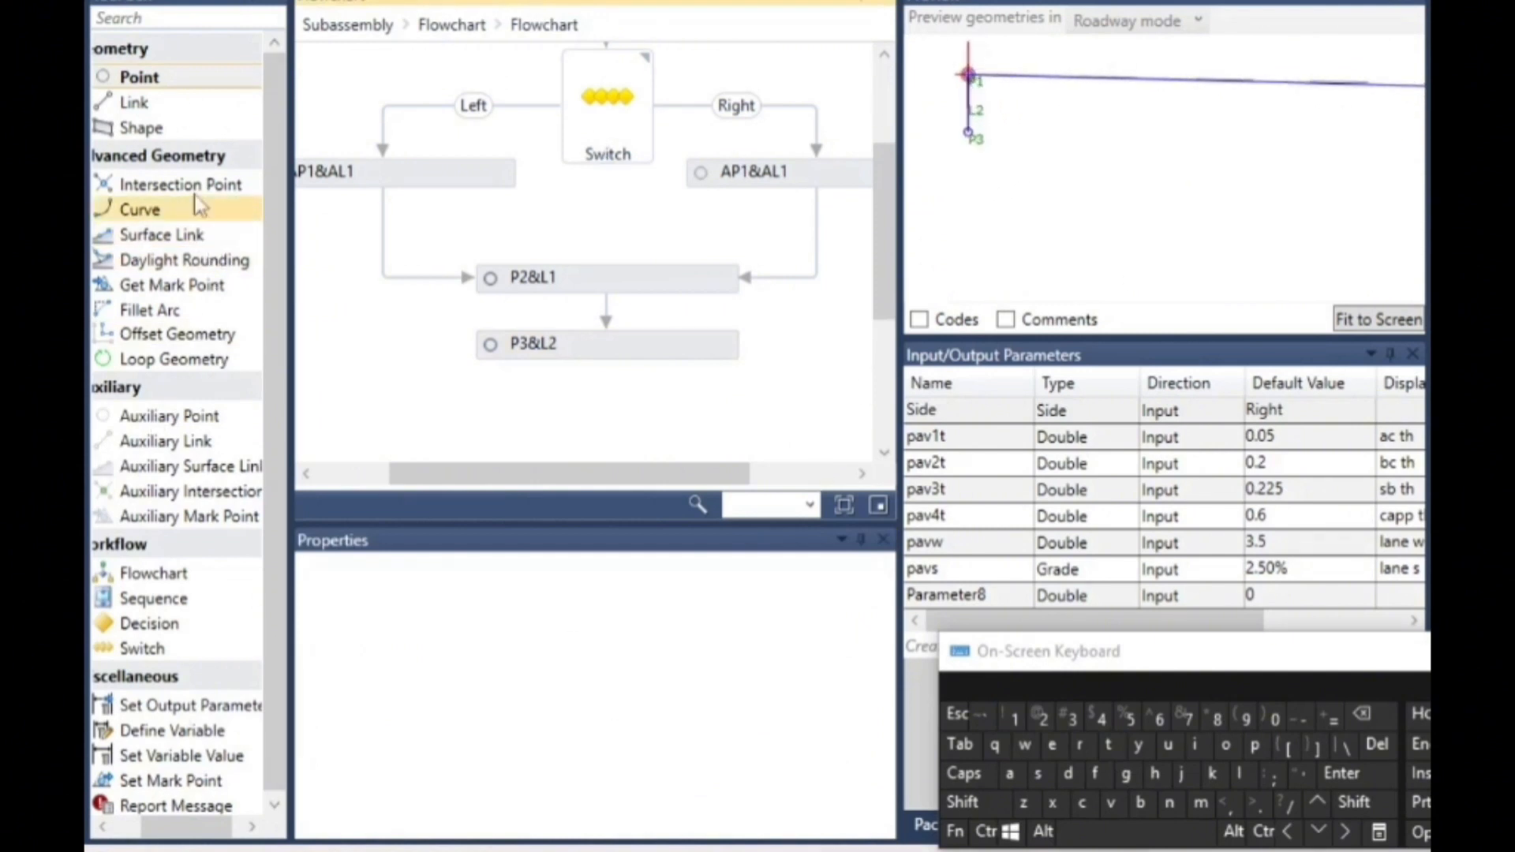
- Add a new point below P3&L2 in the flowchart and set its Delta Y from P3 to -pav2t
left_click_drag(186, 79, 613, 210)
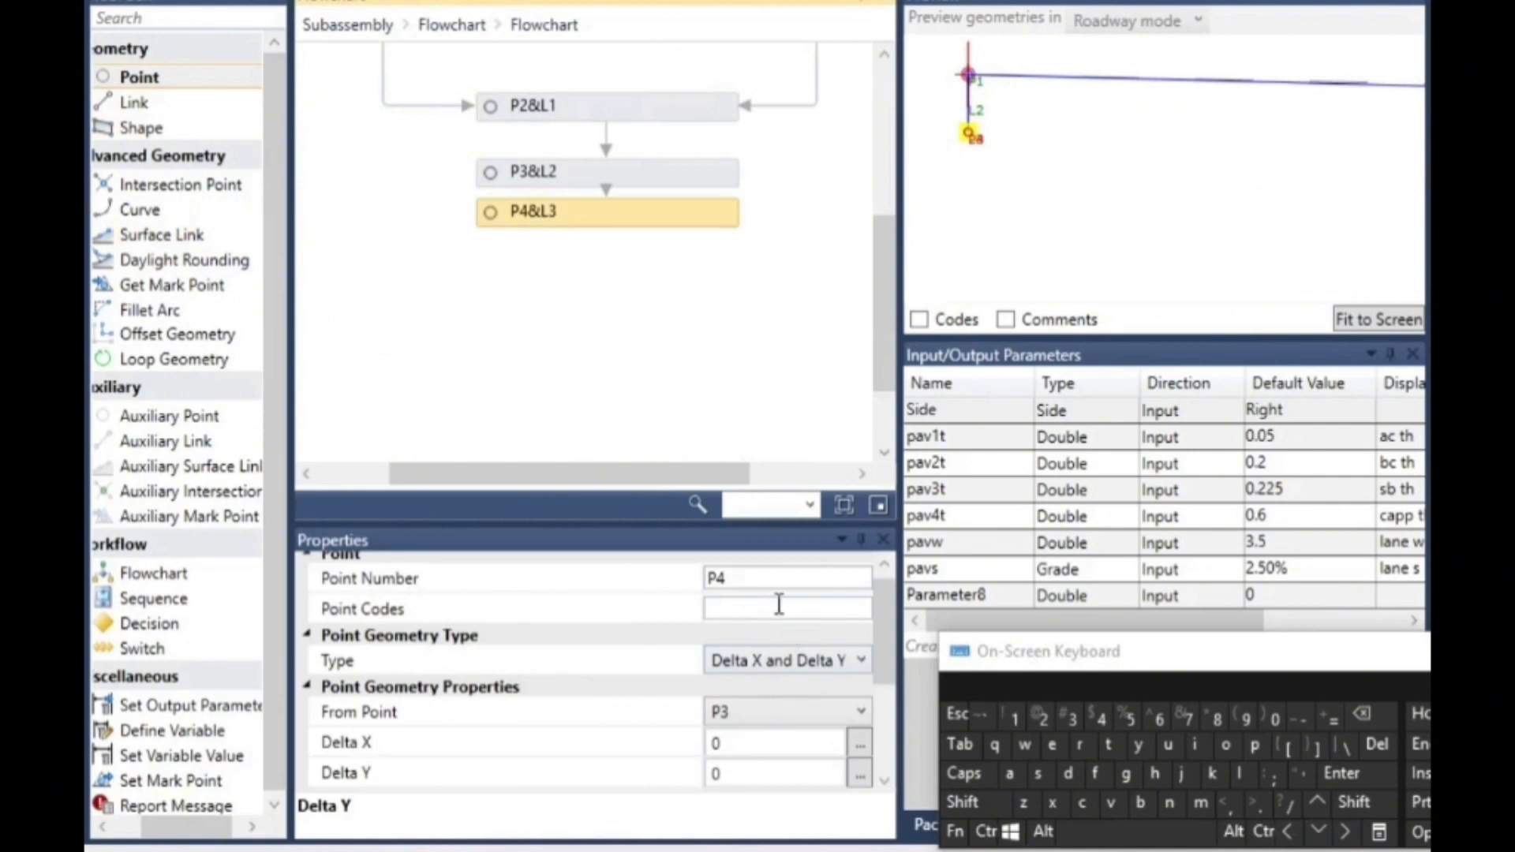
left_click(784, 666)
left_click(786, 667)
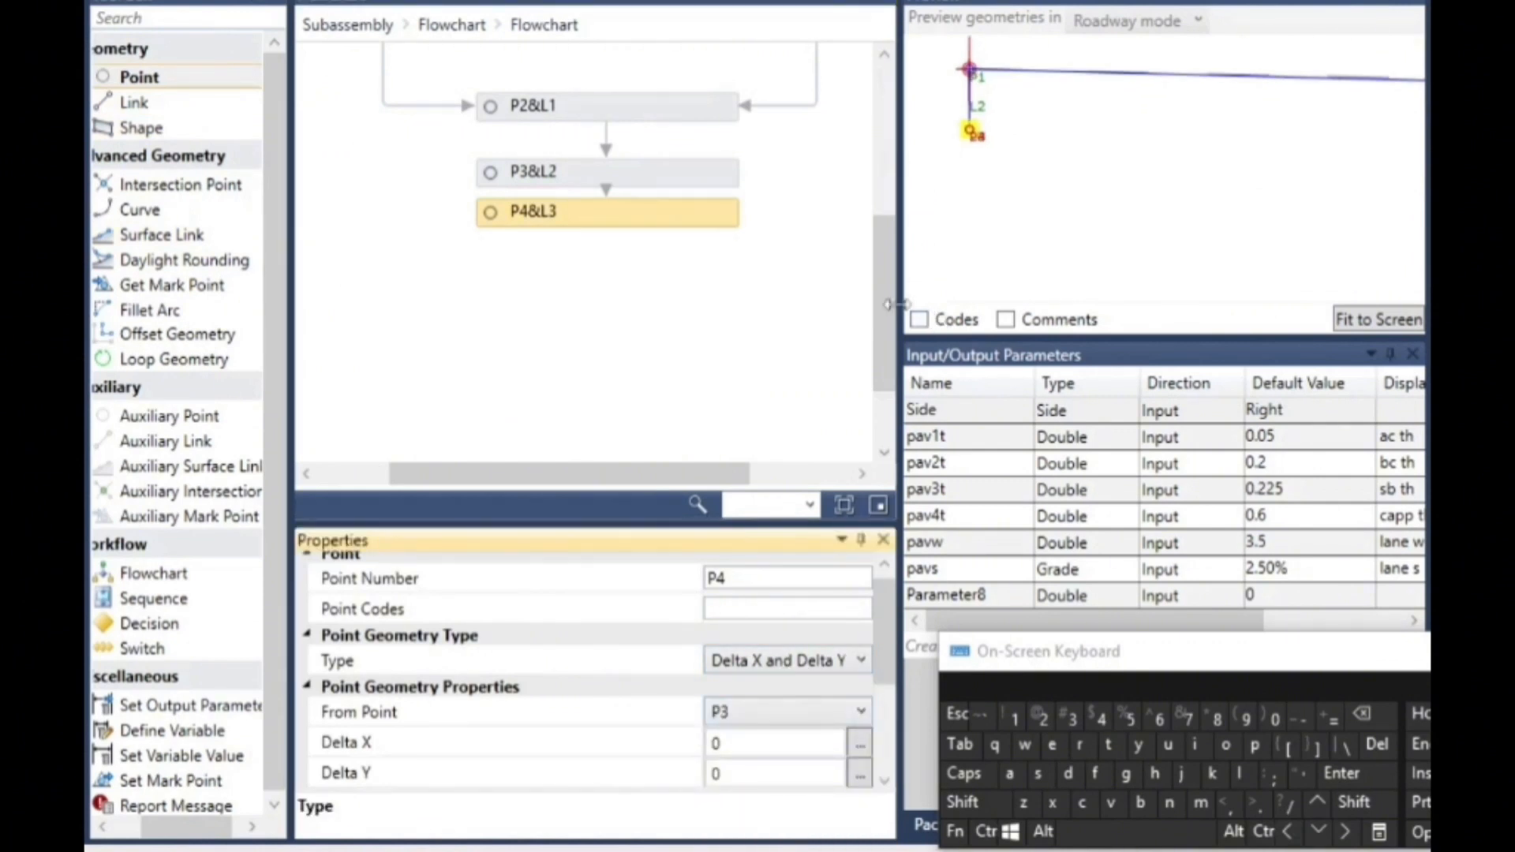
left_click(748, 769)
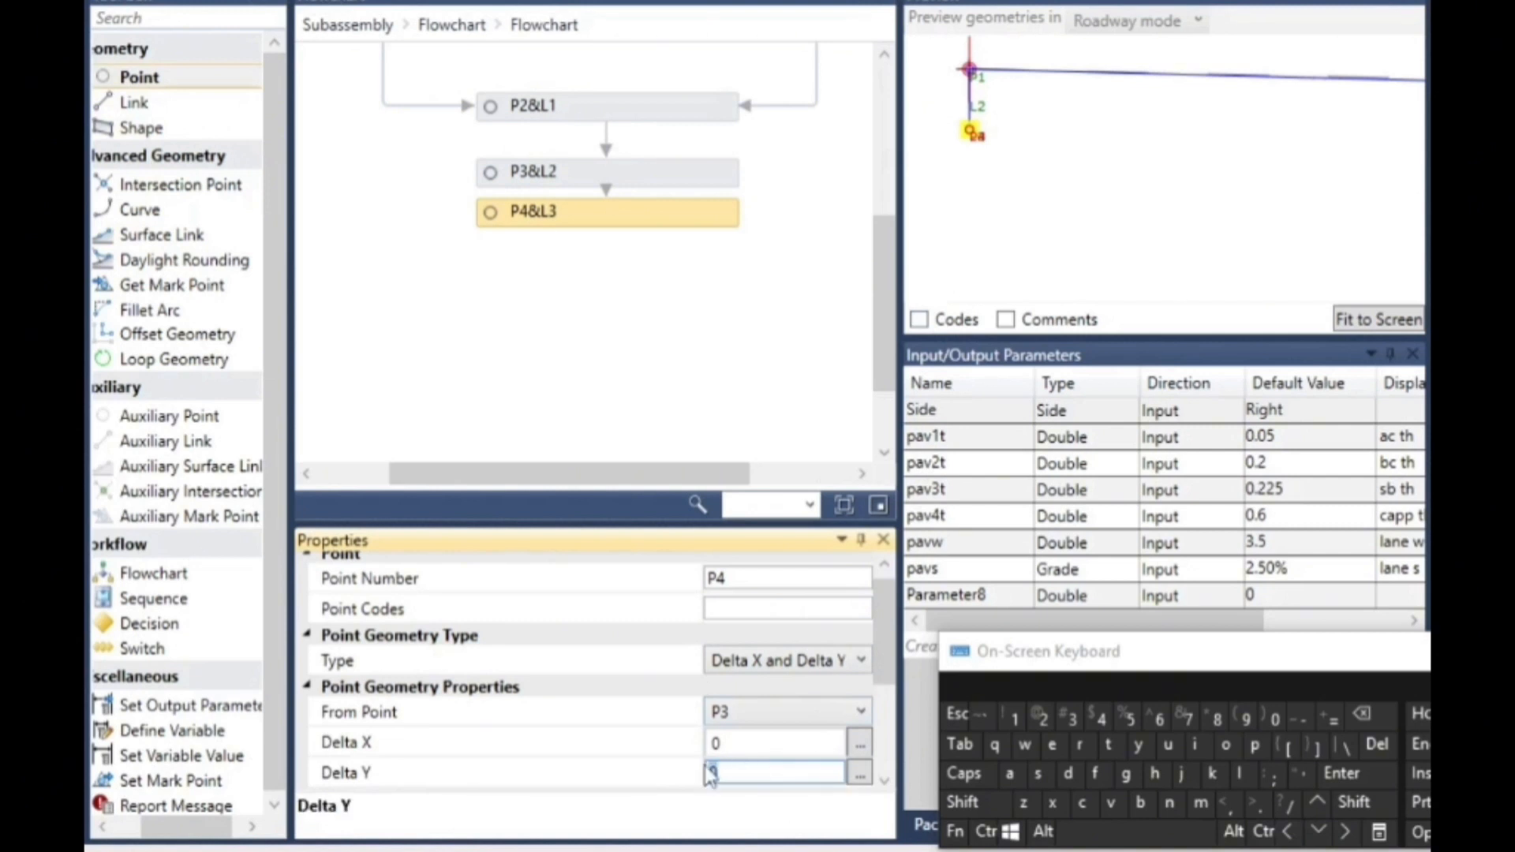
left_click(1307, 728)
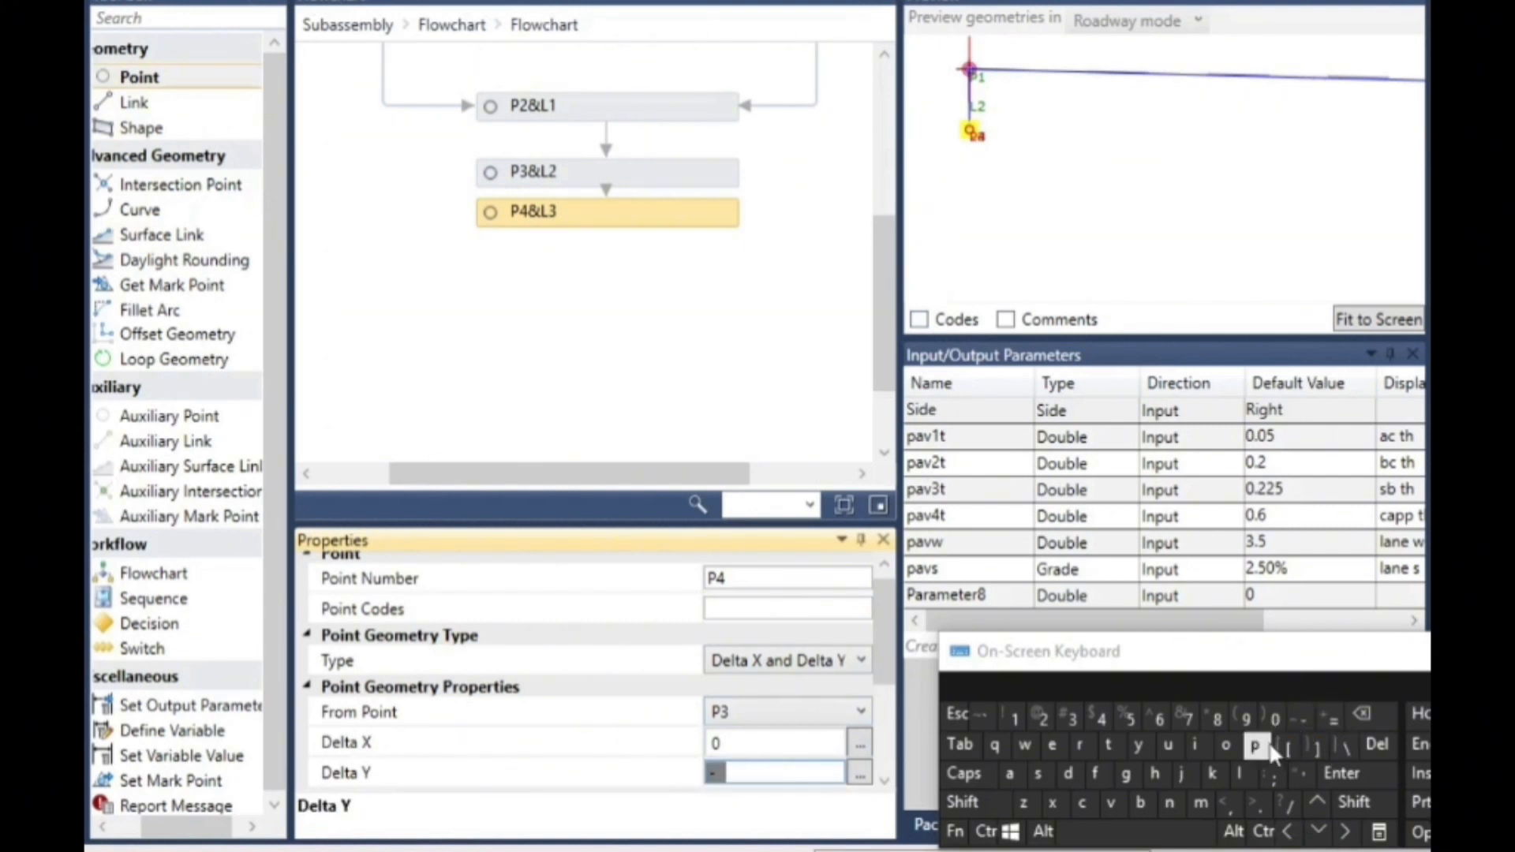
left_click(1254, 745)
left_click(1010, 775)
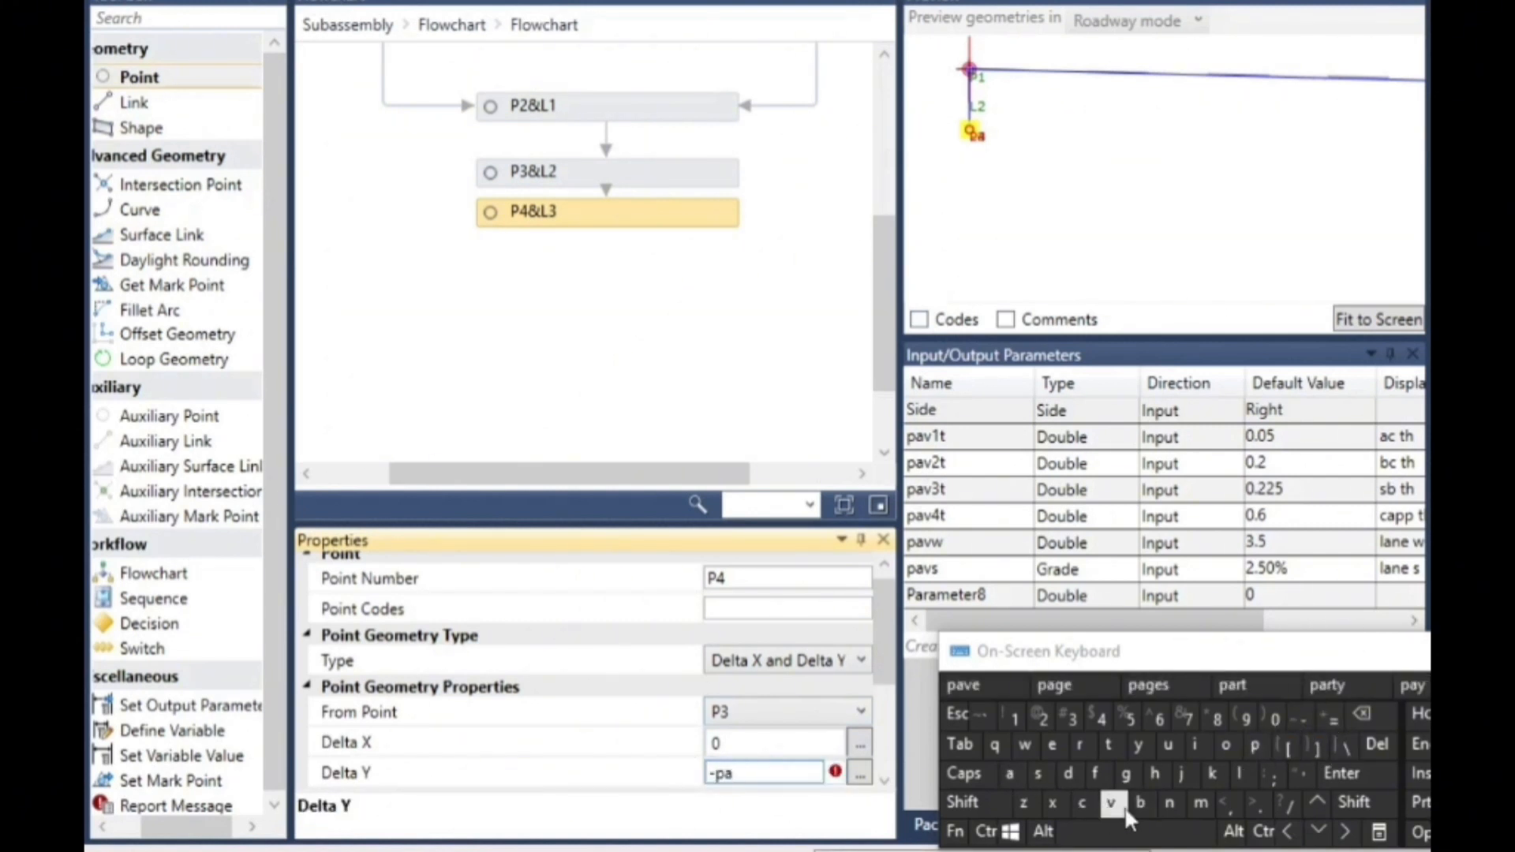
left_click(1110, 803)
left_click(1043, 718)
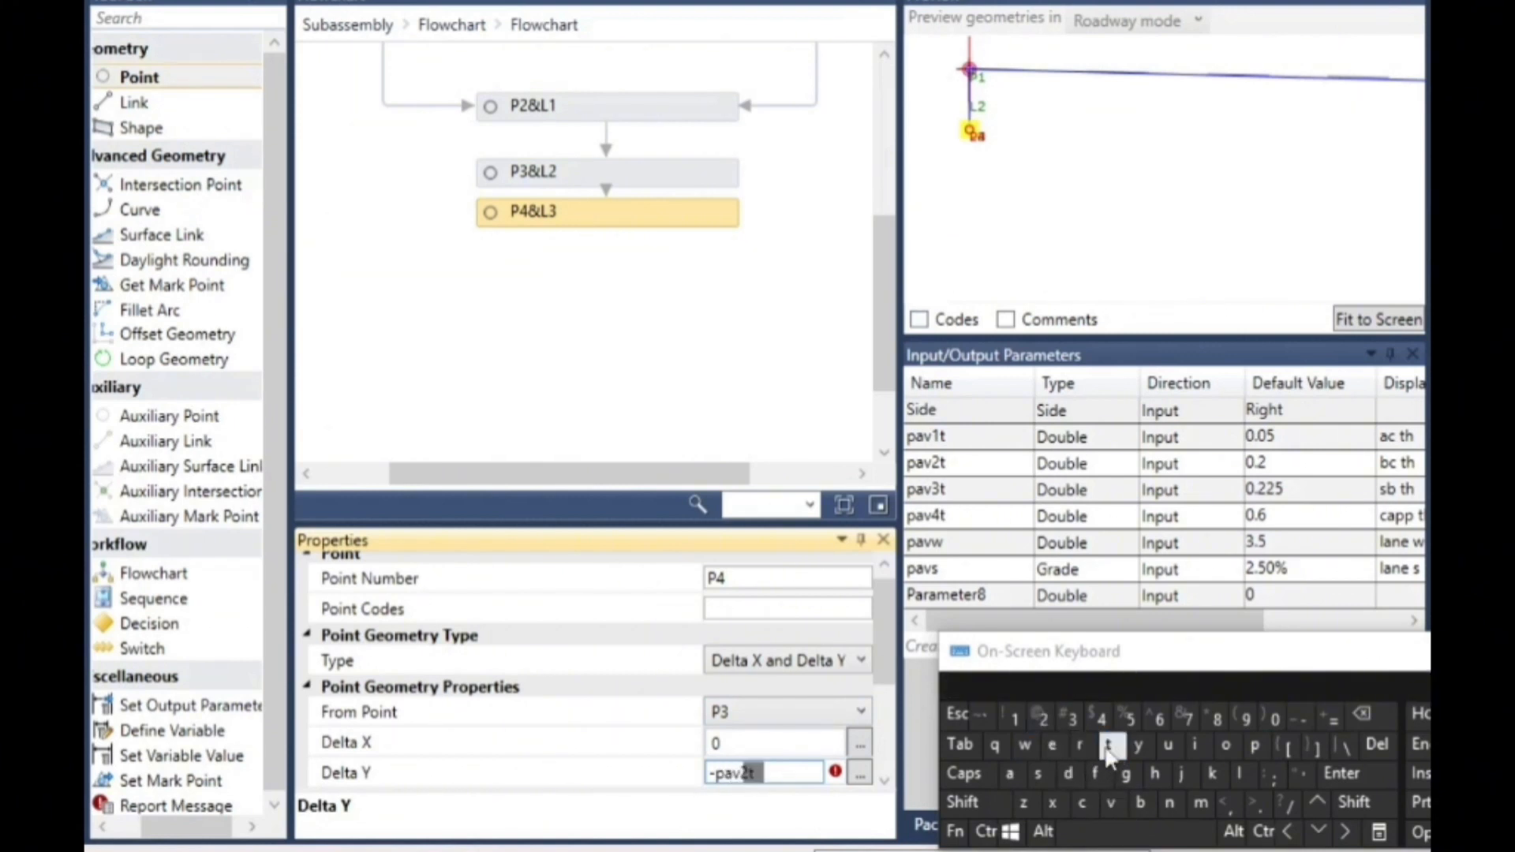
left_click(401, 230)
- Add a new point below P4&L3 in the flowchart and set its Delta Y from P4 to -pav3t
left_click_drag(147, 84, 632, 279)
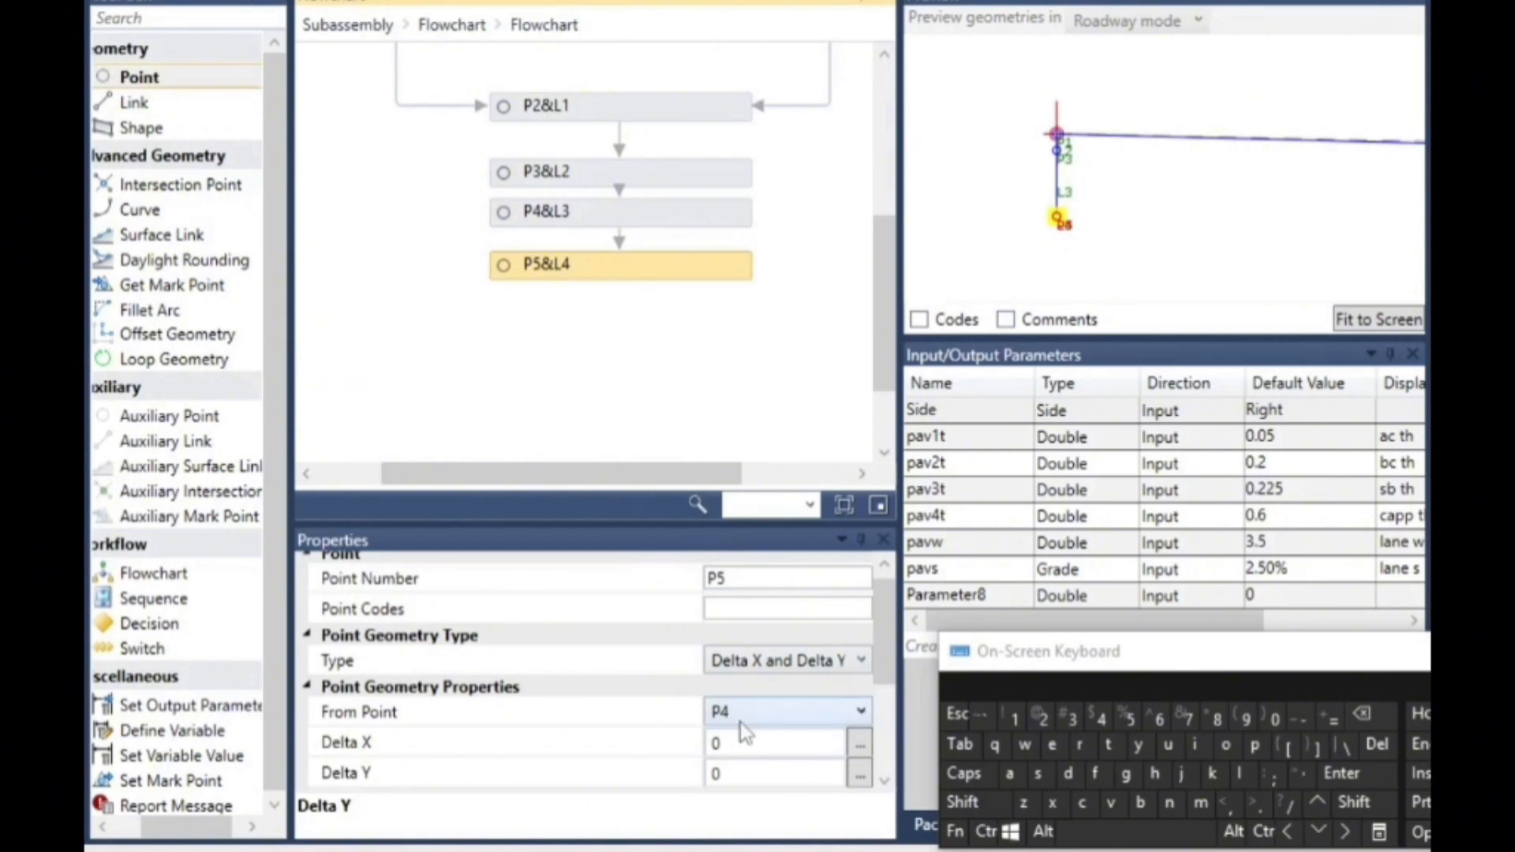
left_click(746, 773)
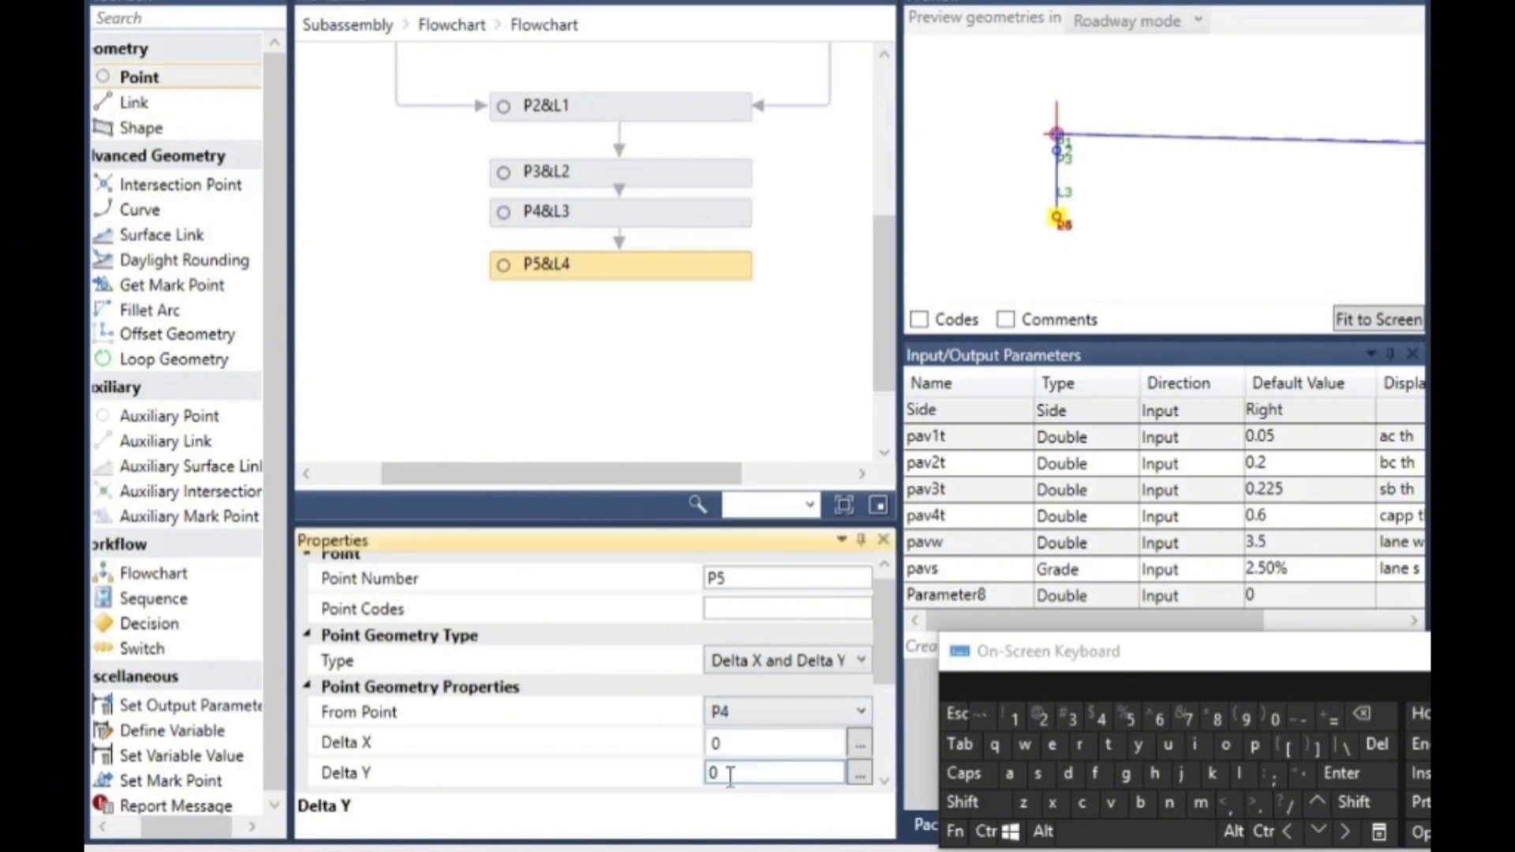
left_click(1302, 718)
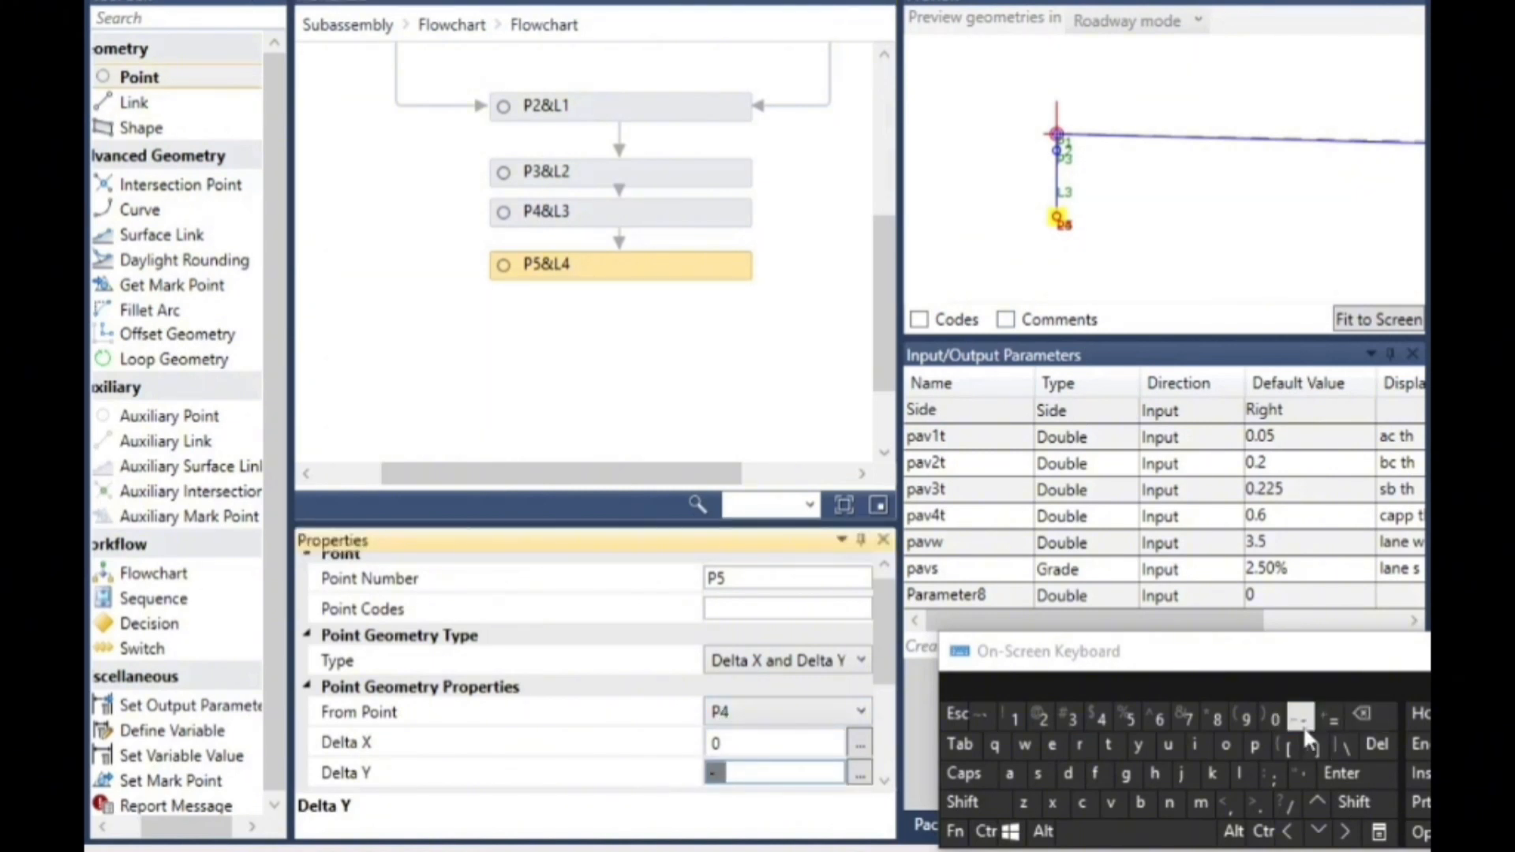
left_click(1254, 745)
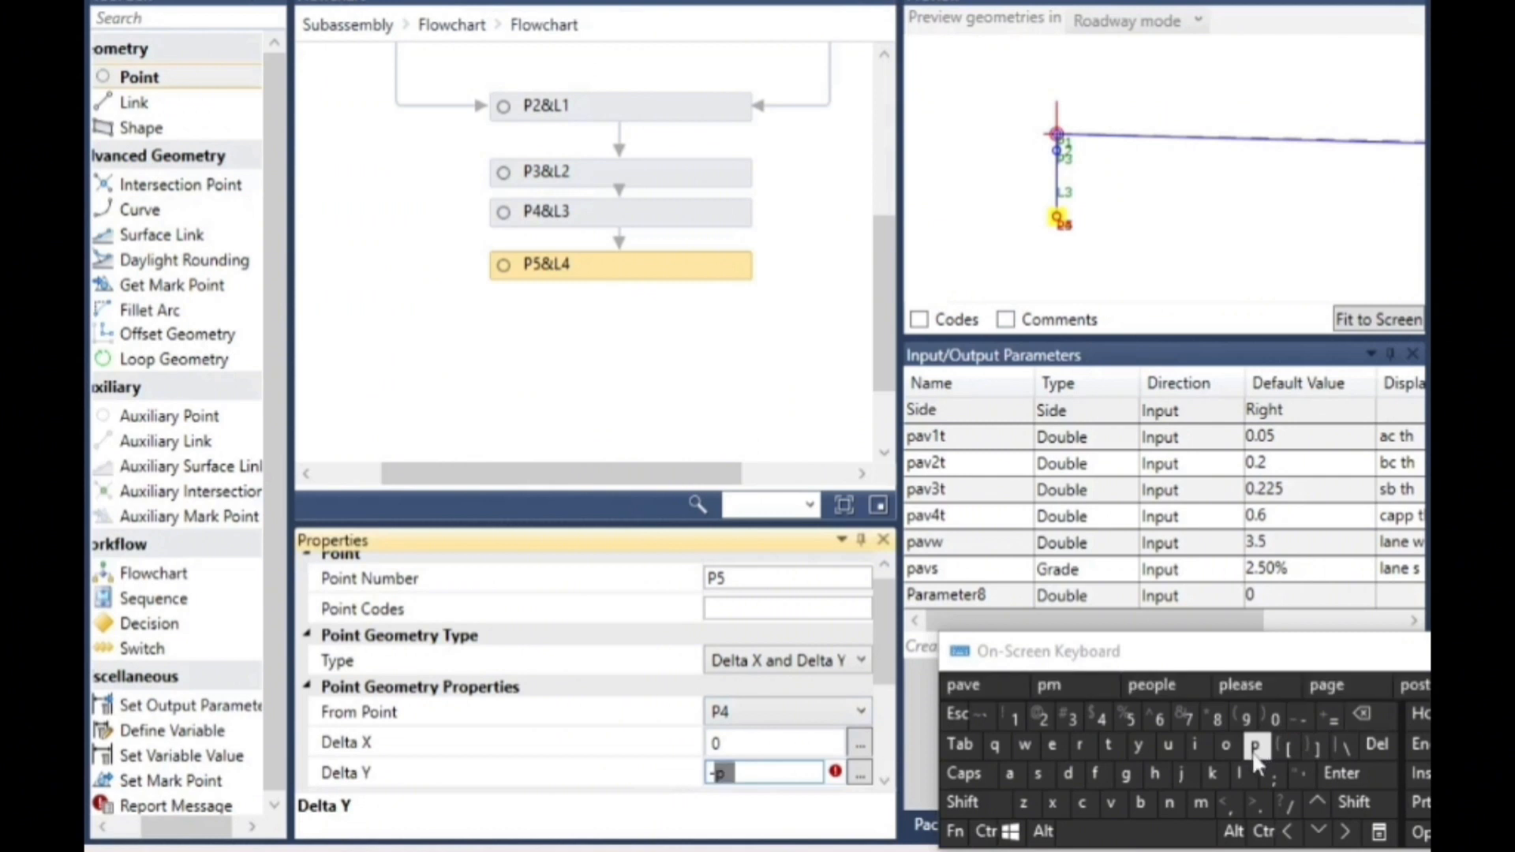
left_click(1009, 774)
left_click(1111, 804)
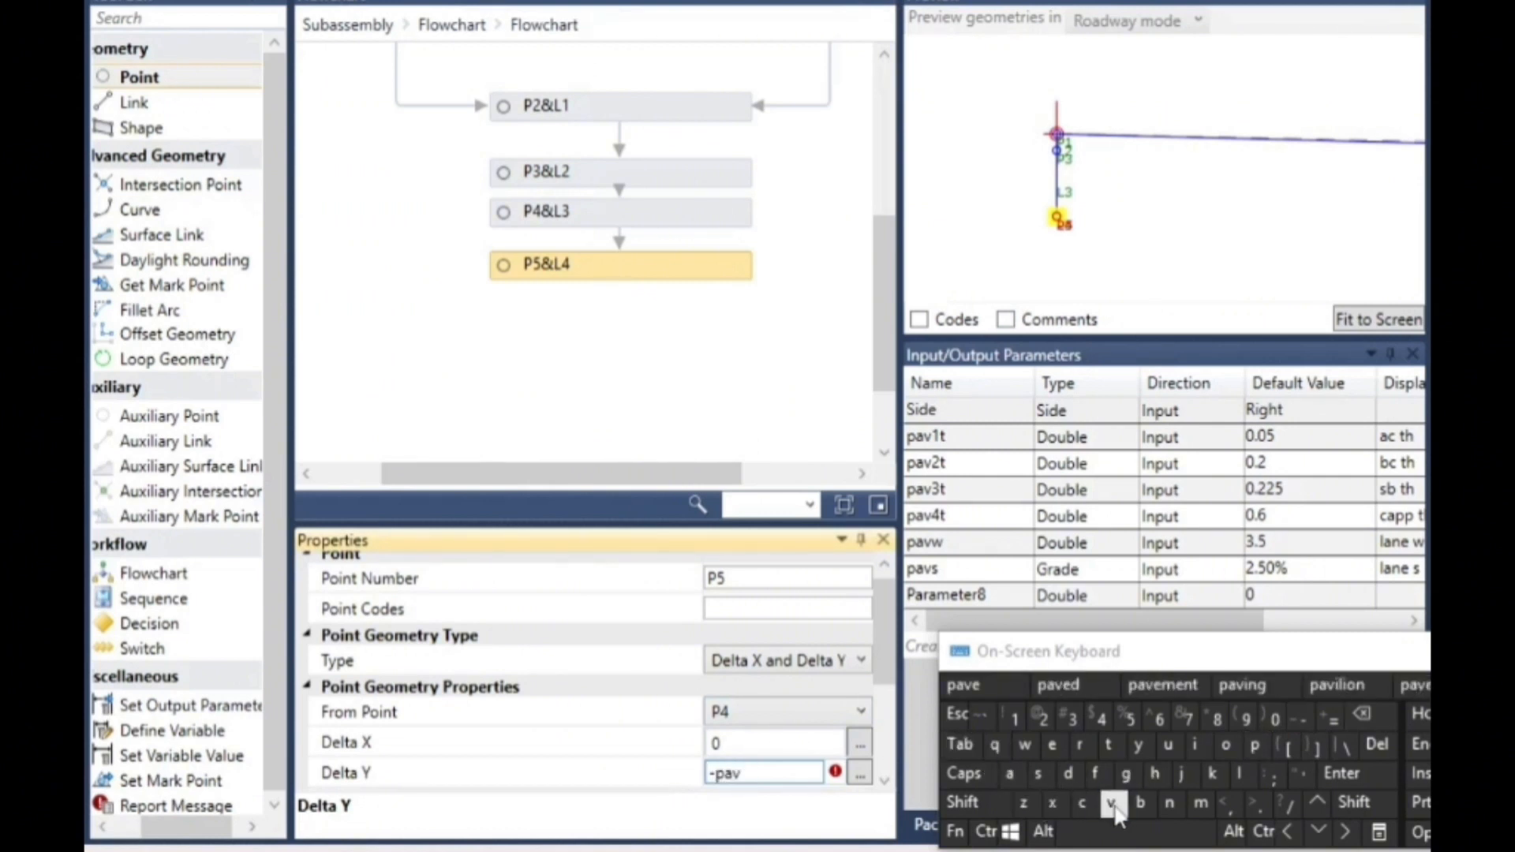
left_click(1072, 727)
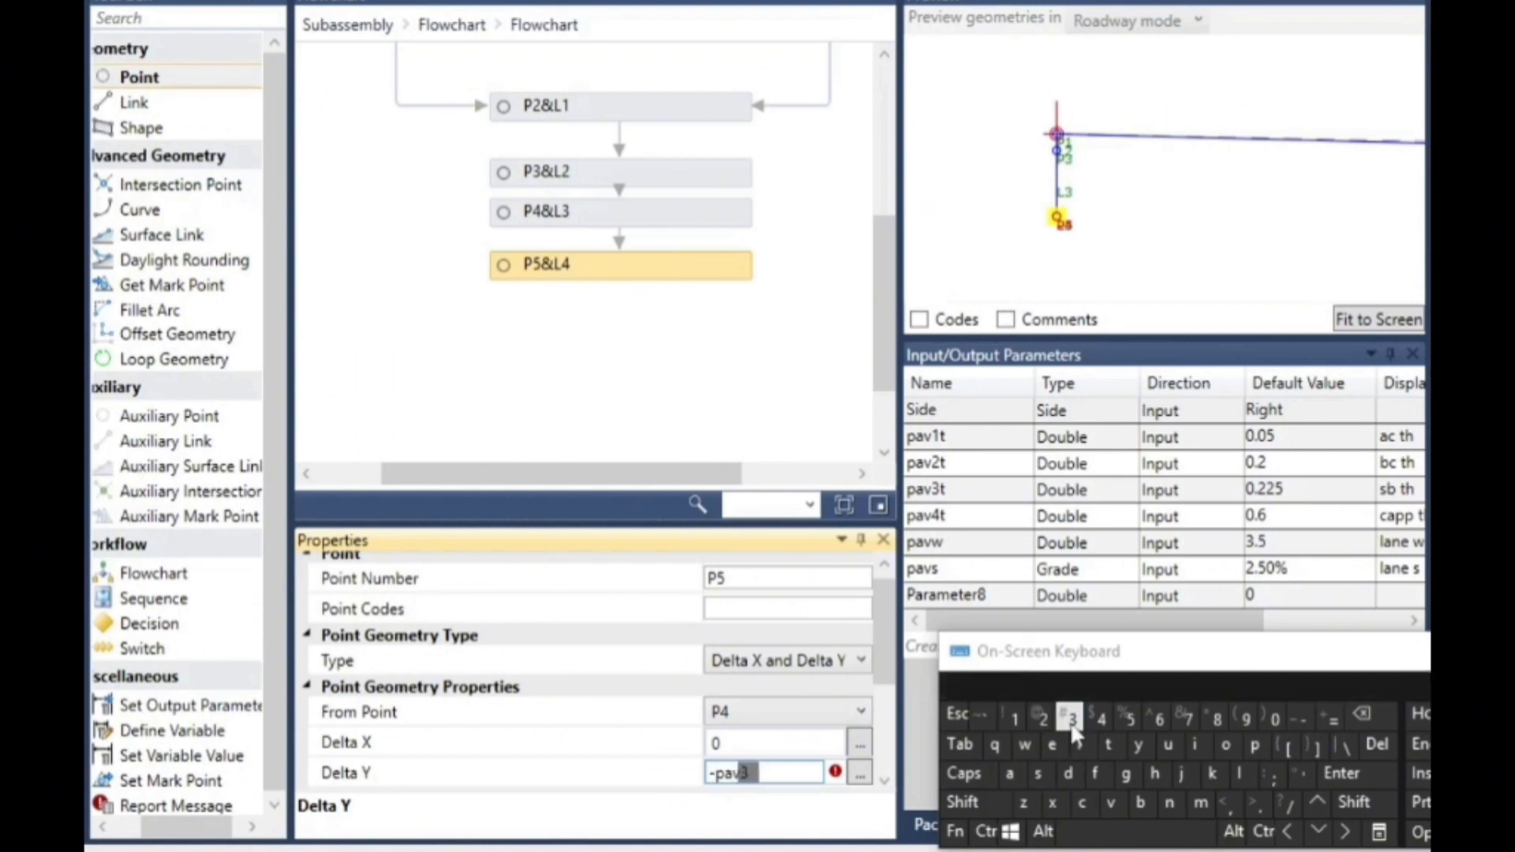
left_click(1108, 744)
left_click(977, 275)
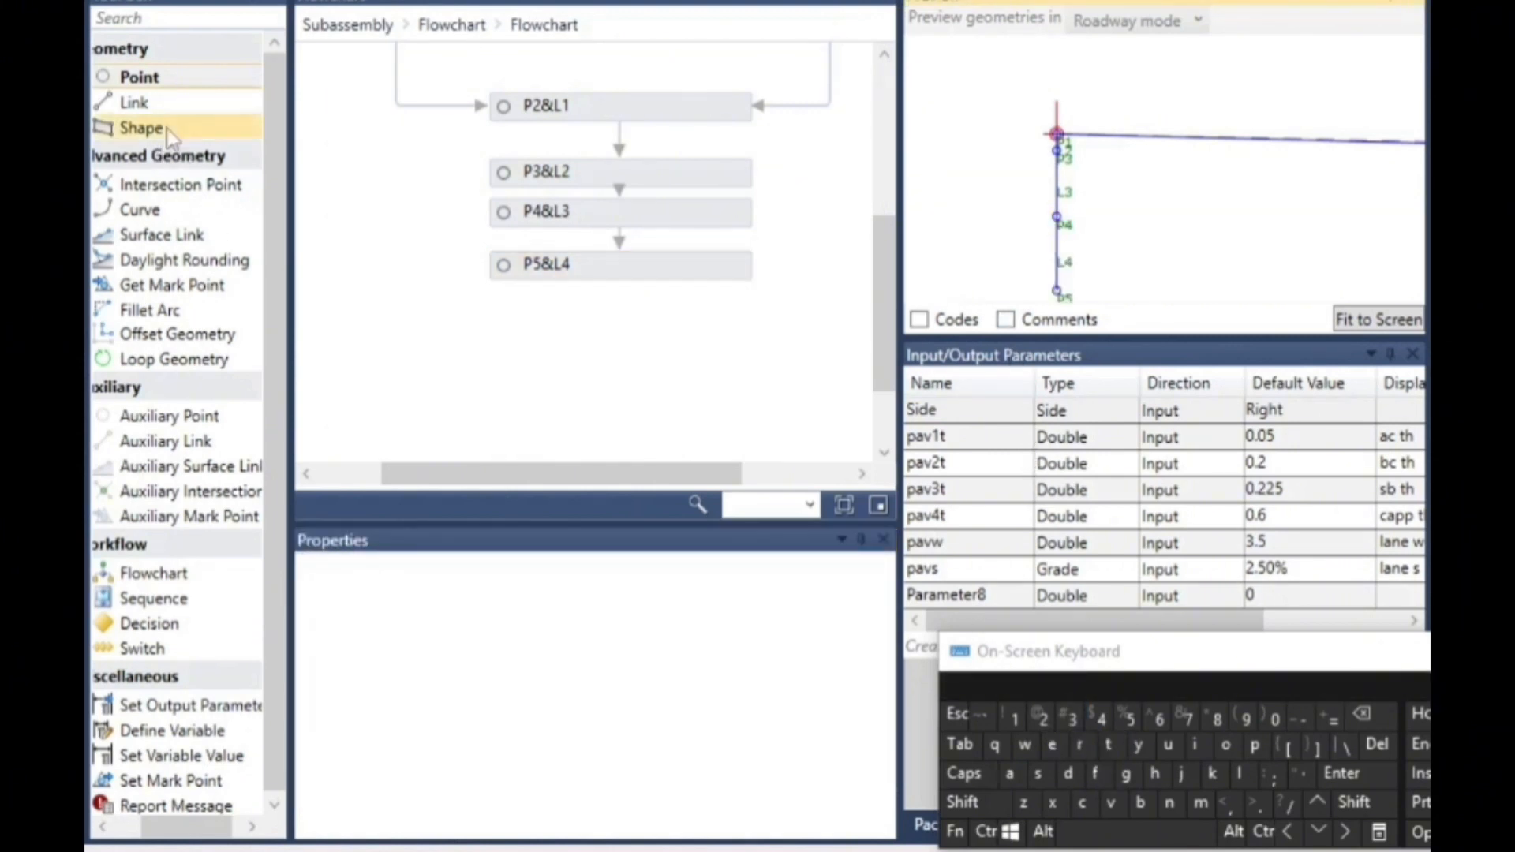
- Add a new point below P5&L4 in the flowchart and set its Delta Y from P5 to -pav4t
left_click_drag(162, 78, 541, 355)
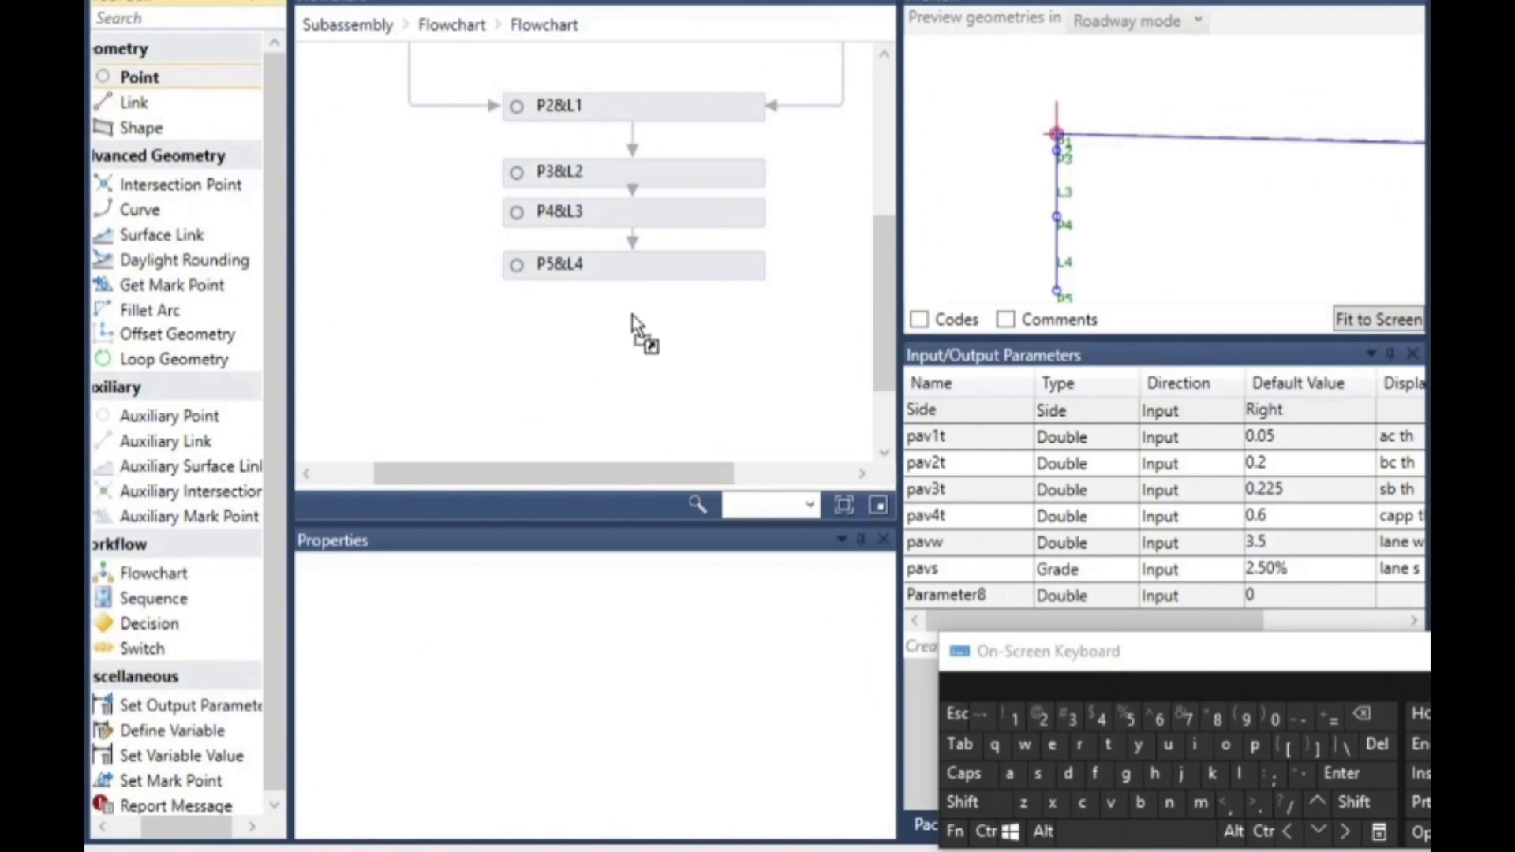
left_click_drag(632, 315, 632, 315)
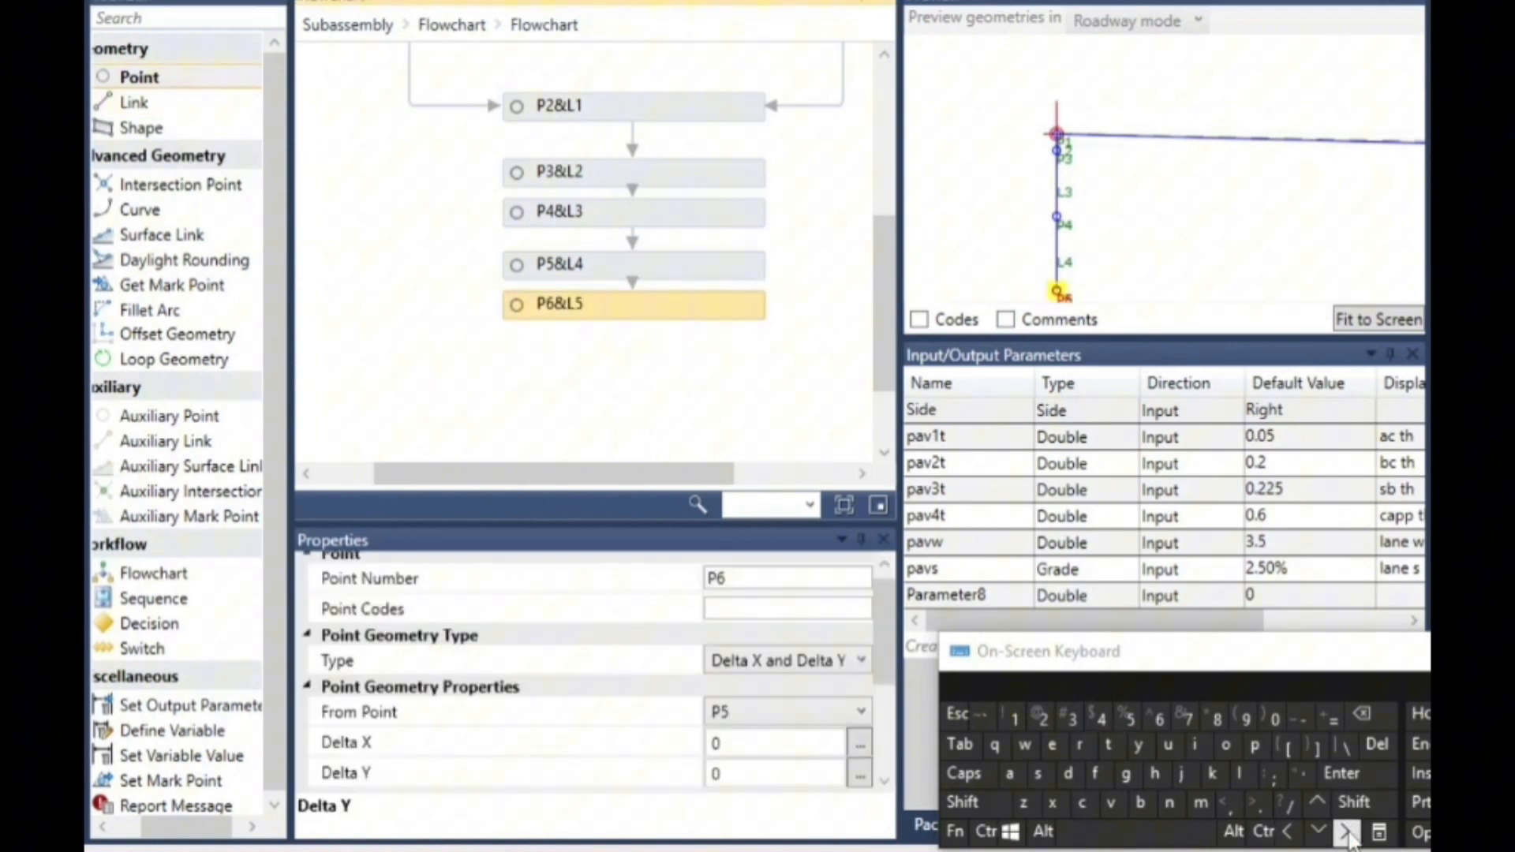
left_click(732, 767)
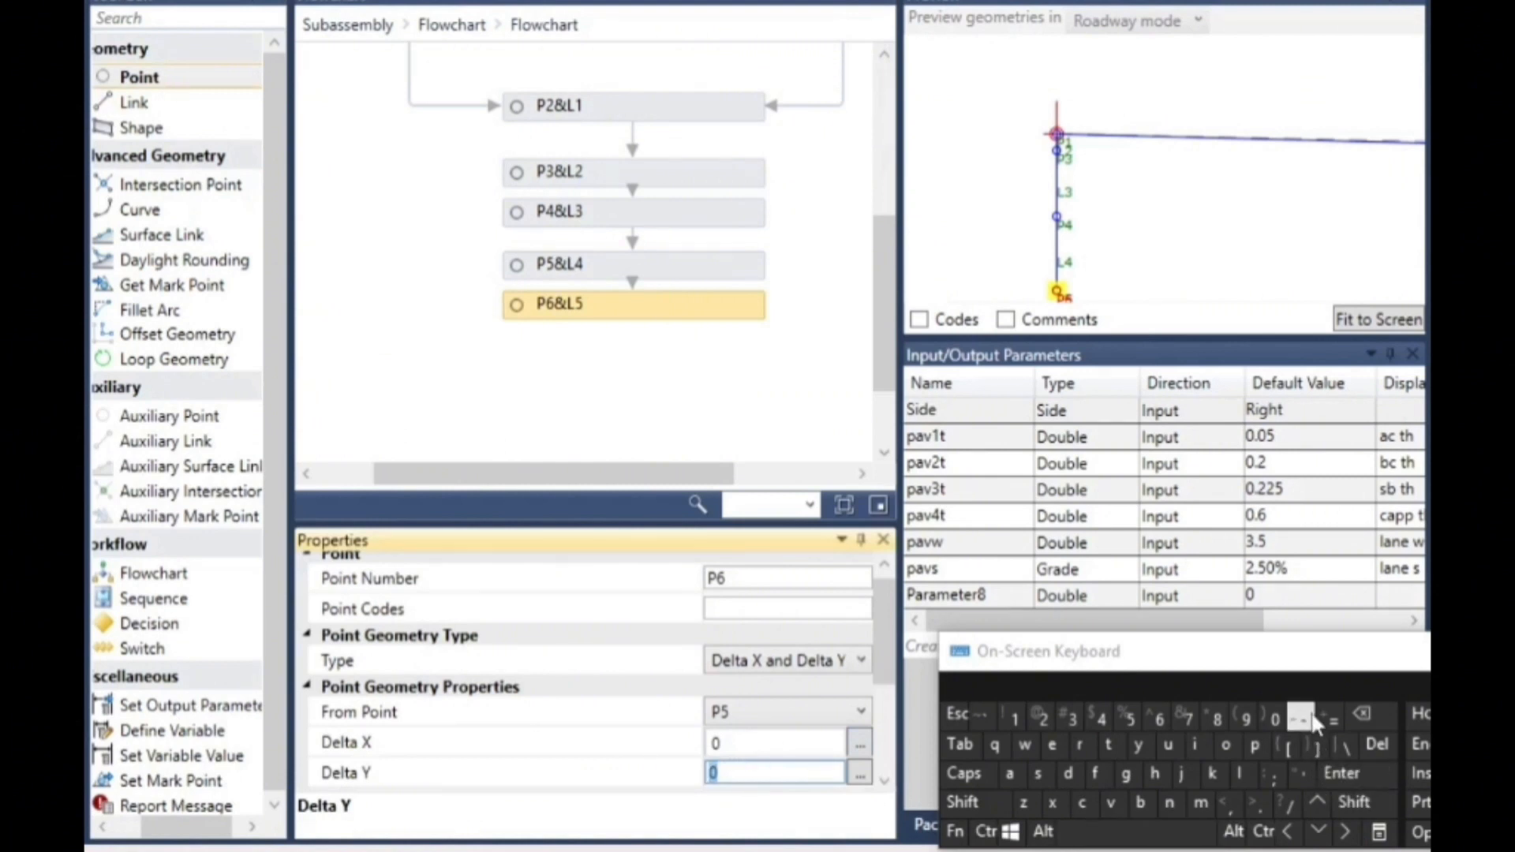
type("-")
left_click(1255, 744)
left_click(1009, 773)
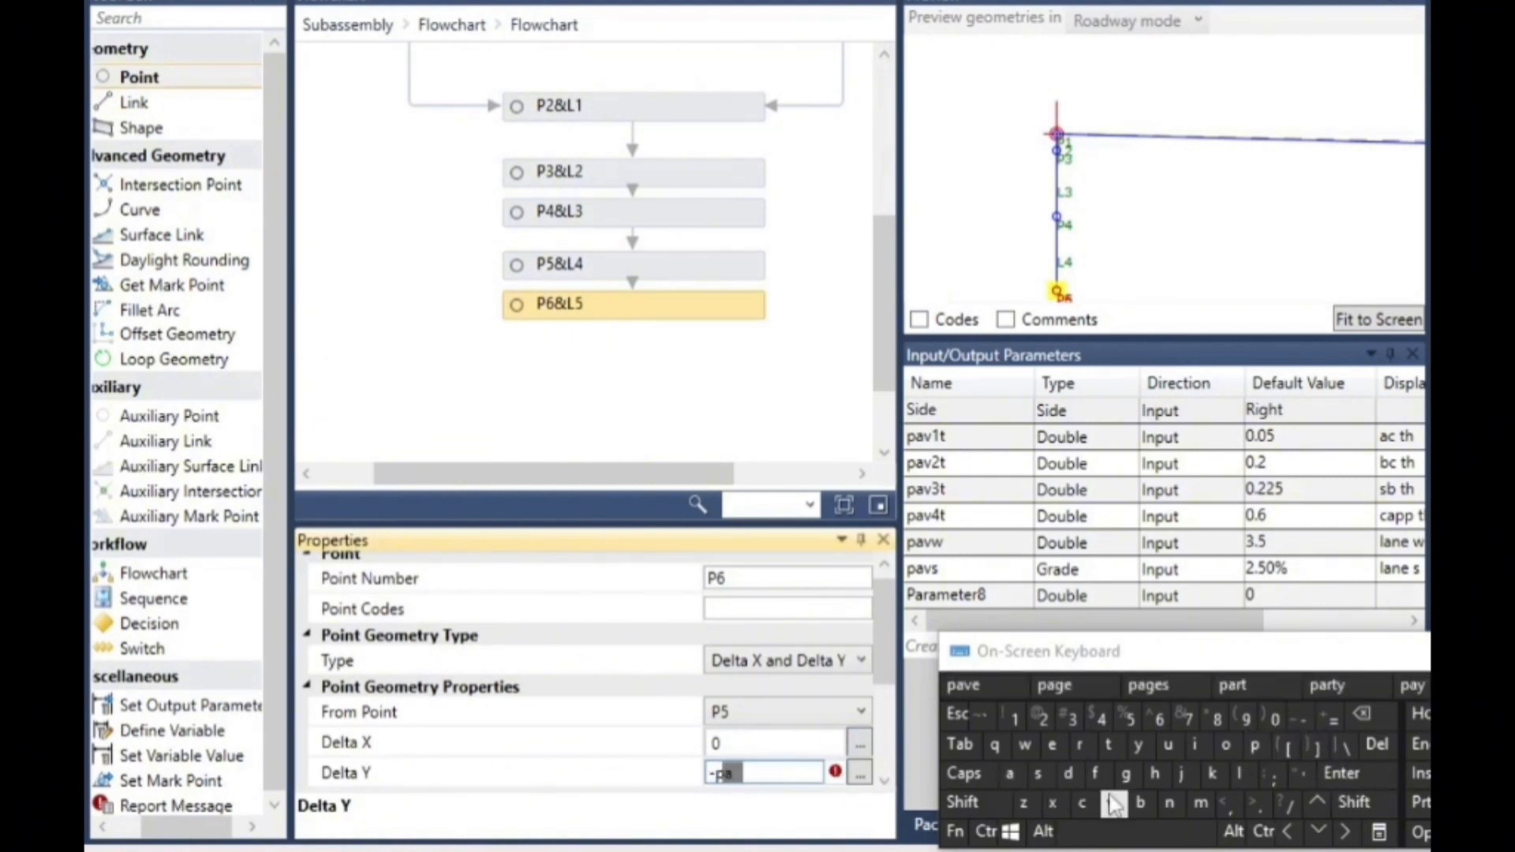
left_click(1110, 803)
left_click(1100, 715)
left_click(1108, 746)
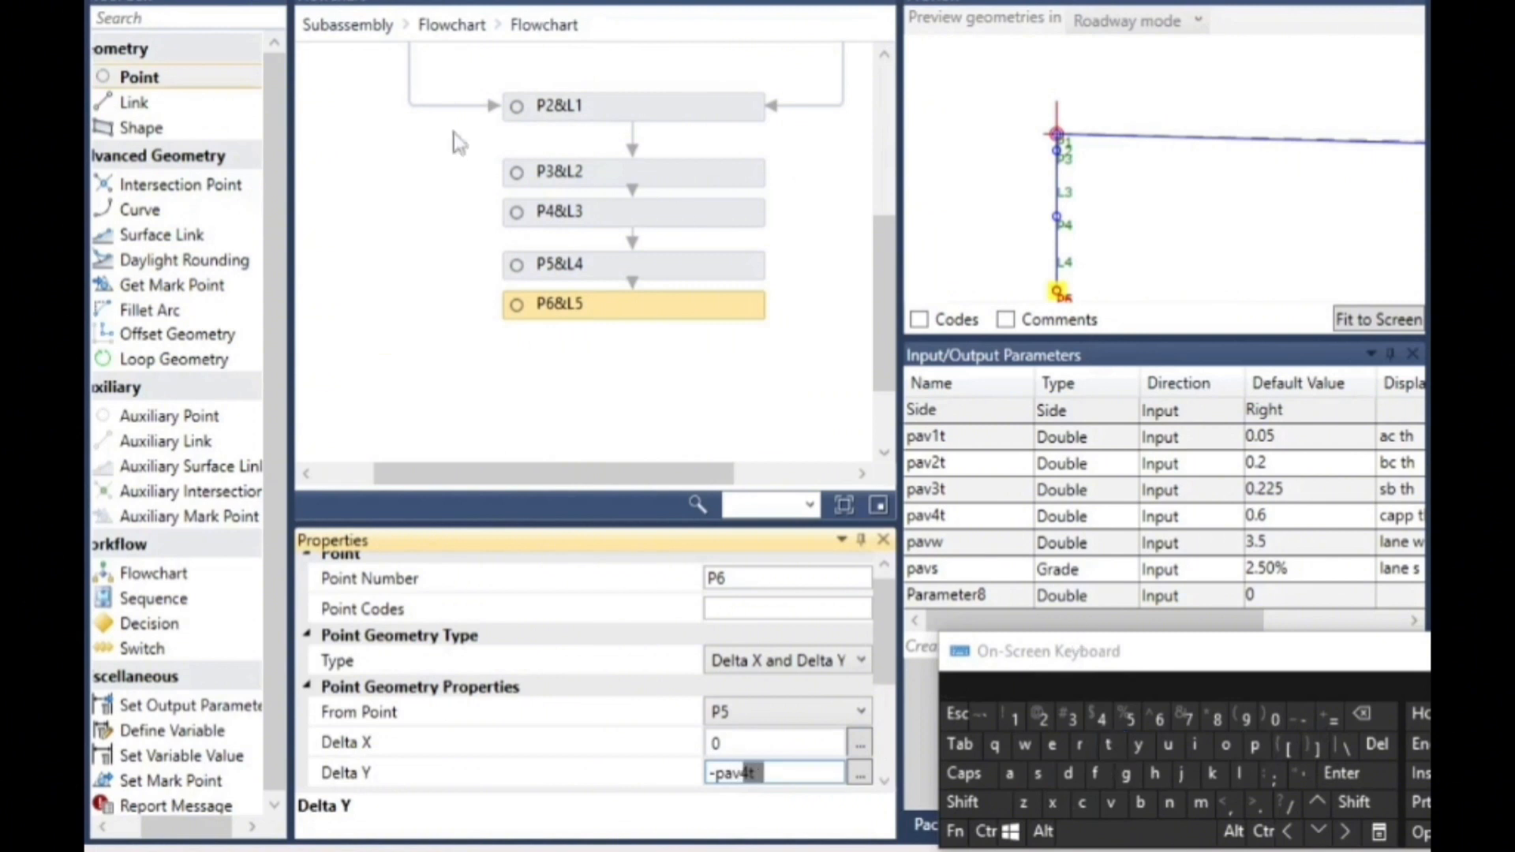
left_click(652, 387)
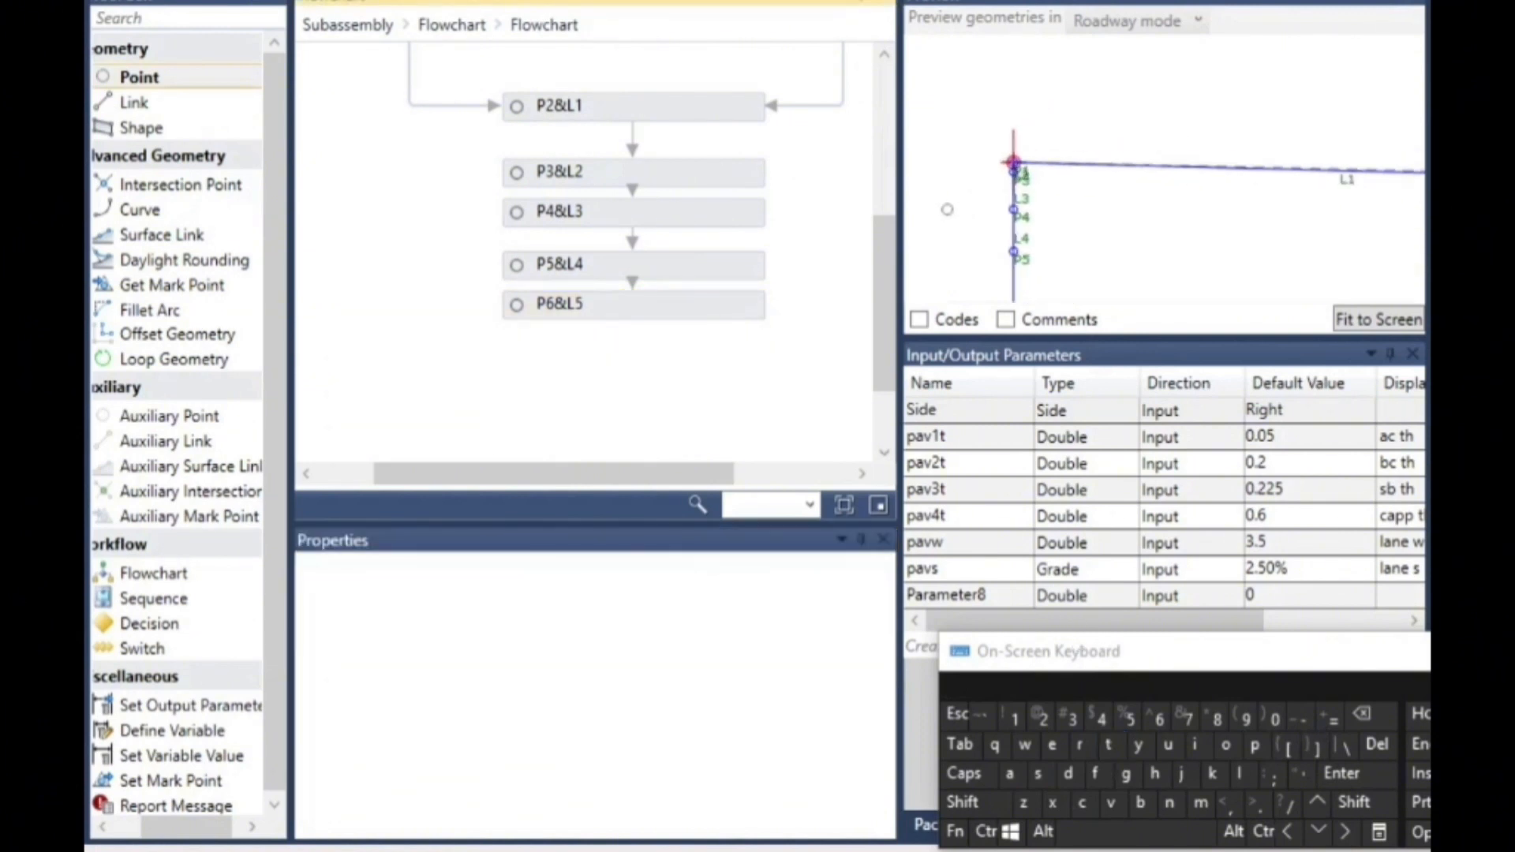
- Add a new point below P6&L5 in the flowchart and set its From Point to P2
scroll(961, 190, "down", 3)
scroll(1295, 217, "up", 2)
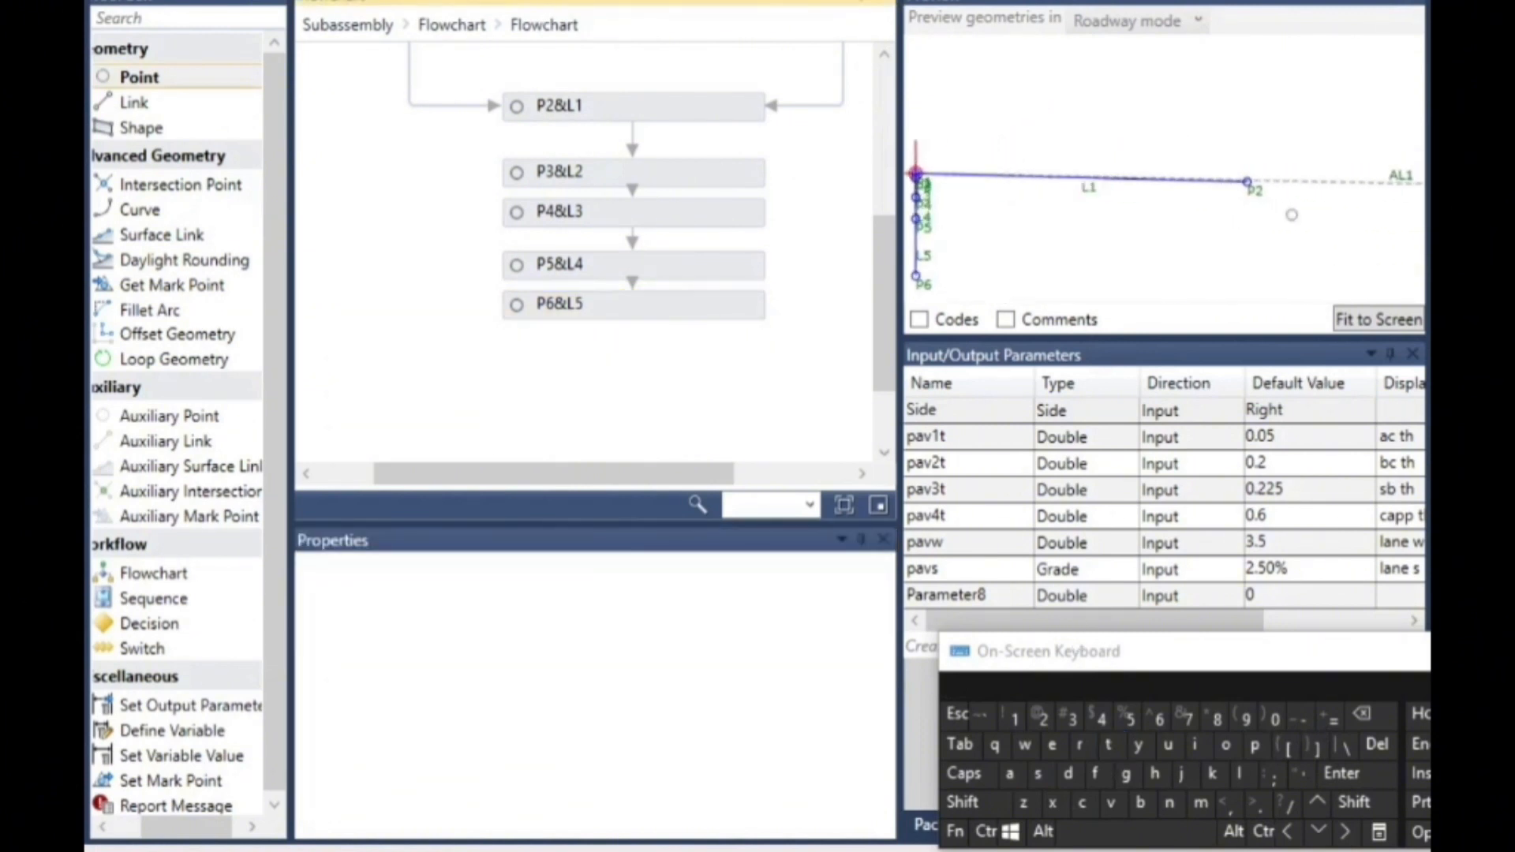
scroll(1295, 237, "up", 2)
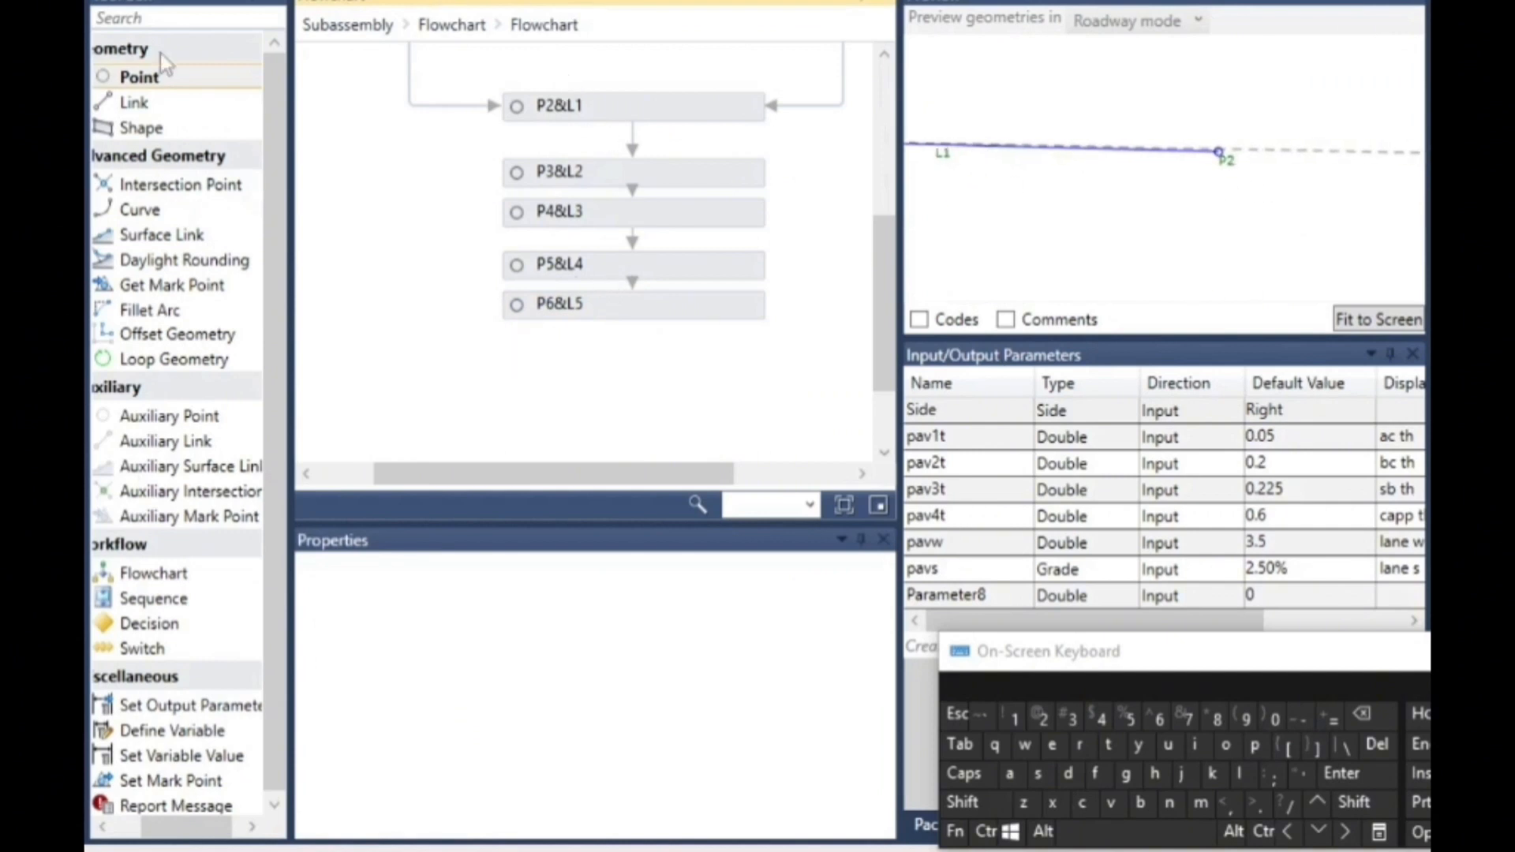
left_click_drag(158, 81, 612, 368)
left_click_drag(683, 348, 685, 352)
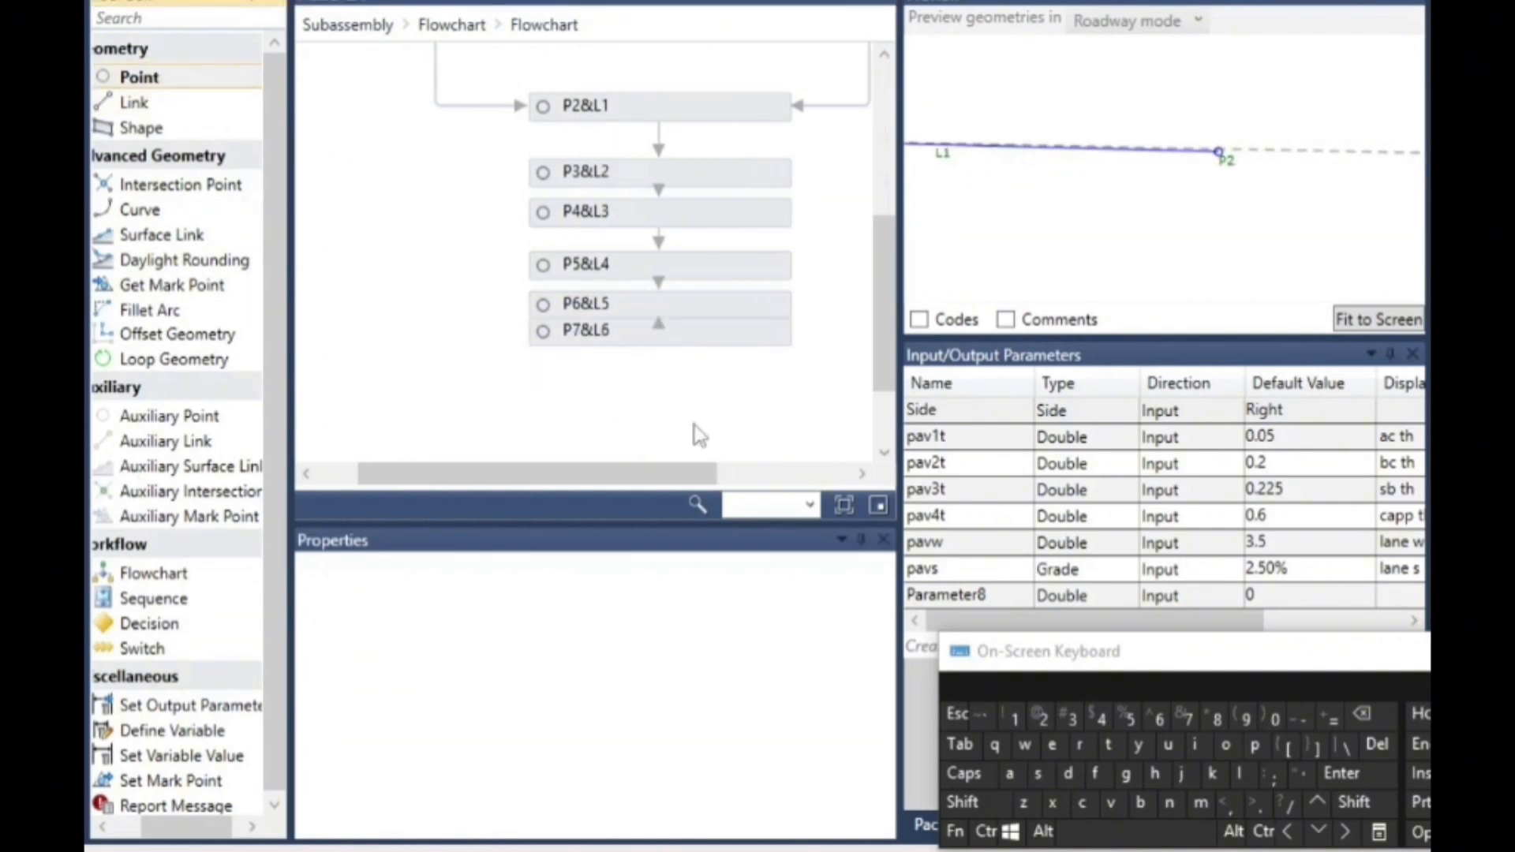
left_click(1328, 838)
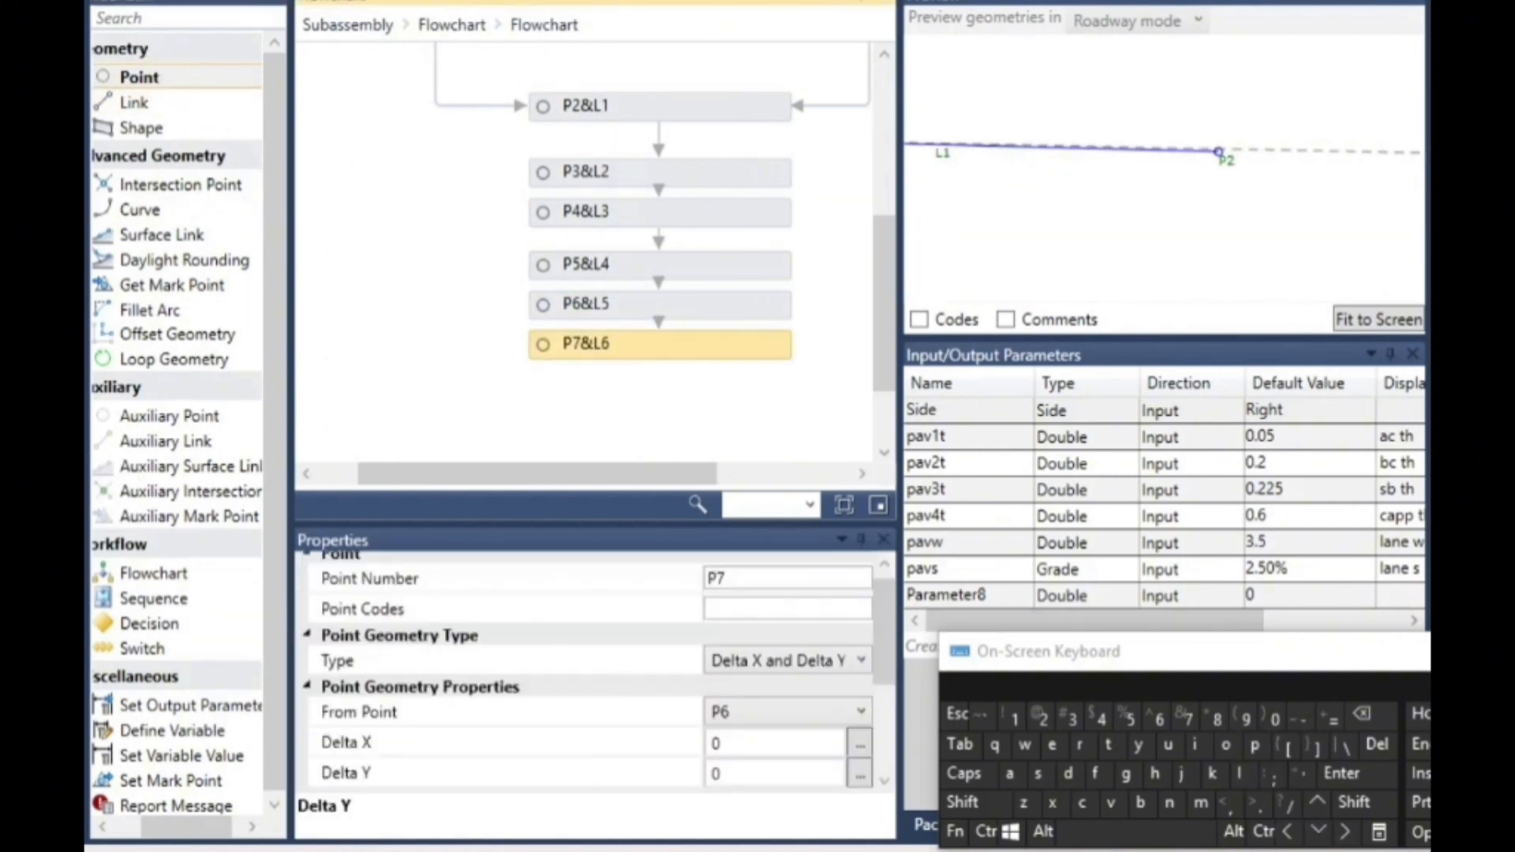
scroll(631, 379, "down", 2)
left_click_drag(223, 190, 658, 293)
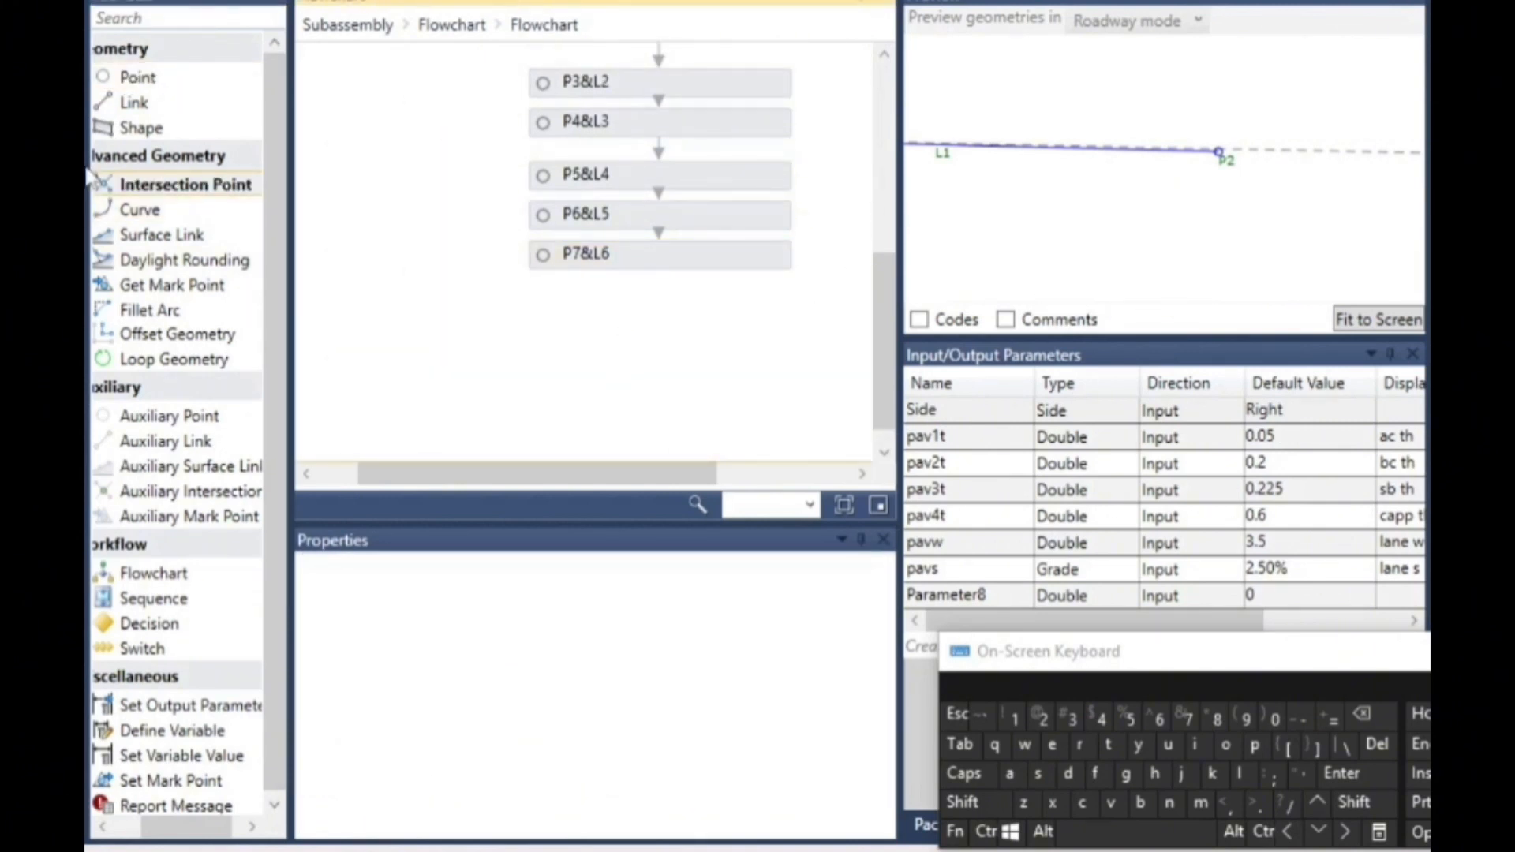
left_click(696, 267)
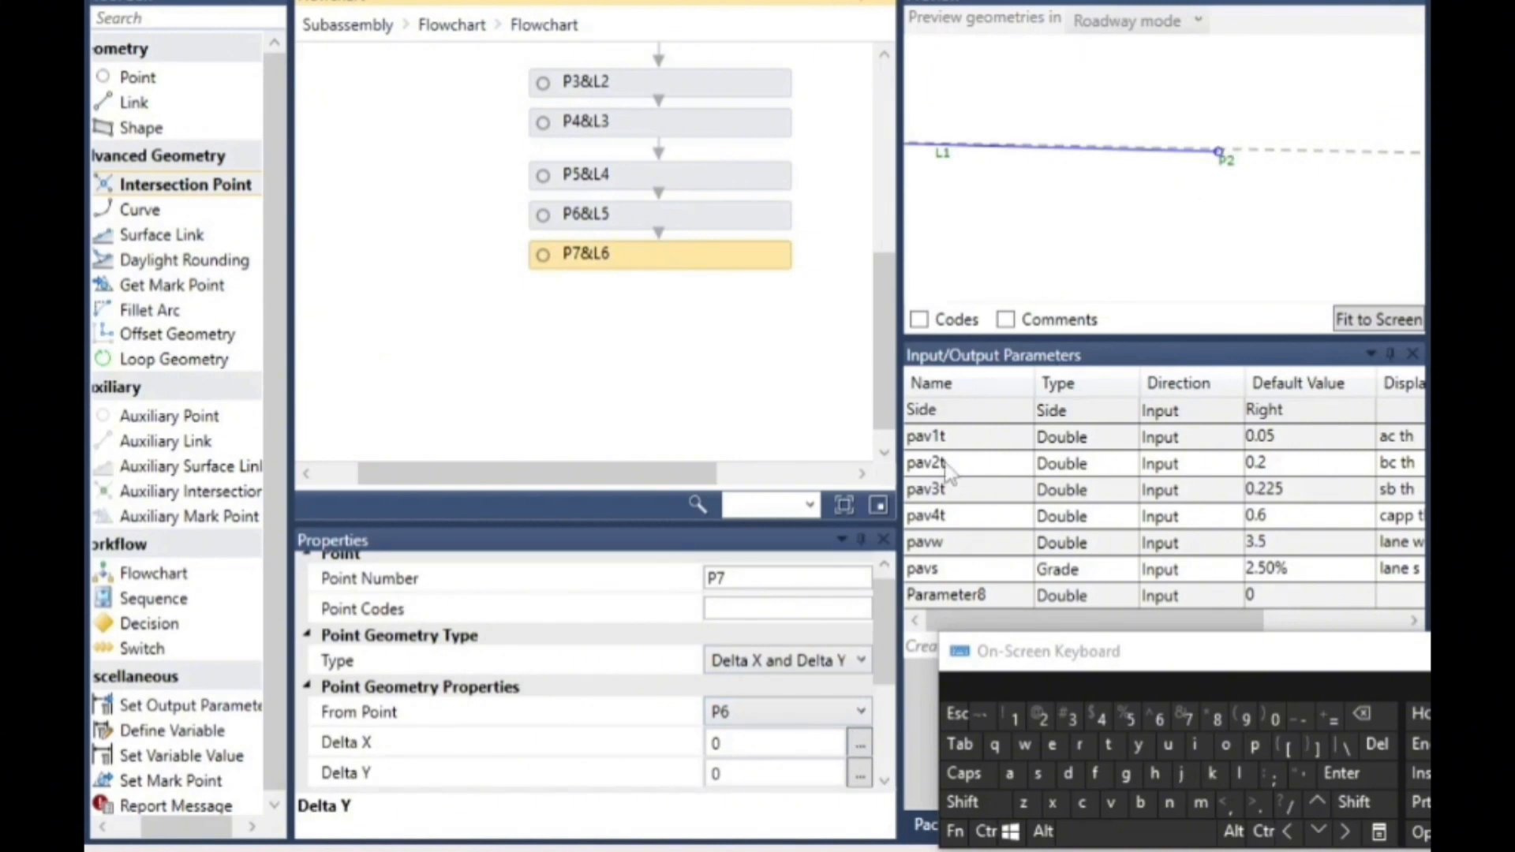
left_click(738, 720)
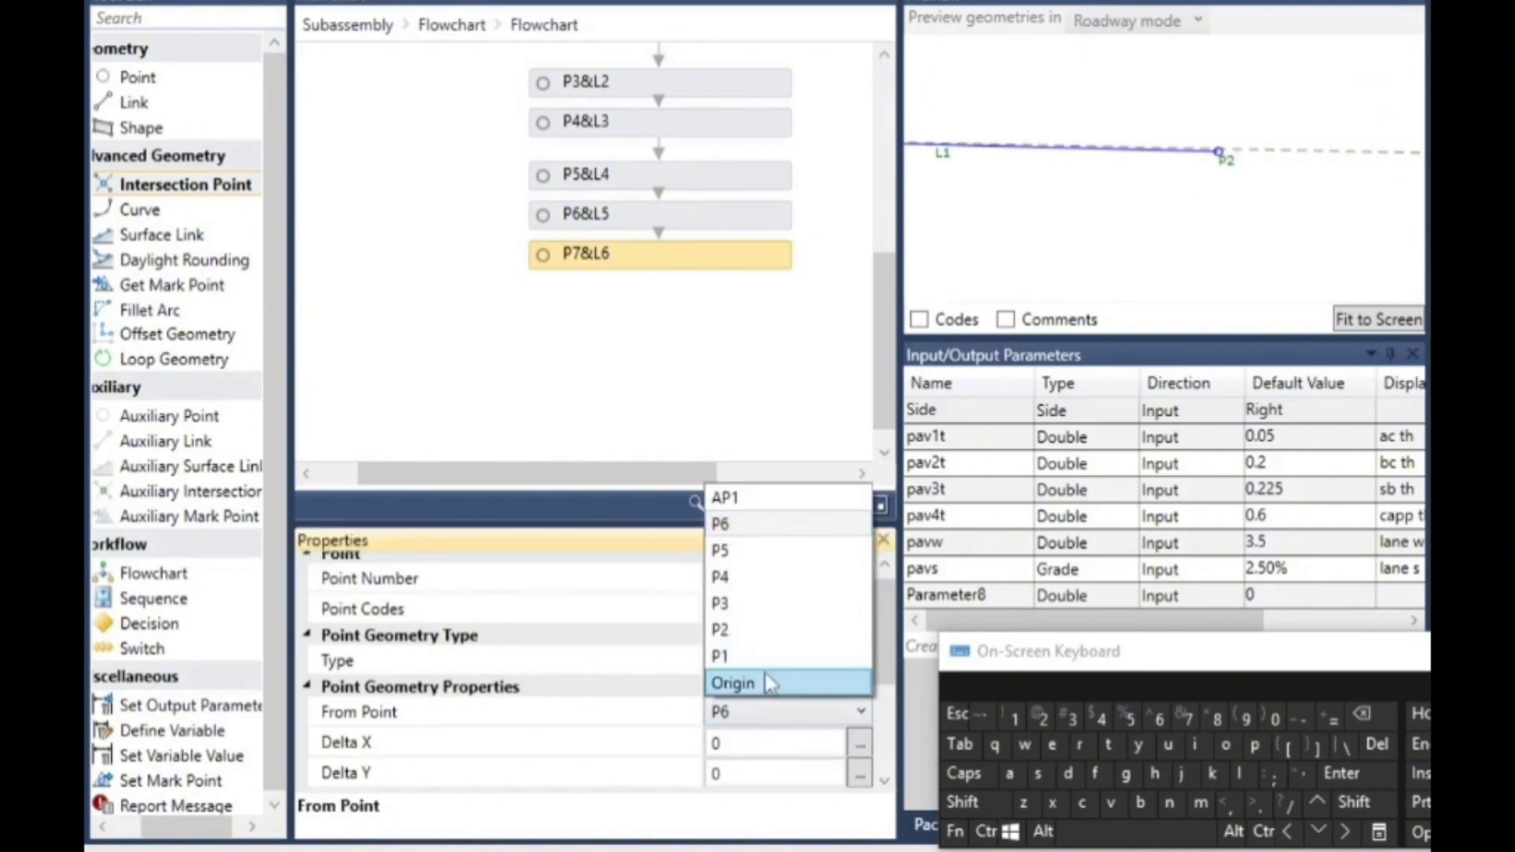
left_click(764, 629)
- Set point P7's Delta Y to -pav1t and move the P7&L6 element slightly lower in the flowchart
left_click(757, 773)
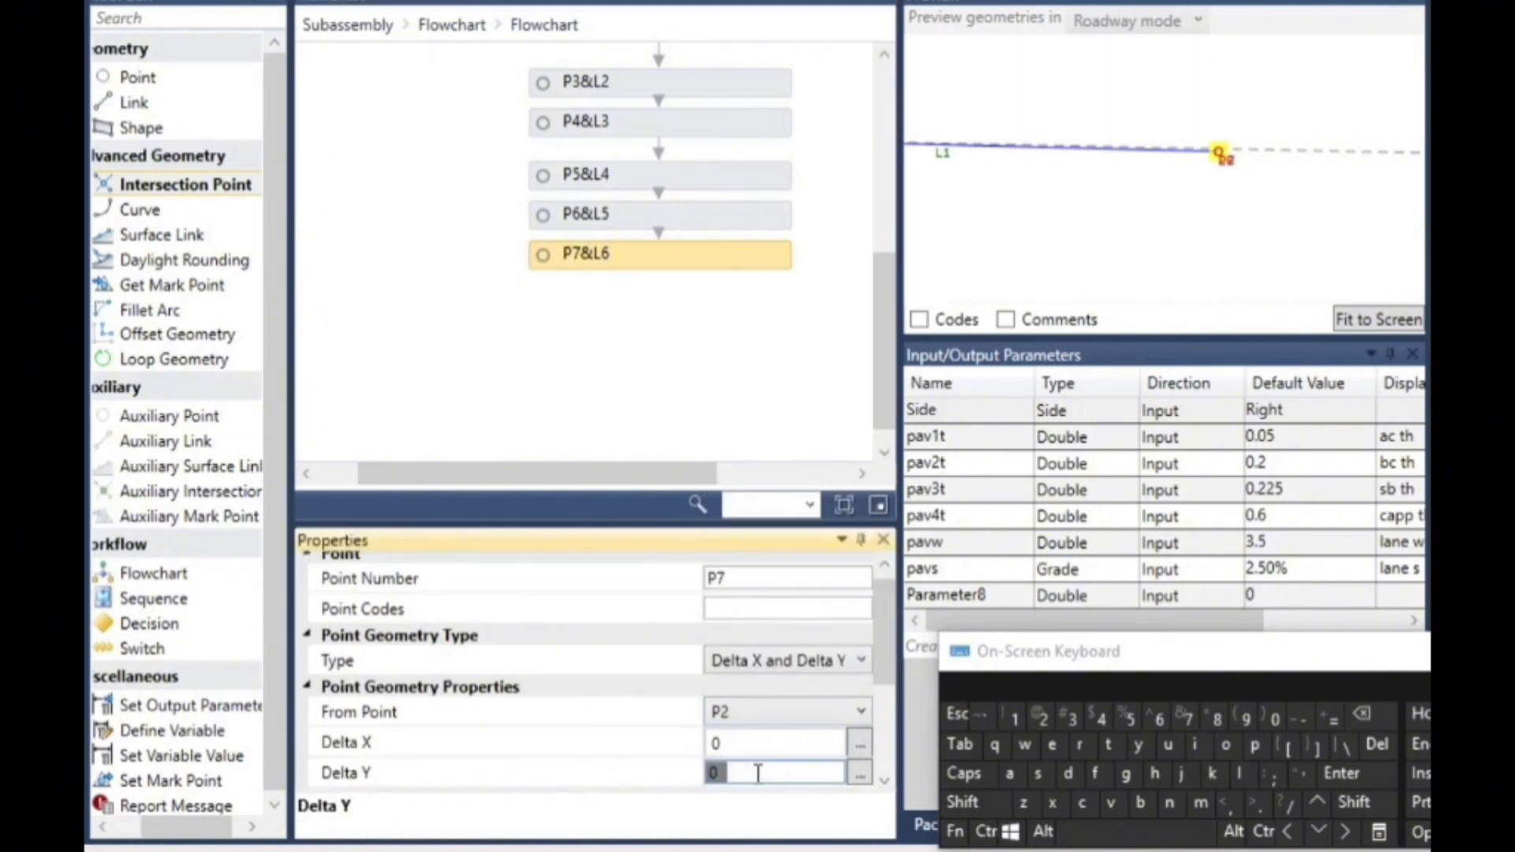
left_click(1362, 714)
left_click(1302, 718)
left_click(1255, 744)
left_click(1009, 774)
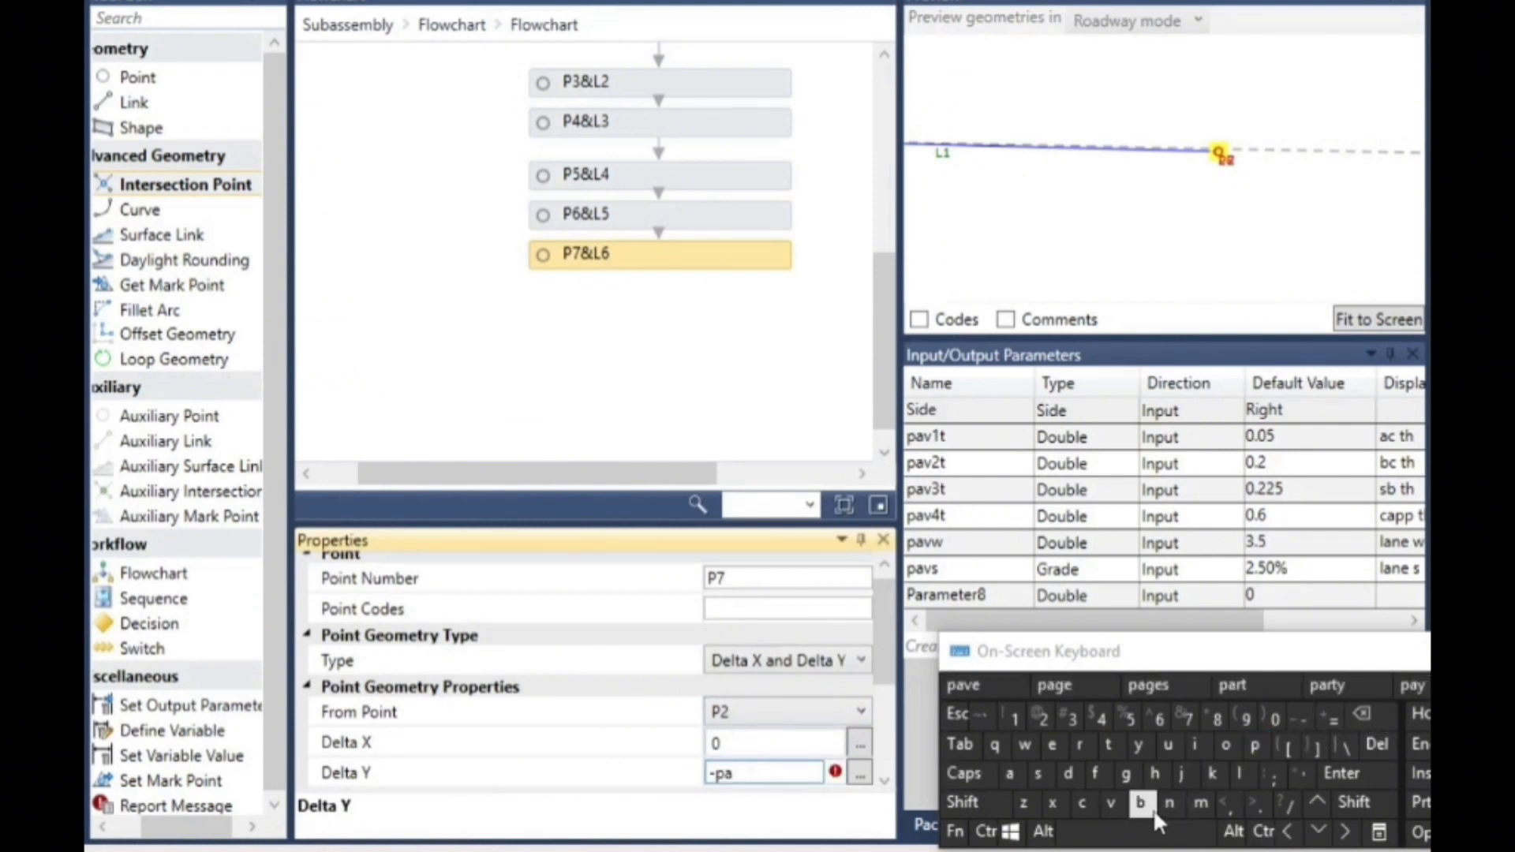
left_click(1110, 803)
left_click(1014, 717)
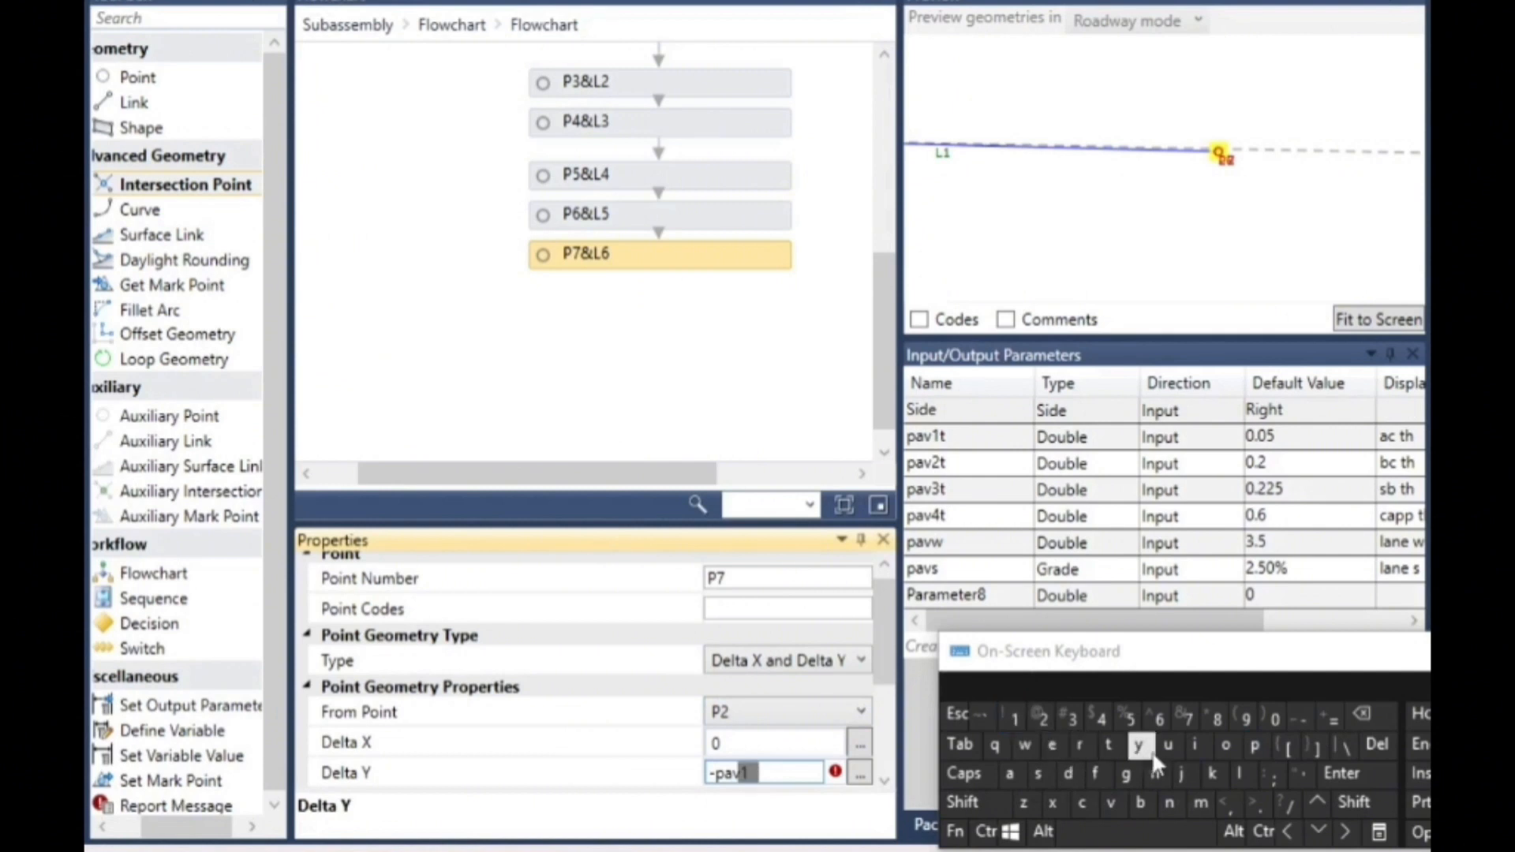
left_click(1105, 746)
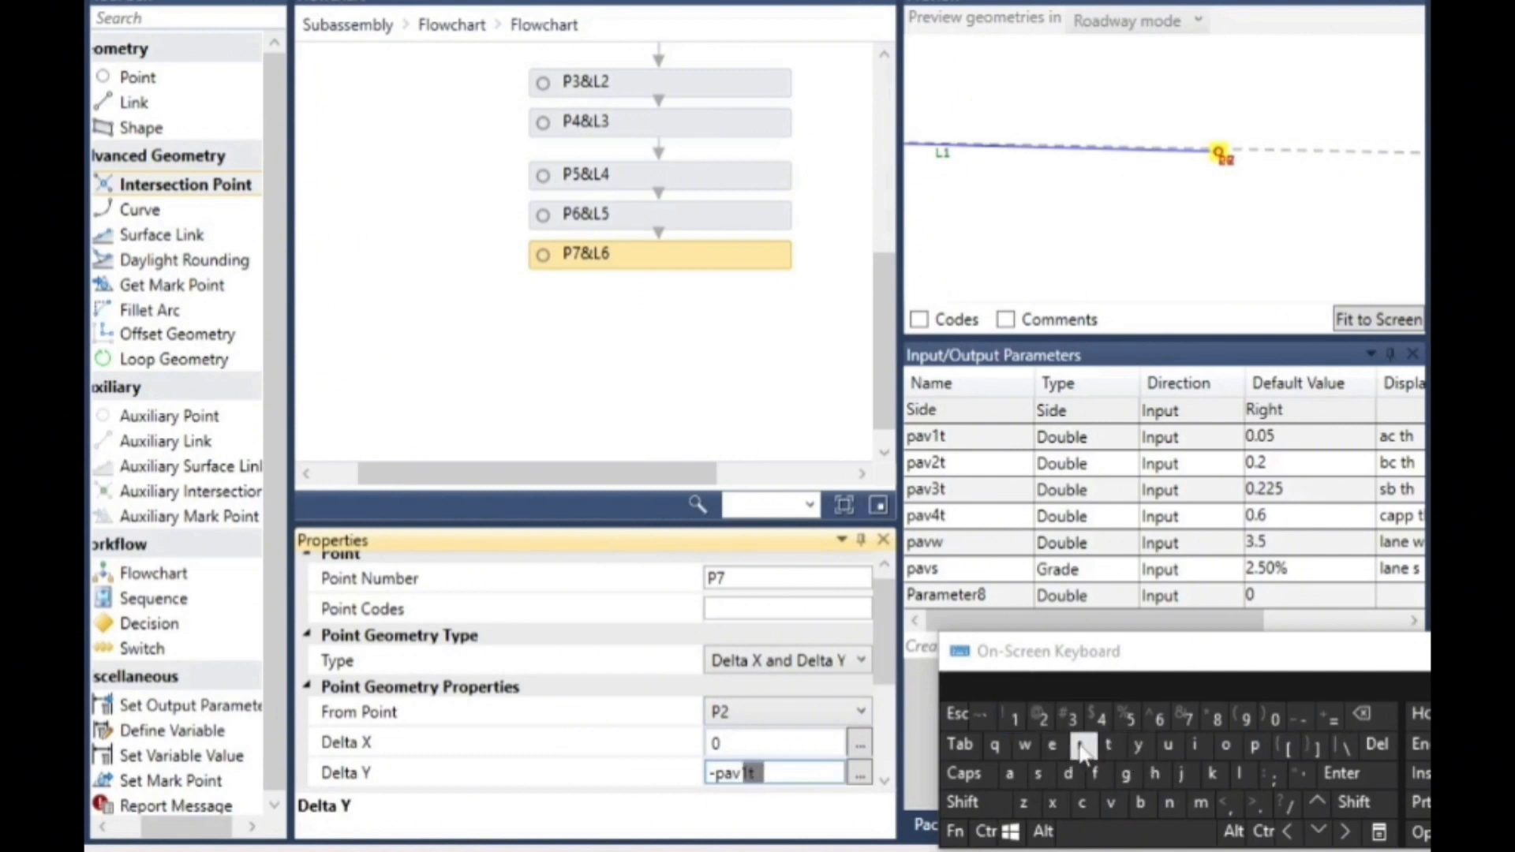
left_click(145, 79)
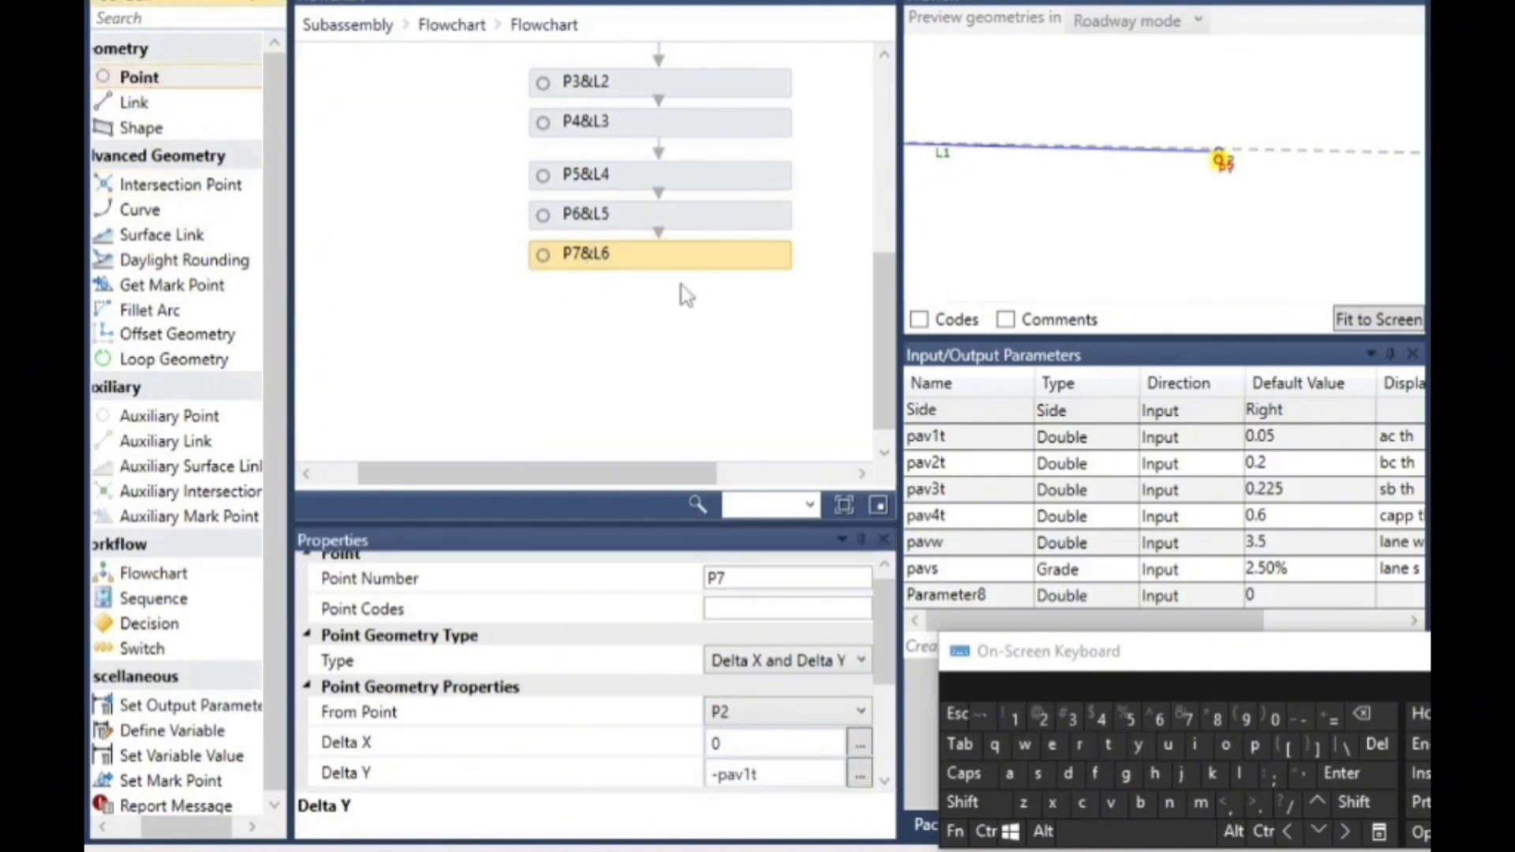
left_click_drag(659, 269, 669, 308)
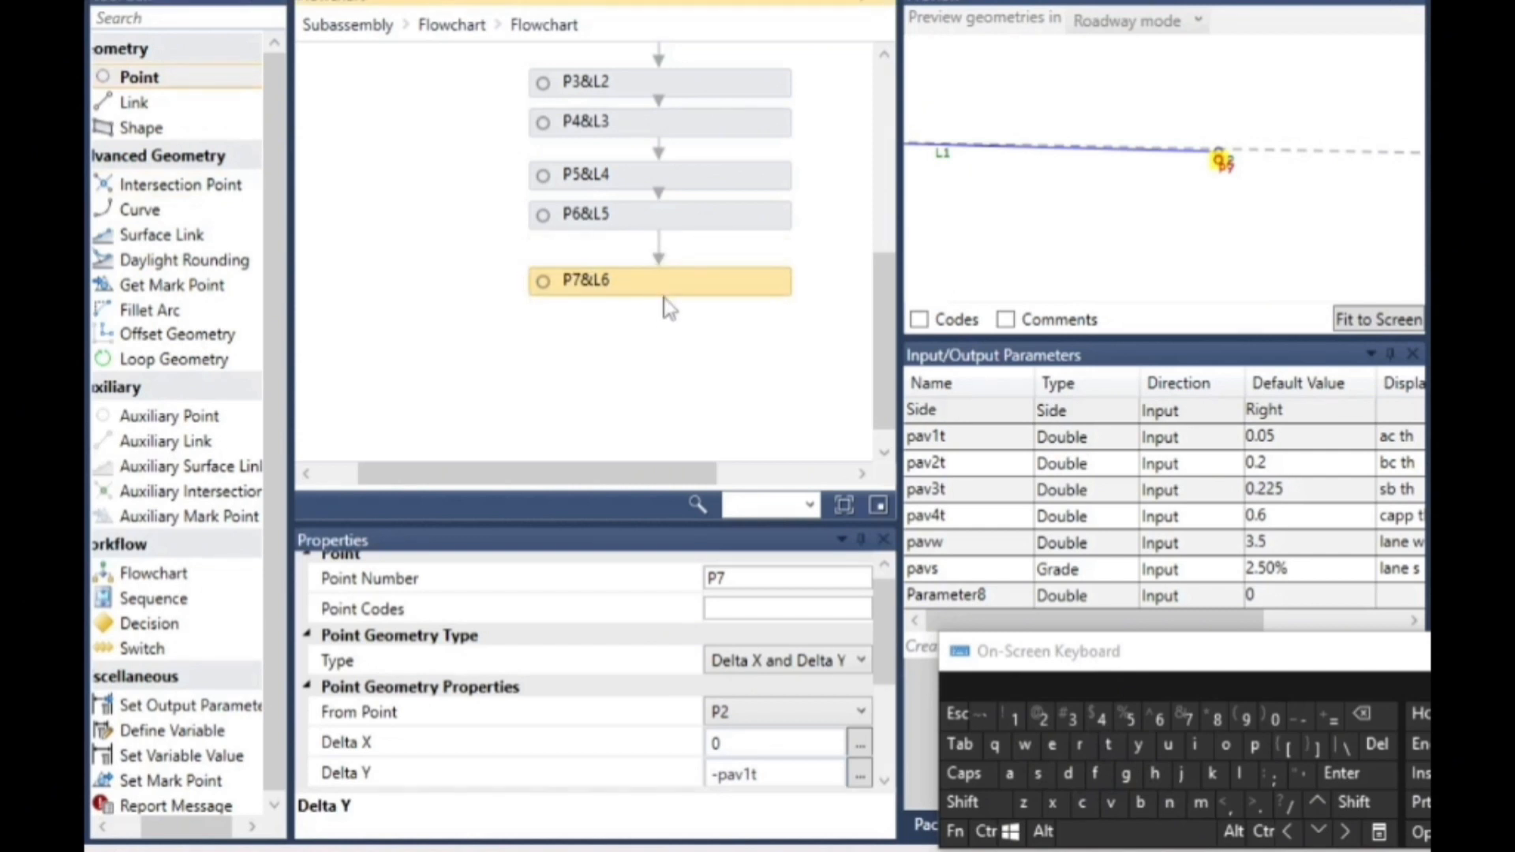
left_click(738, 371)
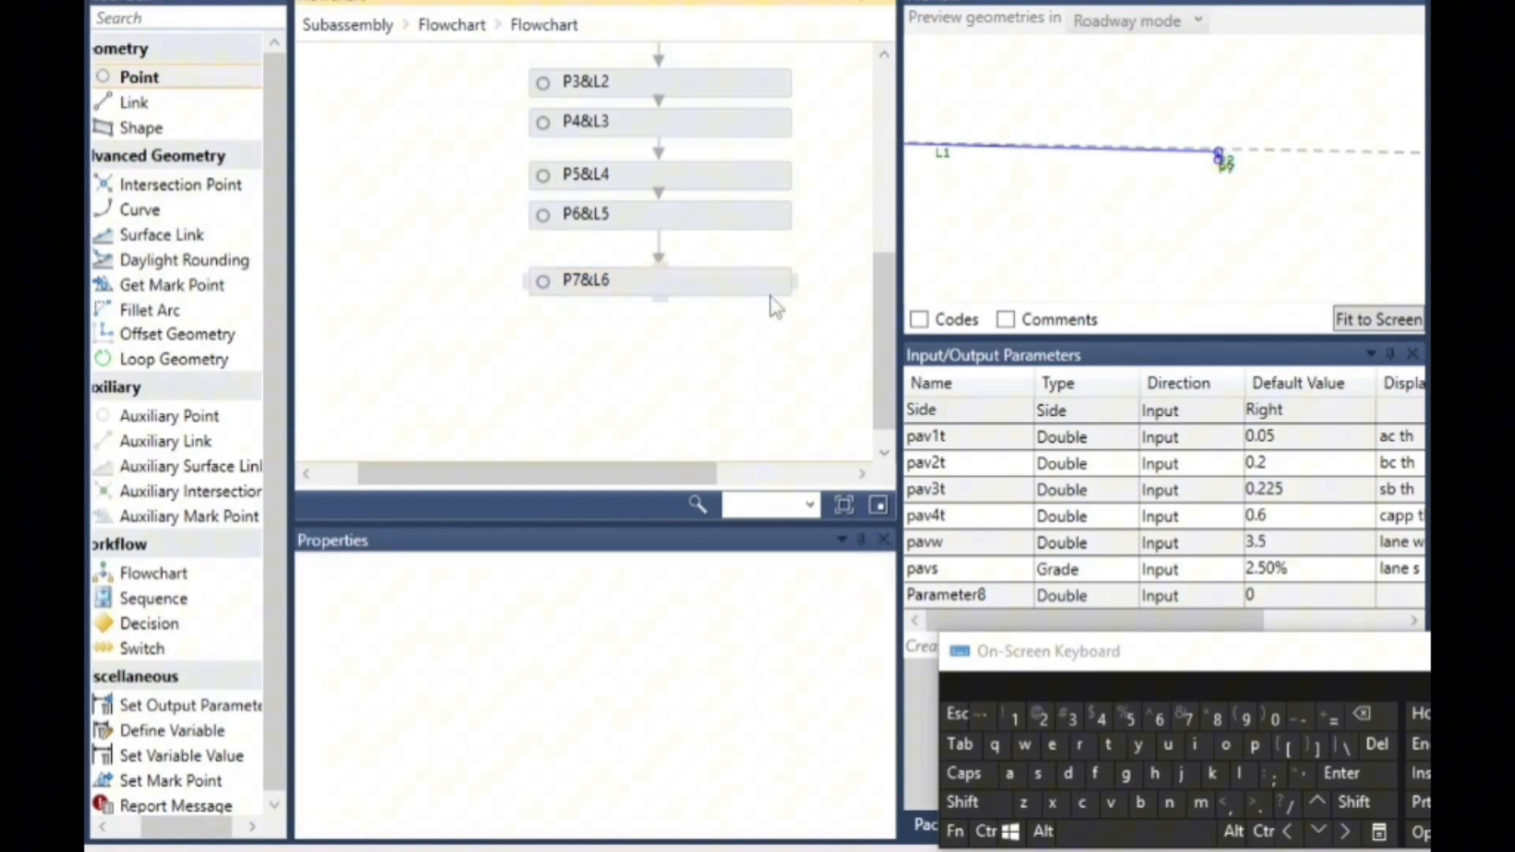
- Add a new point below P7&L6 in the flowchart and set its Delta Y from P7 to -pav2t
scroll(1219, 156, "up", 6)
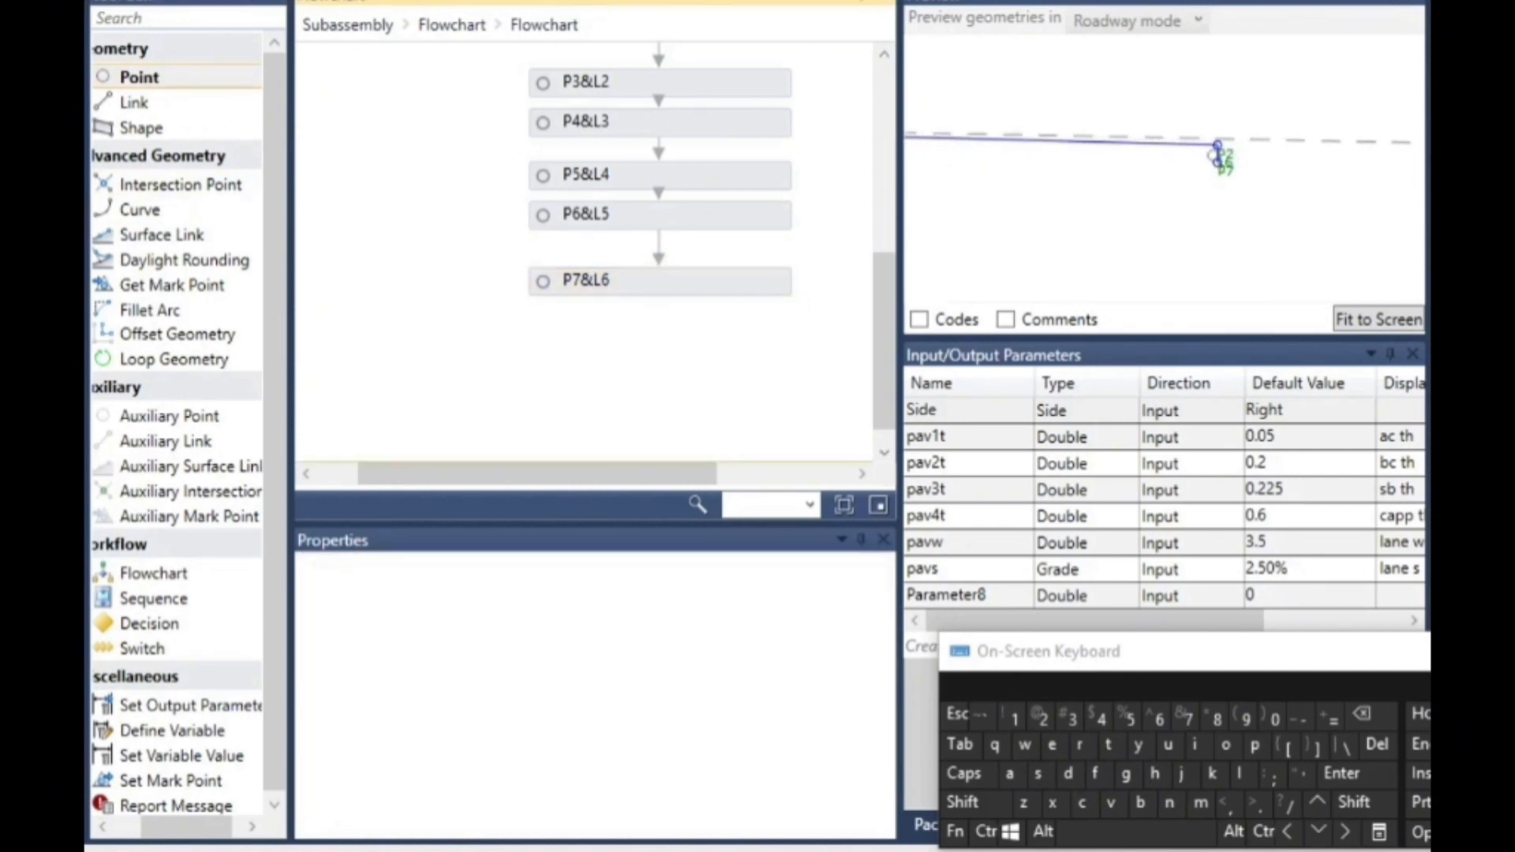
left_click(655, 293)
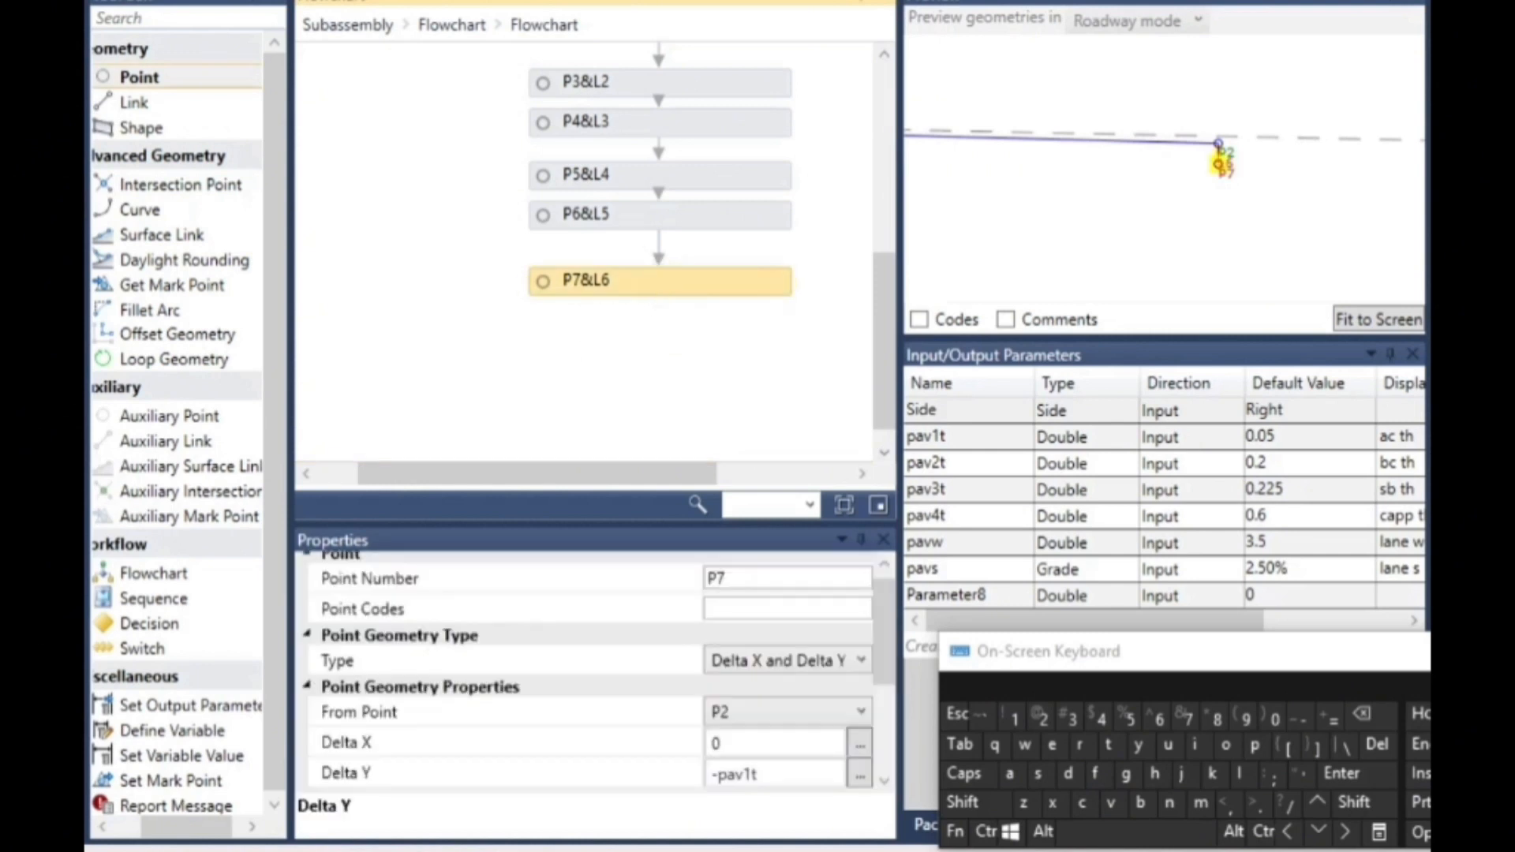
left_click_drag(175, 81, 707, 325)
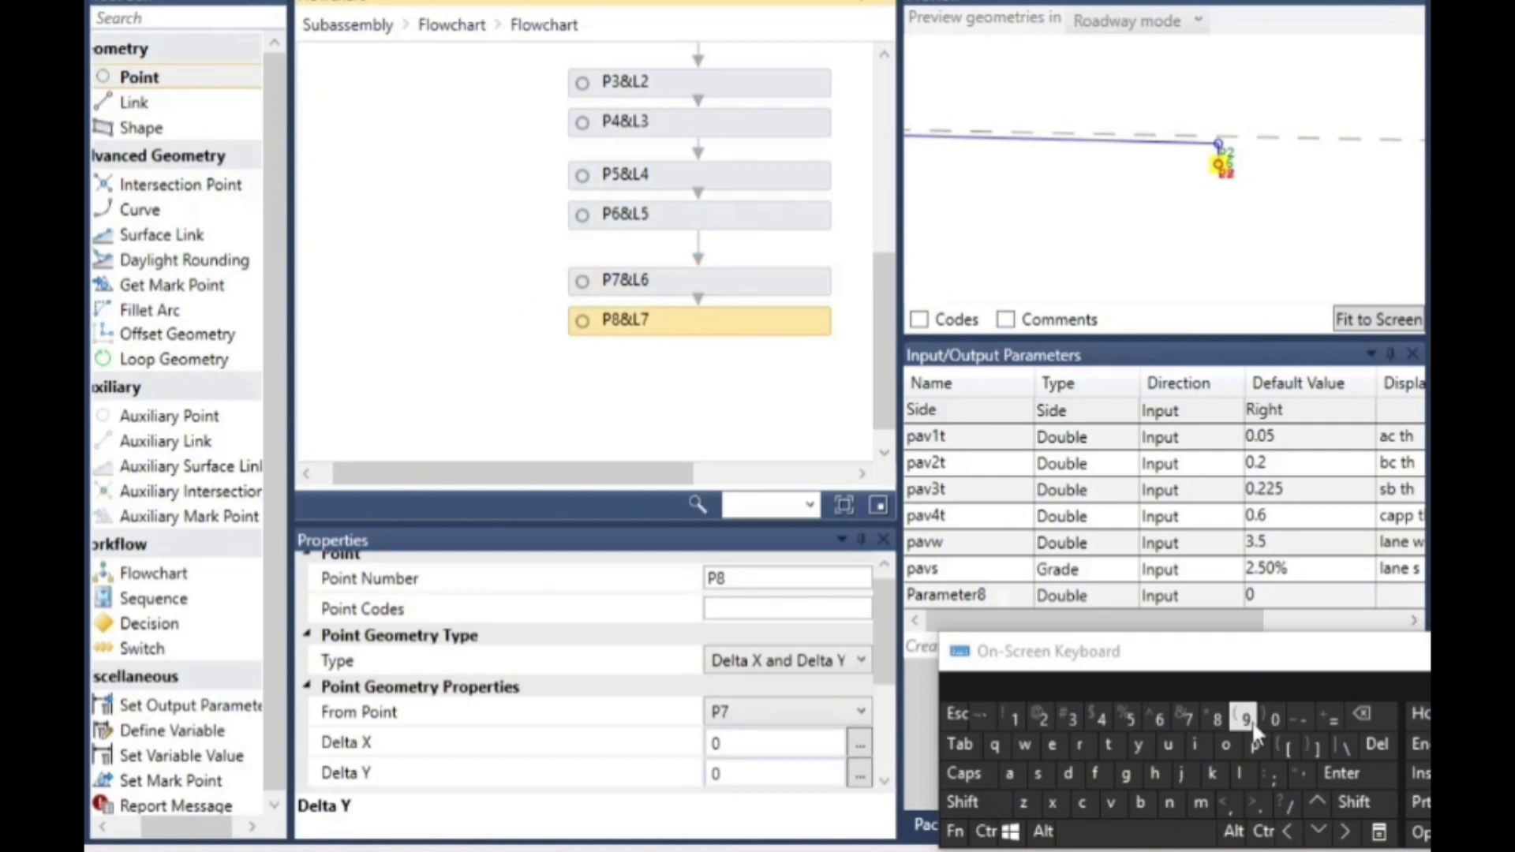
left_click(751, 774)
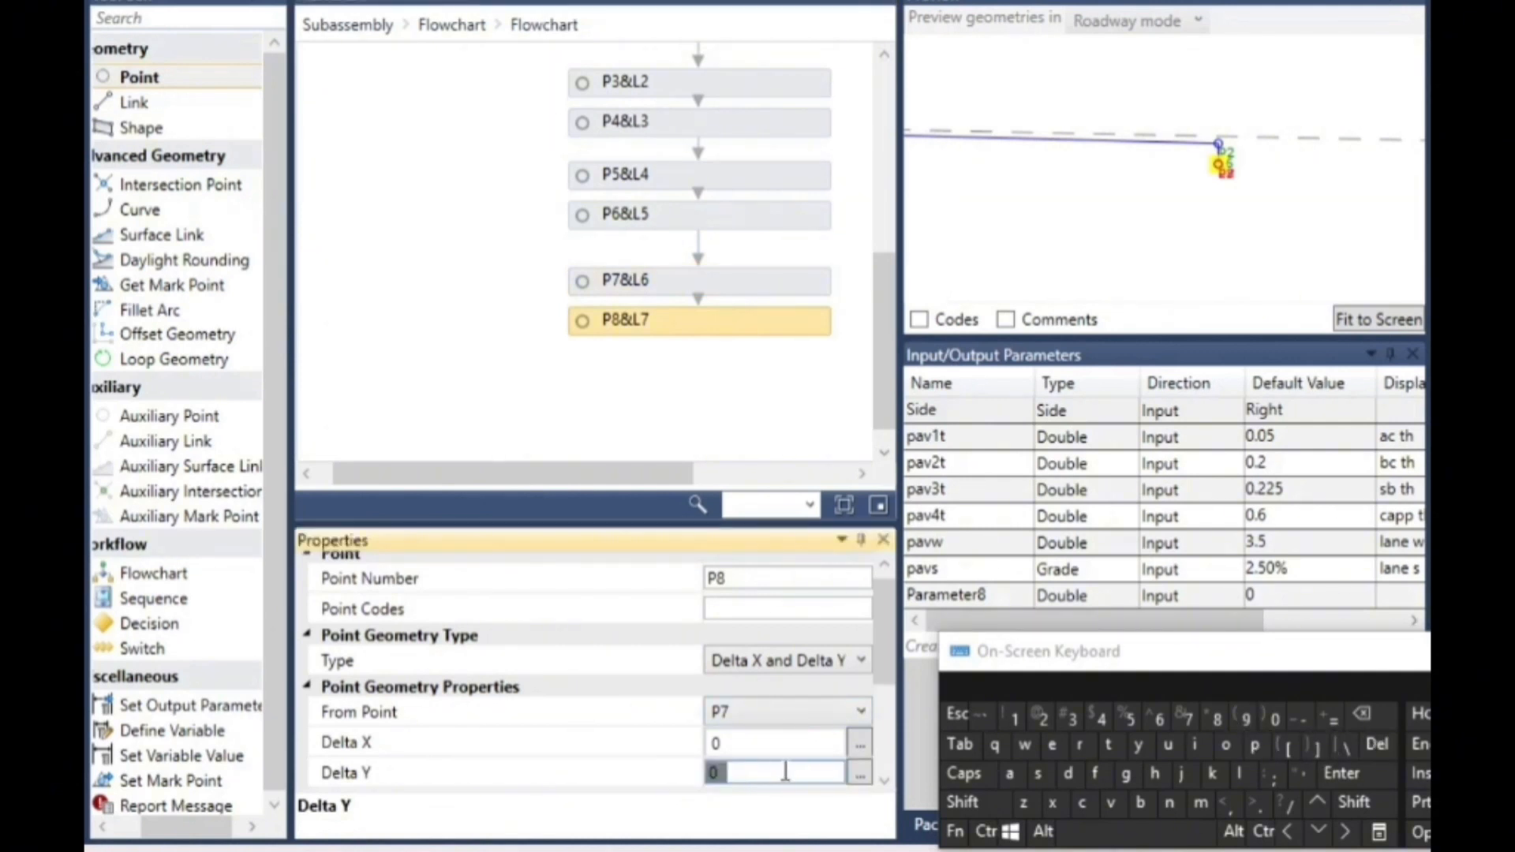
left_click(1305, 718)
left_click(1251, 747)
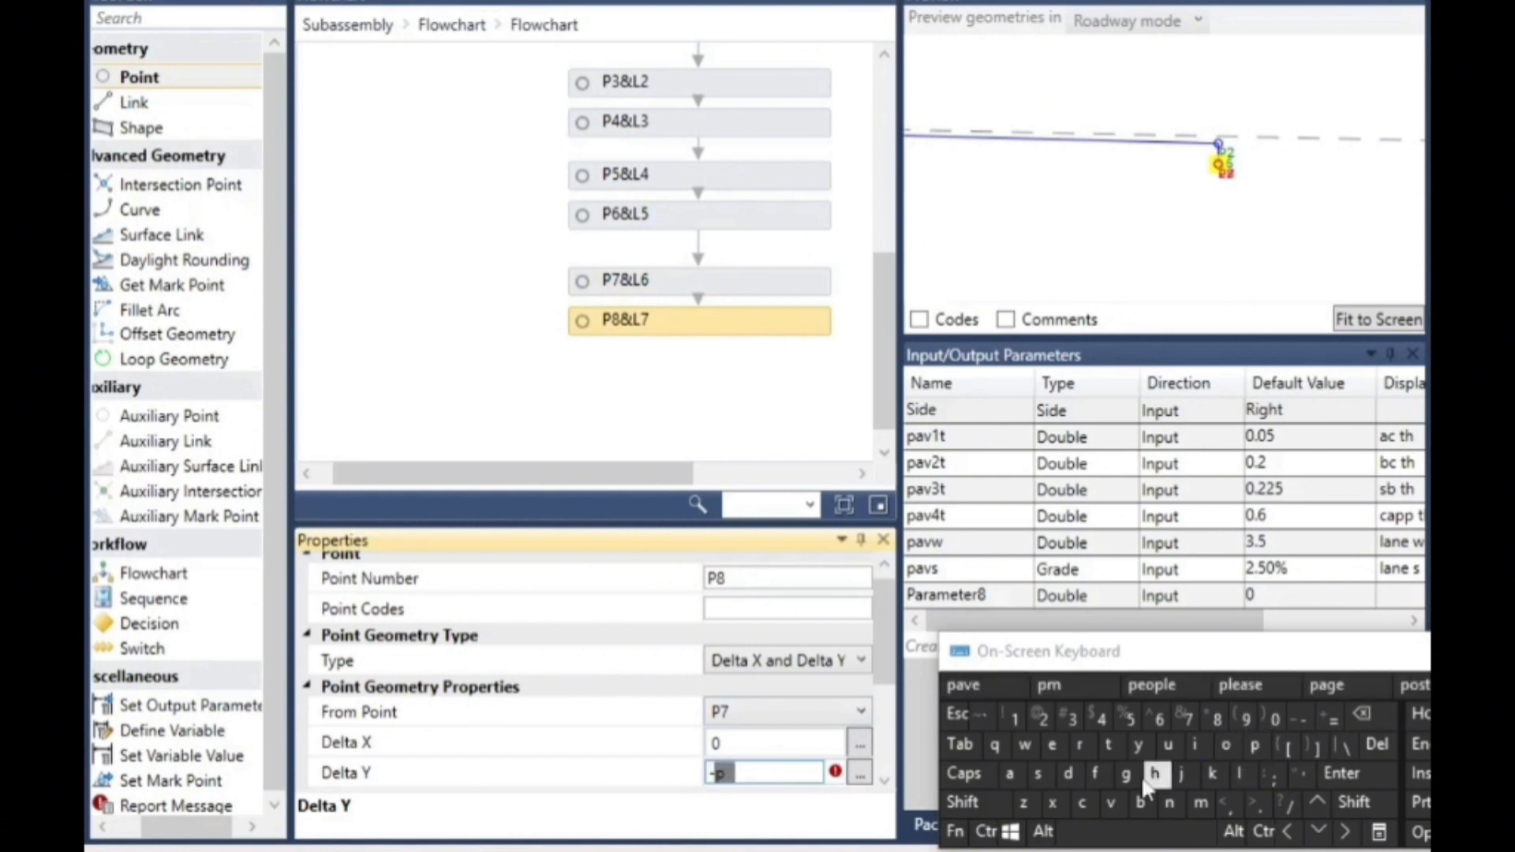
left_click(1010, 776)
left_click(1111, 804)
left_click(1043, 718)
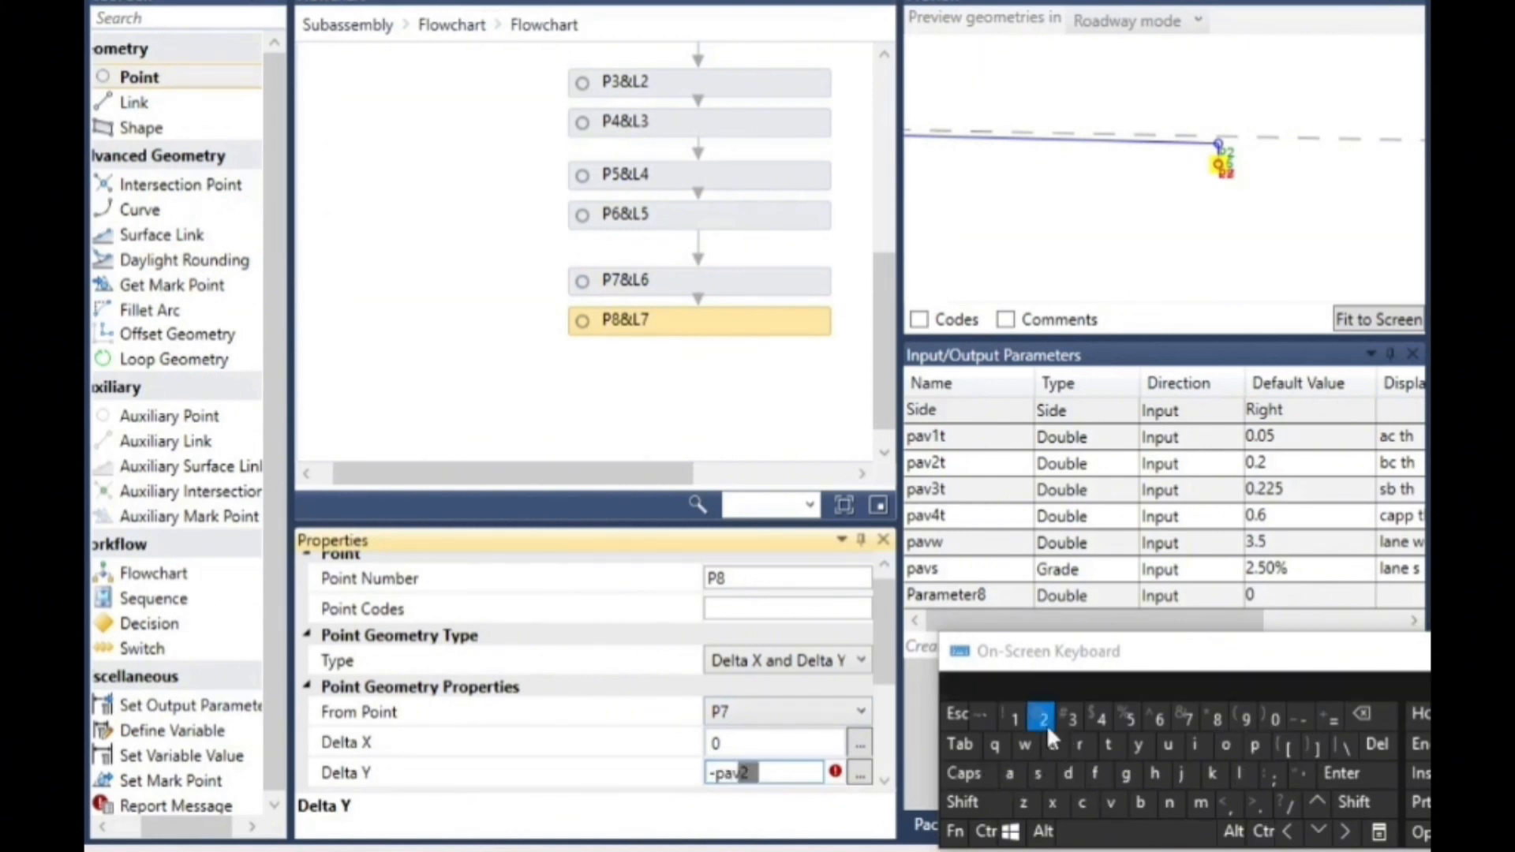
left_click(1107, 744)
left_click(1377, 77)
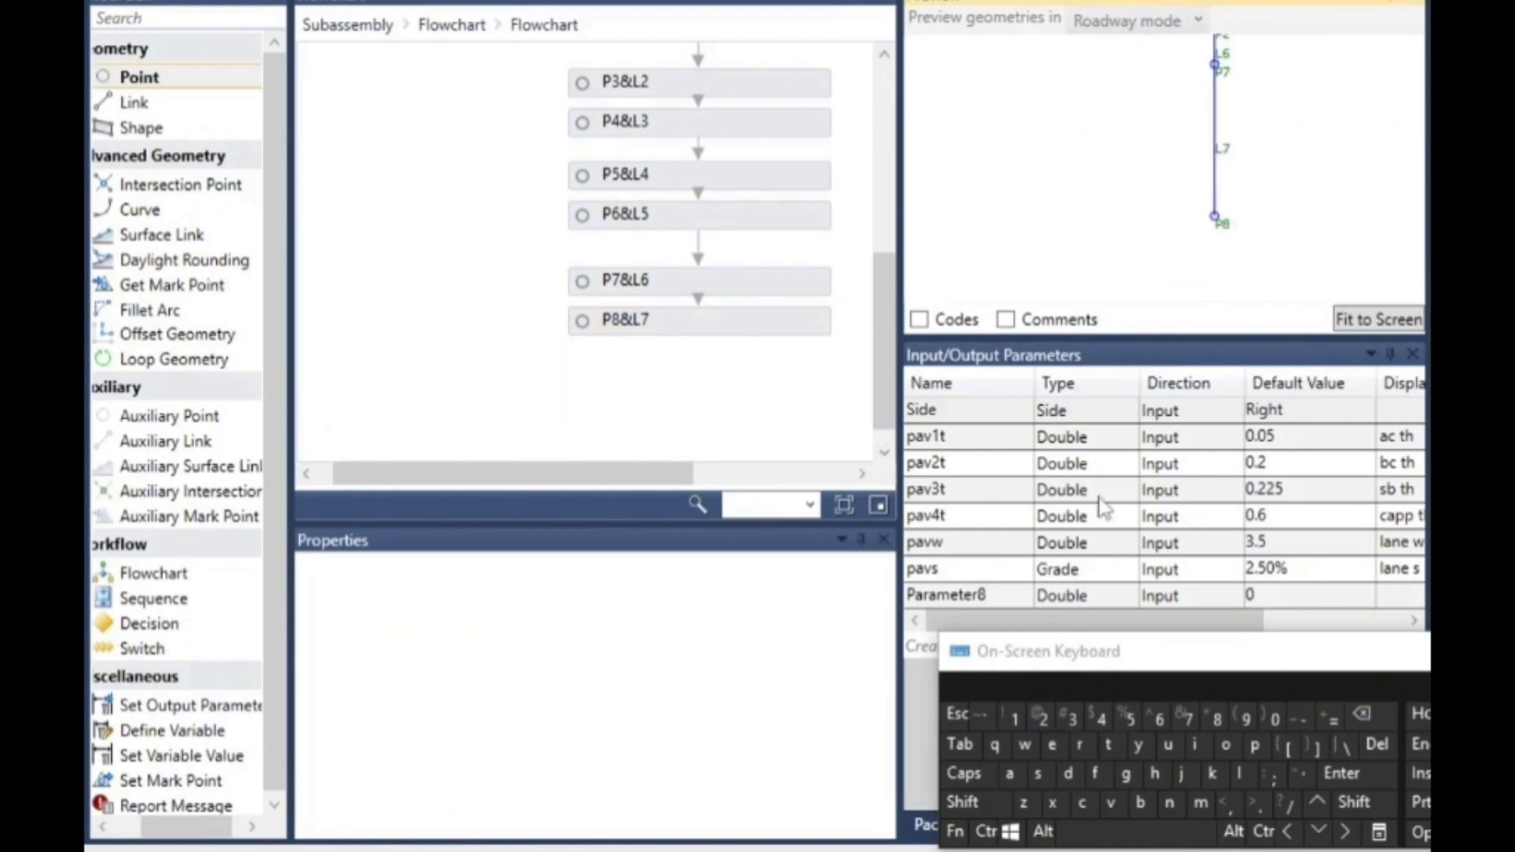
- Add a new point below P8&L7 in the flowchart and set its Delta Y from P8 to -pav3t
left_click_drag(169, 76, 707, 369)
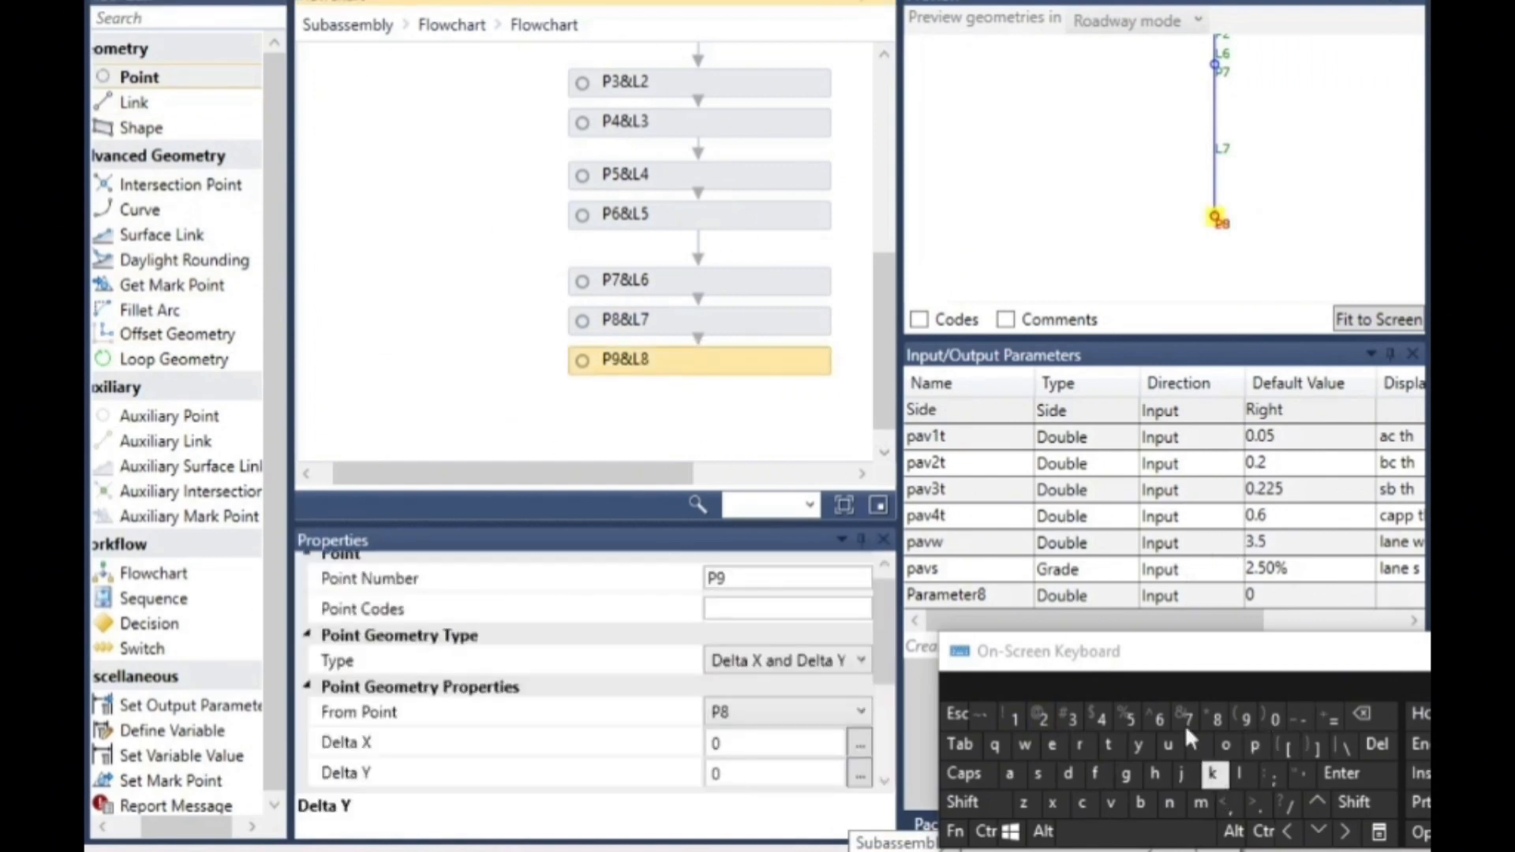
left_click(746, 770)
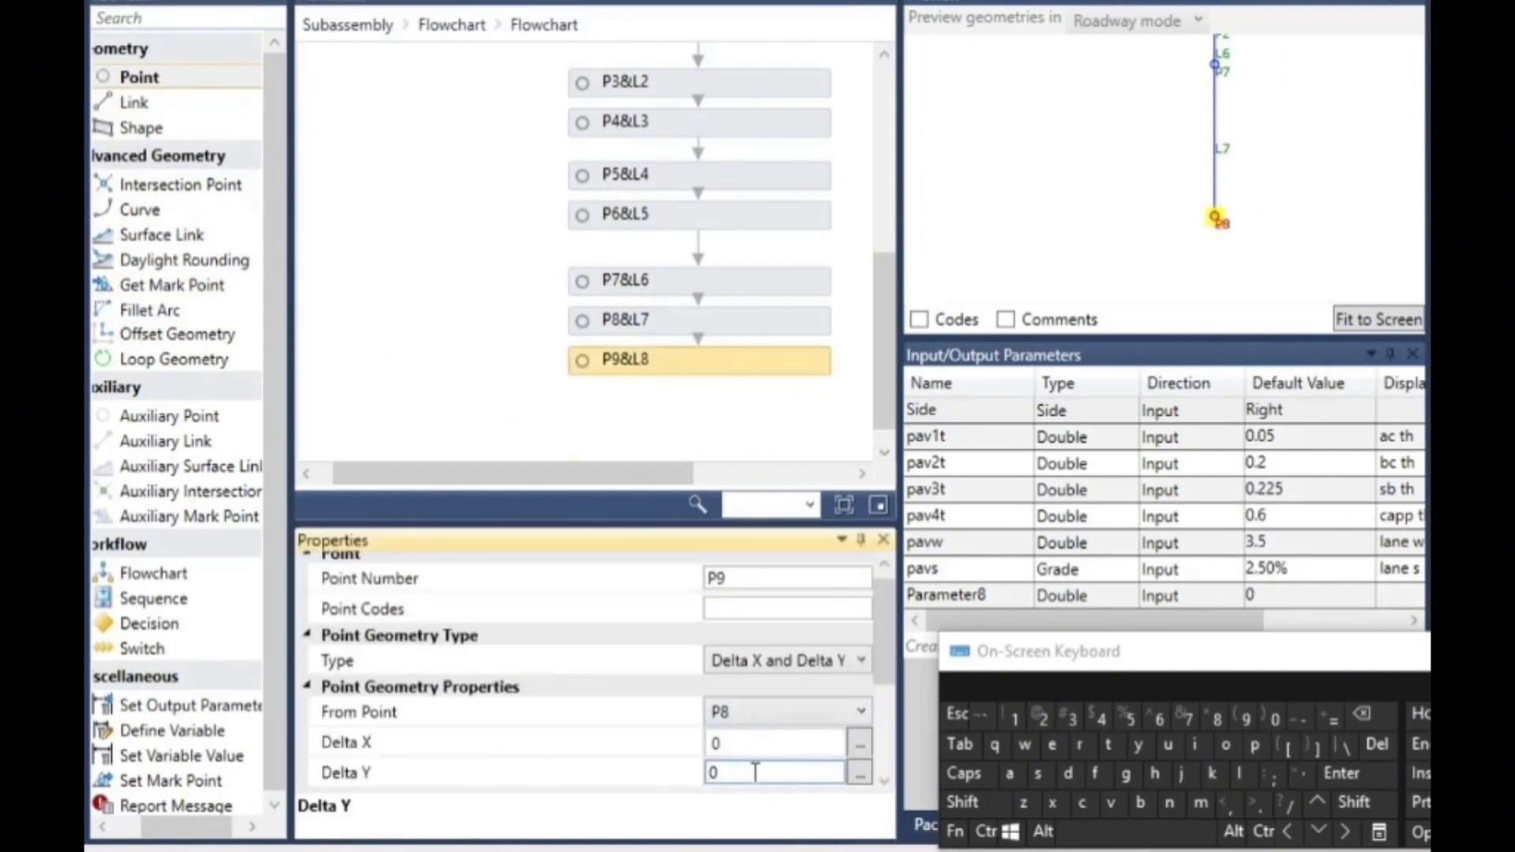
left_click(1329, 718)
left_click(1255, 744)
left_click(1009, 773)
left_click(1111, 803)
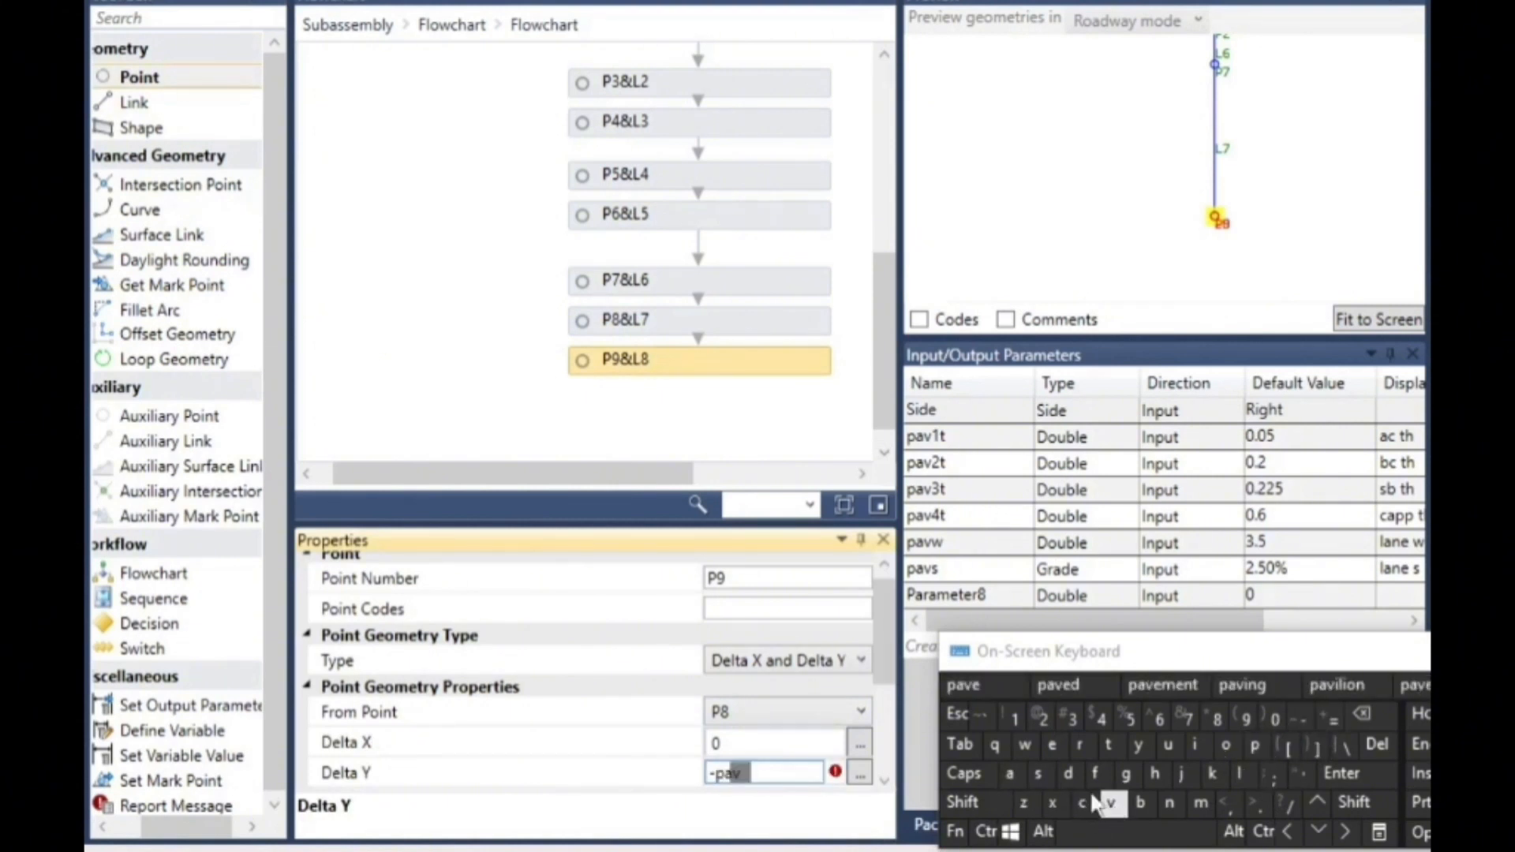
left_click(1072, 718)
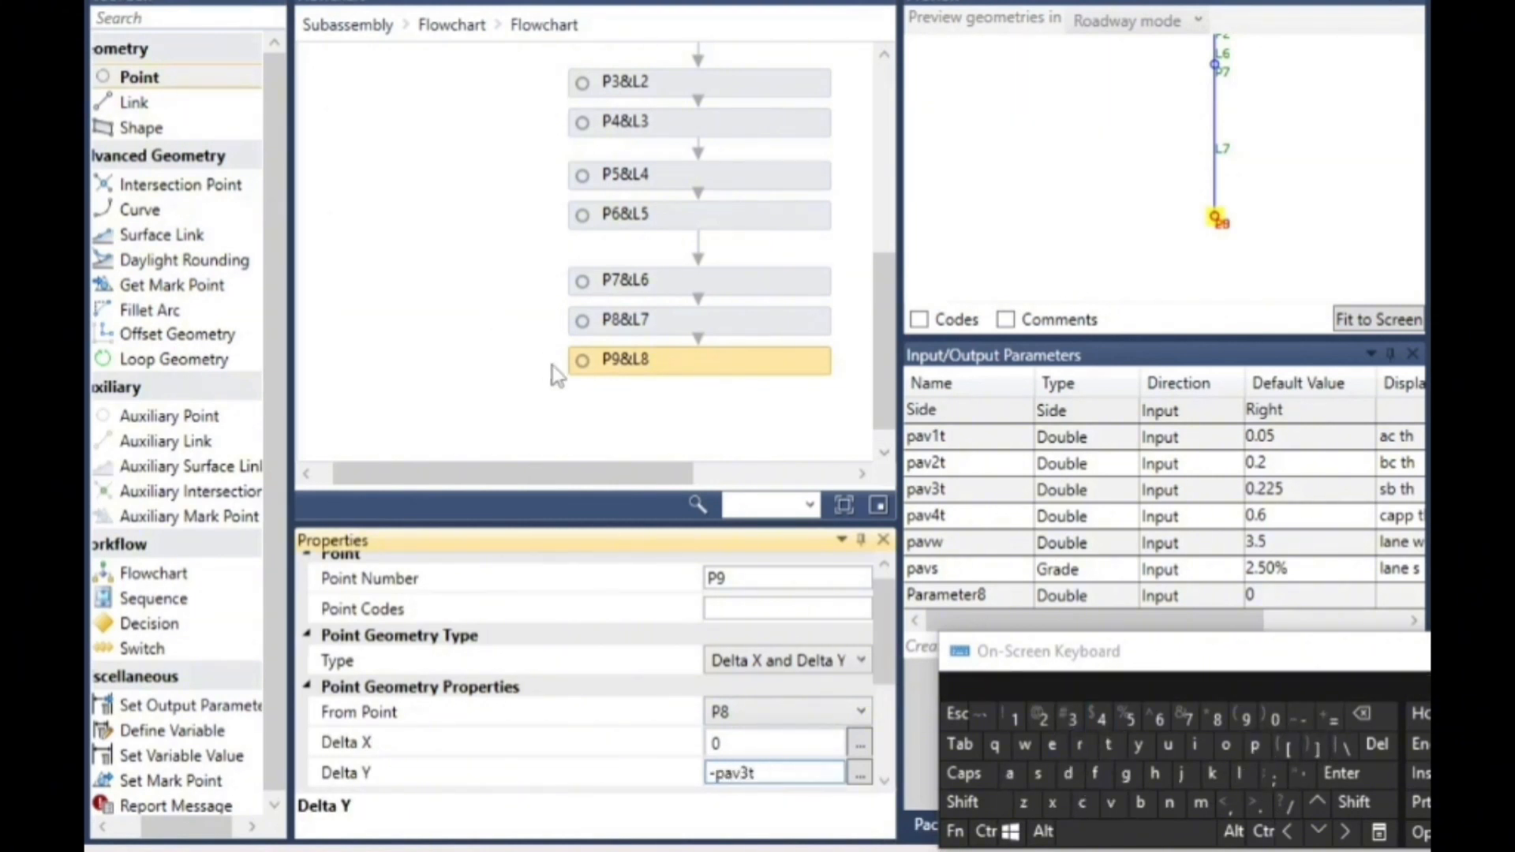
left_click(163, 76)
- Add a new point directly below P9&L8 in the flowchart
left_click_drag(174, 87, 720, 389)
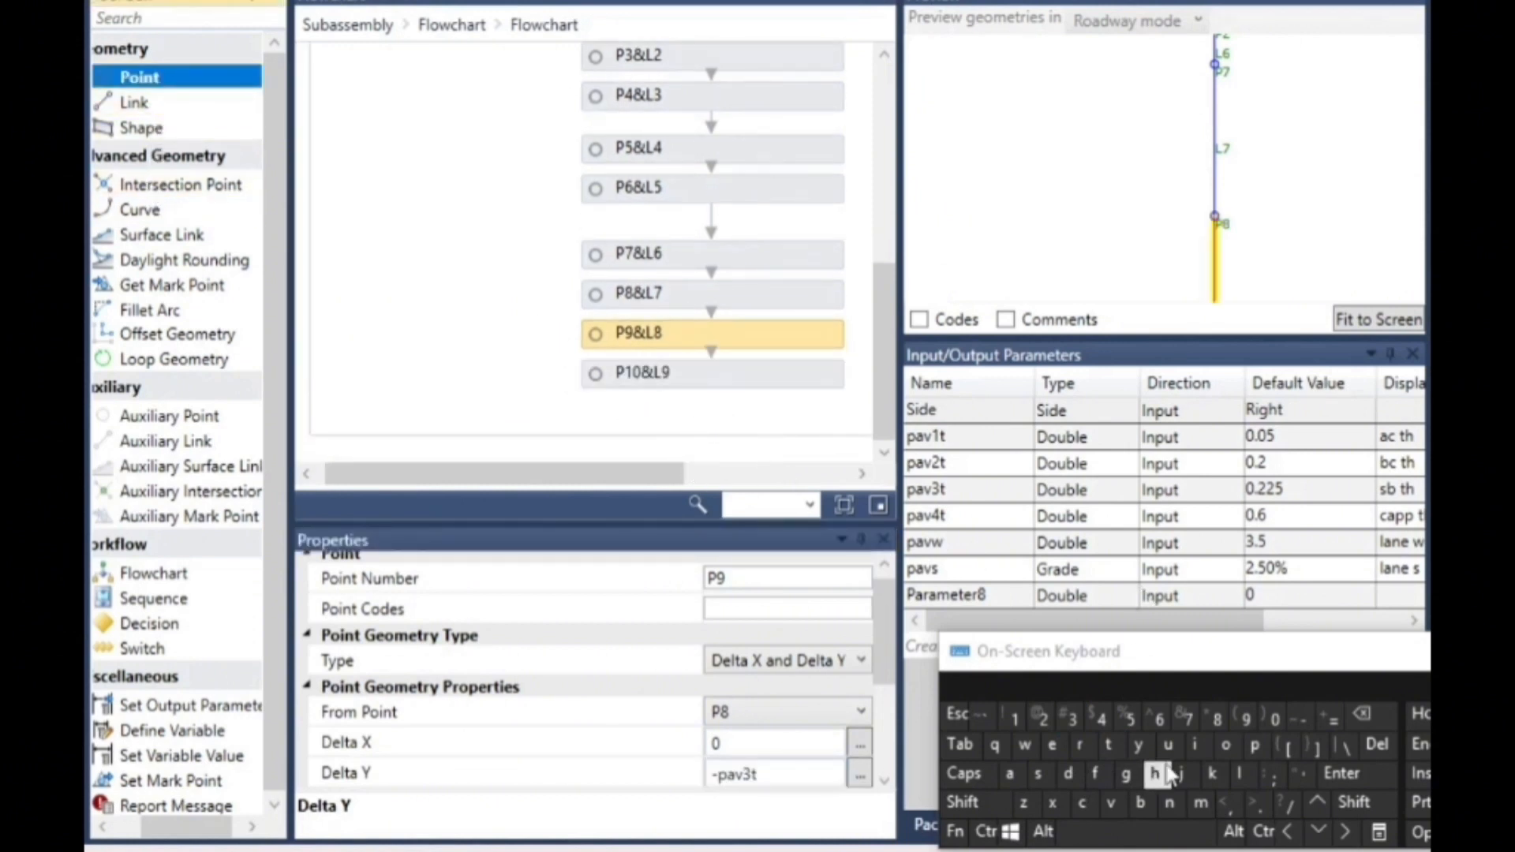
left_click(1257, 745)
left_click(1009, 774)
left_click(1110, 803)
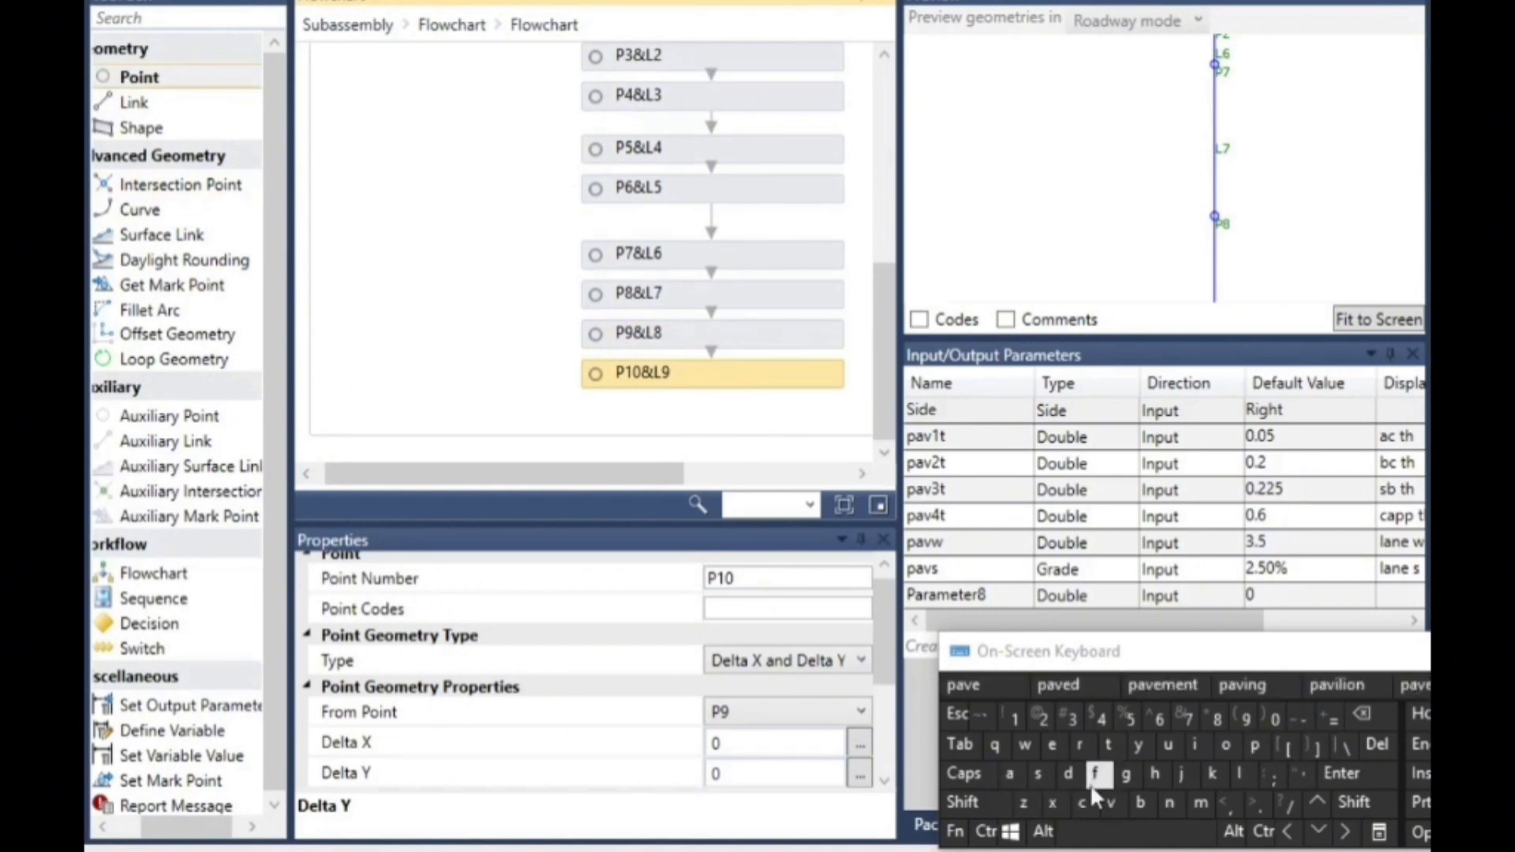
left_click(1103, 720)
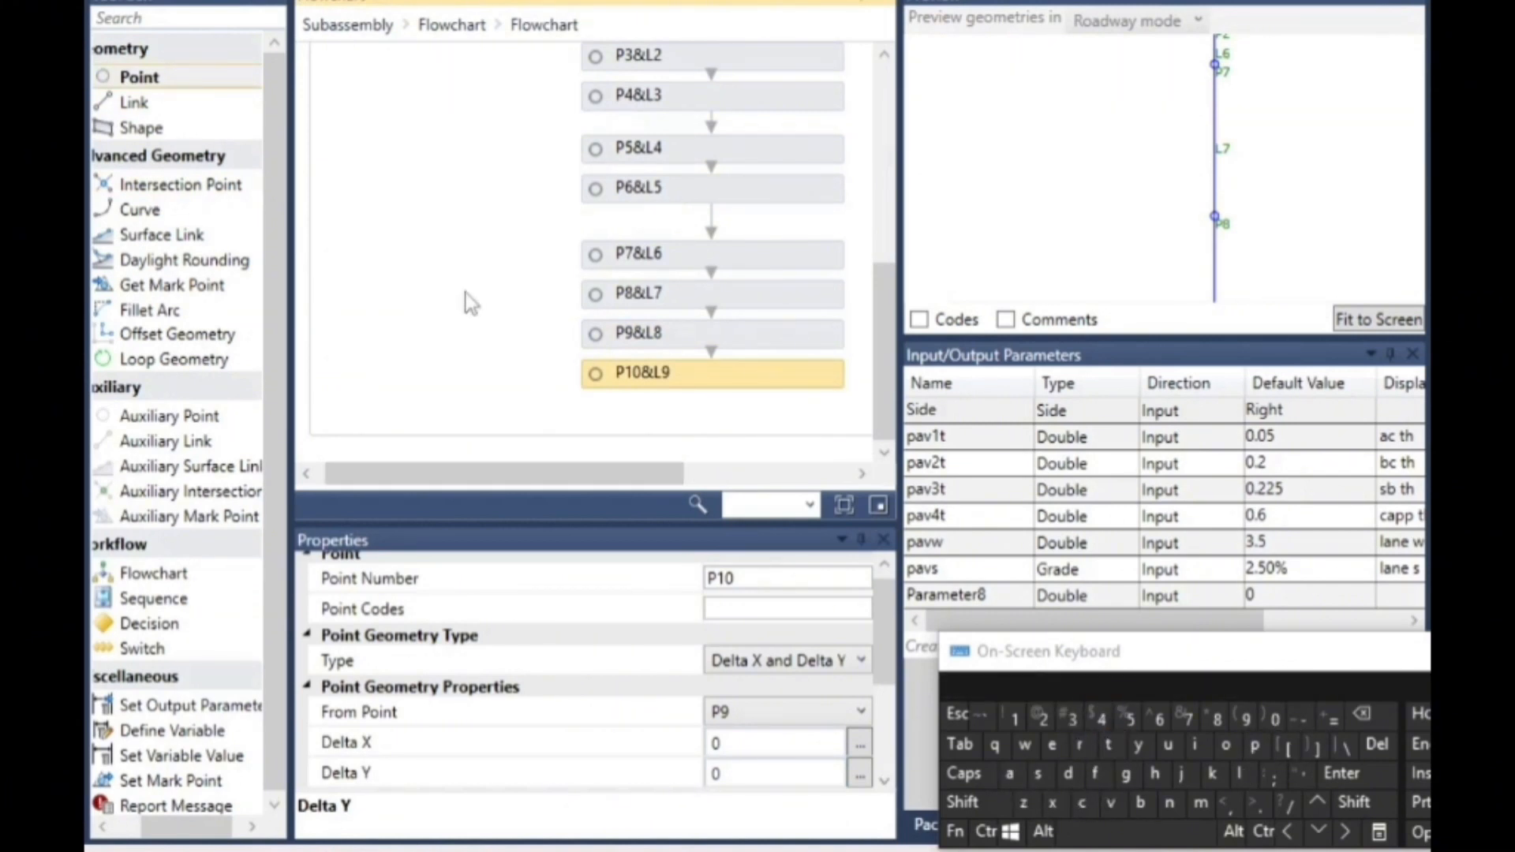
- Set point P10's Delta Y from P9 to -pav4t
left_click(726, 774)
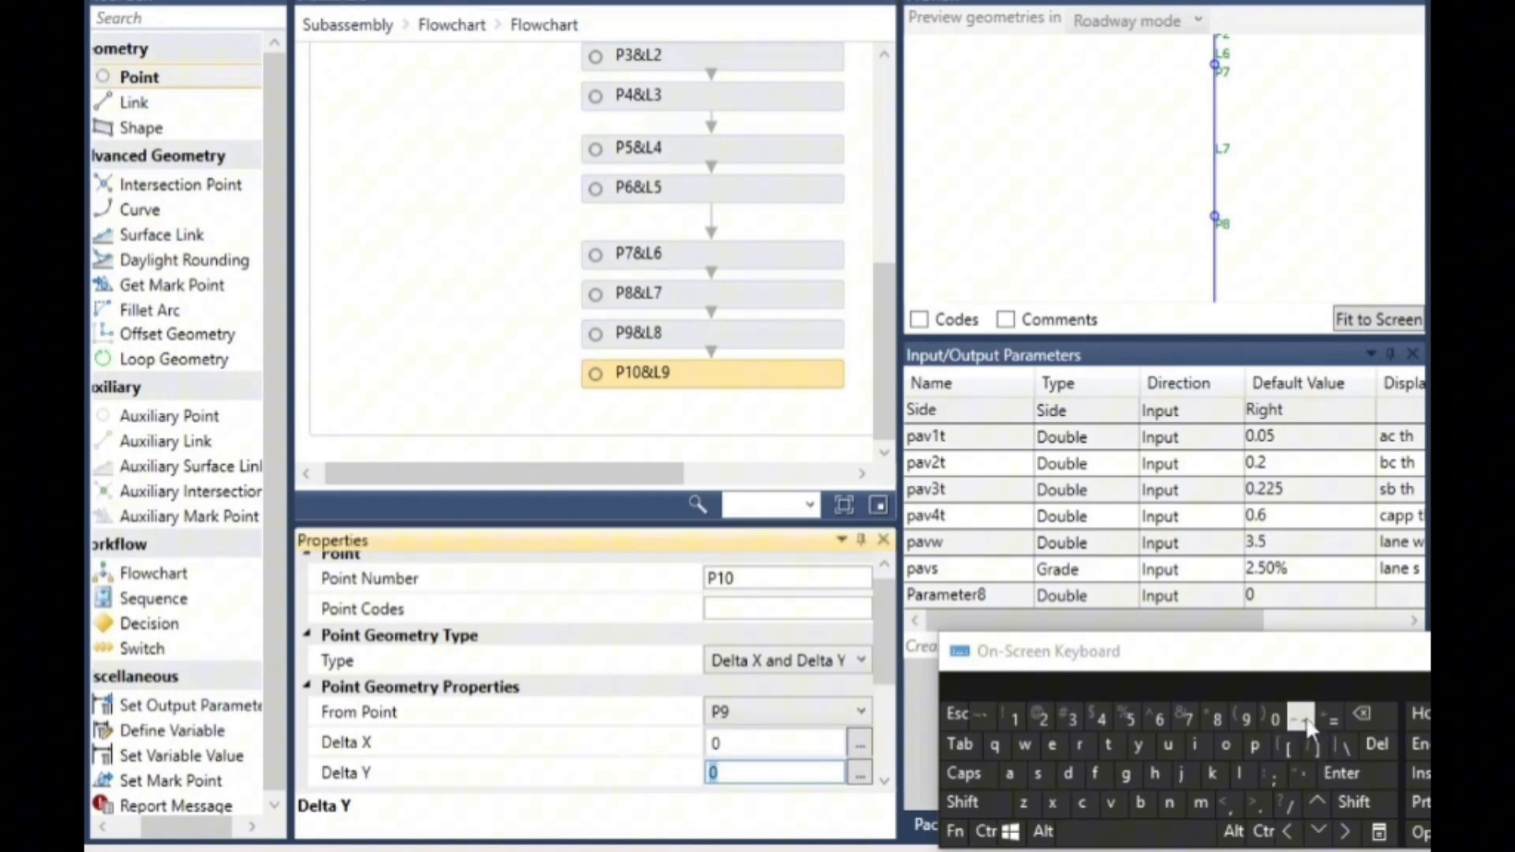
left_click(1254, 744)
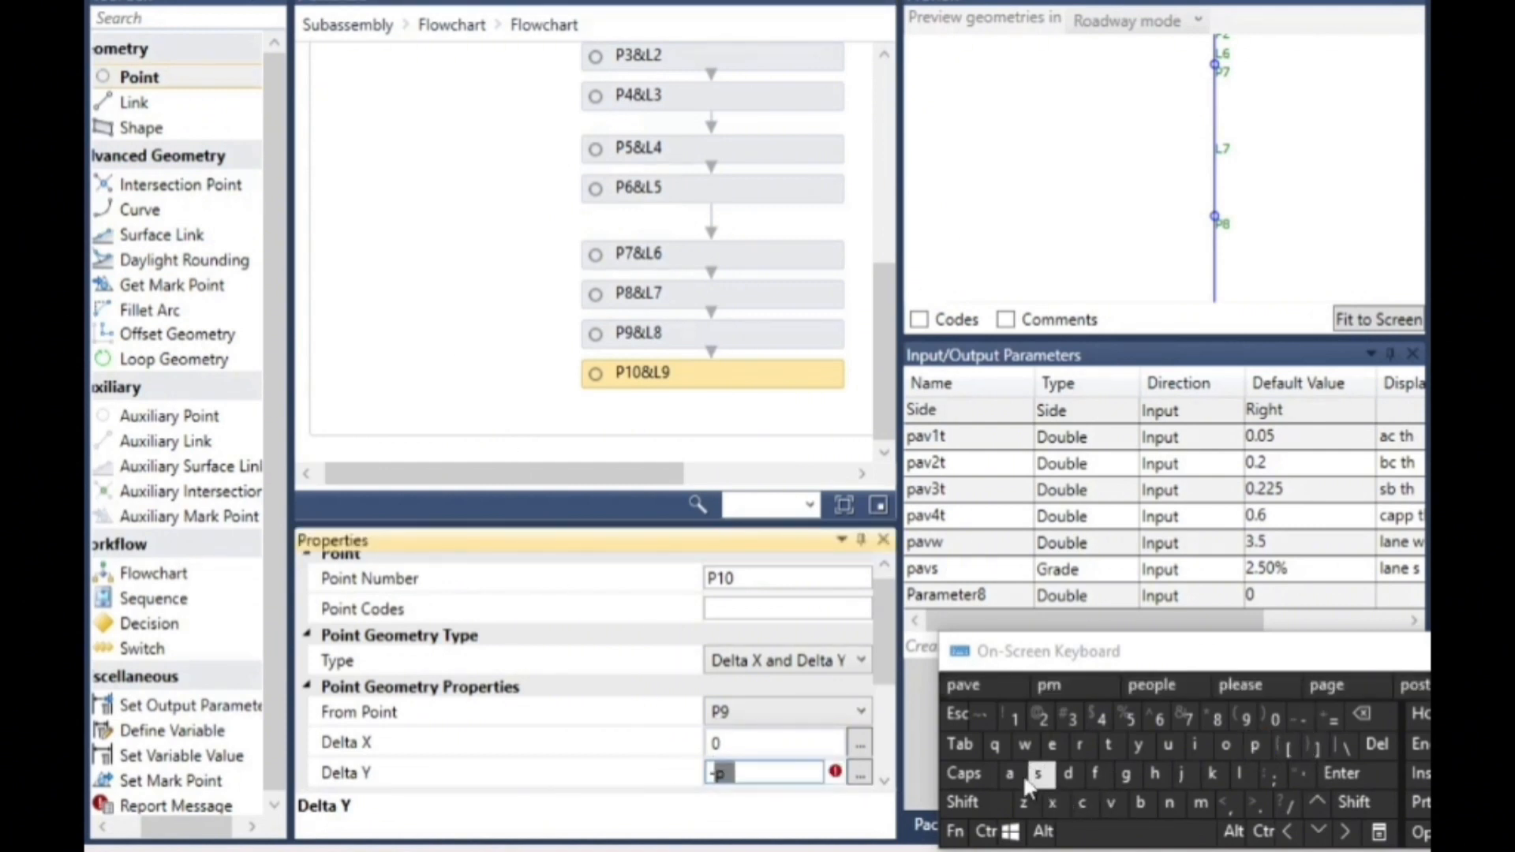
left_click(1009, 774)
left_click(1111, 803)
left_click(1100, 718)
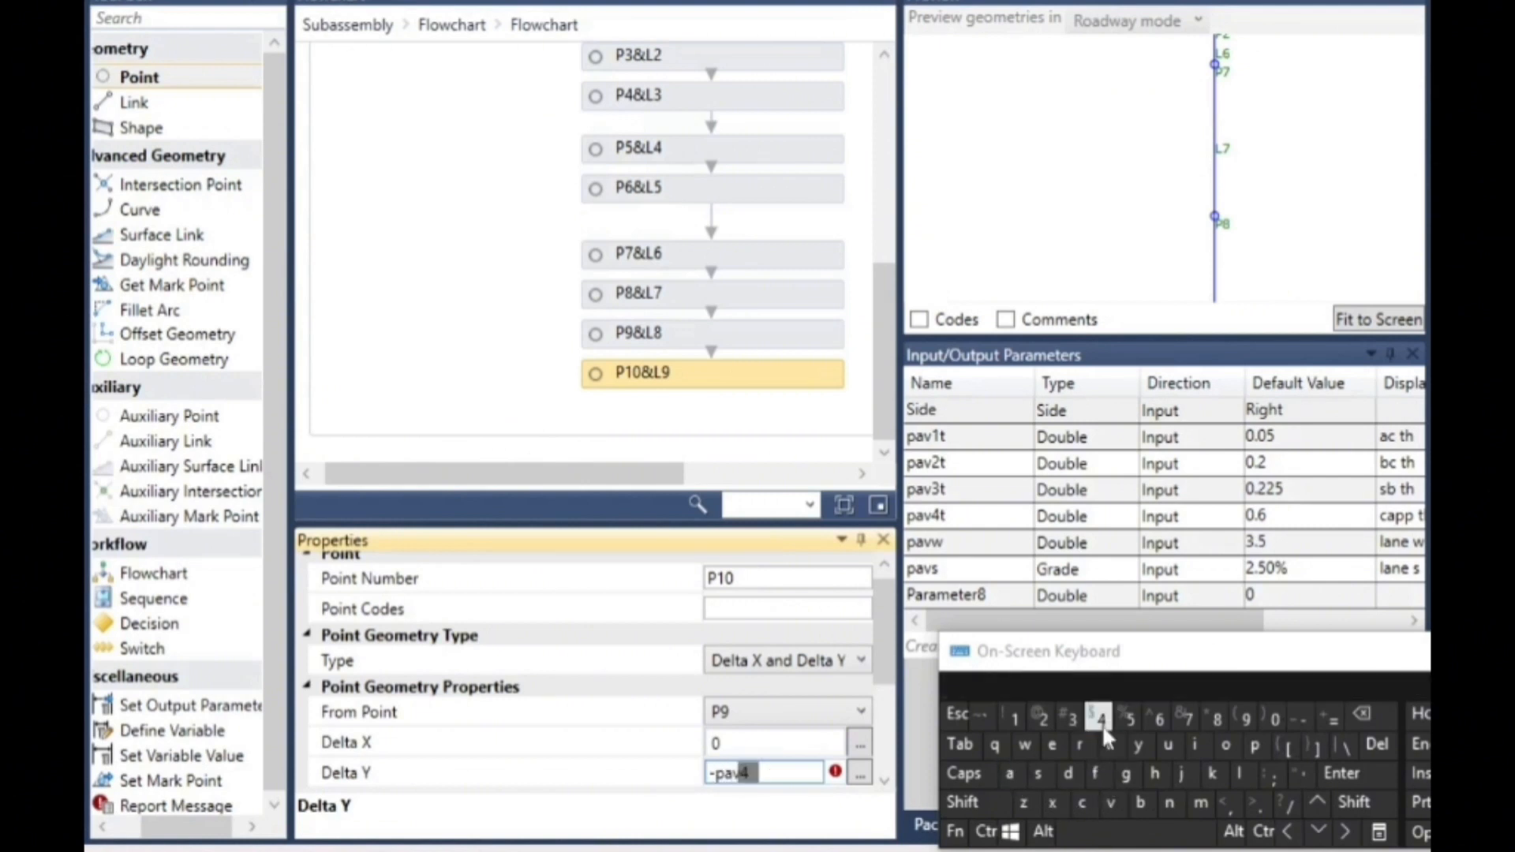
left_click(1108, 744)
left_click(471, 286)
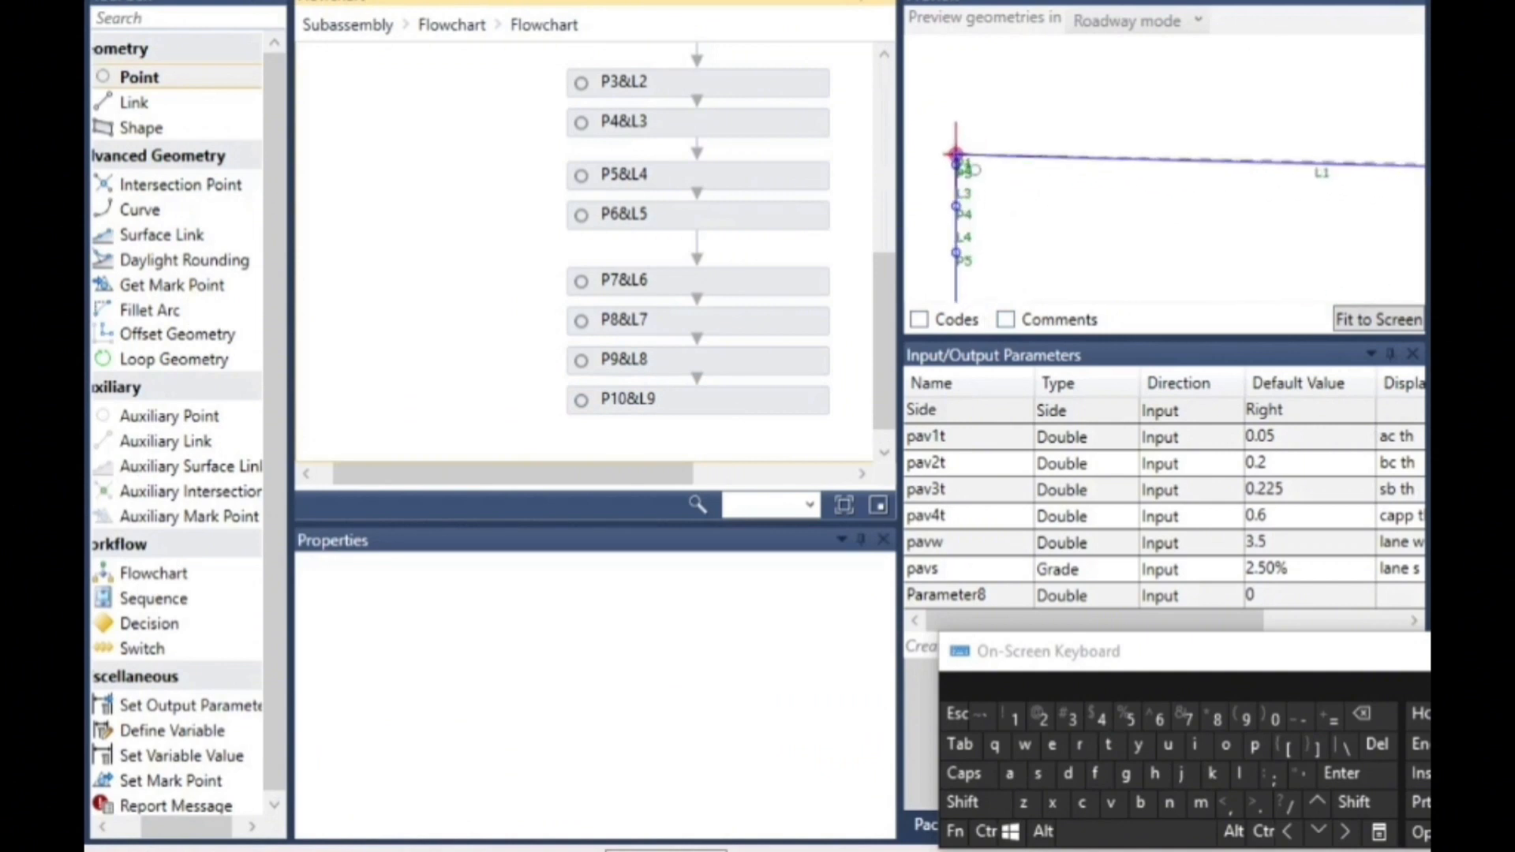
- Add a link below P10&L9 in the flowchart with start point P3 and end point P7
scroll(992, 187, "up", 4)
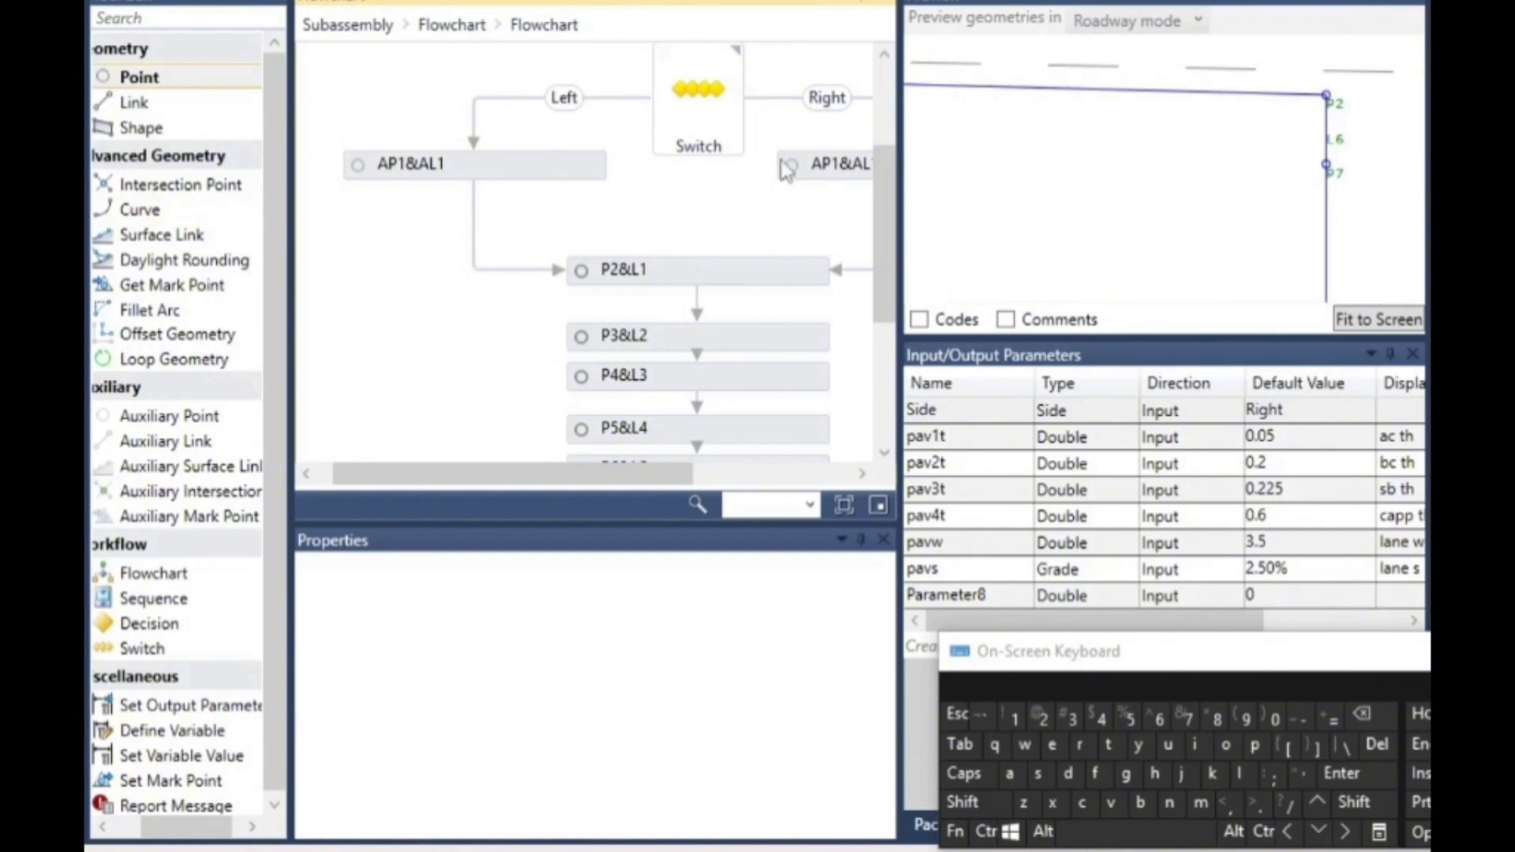
scroll(784, 170, "down", 3)
left_click_drag(552, 474, 843, 496)
left_click_drag(836, 426, 785, 750)
left_click_drag(647, 473, 394, 478)
left_click_drag(597, 503, 598, 502)
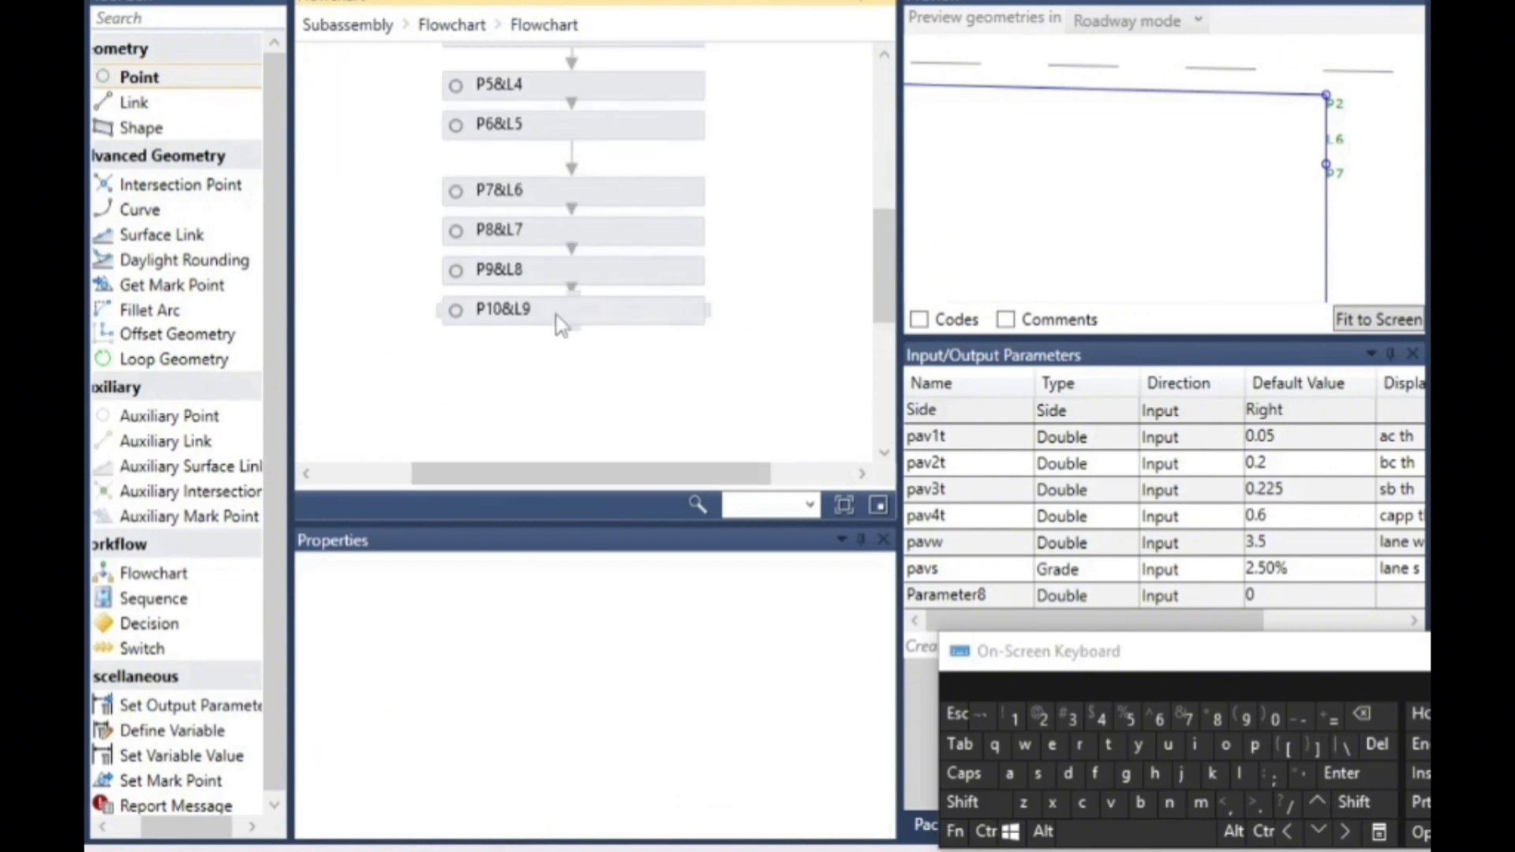
scroll(563, 317, "down", 3)
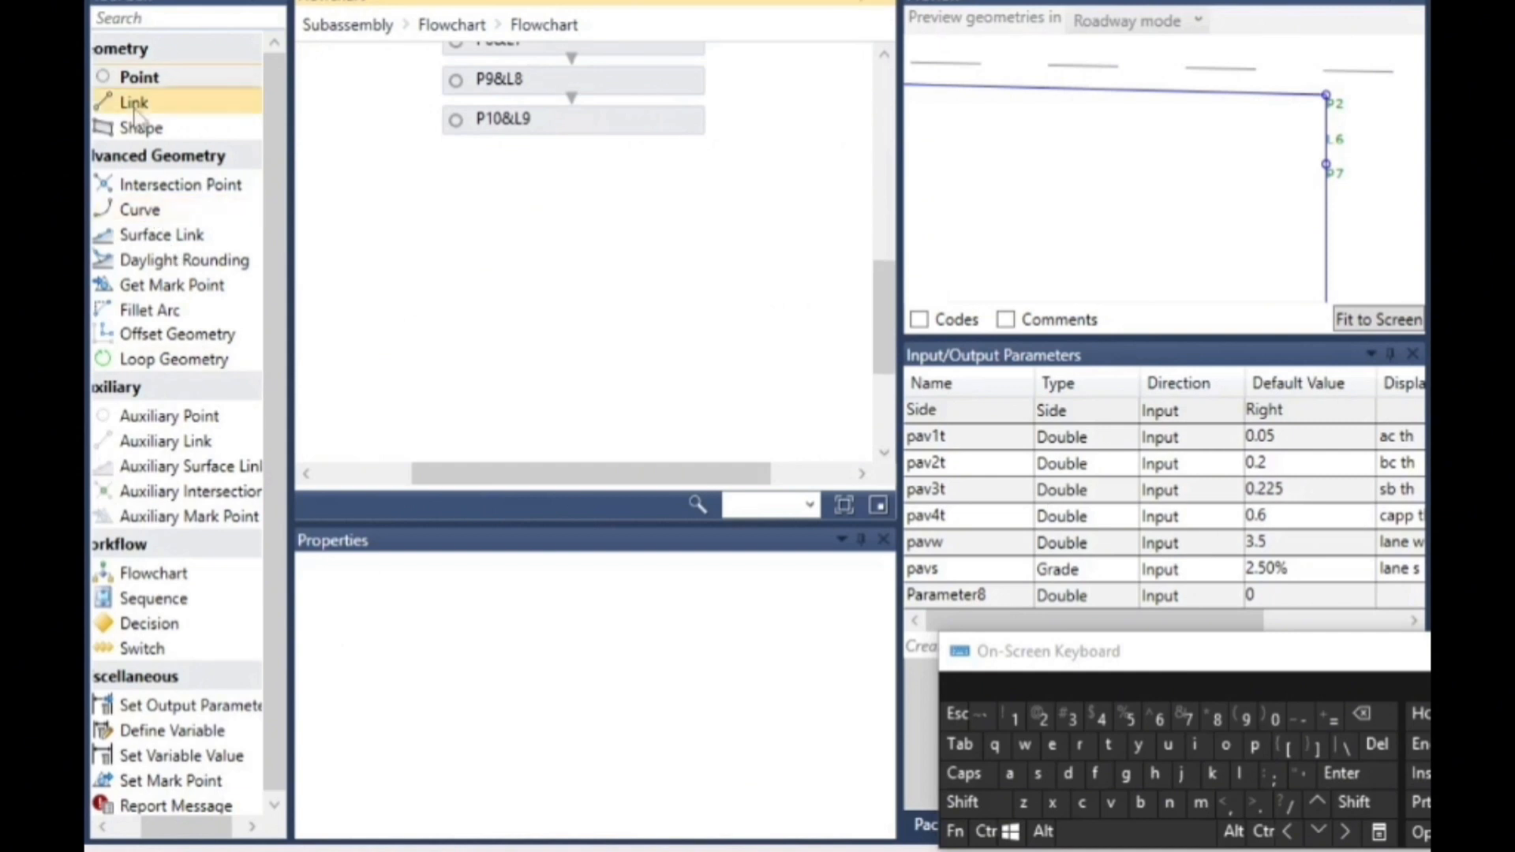
left_click_drag(135, 102, 606, 196)
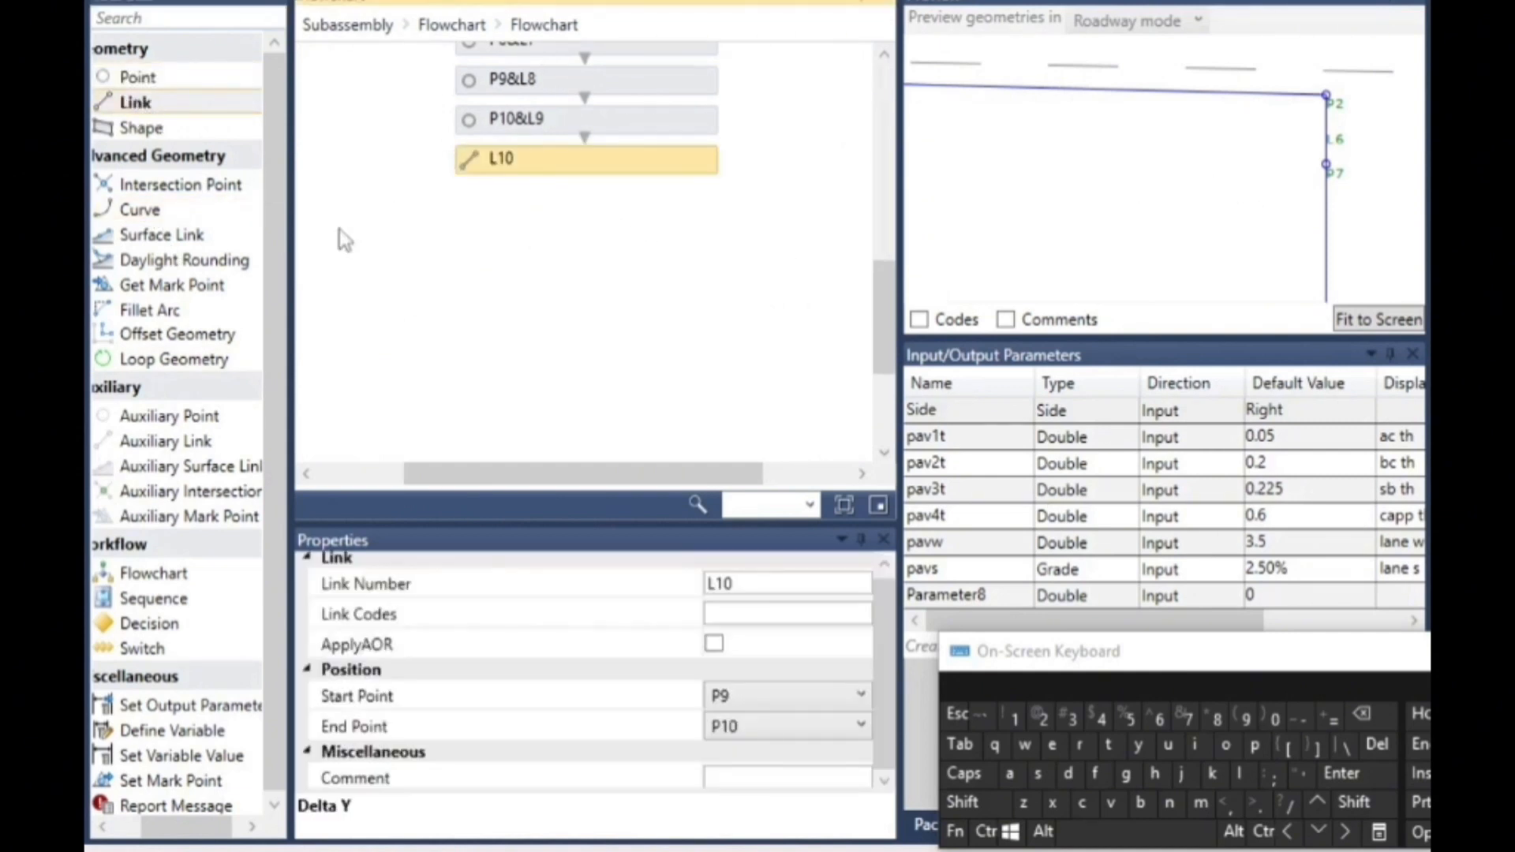
left_click(750, 702)
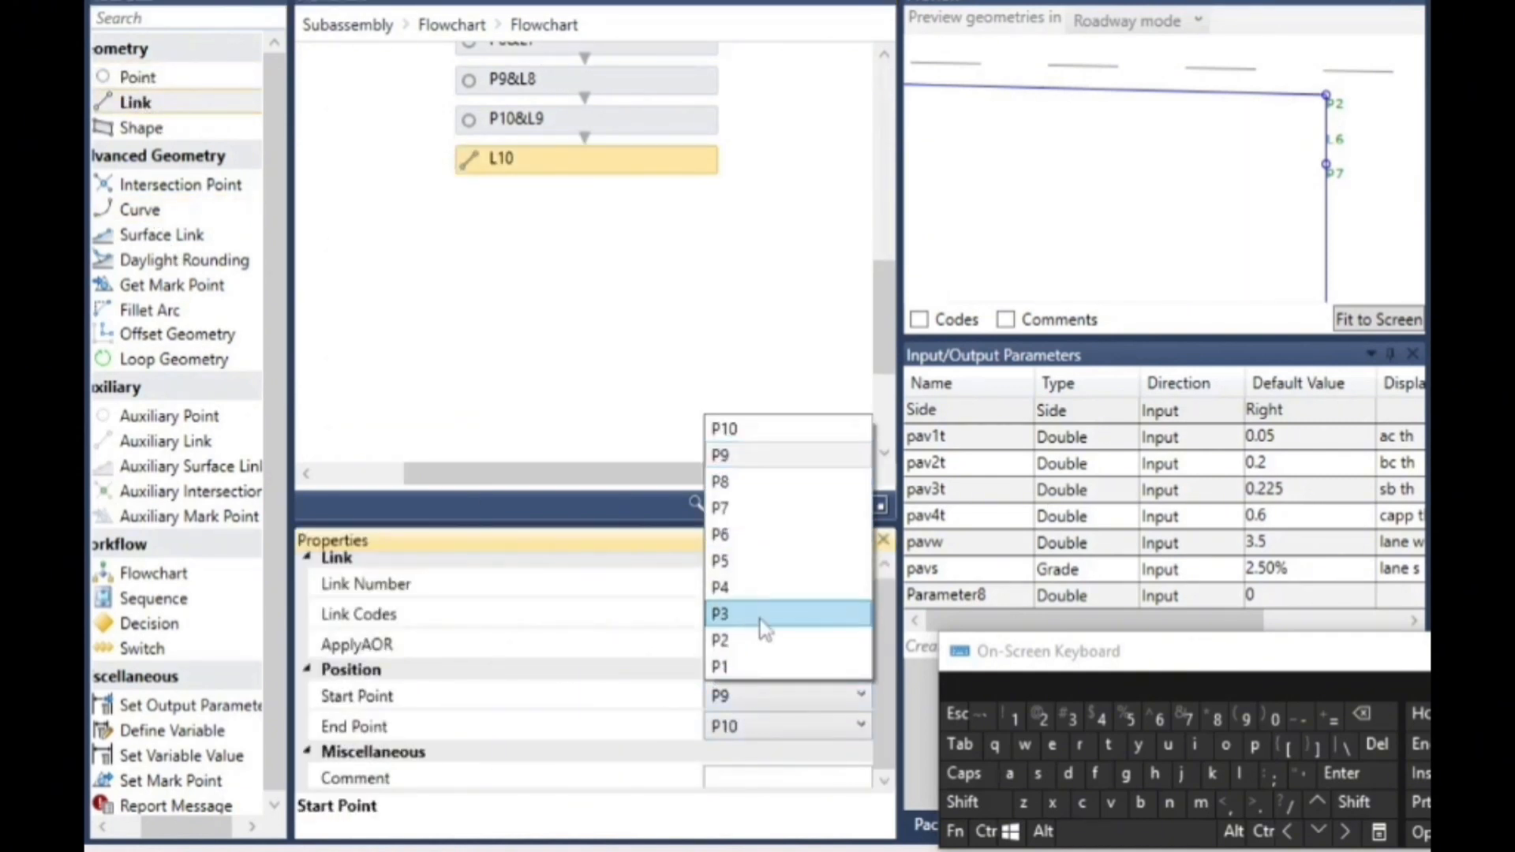
left_click(762, 620)
left_click(760, 735)
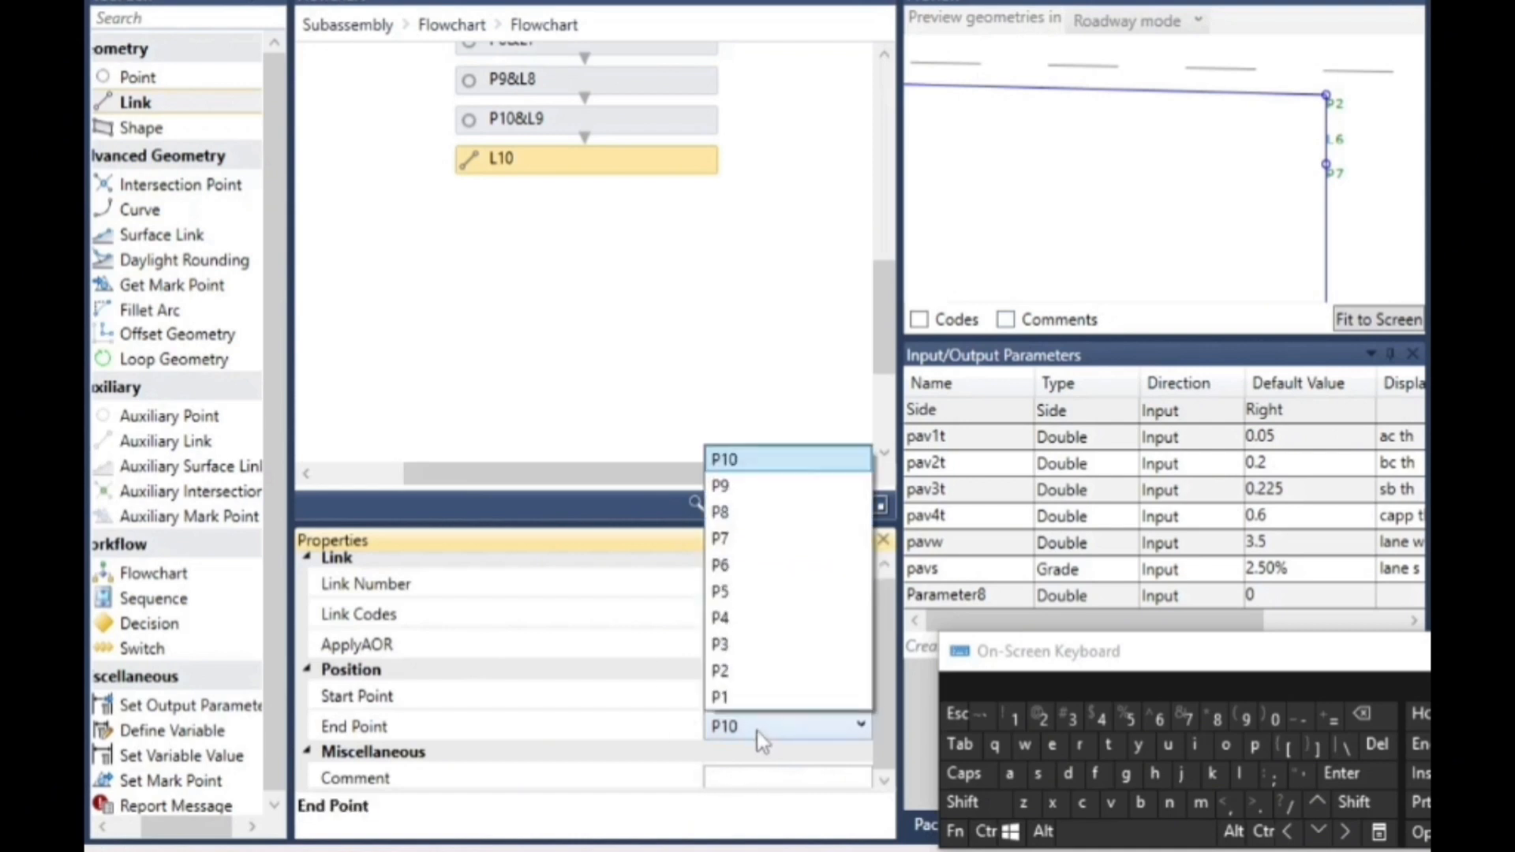
left_click(783, 550)
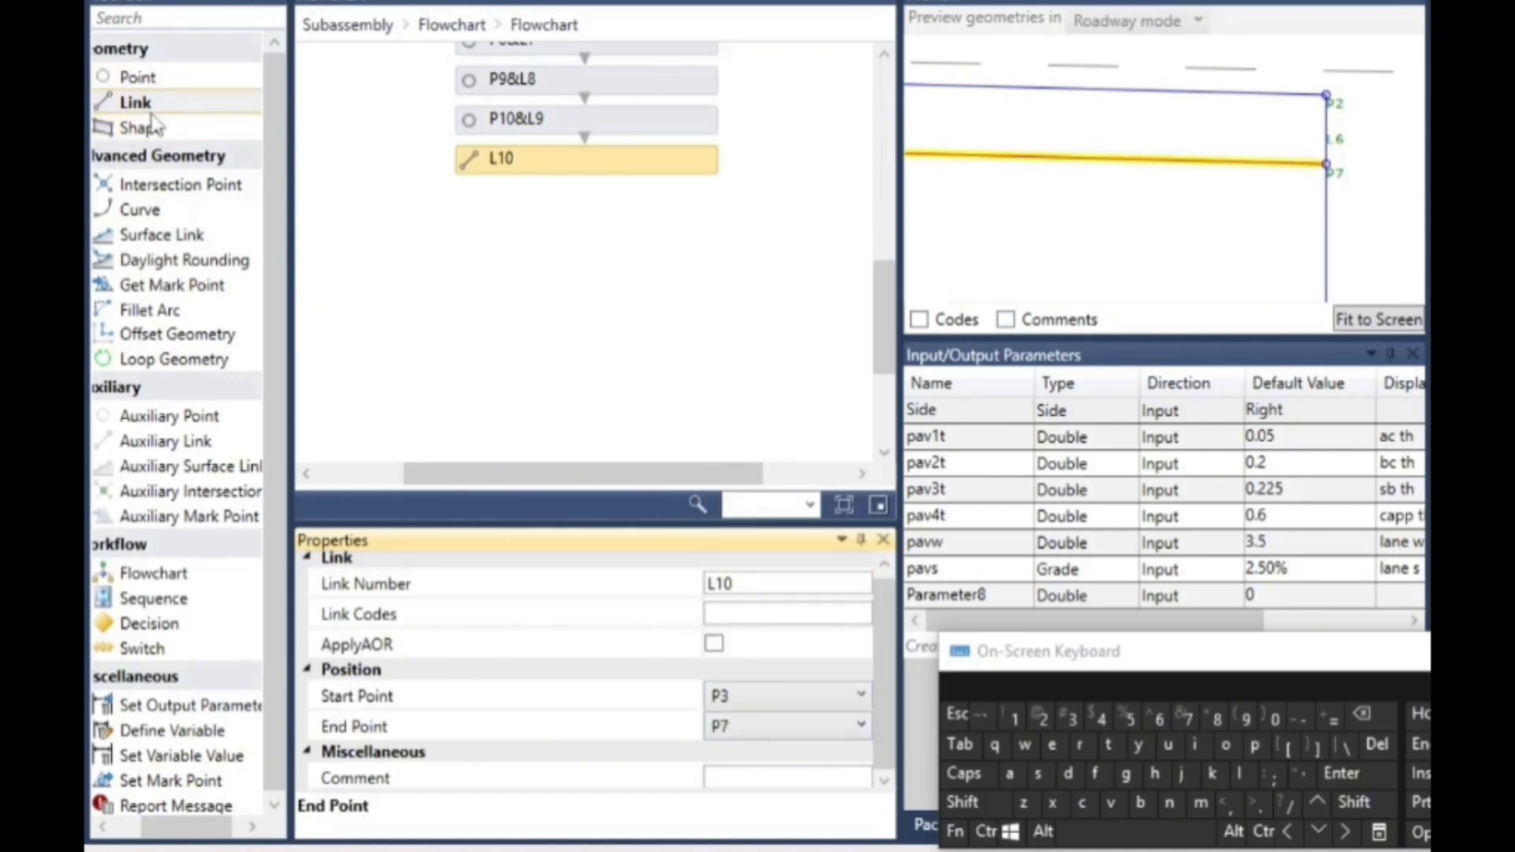
- Add a link below L10 in the flowchart with start point P4 and end point P8
left_click_drag(135, 105, 611, 215)
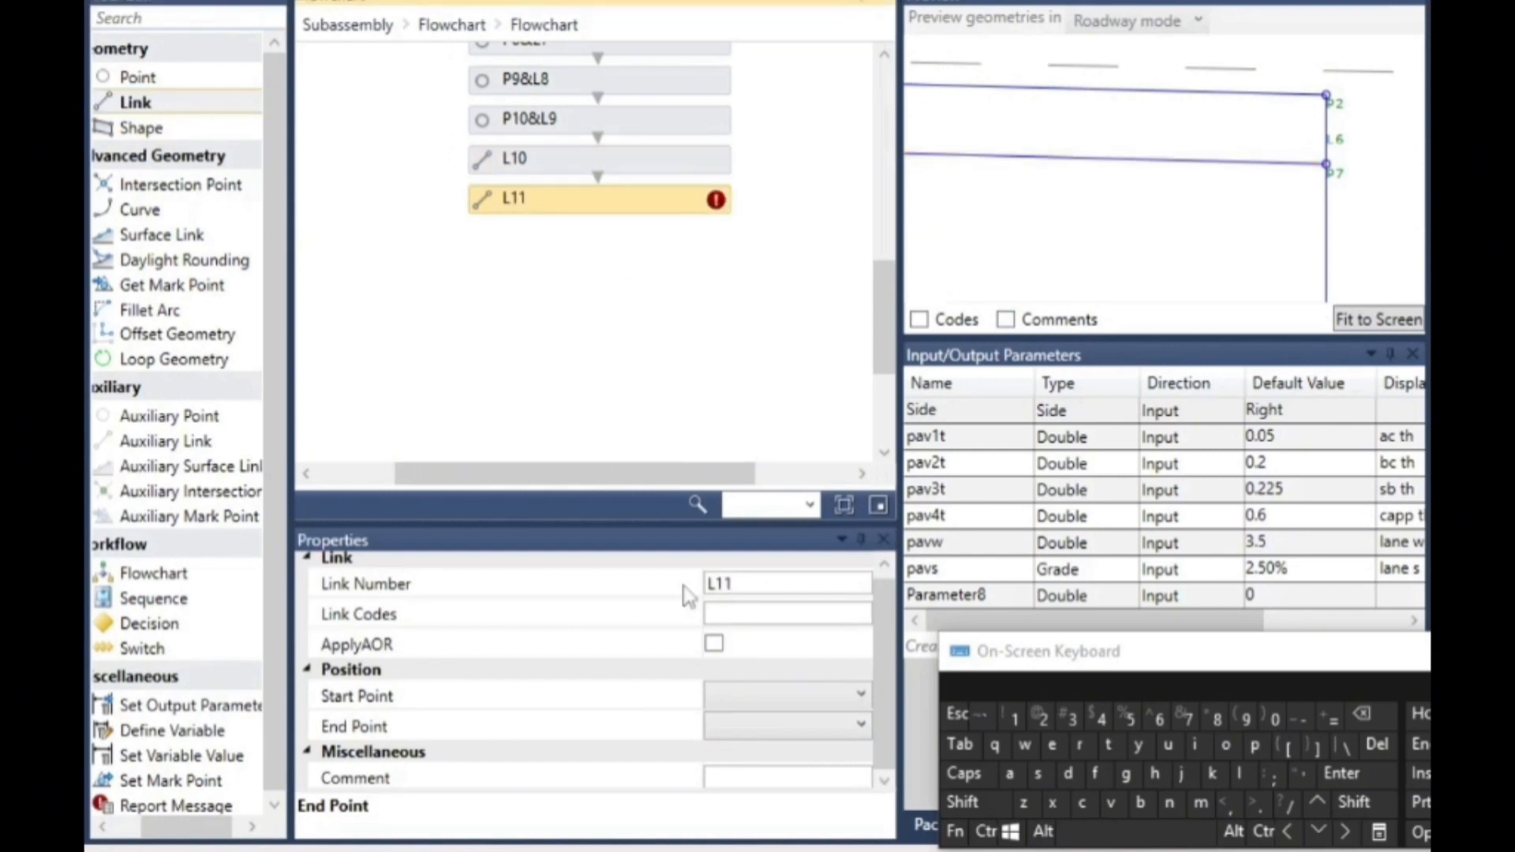
left_click(735, 699)
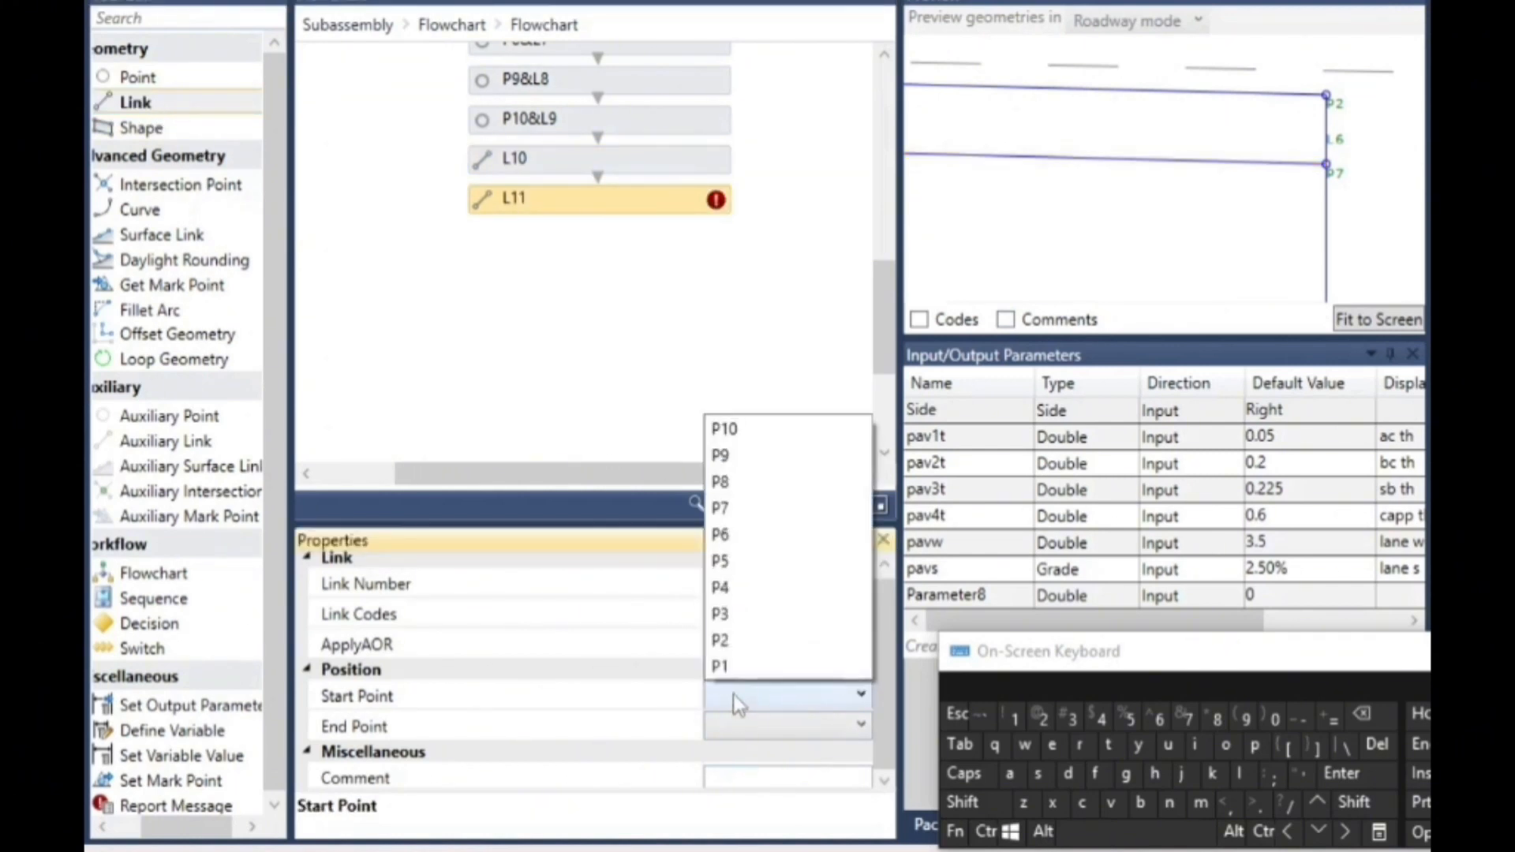
left_click(760, 592)
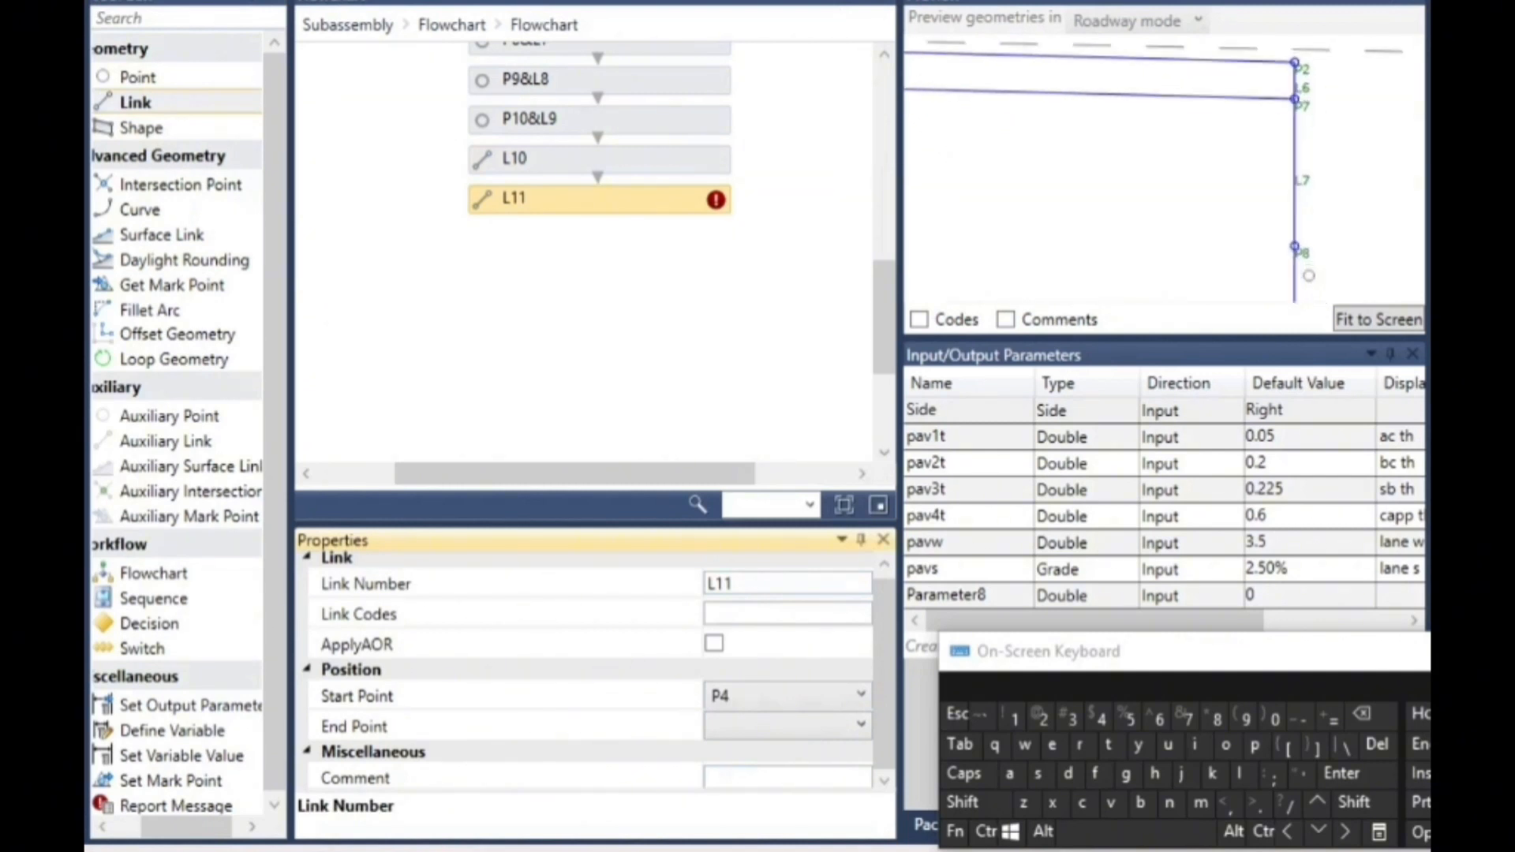
left_click(733, 730)
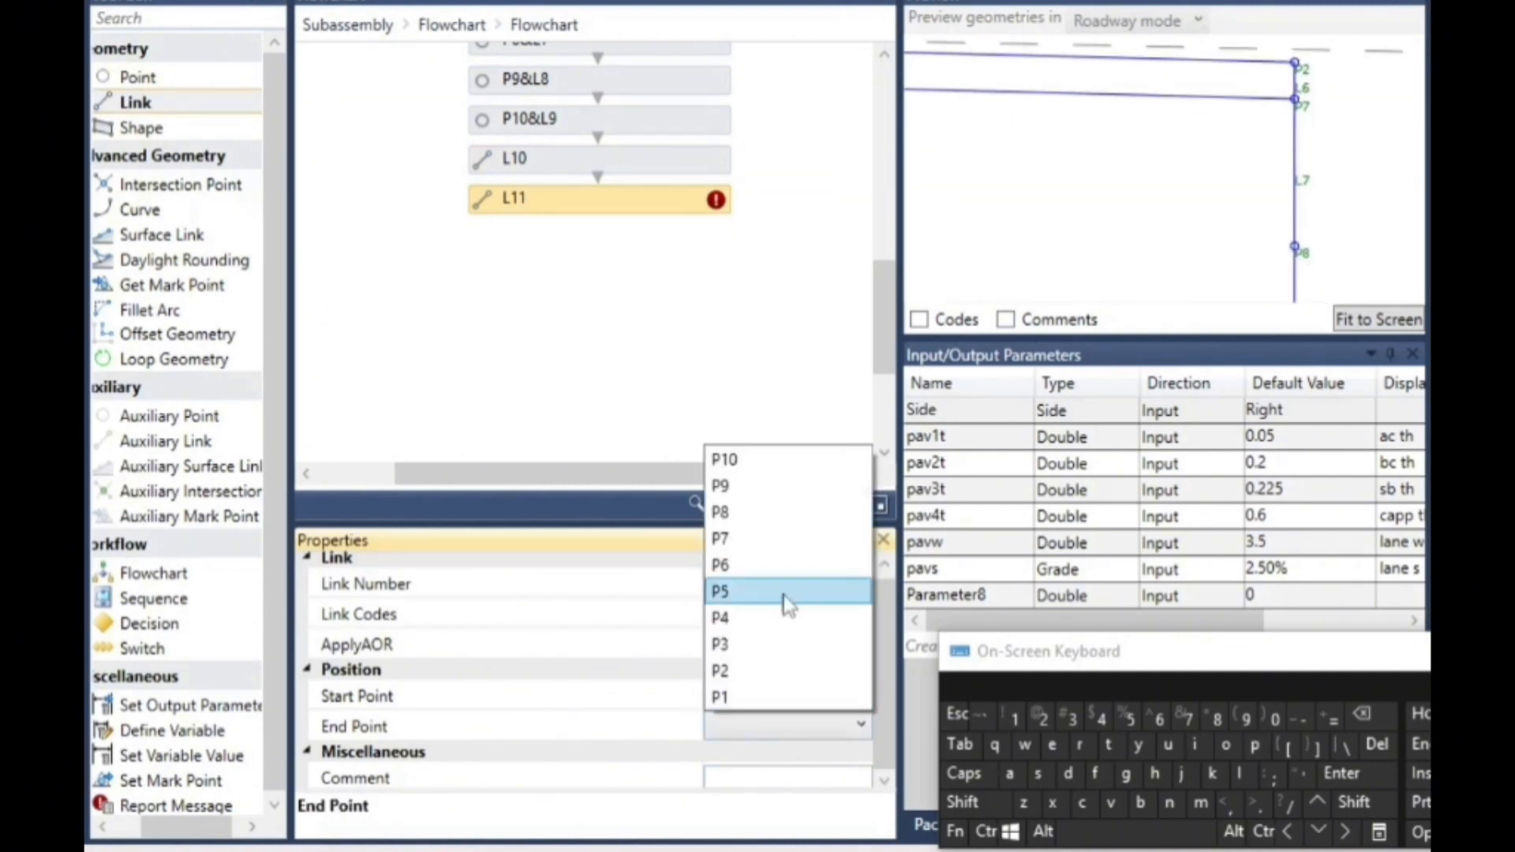
left_click(774, 520)
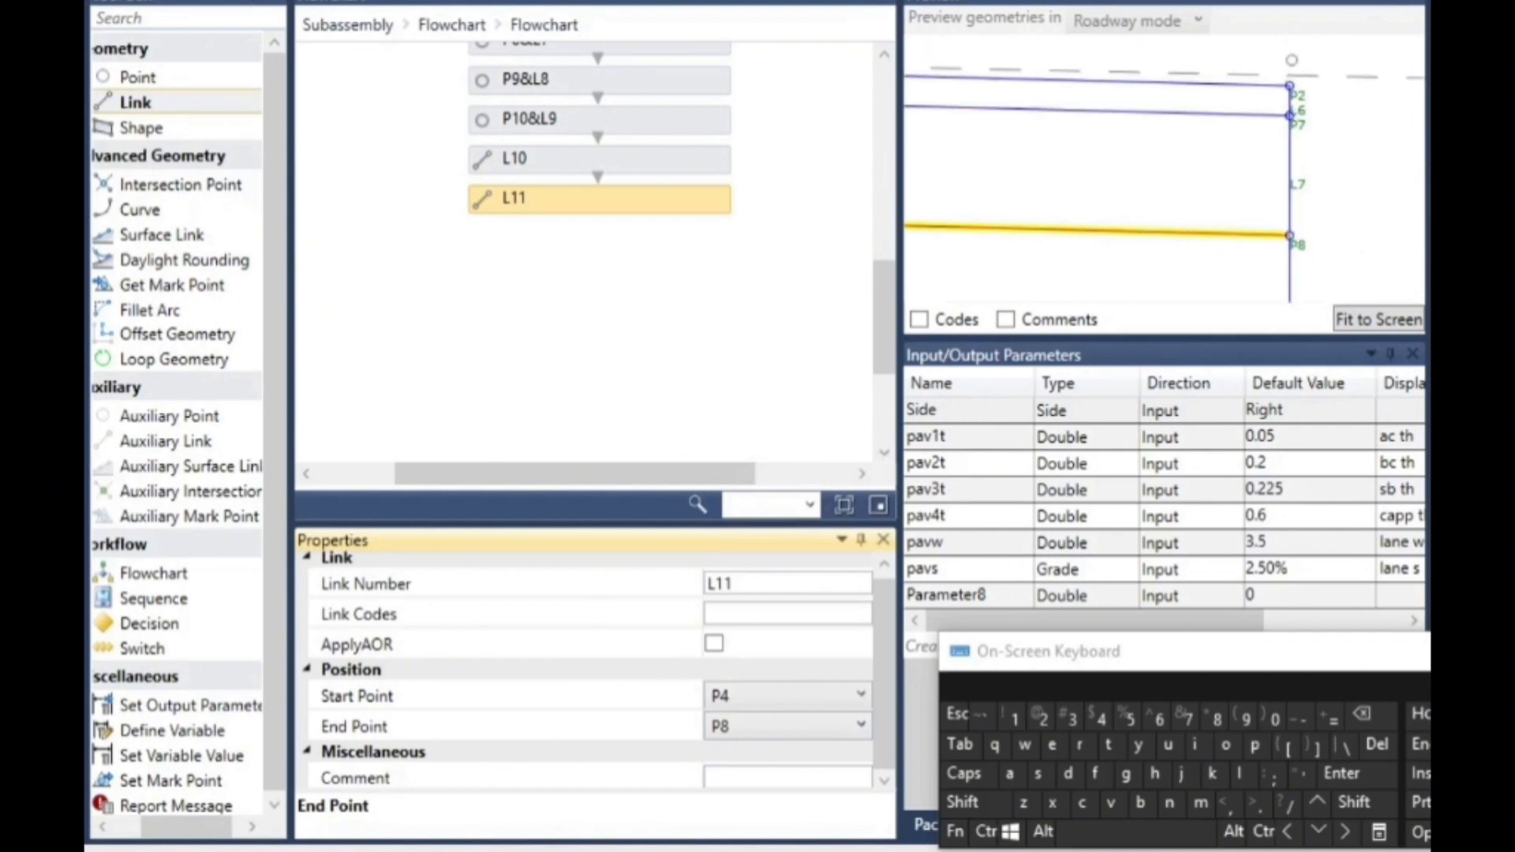
- Add another link below L11 in the flowchart
left_click_drag(184, 103, 634, 265)
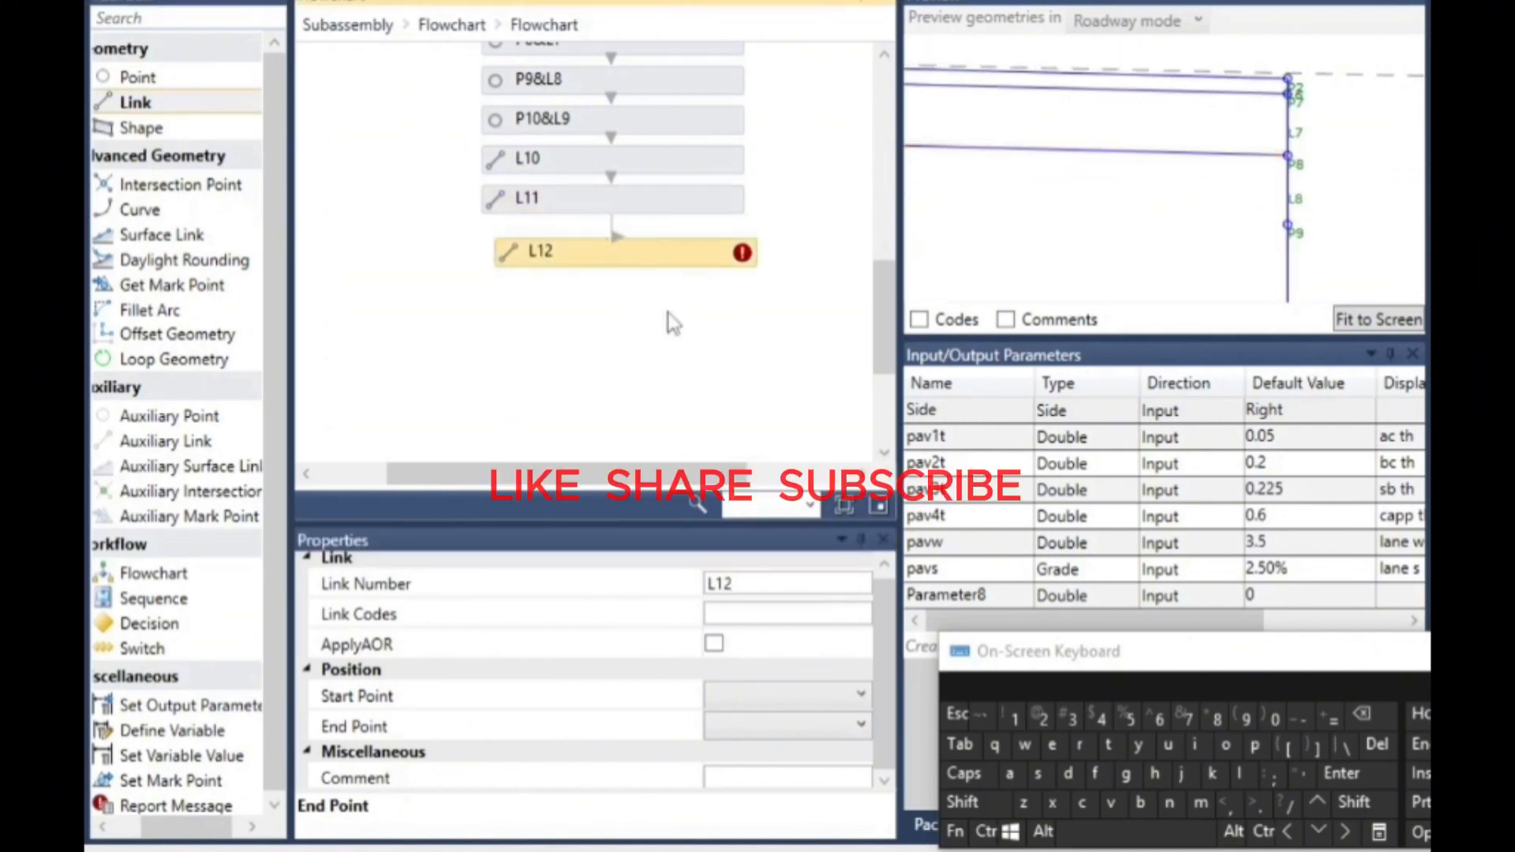
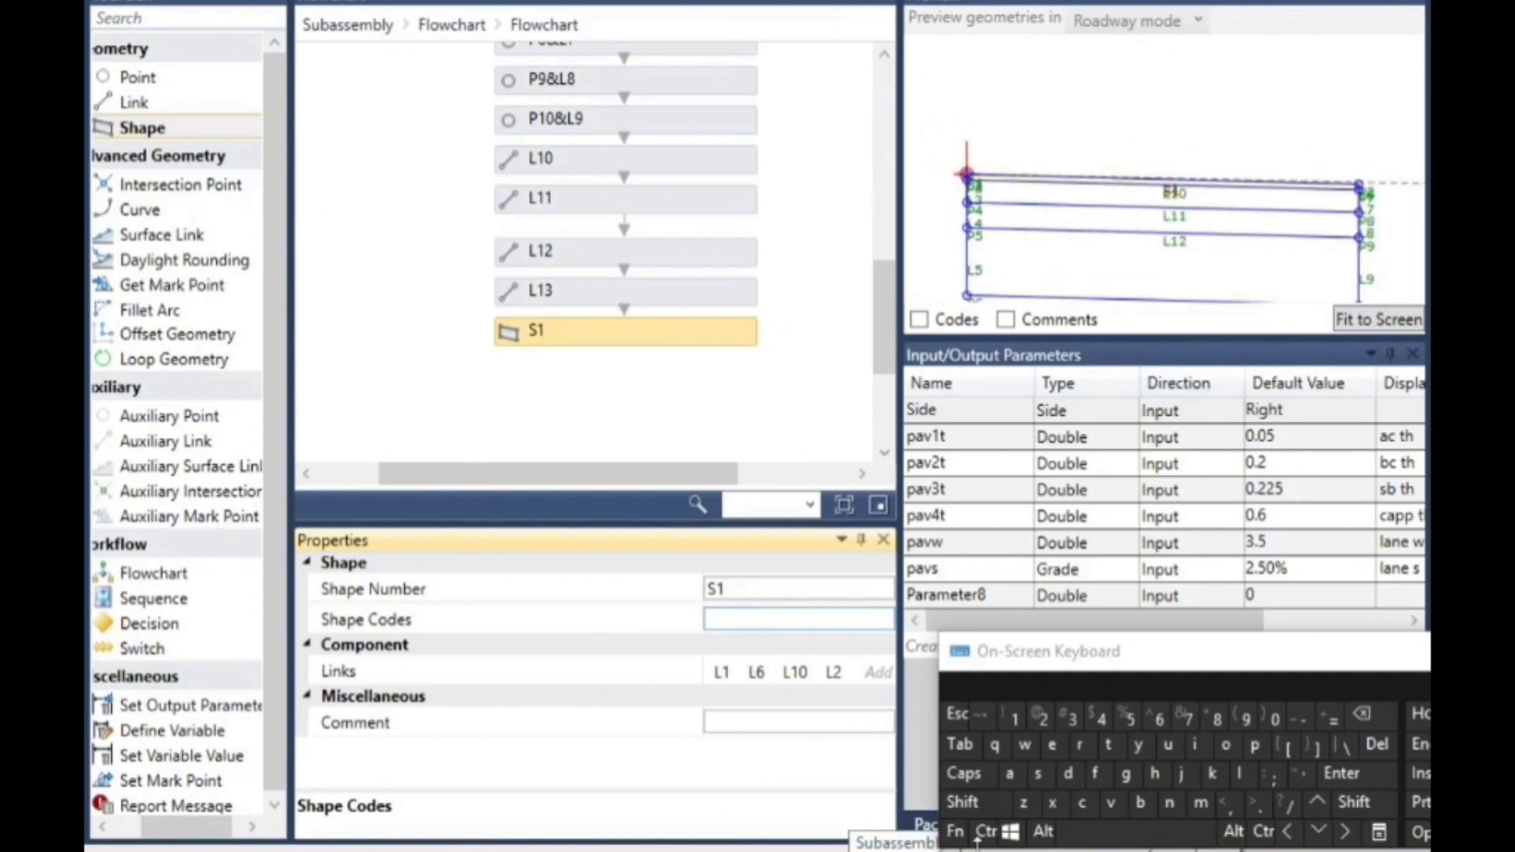
- Set the shape code of shape S1, the top pavement layer, to "pav1"
left_click_drag(1113, 653, 1124, 517)
left_click(719, 620)
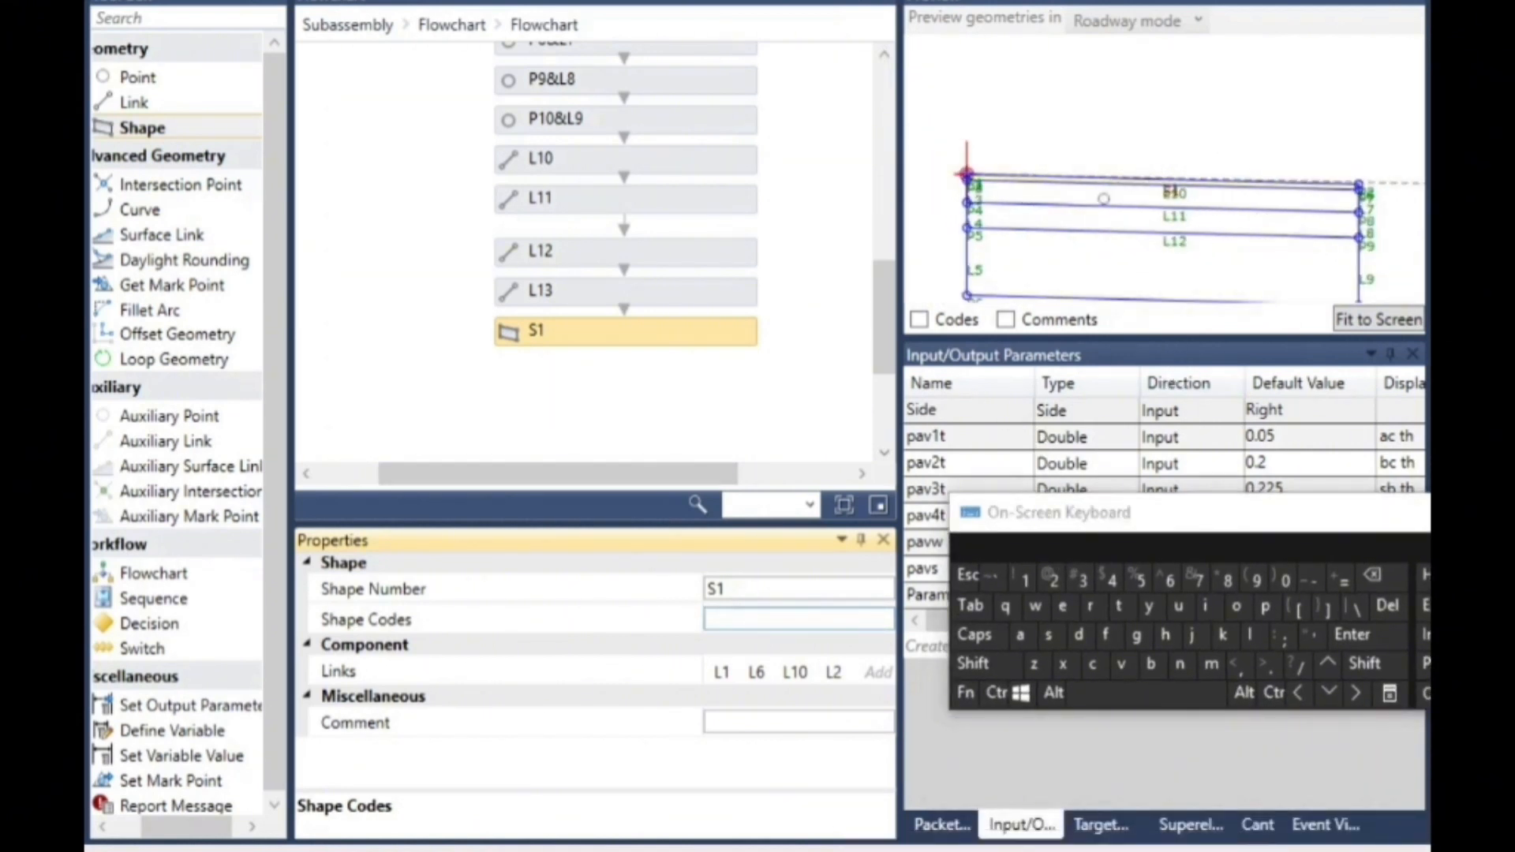
scroll(1097, 186, "up", 6)
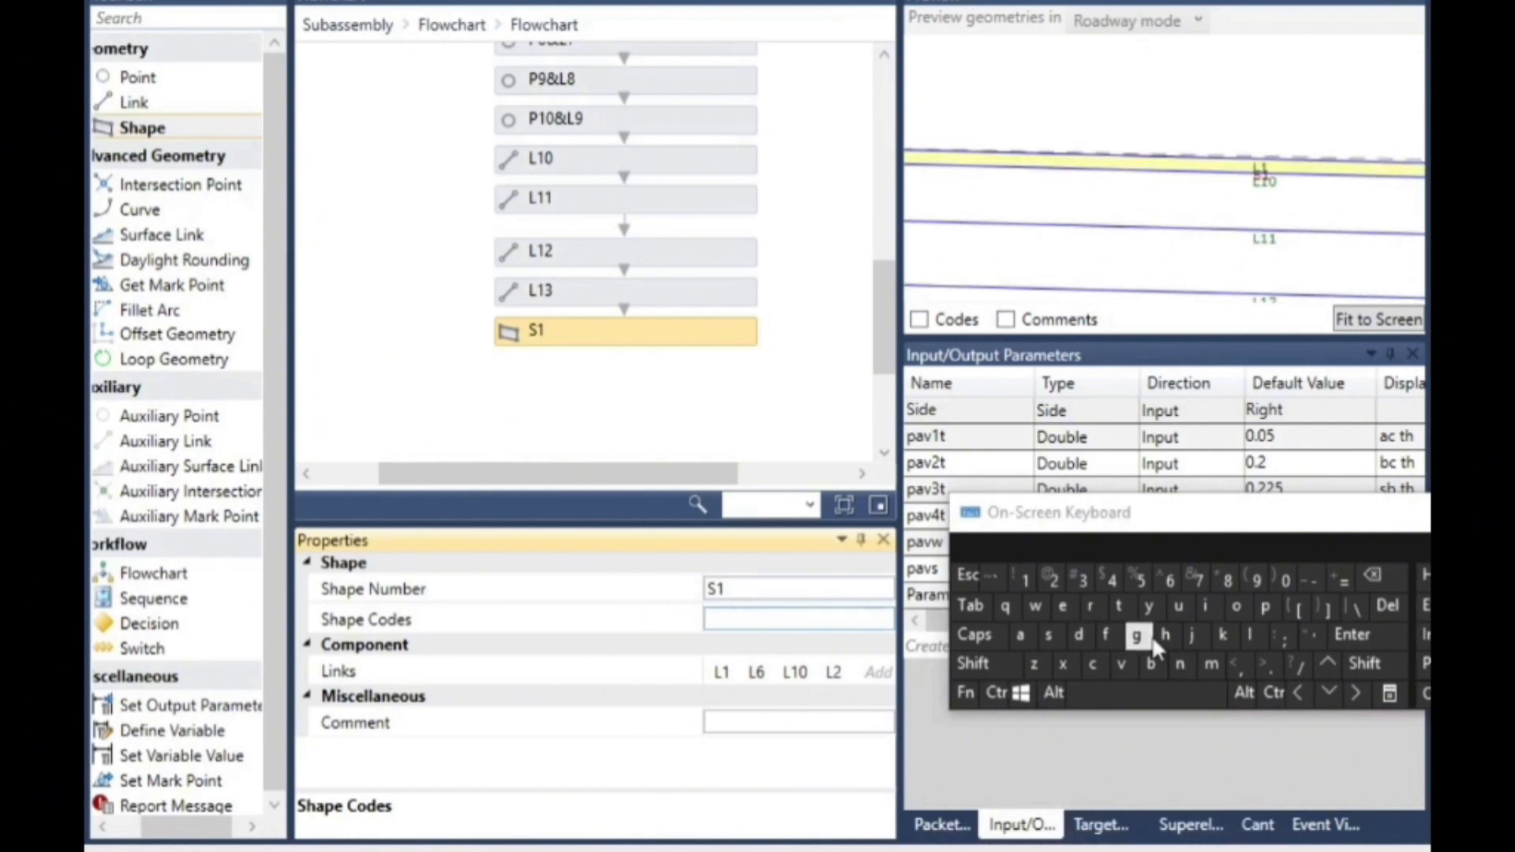
left_click(1359, 669)
left_click(1311, 636)
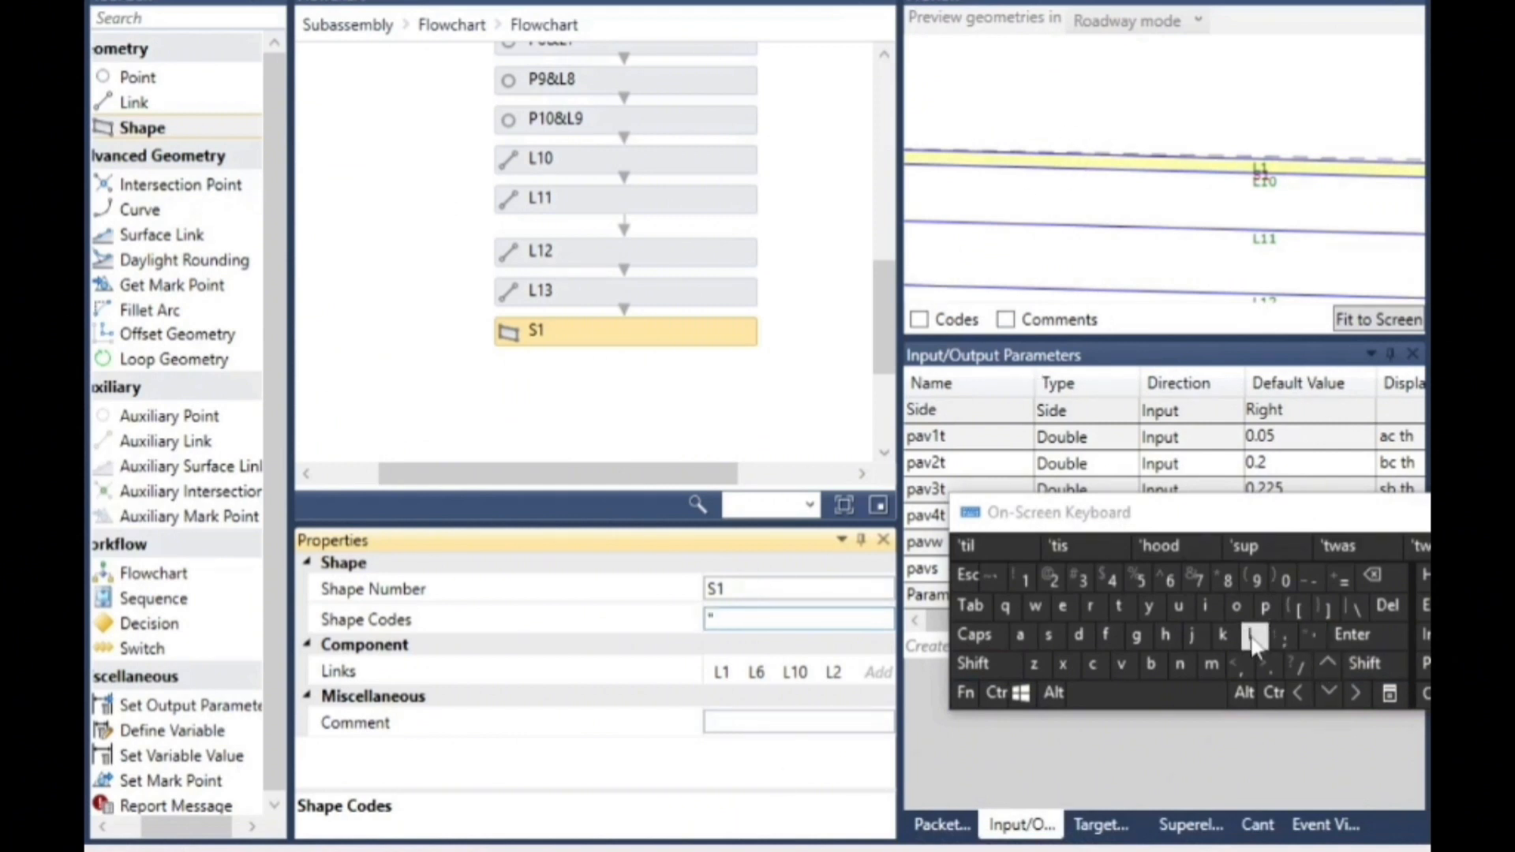
left_click(1265, 607)
left_click(1020, 635)
left_click(1121, 664)
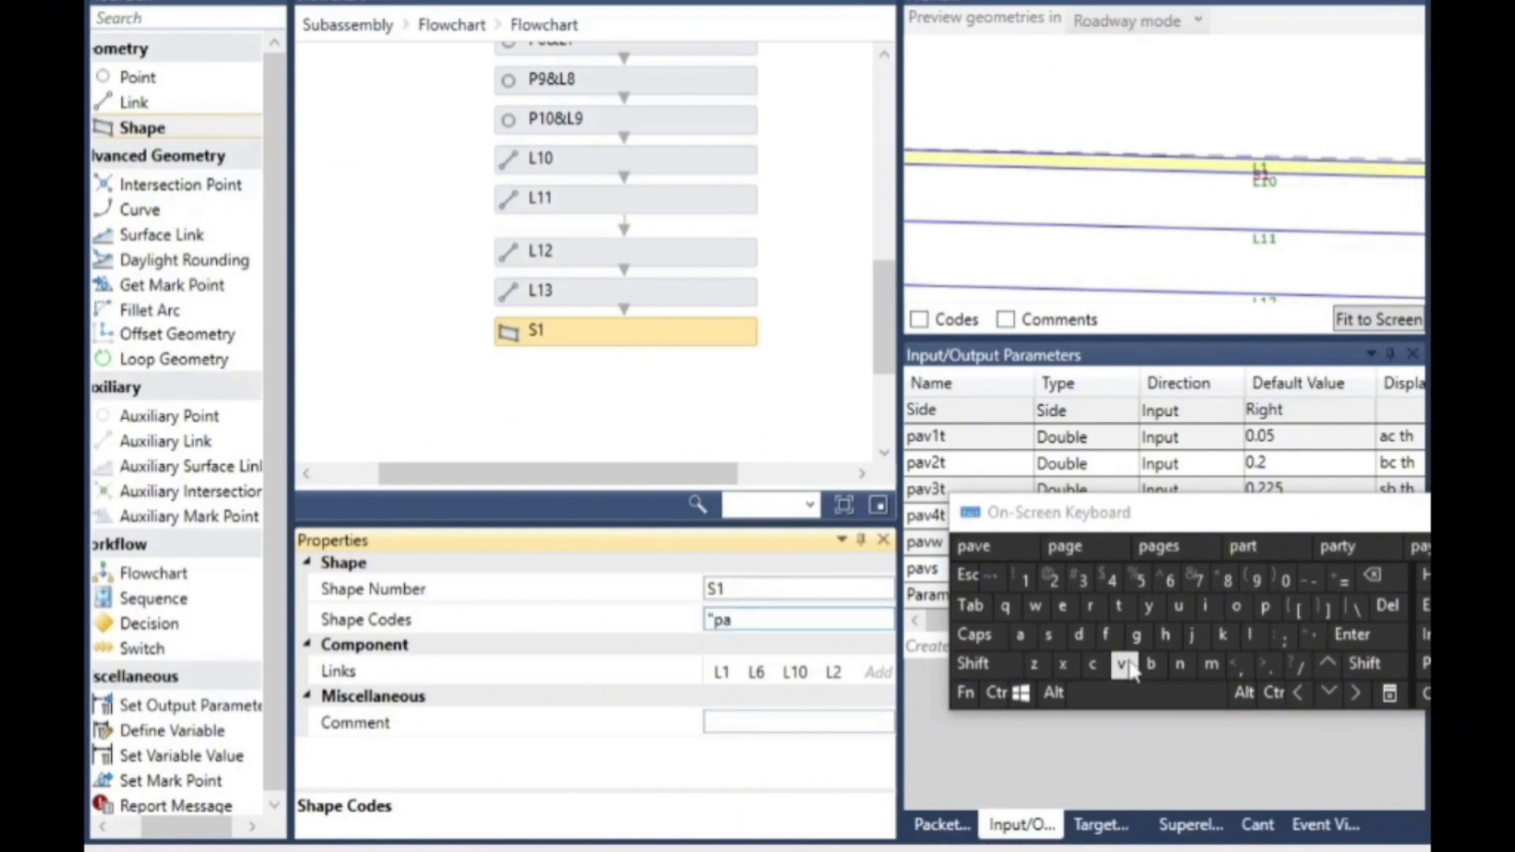
left_click(1025, 580)
left_click(1366, 664)
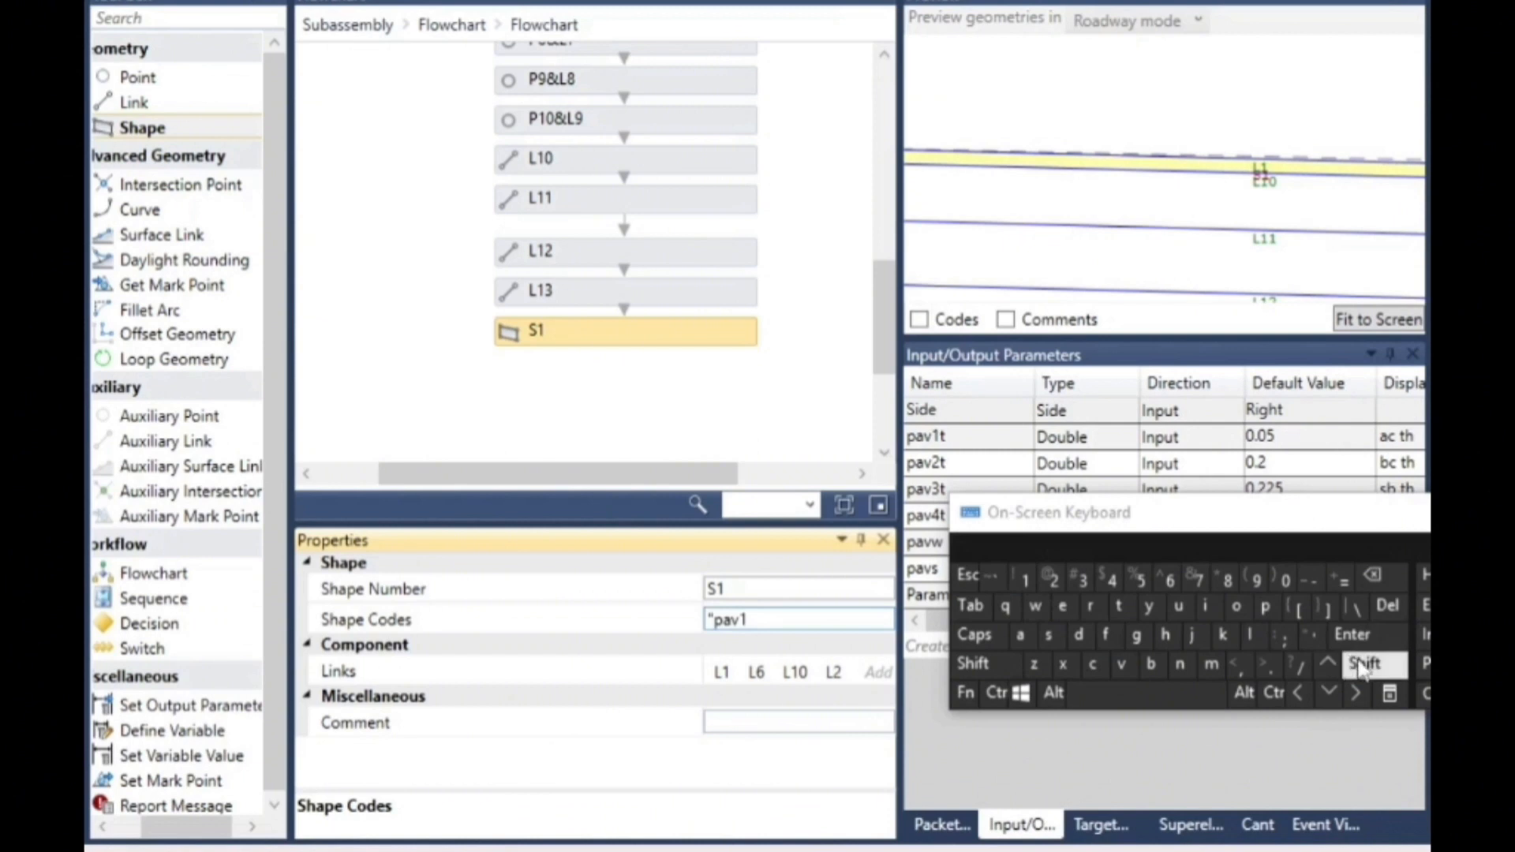
left_click(1313, 636)
left_click(644, 426)
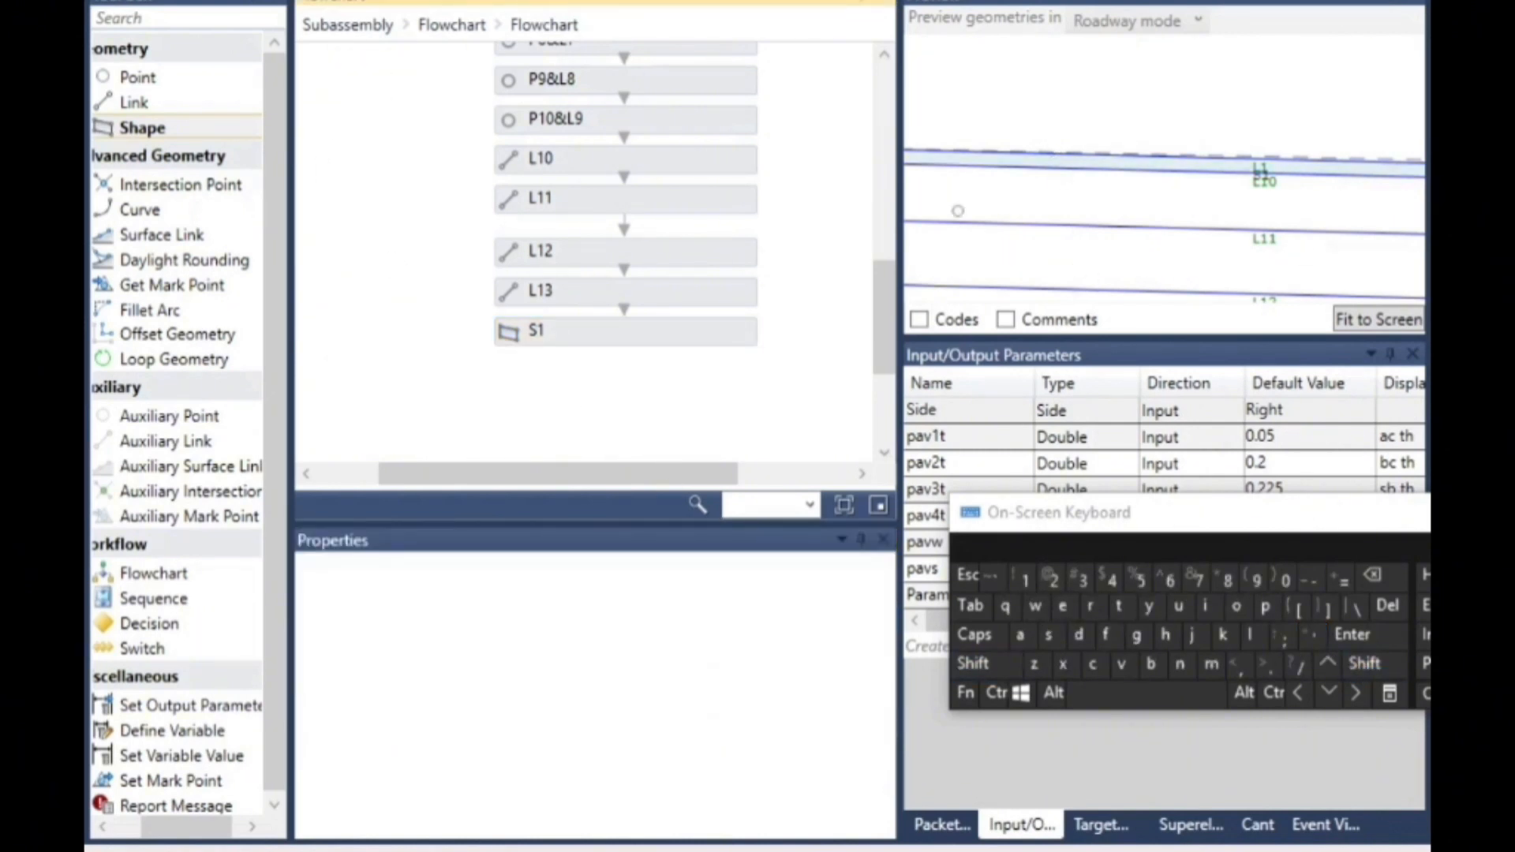
left_click(641, 341)
left_click(785, 367)
scroll(1273, 181, "down", 4)
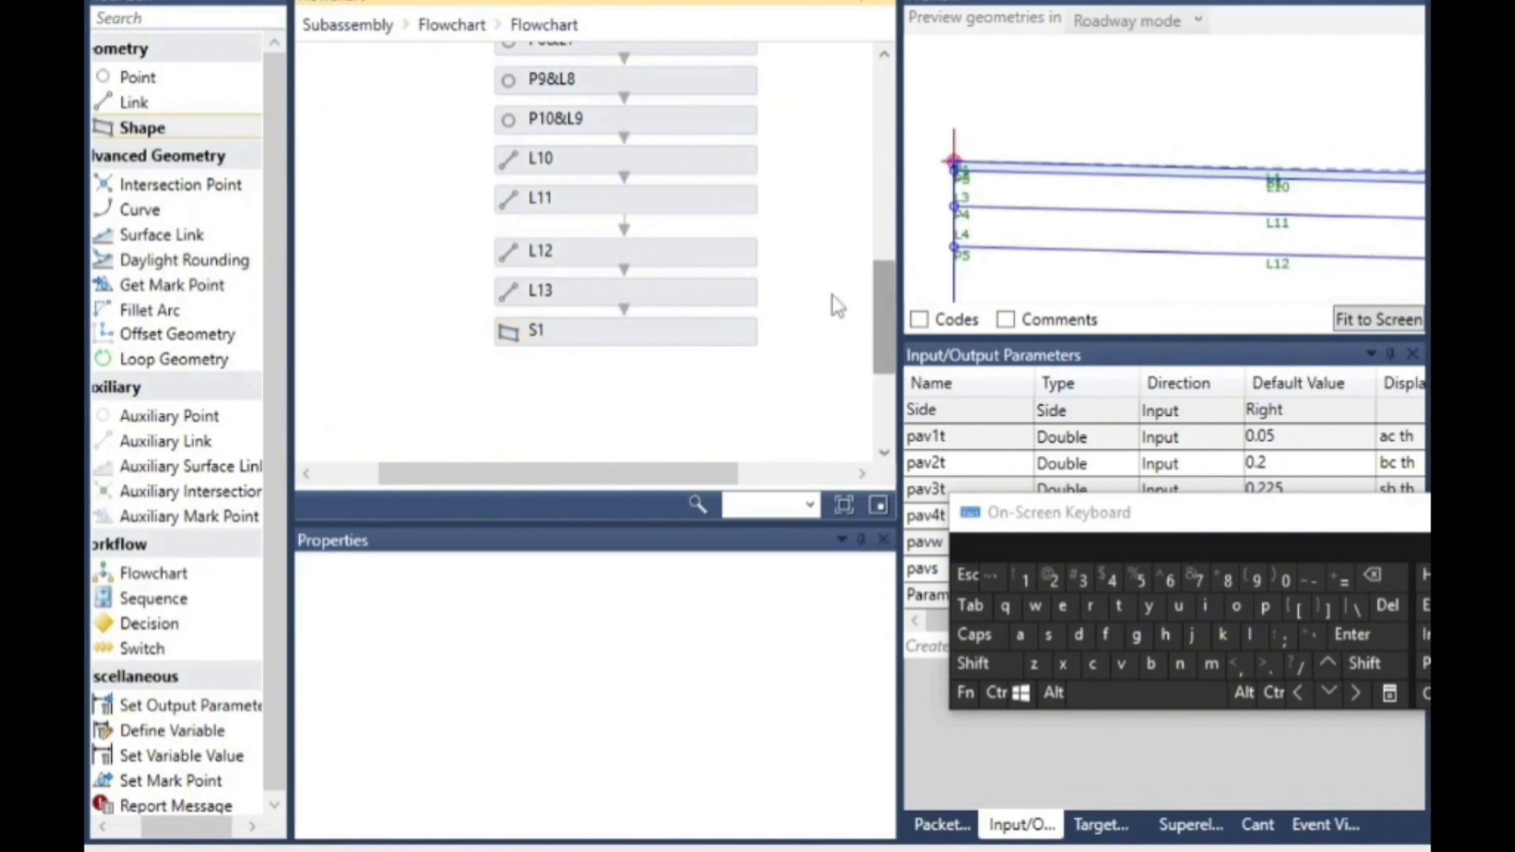
left_click(626, 335)
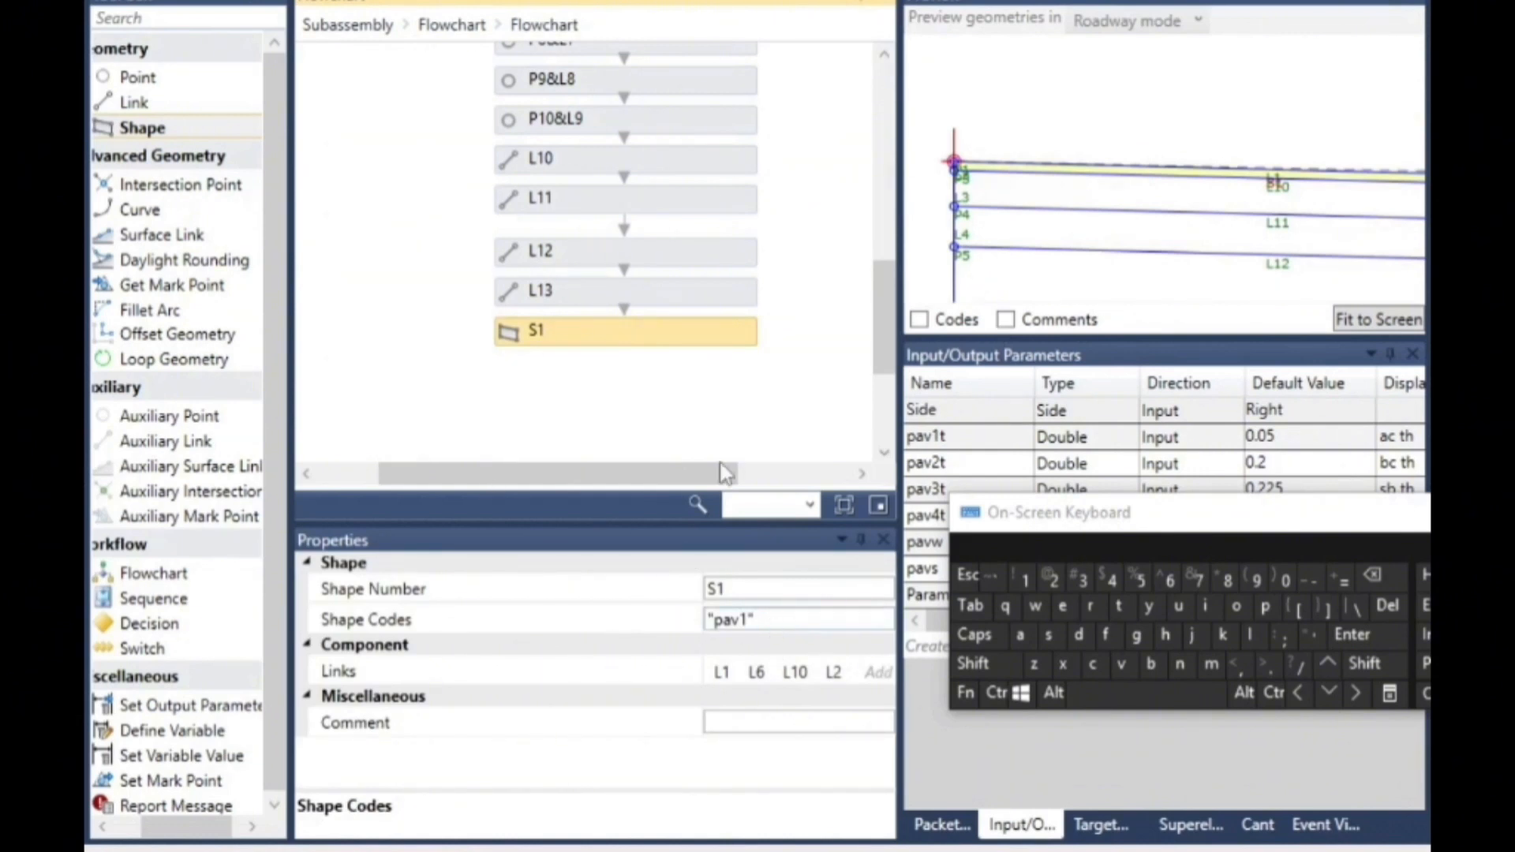
- Add a shape below S1 in the flowchart and fill the layer between links L10 and L11
left_click_drag(186, 133, 632, 395)
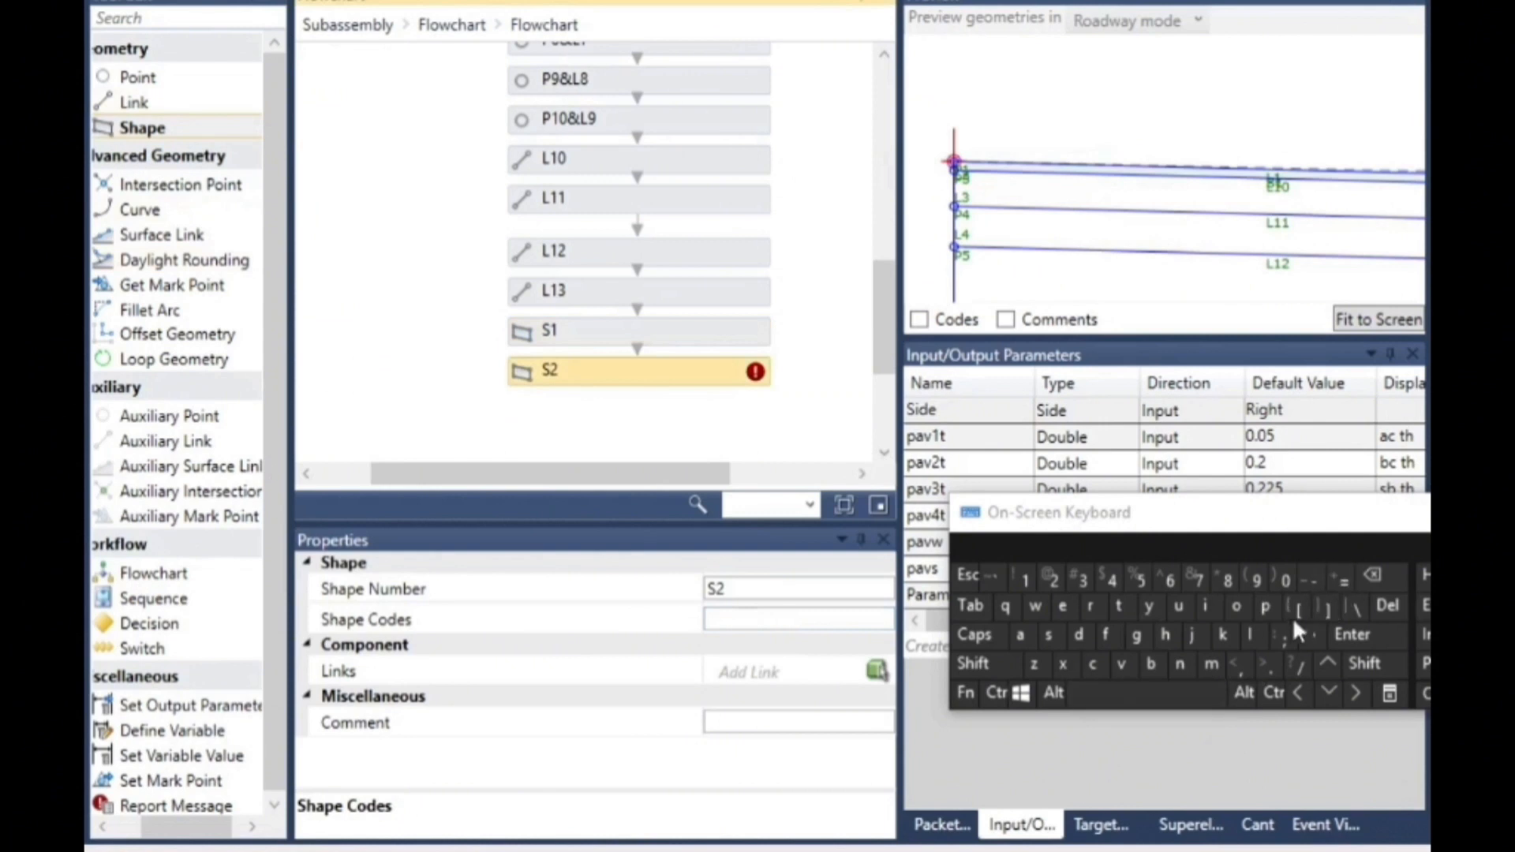
left_click(877, 671)
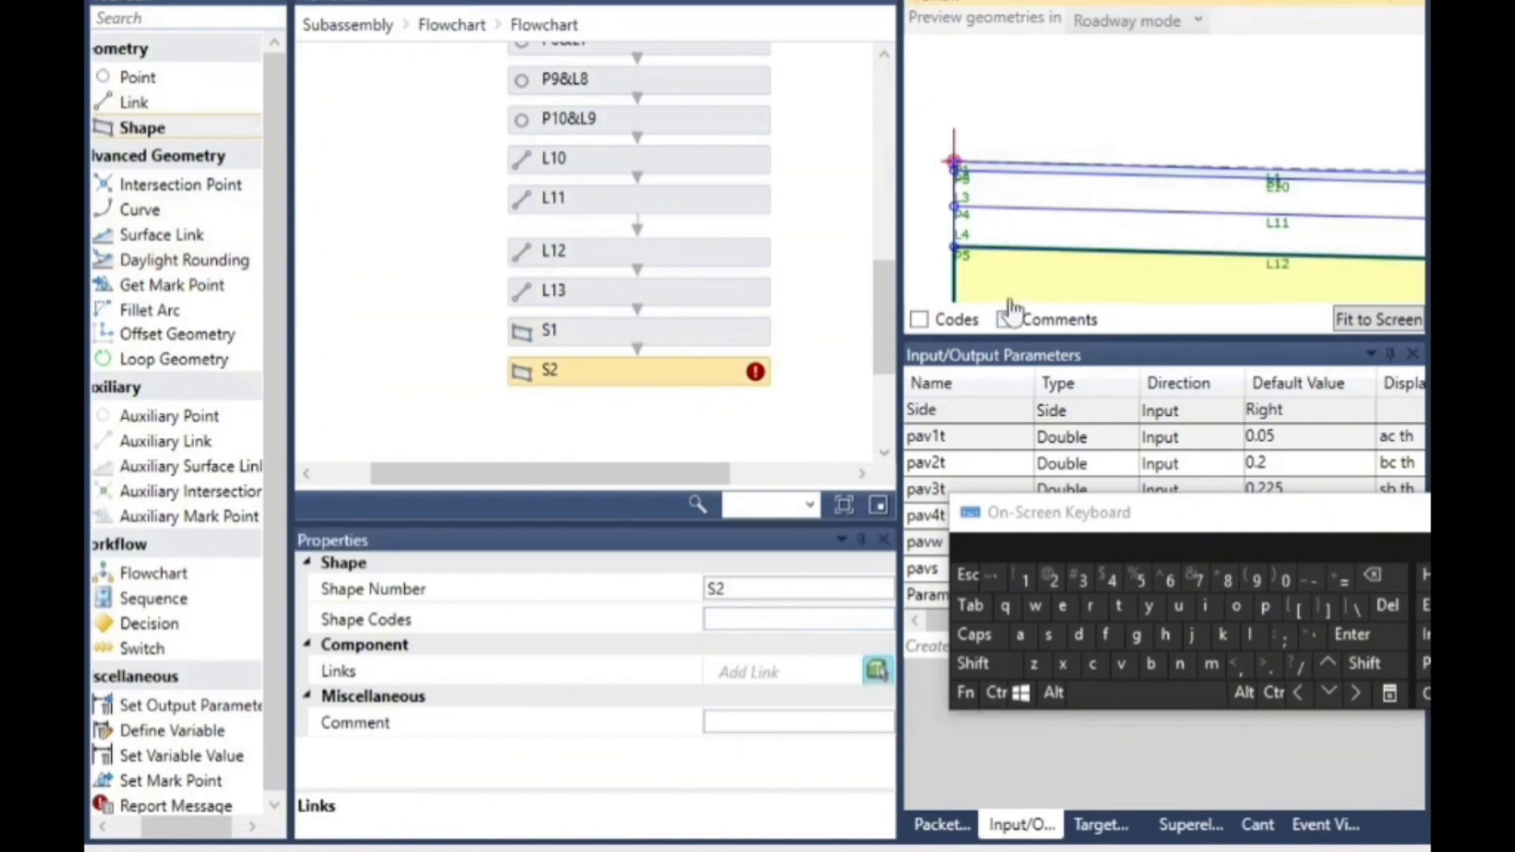
left_click(1057, 204)
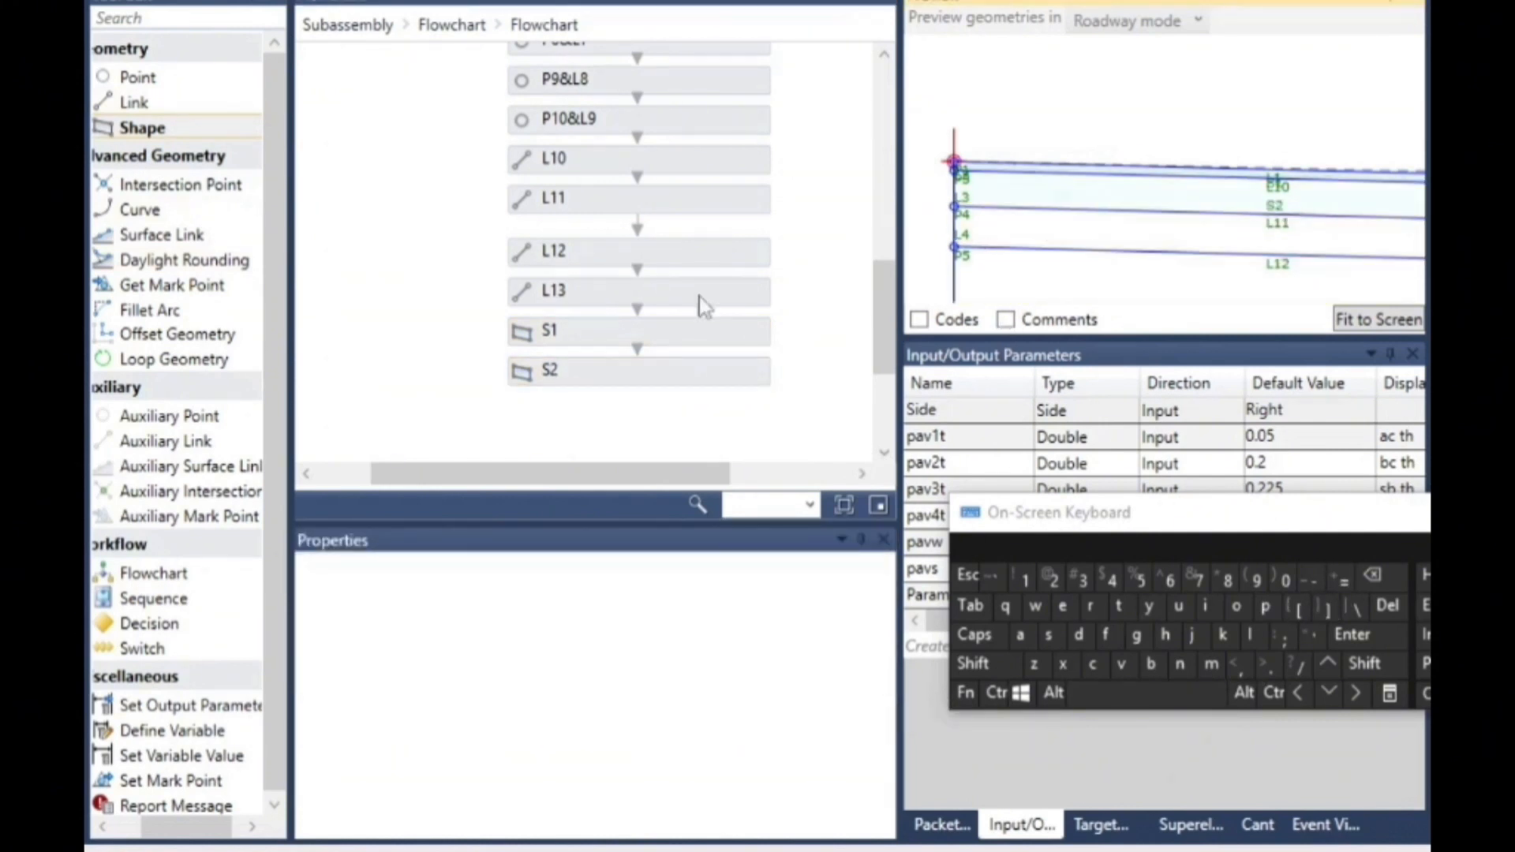
- Add a shape below S2 in the flowchart and fill the layer between links L11 and L12
left_click_drag(156, 136, 620, 443)
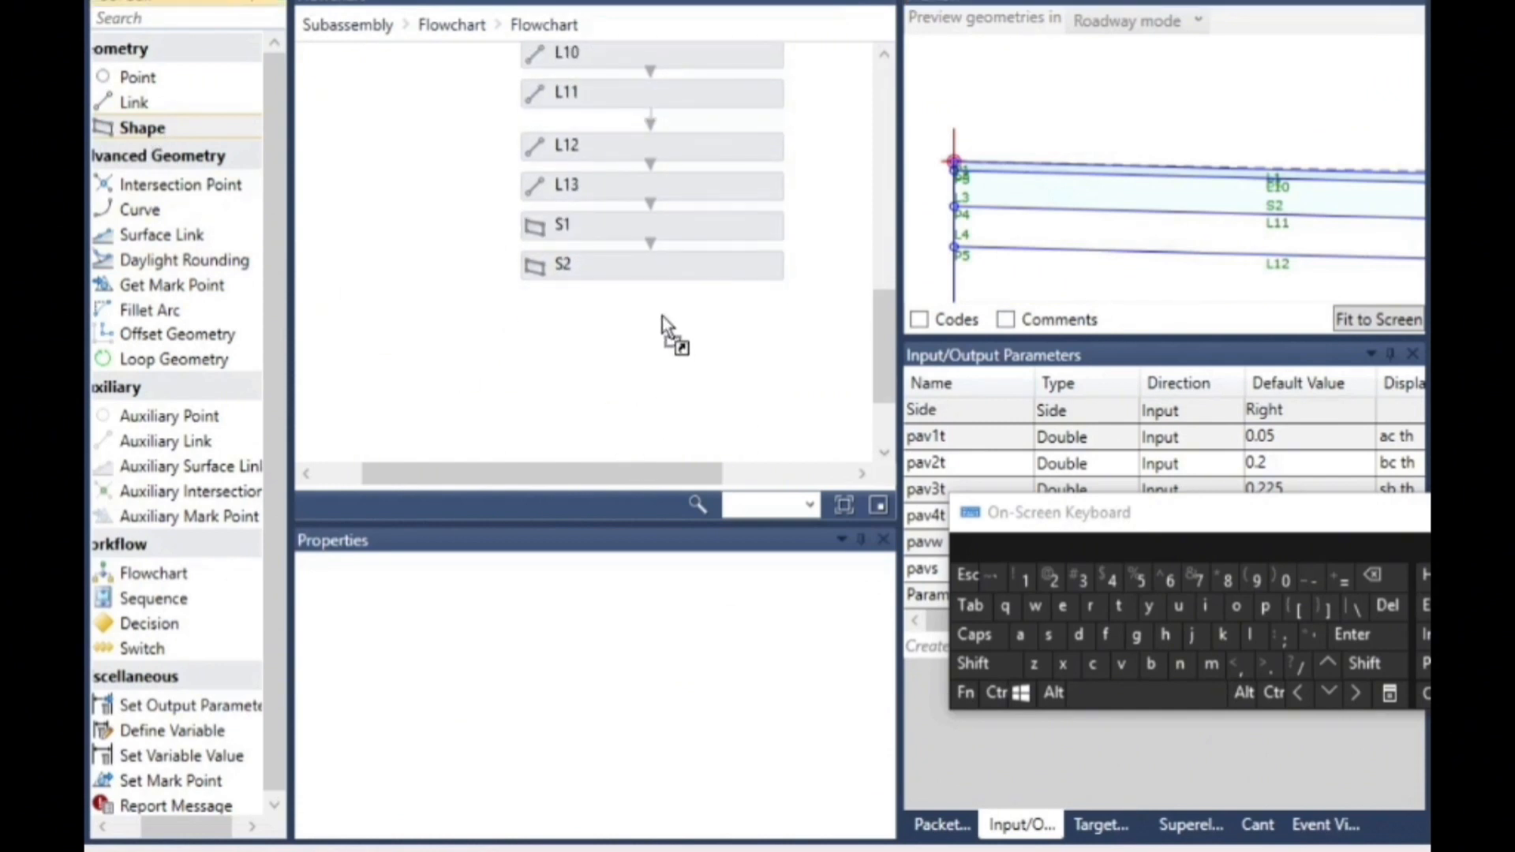
left_click_drag(661, 315, 642, 340)
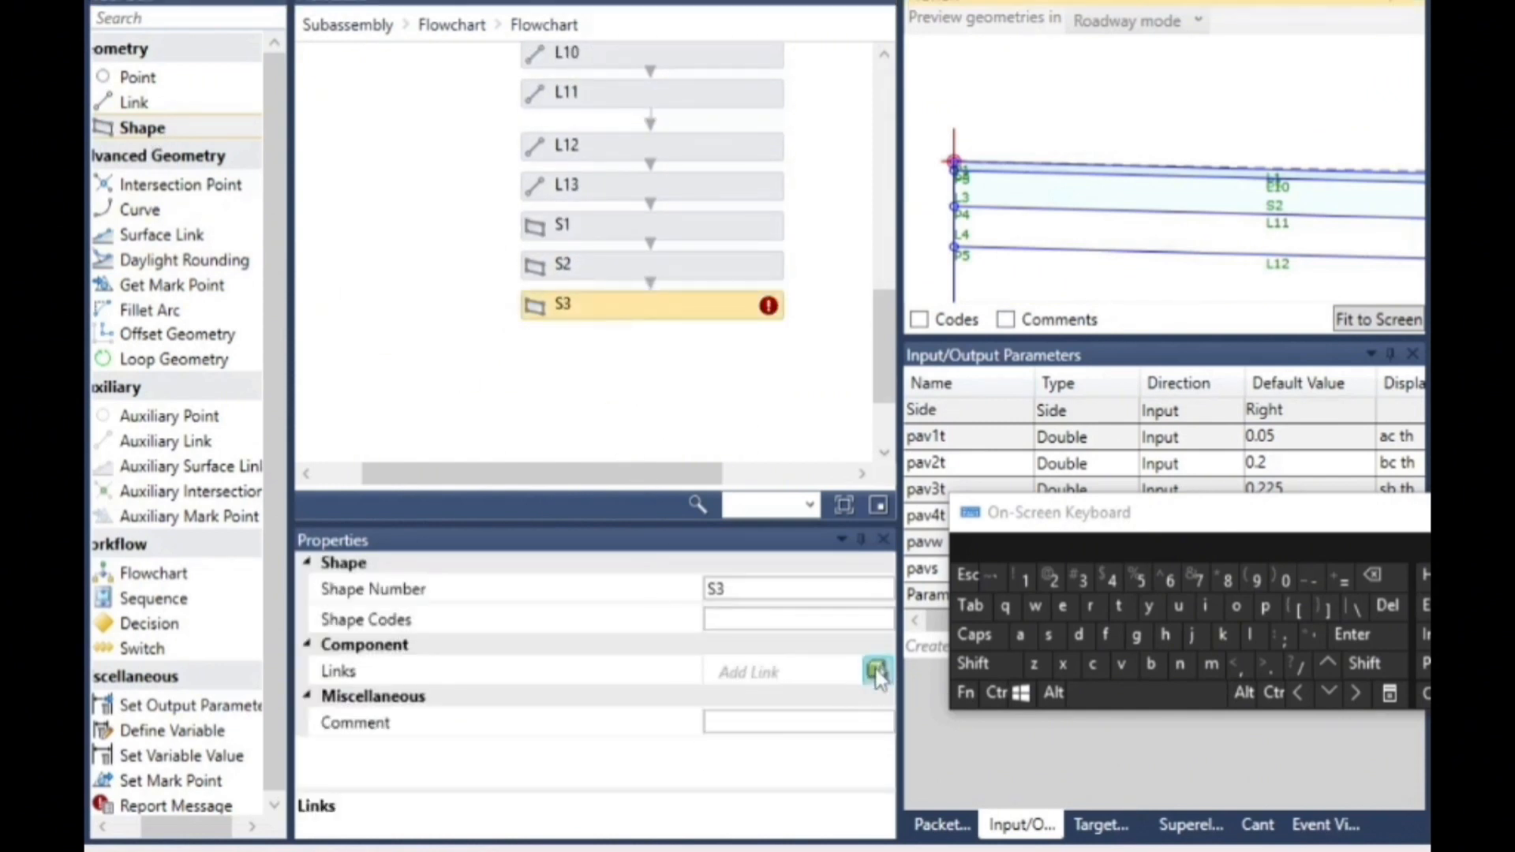
left_click(1045, 205)
left_click(807, 324)
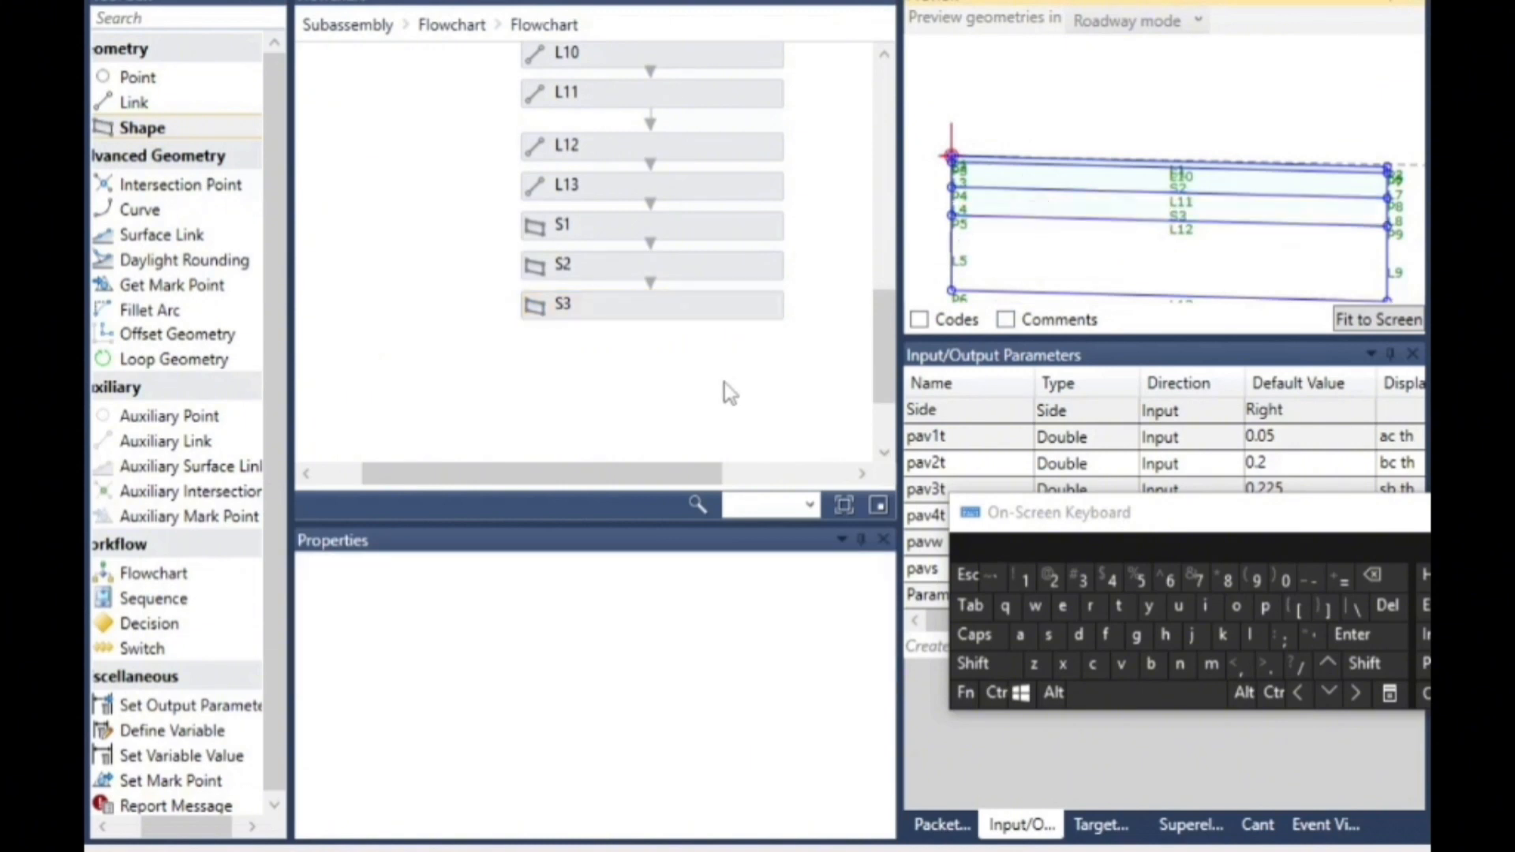
- Add a shape below S3 in the flowchart and fill the bottom layer between links L12 and L13
left_click_drag(221, 139, 671, 359)
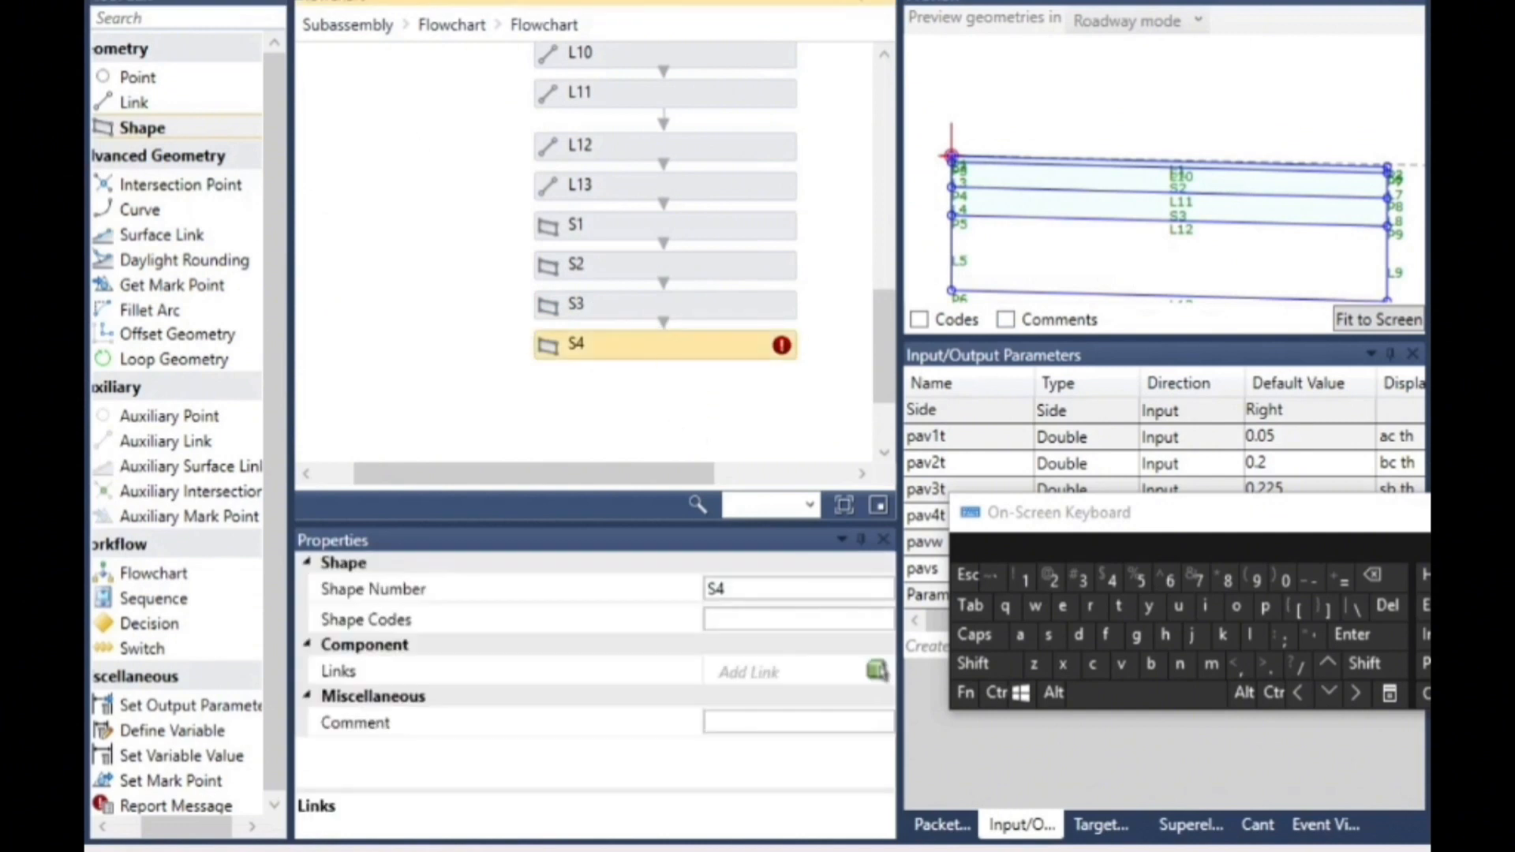
left_click(877, 671)
left_click(1070, 271)
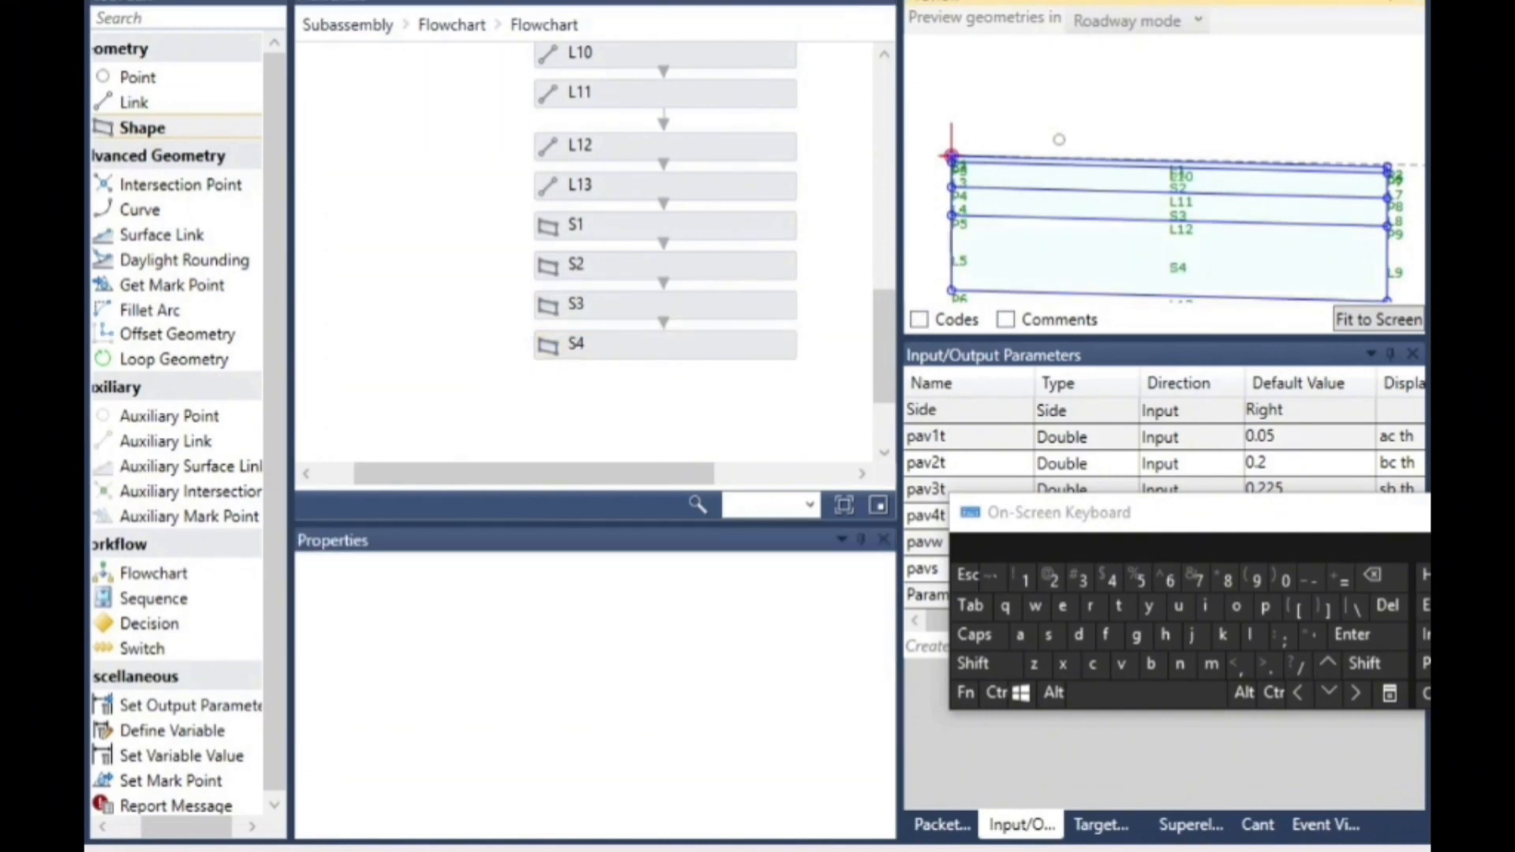
- Add two Define Variable elements in sequence below the nested flowchart at the main subassembly level
scroll(1059, 140, "down", 3)
scroll(1168, 260, "up", 5)
scroll(1134, 282, "down", 5)
scroll(1270, 187, "up", 2)
scroll(1263, 178, "down", 1)
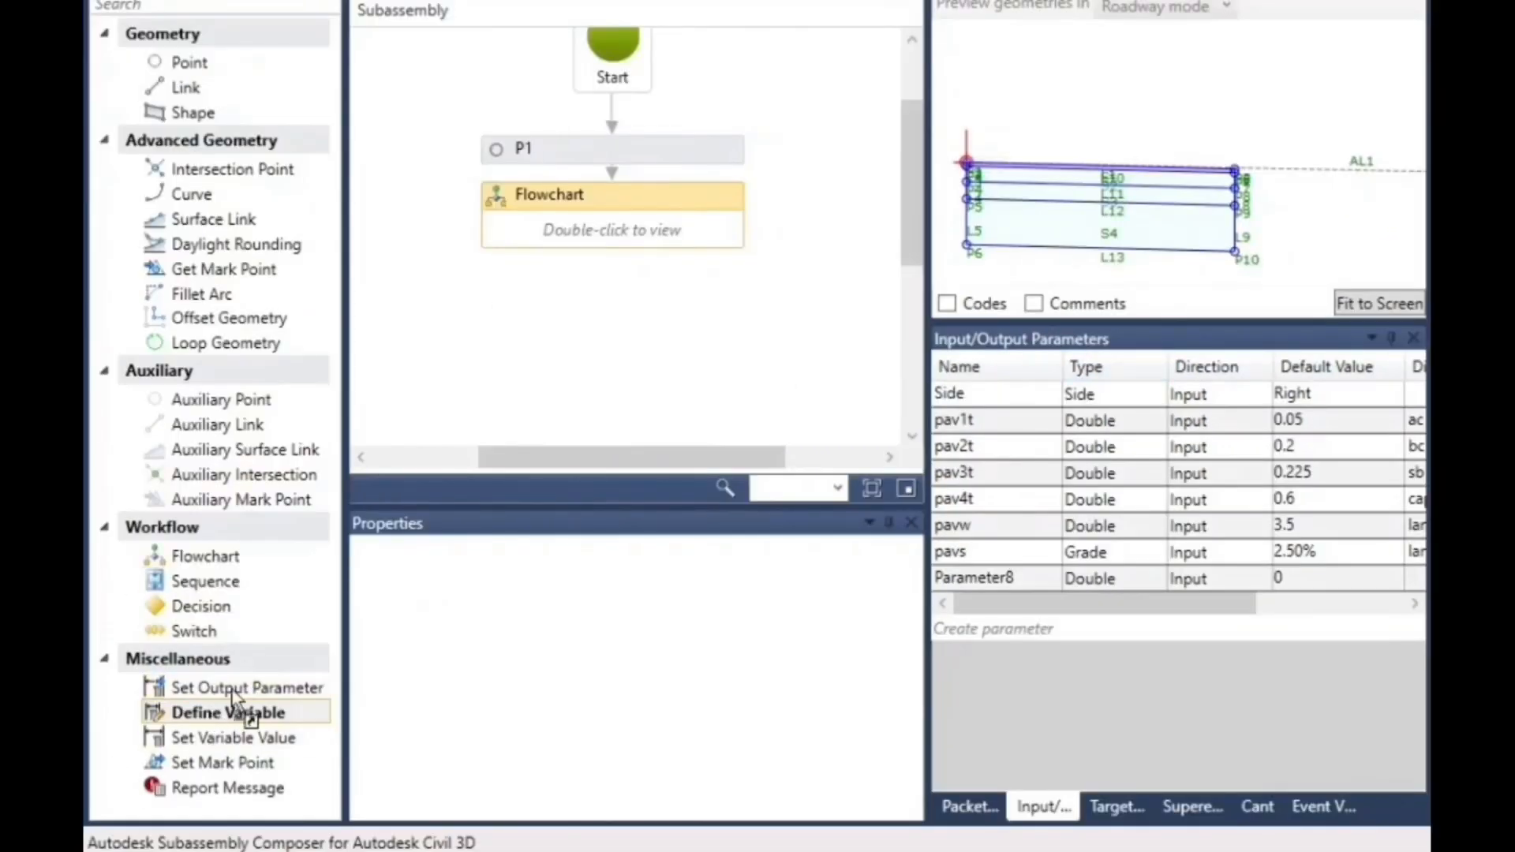
left_click_drag(215, 712, 590, 291)
left_click_drag(640, 178, 639, 178)
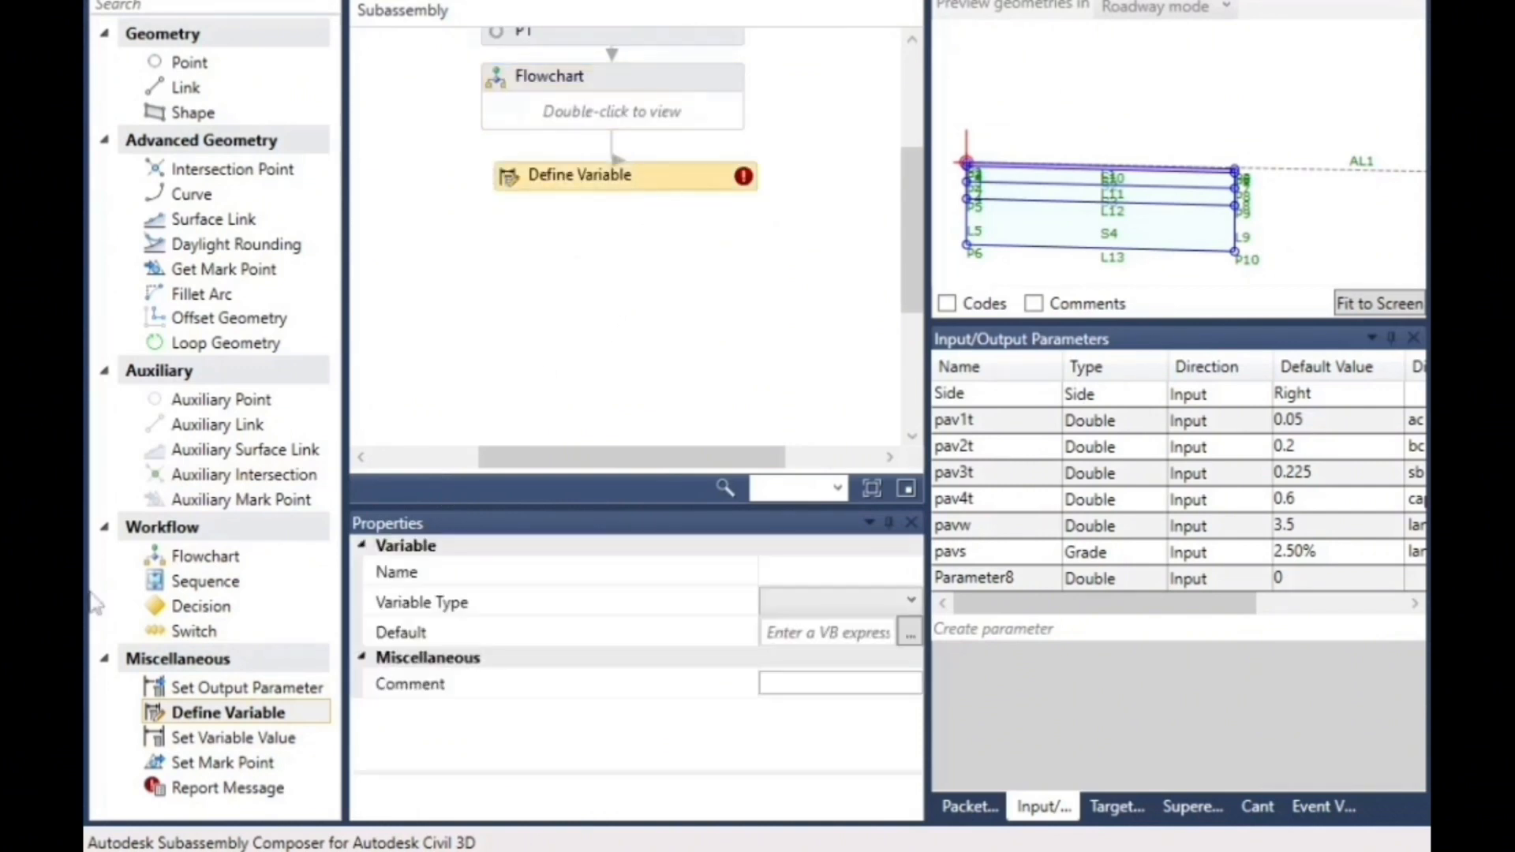
left_click_drag(257, 722, 626, 329)
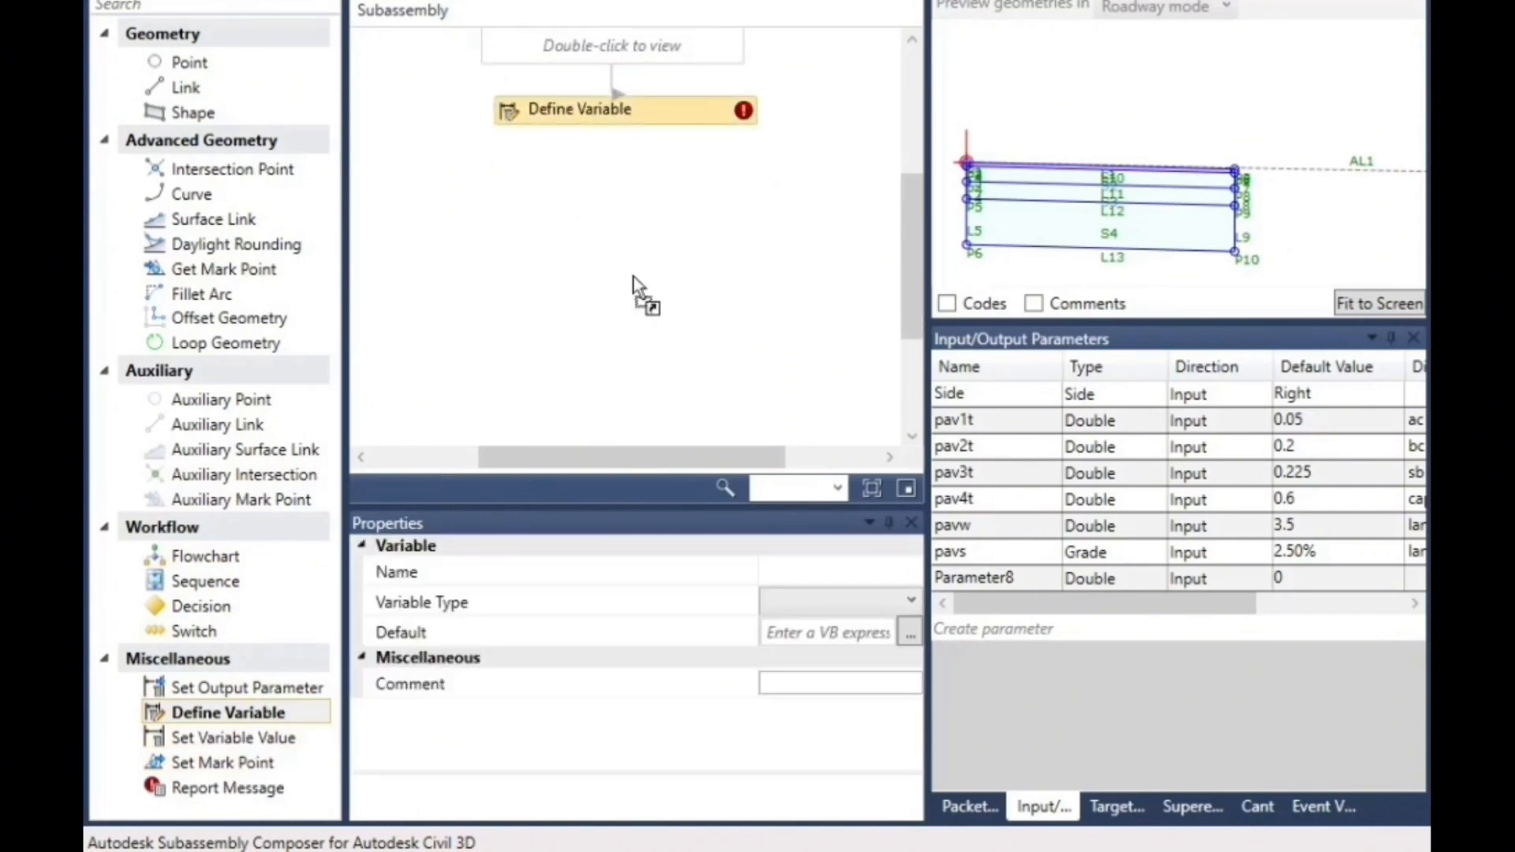
left_click_drag(627, 166, 626, 167)
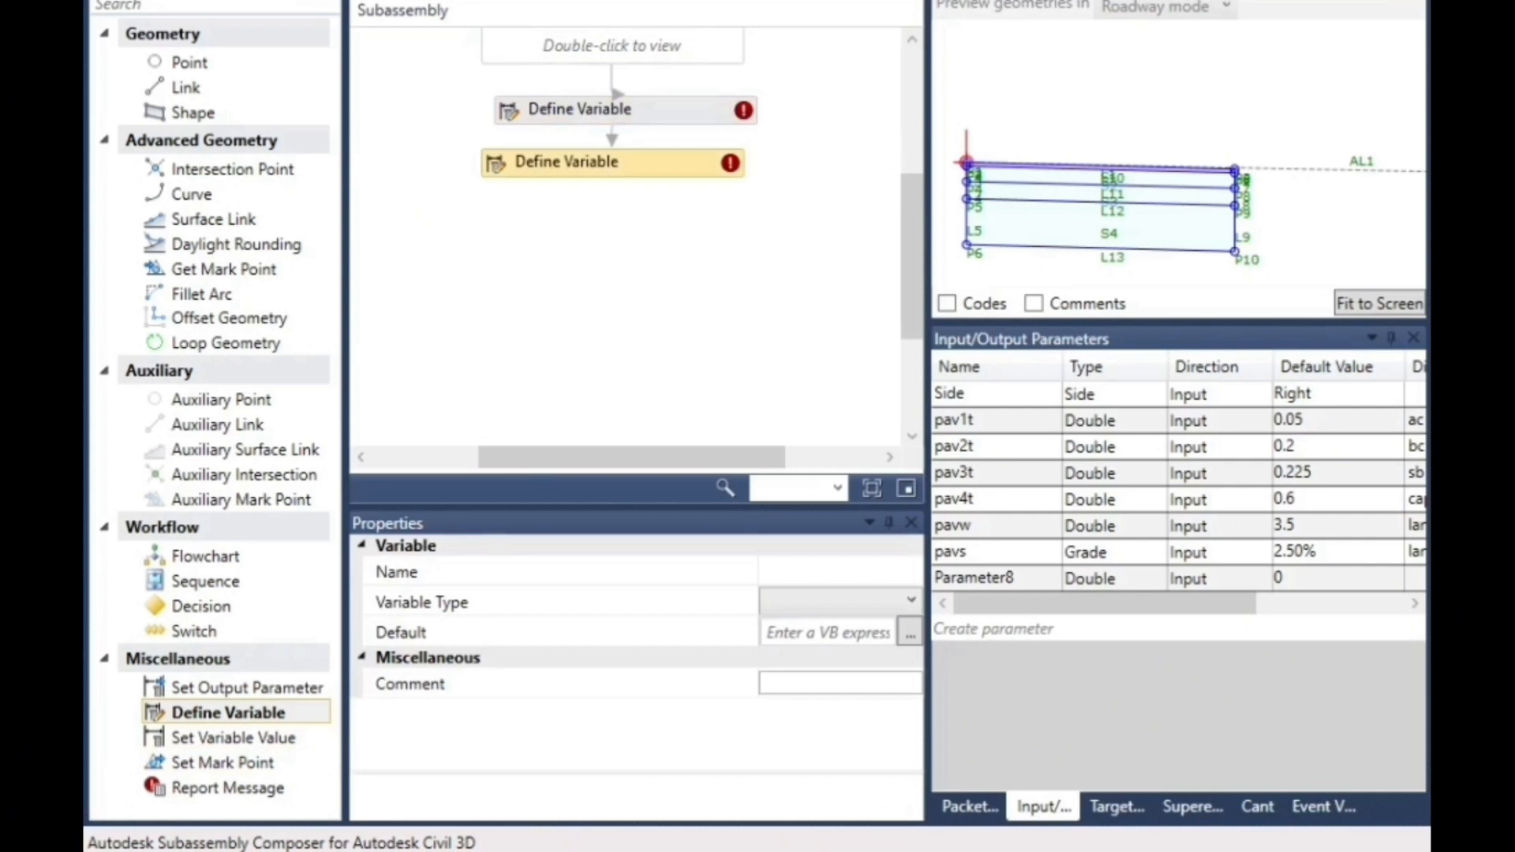
- Name the first variable below the flowchart ls and set its variable type to Double
left_click(997, 849)
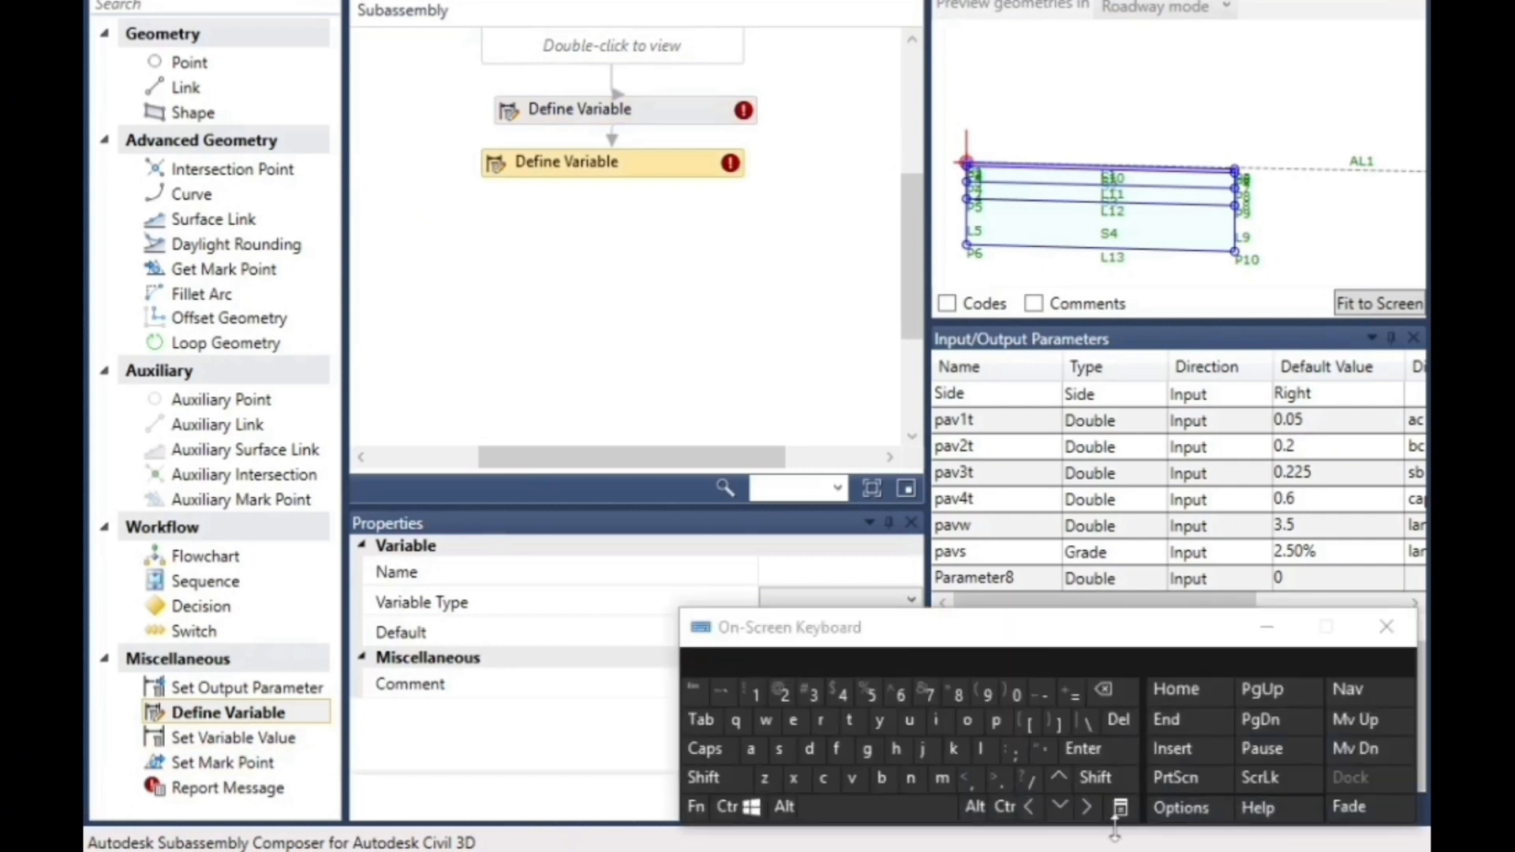
left_click(573, 112)
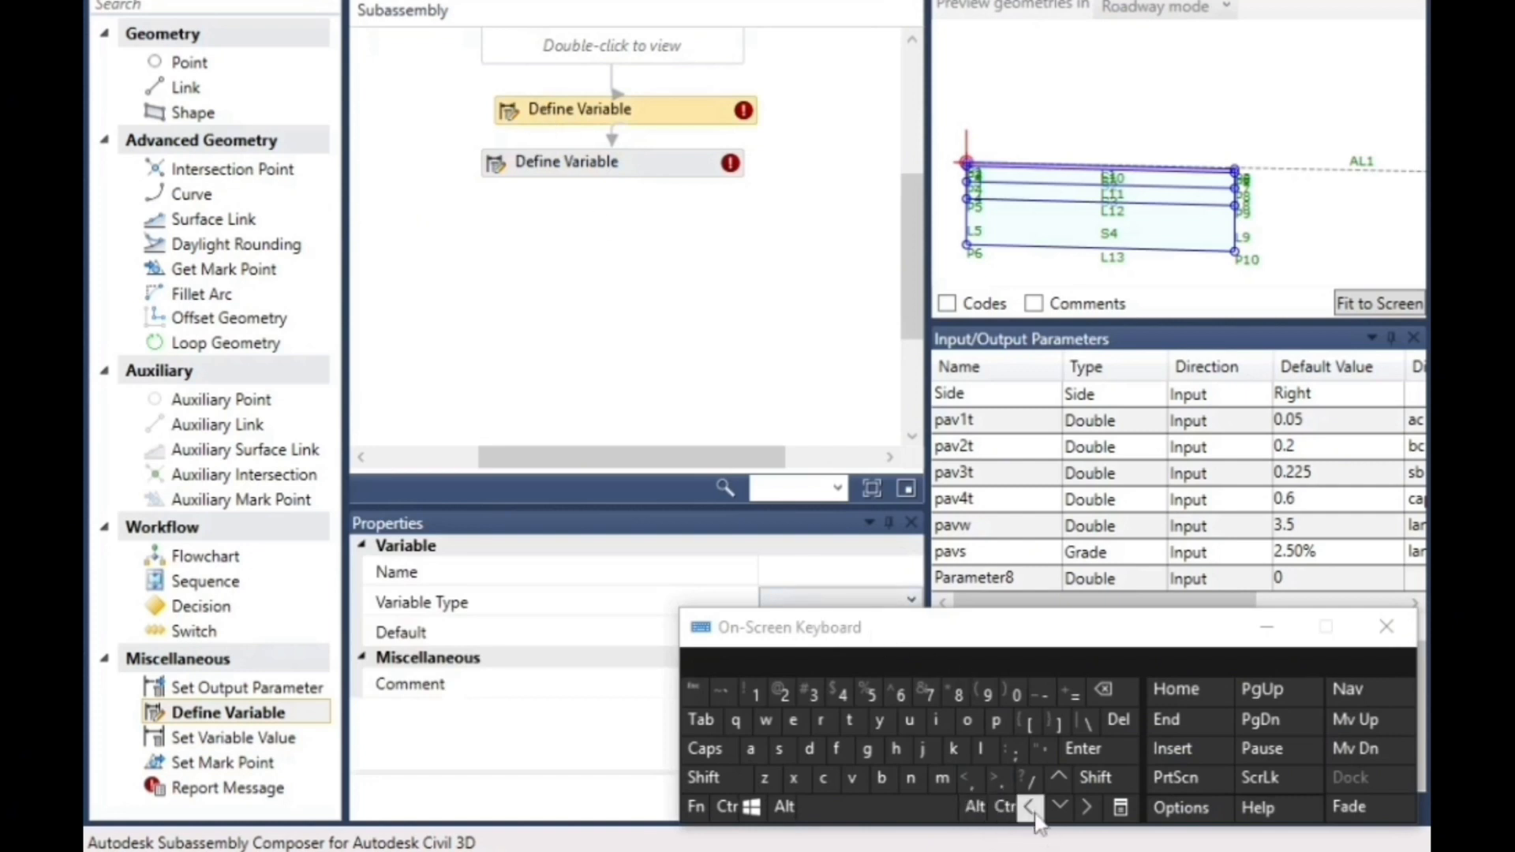
left_click(1059, 781)
left_click_drag(886, 623, 990, 711)
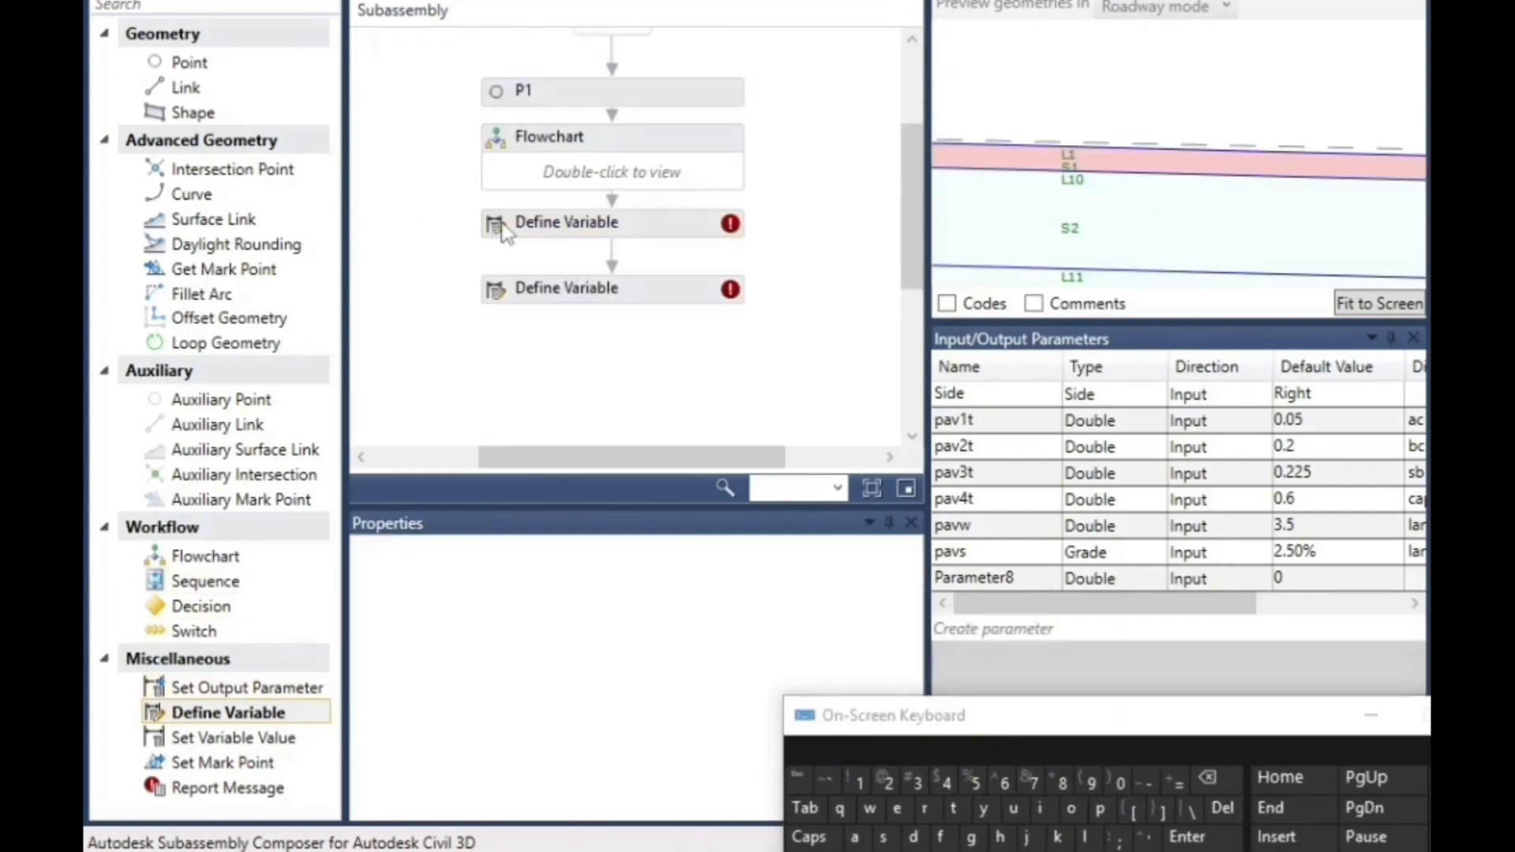
left_click(784, 570)
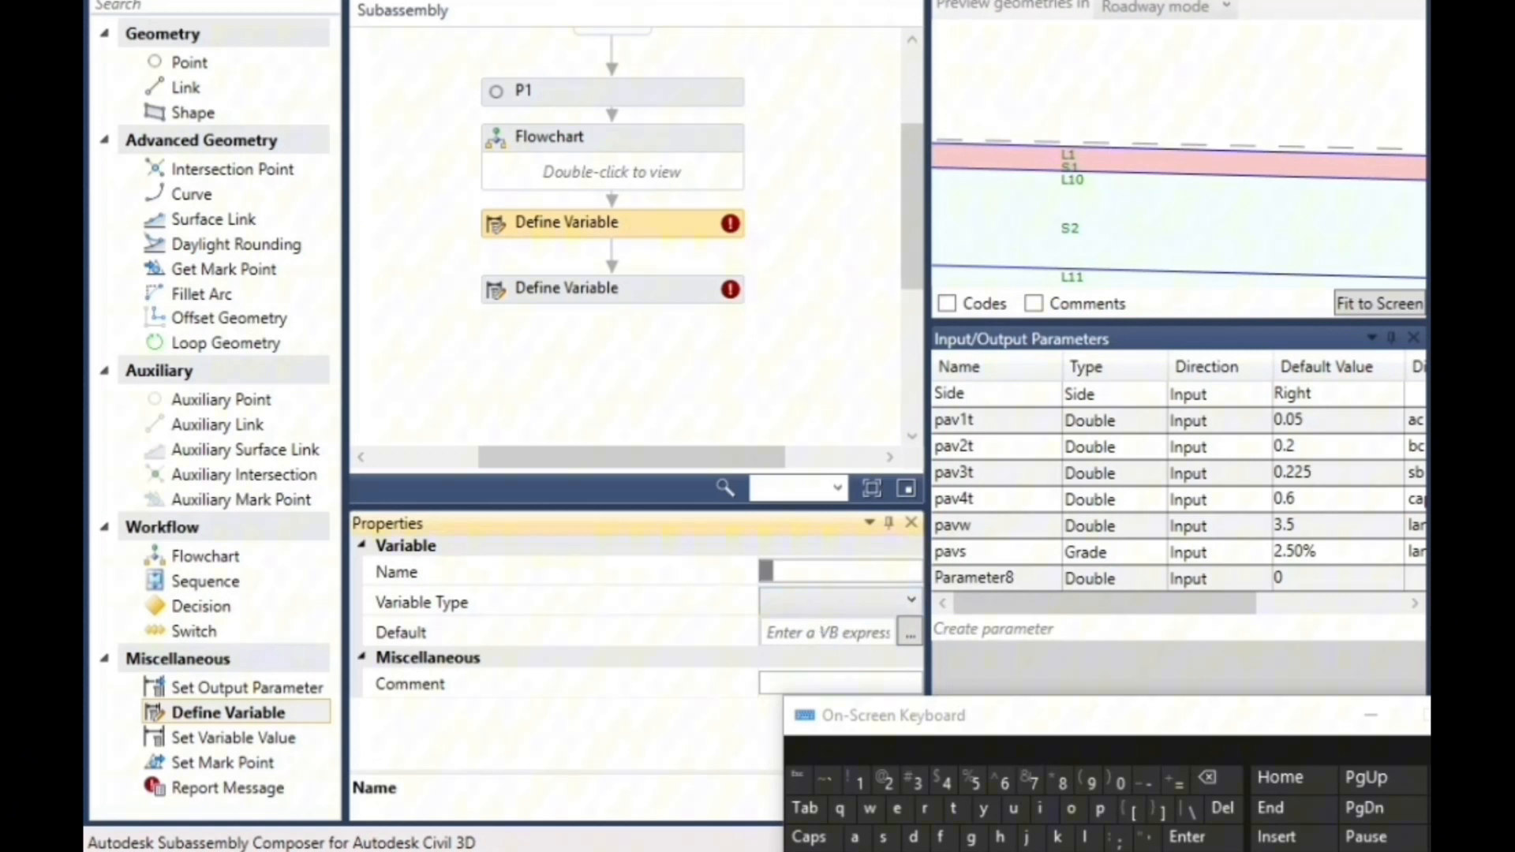
left_click(1088, 838)
left_click(883, 836)
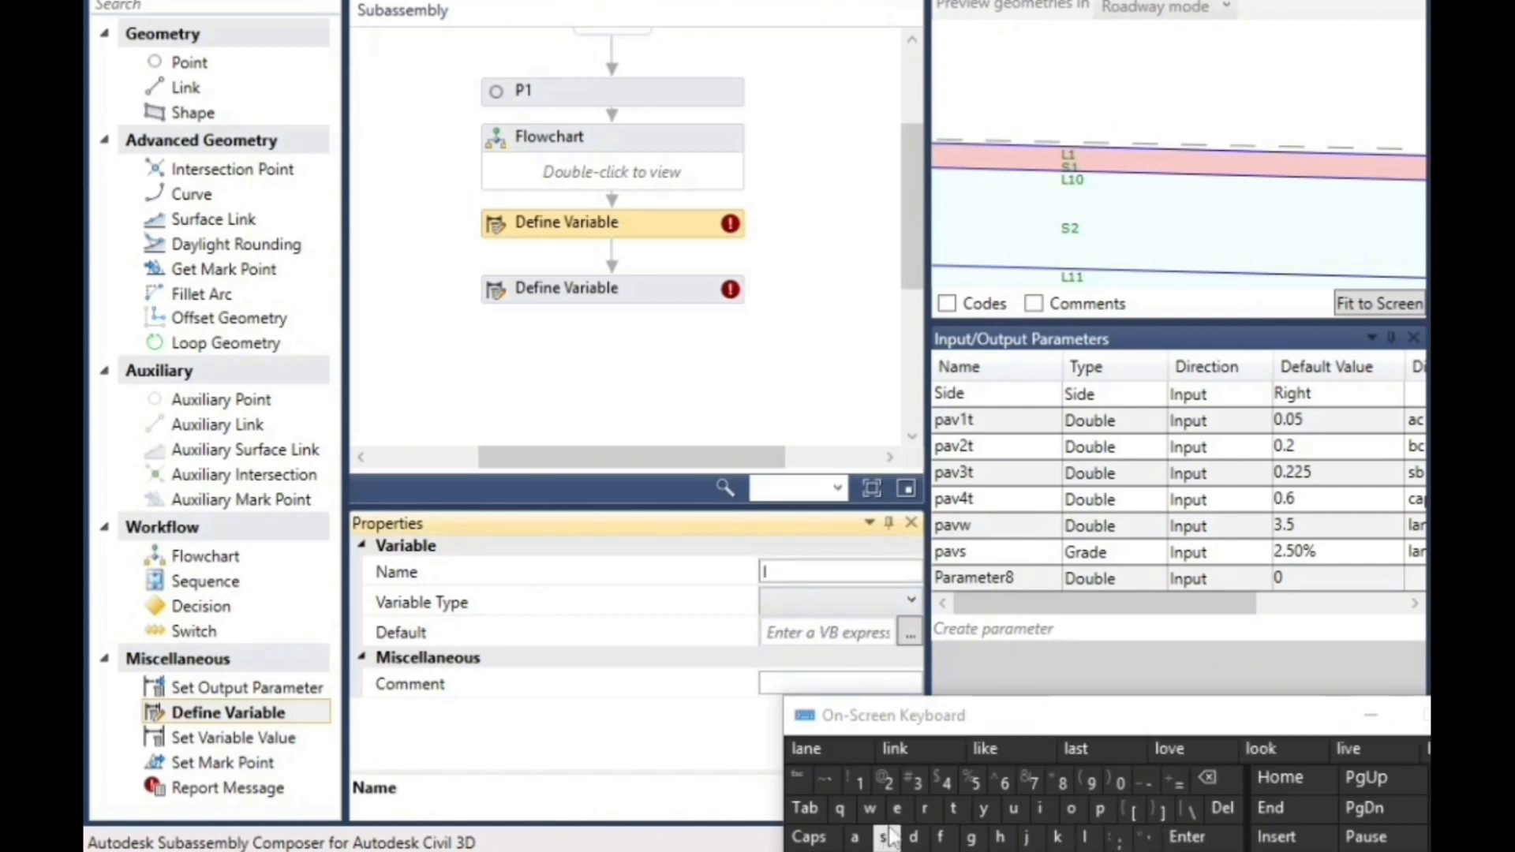
left_click(796, 603)
left_click_drag(953, 716, 1226, 697)
left_click(797, 600)
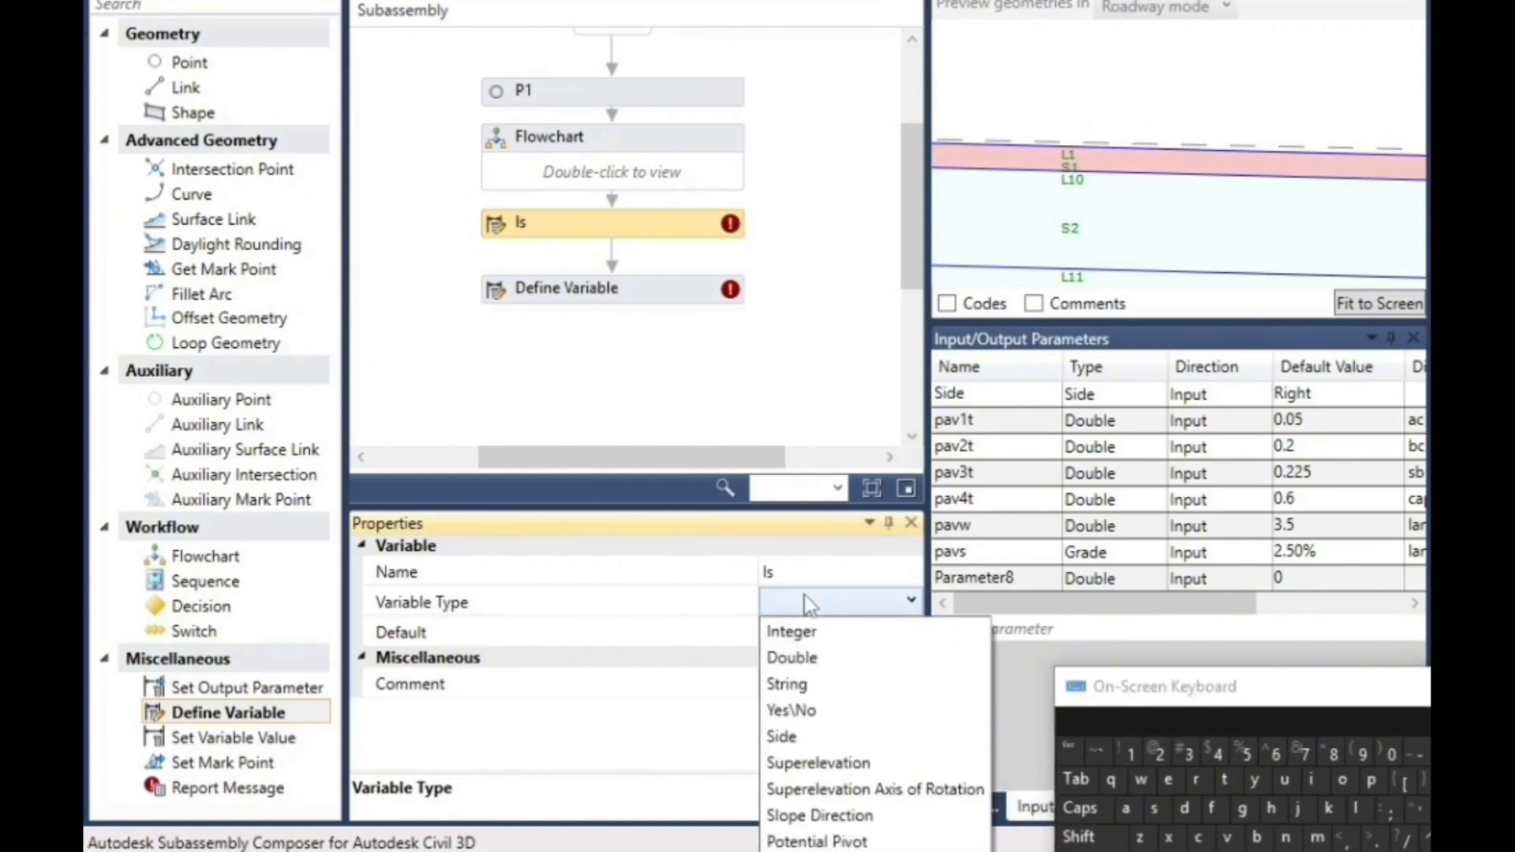
left_click(811, 659)
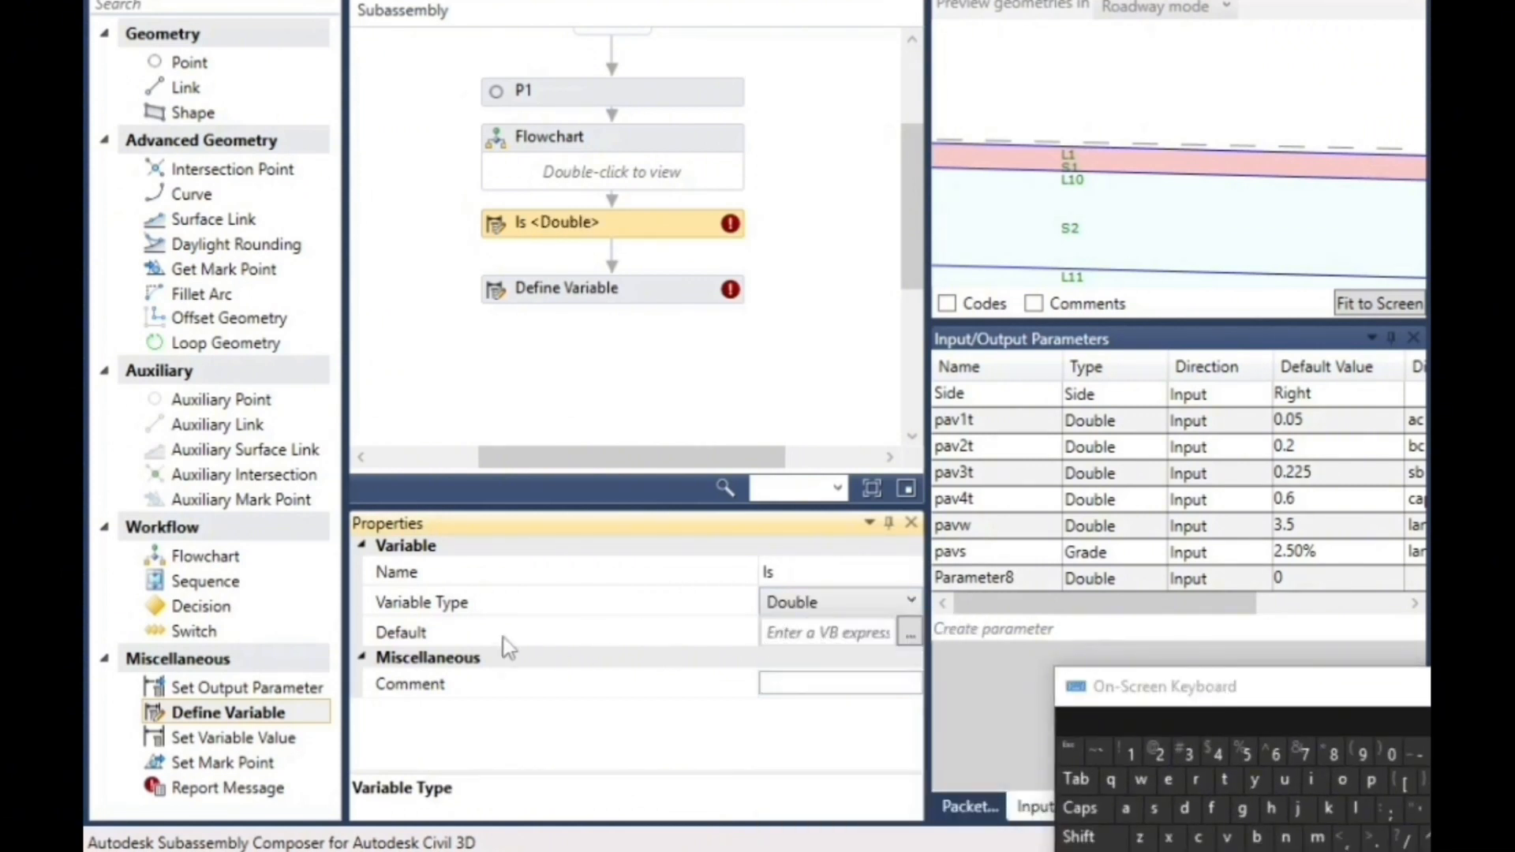
- Set the default value of variable ls to the expression l1.slope
left_click(810, 635)
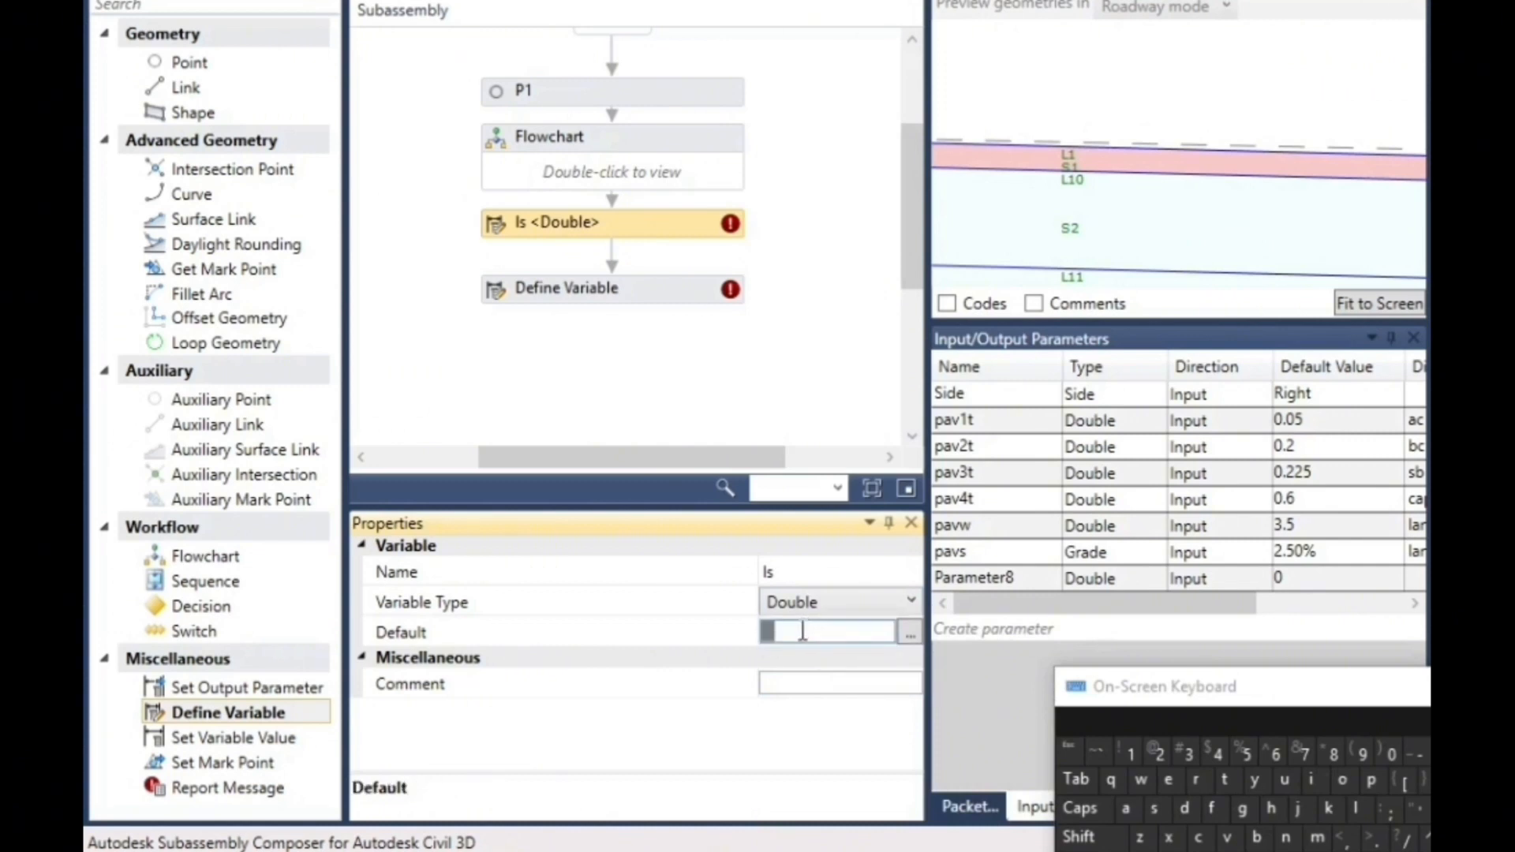
left_click(1359, 809)
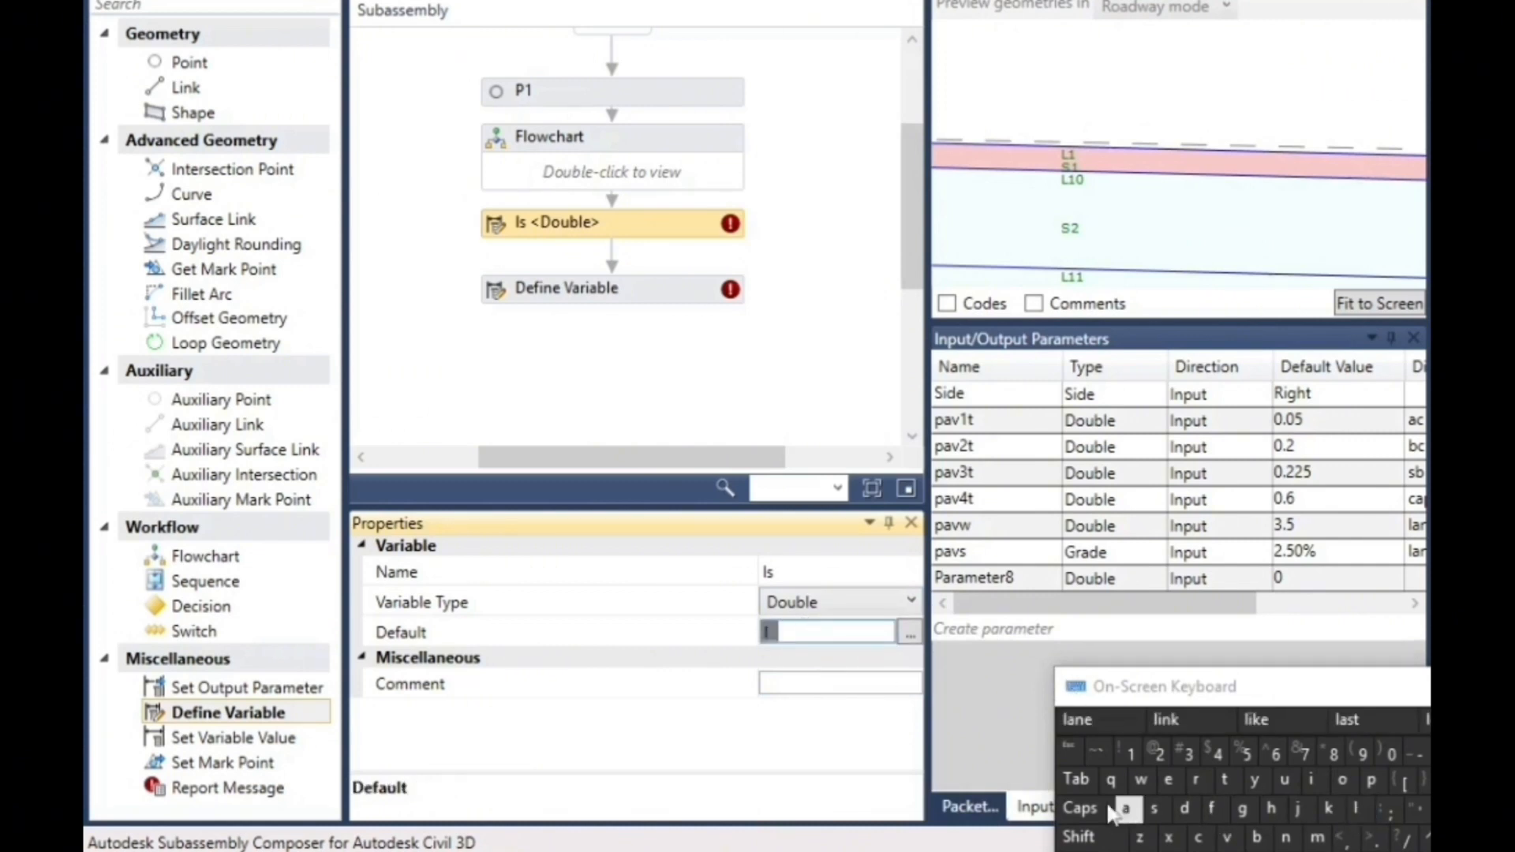
left_click(1130, 753)
left_click(1375, 838)
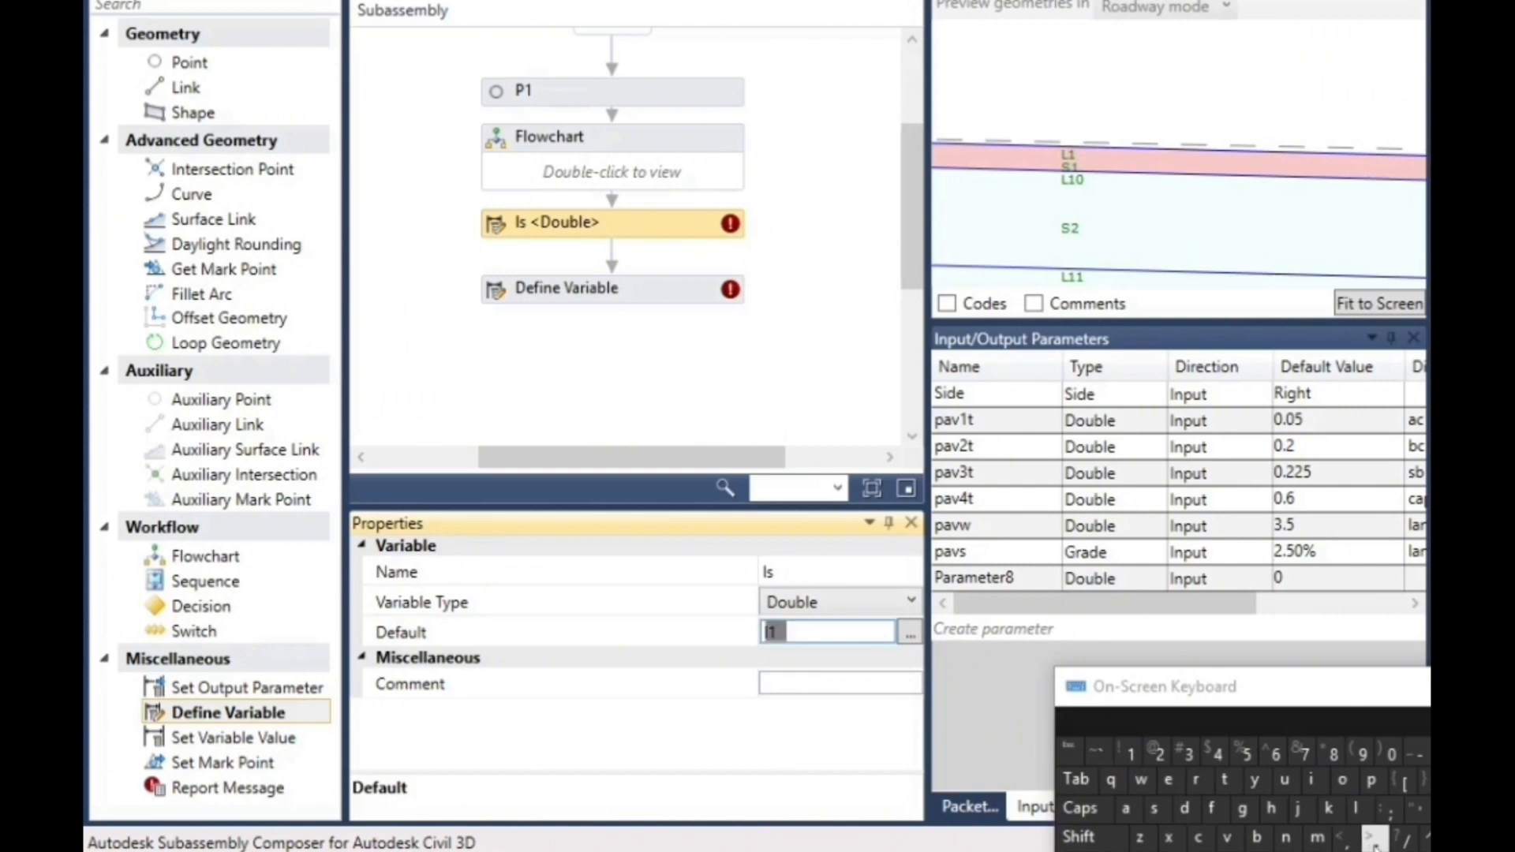
left_click(1154, 808)
left_click(1357, 808)
left_click(1351, 784)
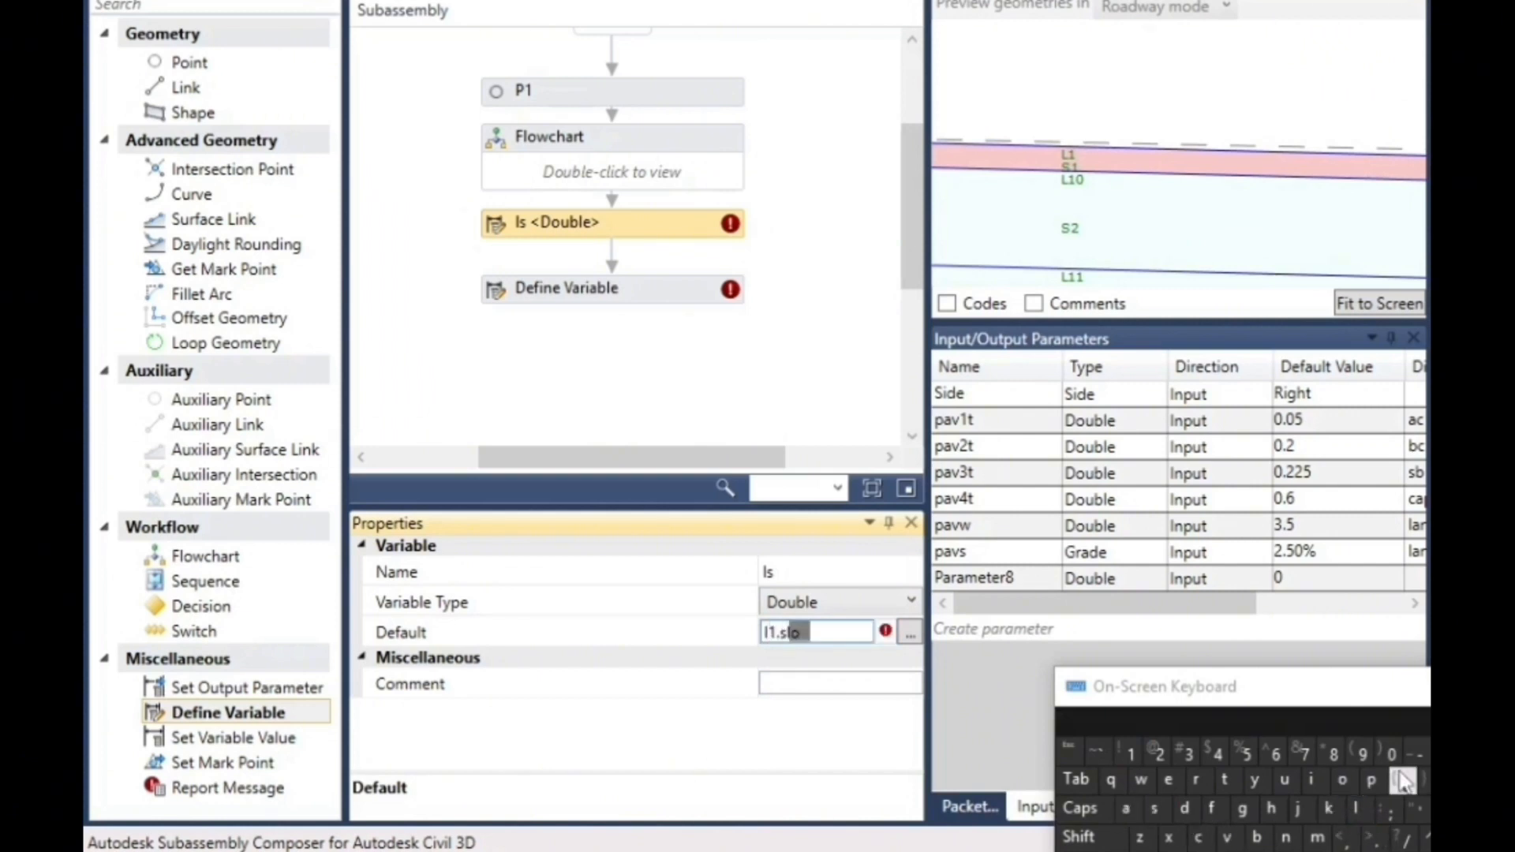
left_click_drag(1386, 702, 1155, 797)
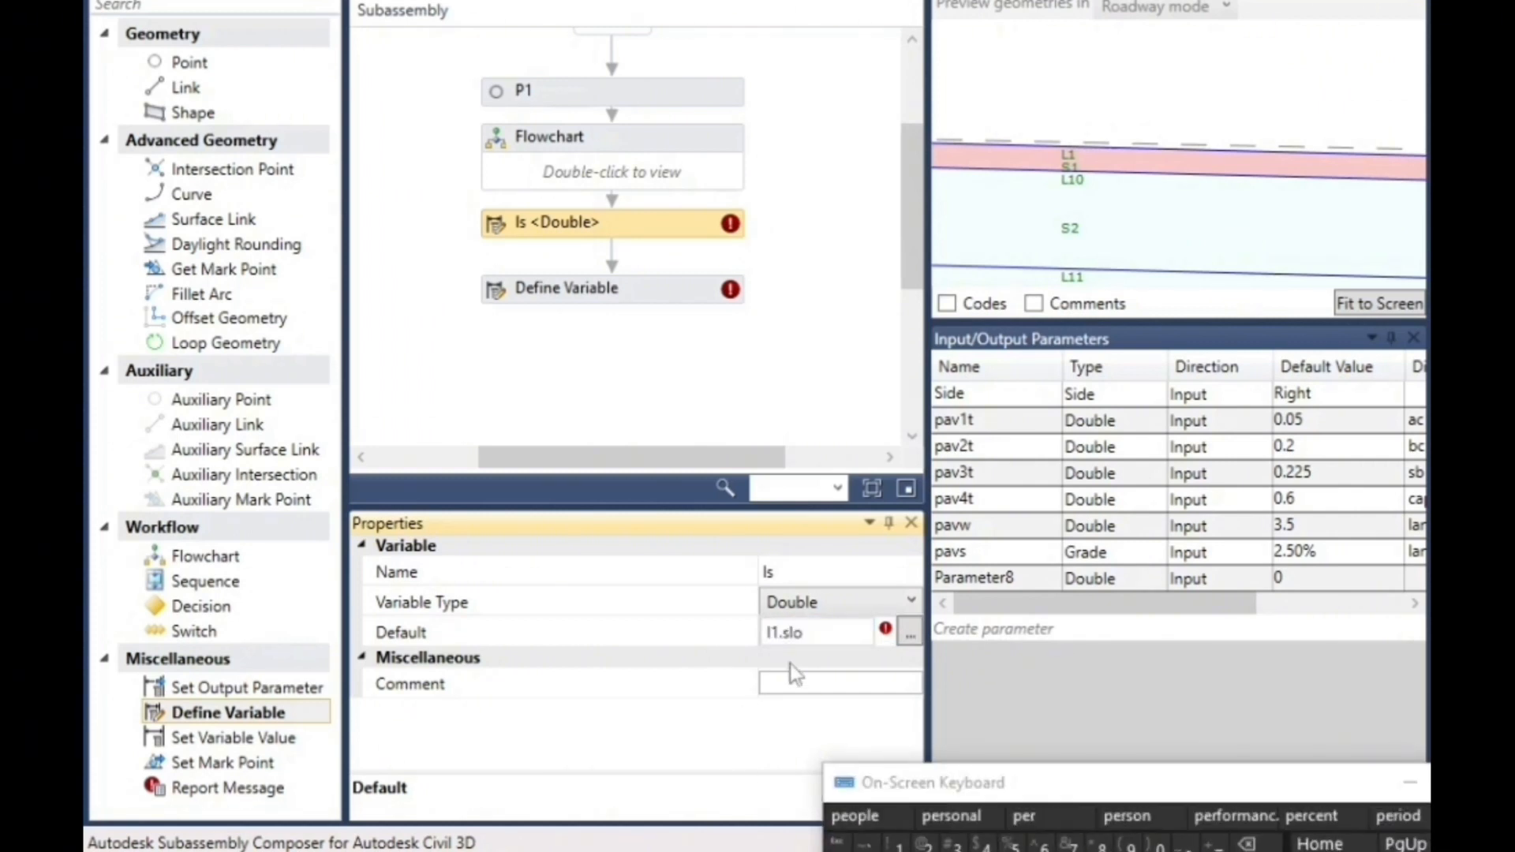
left_click(813, 634)
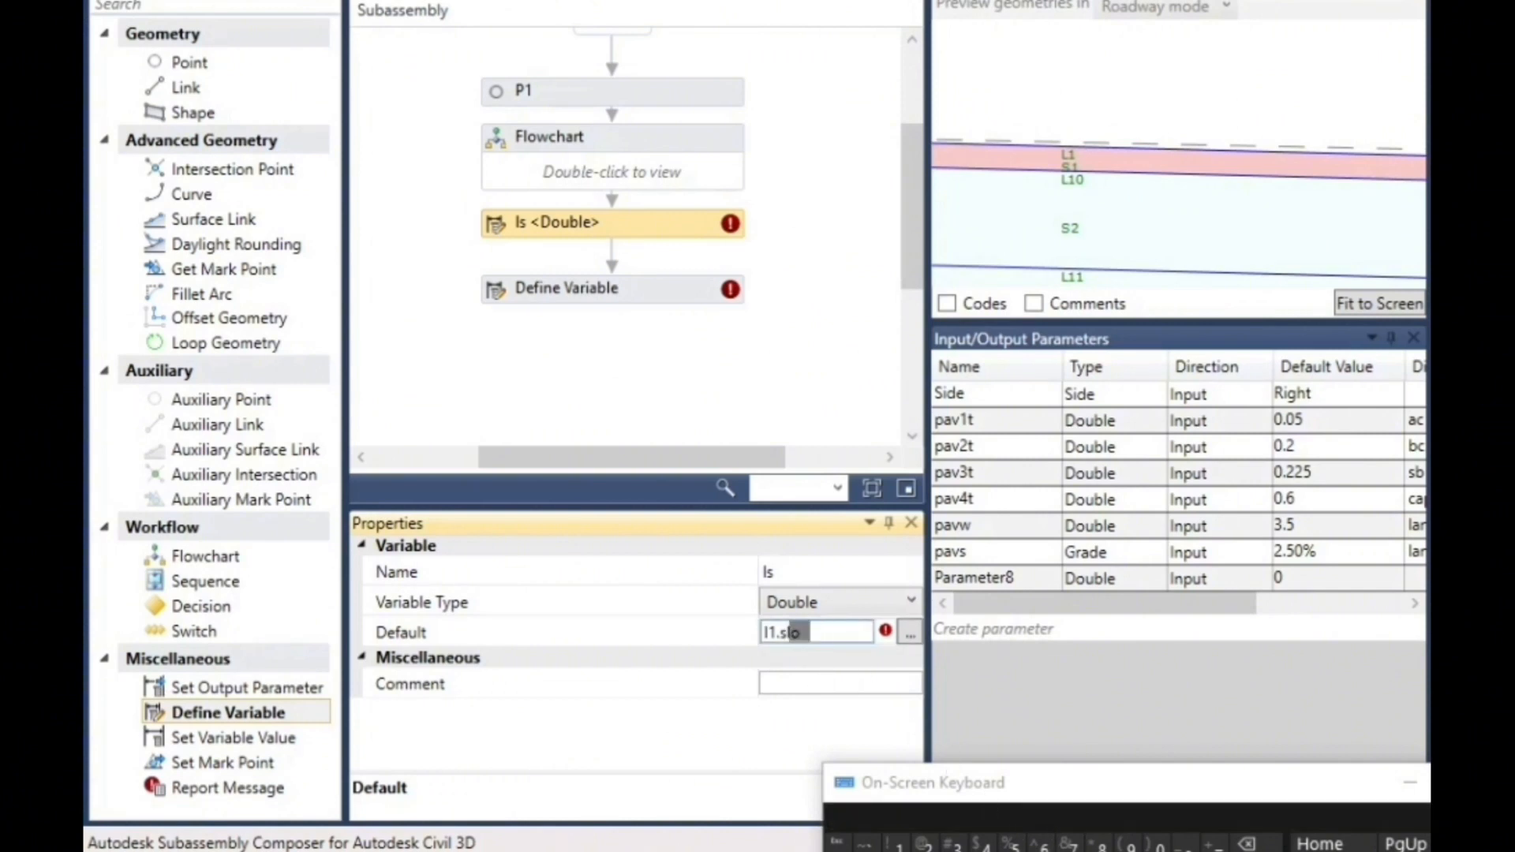
type("p")
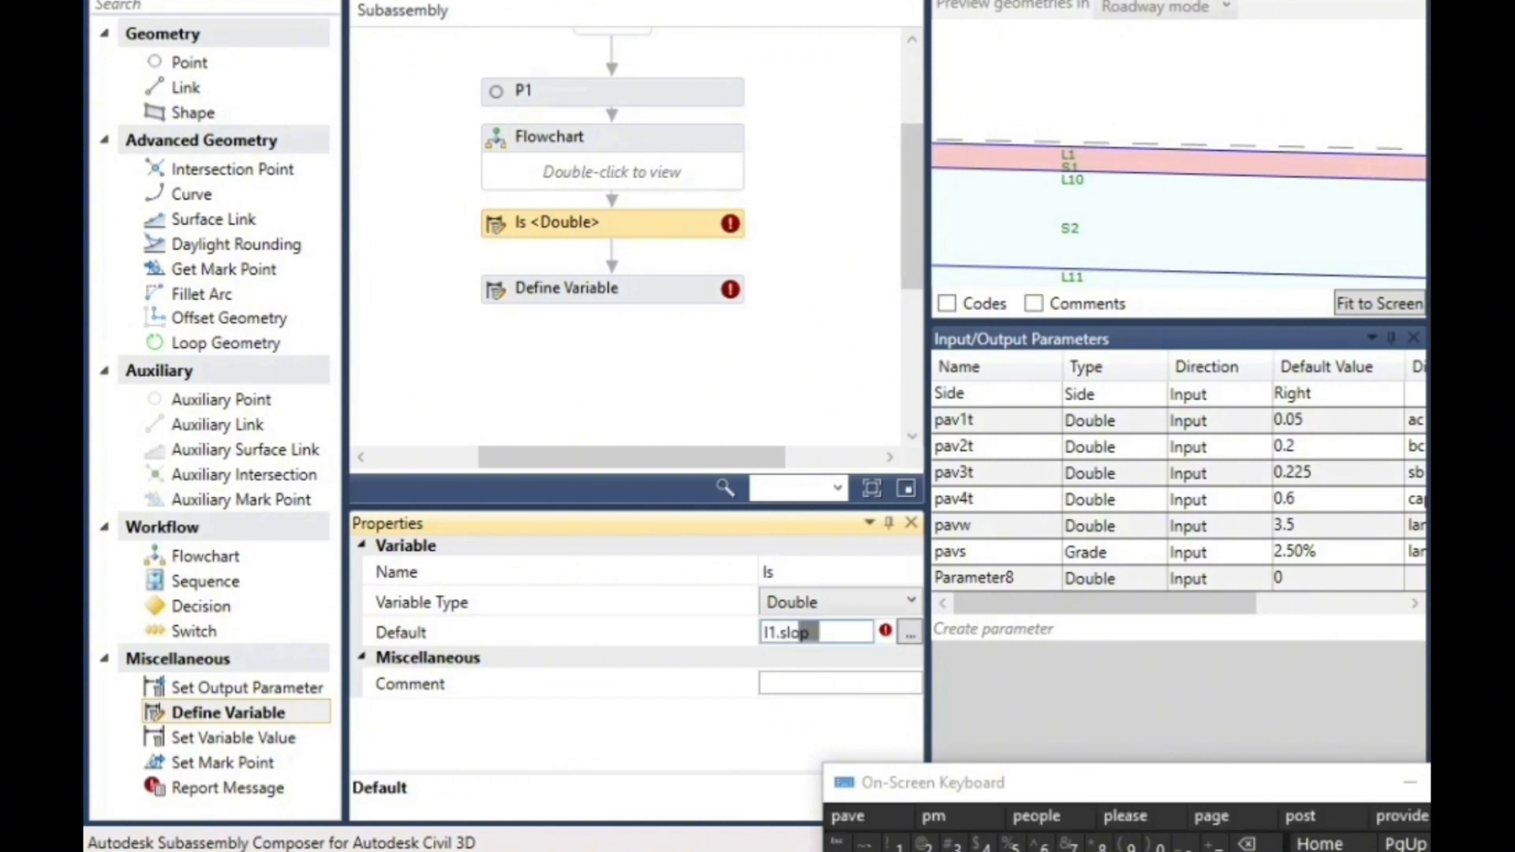
type("e")
left_click(699, 475)
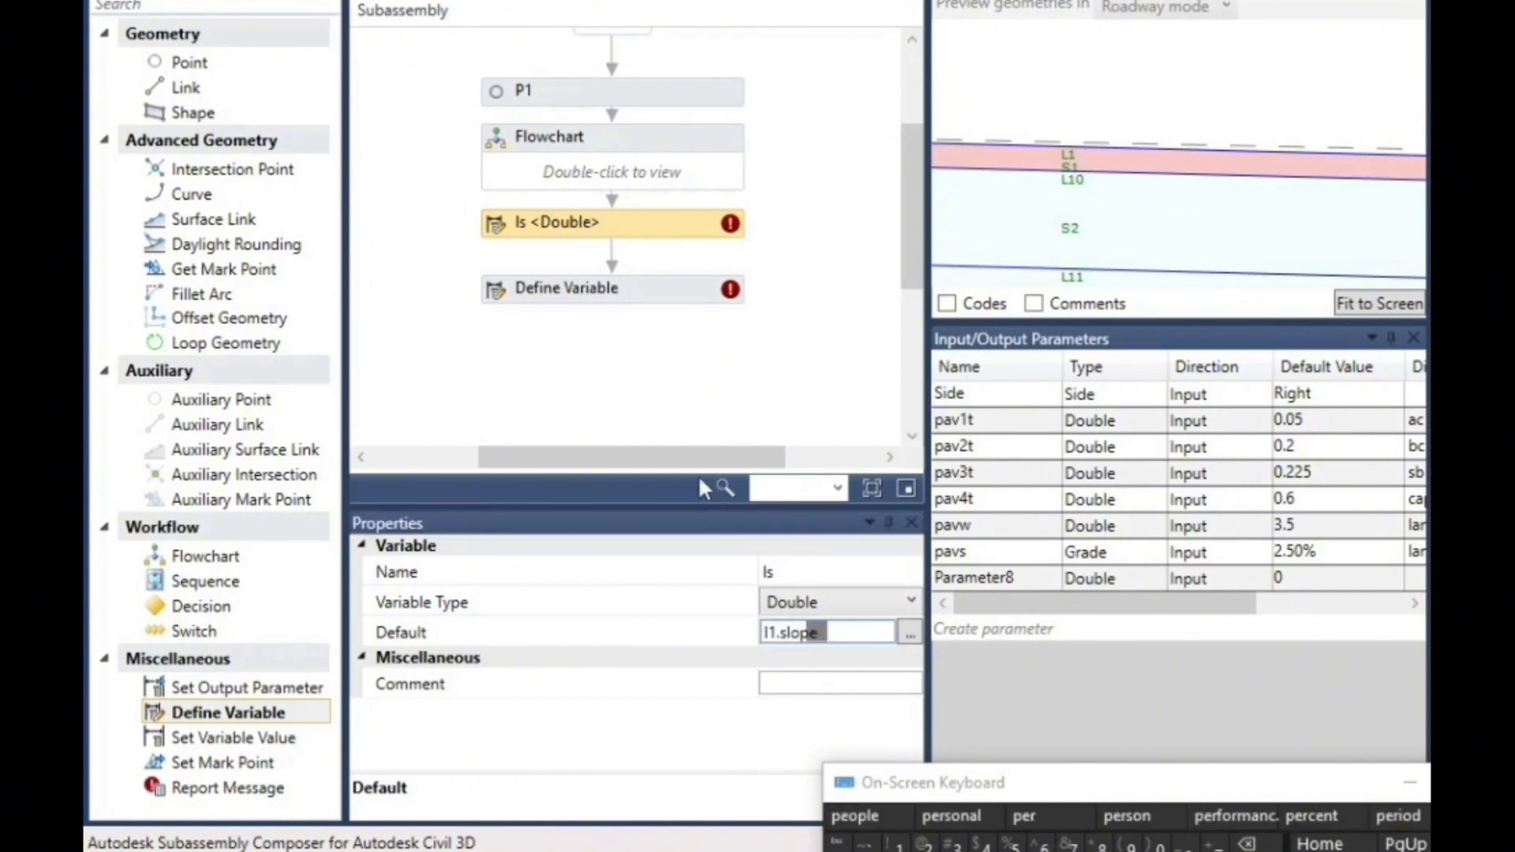
- Name the second variable, below ls in the main flowchart, calshs
left_click(691, 413)
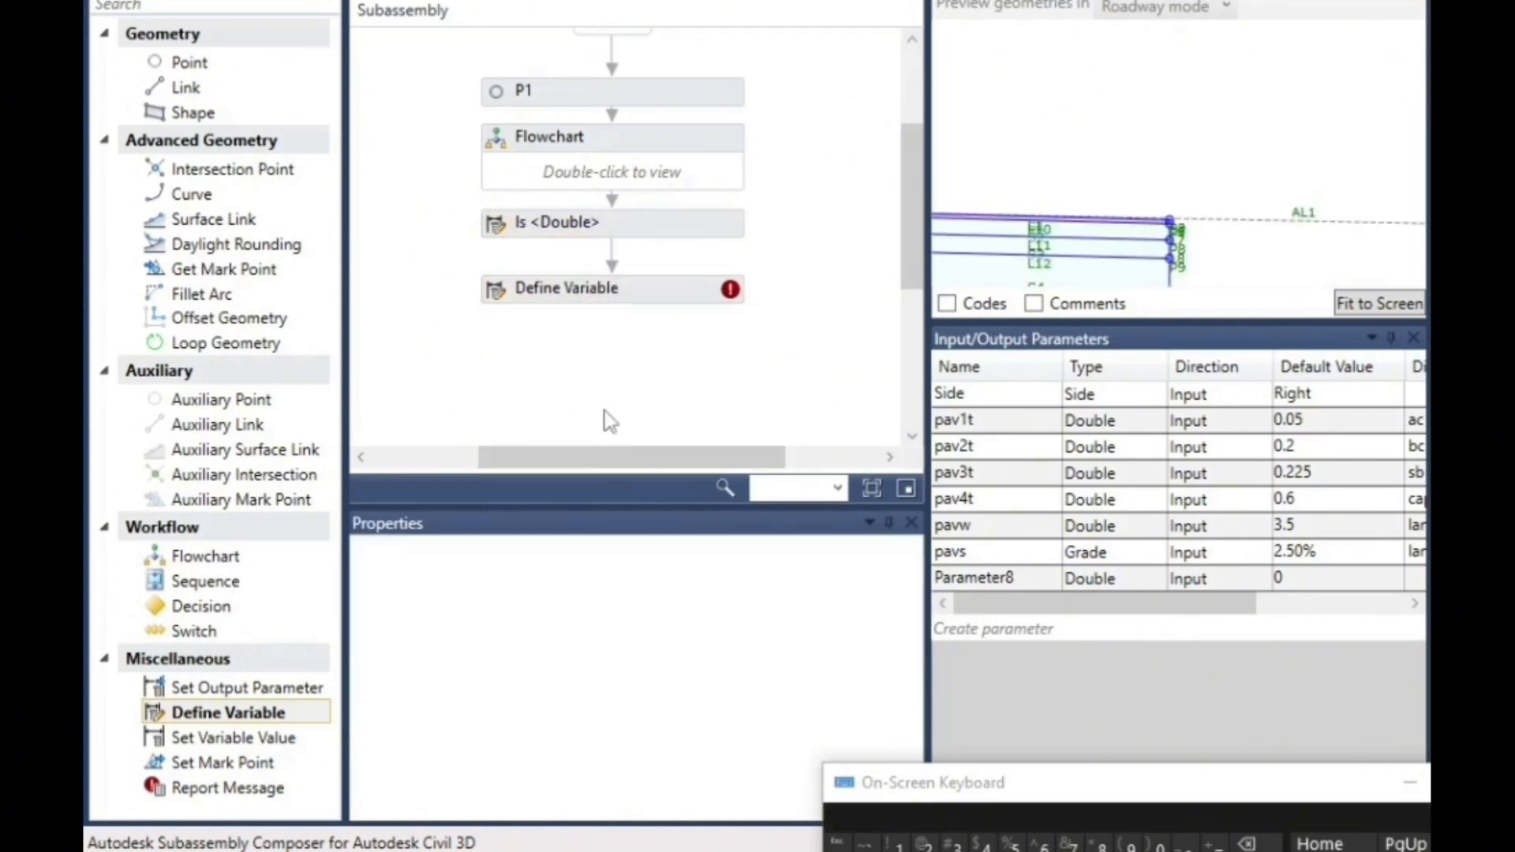
left_click(514, 299)
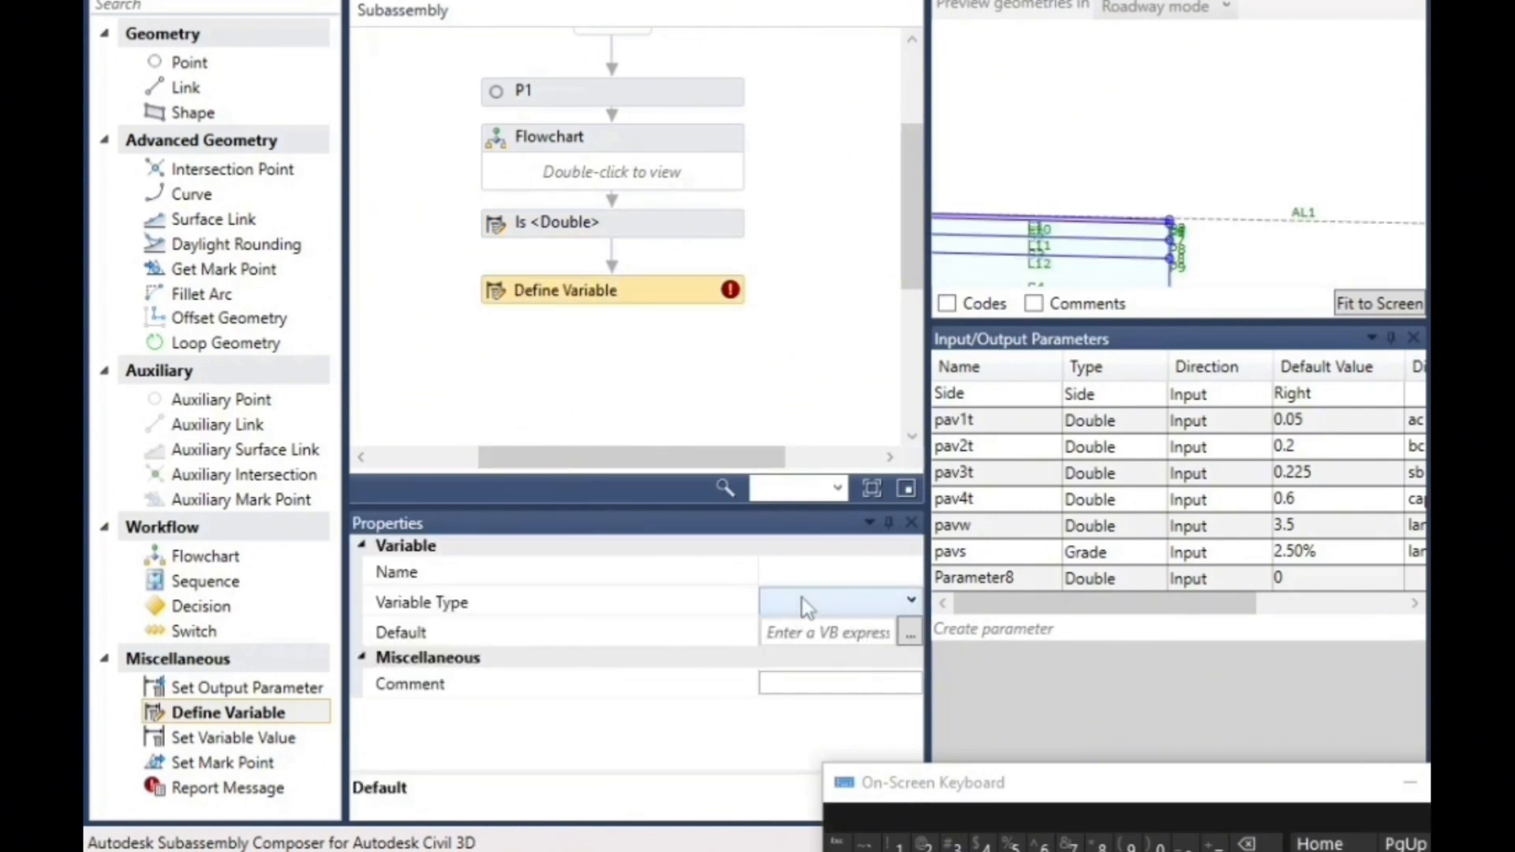
left_click(859, 569)
left_click_drag(1057, 821, 1049, 682)
left_click(958, 794)
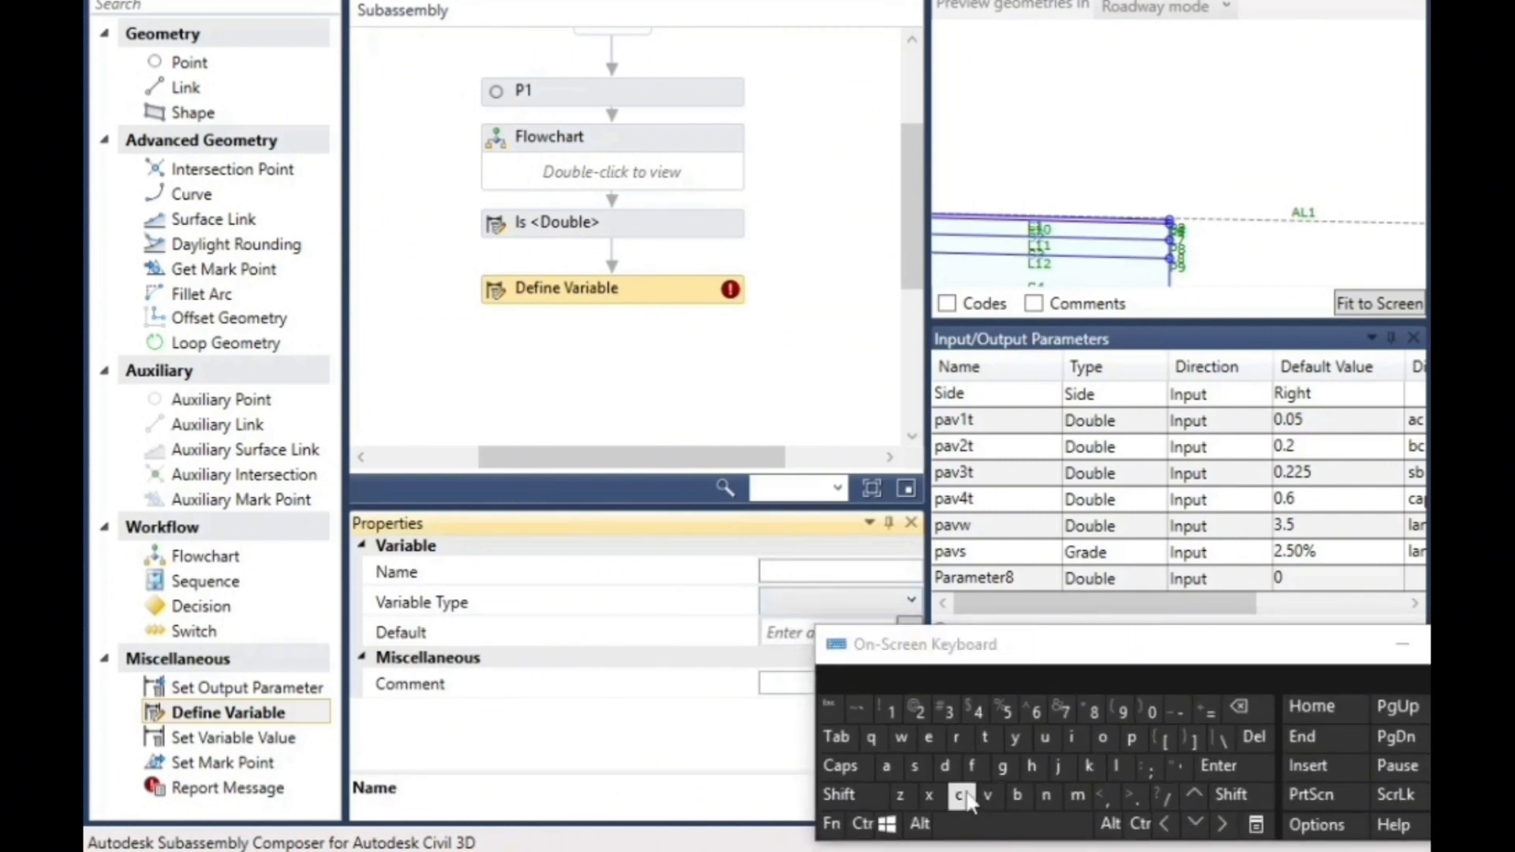
left_click(887, 766)
left_click(1115, 766)
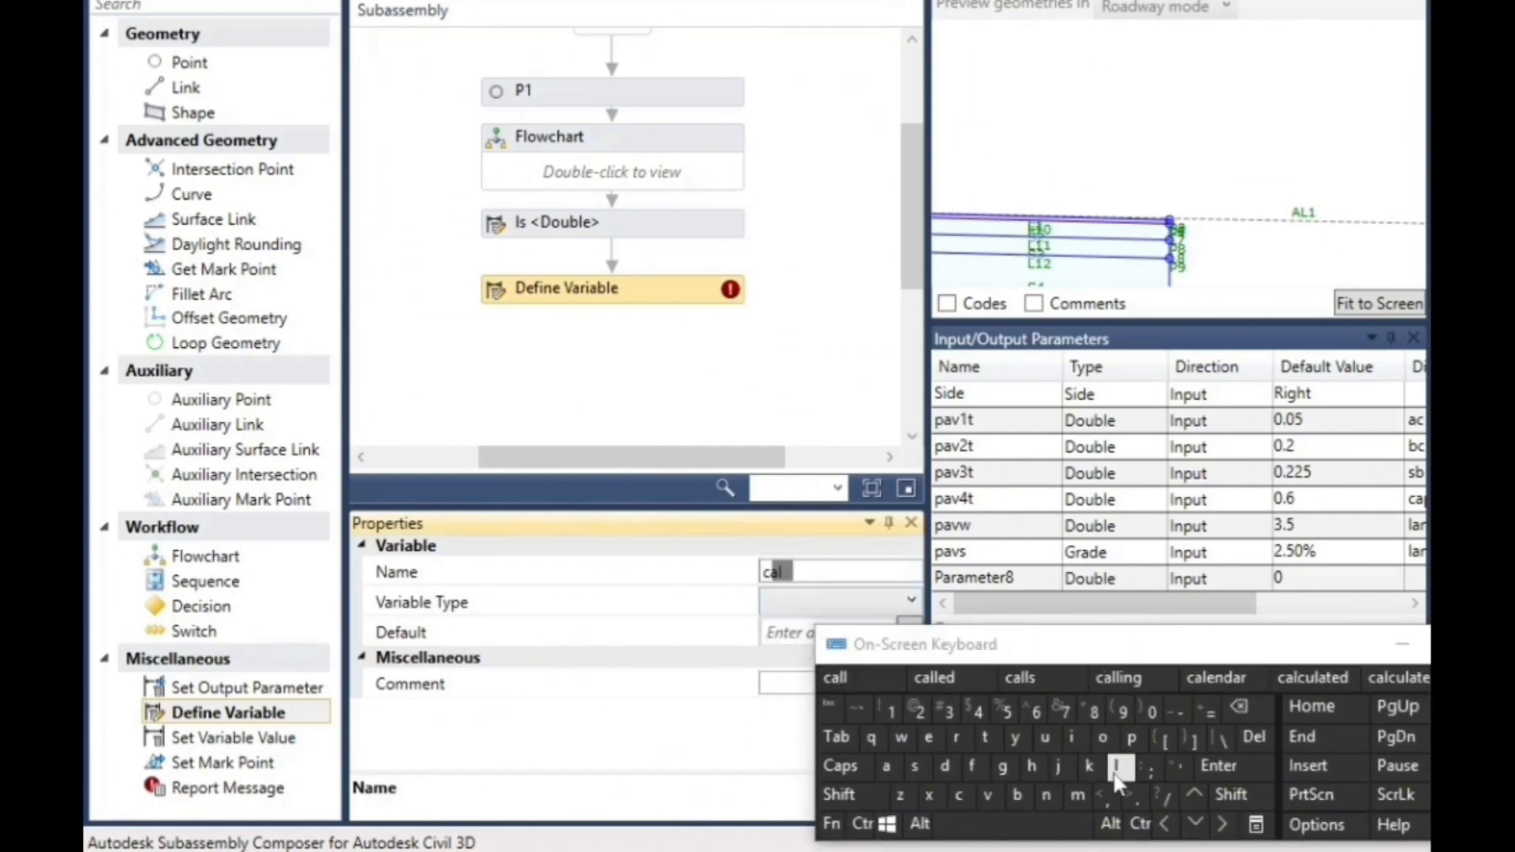
left_click(916, 765)
left_click(1032, 766)
left_click(915, 770)
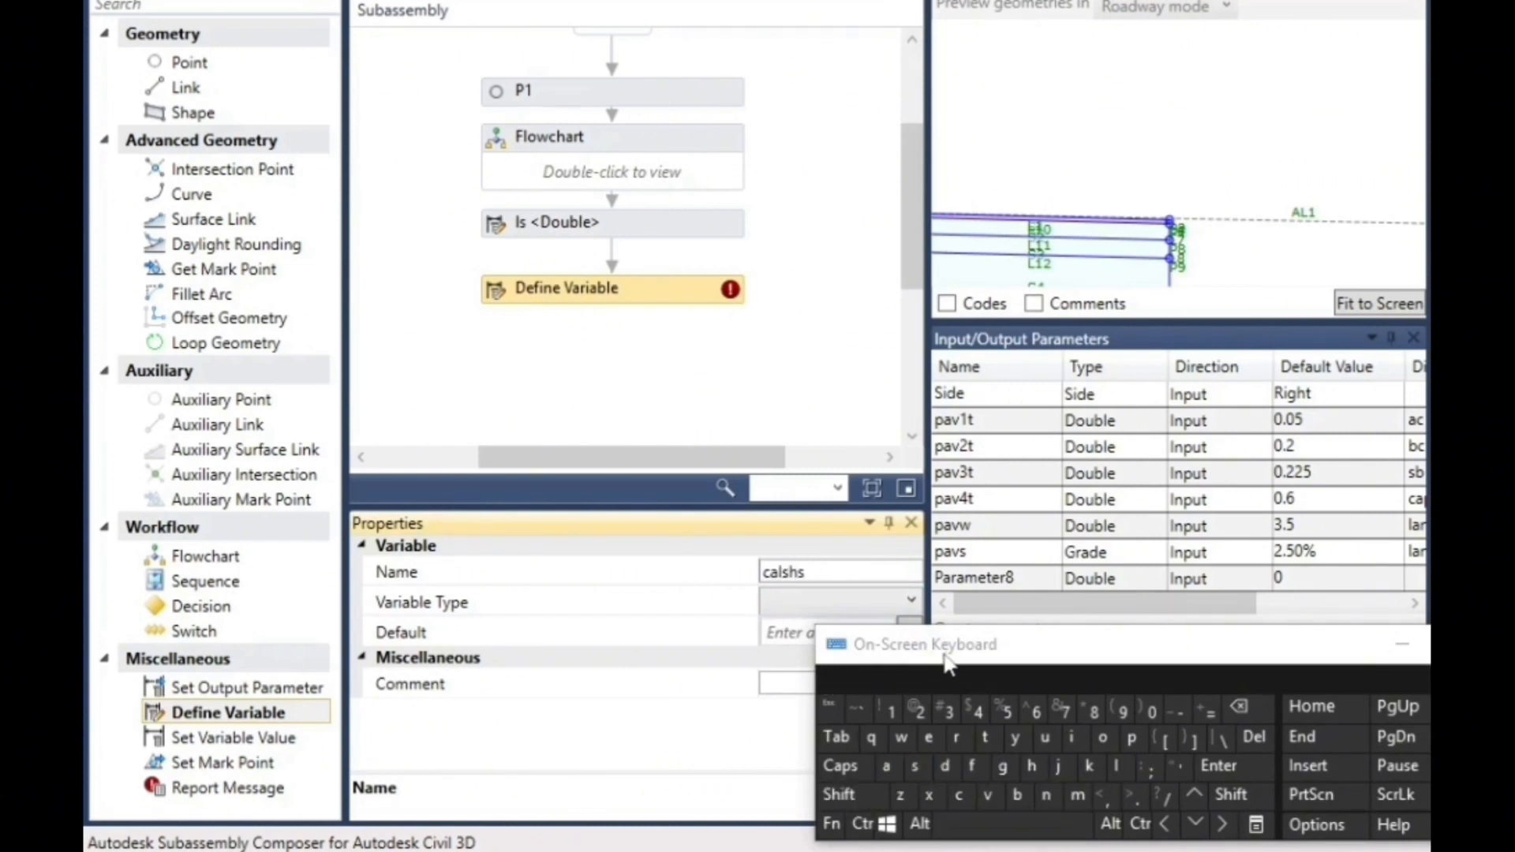
- Set the variable type of calshs to Double
left_click_drag(941, 661, 1205, 610)
left_click(797, 606)
left_click(797, 606)
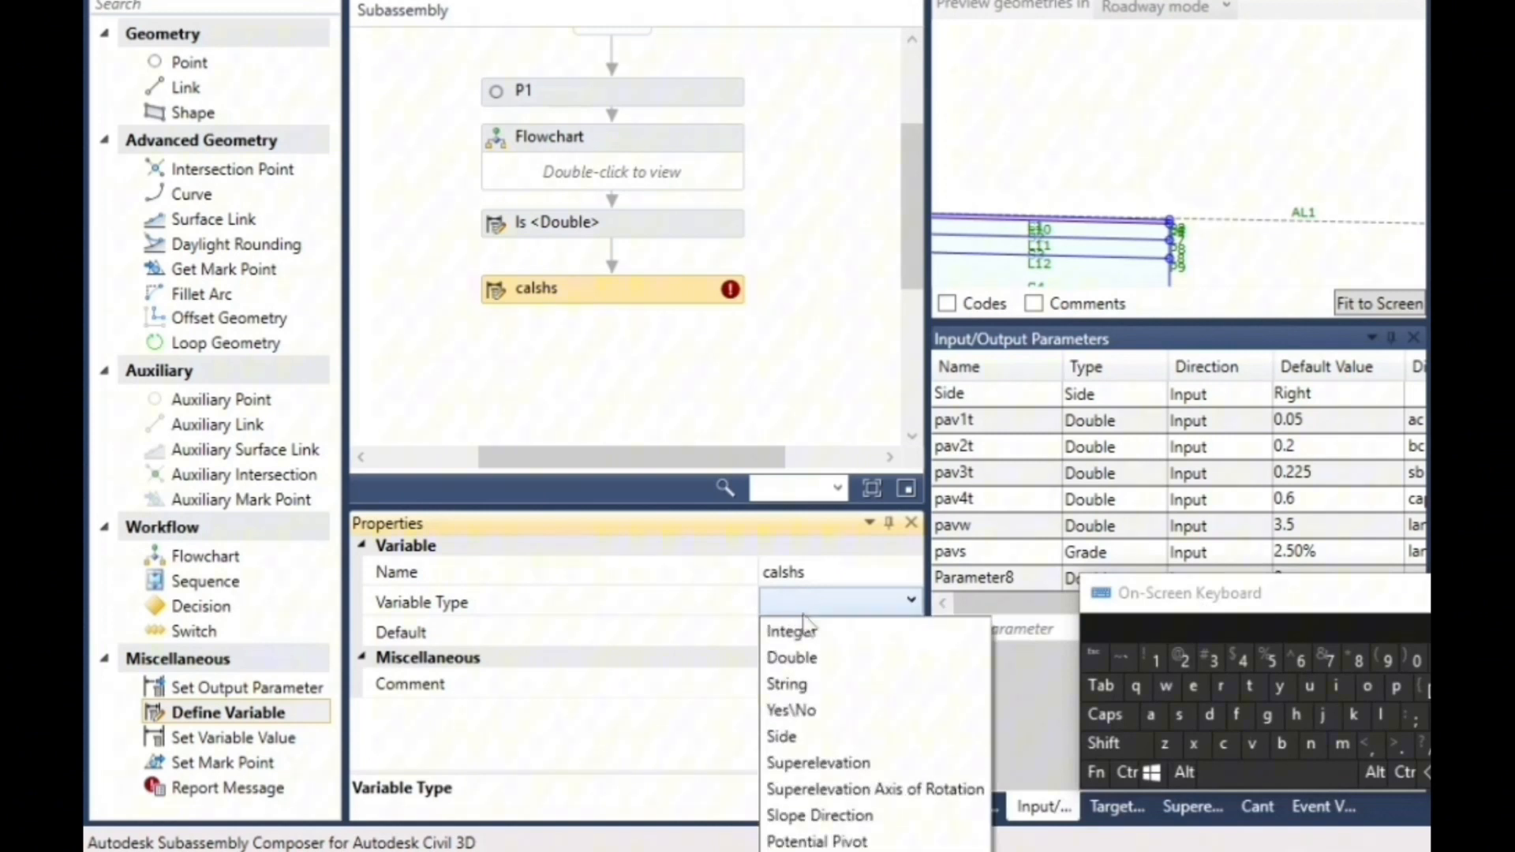
left_click(789, 658)
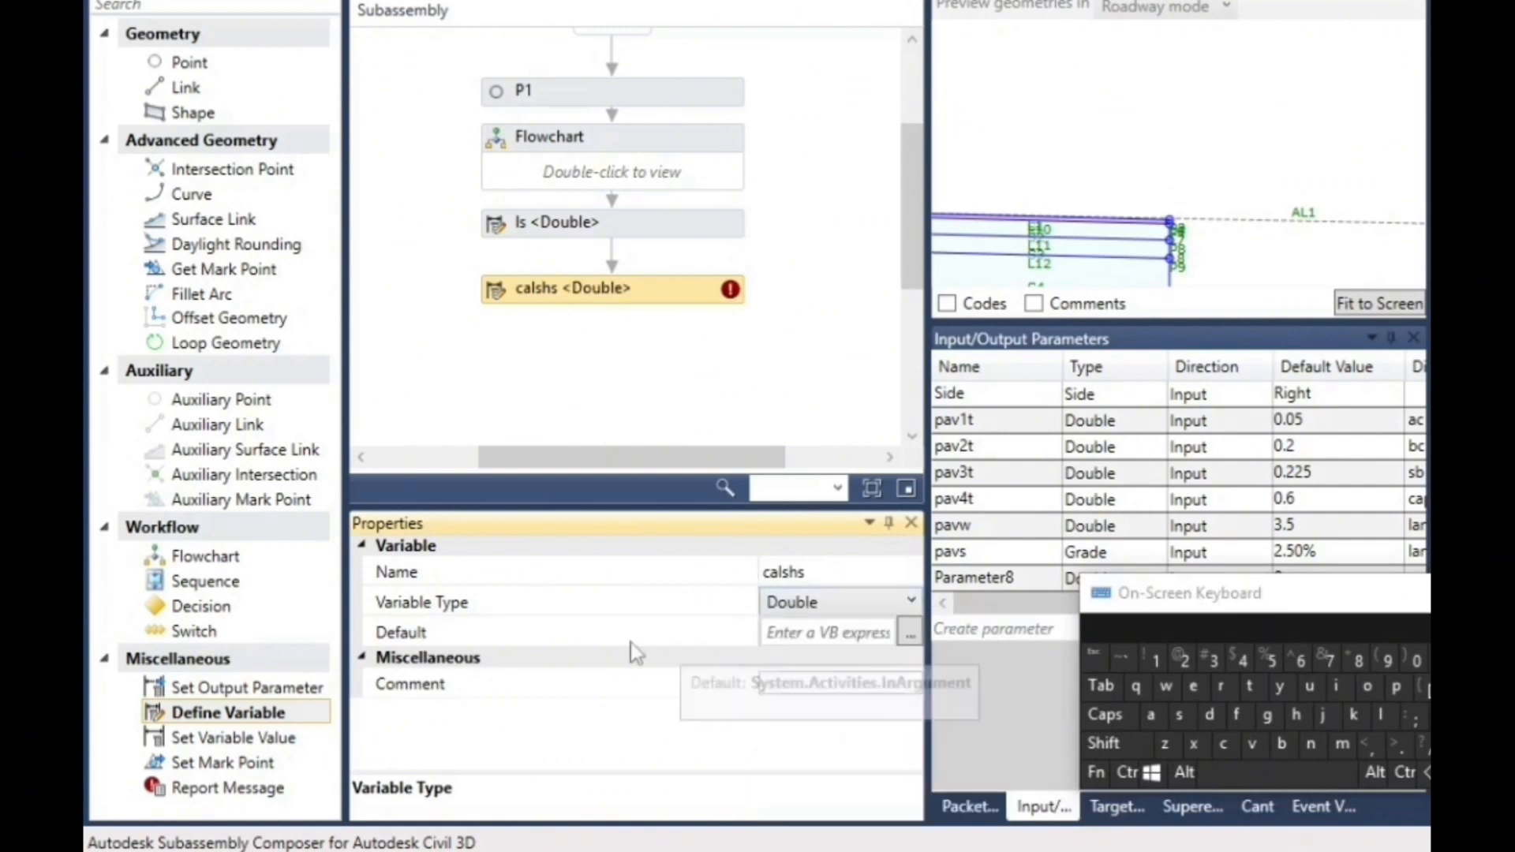
- Rename the input parameter Parameter8 as shs and set its default value to -4
left_click(793, 631)
left_click_drag(1159, 598, 1237, 608)
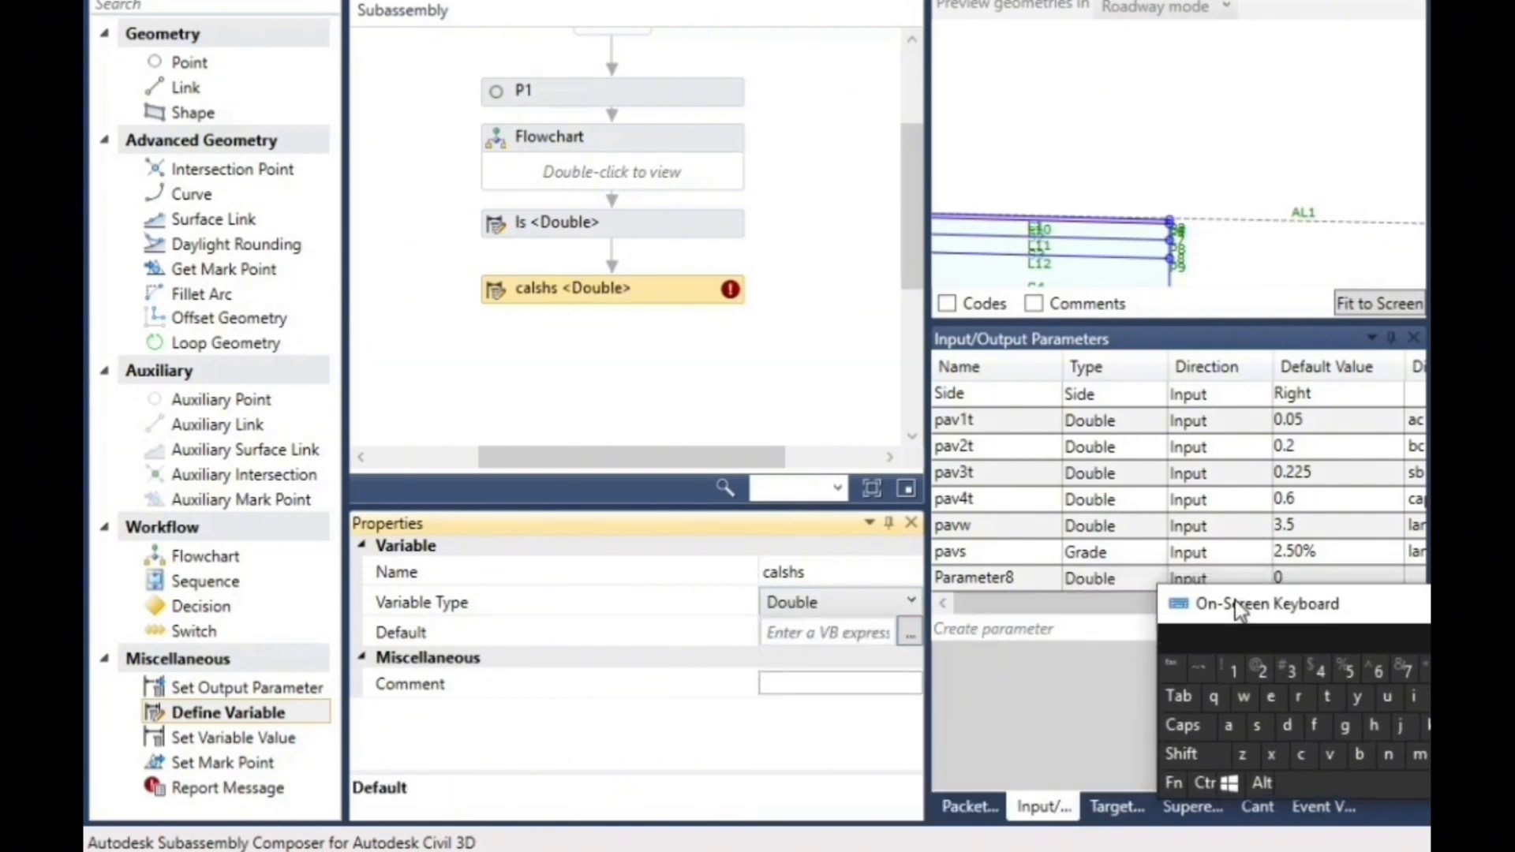
left_click(1015, 582)
left_click(1016, 581)
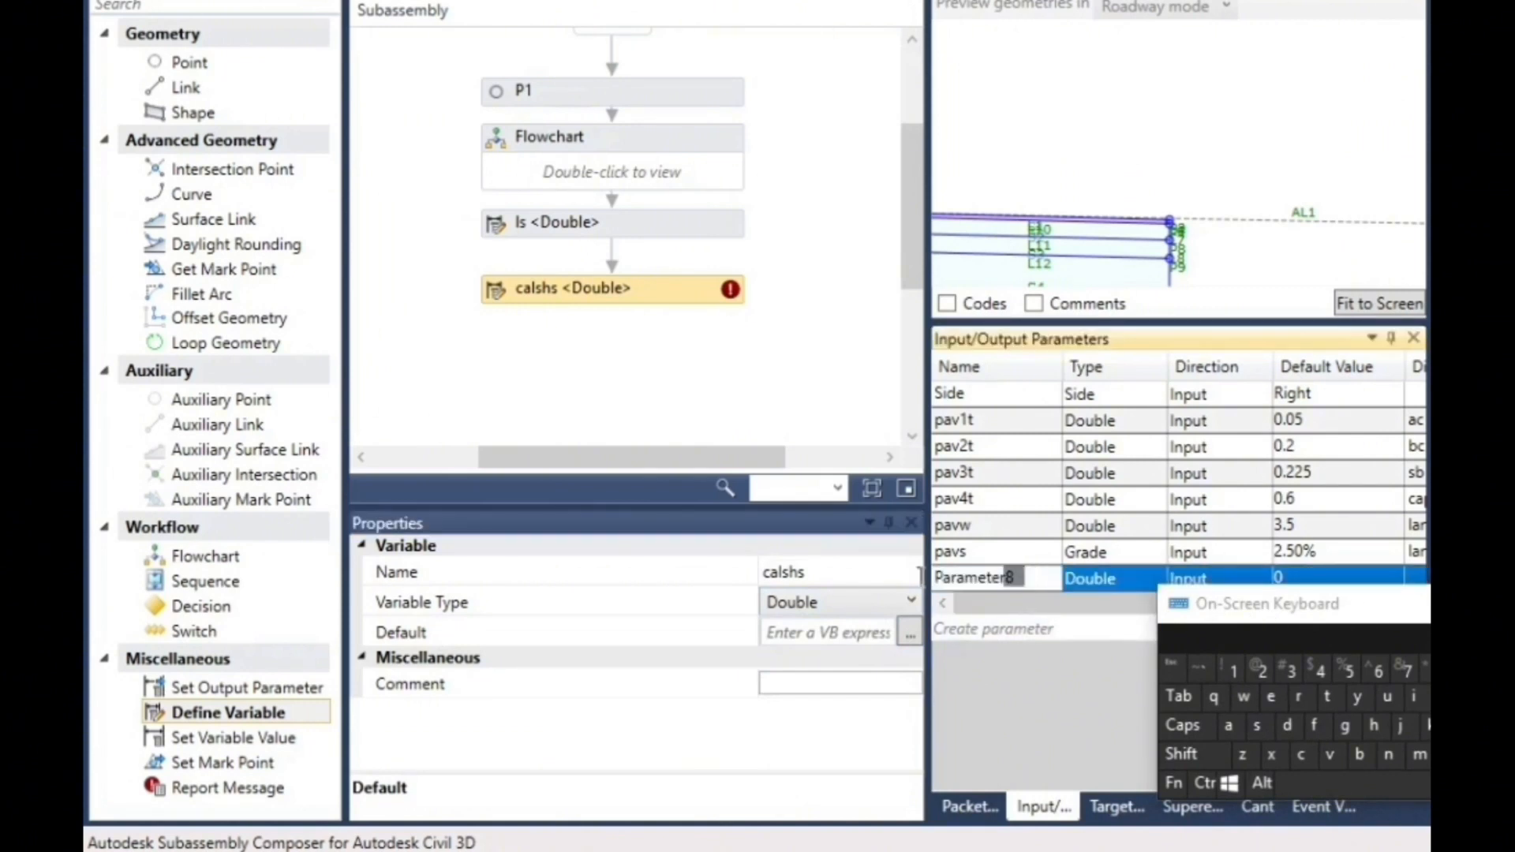
left_click_drag(1364, 614, 1237, 253)
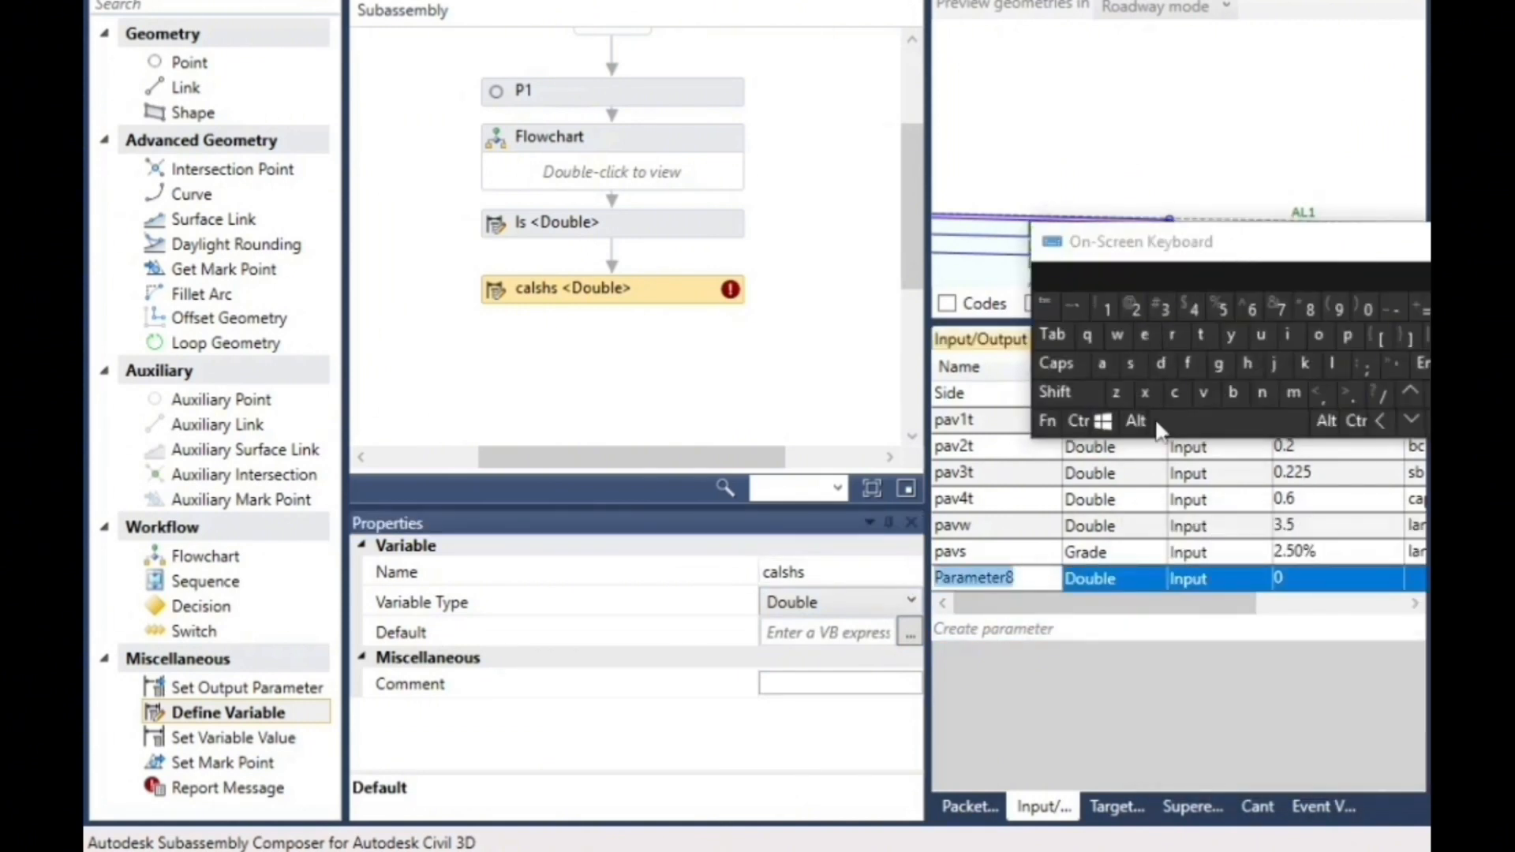
left_click(1021, 578)
left_click(1131, 363)
left_click(1246, 364)
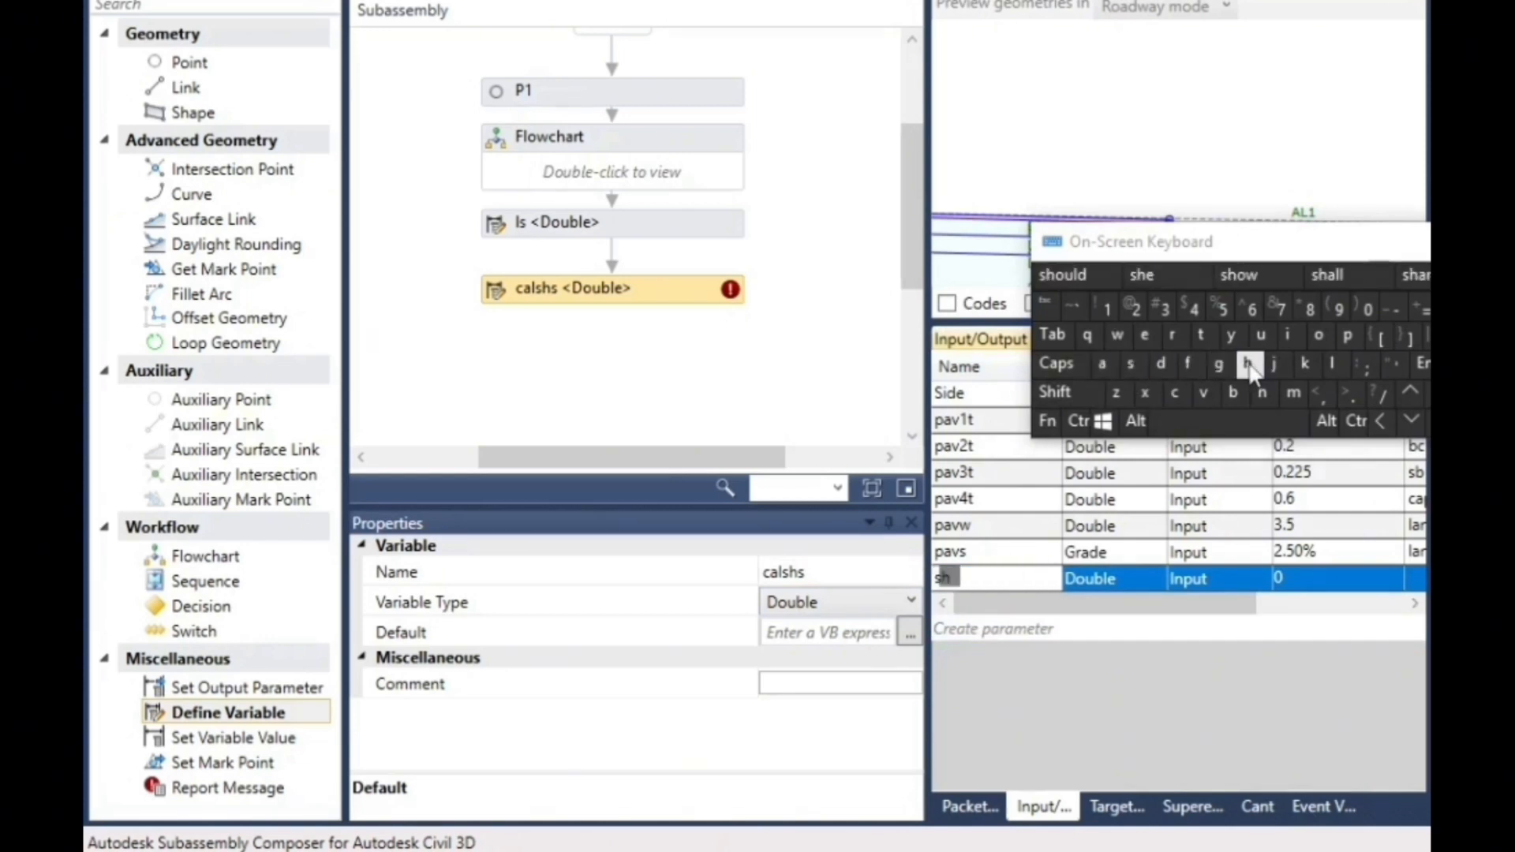
left_click(1131, 363)
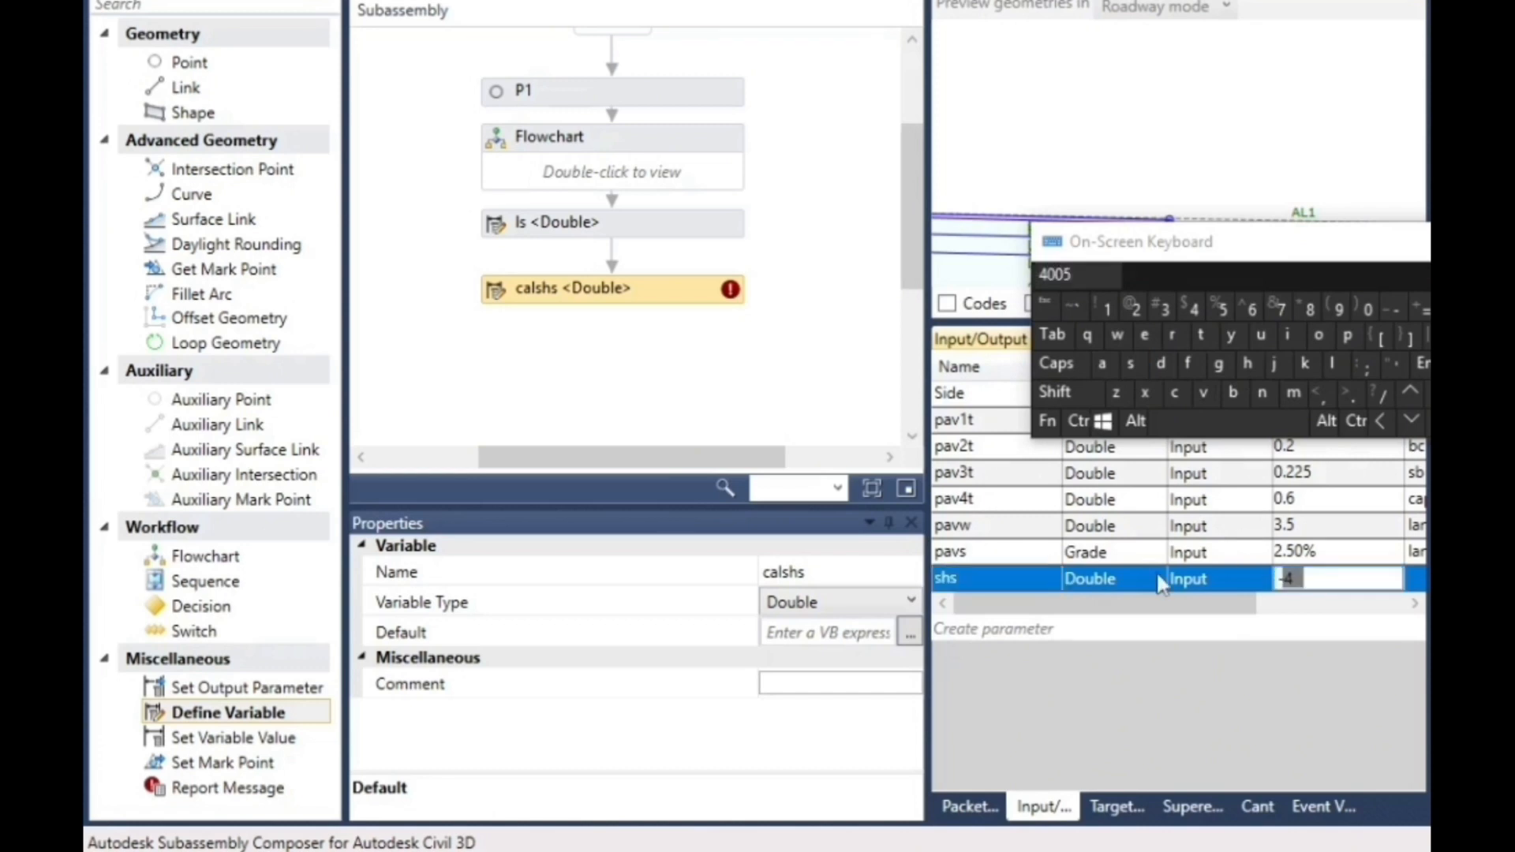
- Change the type of the shs input parameter to Grade
left_click(1111, 579)
left_click(1126, 585)
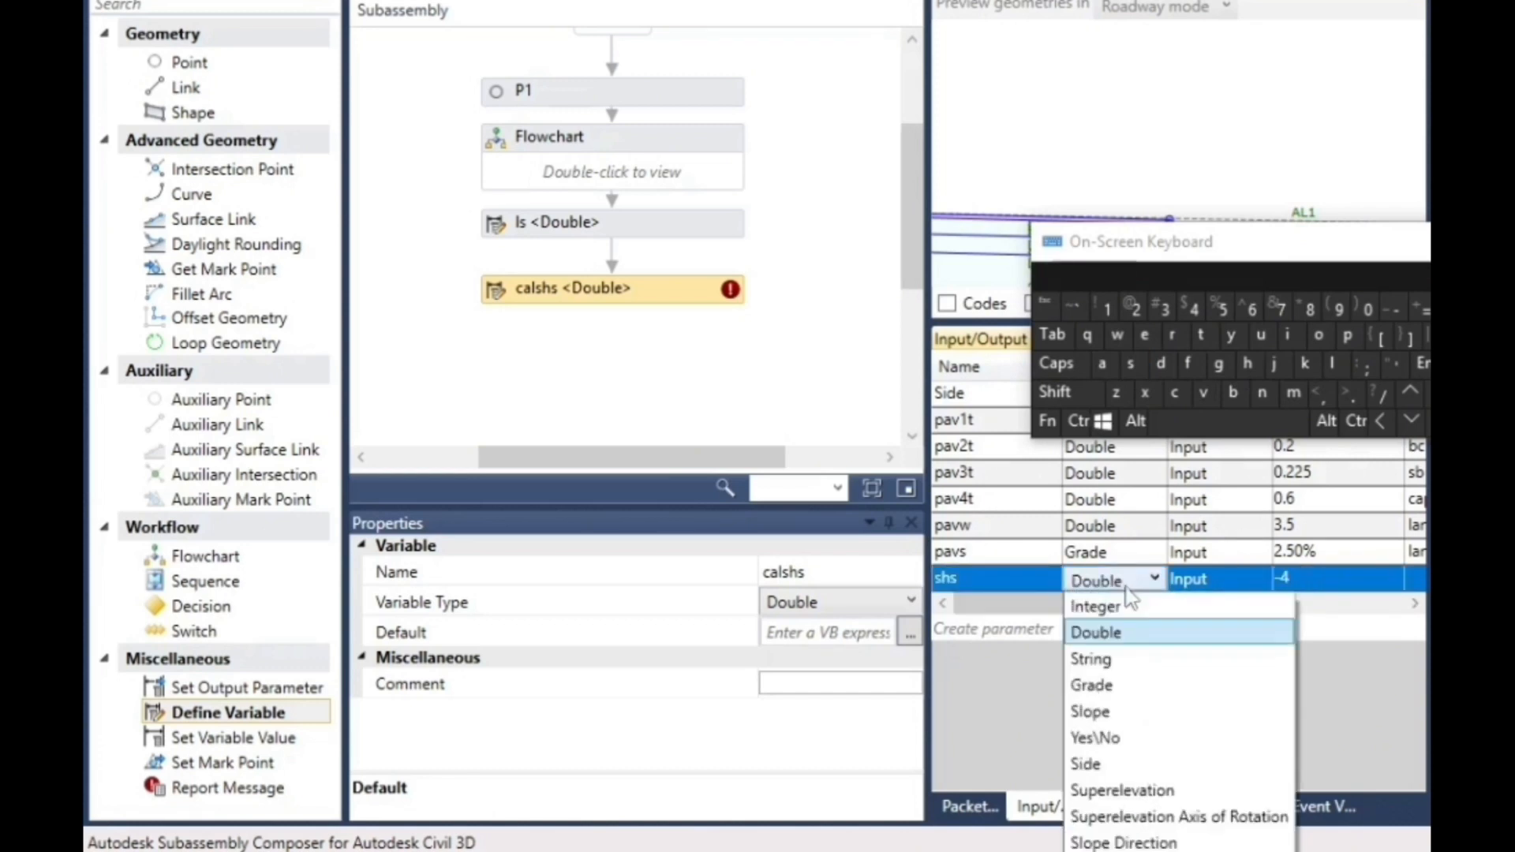
left_click(1115, 686)
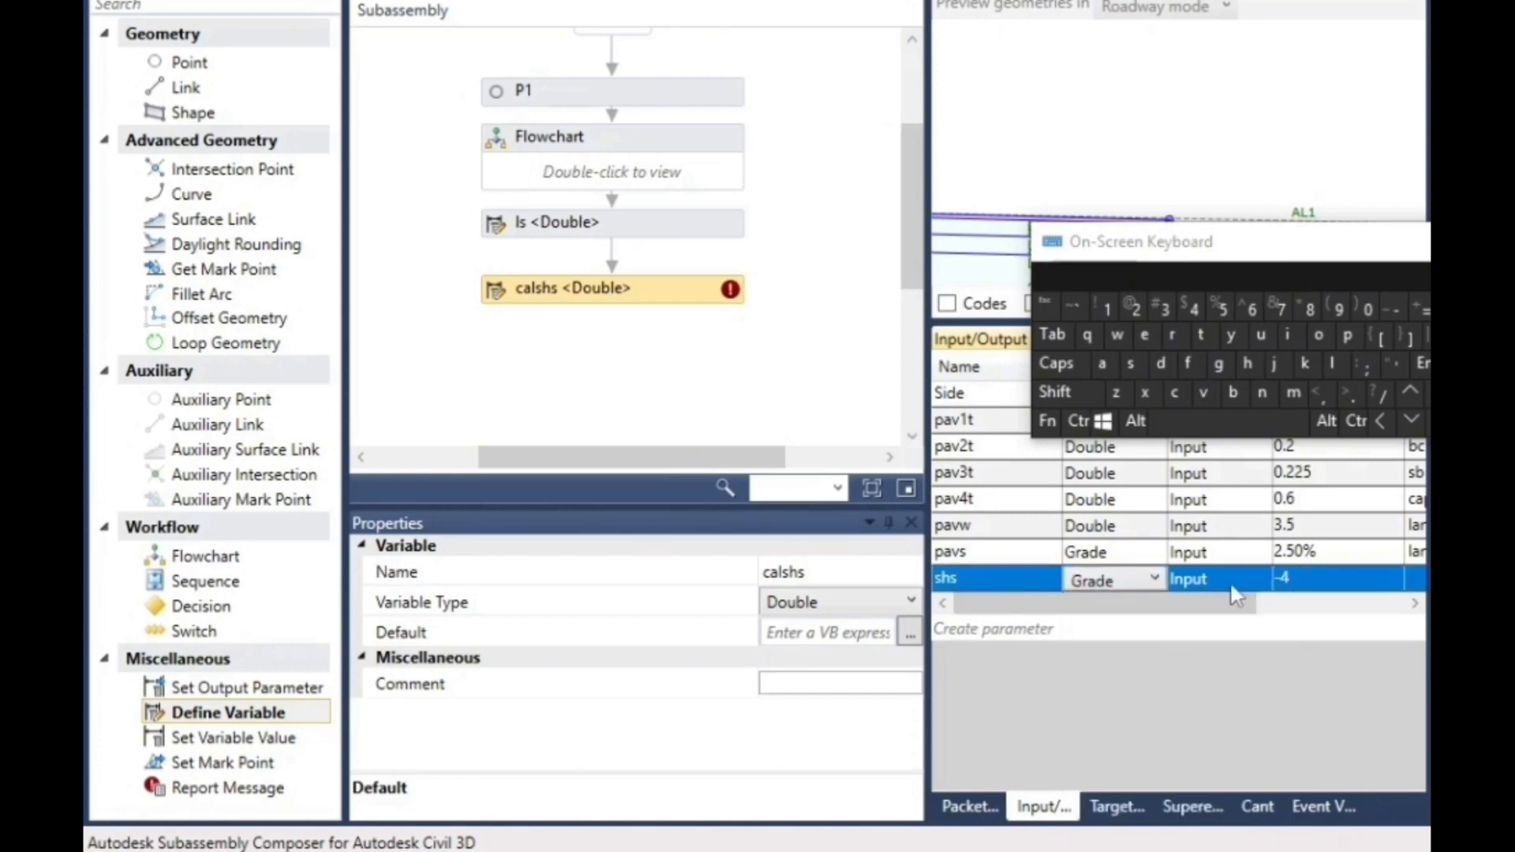
double_click(1286, 554)
left_click_drag(1275, 268, 1201, 166)
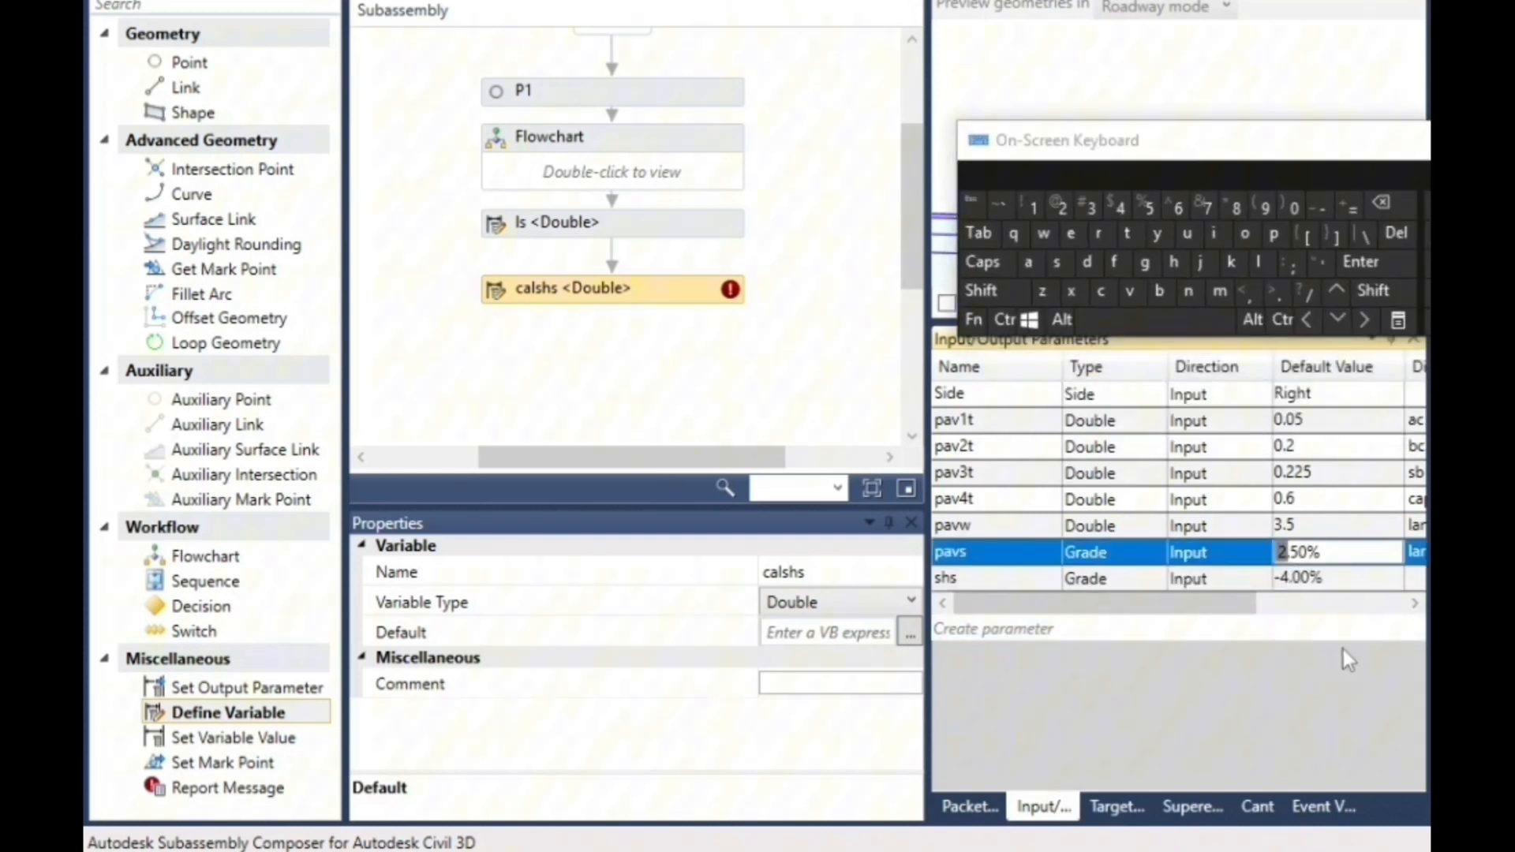
- Set the display name of the shs parameter to shoulder slope
left_click(1416, 605)
left_click(1415, 604)
left_click(1416, 604)
left_click(1416, 604)
left_click(1415, 604)
left_click(1415, 605)
left_click(1416, 605)
left_click(1416, 604)
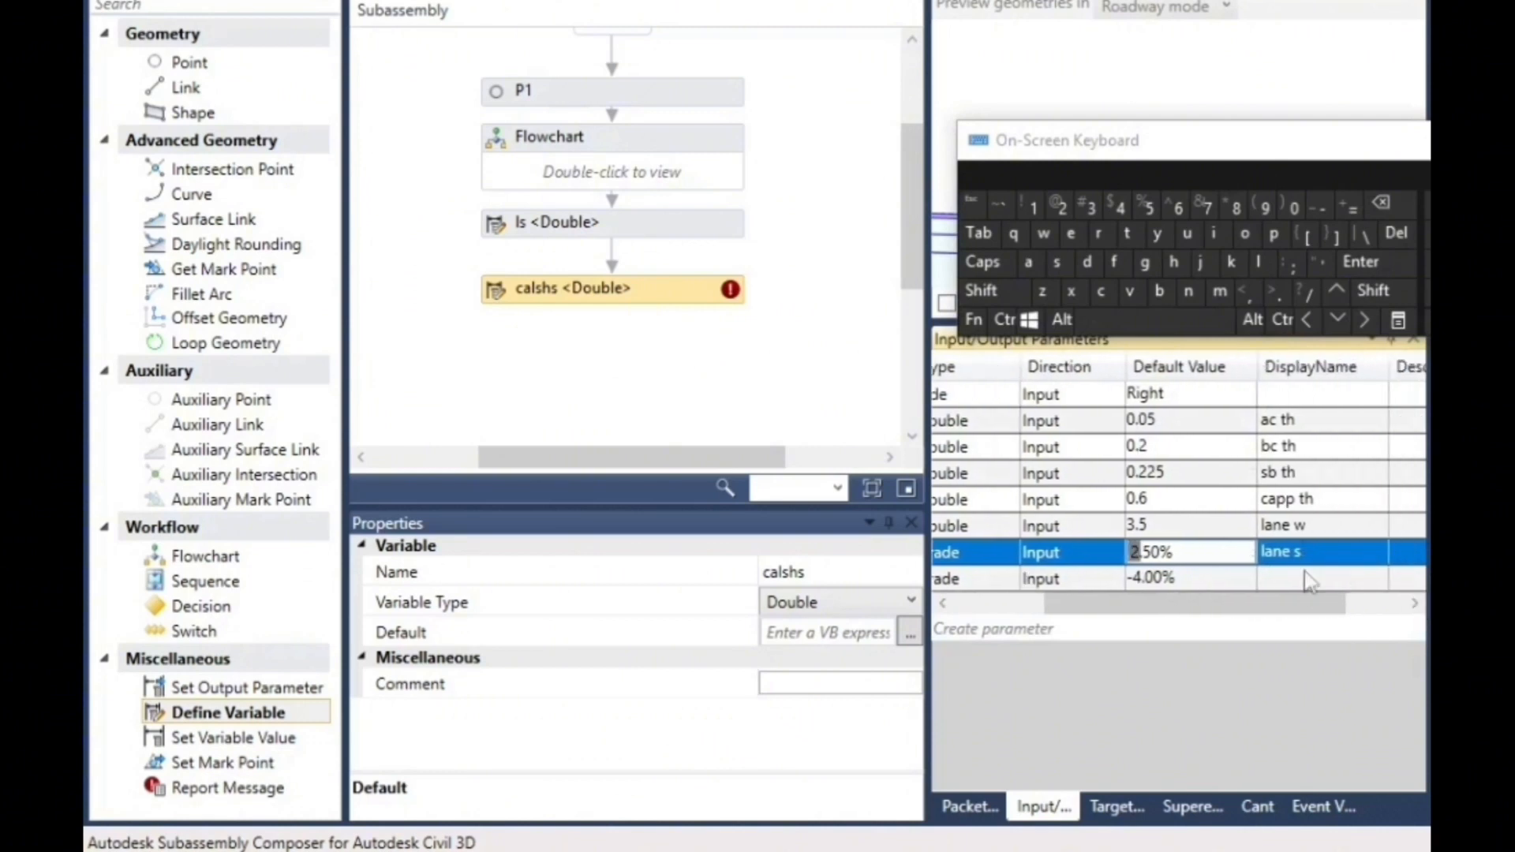
left_click(1298, 578)
left_click(1284, 576)
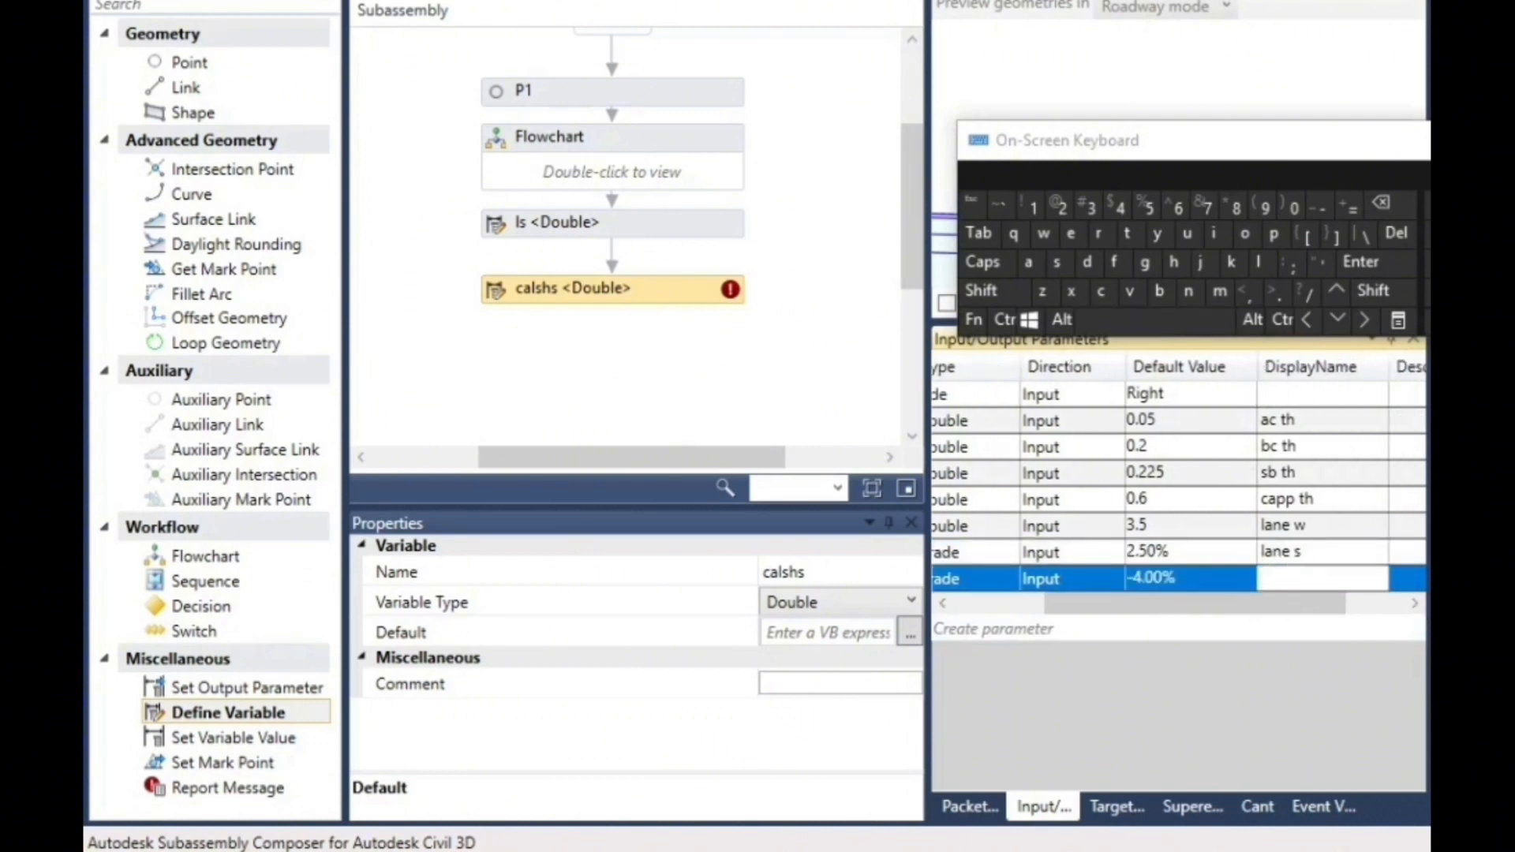
left_click(1056, 262)
left_click(1174, 262)
left_click(1244, 235)
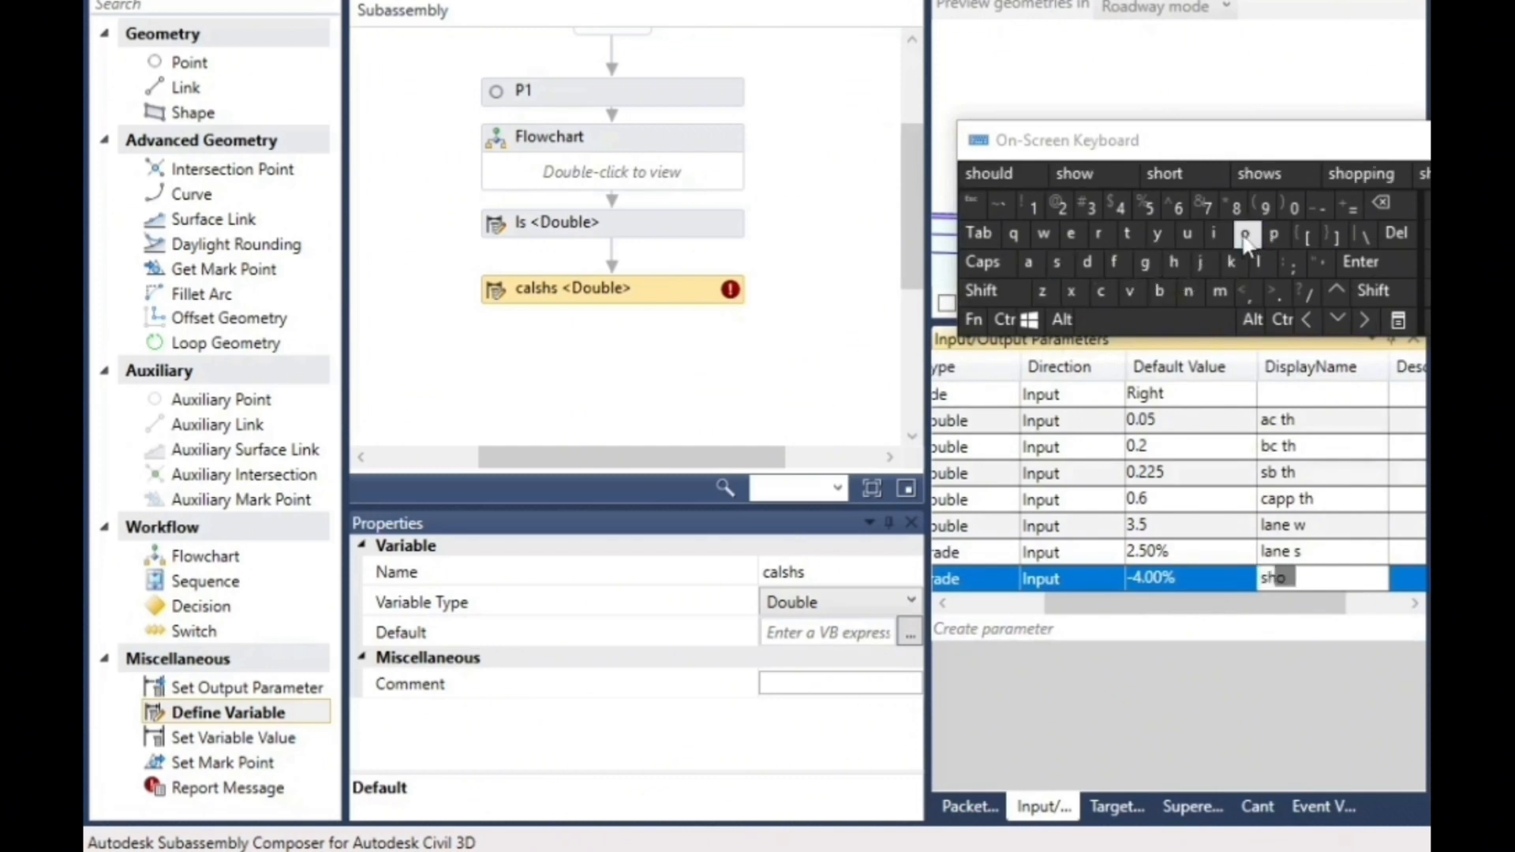
left_click(1187, 234)
left_click(1260, 263)
left_click(1087, 263)
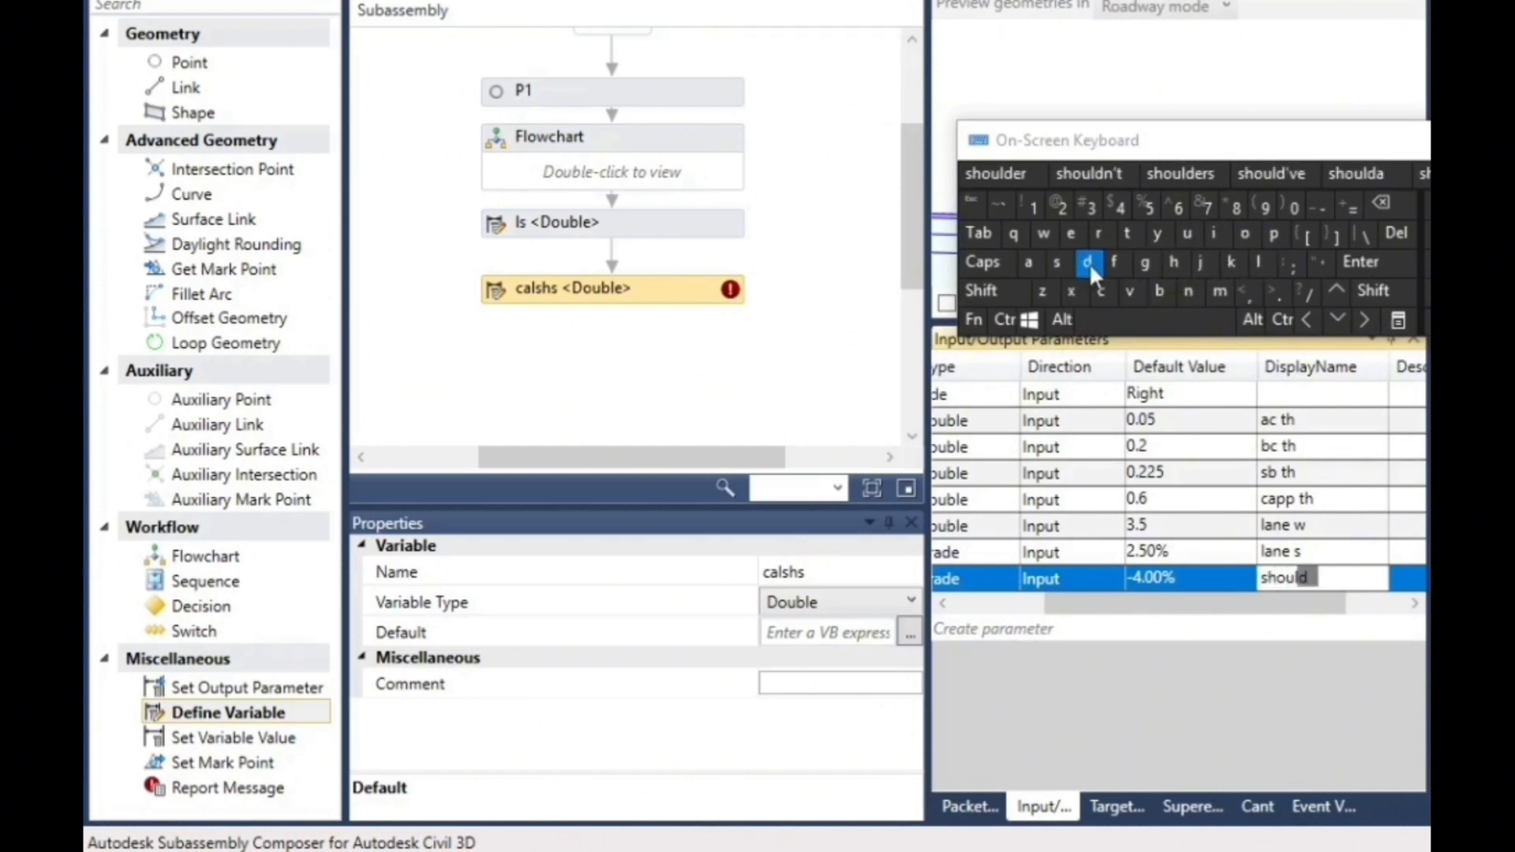
left_click(1071, 234)
left_click(1098, 234)
left_click(1156, 320)
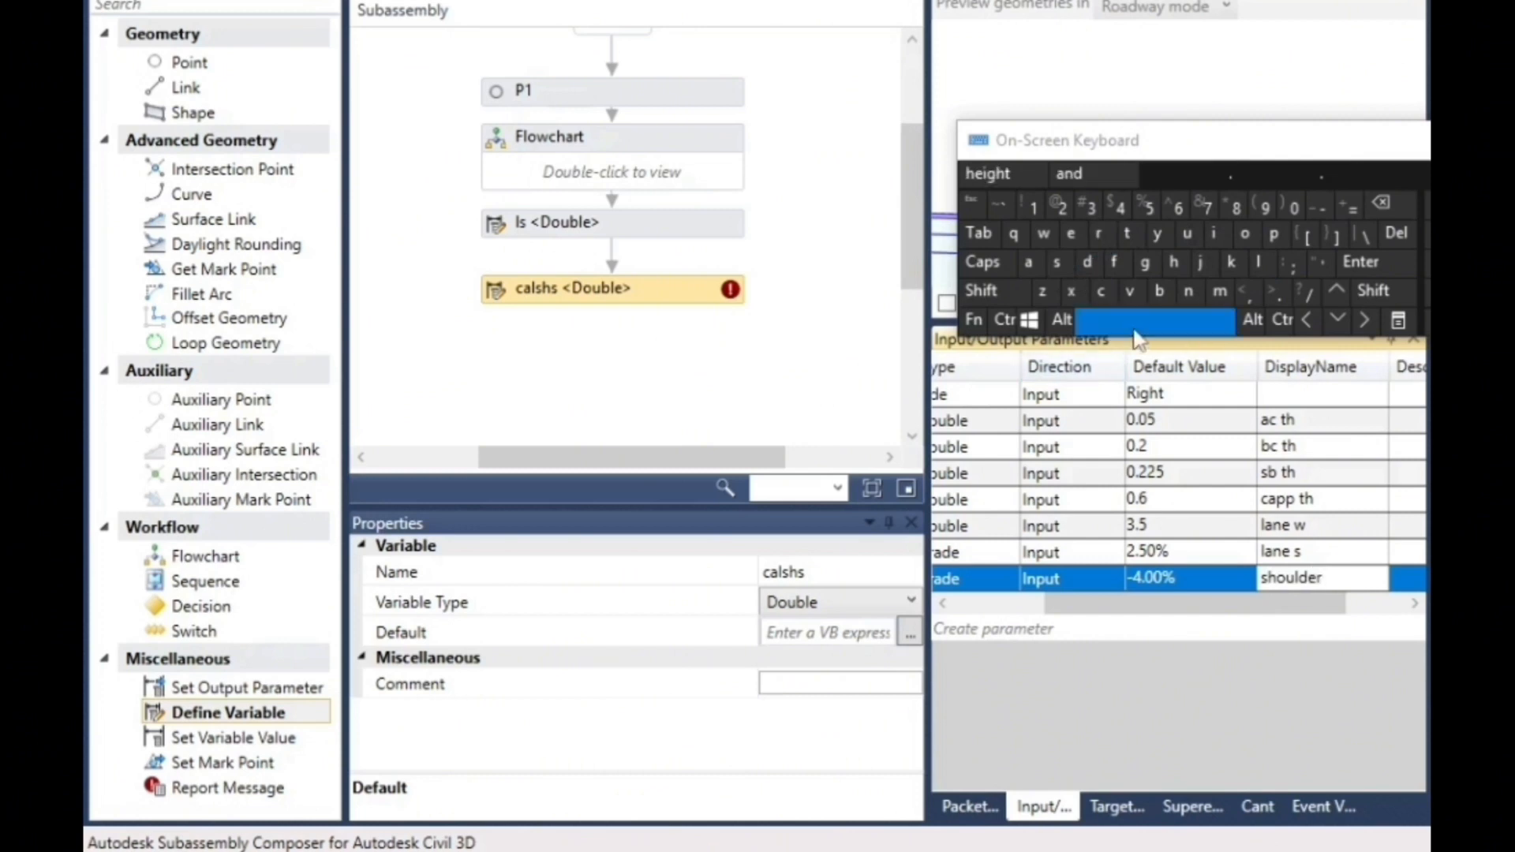
left_click(1057, 262)
left_click(1260, 262)
left_click(1244, 235)
left_click(1273, 234)
left_click(1071, 234)
left_click(609, 388)
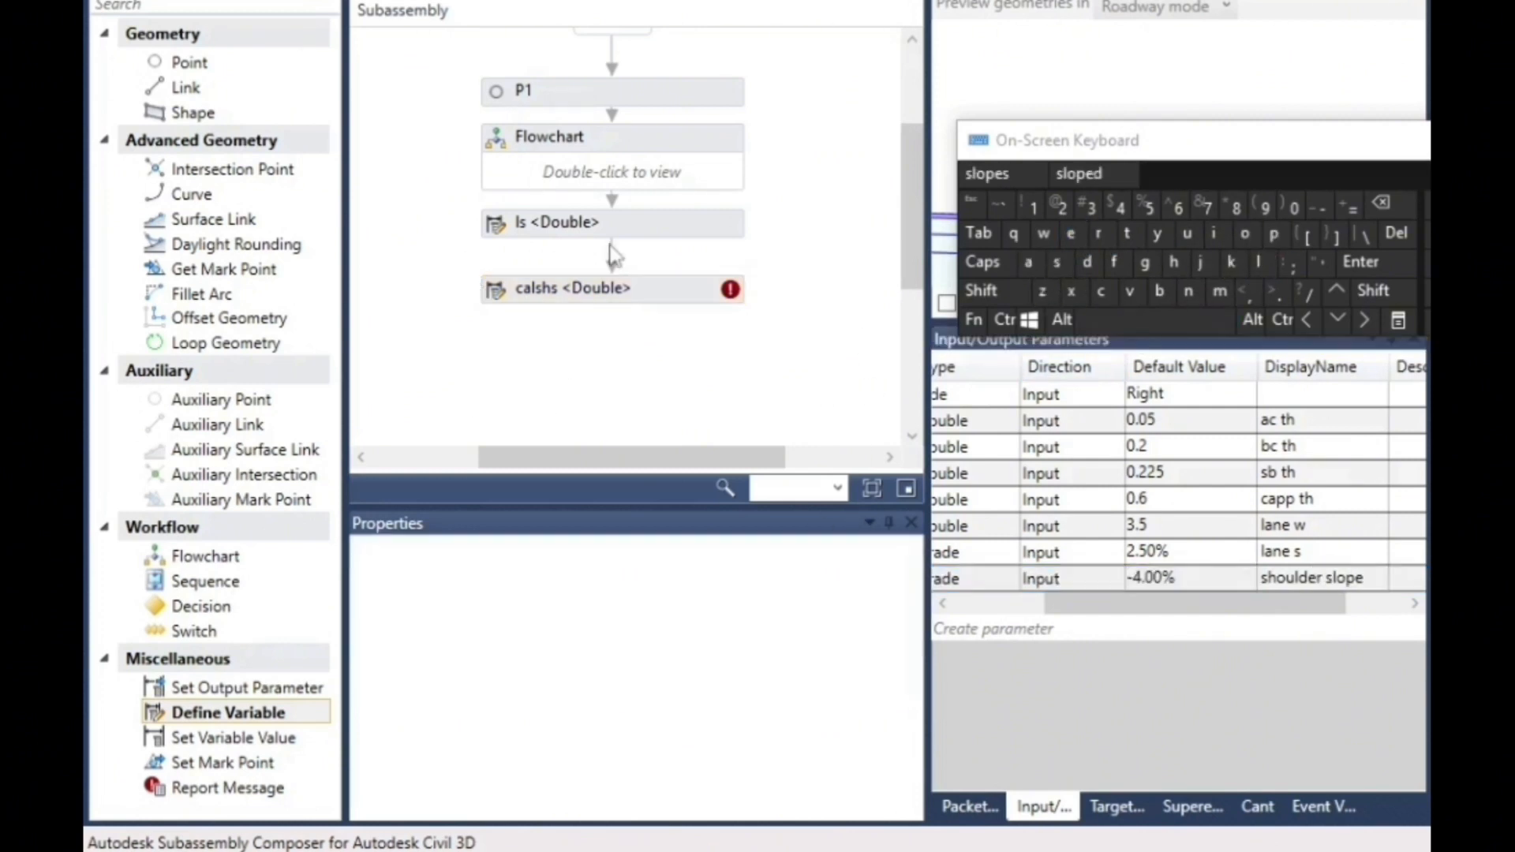
- Set the default value of variable calshs to the expression shs
left_click(621, 298)
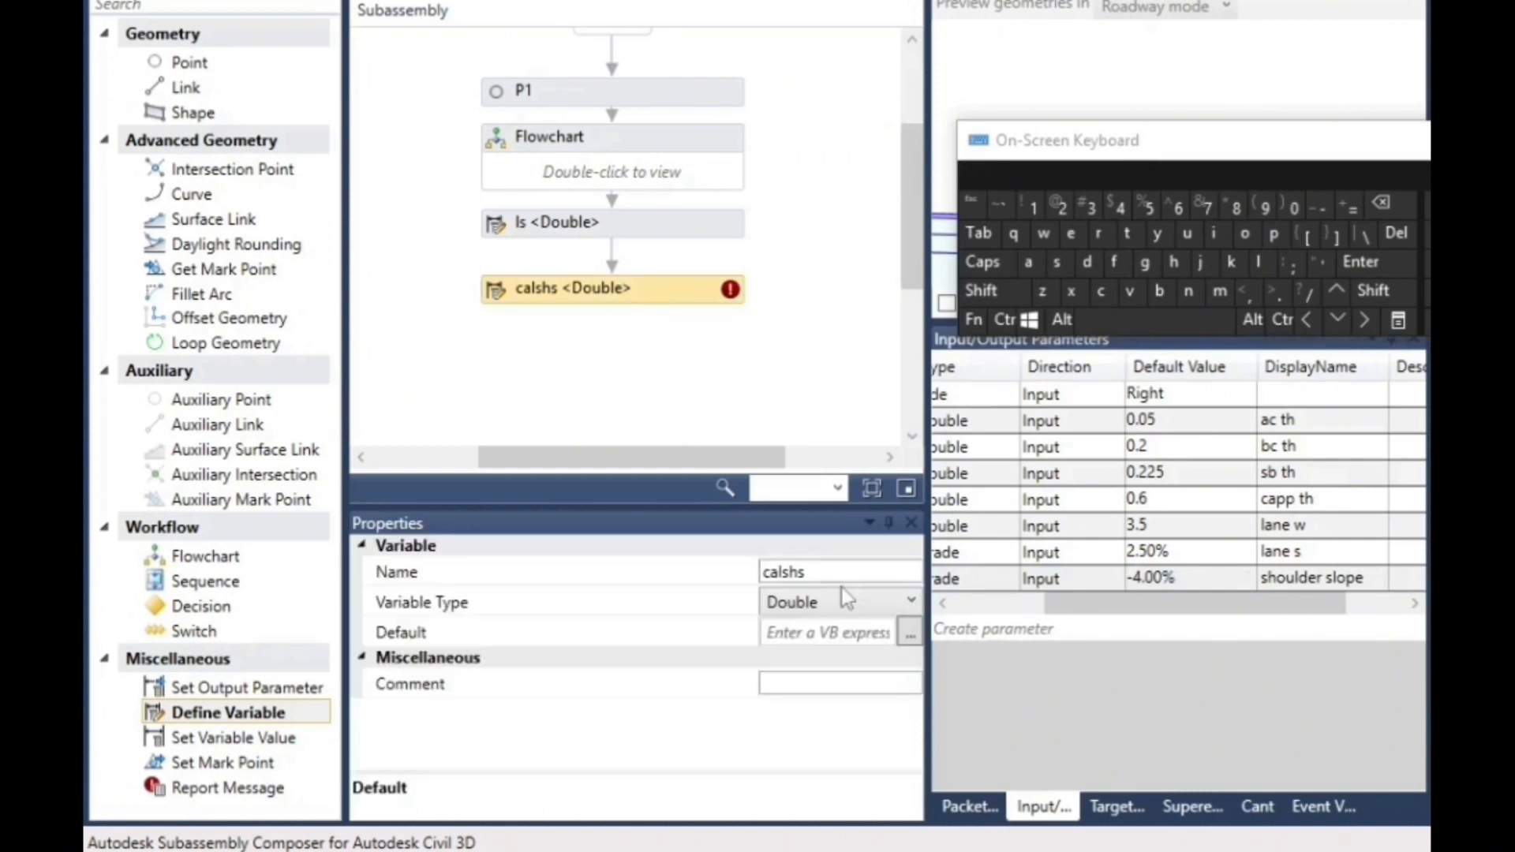
left_click_drag(1412, 140, 1401, 542)
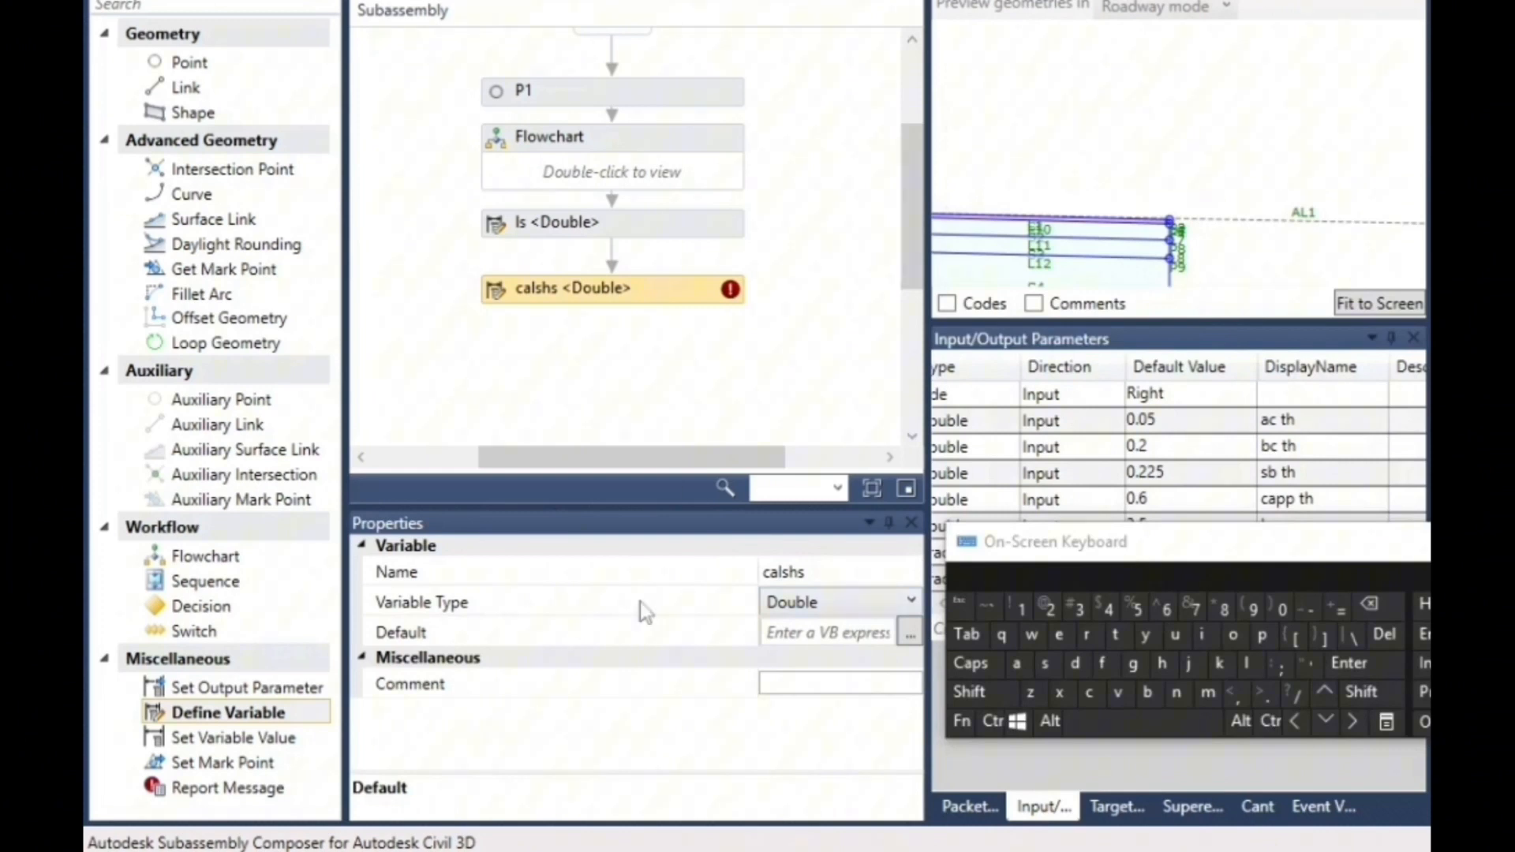
left_click(834, 633)
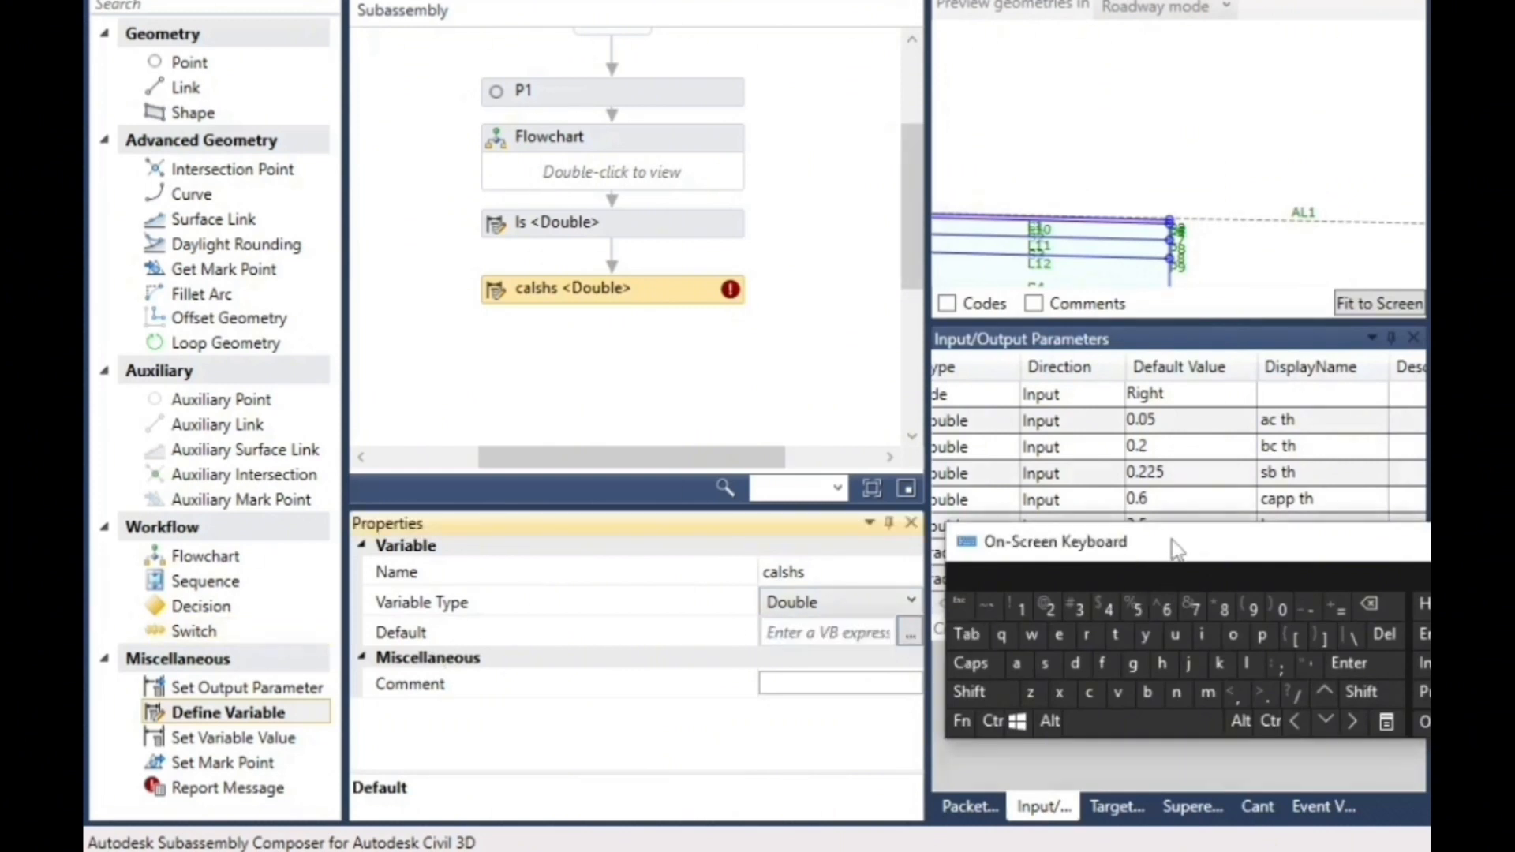
left_click_drag(1169, 539, 1205, 705)
left_click(837, 633)
left_click(1082, 829)
left_click(1199, 828)
left_click(1082, 829)
left_click(1077, 621)
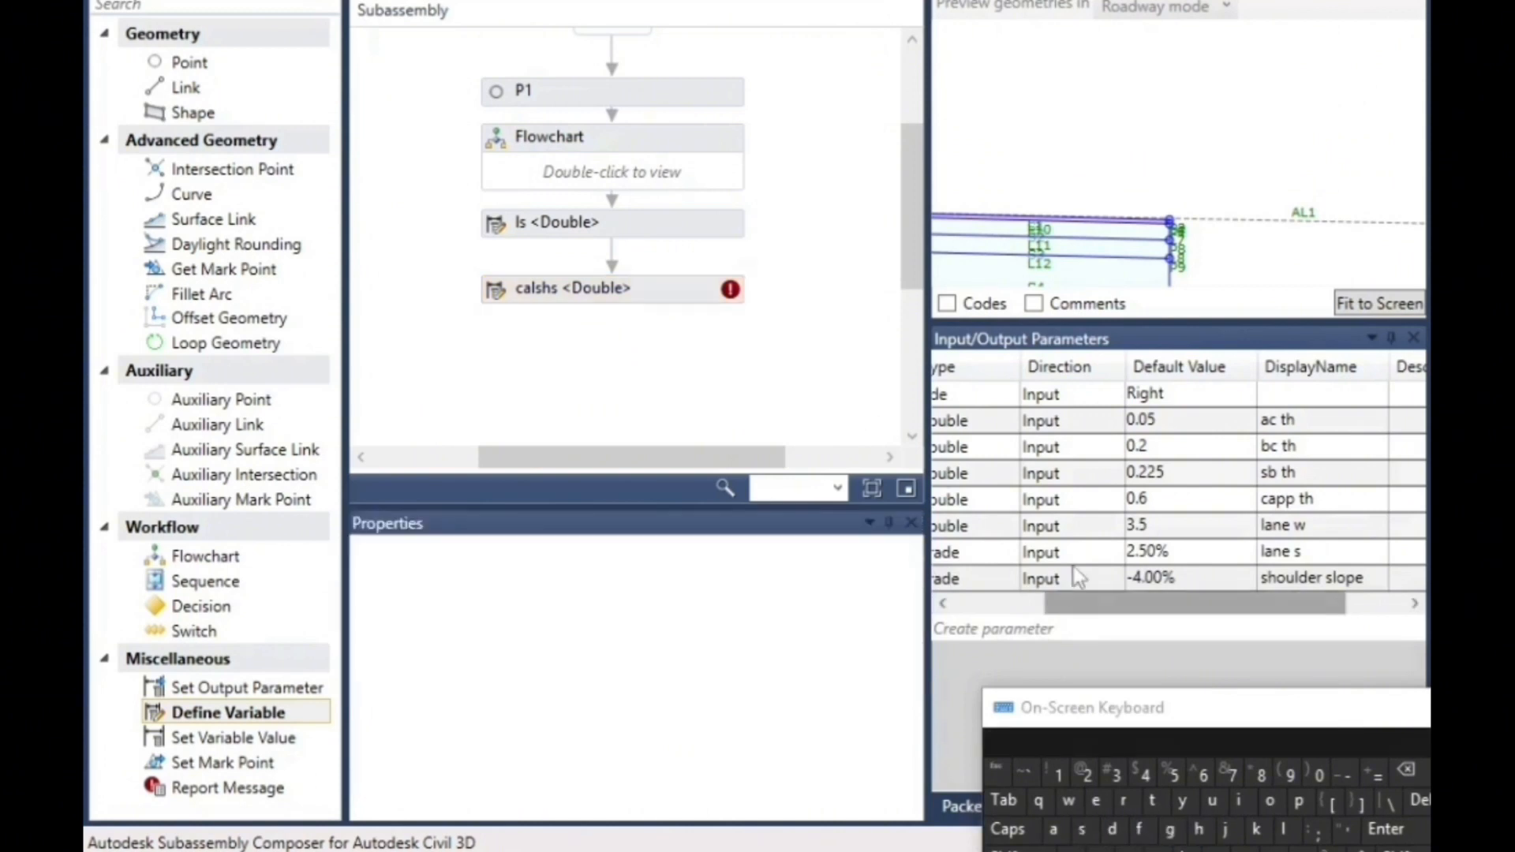
left_click_drag(1142, 606, 1136, 606)
left_click_drag(1136, 606, 1037, 606)
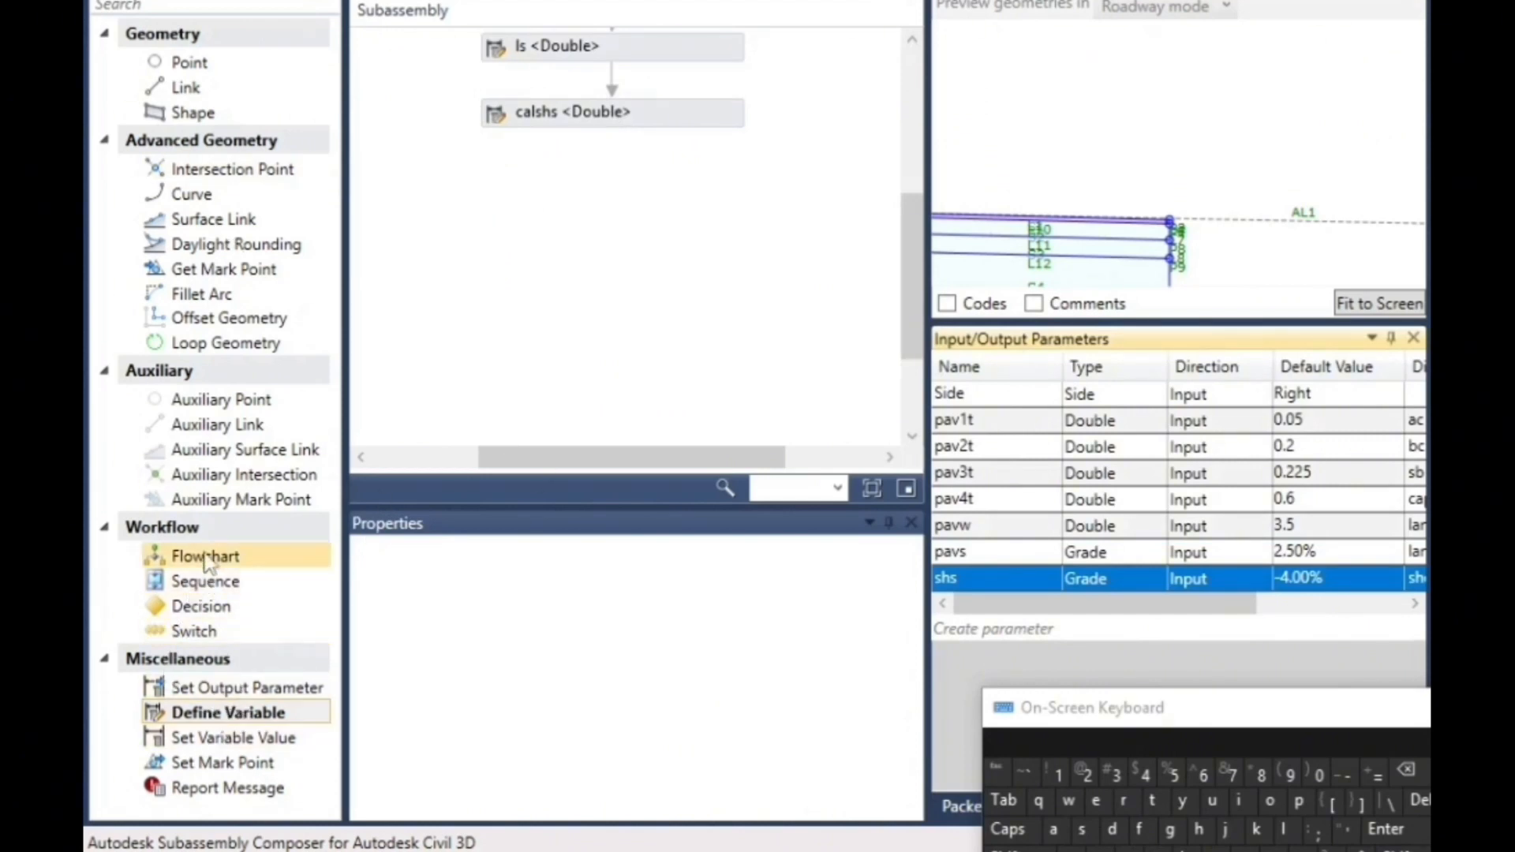
- Add a flowchart below the calshs variable, open it and place a Decision element below Start
left_click_drag(209, 558, 727, 175)
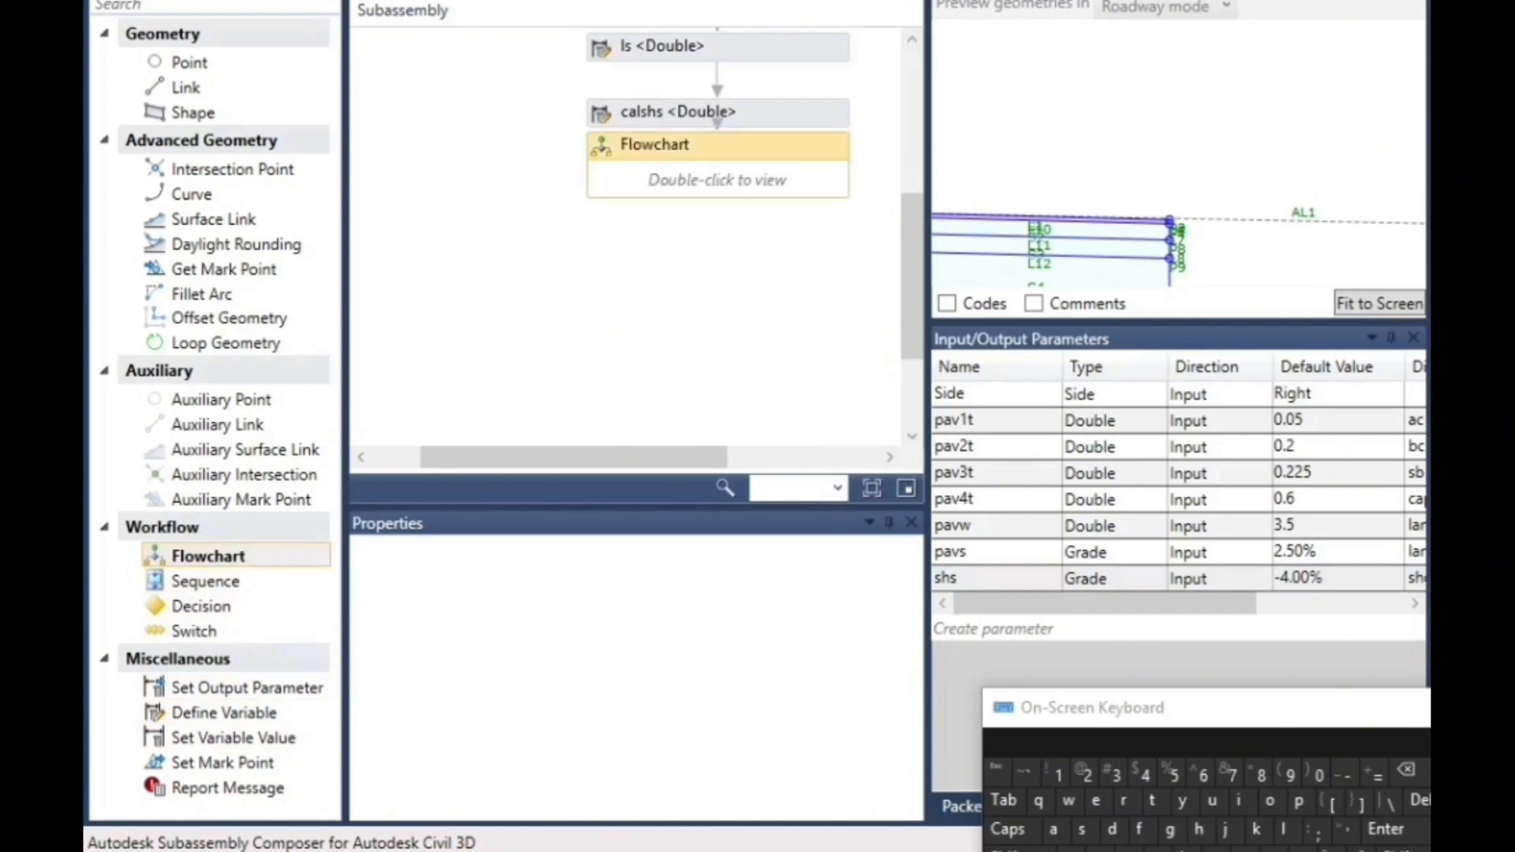
left_click(663, 199)
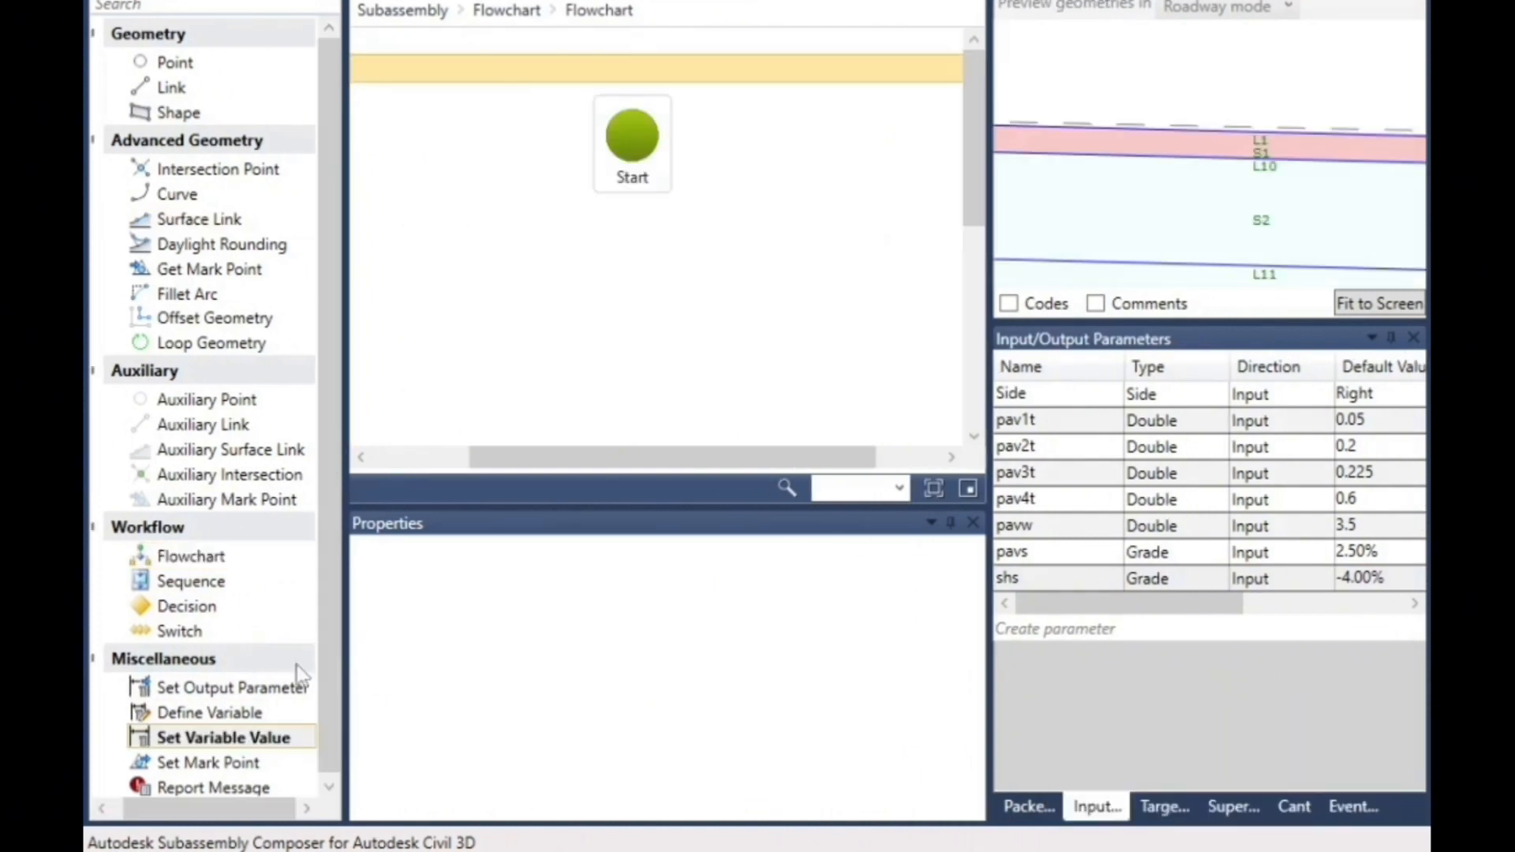
left_click(214, 609)
left_click_drag(212, 615, 677, 157)
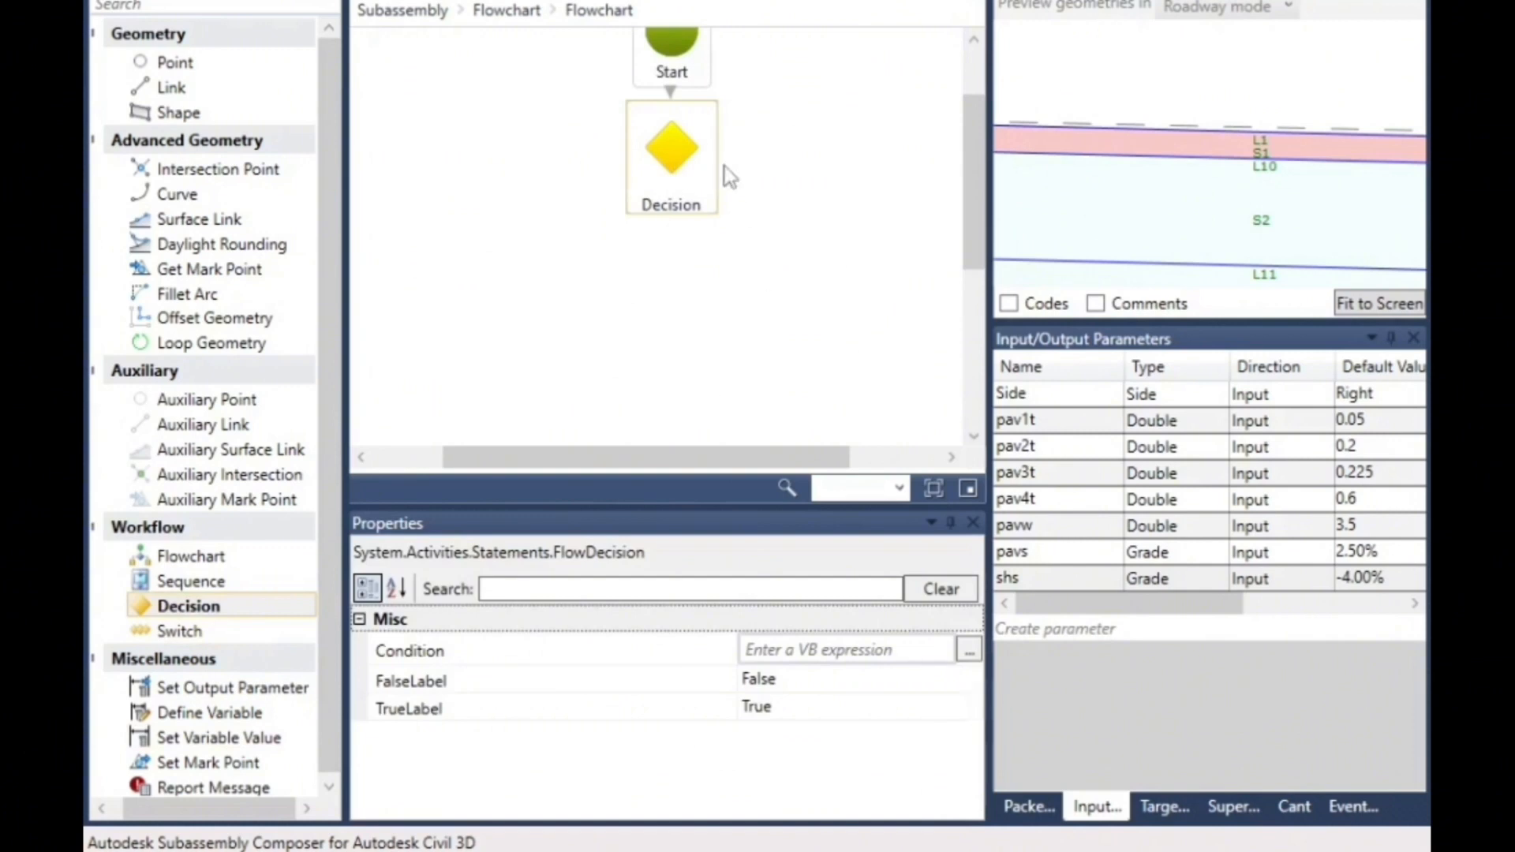
- Set the condition of the Decision element to ls>=0
left_click(783, 652)
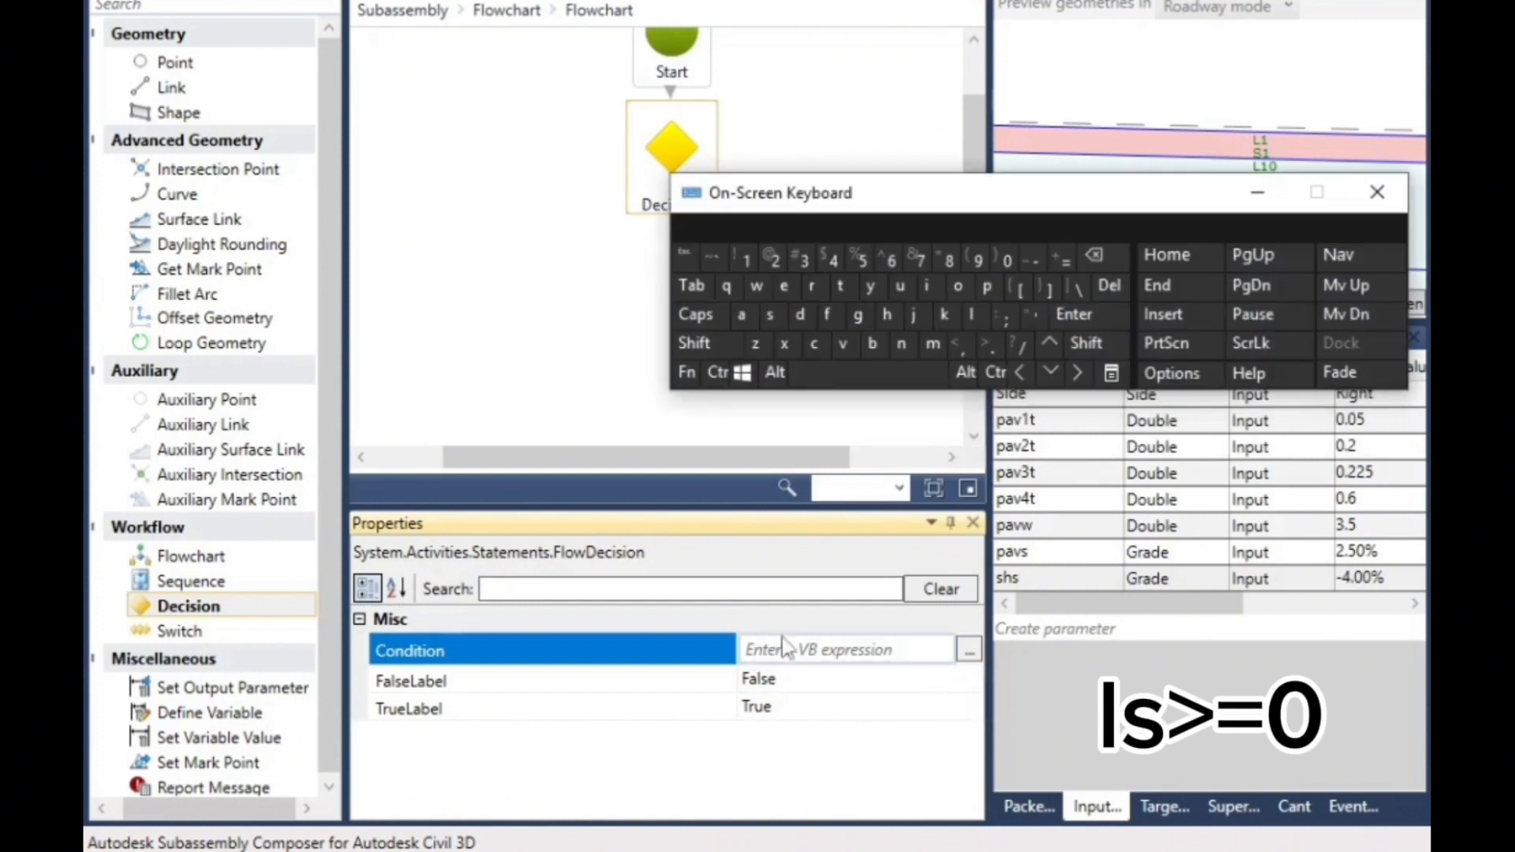
left_click(779, 647)
left_click(971, 315)
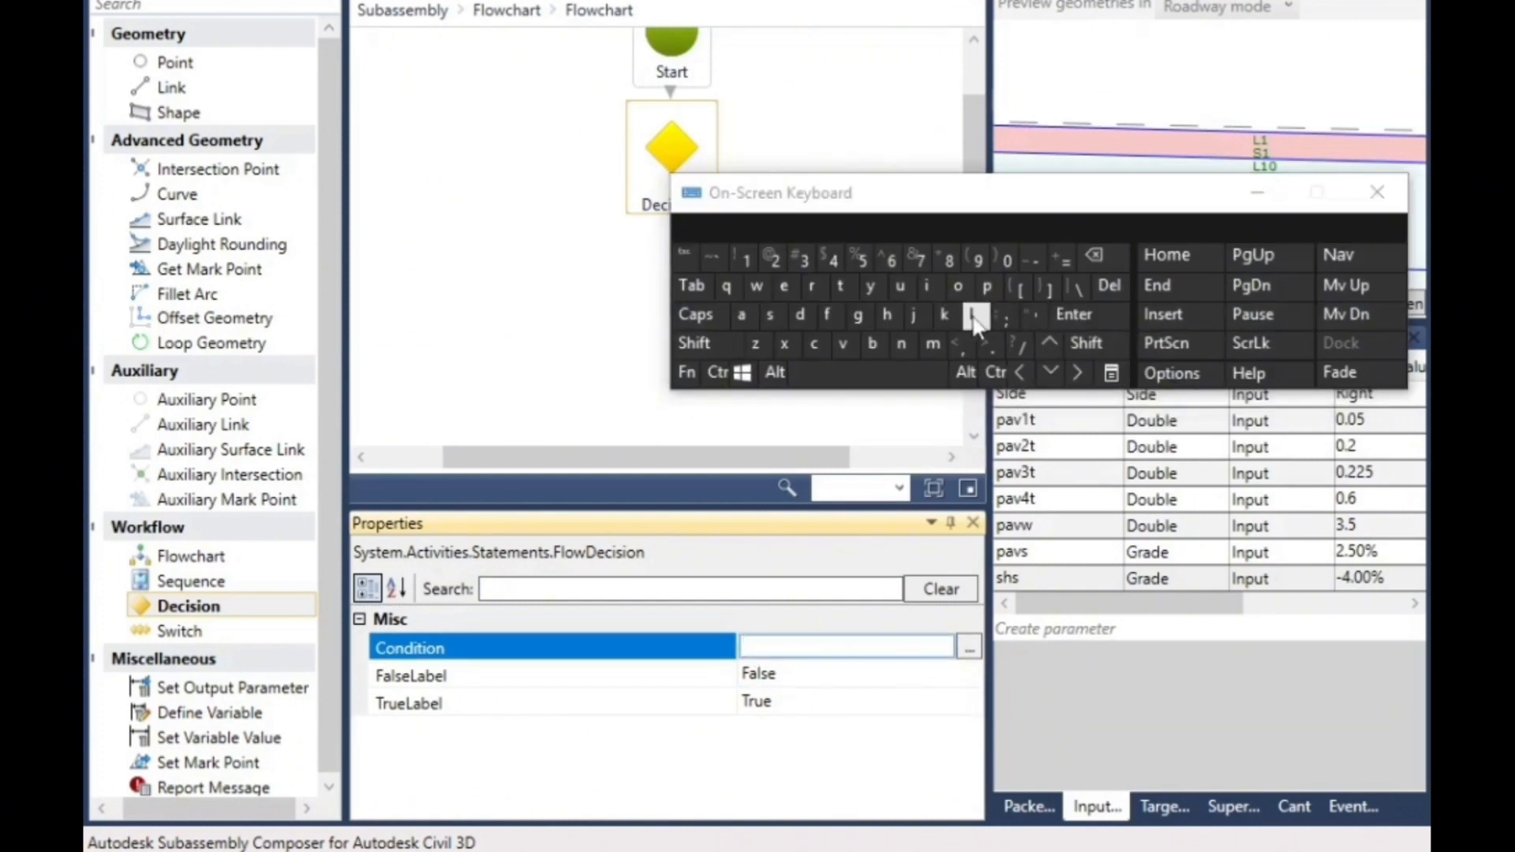
left_click(772, 316)
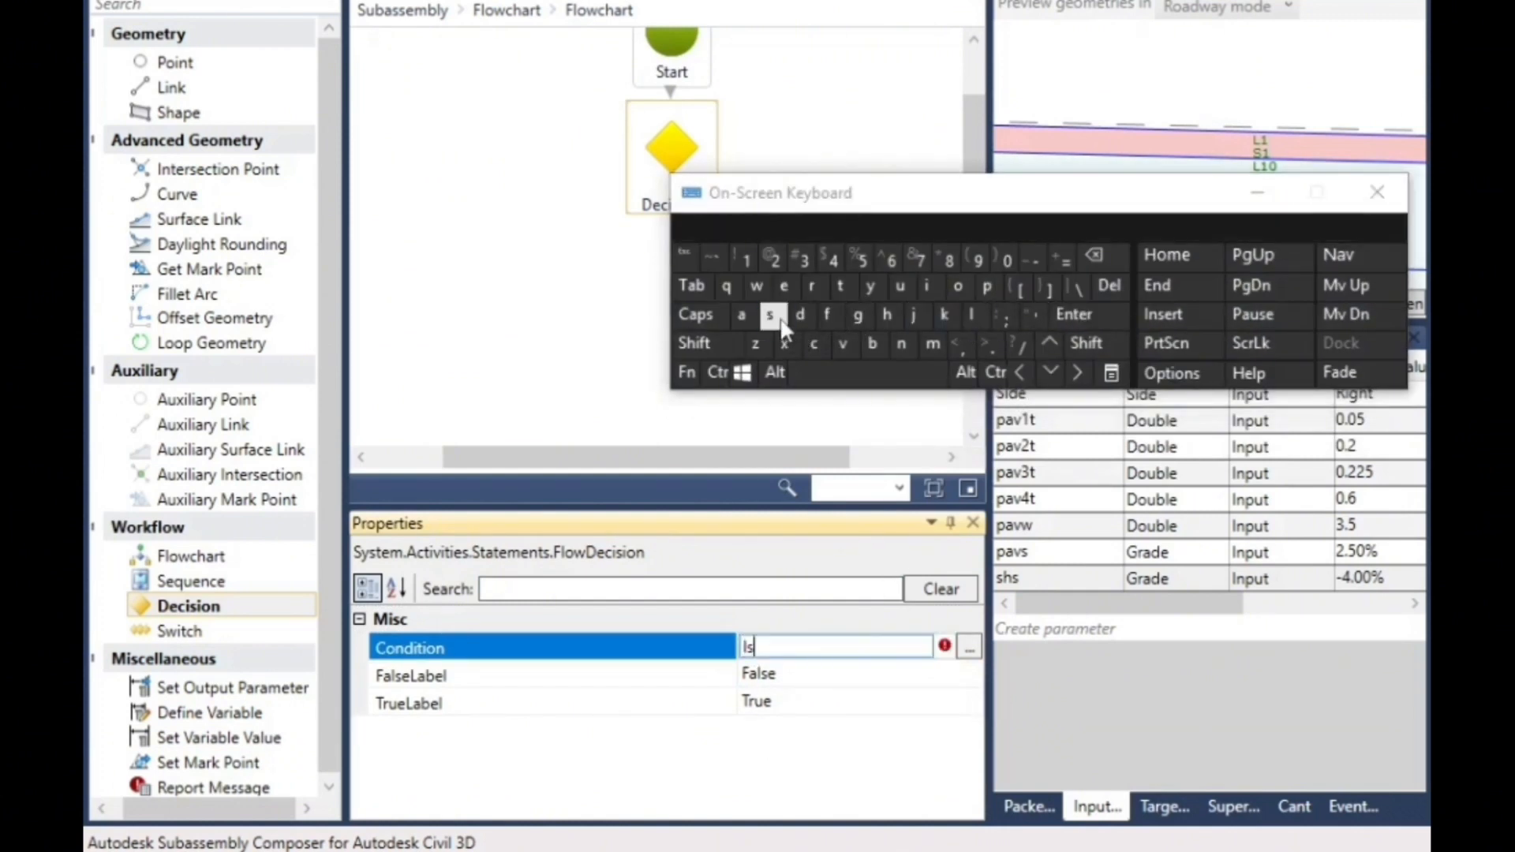
left_click(1085, 342)
left_click(986, 343)
left_click(1062, 260)
left_click(1008, 261)
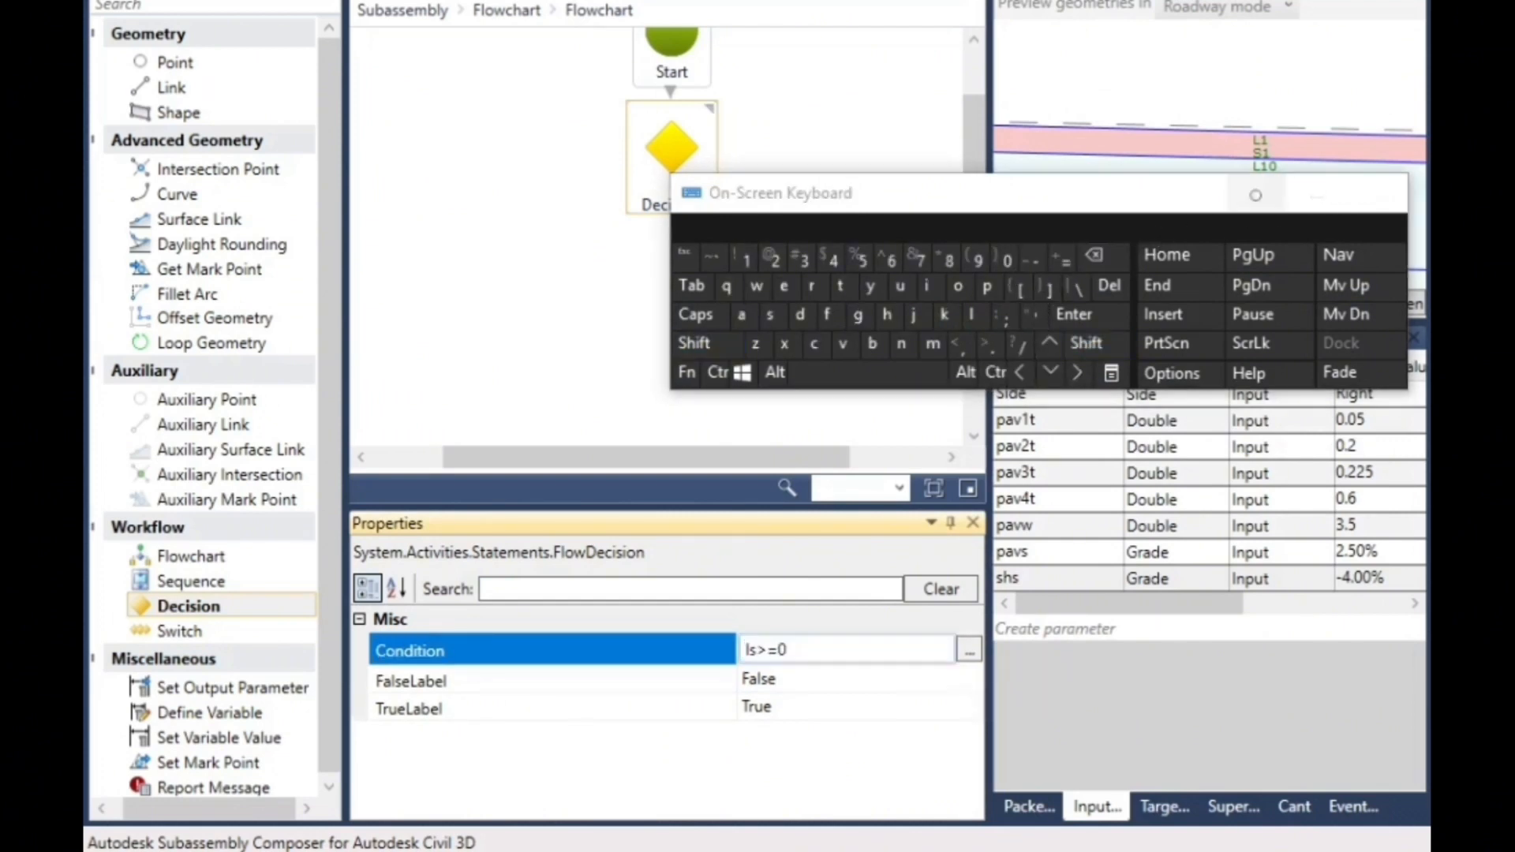
left_click(1257, 193)
left_click(746, 367)
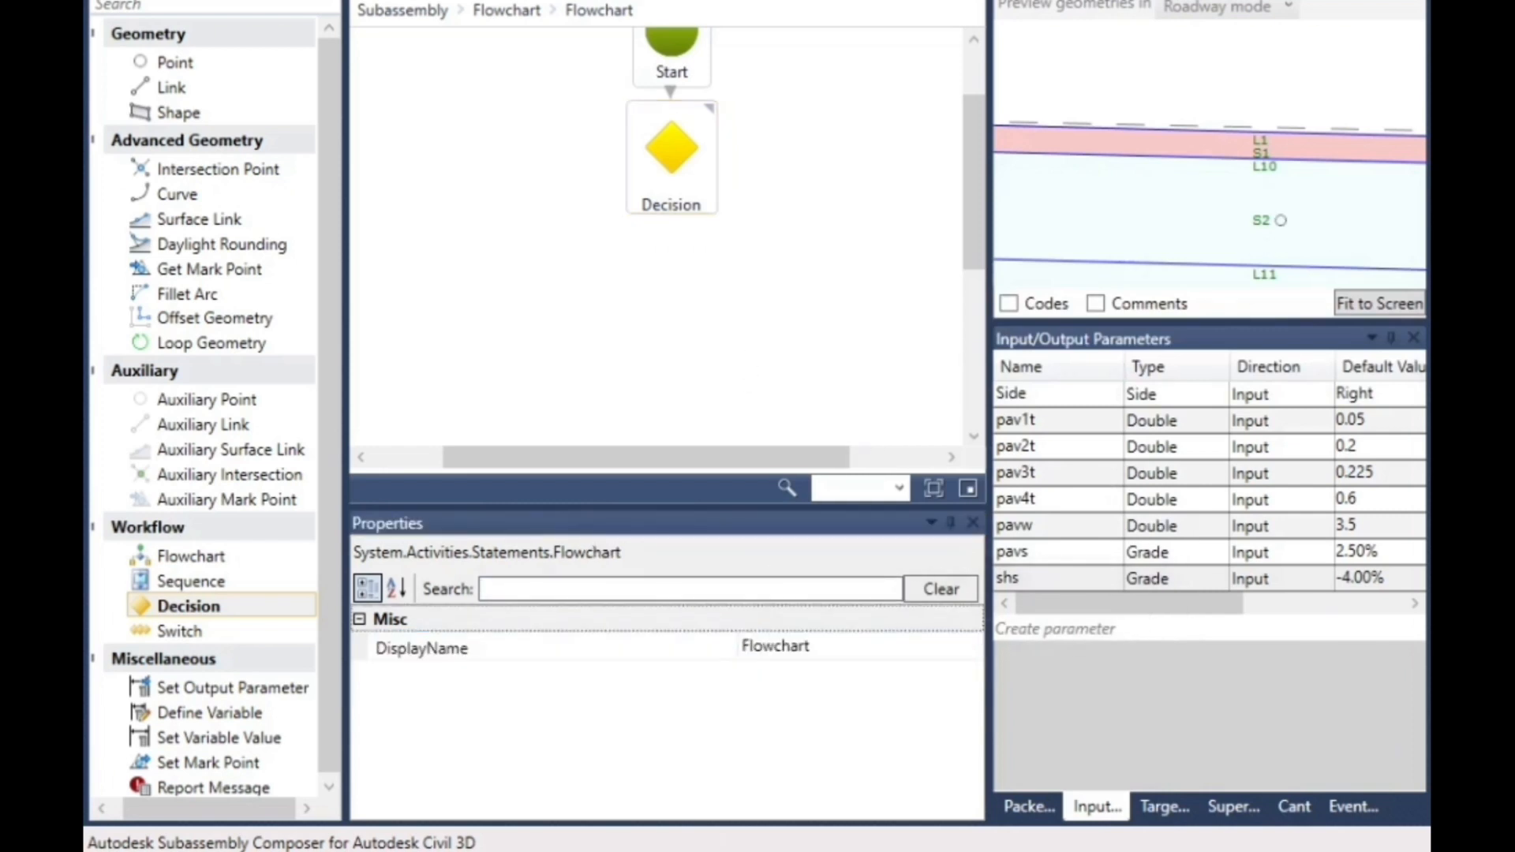
scroll(1097, 249, "down", 7)
scroll(1097, 249, "down", 4)
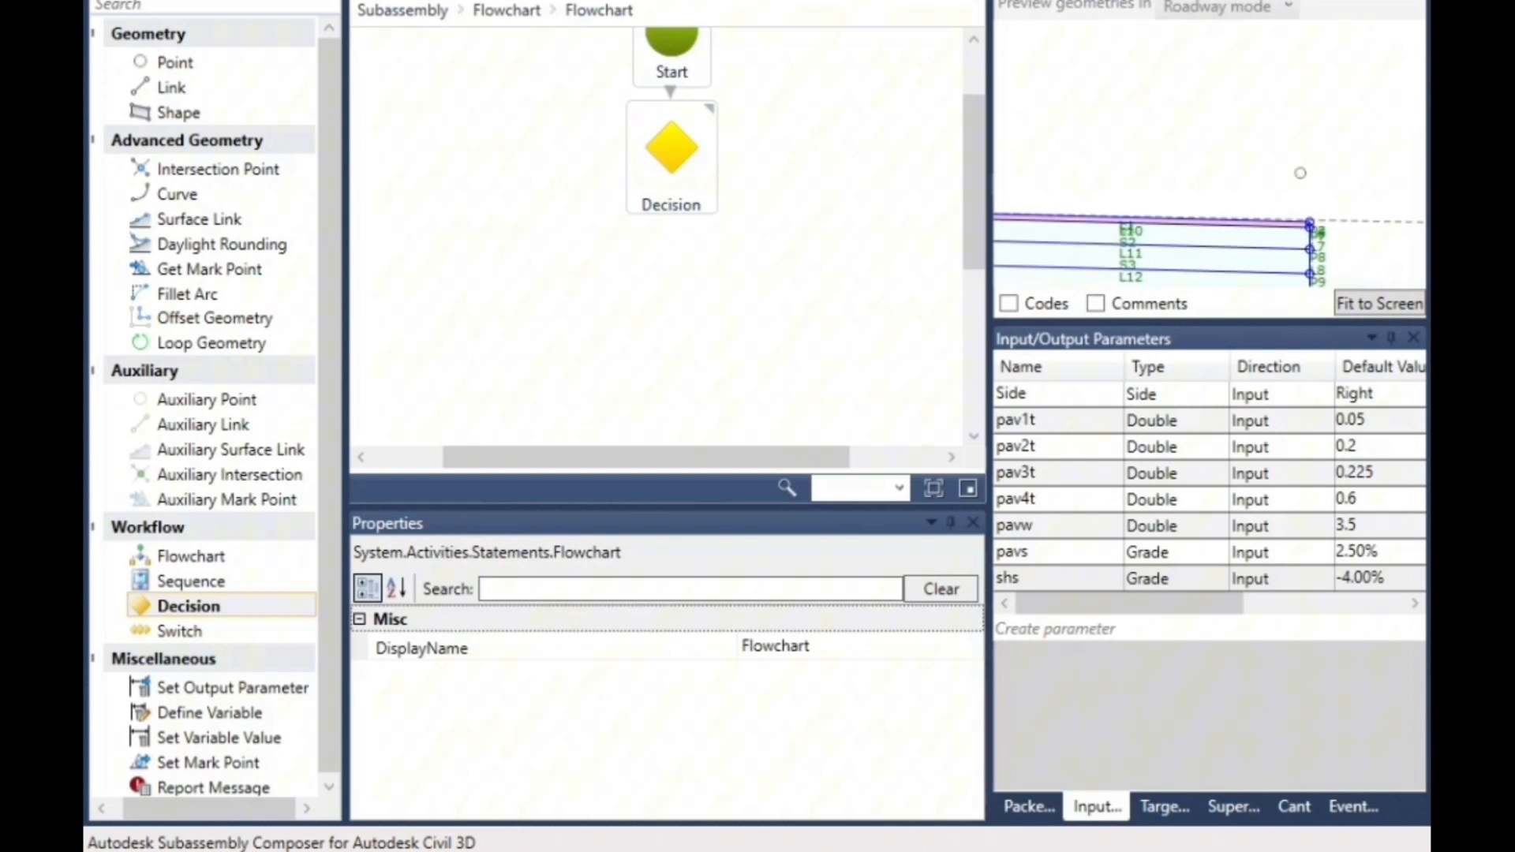
- Place a second Decision element on the True branch of the first Decision and open its condition for editing
scroll(563, 336, "down", 4)
scroll(568, 331, "up", 3)
mouse_move(661, 172)
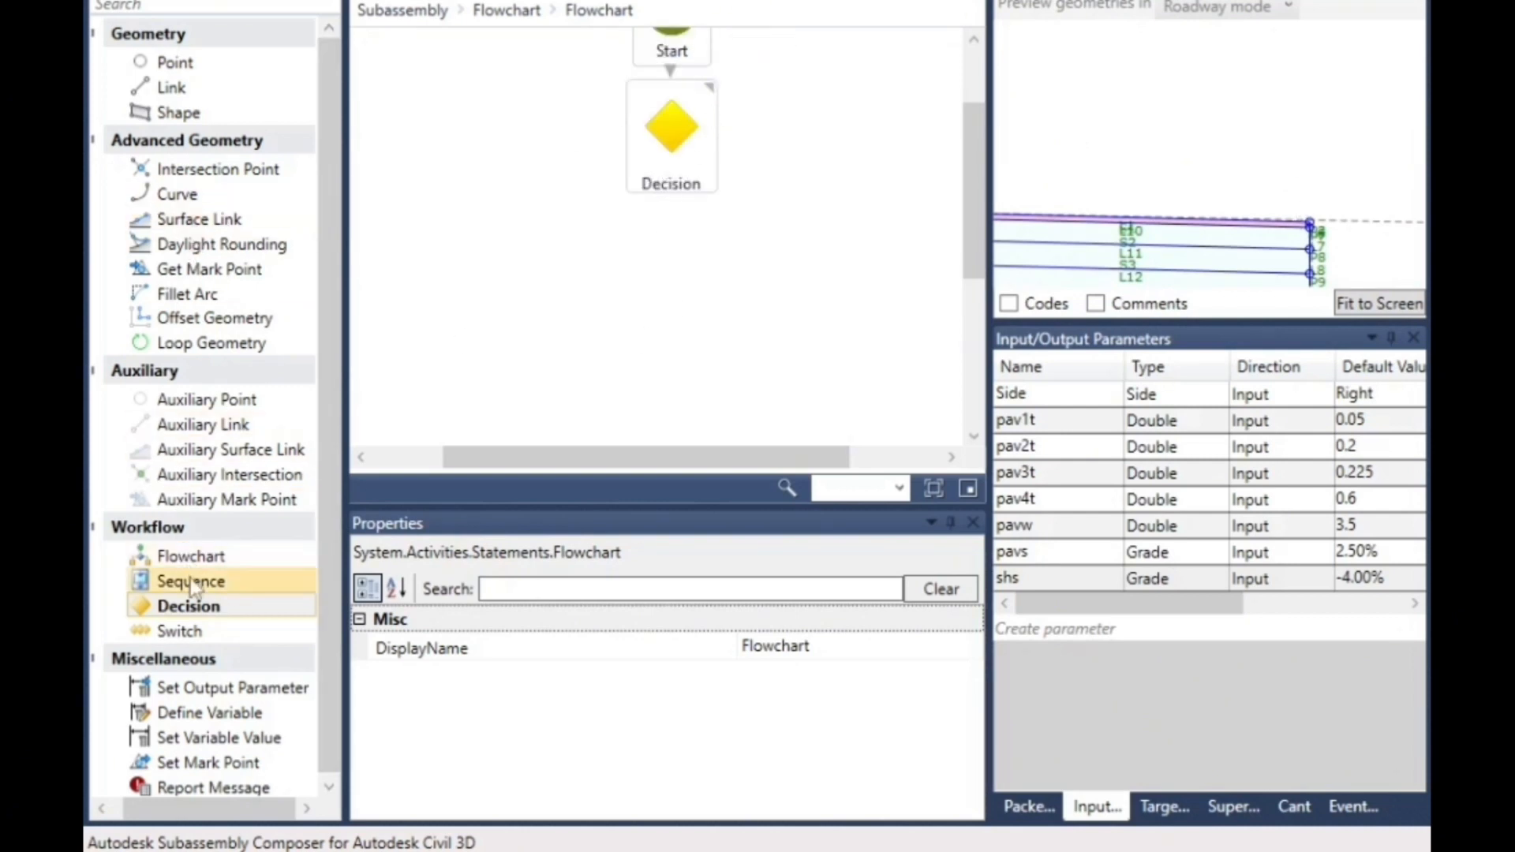
left_click_drag(204, 612, 518, 210)
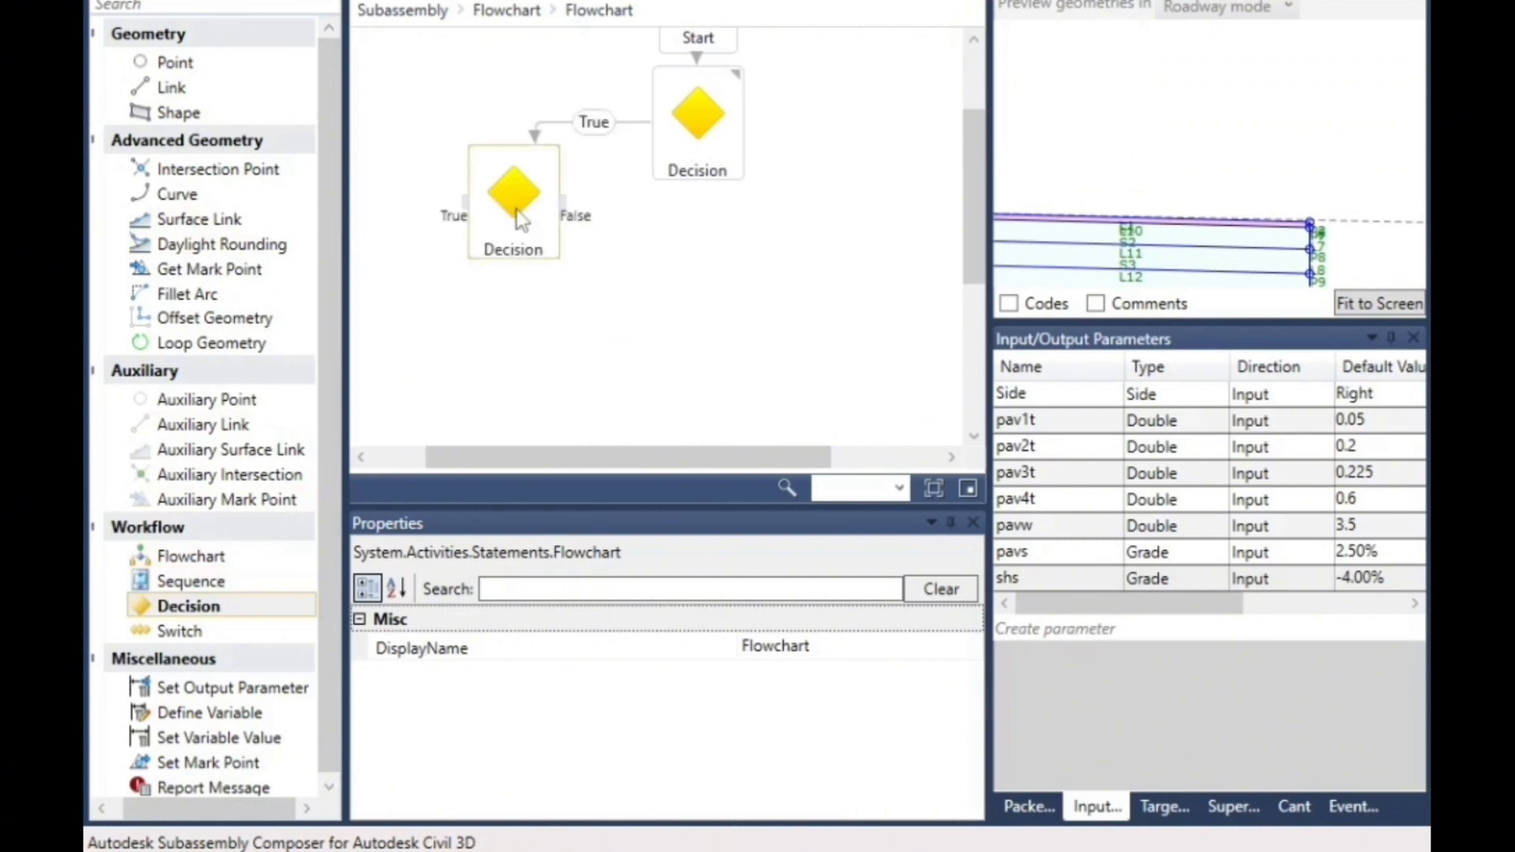
left_click(826, 650)
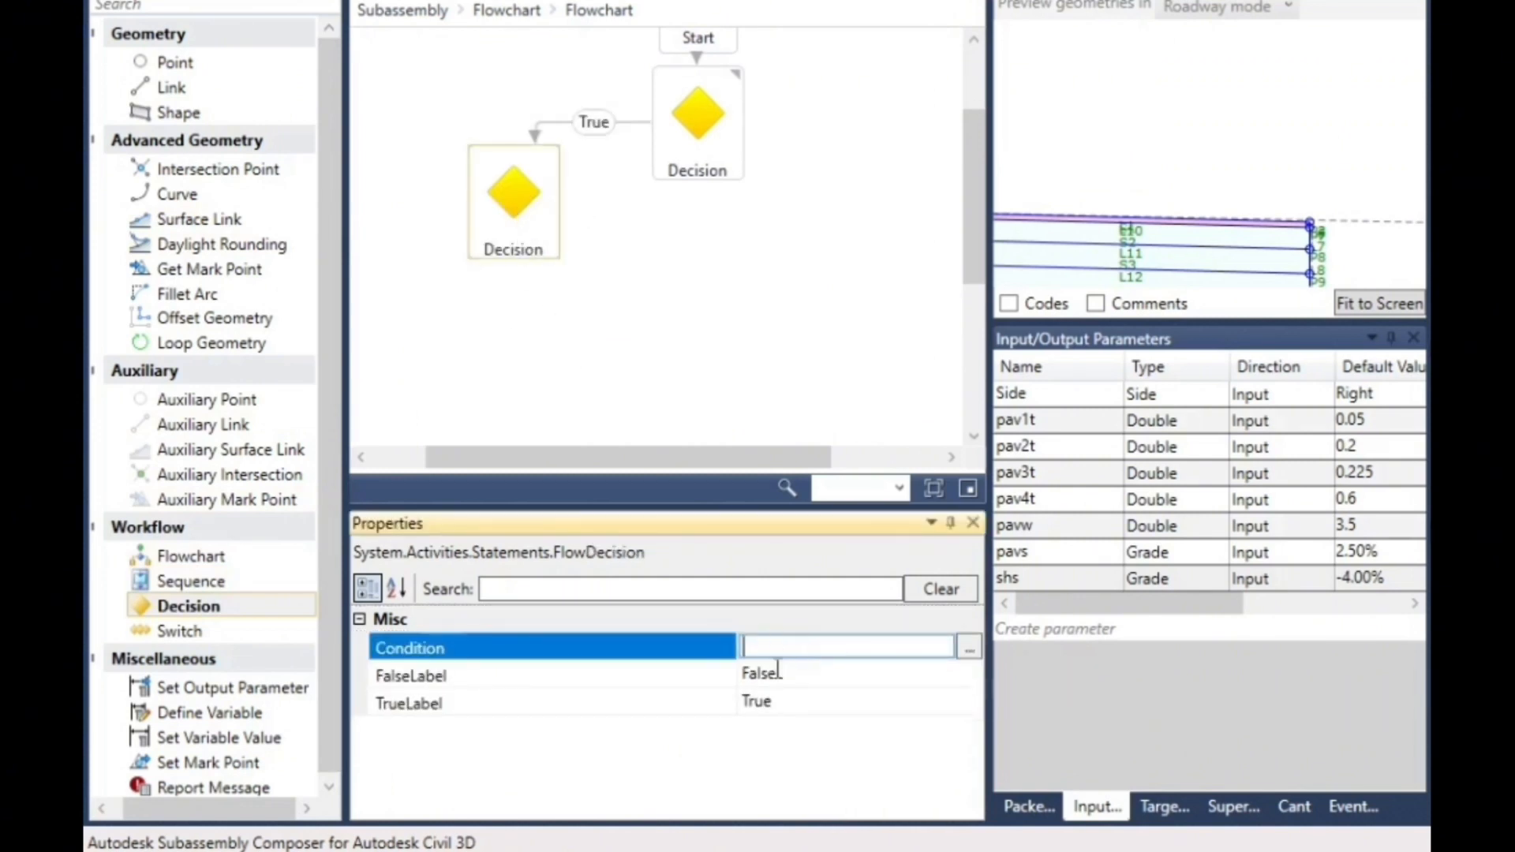
left_click(771, 649)
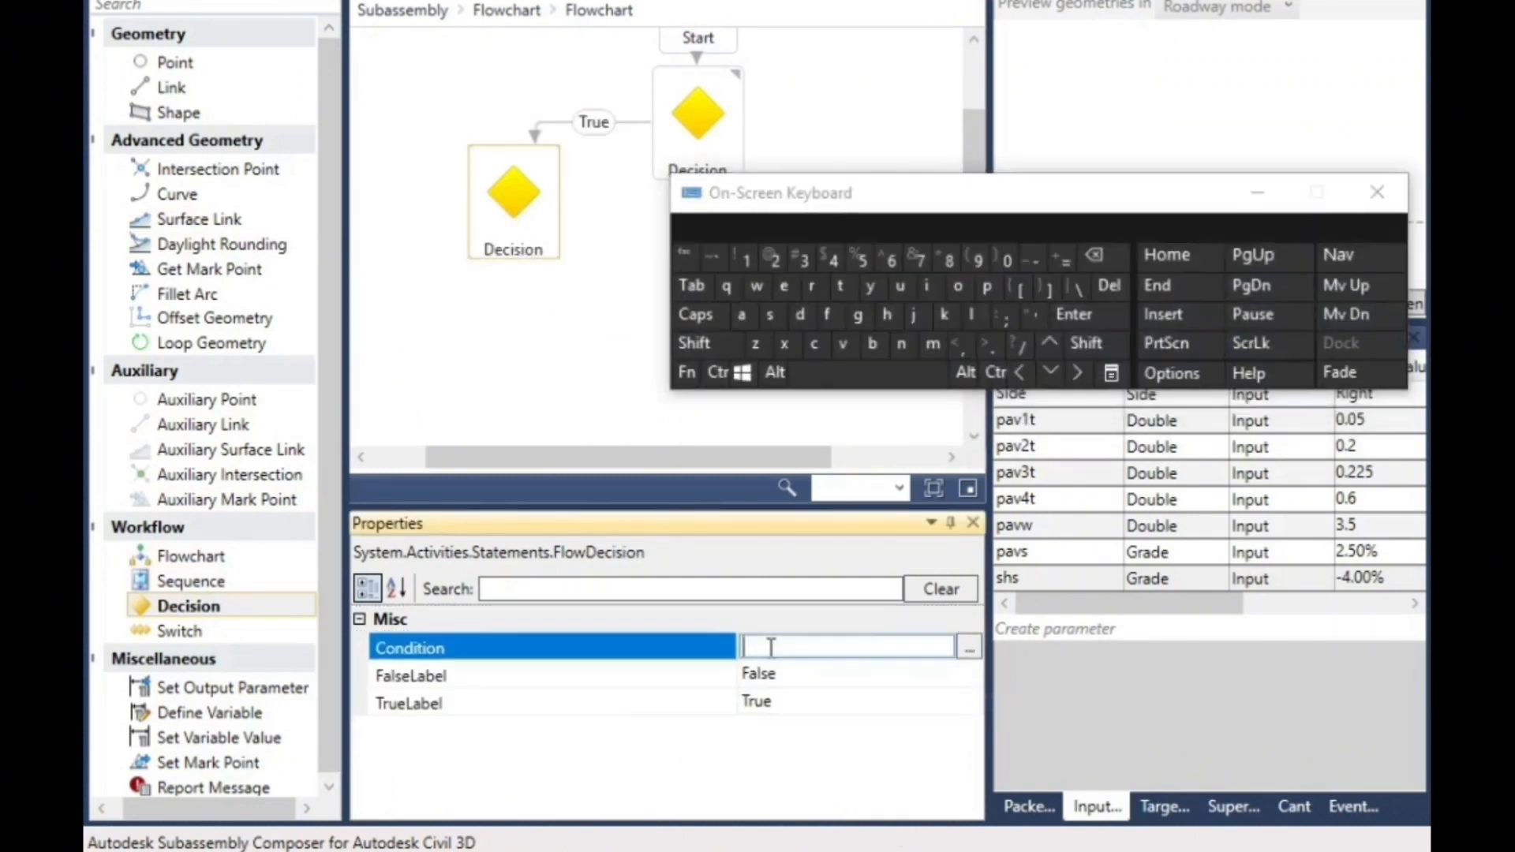
left_click(941, 289)
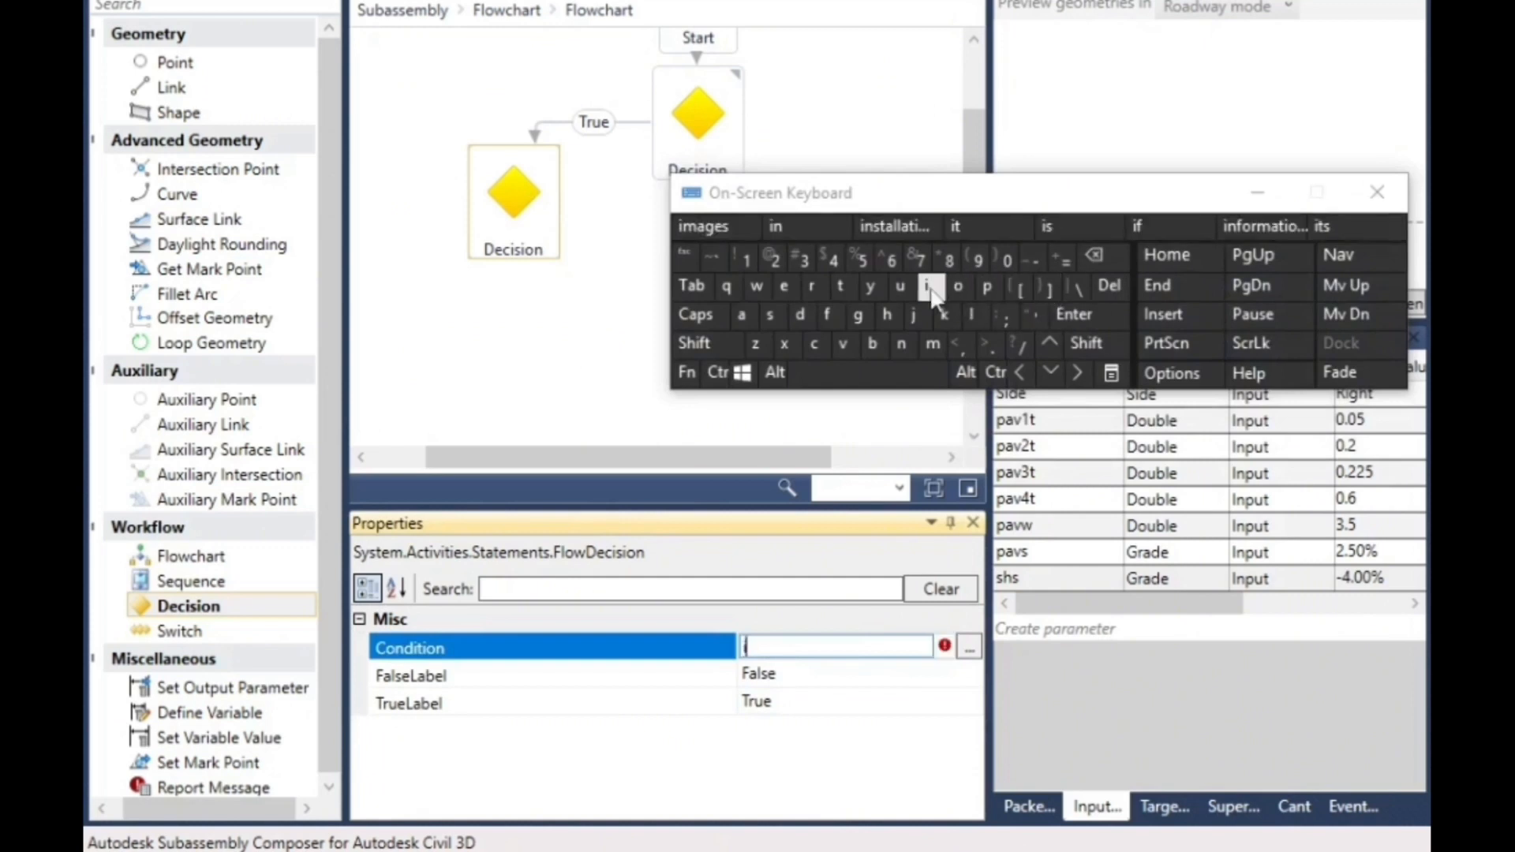
left_click(827, 314)
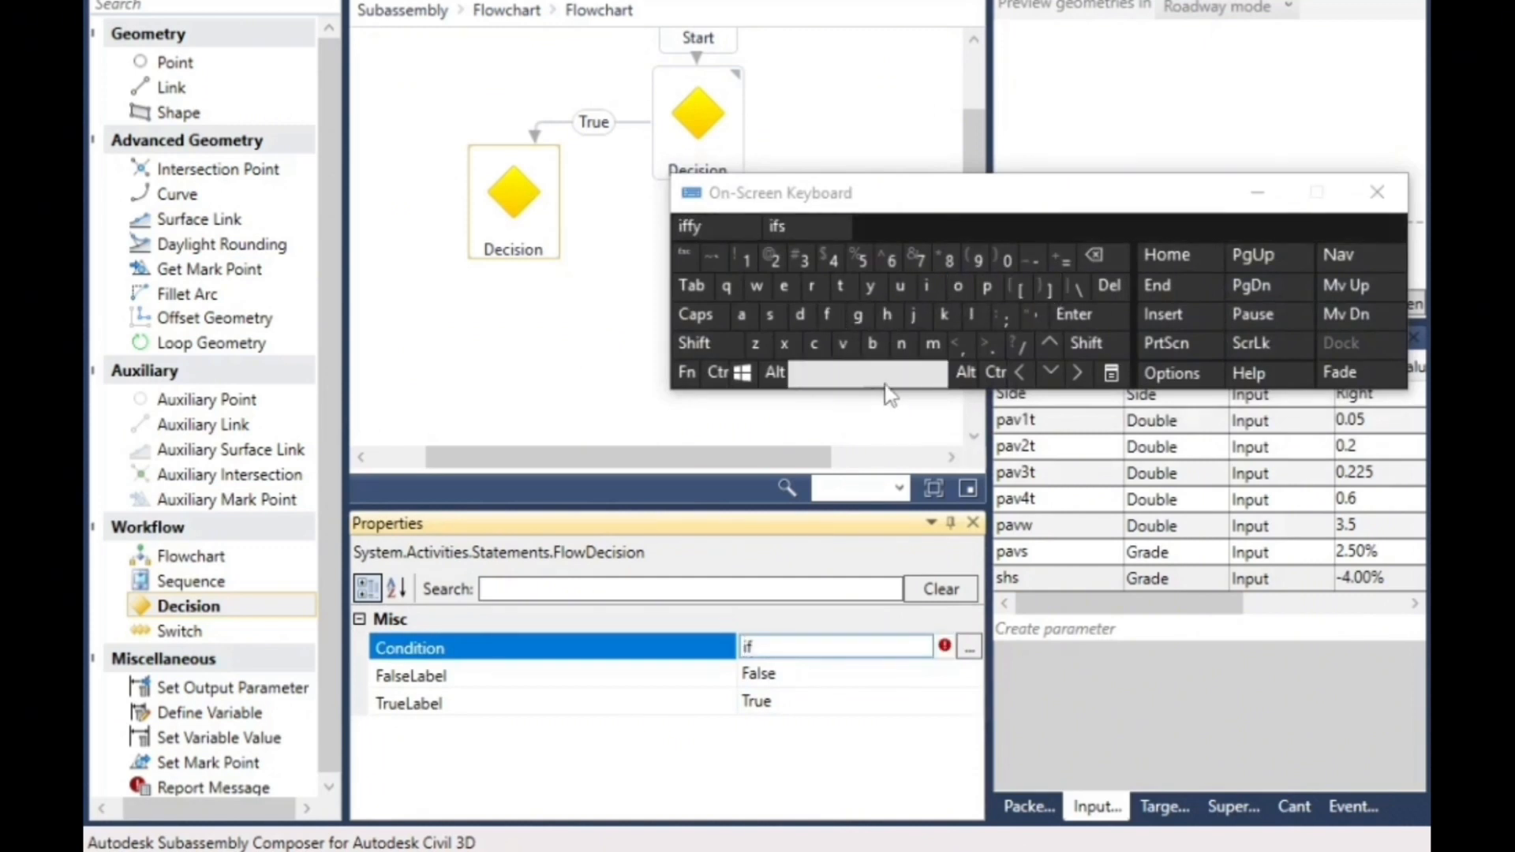
left_click(1095, 257)
left_click(1095, 256)
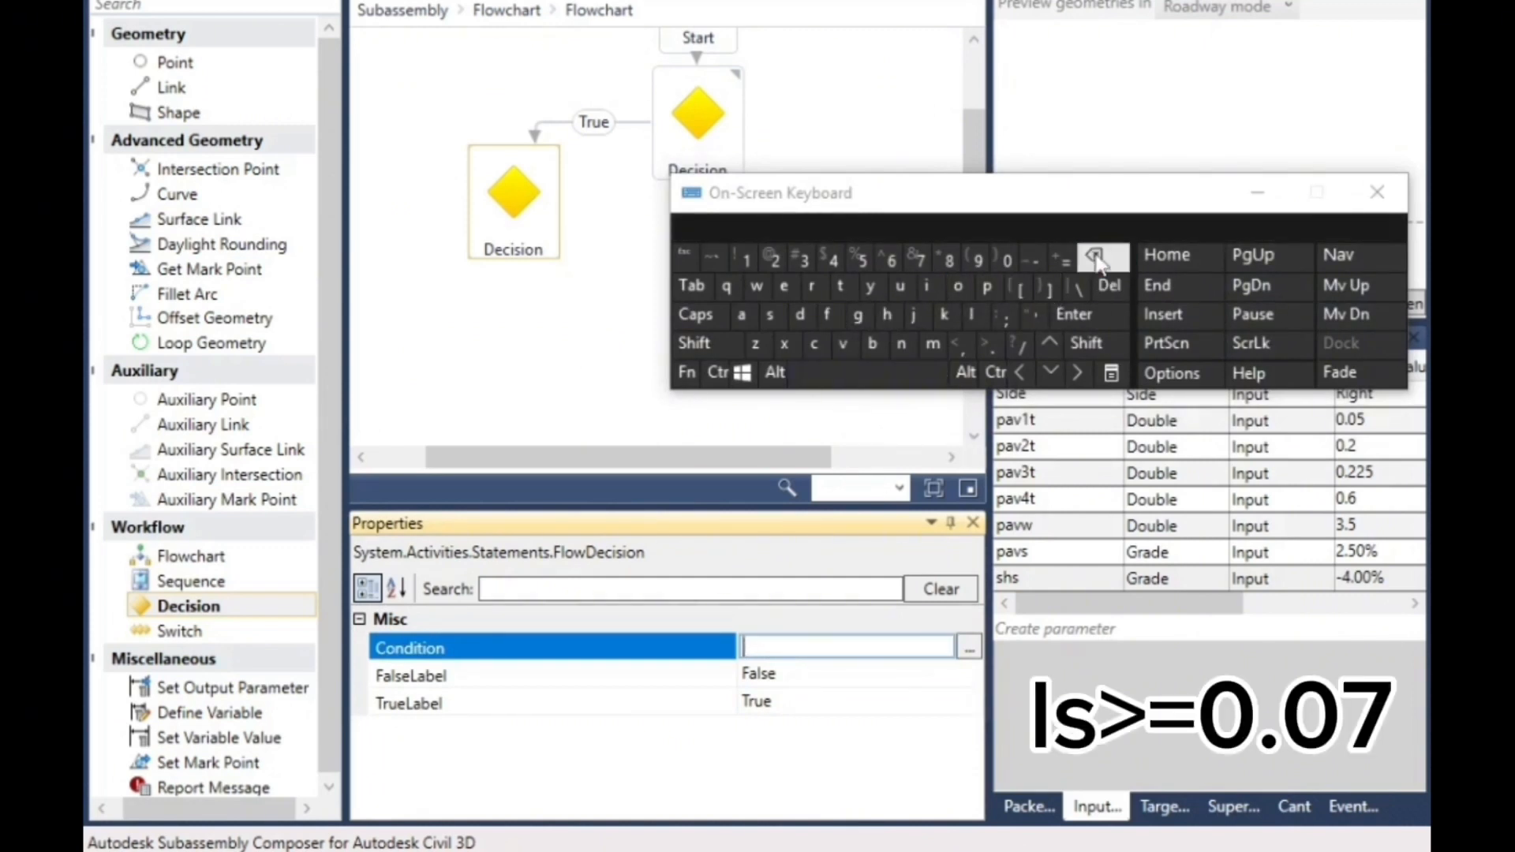
- Set the condition of the second Decision element to ls>=.07
left_click(971, 314)
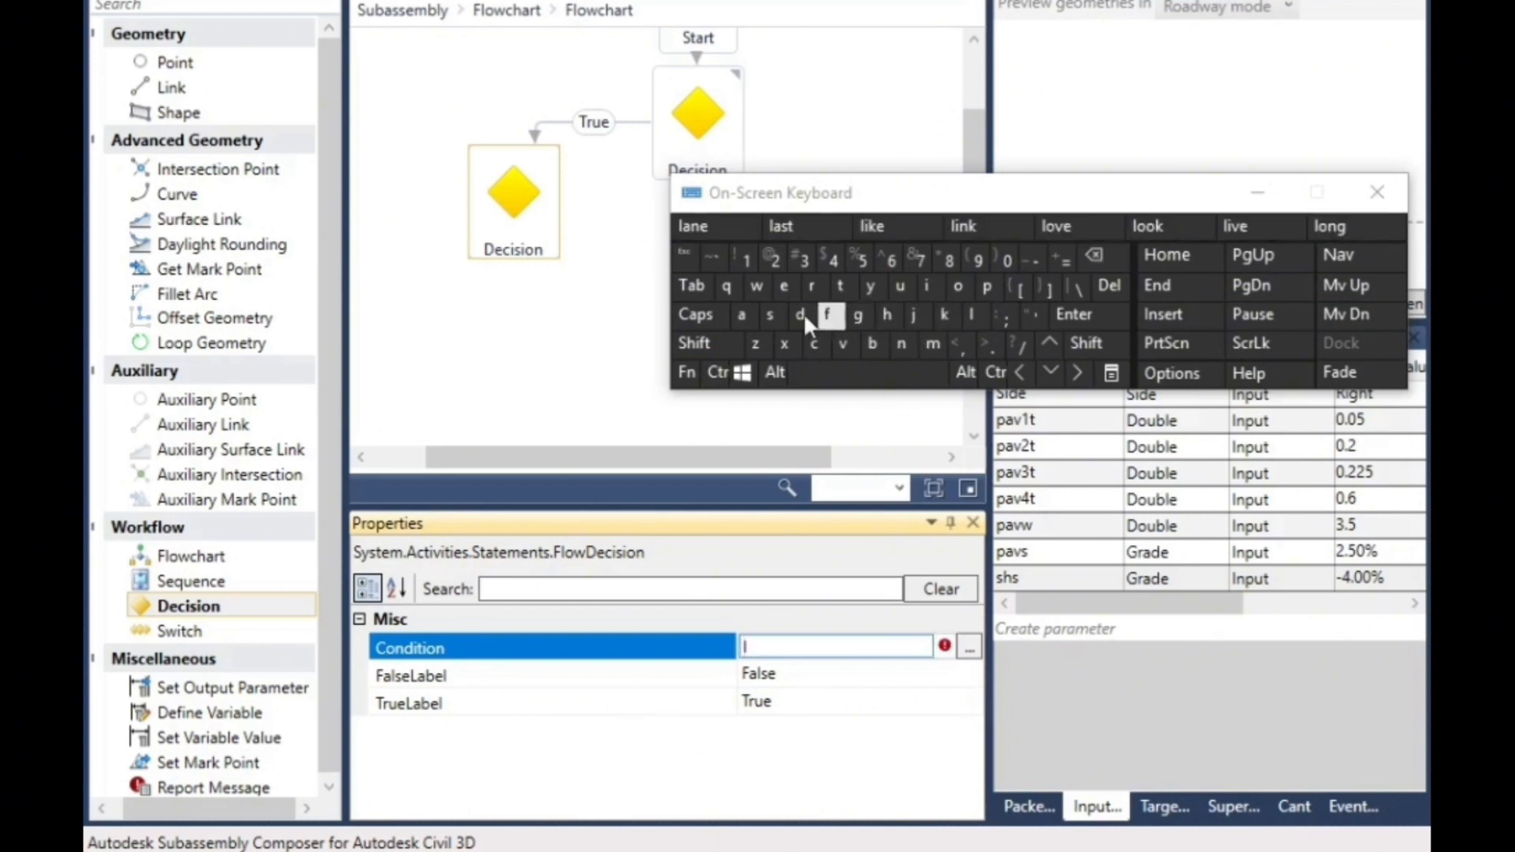
left_click(769, 315)
left_click(1085, 347)
left_click(985, 345)
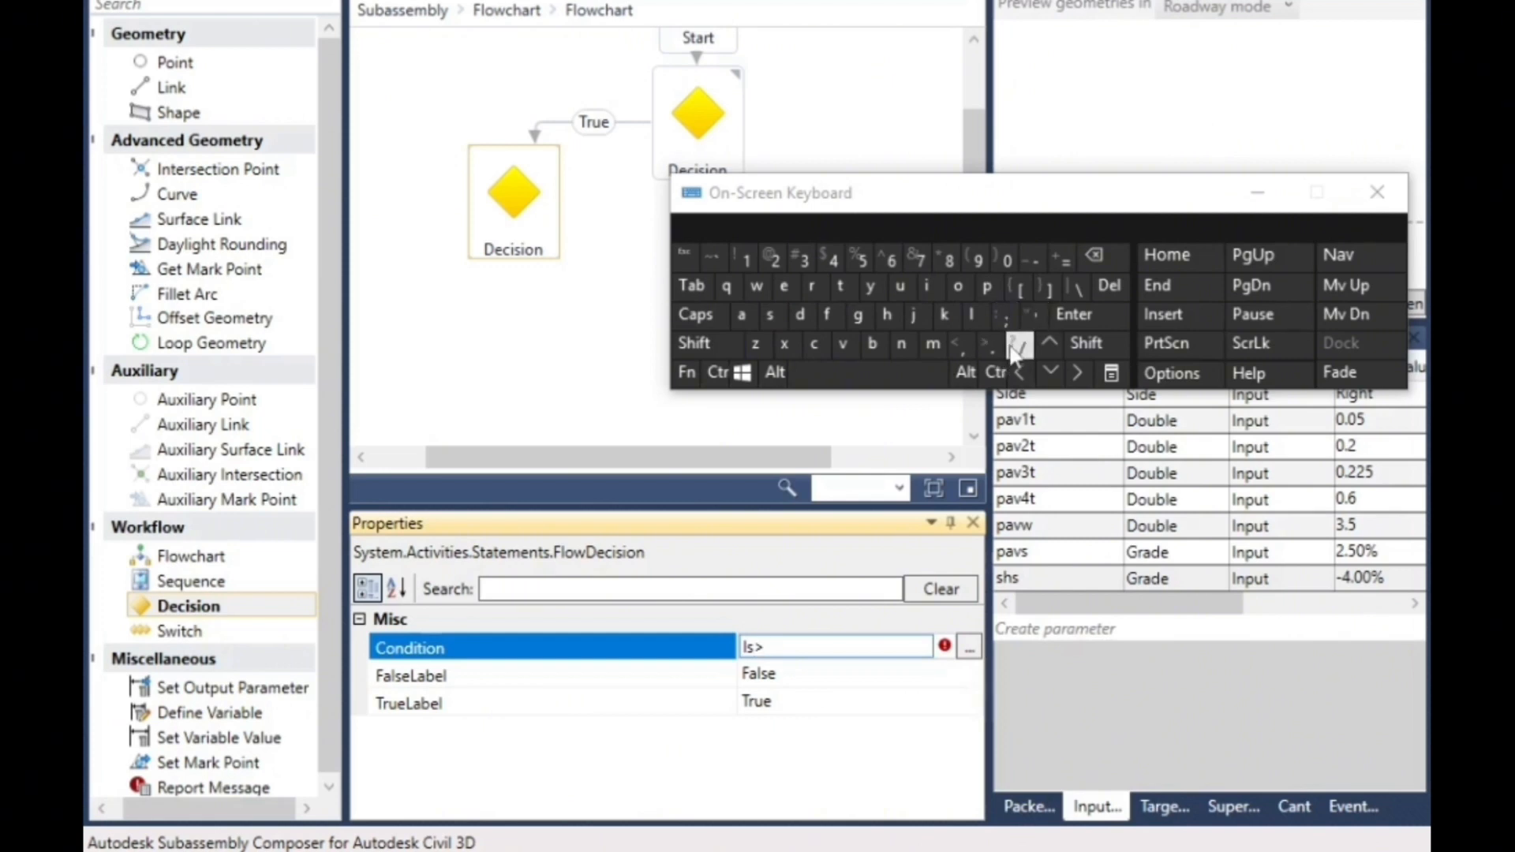
left_click(1063, 258)
left_click(986, 344)
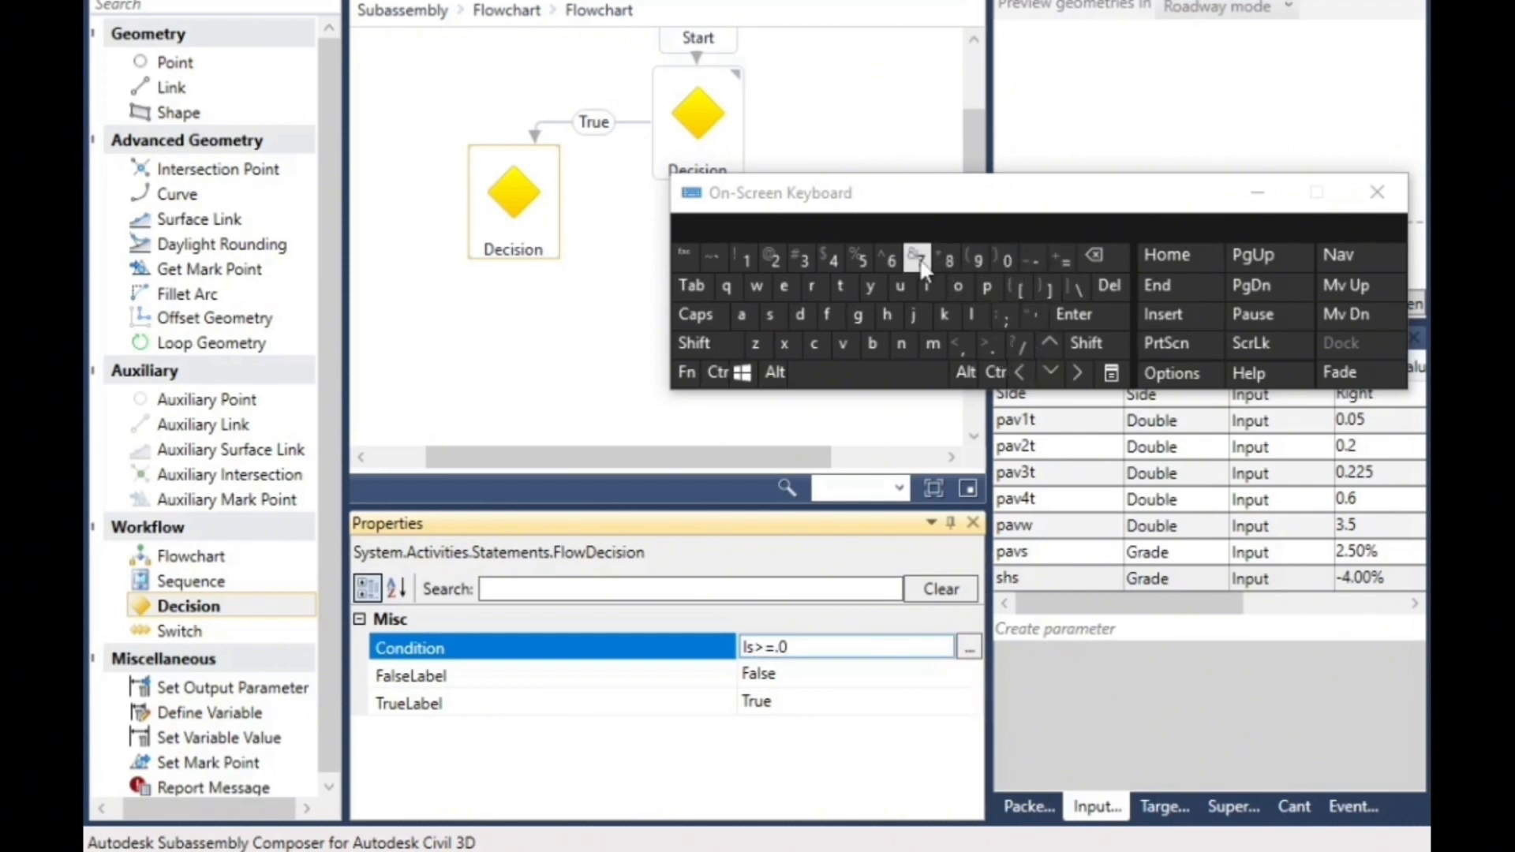
left_click(539, 375)
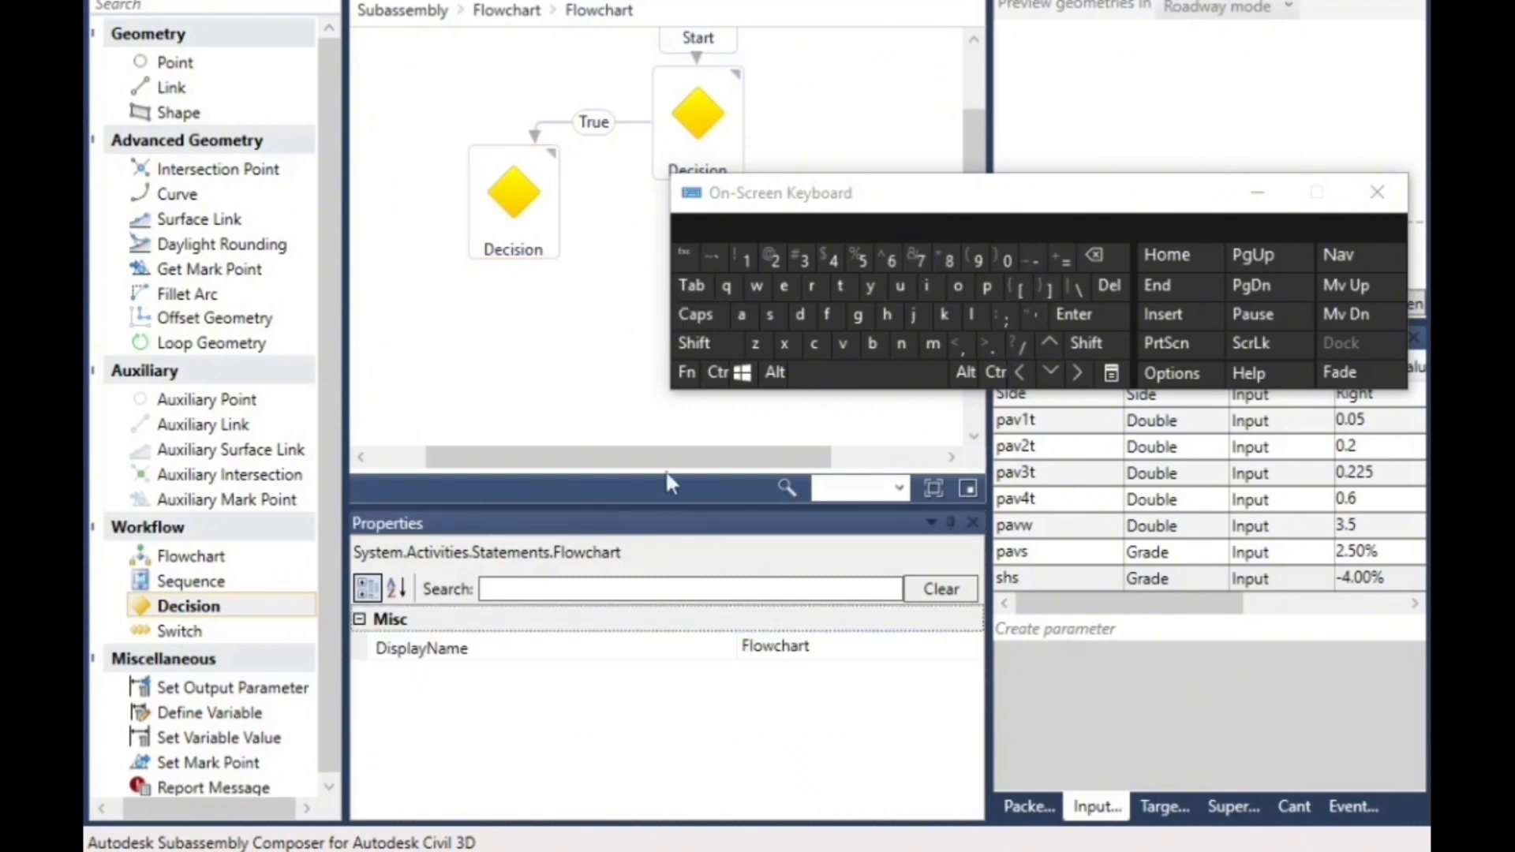
- Place a Set Variable Value element on the True branch of the ls>=.07 Decision
left_click_drag(652, 458, 401, 475)
left_click_drag(228, 747, 464, 215)
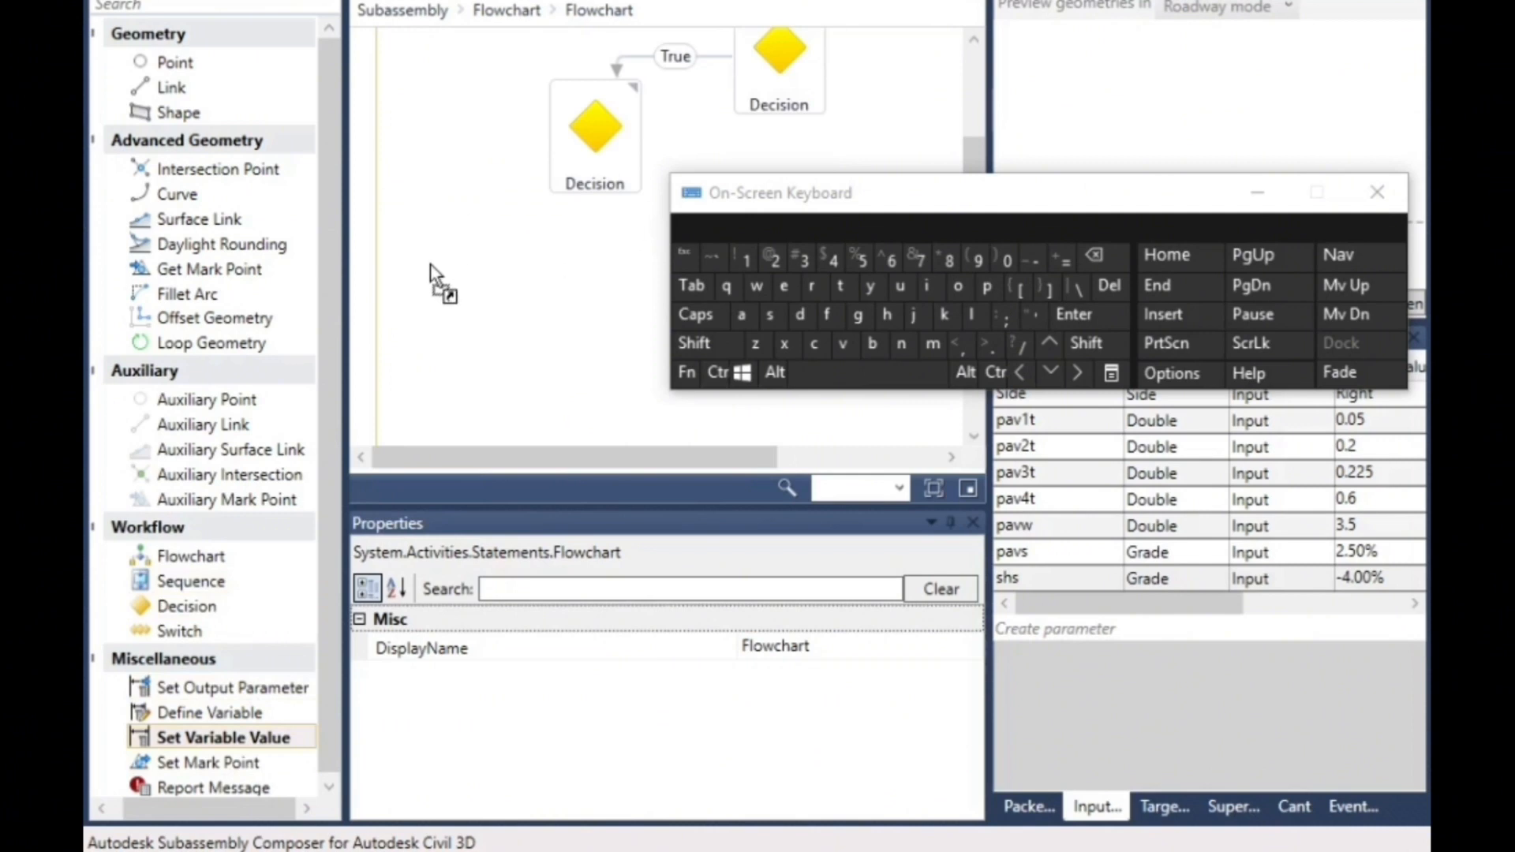
left_click_drag(433, 276, 434, 272)
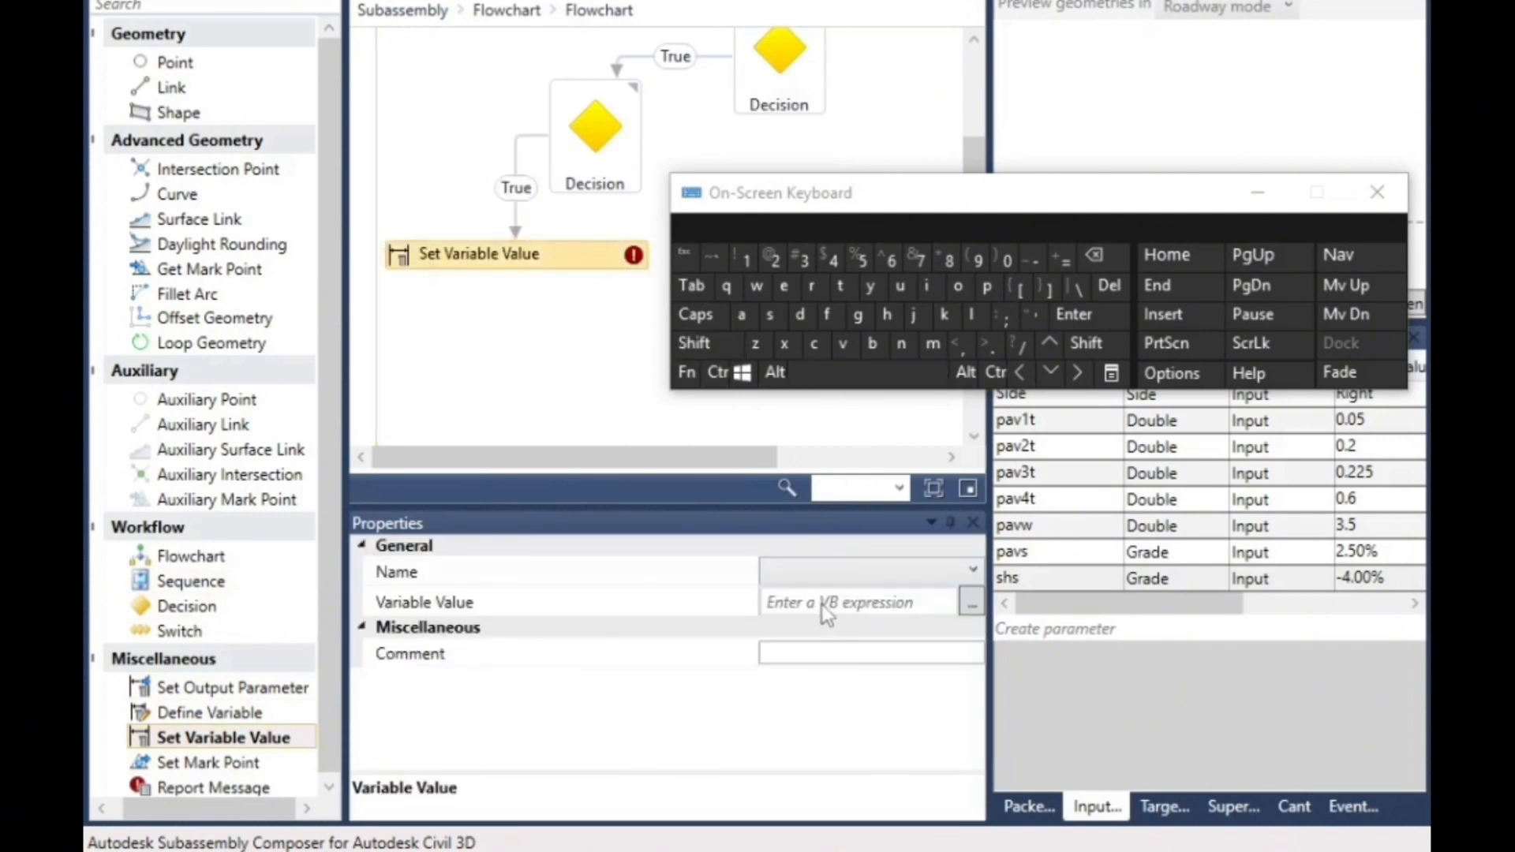
- Configure the Set Variable Value element to assign -.01 to the variable calshs
left_click(821, 574)
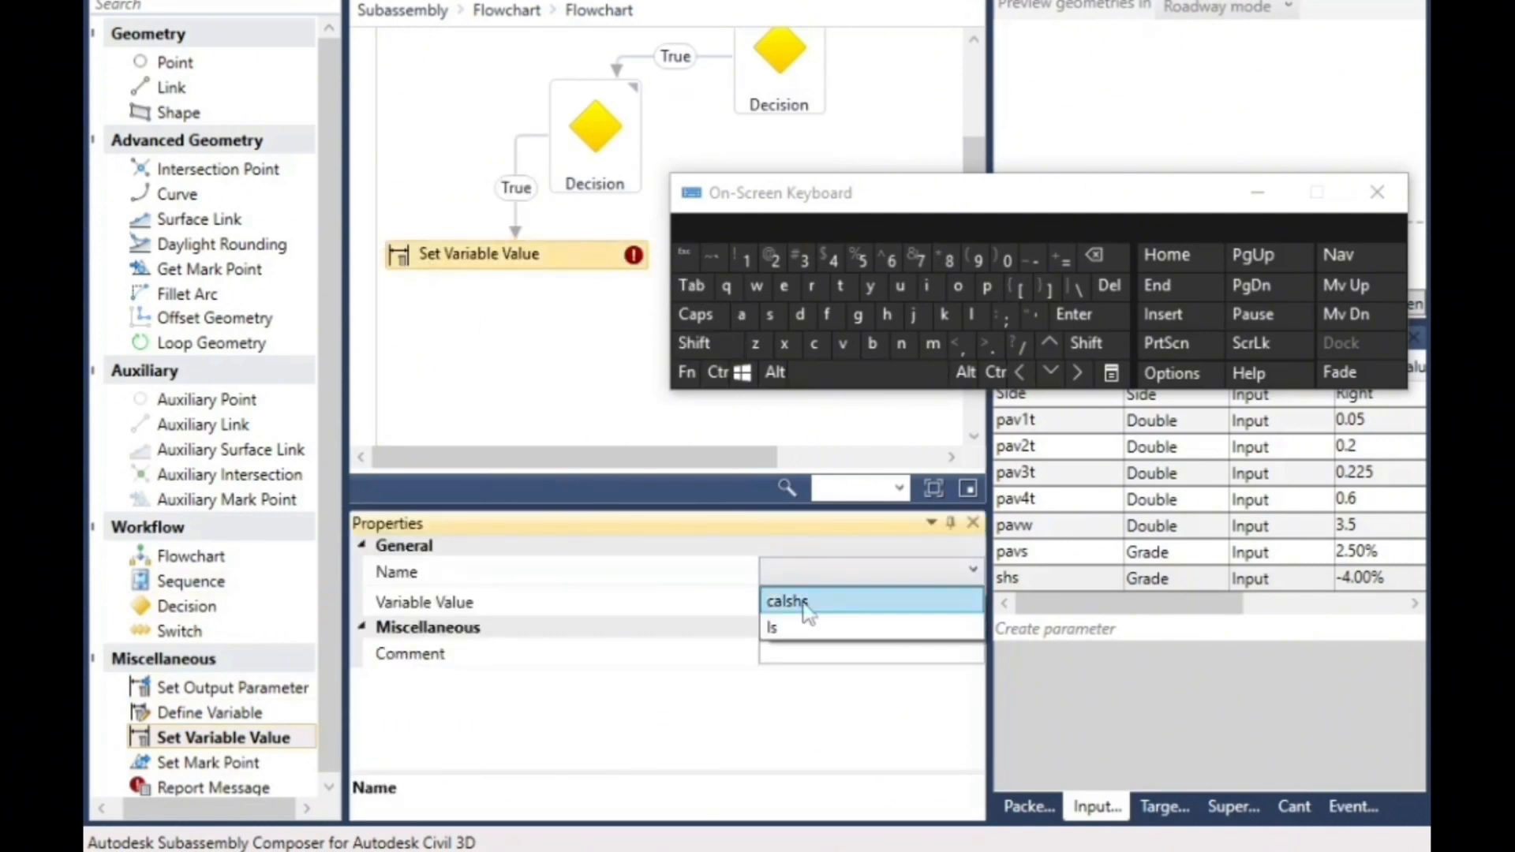
left_click(805, 602)
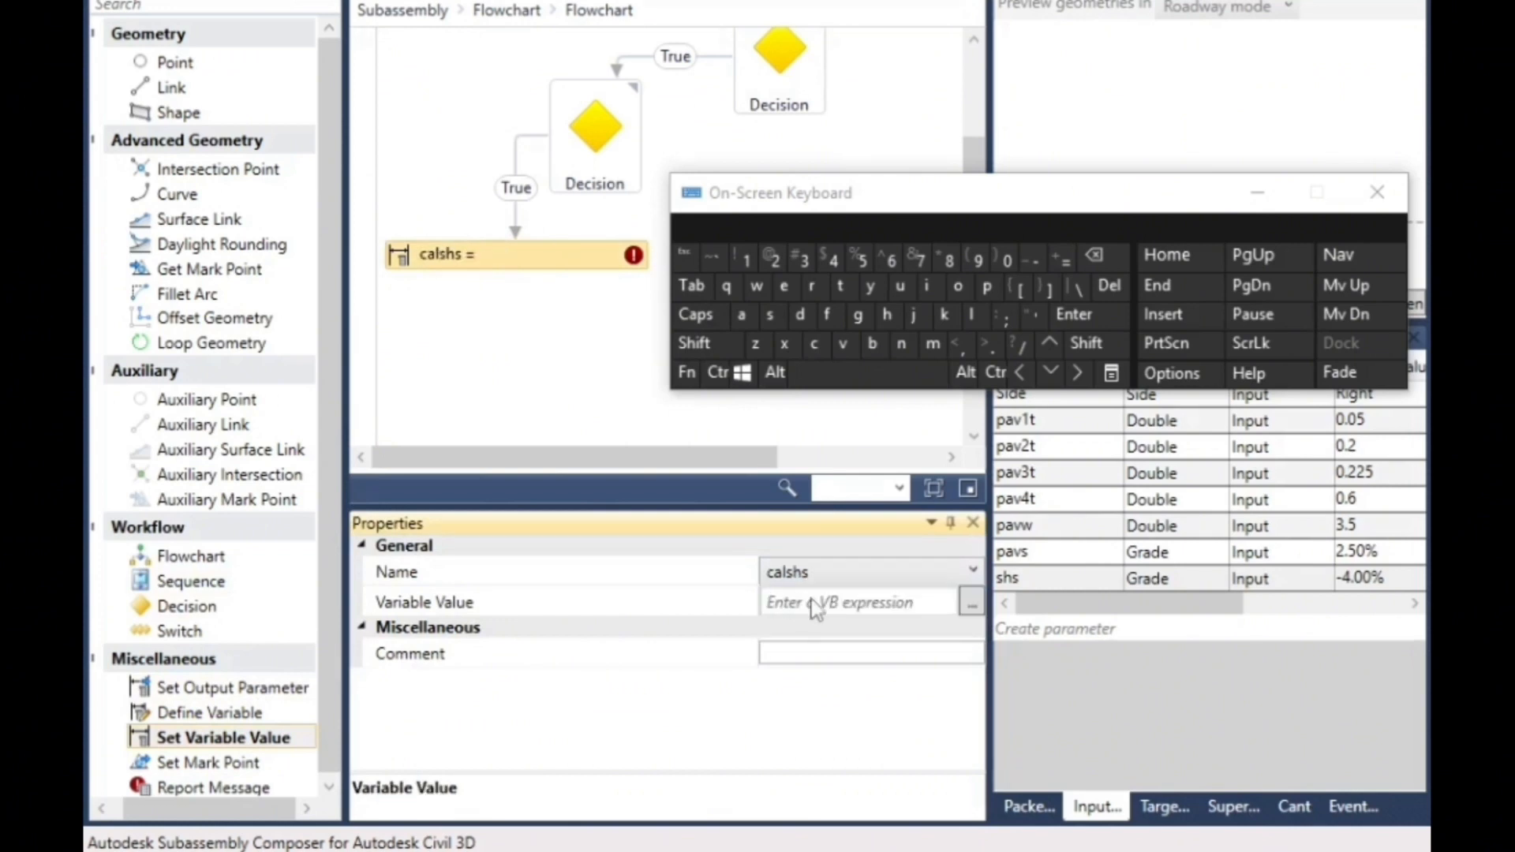
left_click(810, 603)
left_click(989, 345)
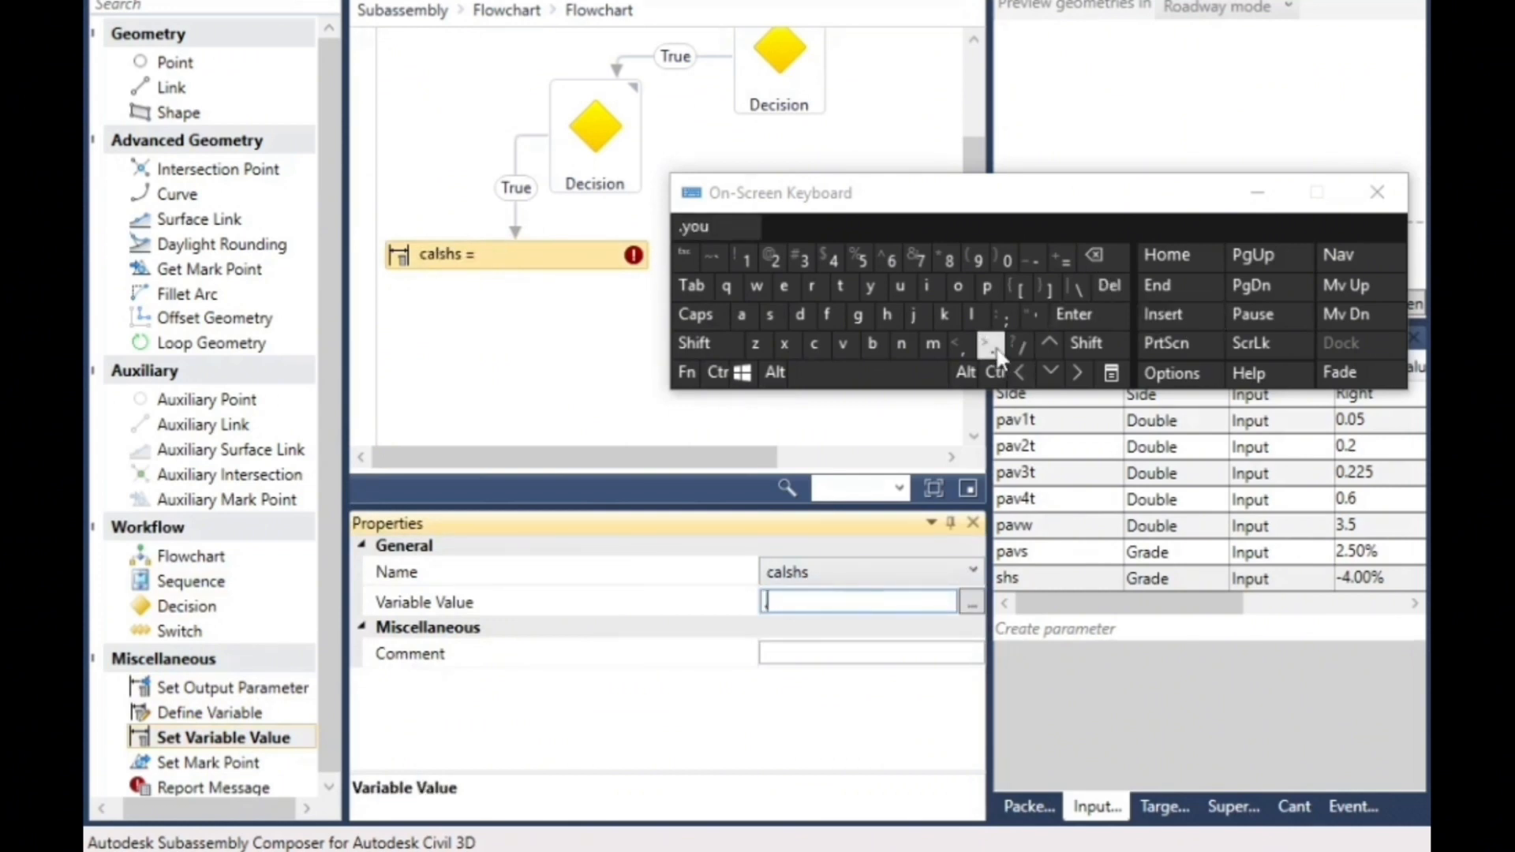
left_click(1094, 257)
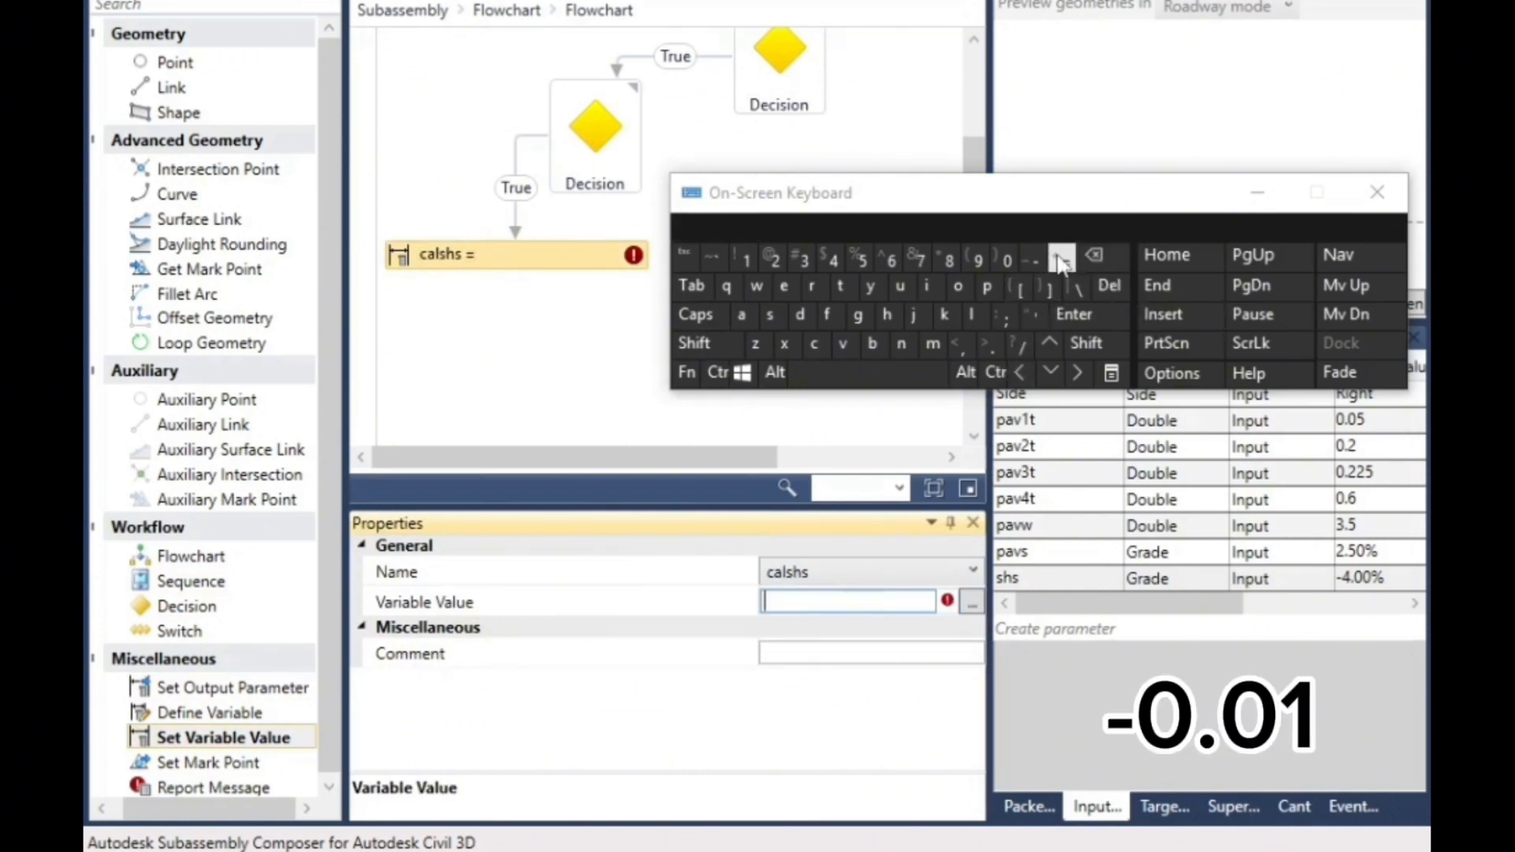
left_click(1030, 260)
left_click(990, 345)
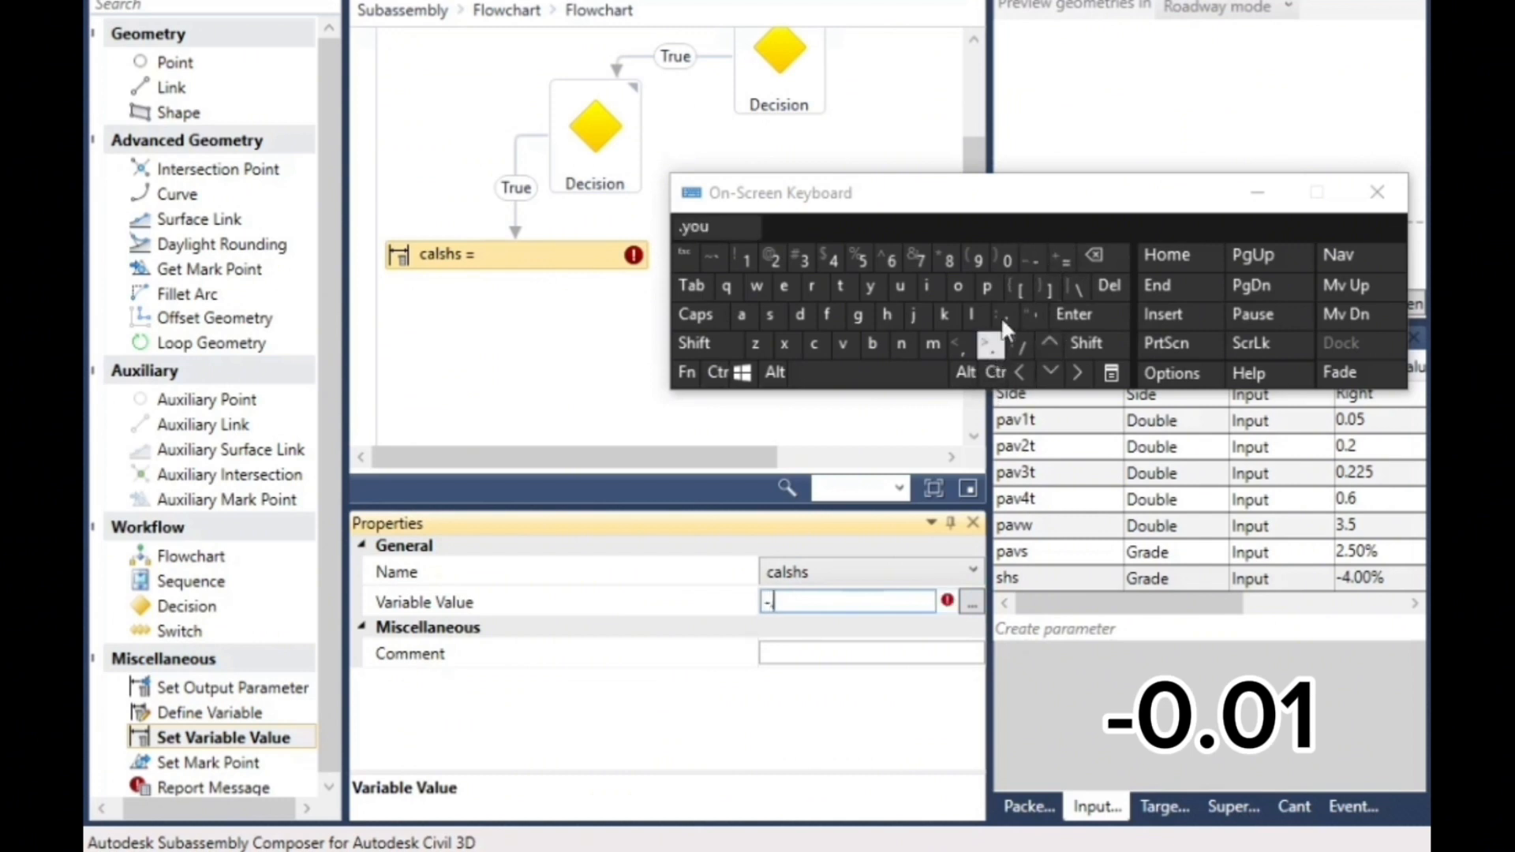
left_click(1007, 260)
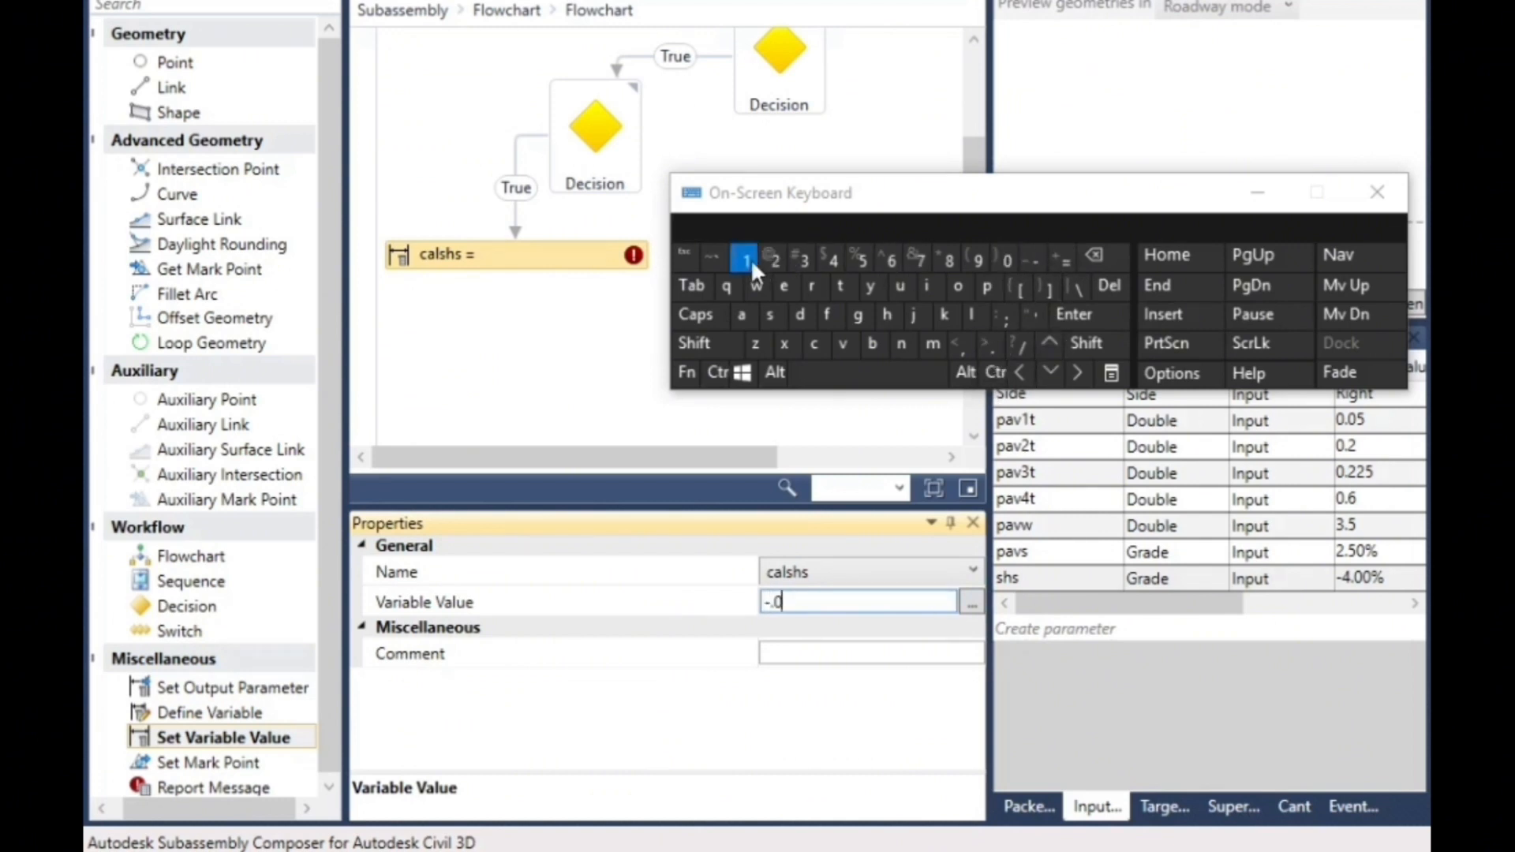
type("1")
left_click(554, 410)
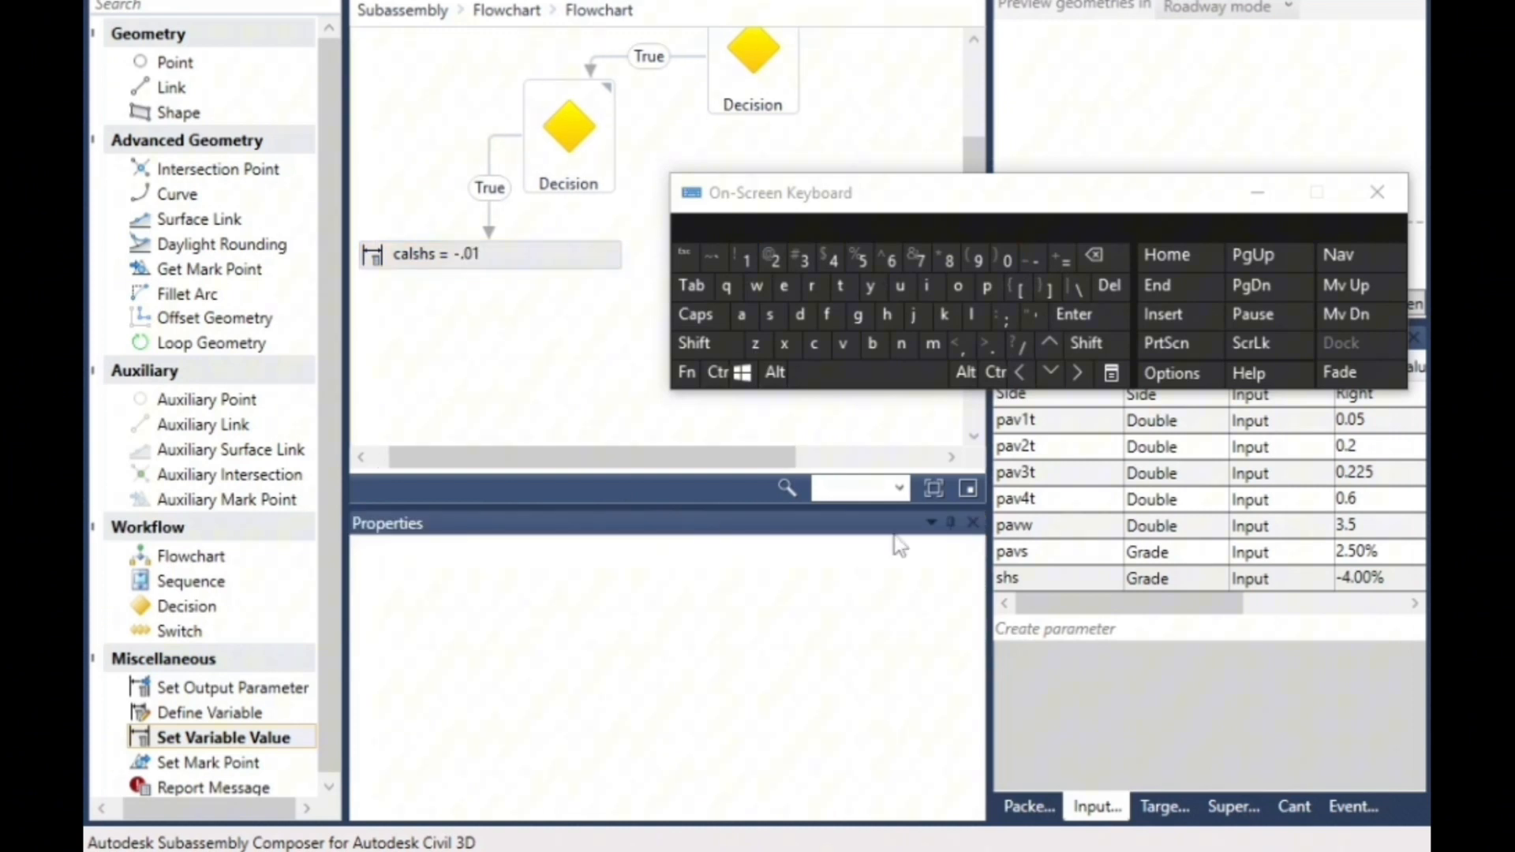
- Add a third Decision beside the calshs = -.01 element, remove its link from that element, and connect the second Decision's False branch to it
left_click_drag(1127, 209, 1237, 221)
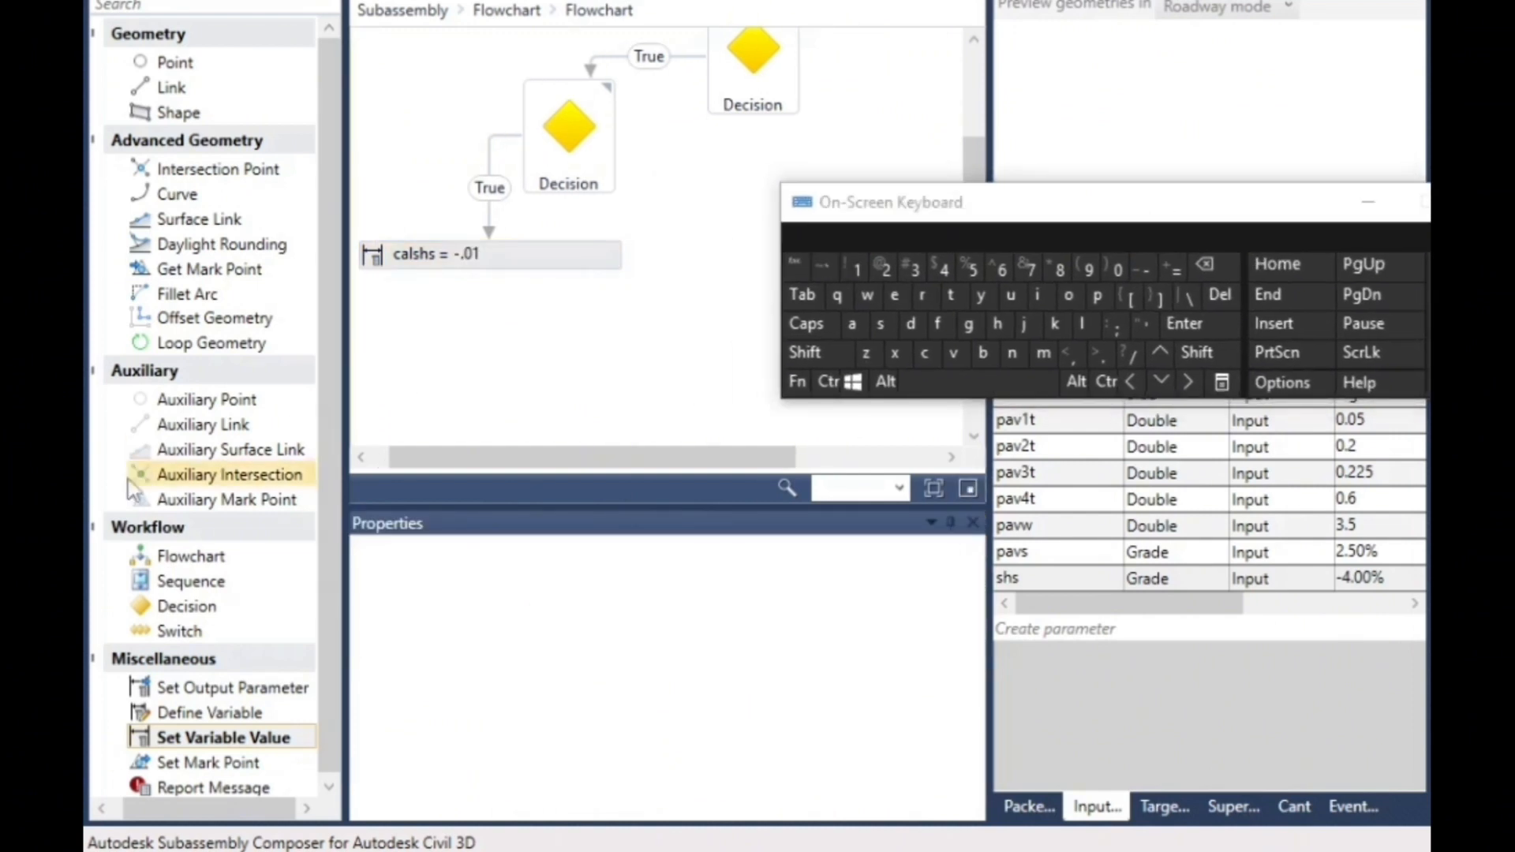
mouse_move(631, 167)
left_click_drag(189, 606, 708, 252)
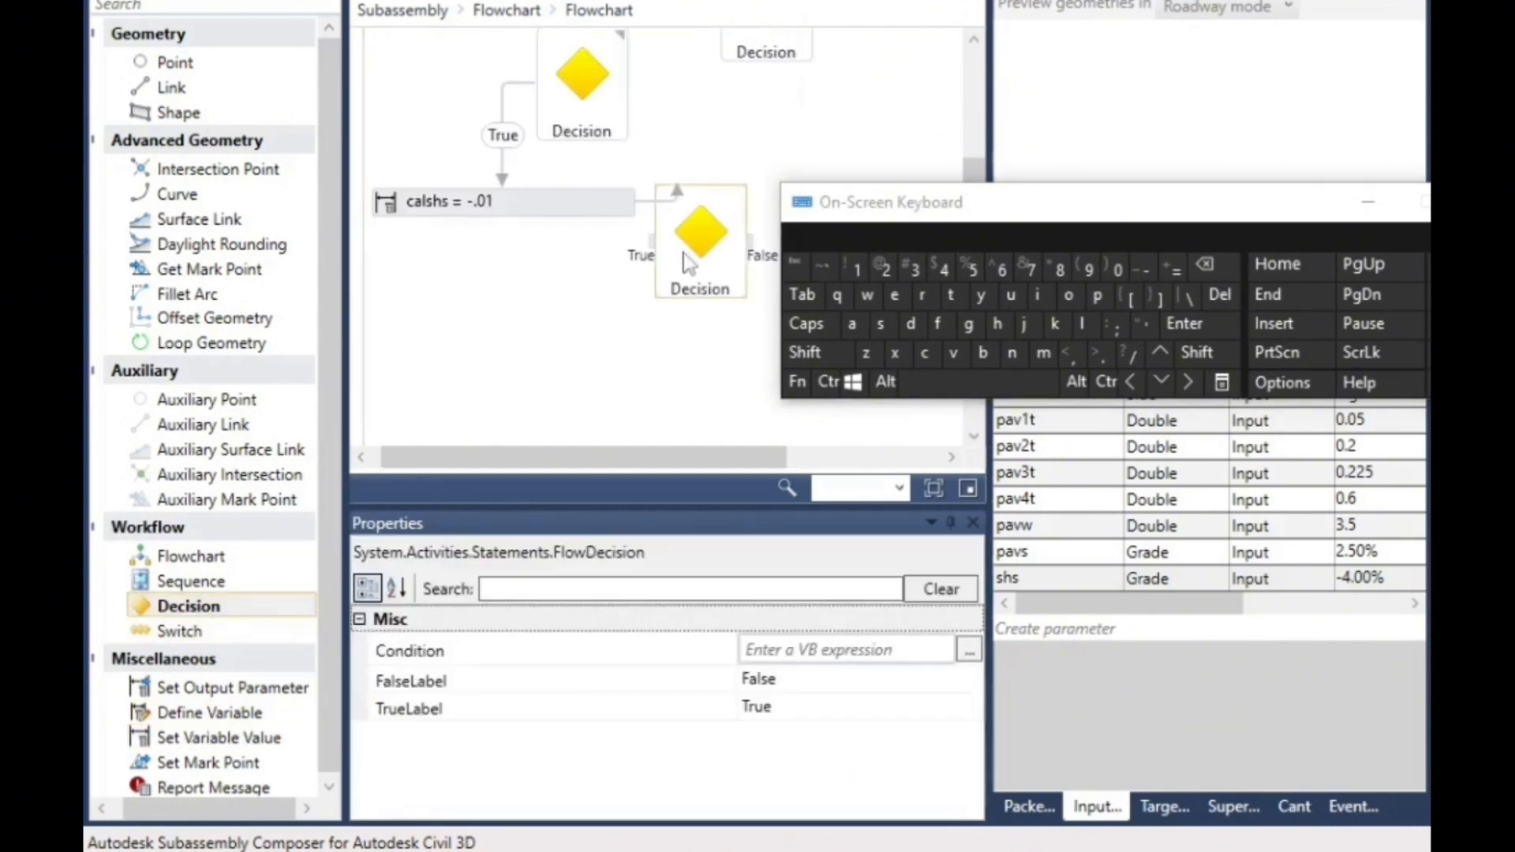
left_click(655, 201)
left_click(1223, 299)
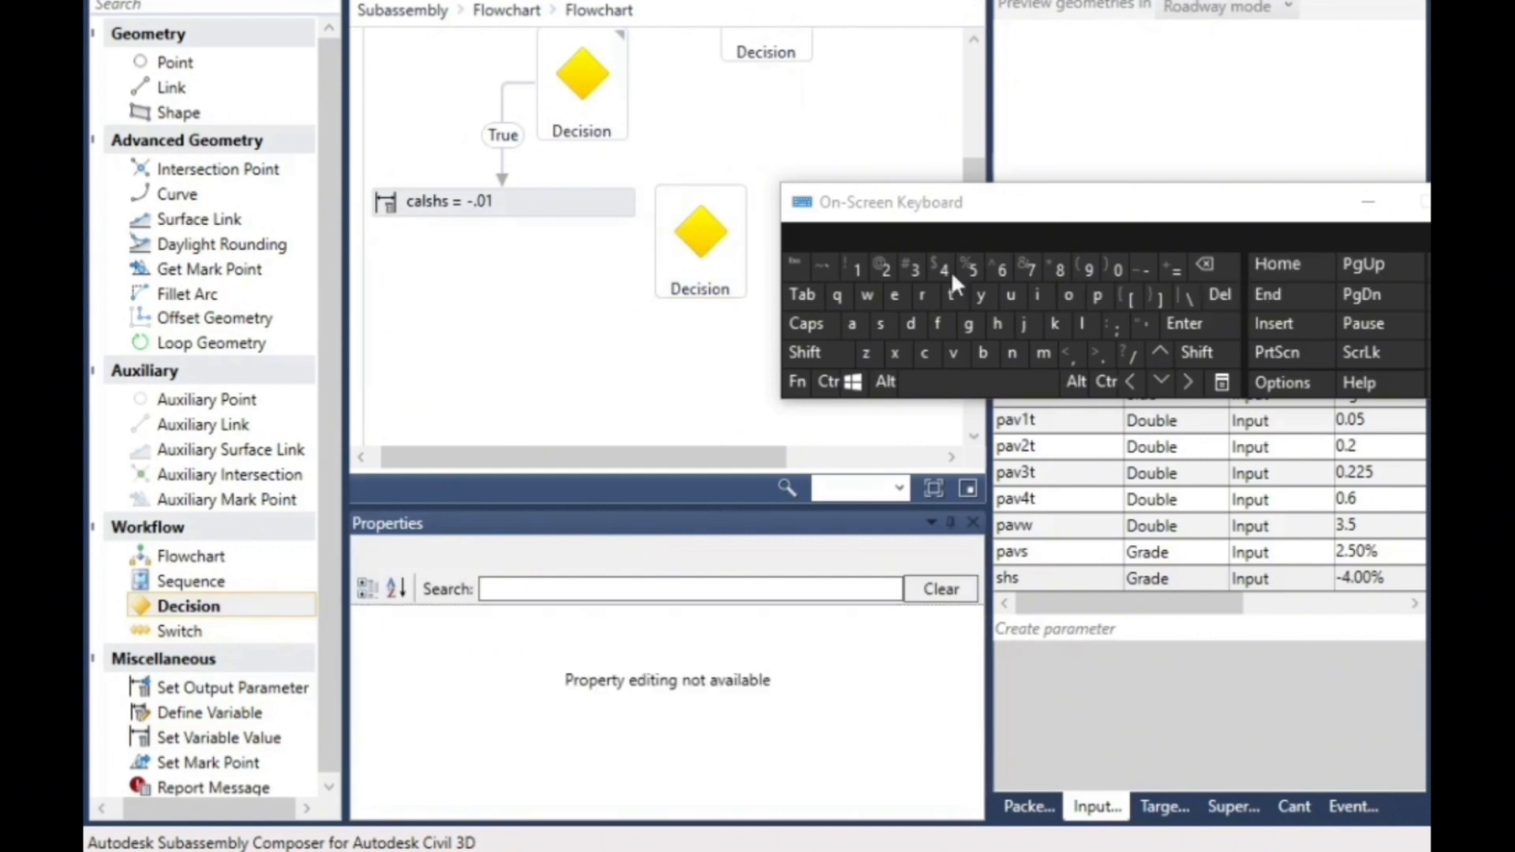
left_click_drag(631, 82, 701, 265)
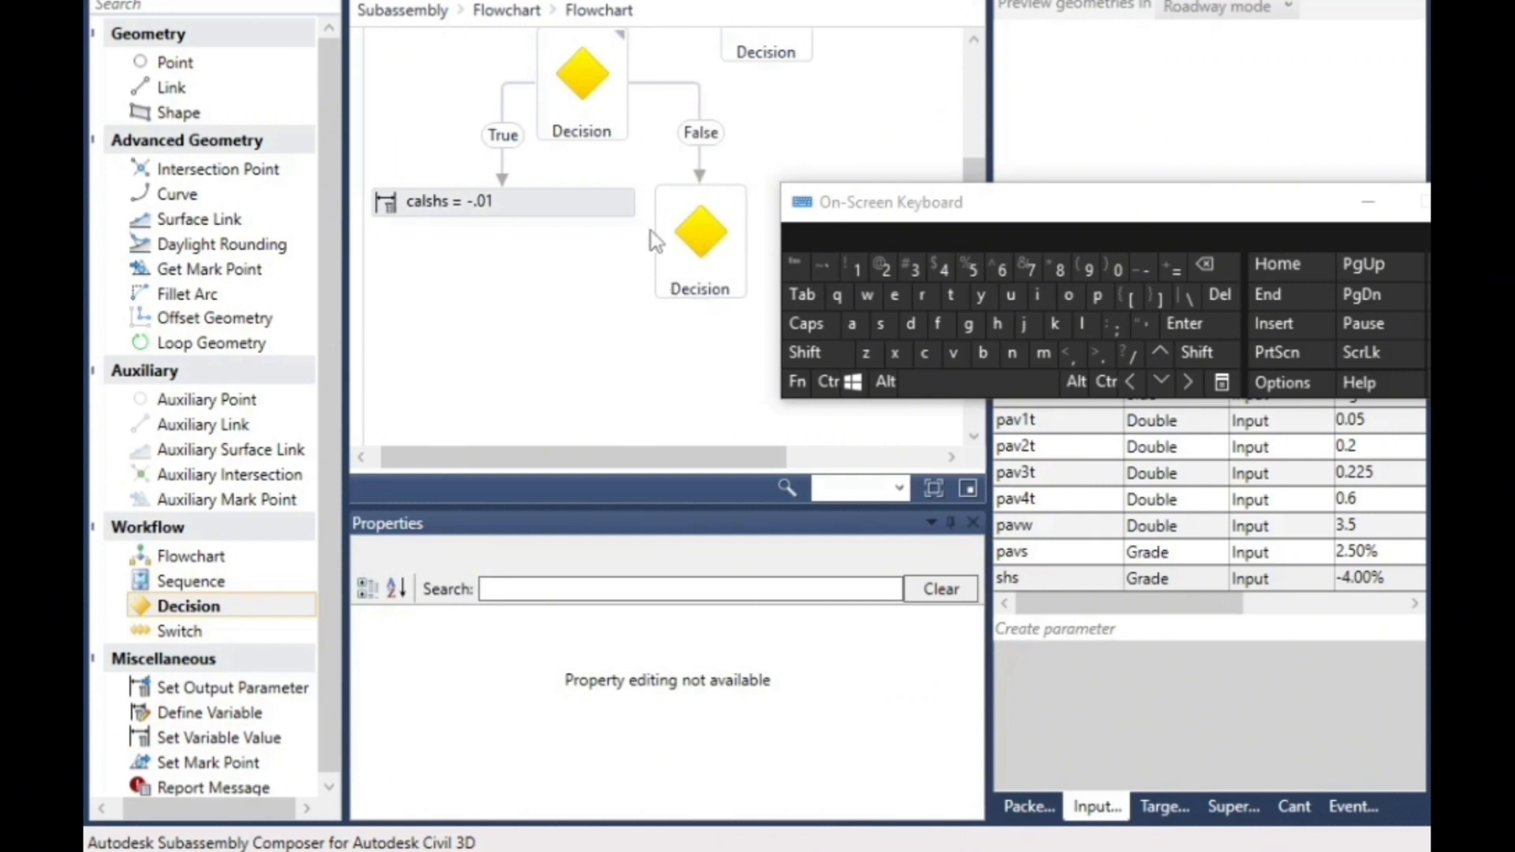
- Set the condition of the third Decision element to ls>=shs/100
left_click(714, 217)
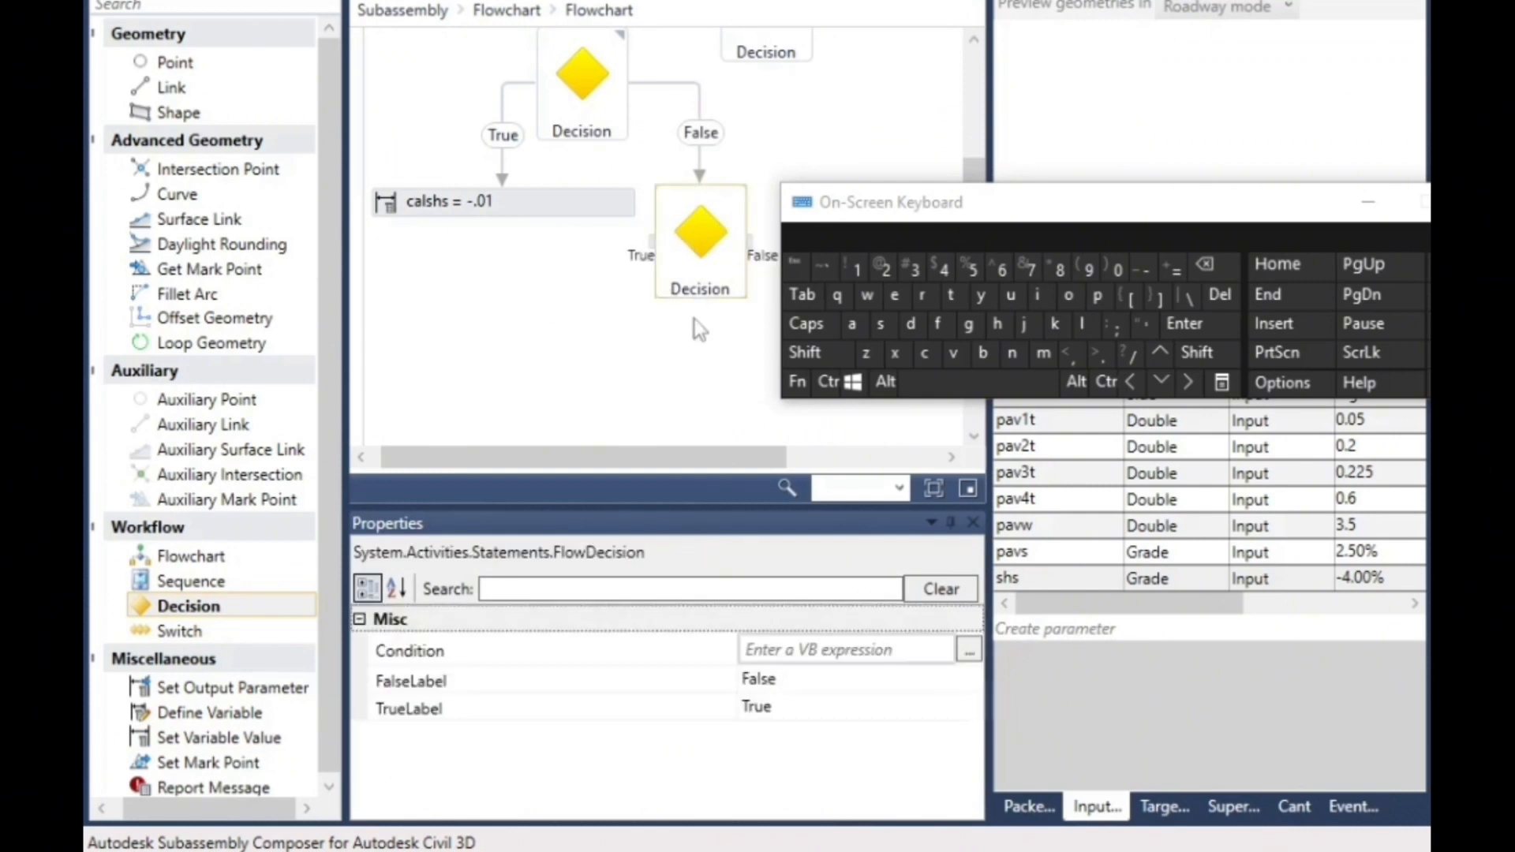
left_click(775, 649)
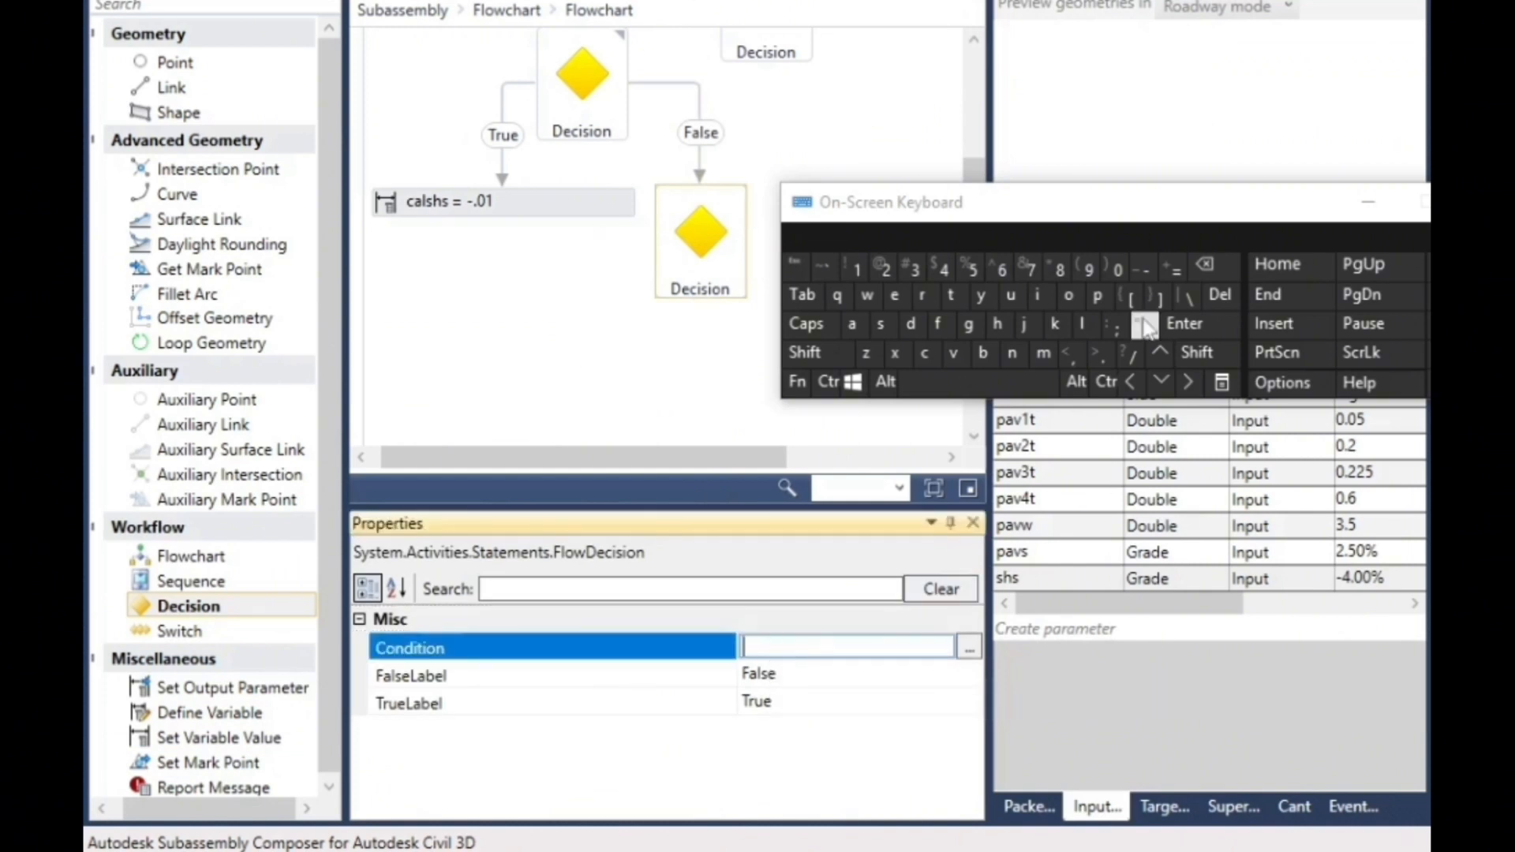
left_click(1082, 324)
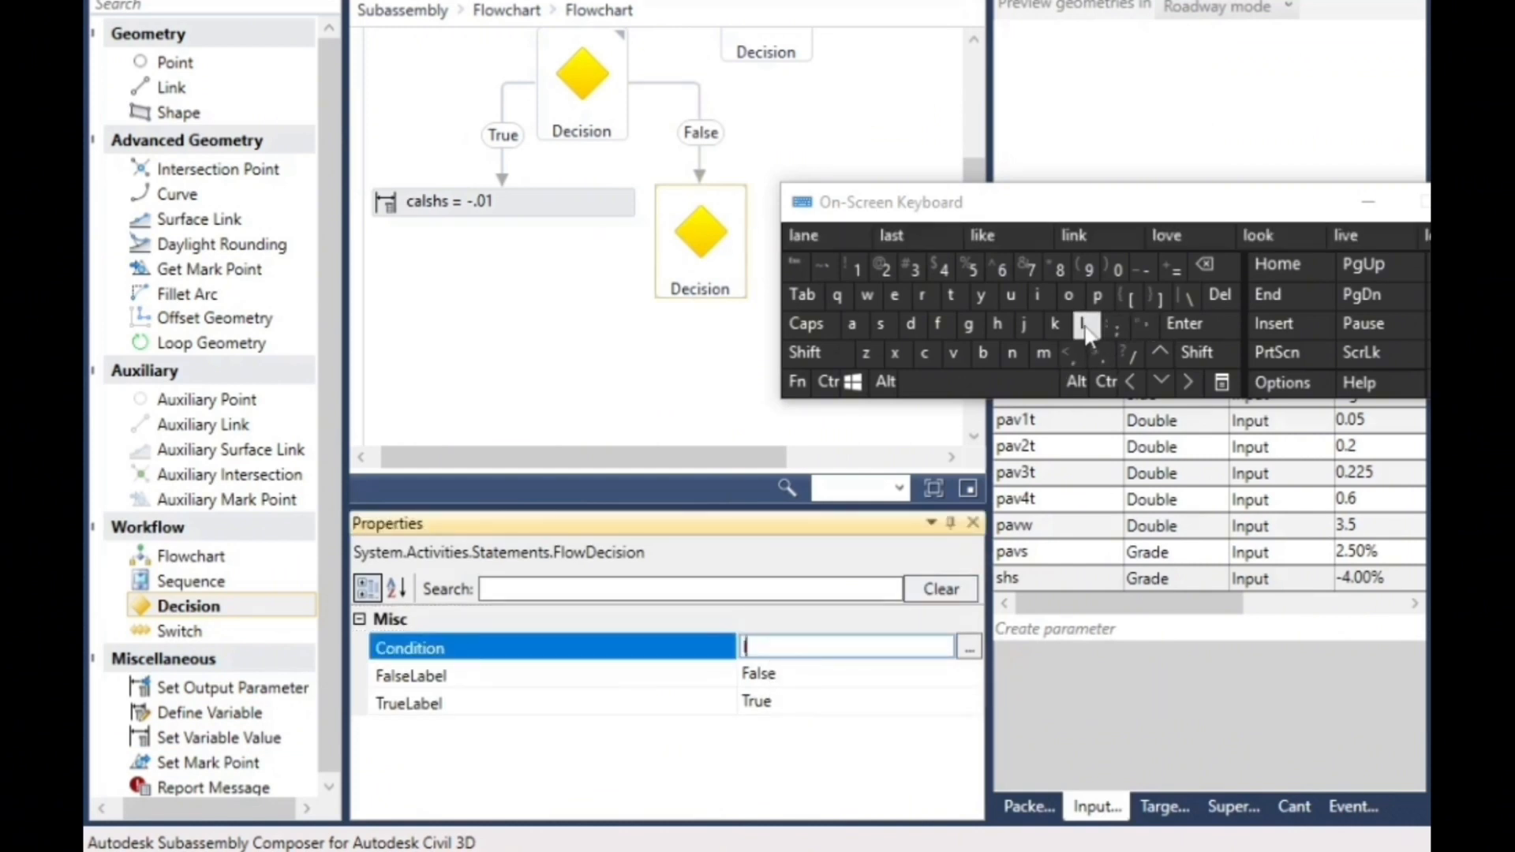
left_click(879, 324)
left_click(1207, 352)
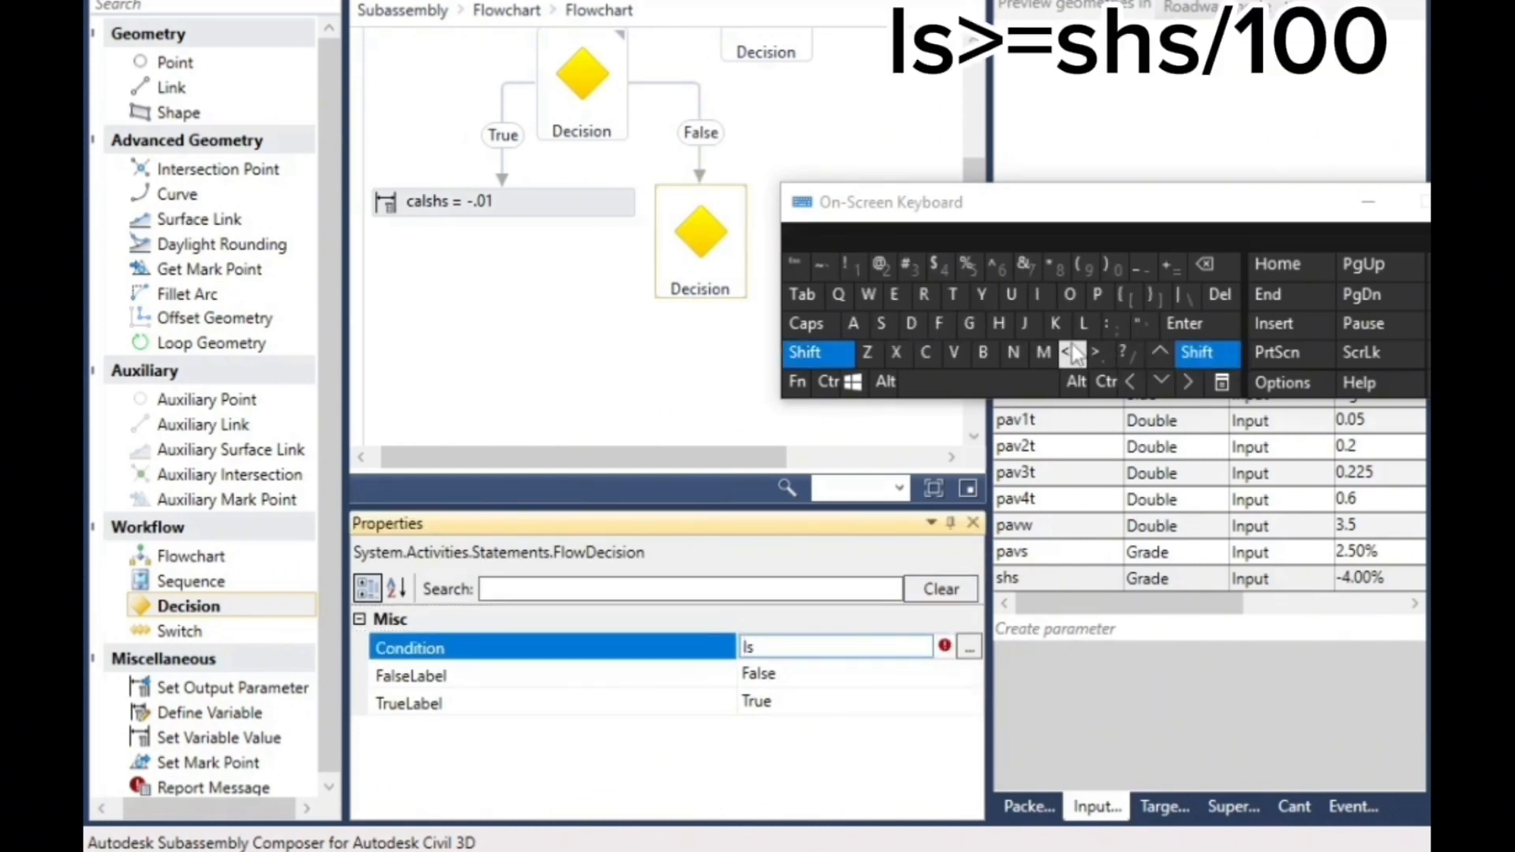
left_click(1098, 352)
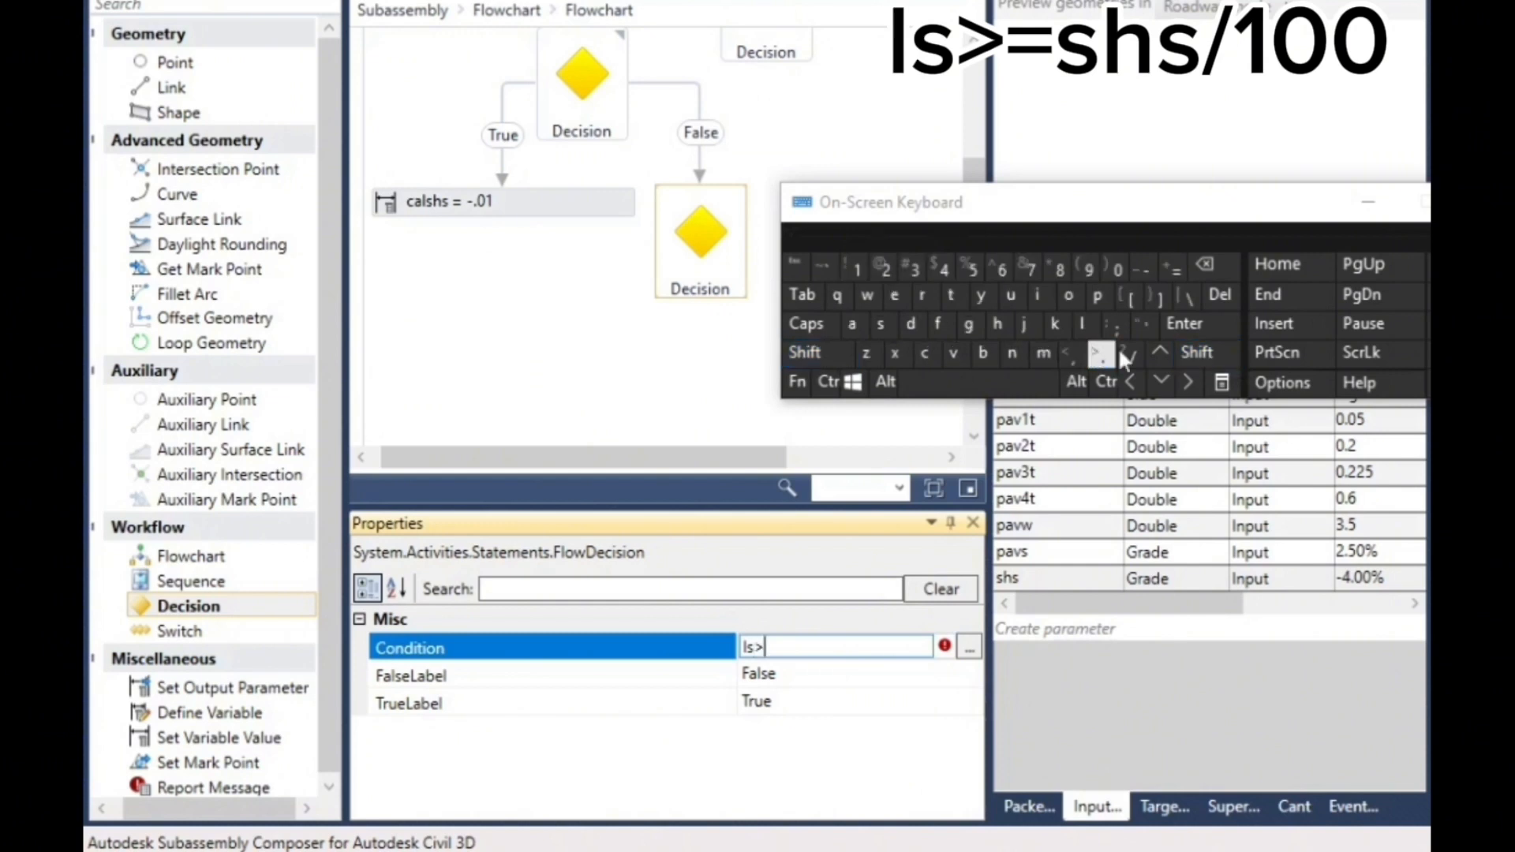
left_click(1174, 270)
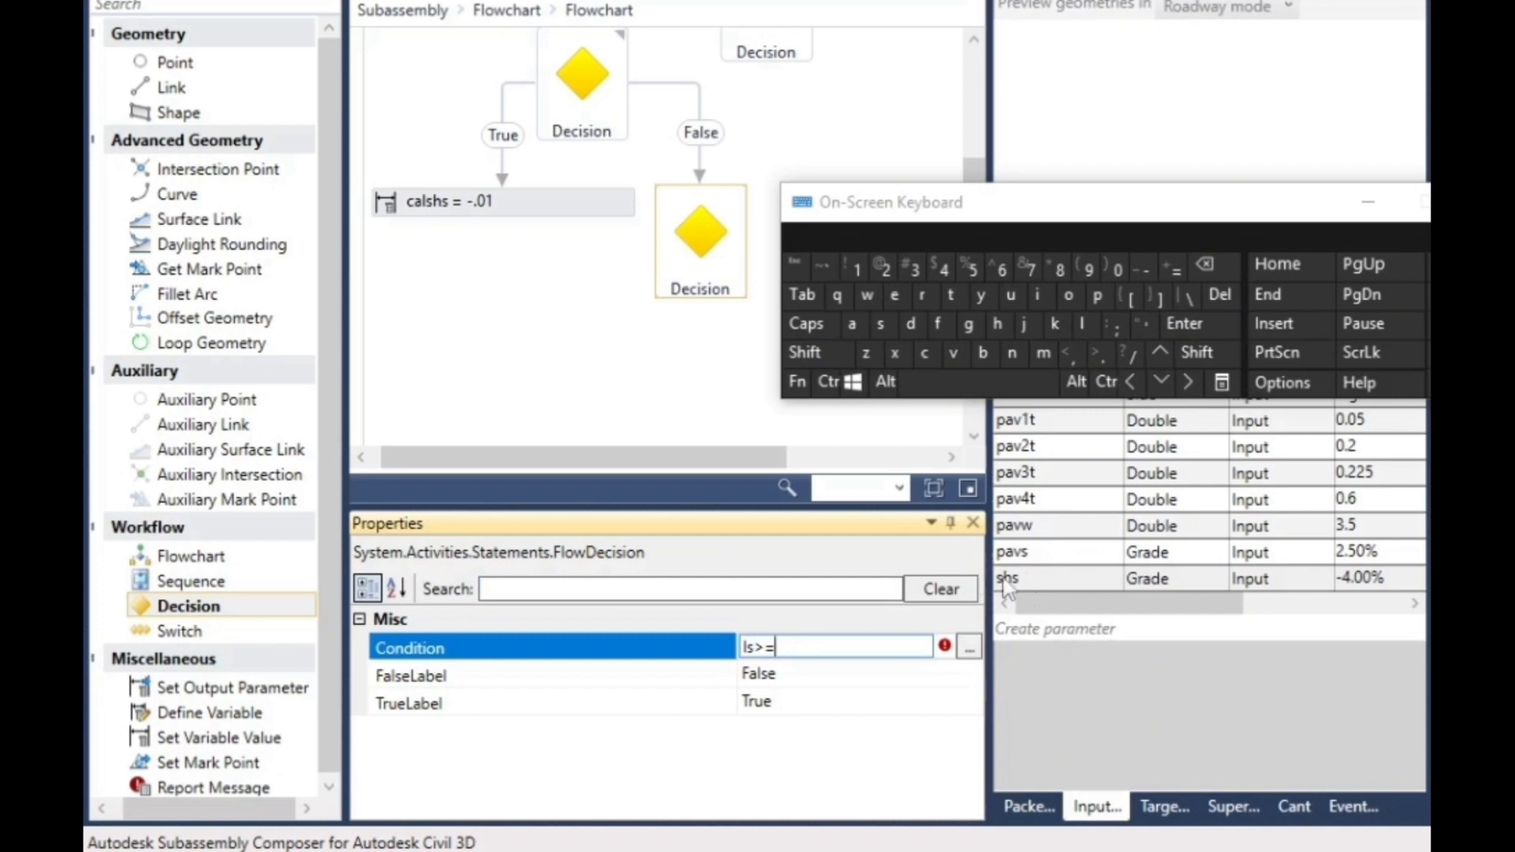
left_click(879, 324)
left_click(998, 324)
left_click(880, 324)
left_click(1131, 353)
left_click(855, 272)
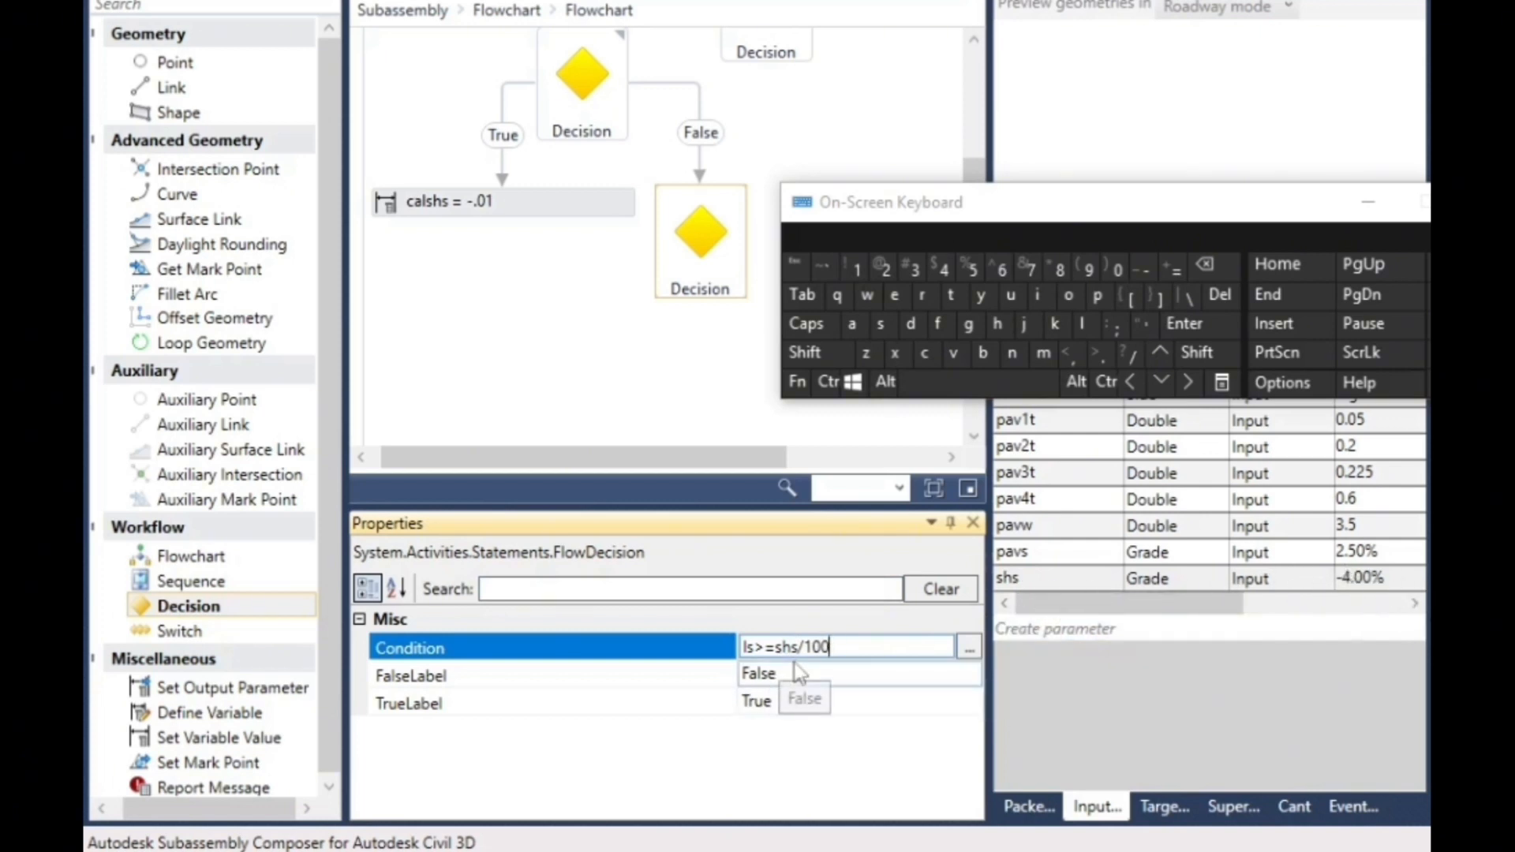
left_click(717, 373)
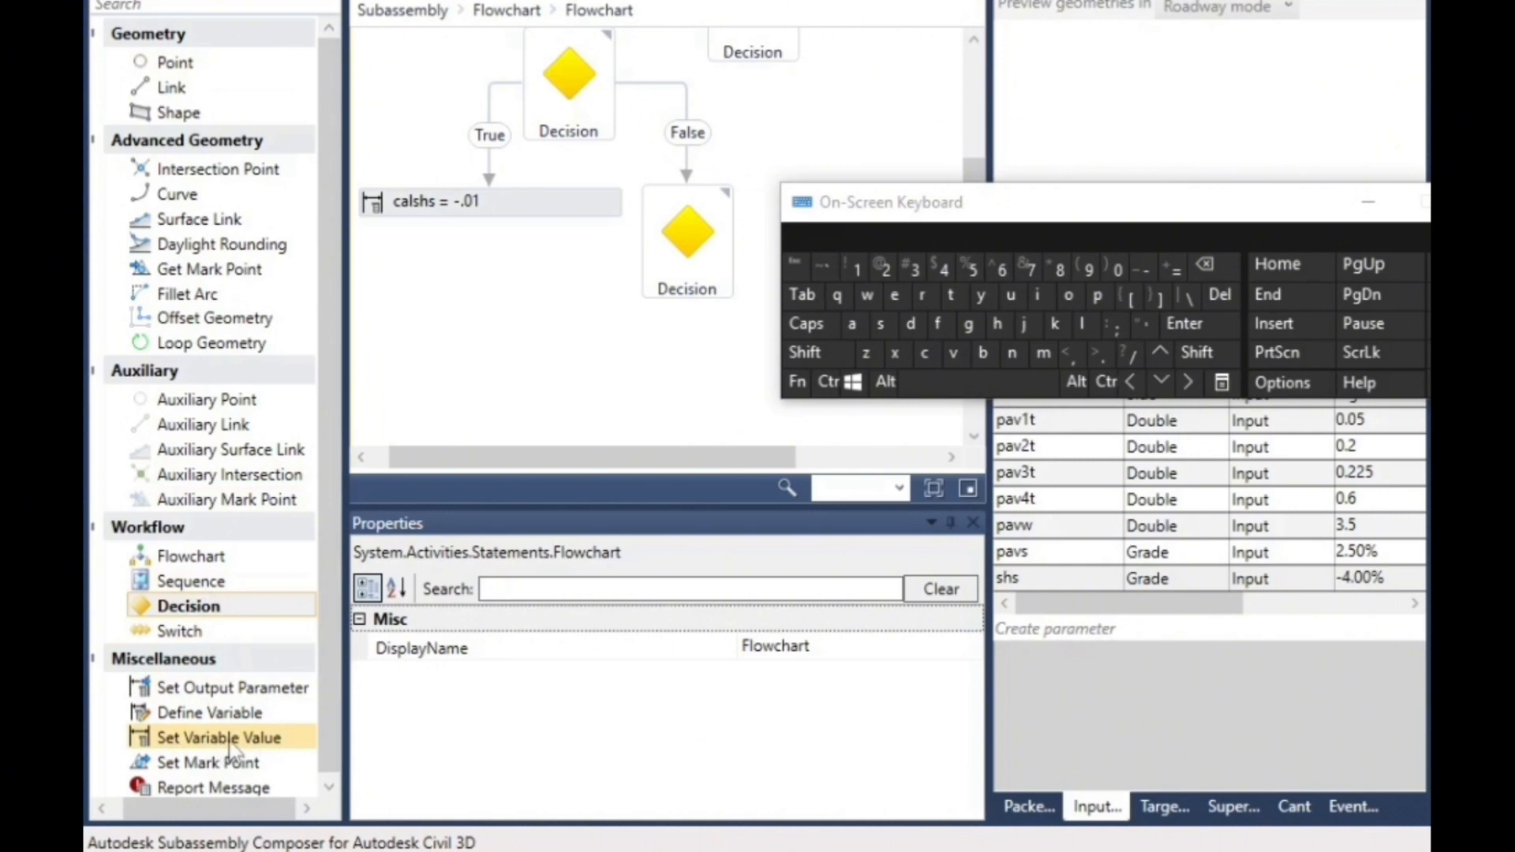
- Add a Set Variable Value element below calshs = -.01, linked only from the True branch of the third Decision
left_click_drag(225, 748, 532, 296)
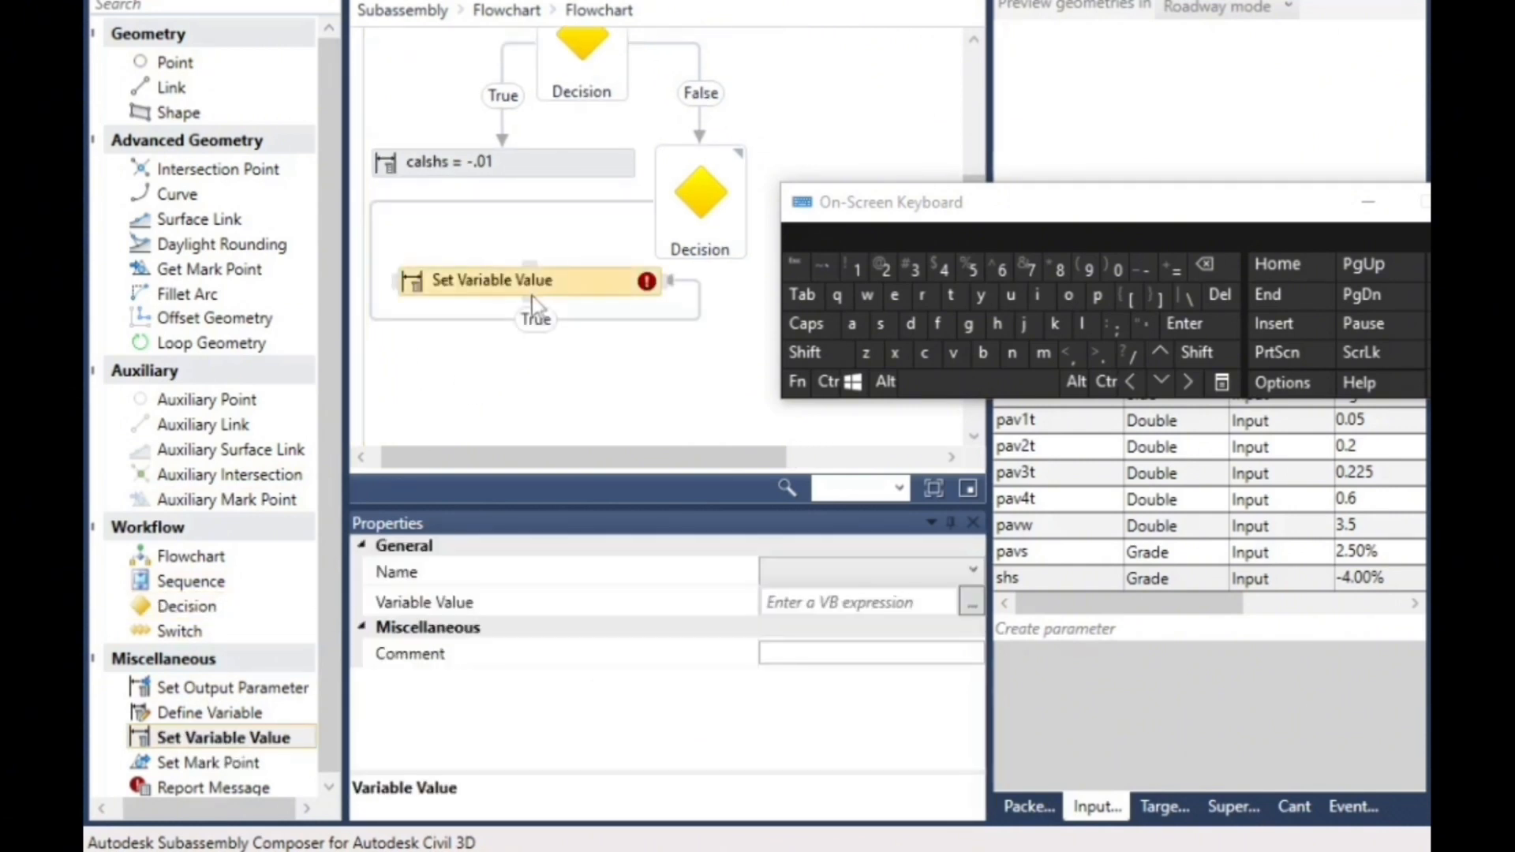
left_click(630, 319)
left_click(1215, 296)
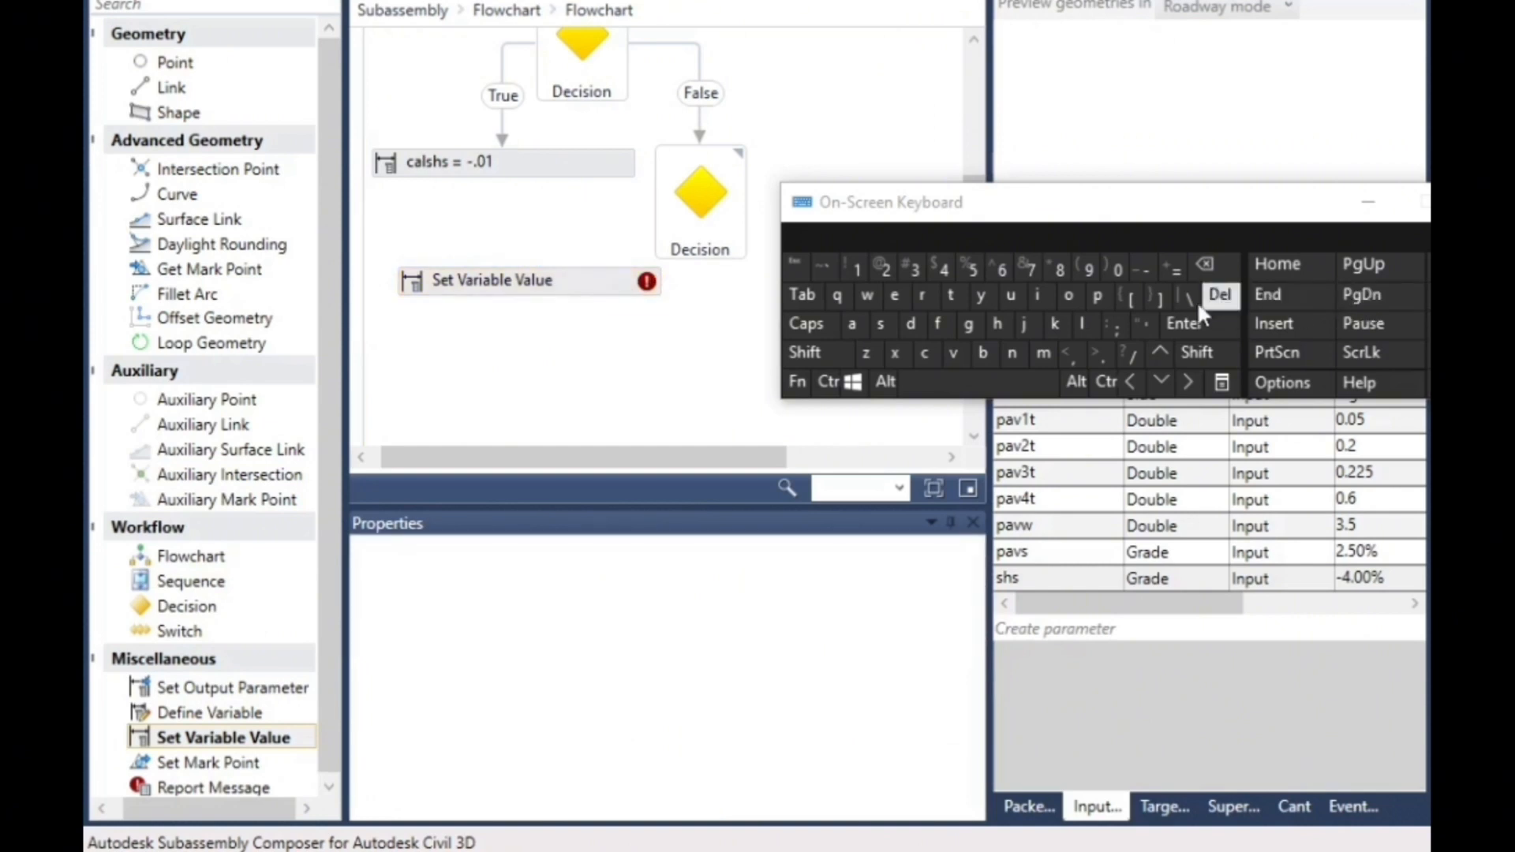
mouse_move(655, 204)
left_mouse_down()
mouse_move(530, 251)
mouse_move(524, 293)
mouse_move(537, 266)
mouse_move(535, 279)
left_mouse_up()
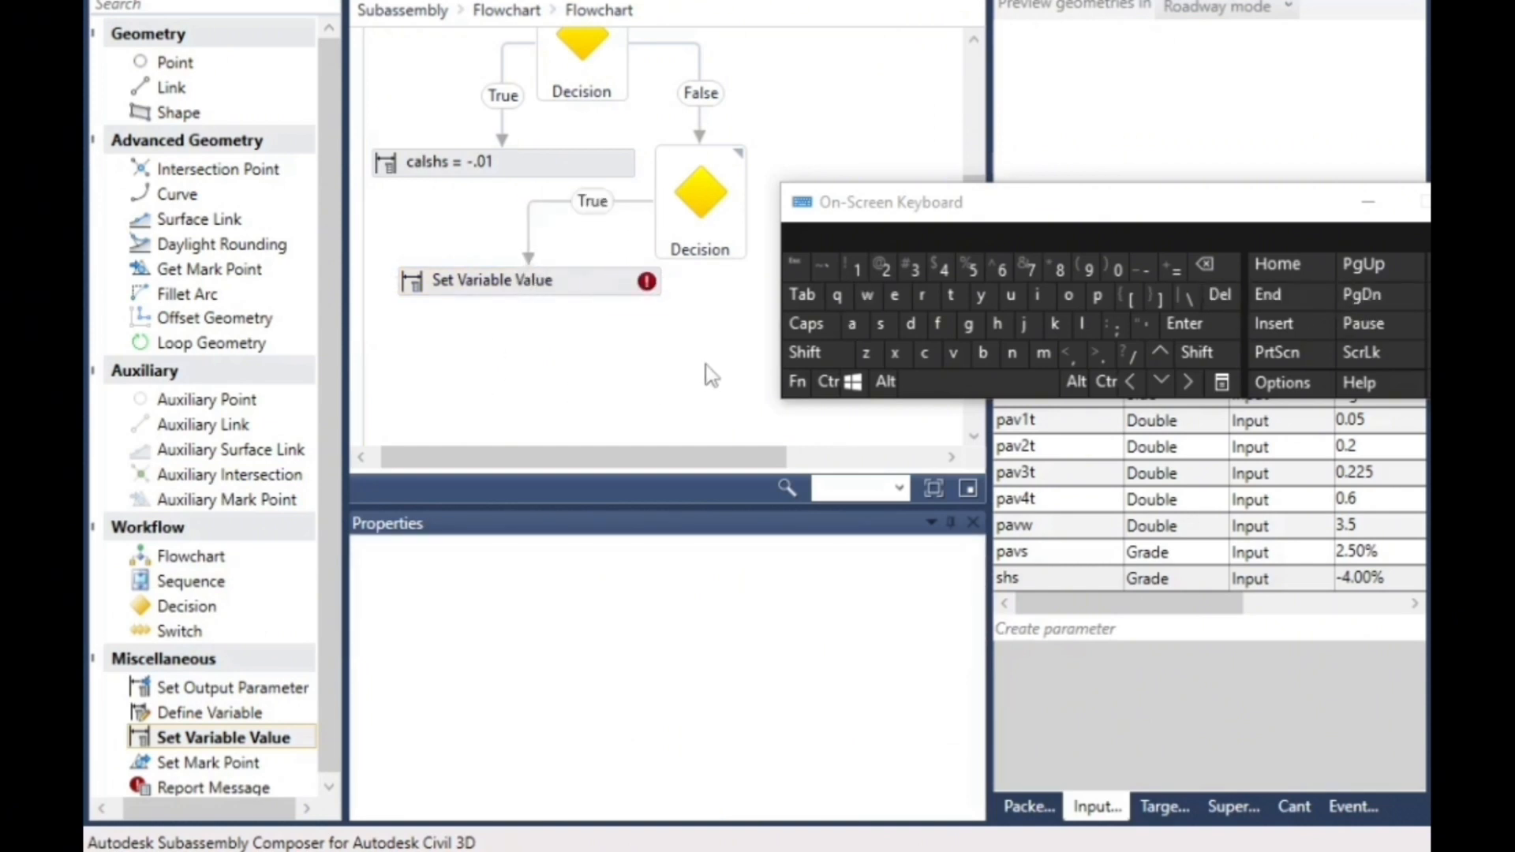
- Configure the Set Variable Value element on the third Decision's True branch to assign ls-.08 to the variable calshs
left_click(546, 289)
left_click(840, 582)
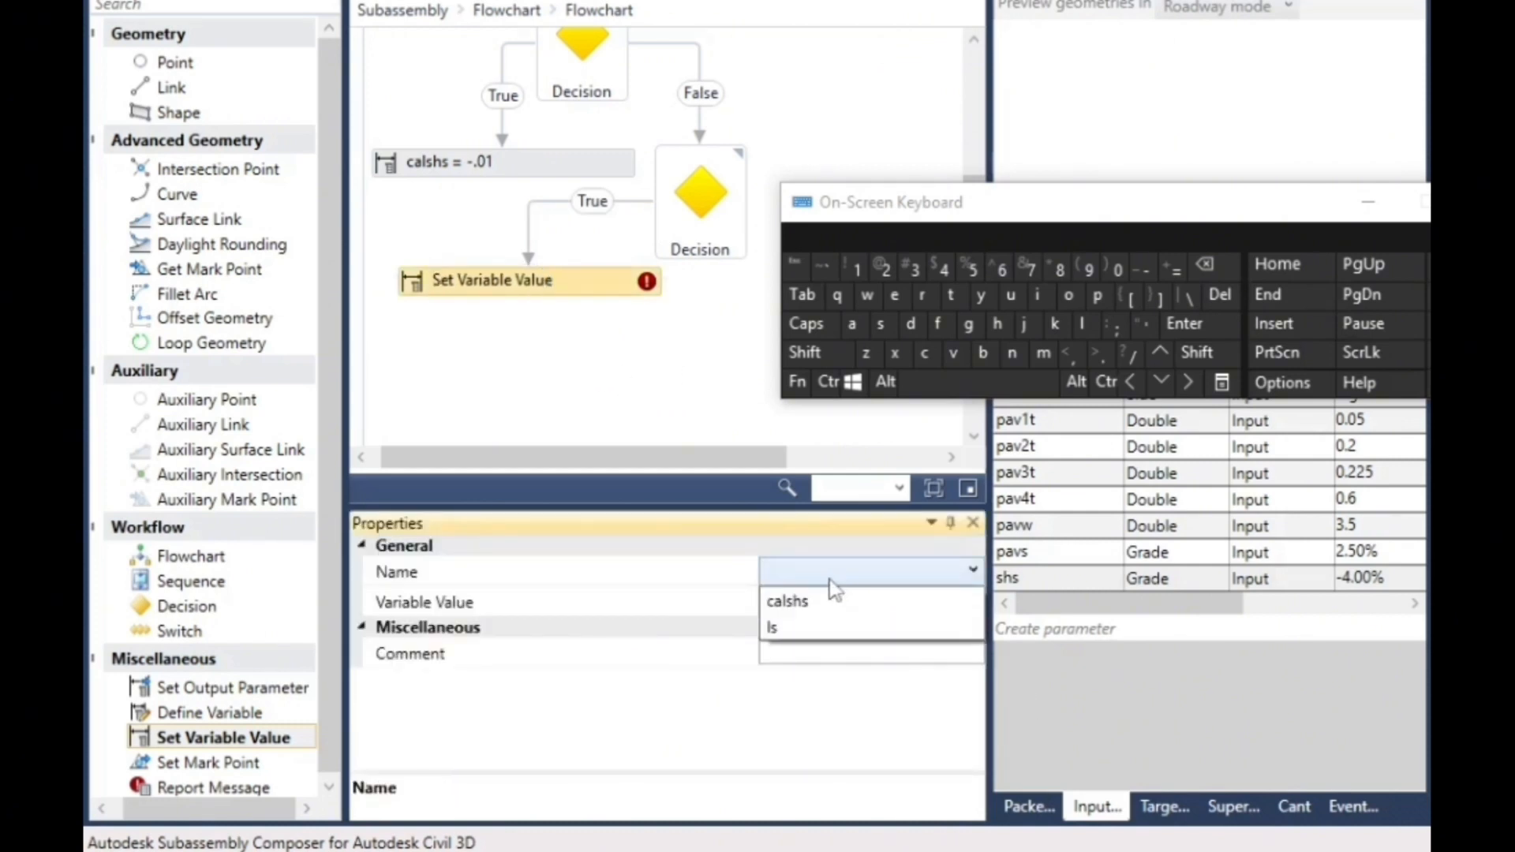
left_click(813, 601)
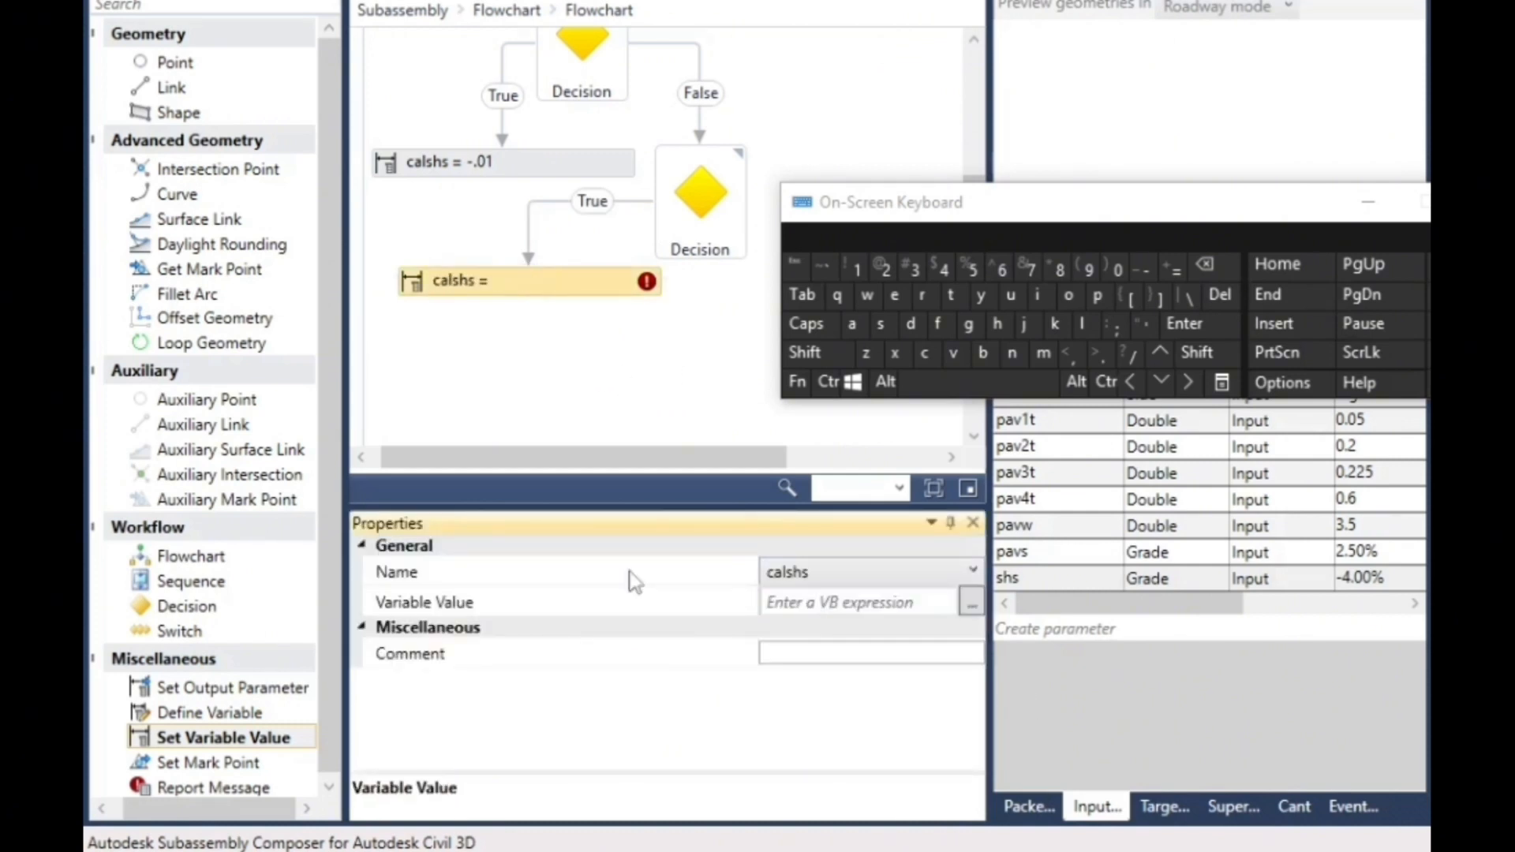
left_click(830, 600)
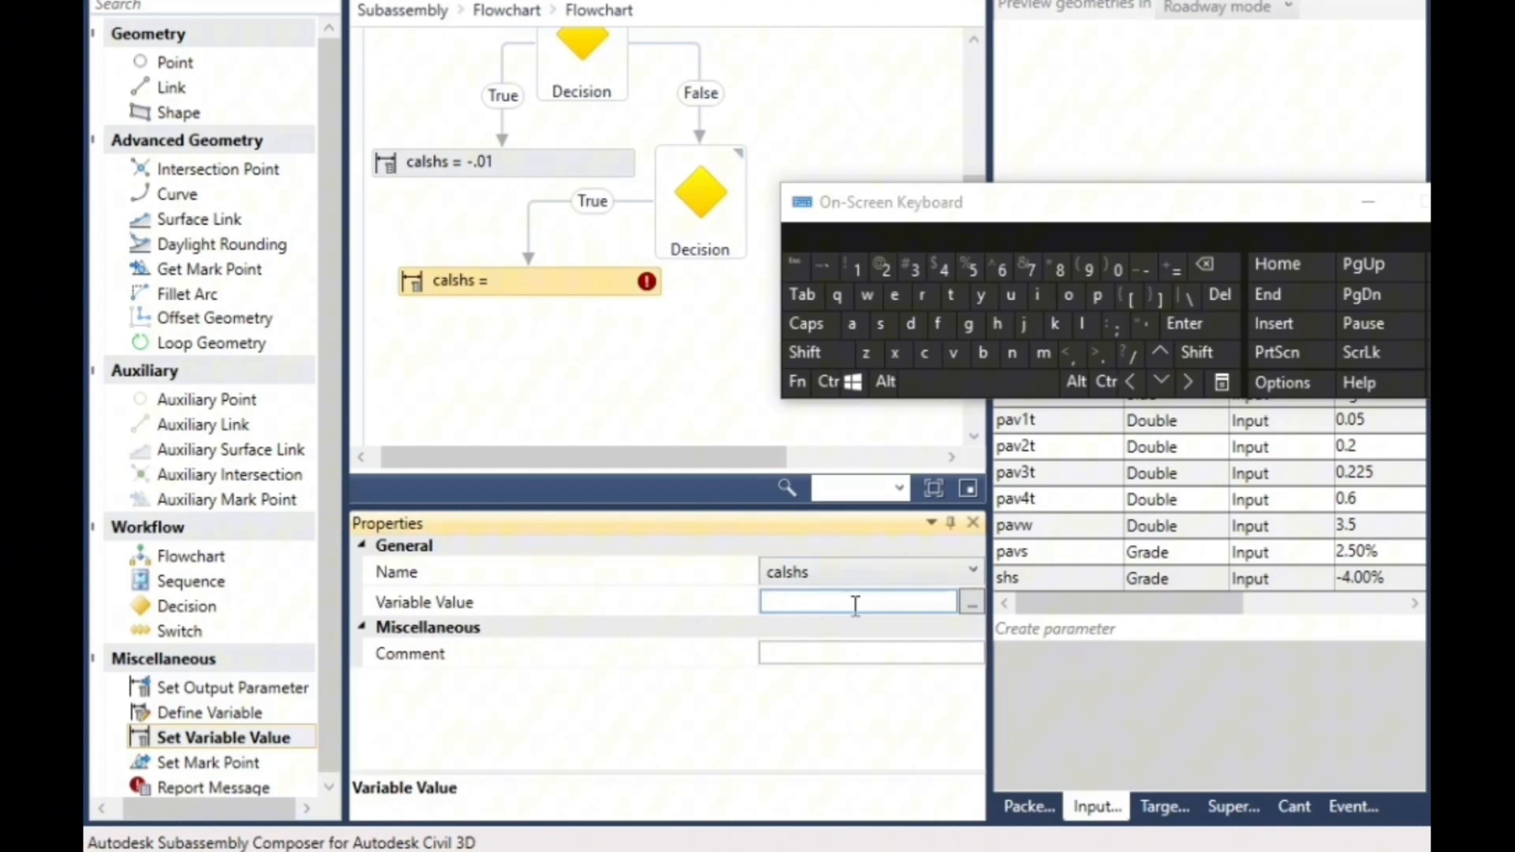
left_click(1081, 323)
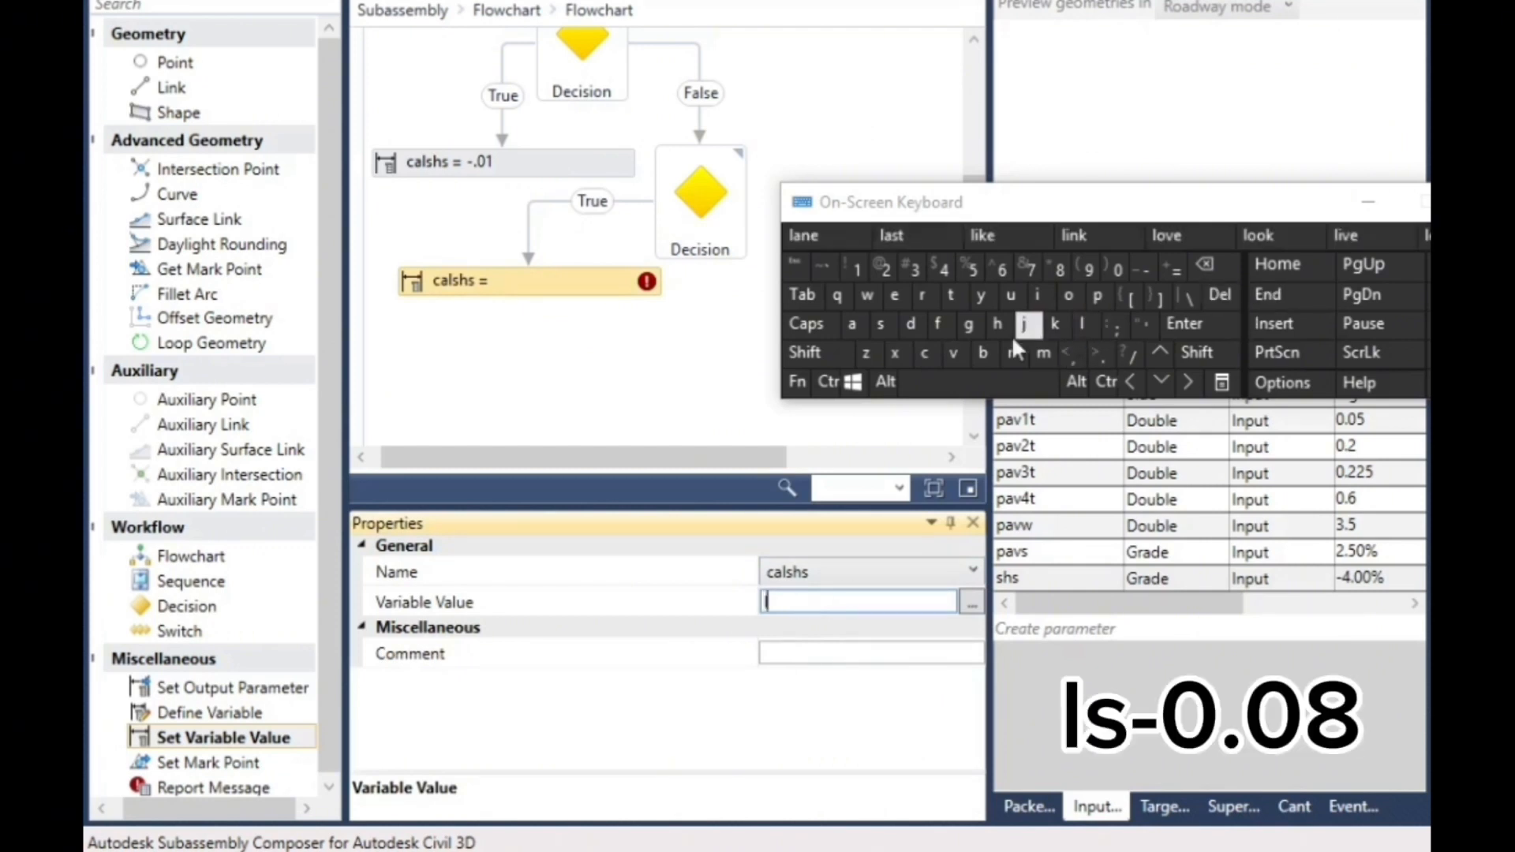
left_click(880, 326)
left_click(1143, 271)
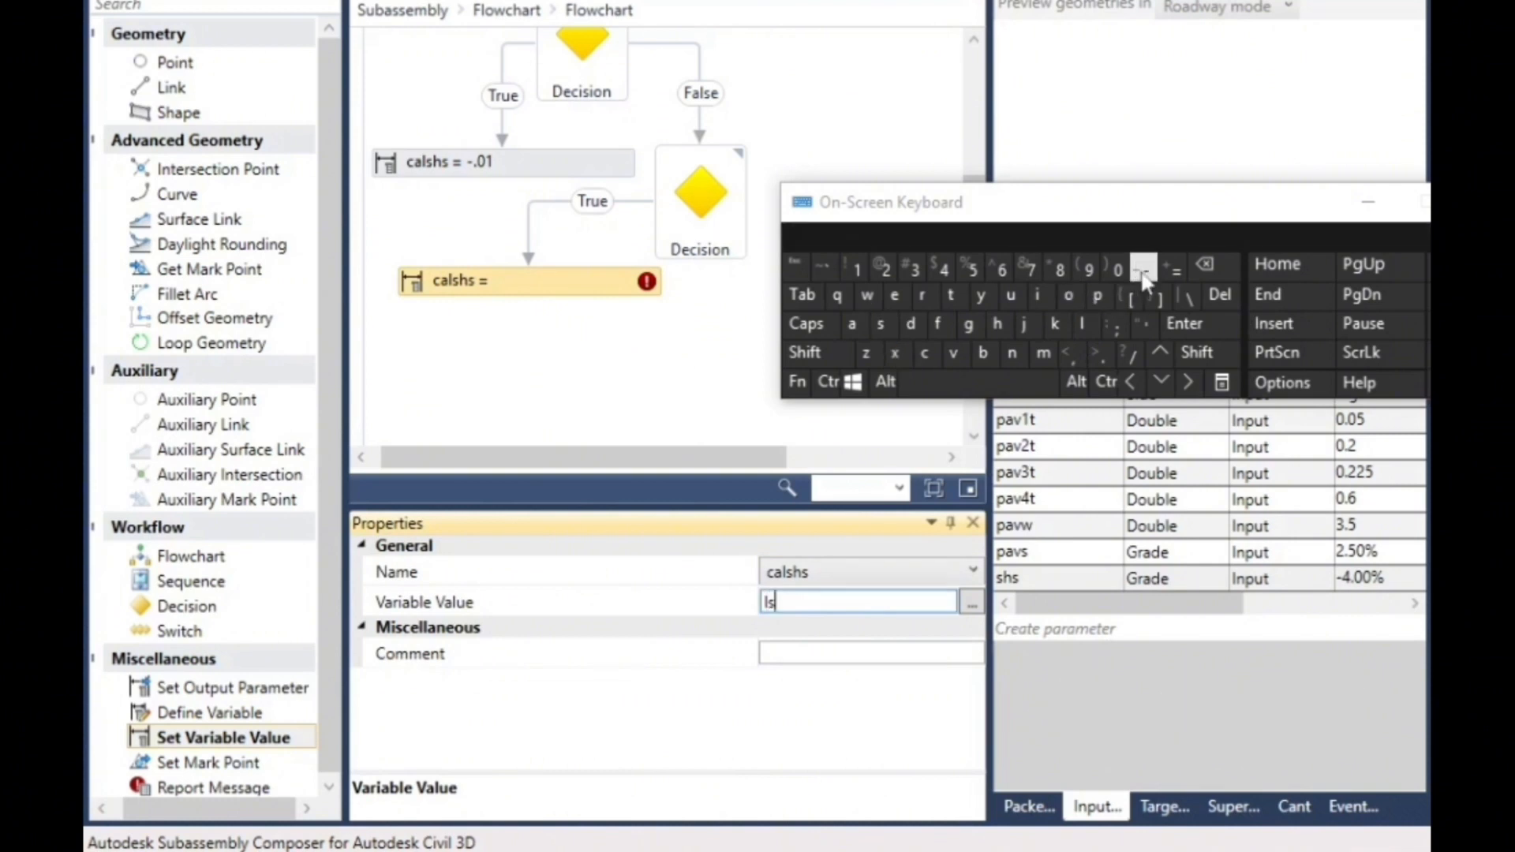
left_click(1104, 362)
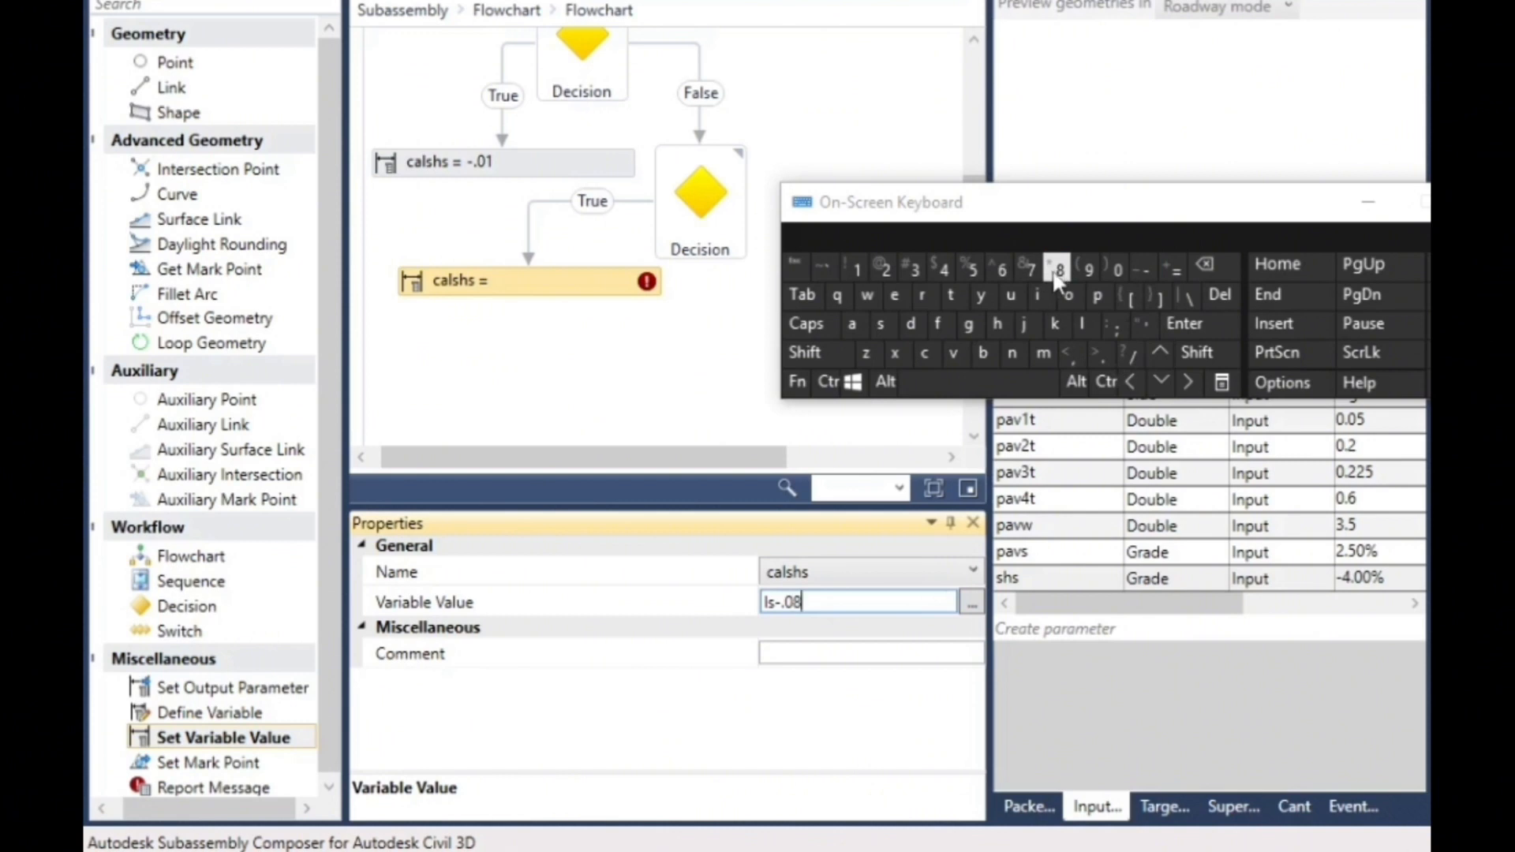
left_click(578, 395)
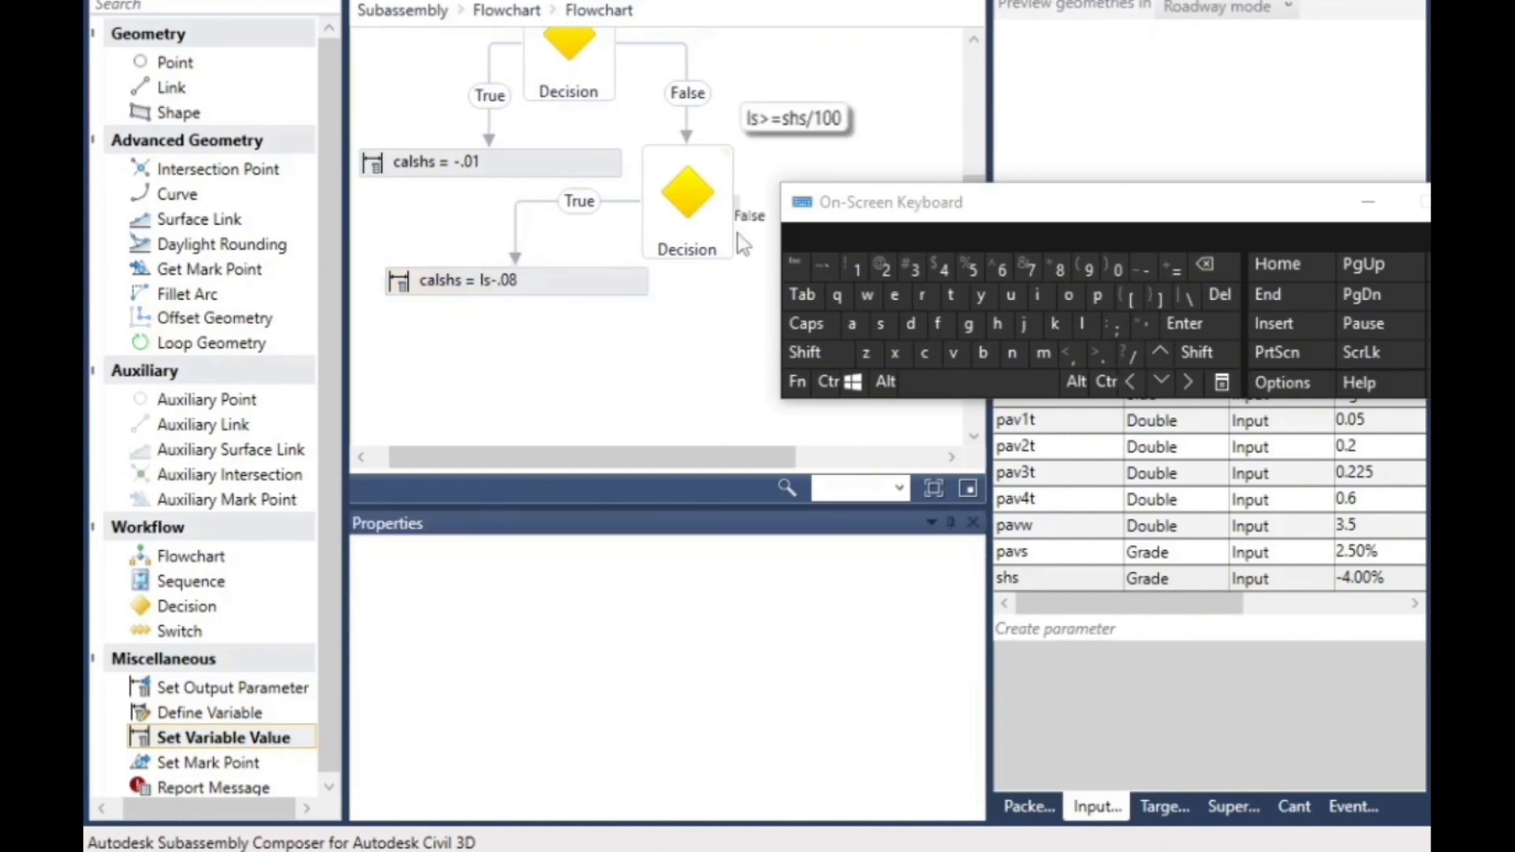
- Add a Set Variable Value element beside calshs = ls-.08, linked only from the False branch of the third Decision
left_click_drag(1082, 202, 1243, 142)
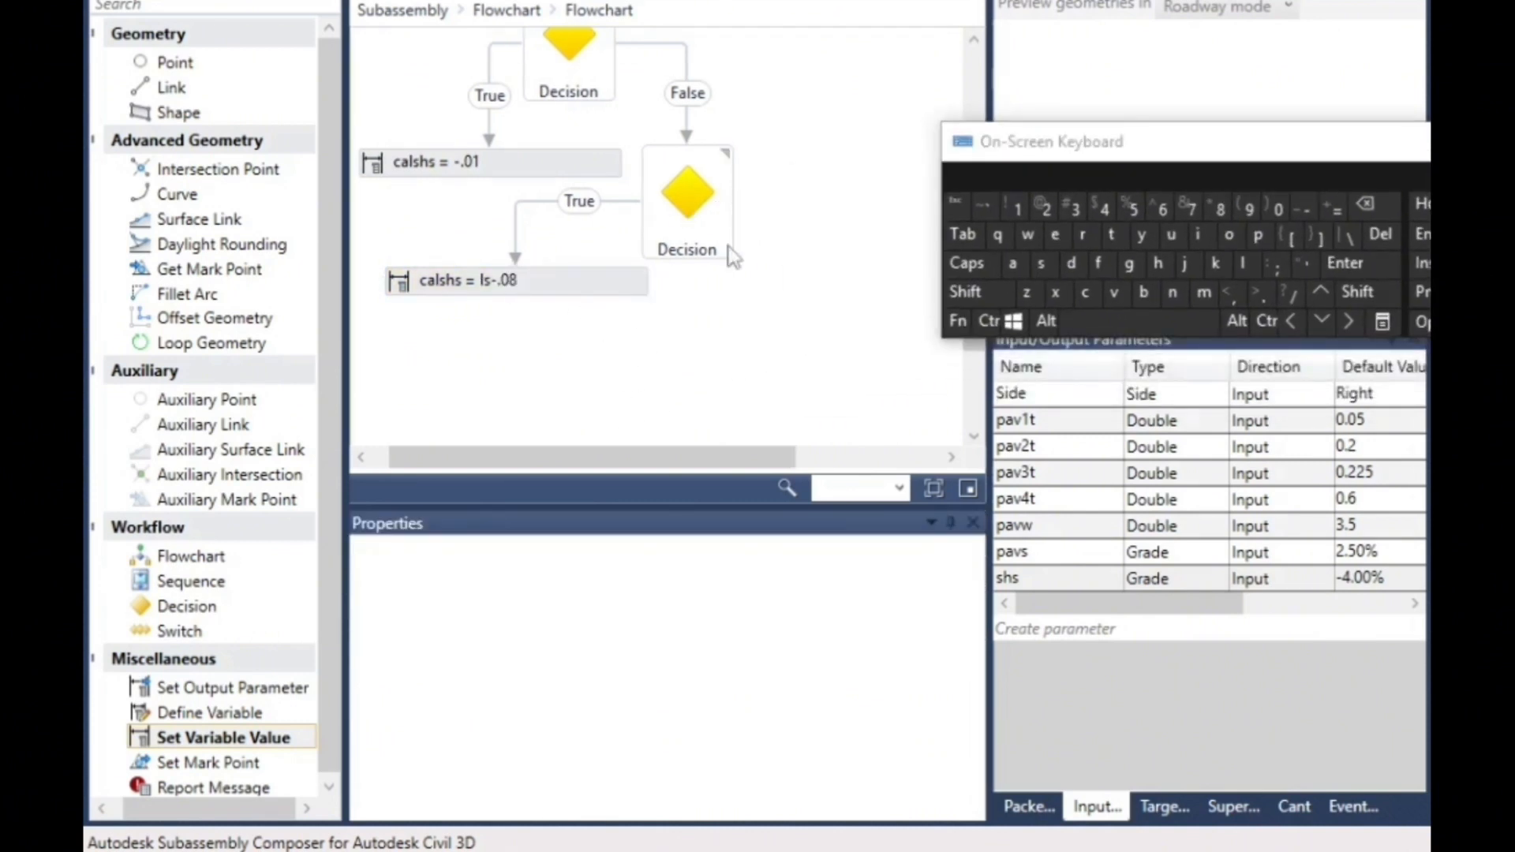
left_click_drag(216, 738, 759, 320)
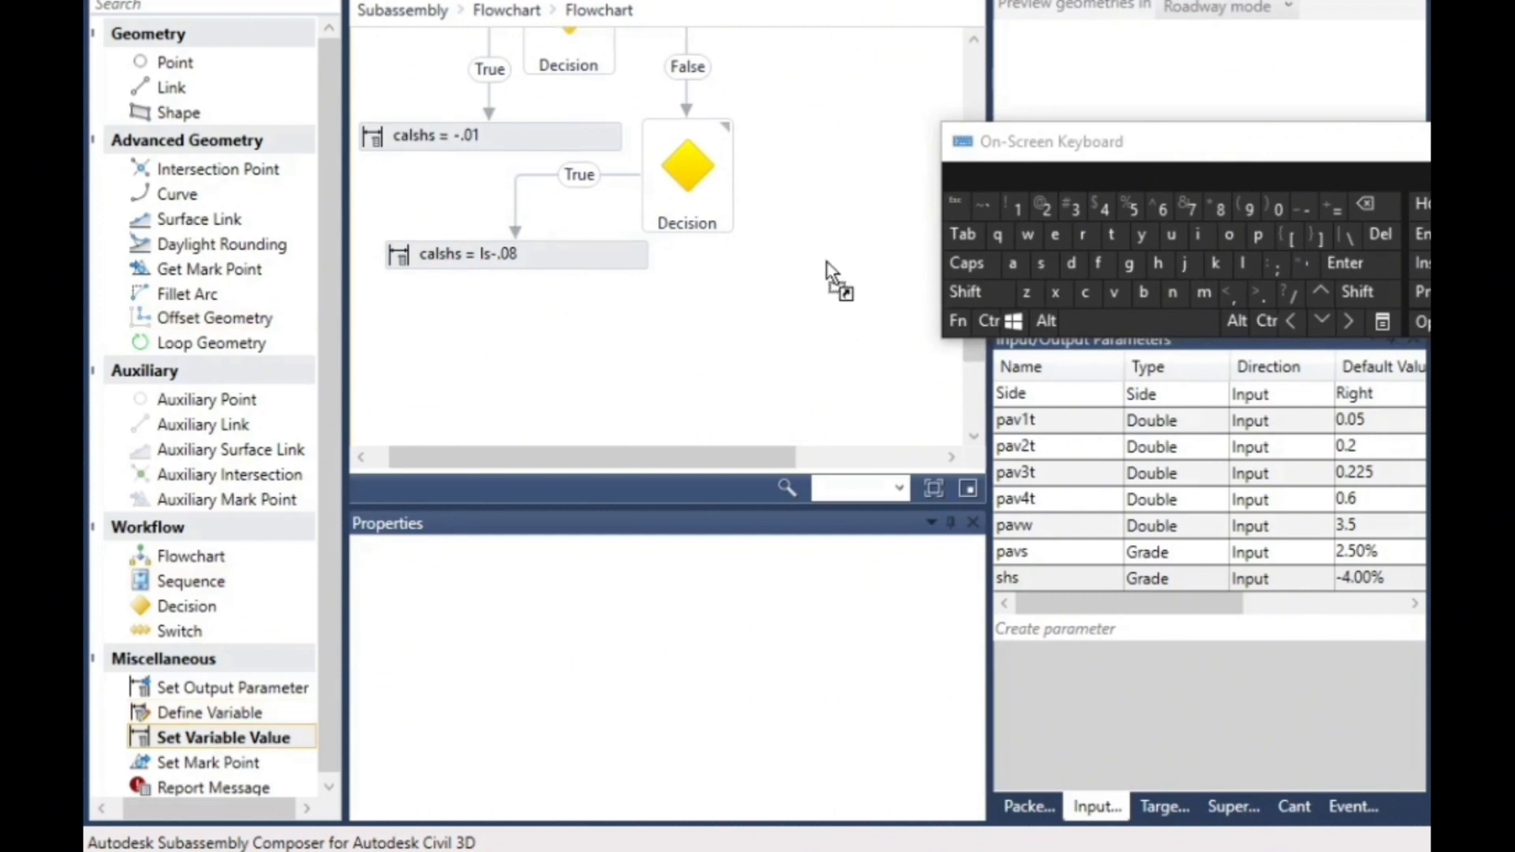
left_click_drag(826, 262, 771, 311)
left_click(676, 260)
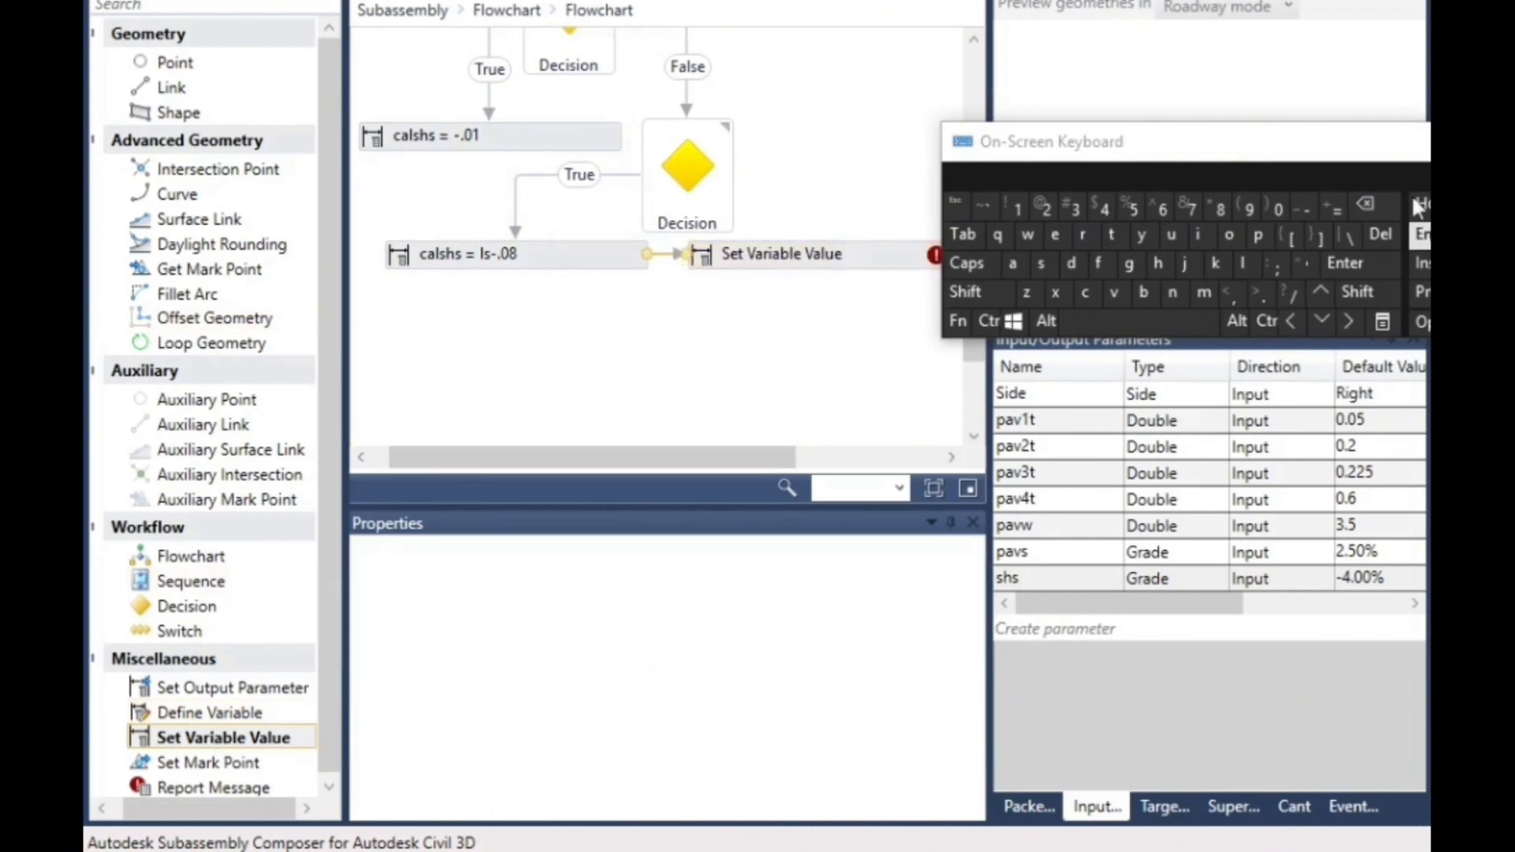
left_click(1380, 234)
left_click_drag(738, 184, 820, 253)
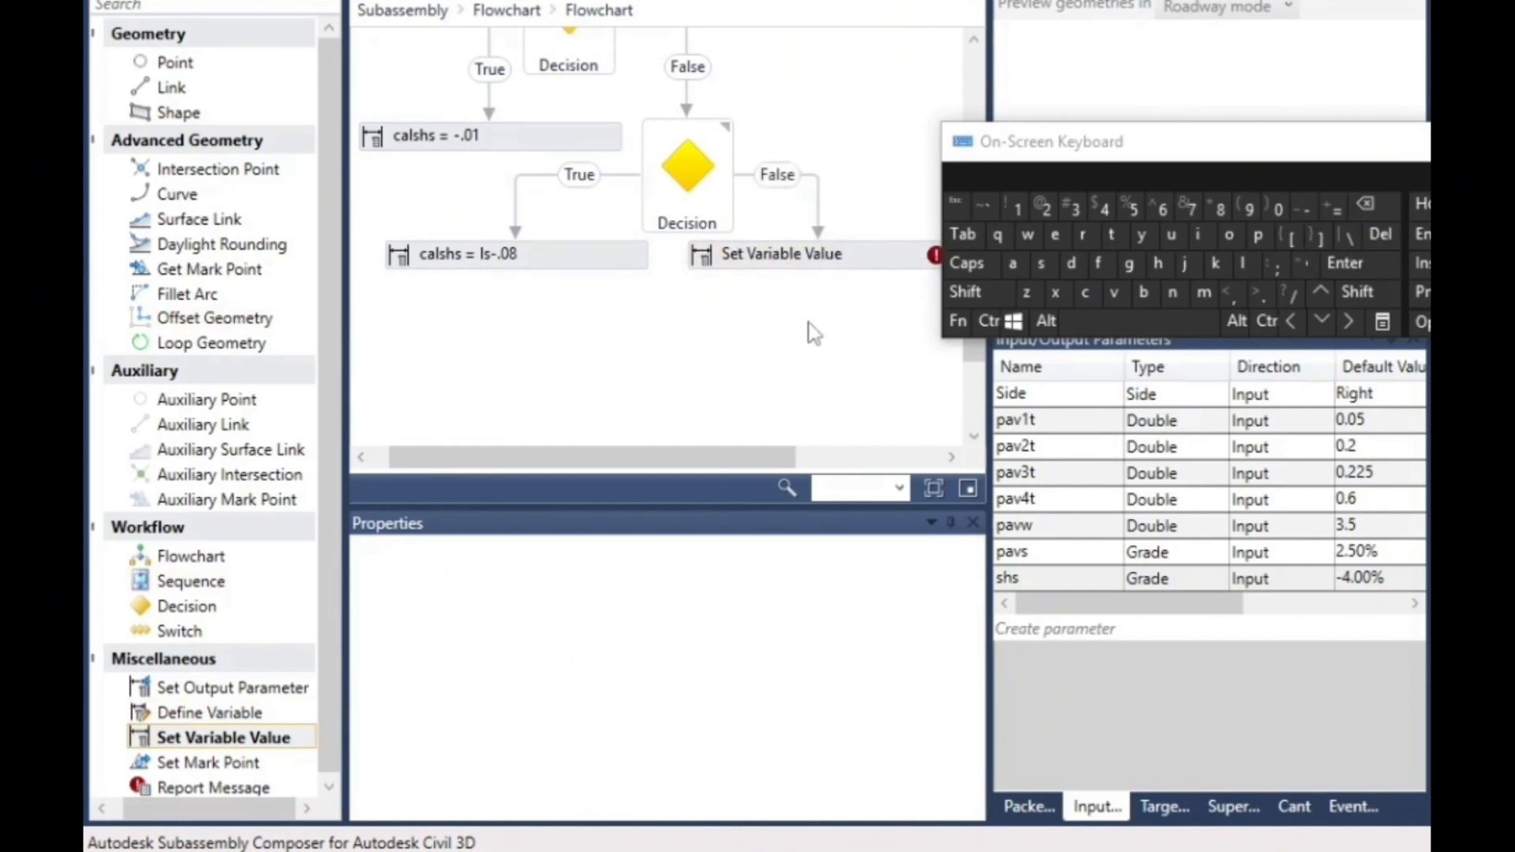
- Configure the Set Variable Value element on the third Decision's False branch to assign shs/100 to the variable calshs
left_click(815, 262)
left_click(841, 575)
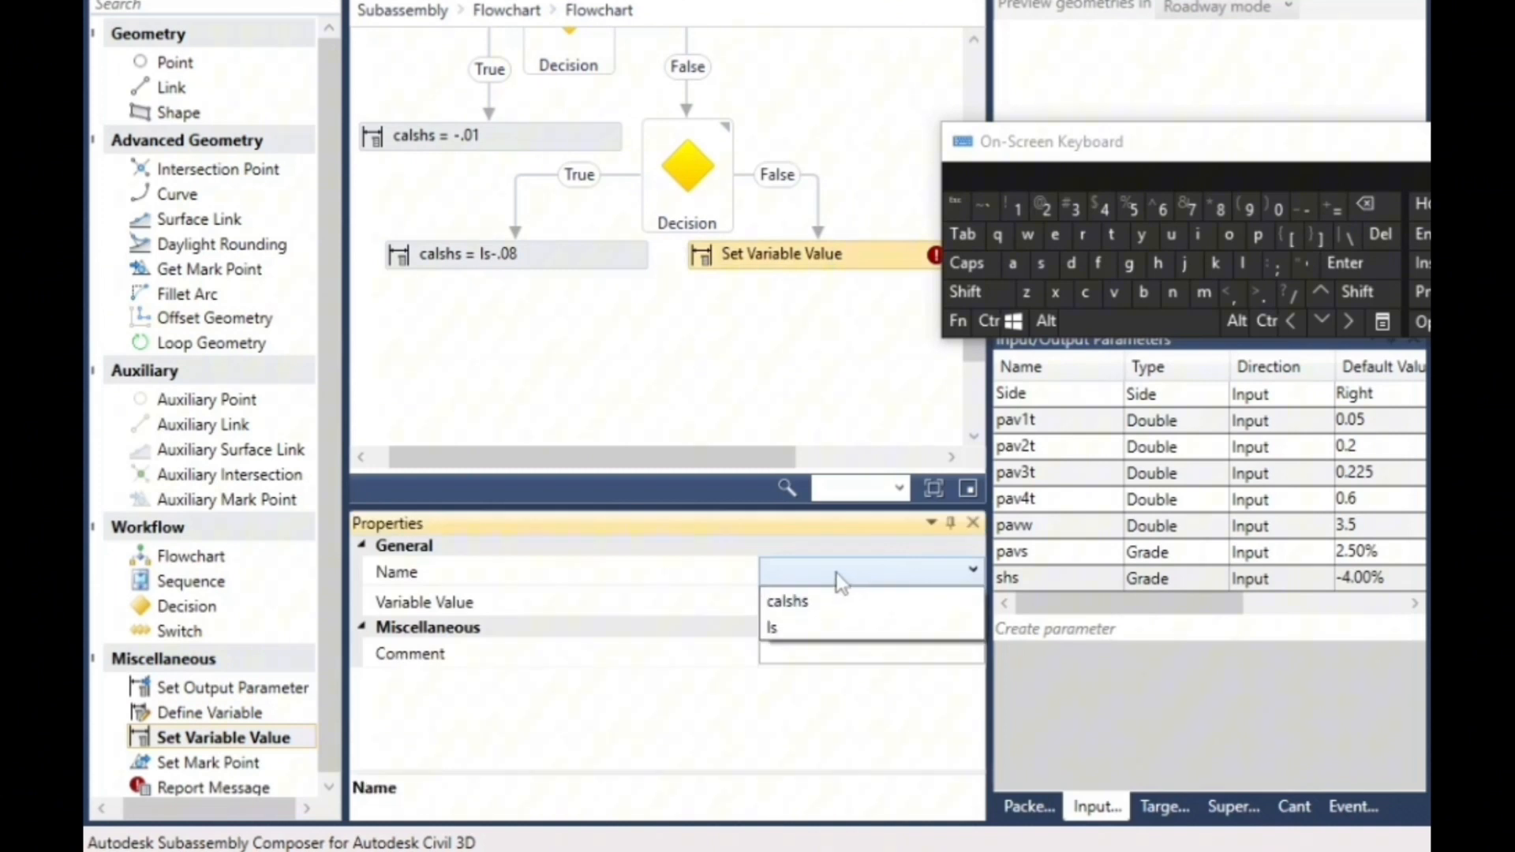
left_click(791, 598)
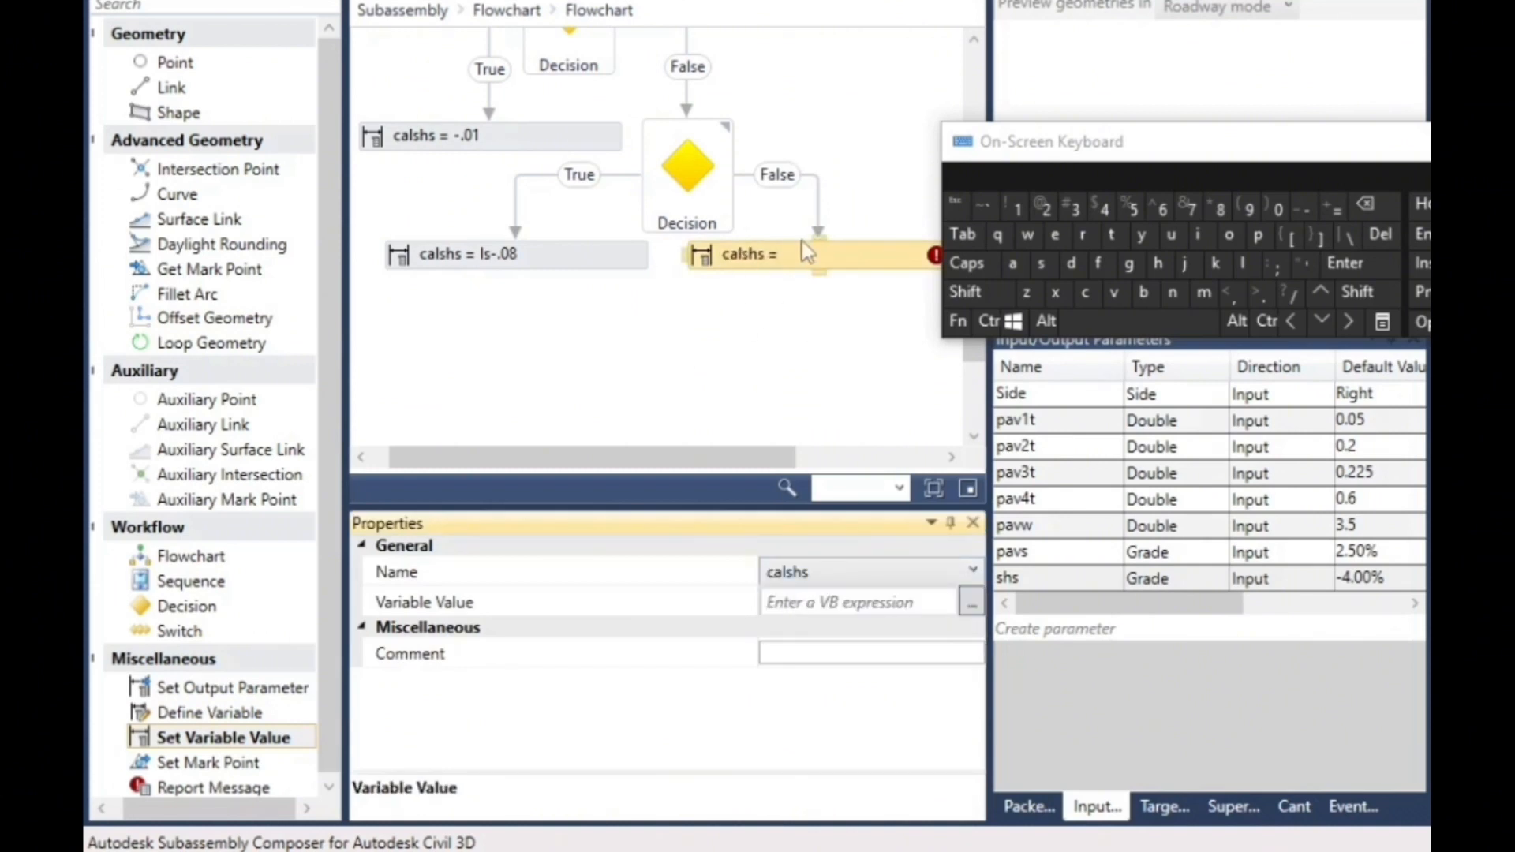
left_click(799, 603)
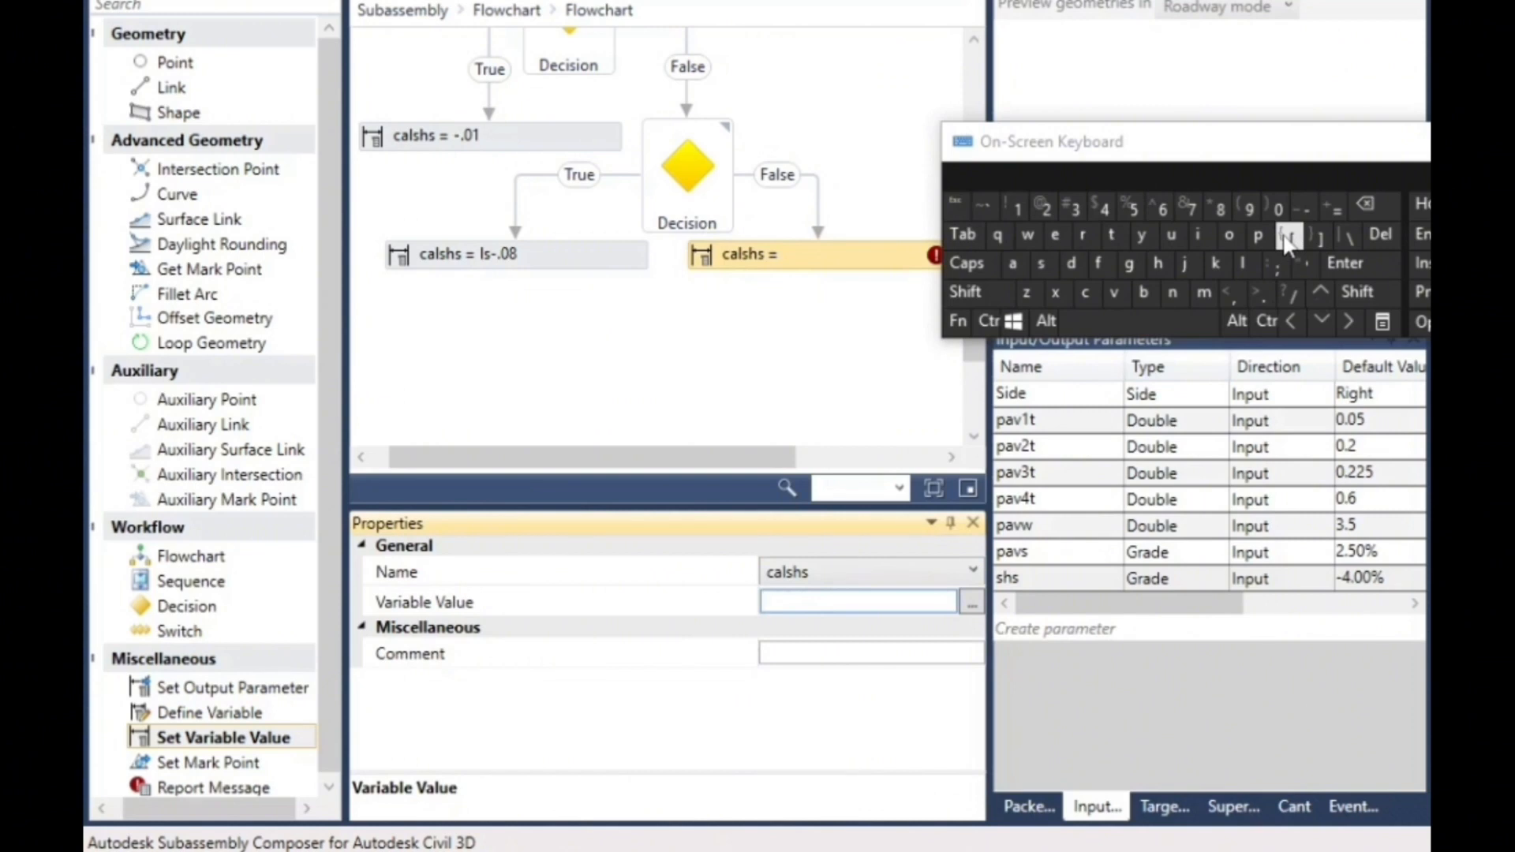
left_click(1041, 263)
left_click(1158, 262)
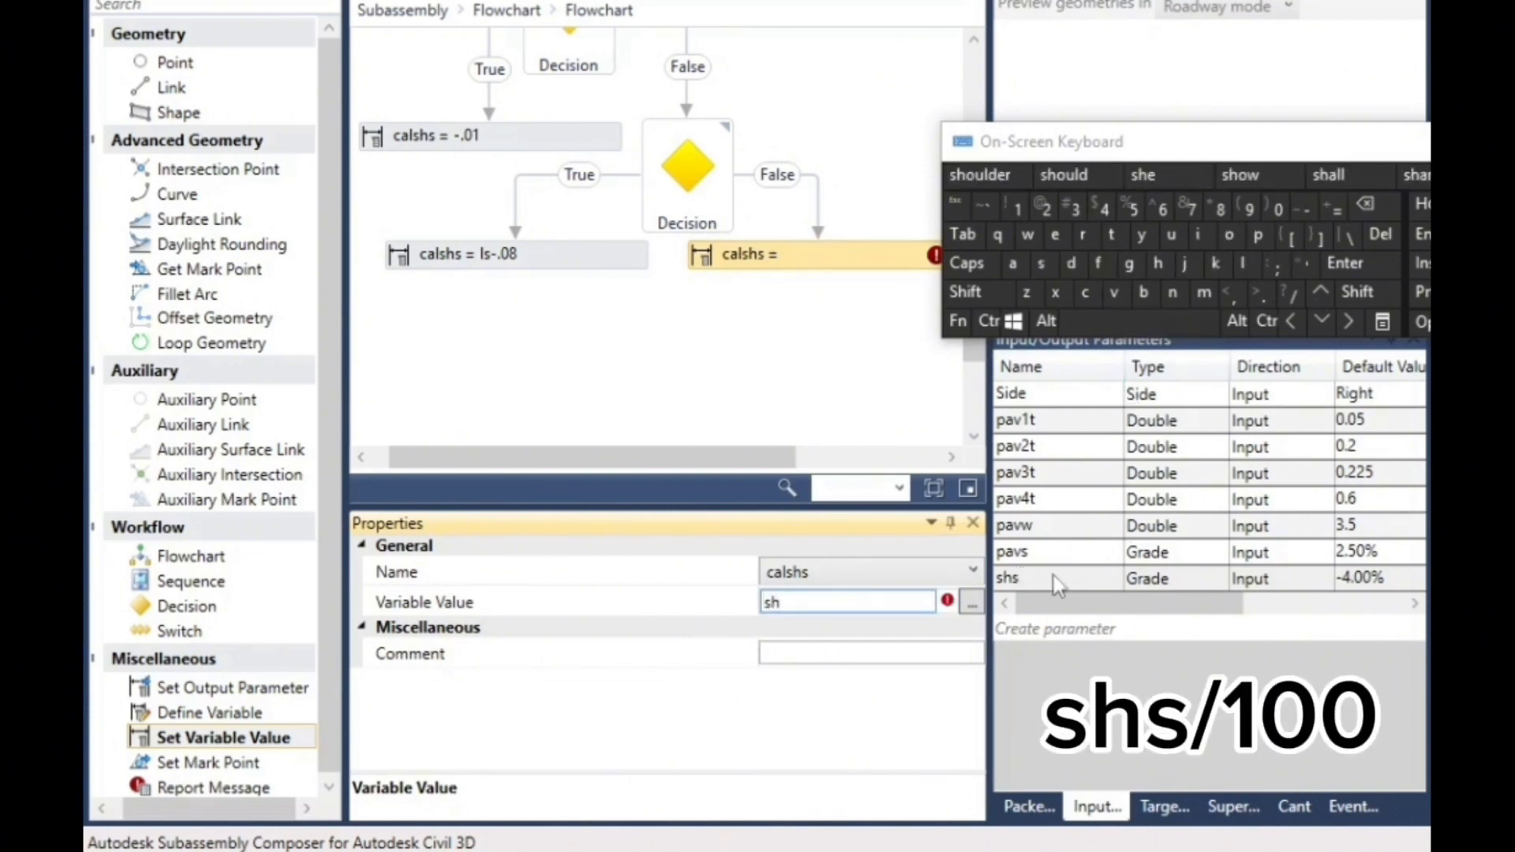
left_click(1048, 264)
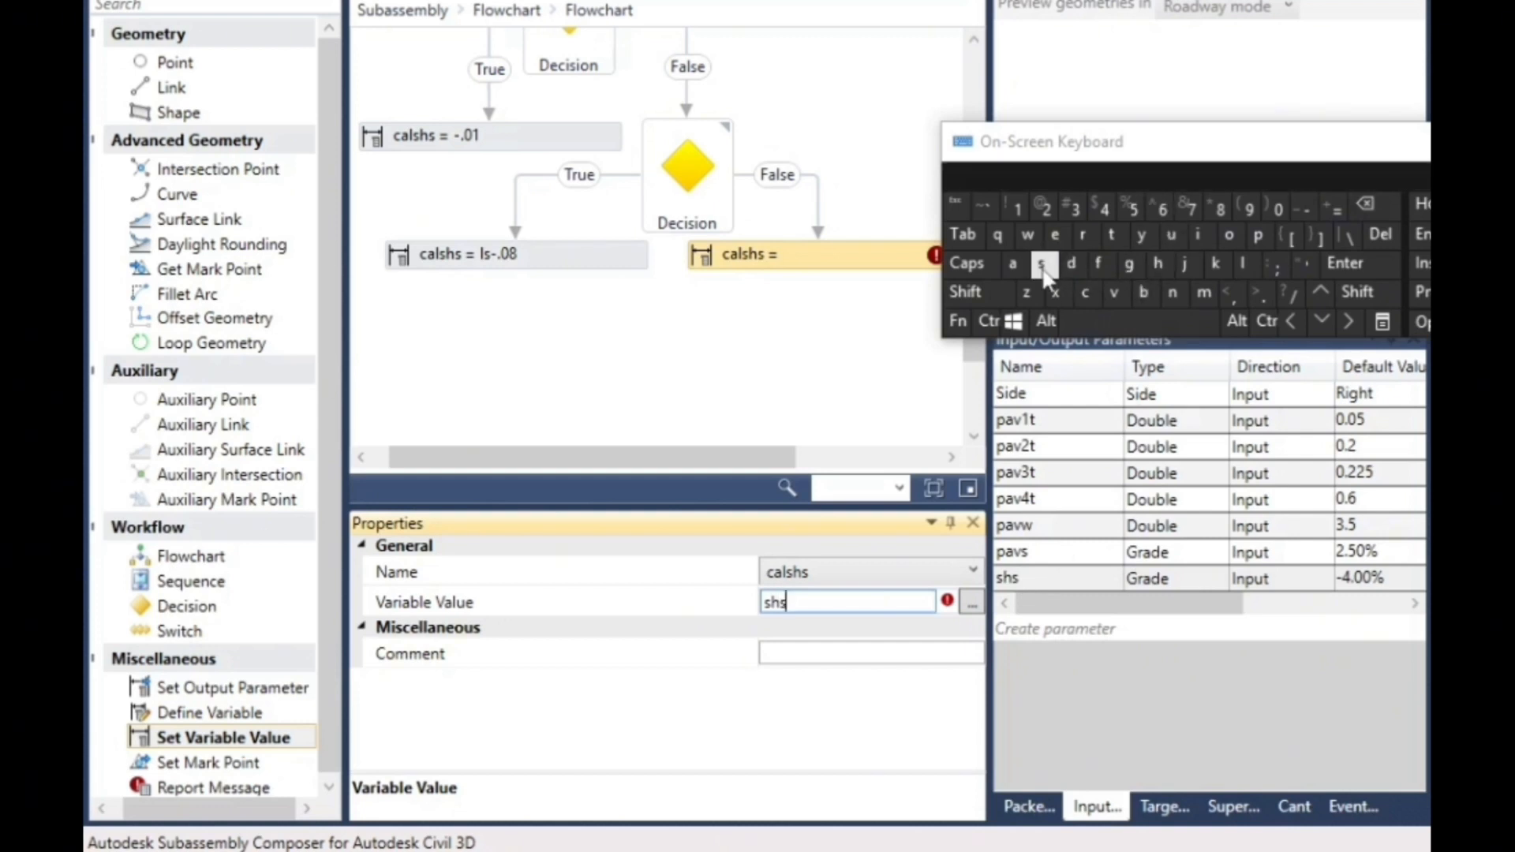
left_click(1291, 300)
left_click(1020, 207)
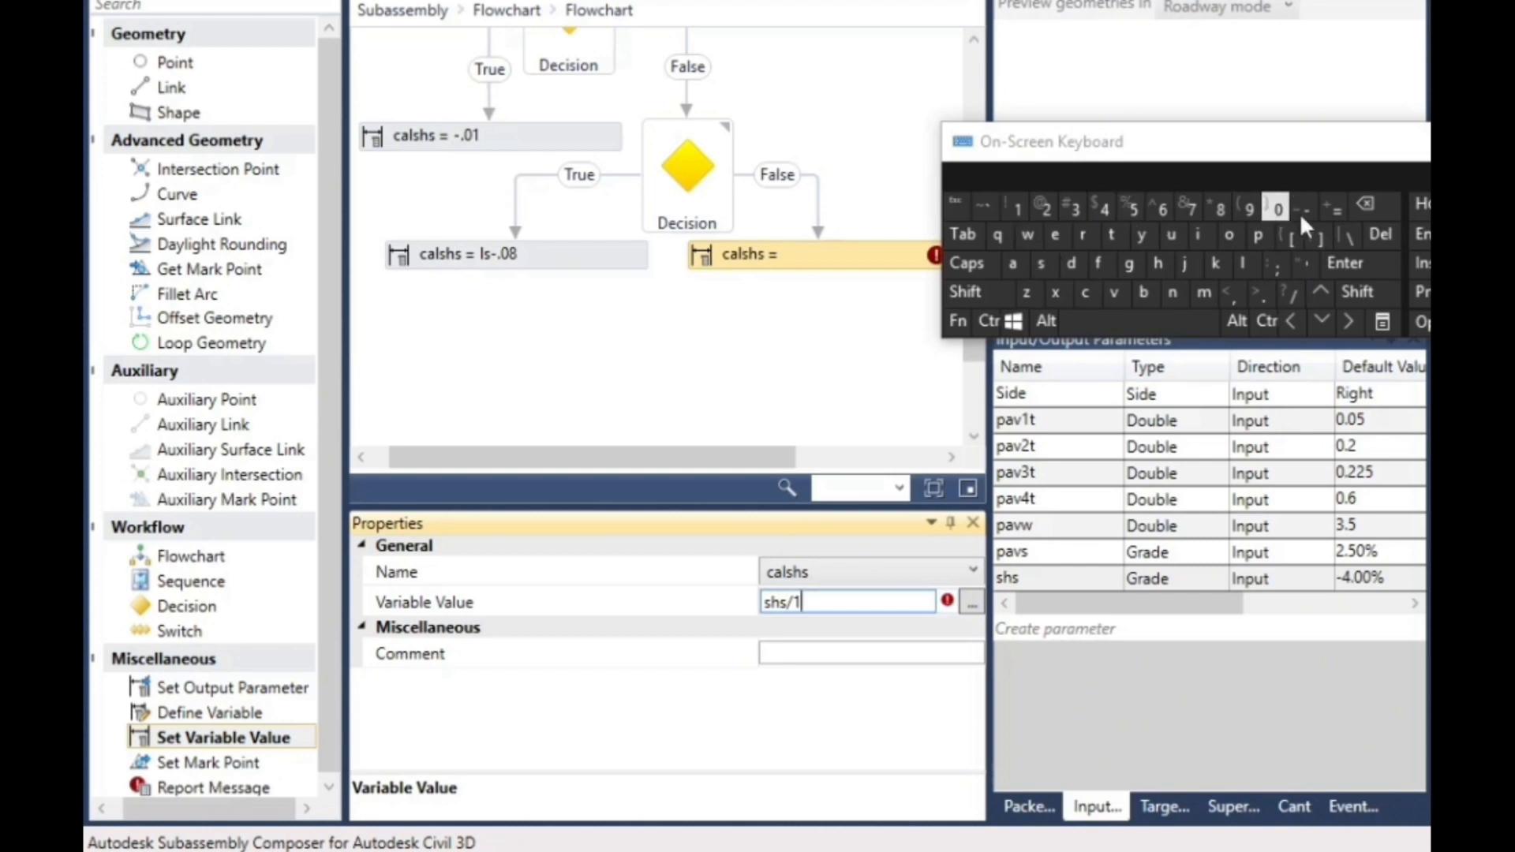
left_click(635, 340)
- Add a Set Variable Value element beside the first Decision, linked only from that Decision's False branch
left_click_drag(757, 467, 860, 467)
scroll(655, 94, "up", 5)
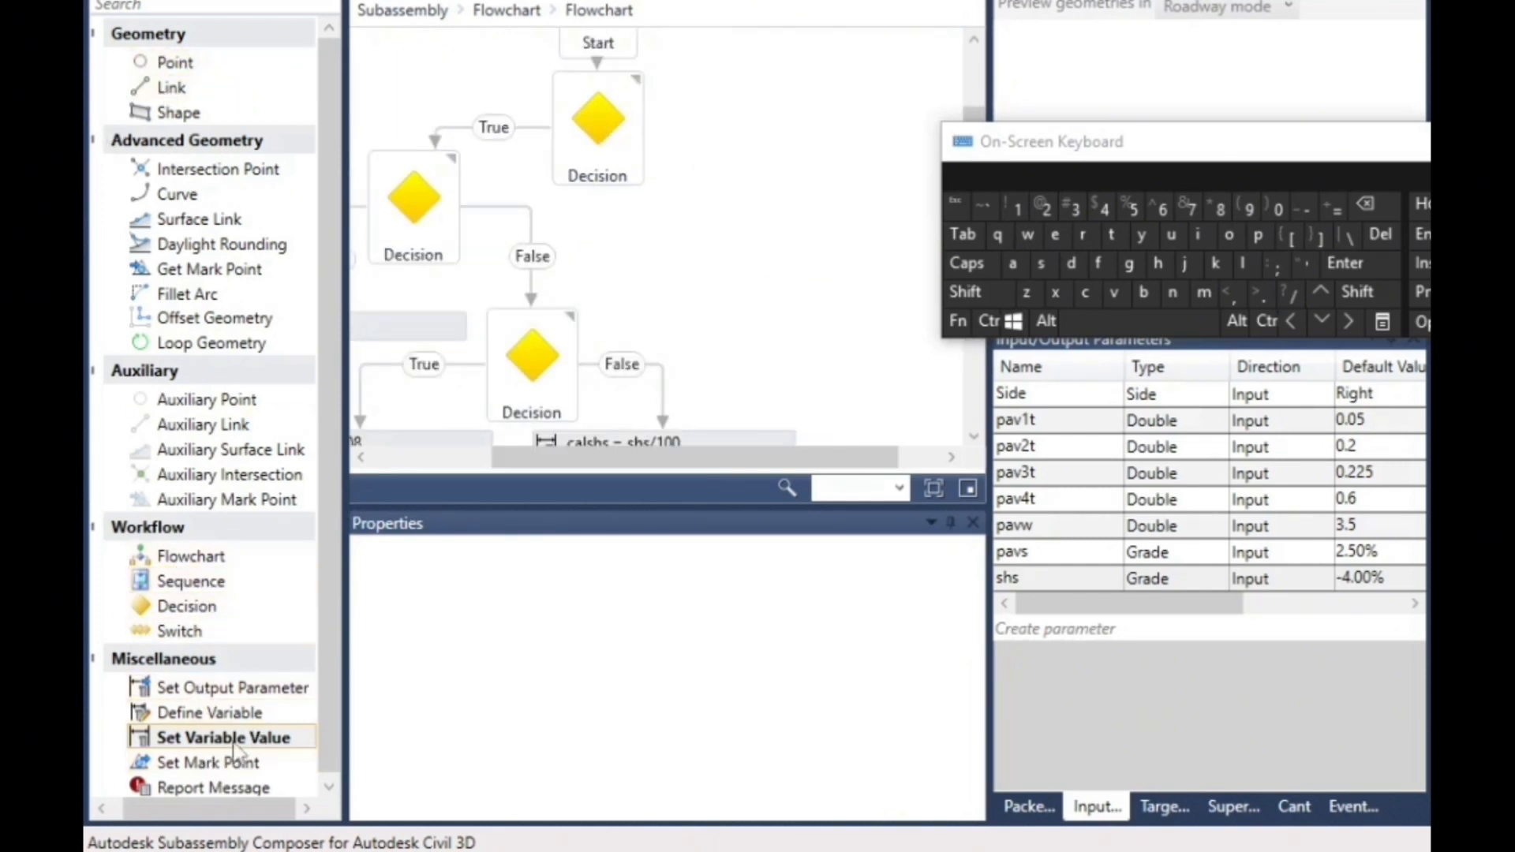
left_click_drag(241, 750, 787, 179)
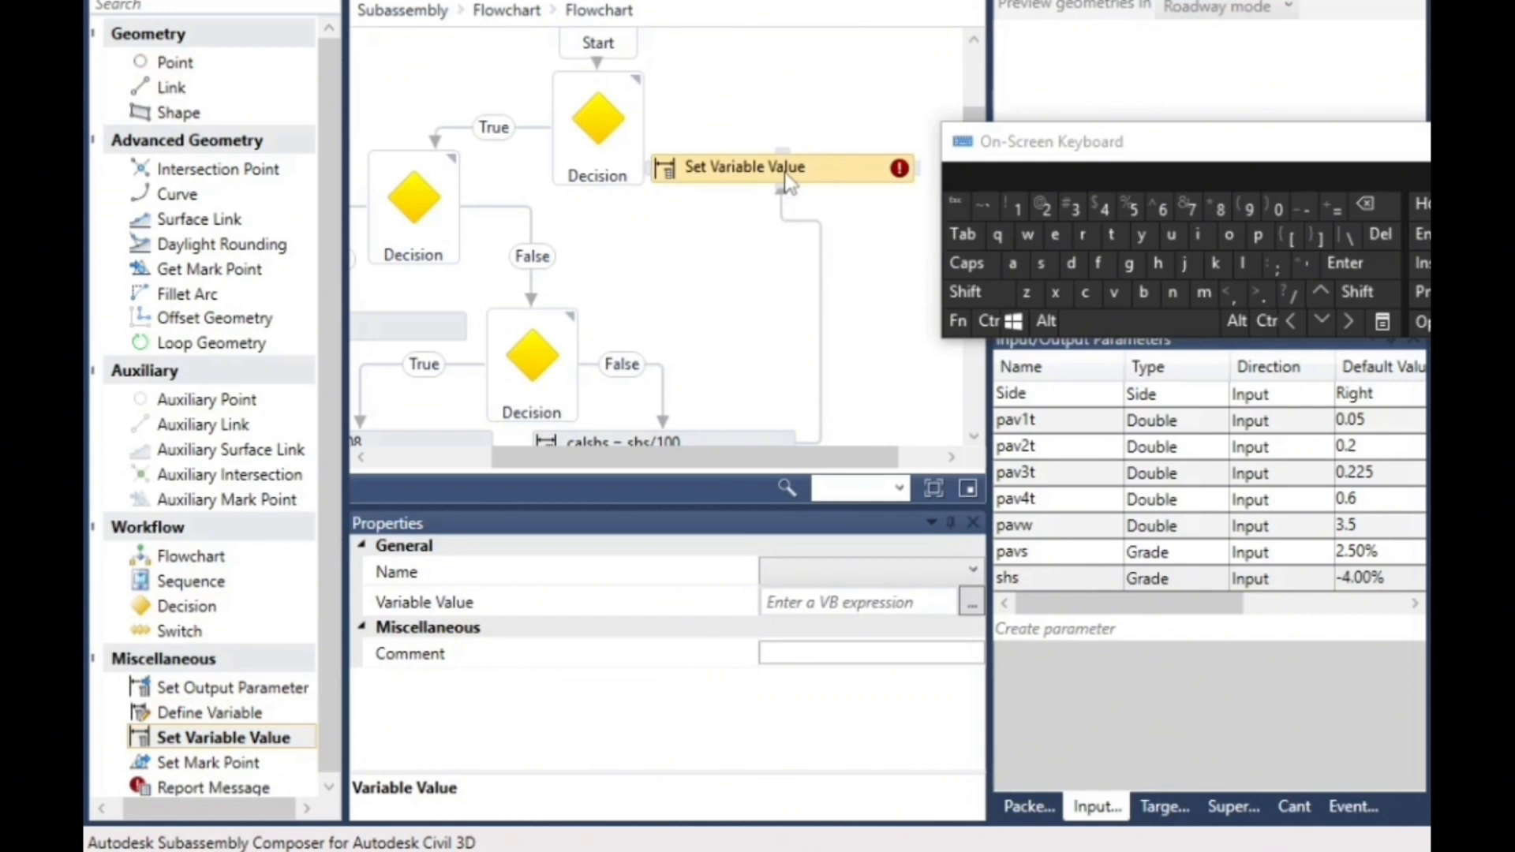
left_click(821, 228)
left_click(1380, 234)
left_click_drag(644, 126, 782, 162)
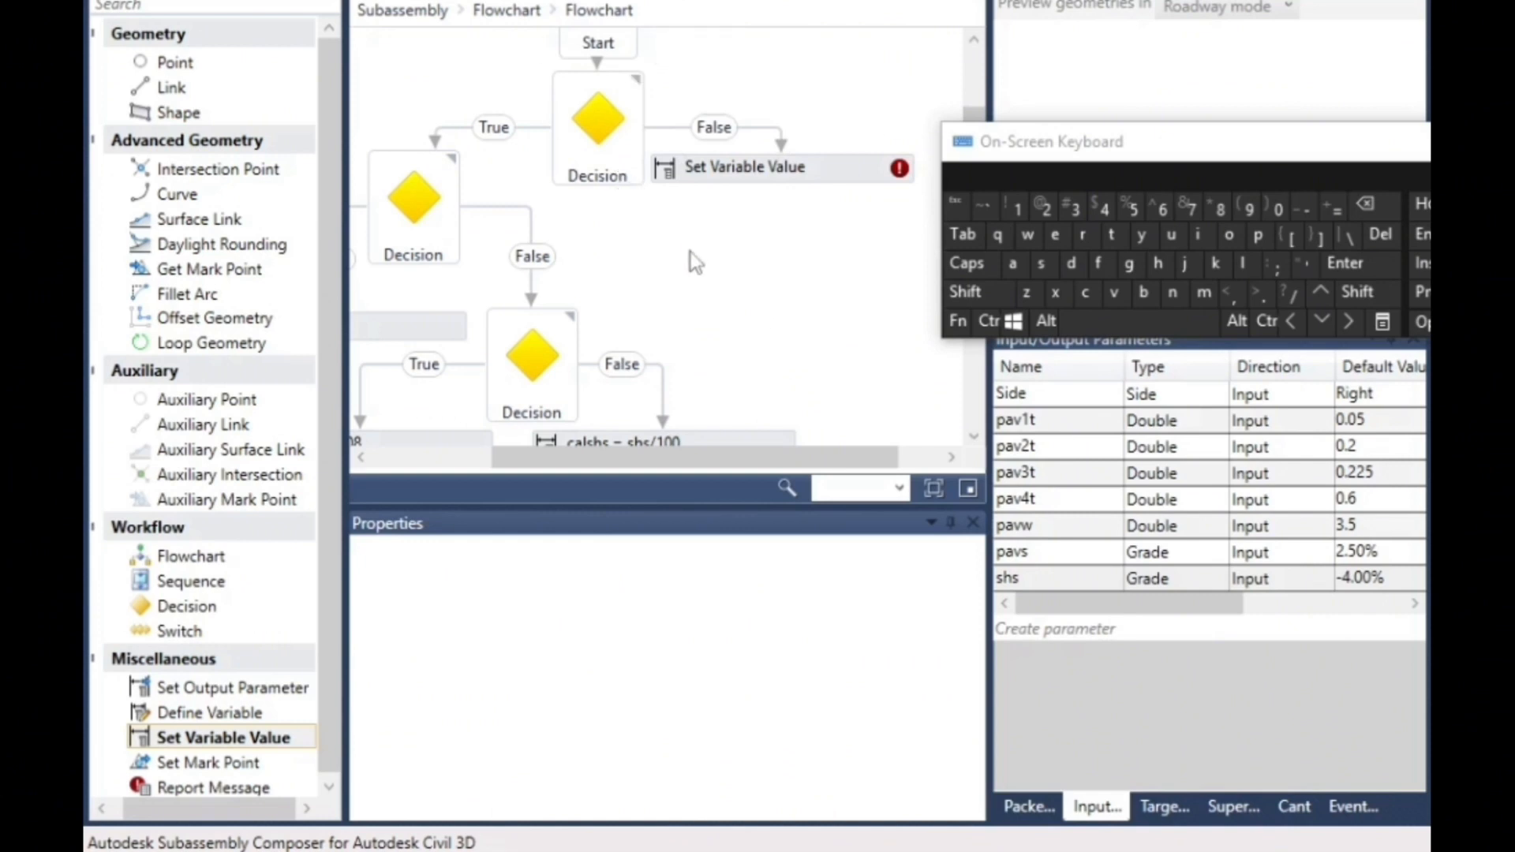
- Configure the Set Variable Value element on the first Decision's False branch to assign if(ls<=shs/100,ls,shs/100) to the variable calshs
left_click(767, 172)
left_click(793, 591)
left_click(793, 574)
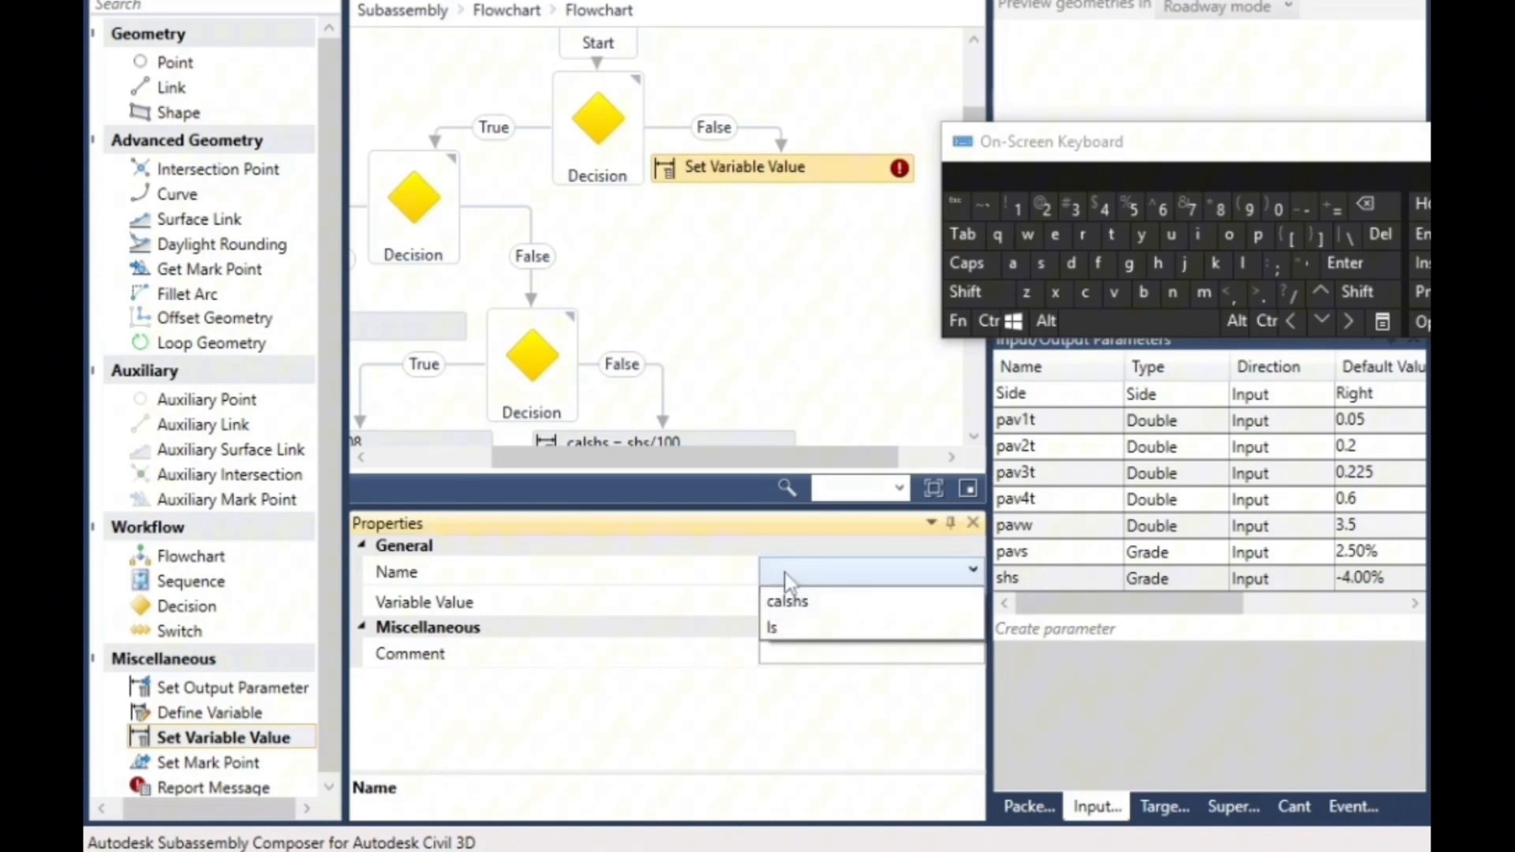
left_click(795, 598)
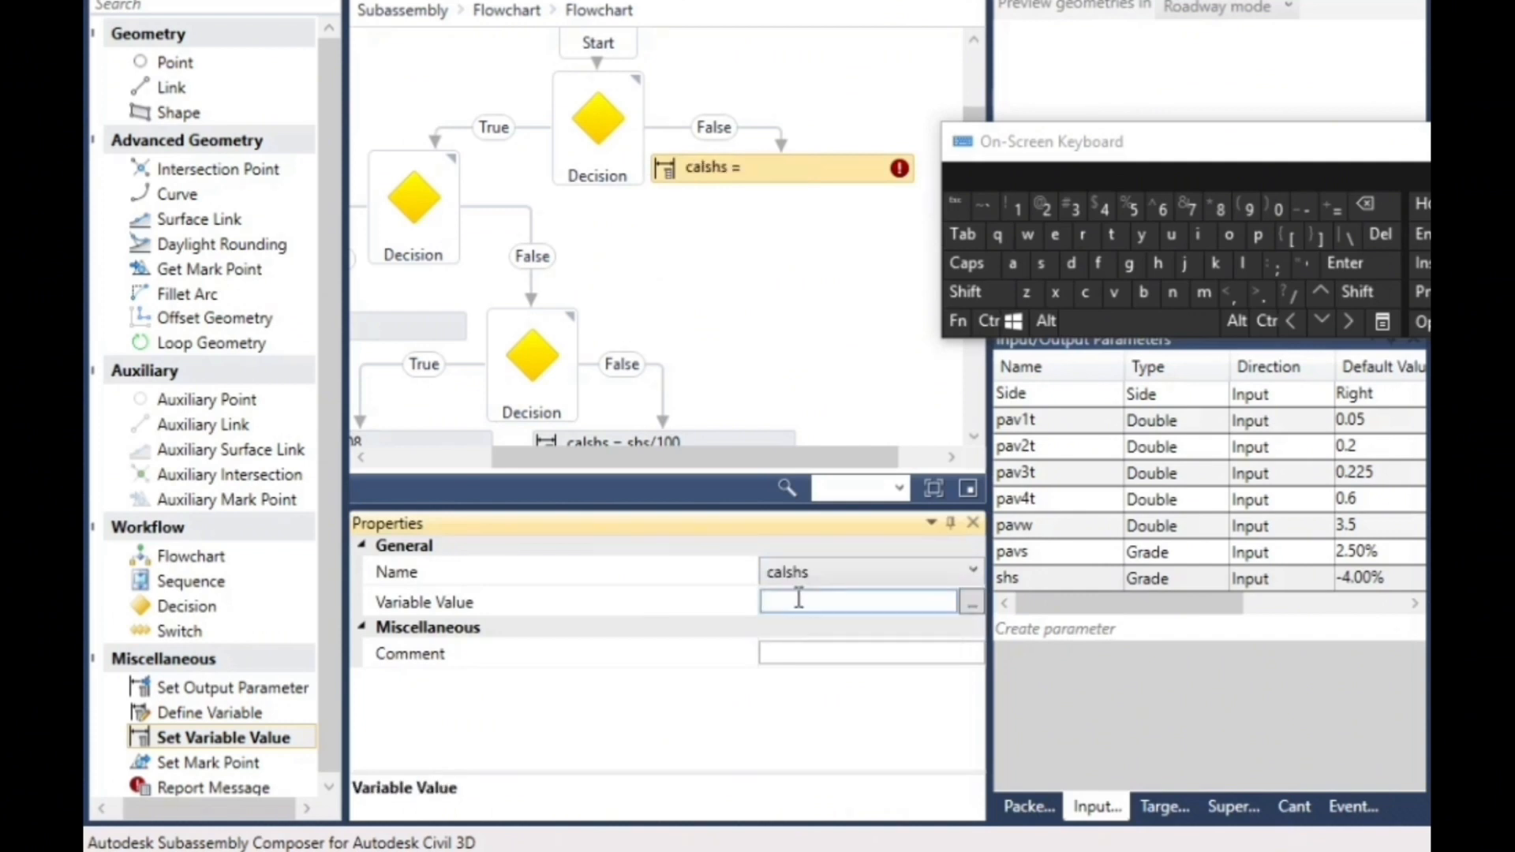
left_click(1197, 235)
left_click(1099, 264)
left_click(1361, 291)
left_click(1245, 208)
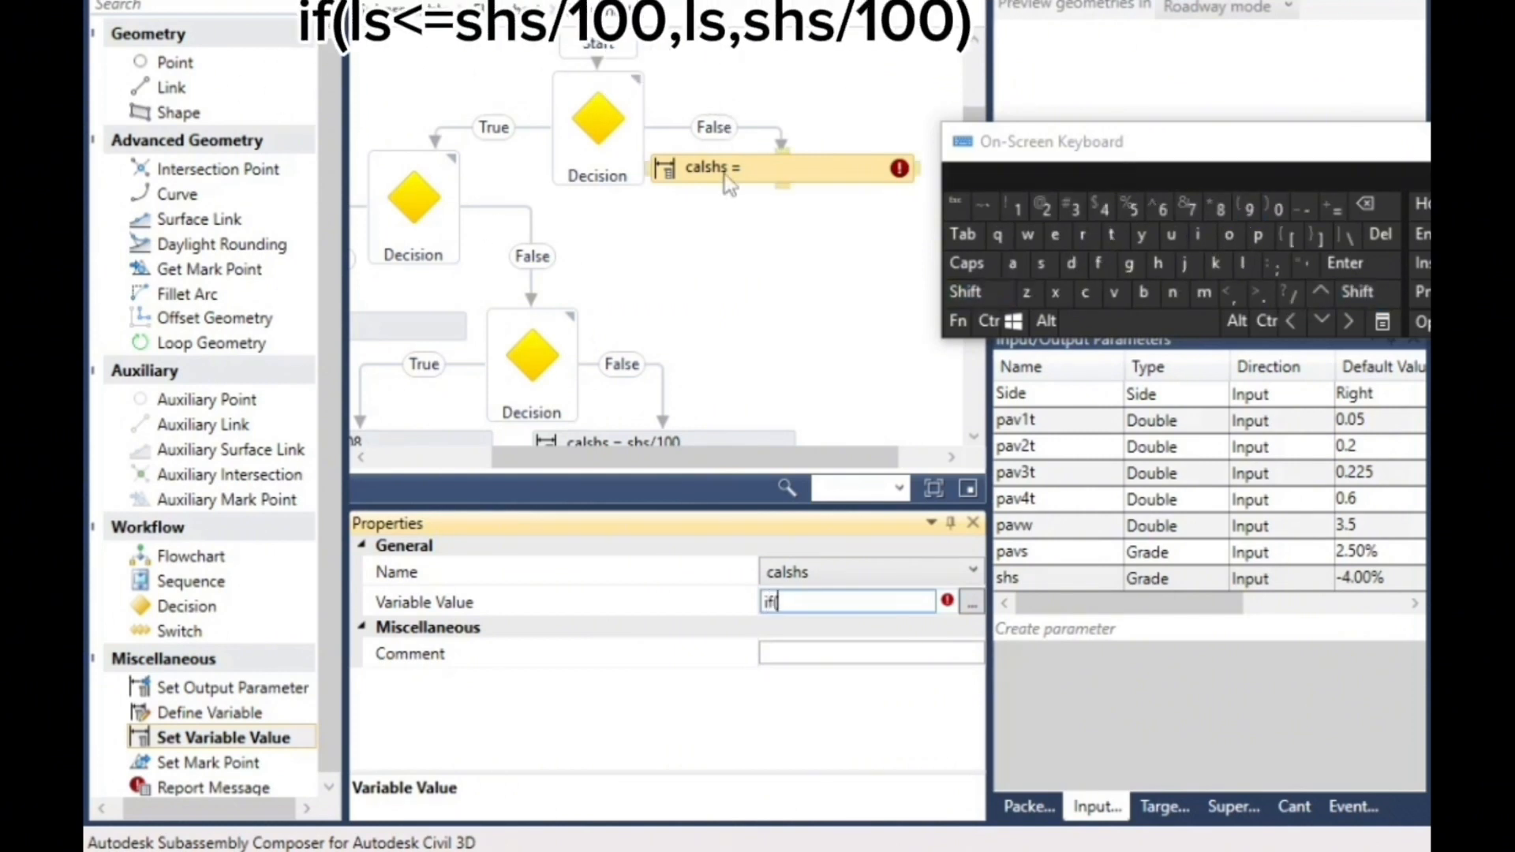
left_click(1243, 263)
left_click(1043, 265)
left_click(1362, 293)
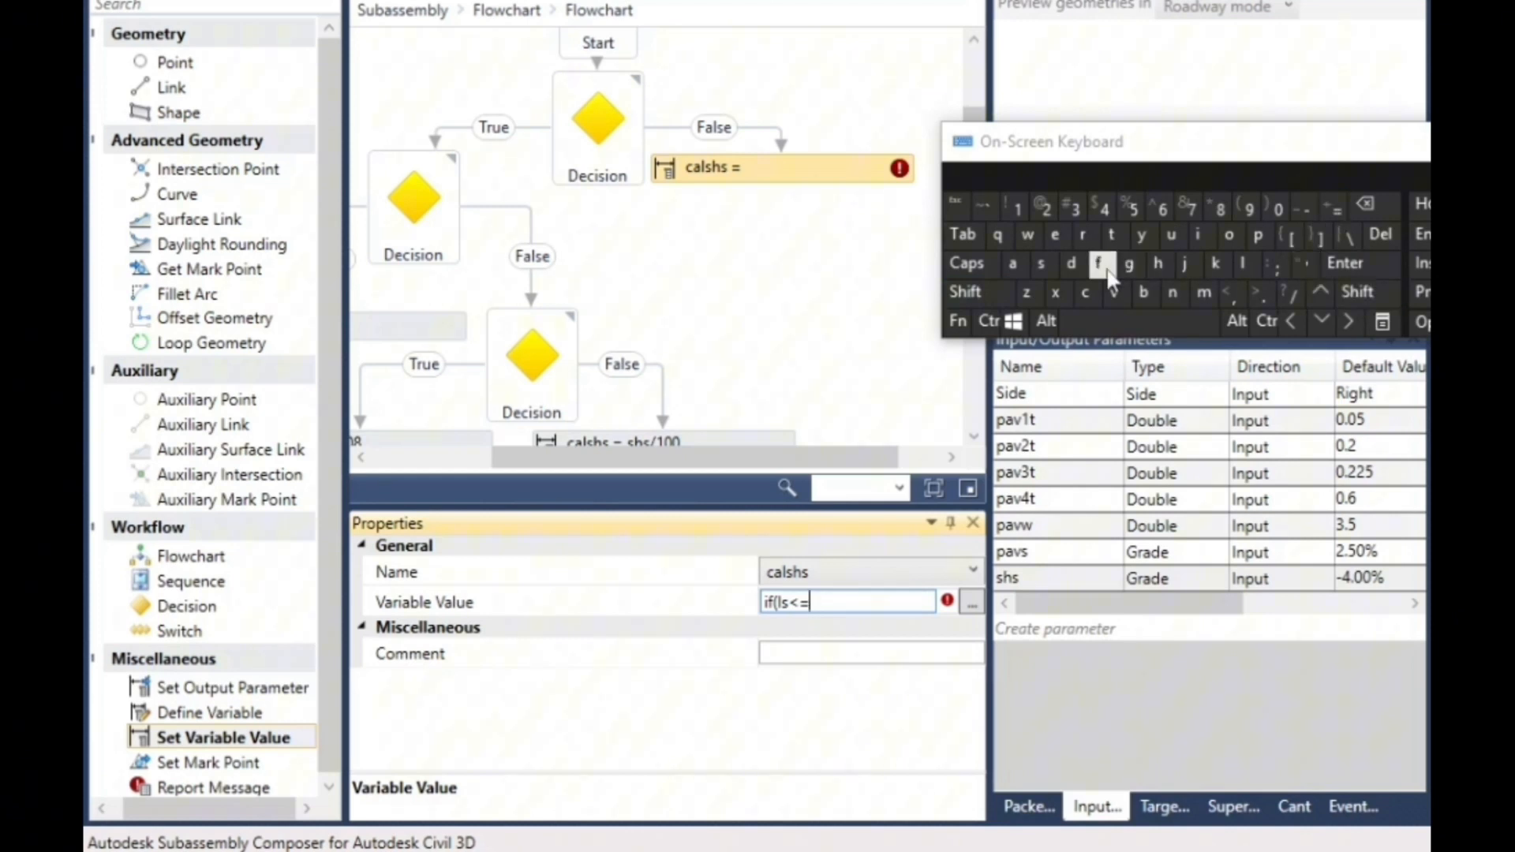
left_click(1158, 263)
left_click(1041, 264)
left_click(1290, 295)
left_click(1017, 208)
left_click(1245, 262)
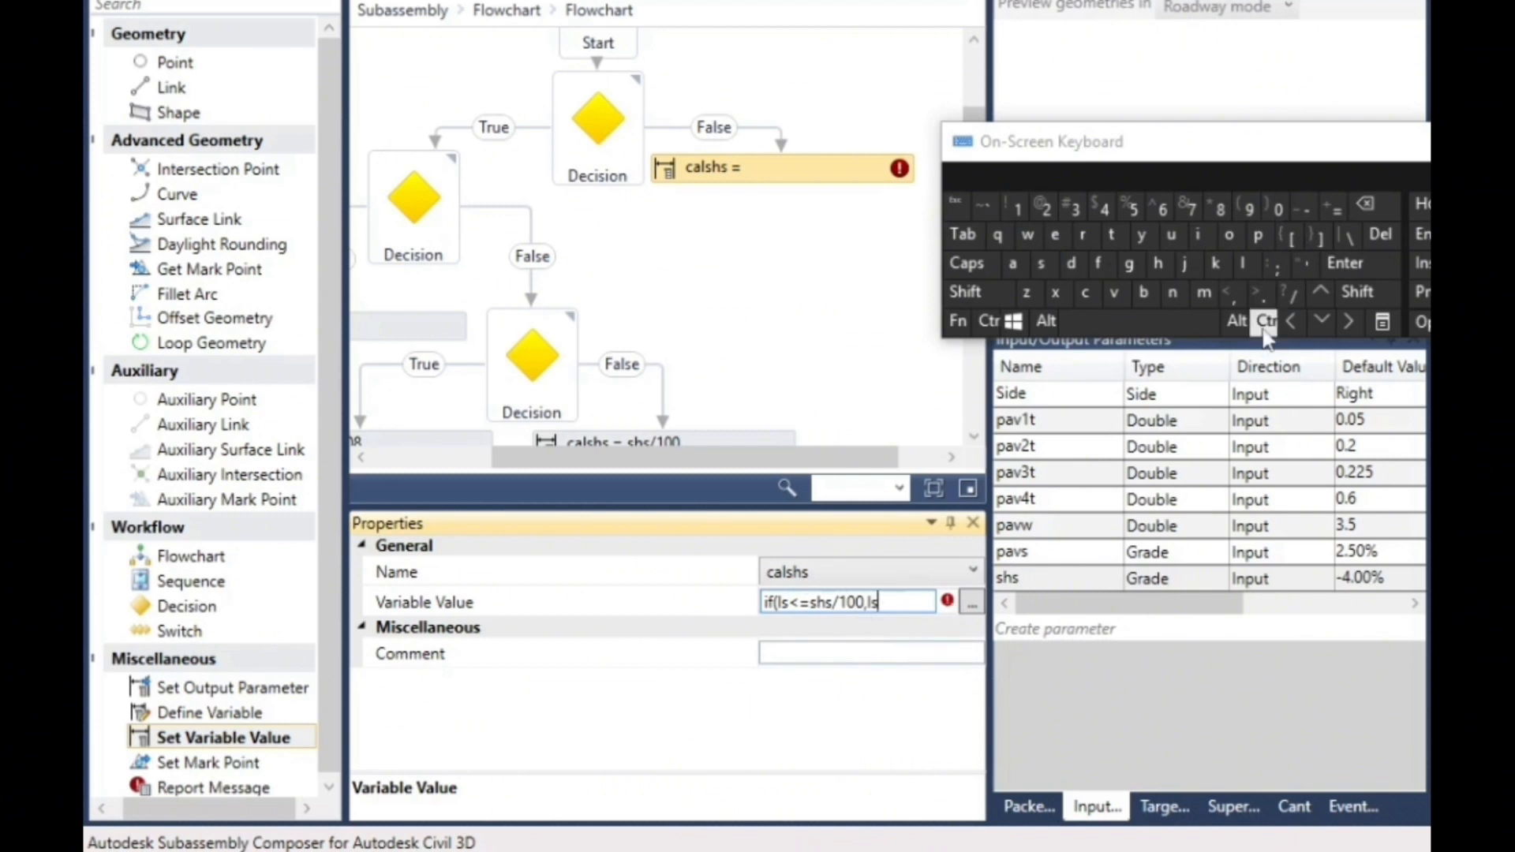
left_click(1231, 298)
left_click(1041, 263)
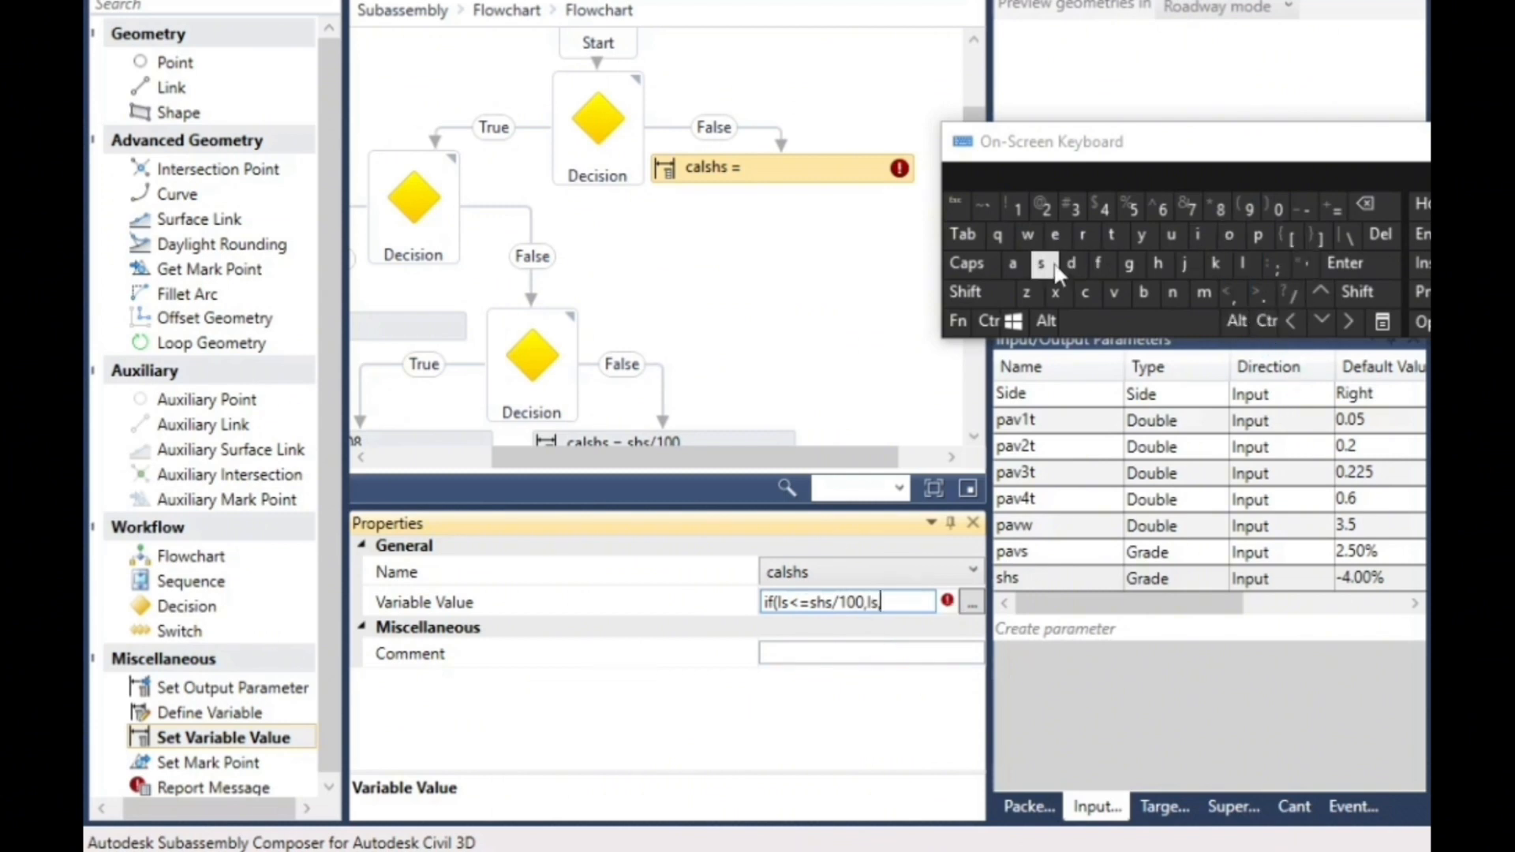
left_click(1158, 263)
left_click(1042, 263)
left_click(1289, 292)
left_click(1023, 210)
left_click(1278, 209)
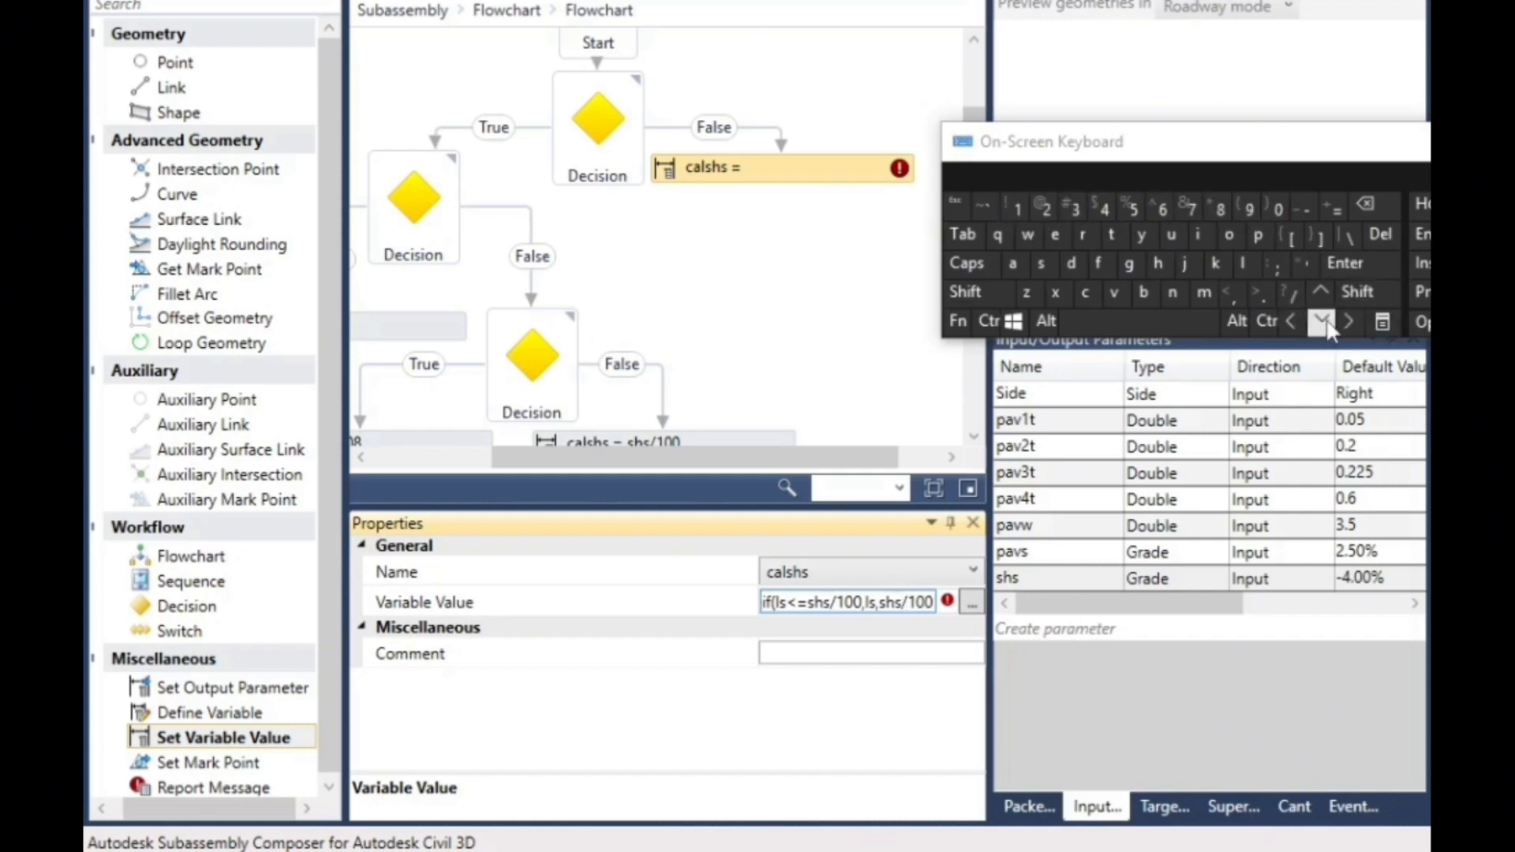
left_click(1358, 292)
left_click(1275, 209)
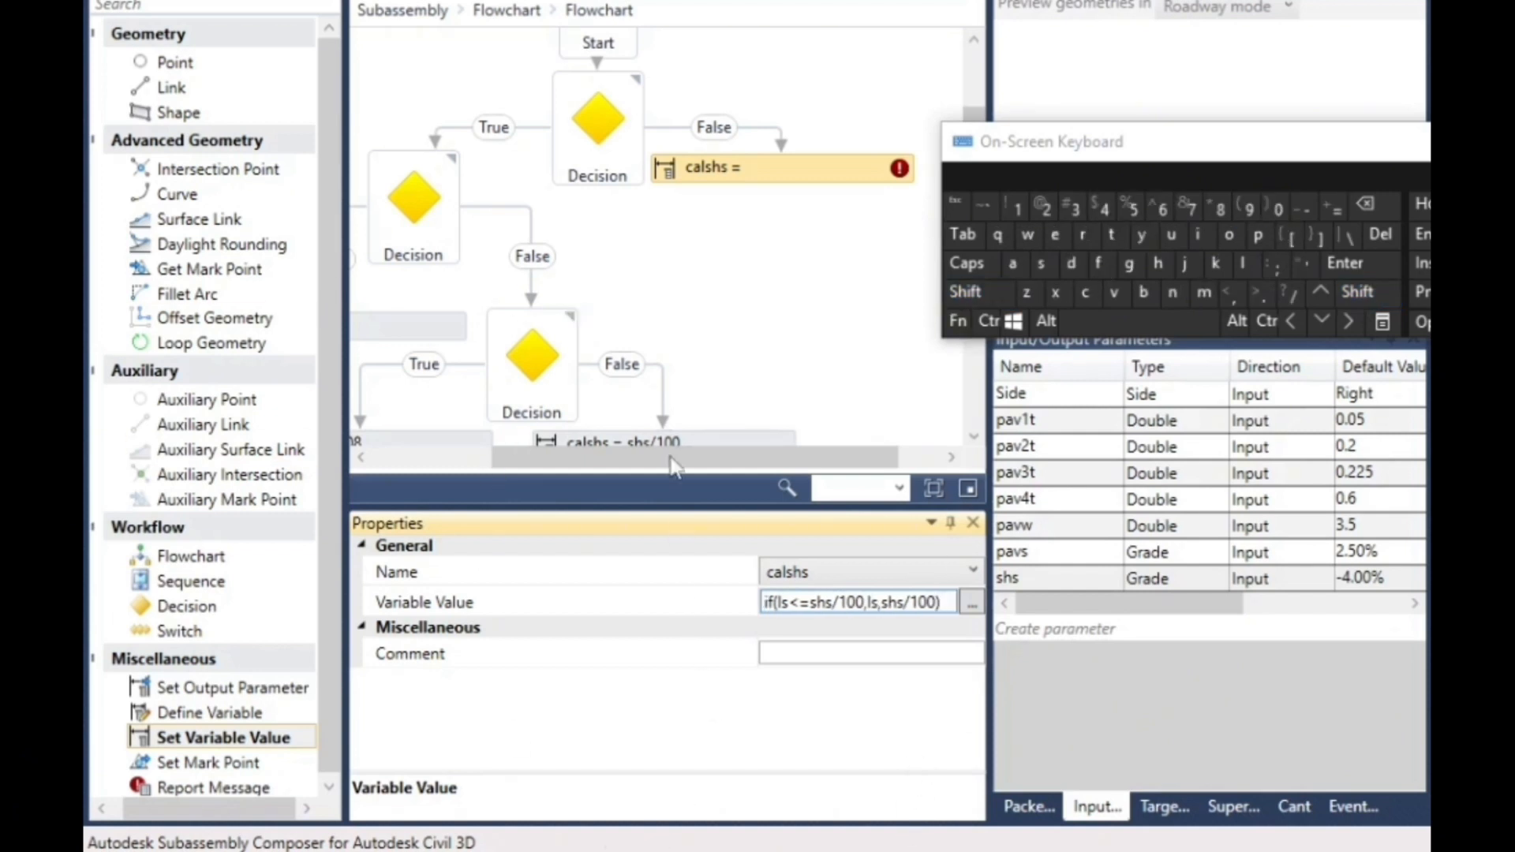
left_click(678, 225)
- Review the nested Decision branches and the calshs assignment at the end of each one
scroll(677, 323, "down", 4)
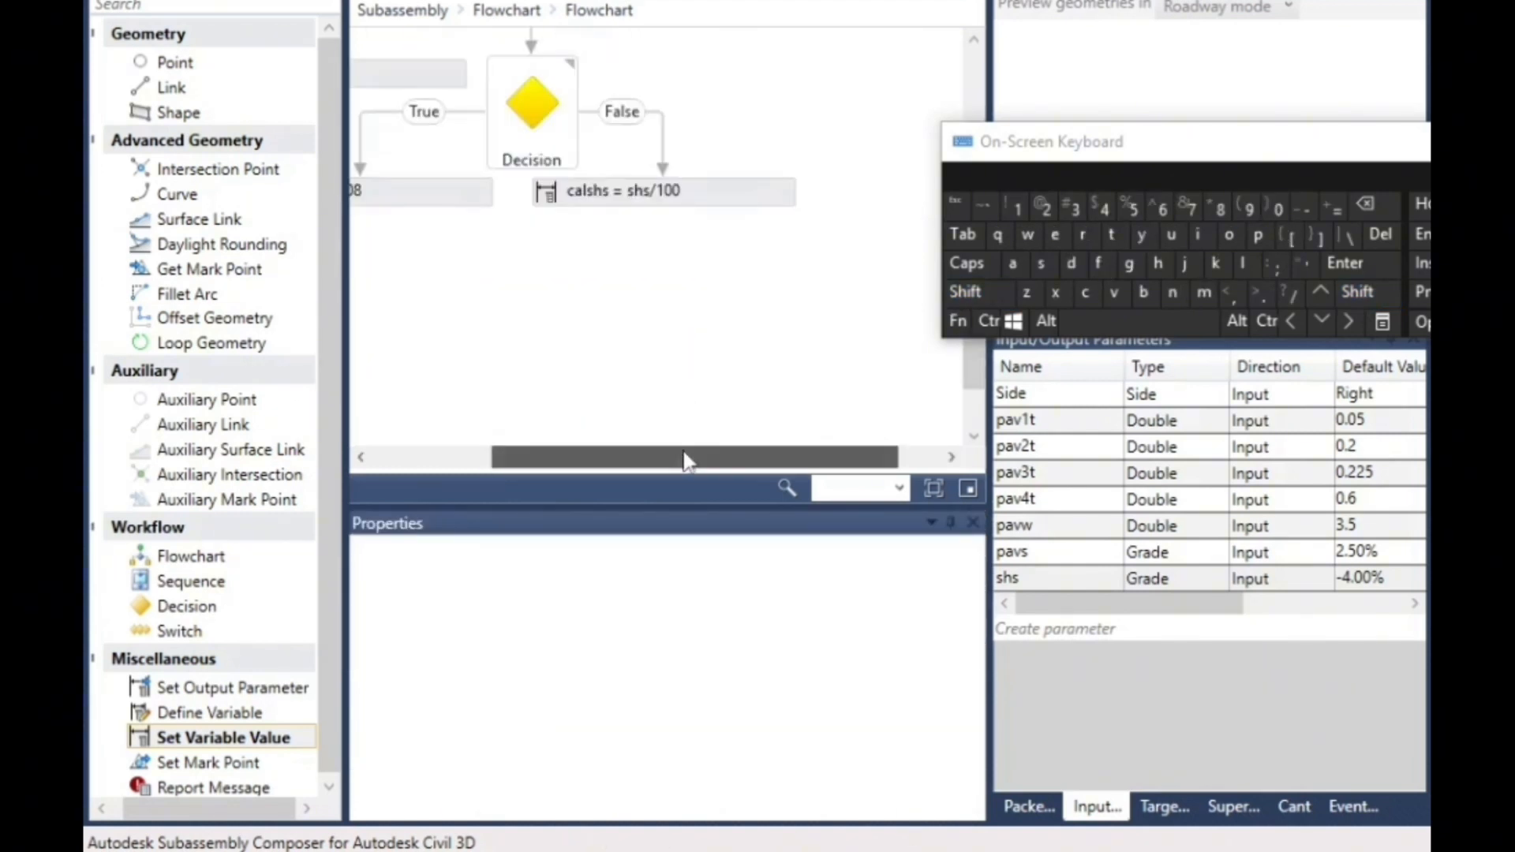
left_click_drag(684, 460, 564, 459)
scroll(673, 363, "up", 2)
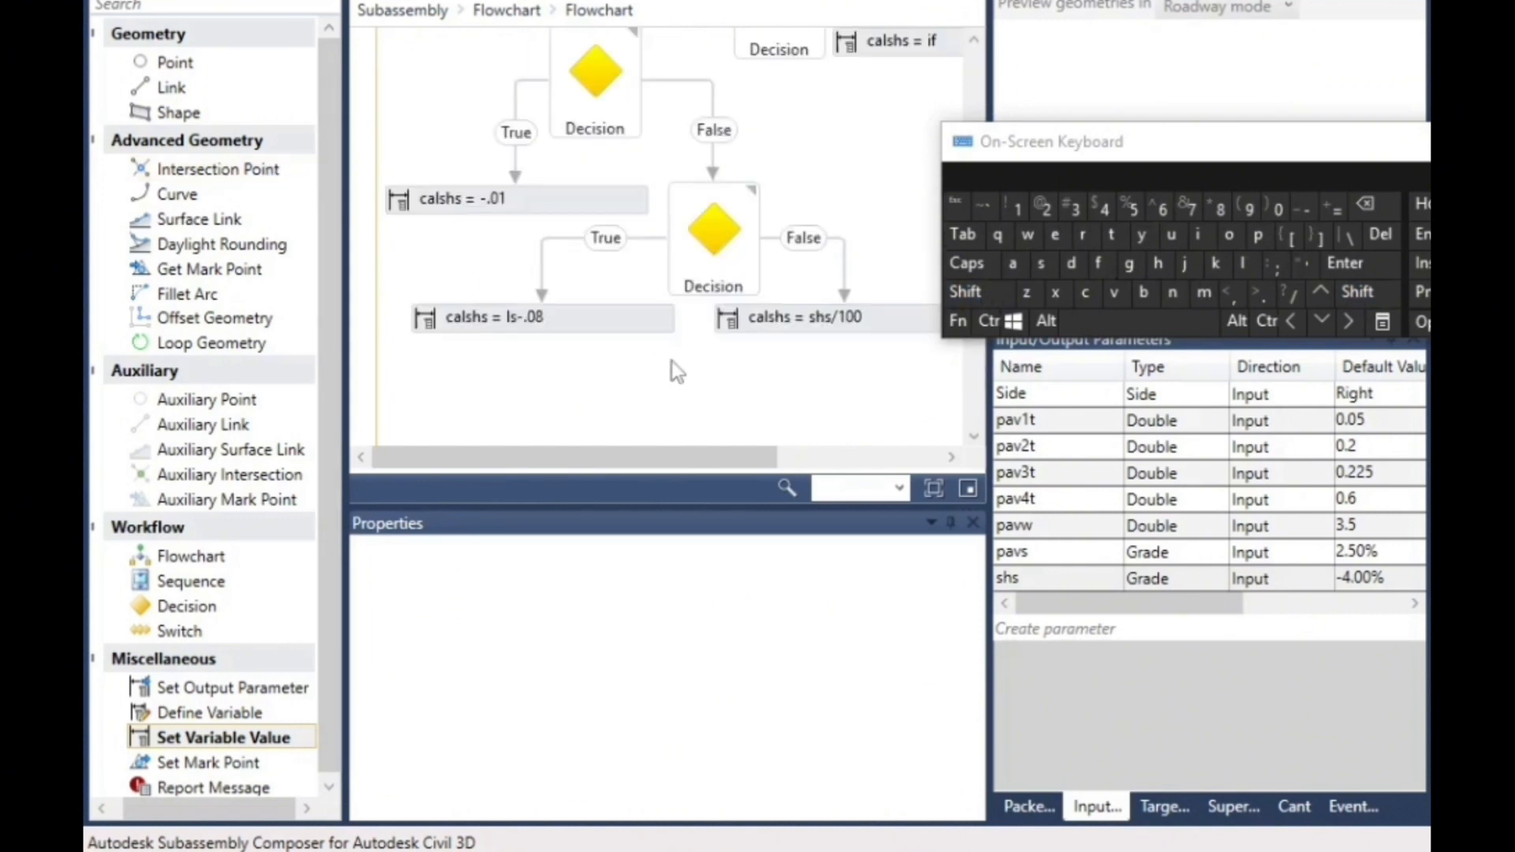
scroll(898, 243, "up", 2)
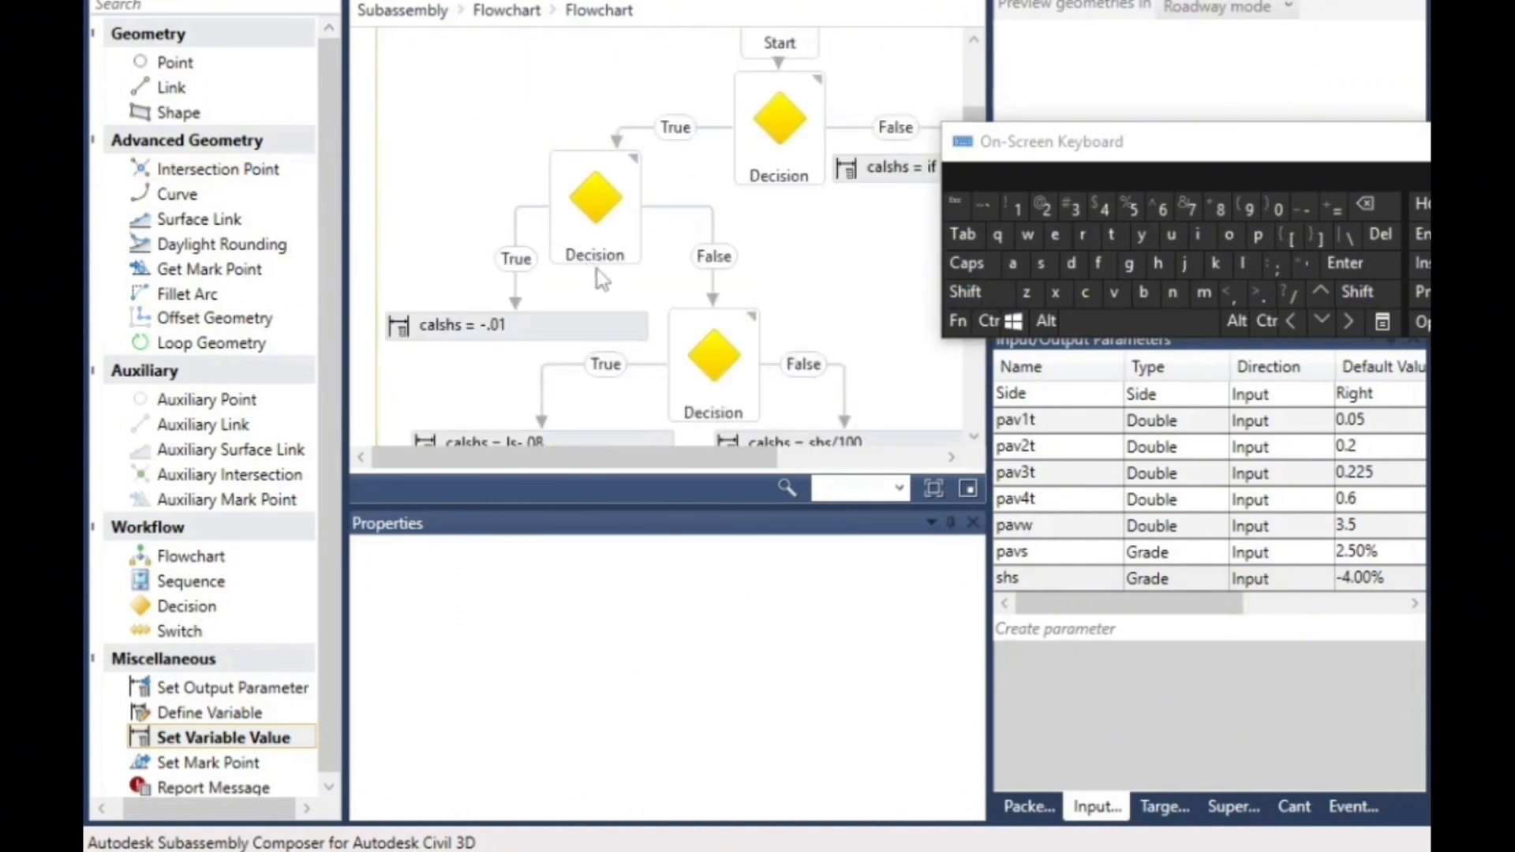
scroll(699, 251, "down", 2)
scroll(710, 330, "down", 1)
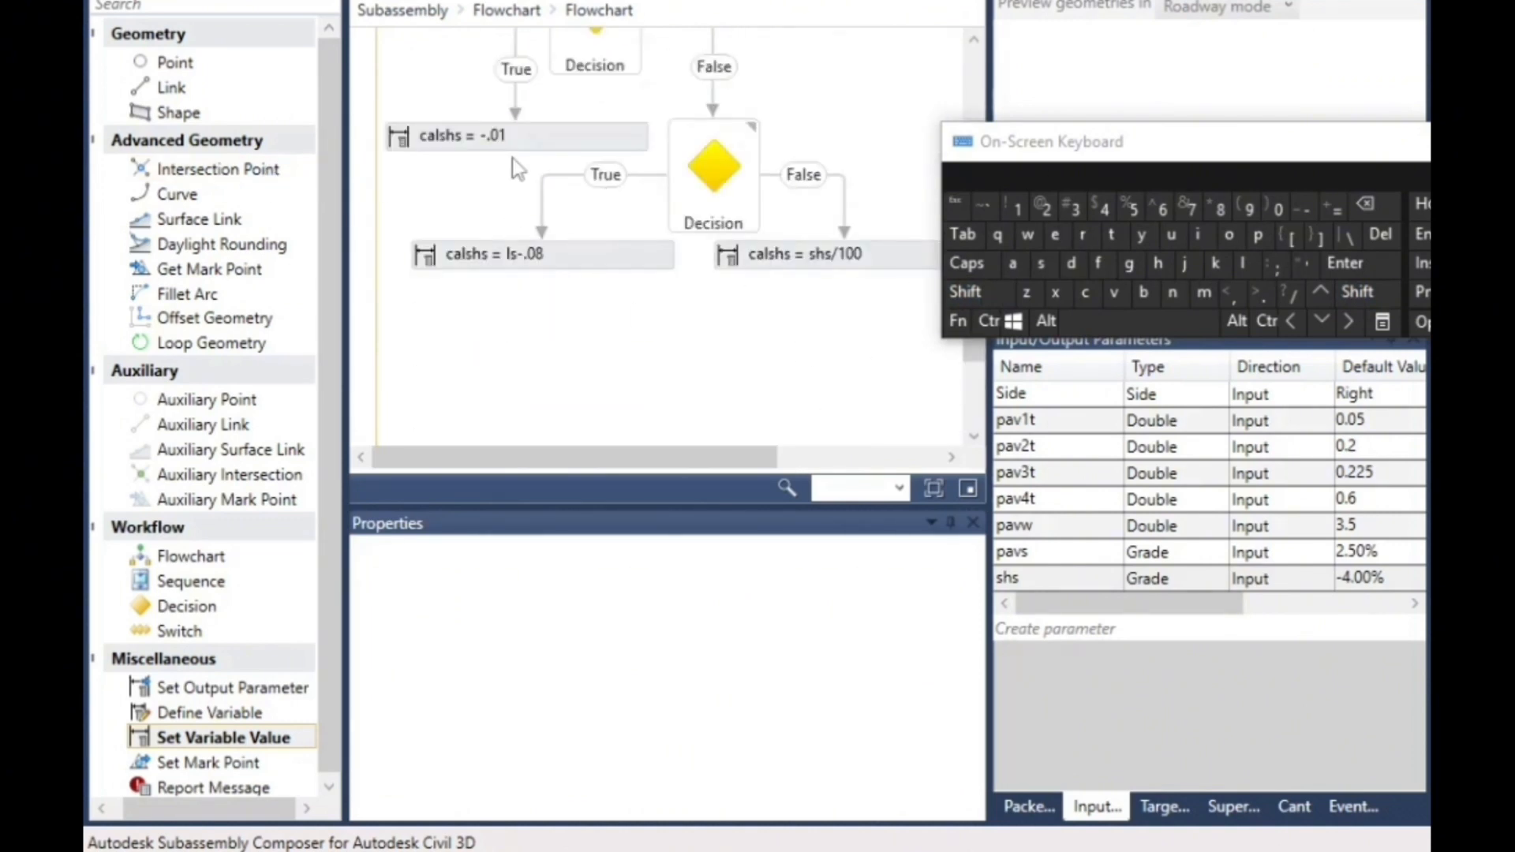
scroll(767, 344, "up", 2)
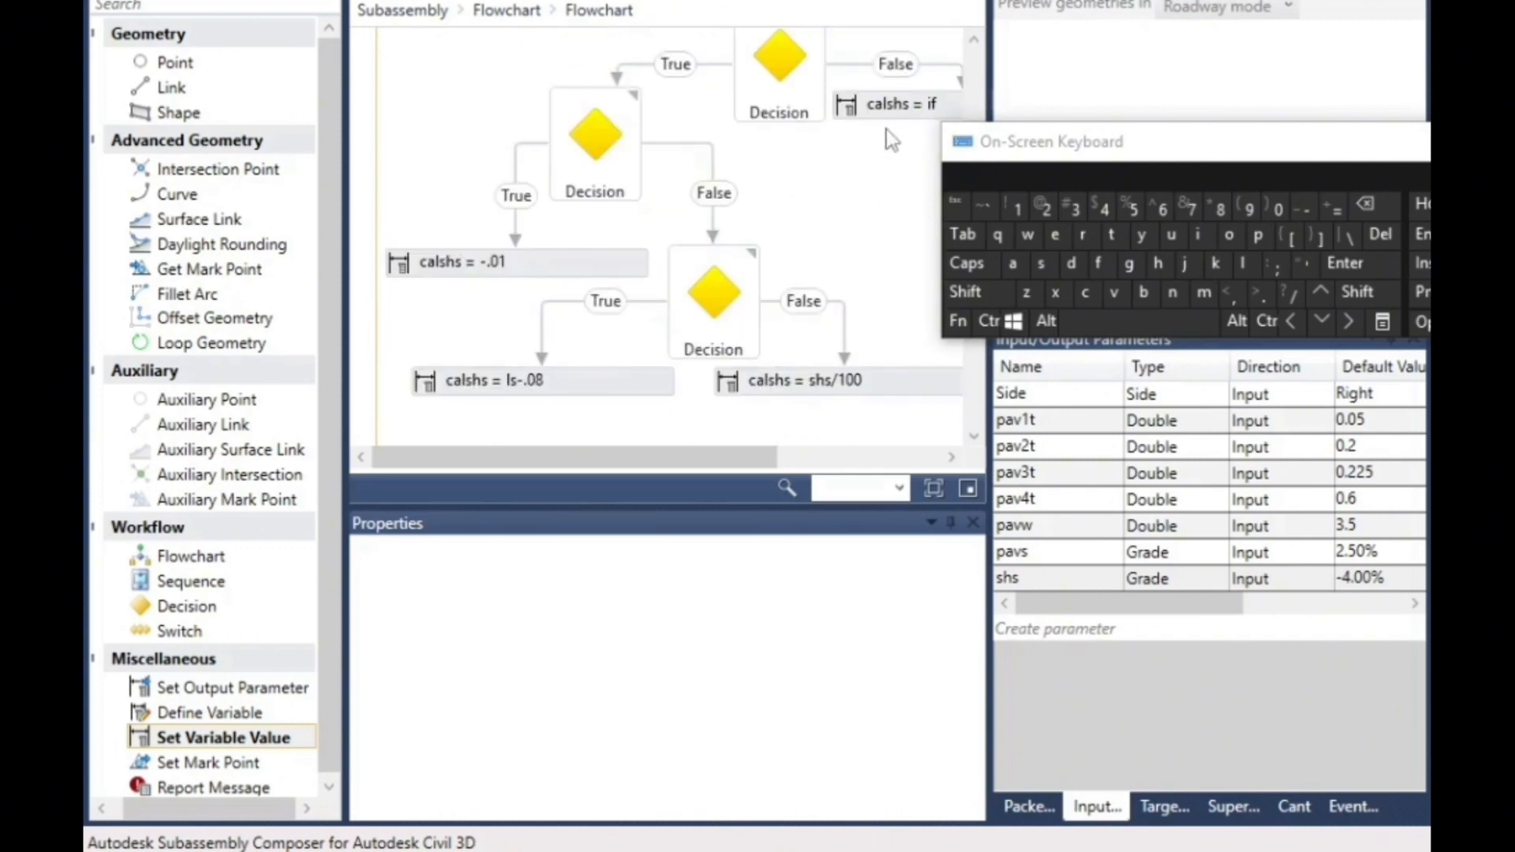
- Add a Point element below the calshs assignments of the third Decision and remove its automatic incoming link
scroll(883, 146, "down", 2)
left_click_drag(175, 62, 754, 332)
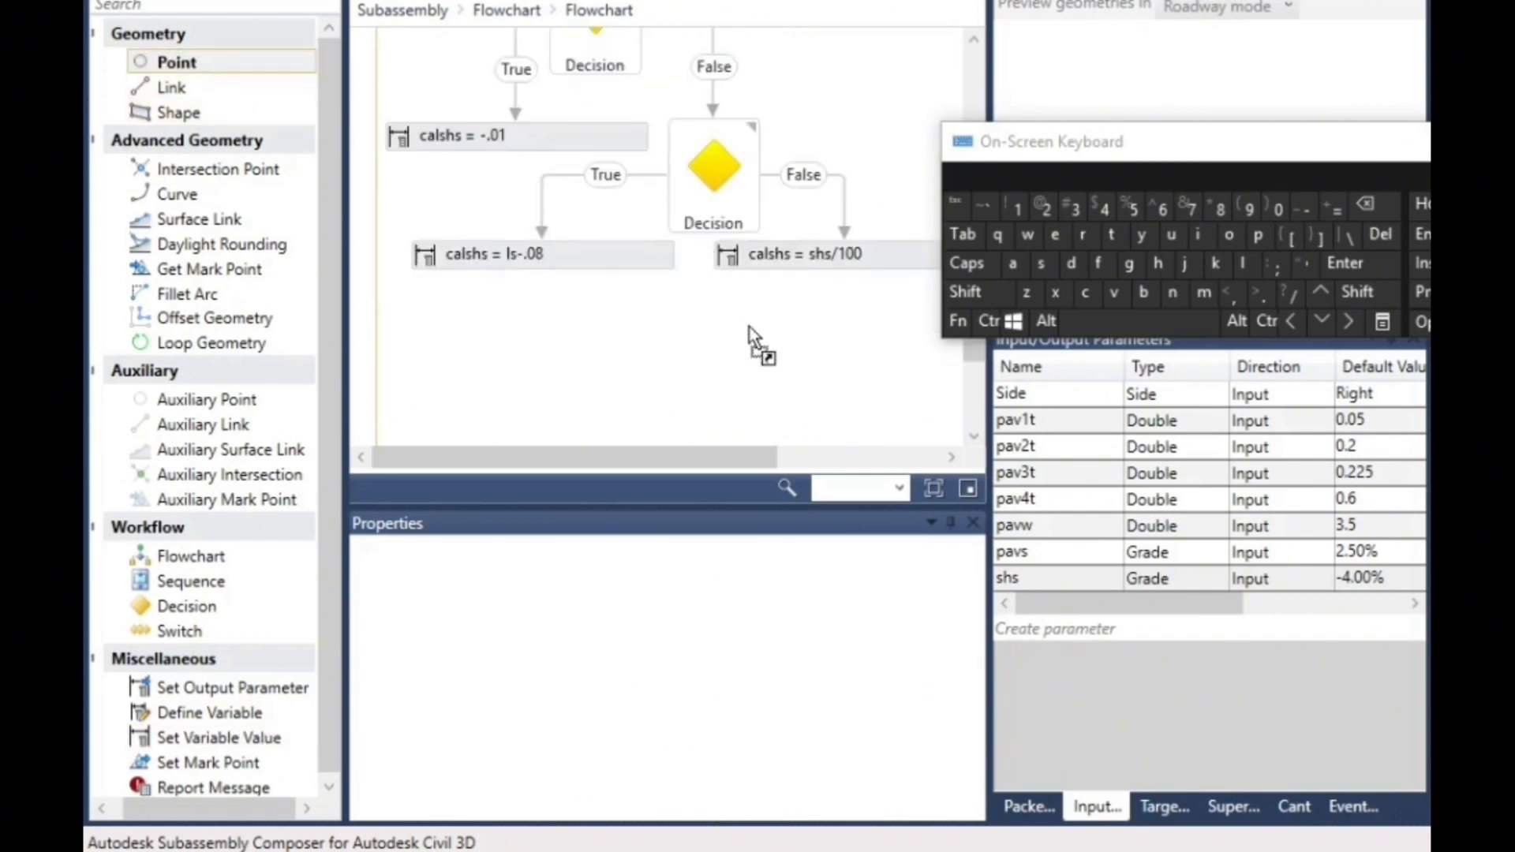
left_click_drag(732, 387, 733, 387)
left_click(891, 376)
left_click(1376, 233)
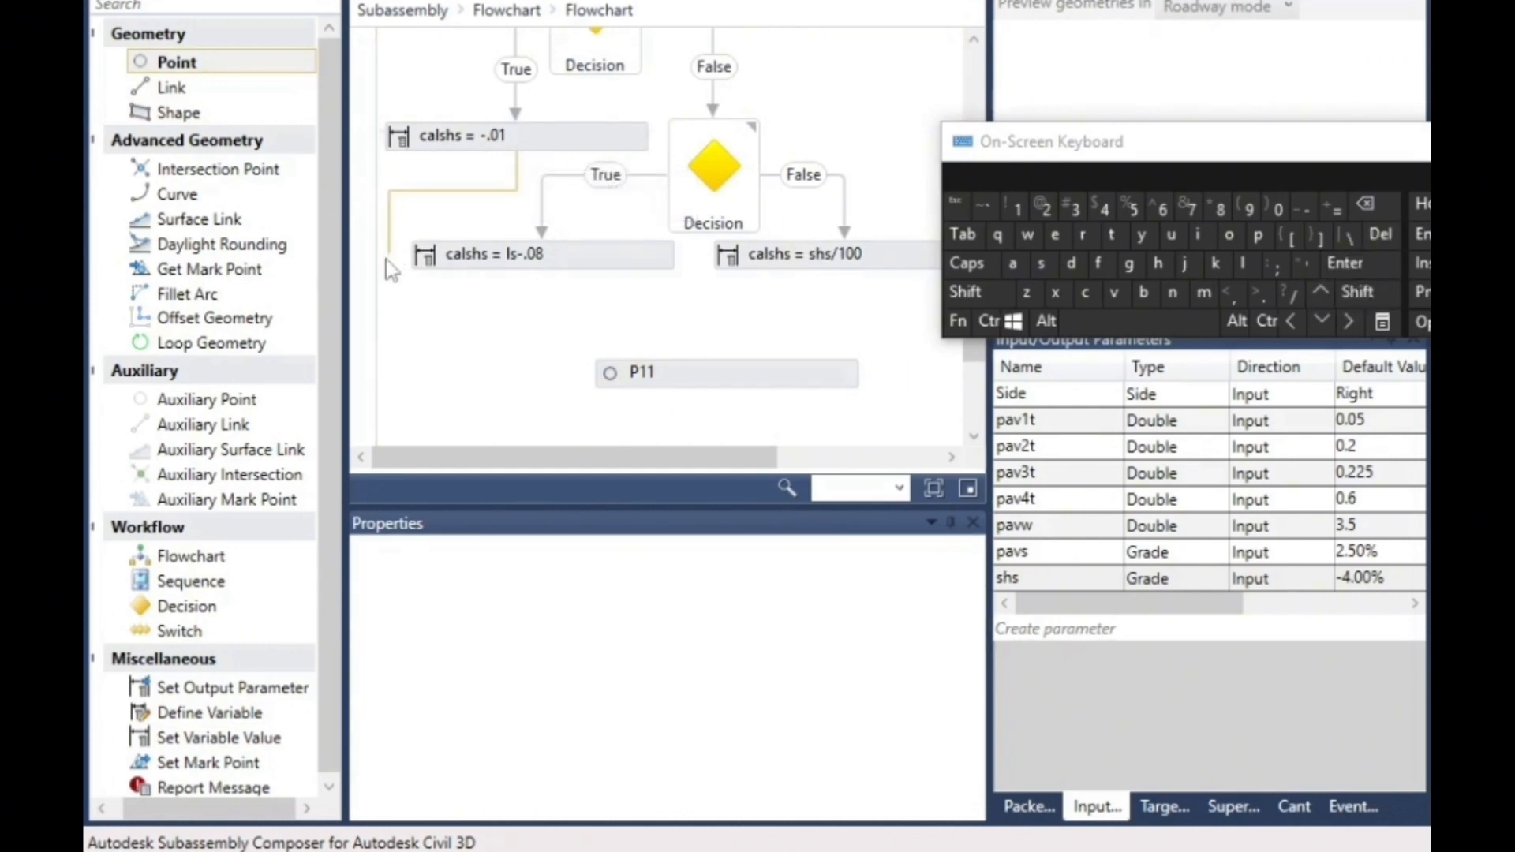
- Link both calshs assignments of the third Decision, ls-.08 and shs/100, to the point P11
left_click_drag(543, 269, 590, 385)
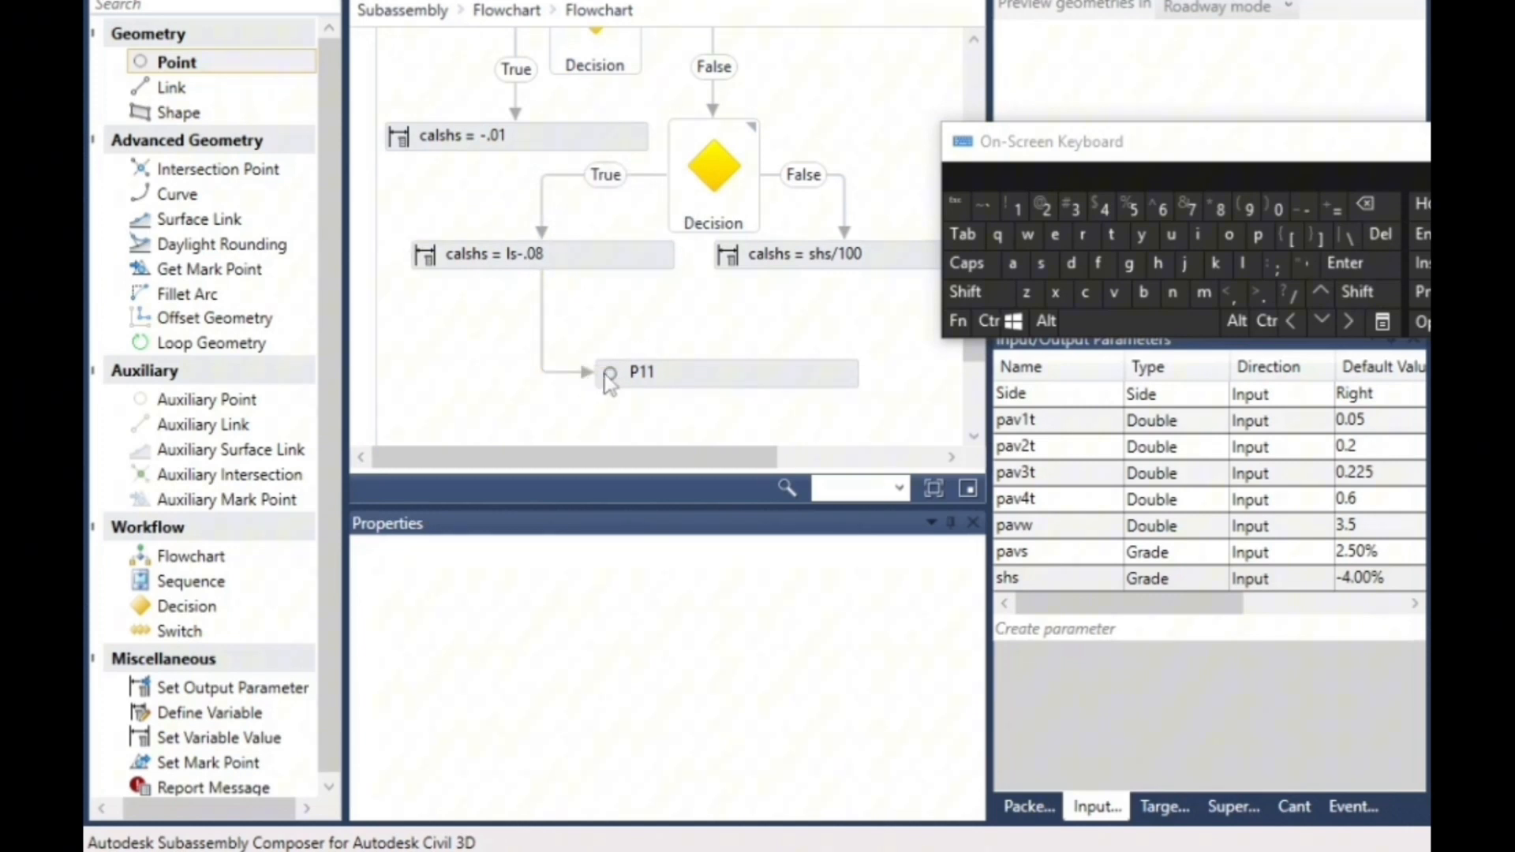
left_click_drag(813, 359, 726, 367)
left_click_drag(851, 281, 718, 366)
- Link the calshs assignment on the first Decision's False branch and the calshs = -.01 assignment to P11
scroll(902, 321, "up", 2)
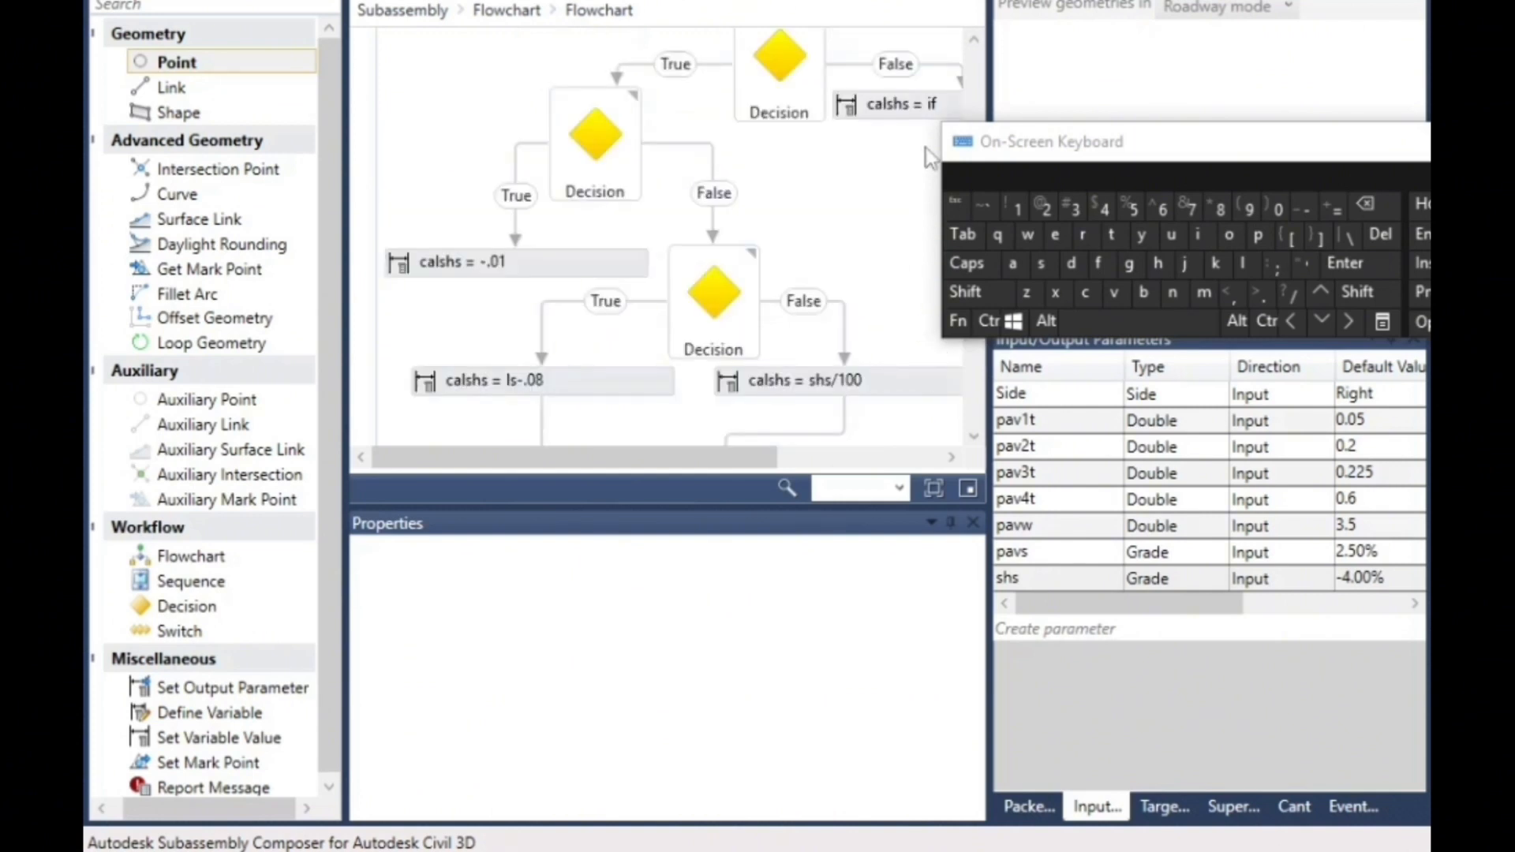
left_click_drag(757, 457, 815, 458)
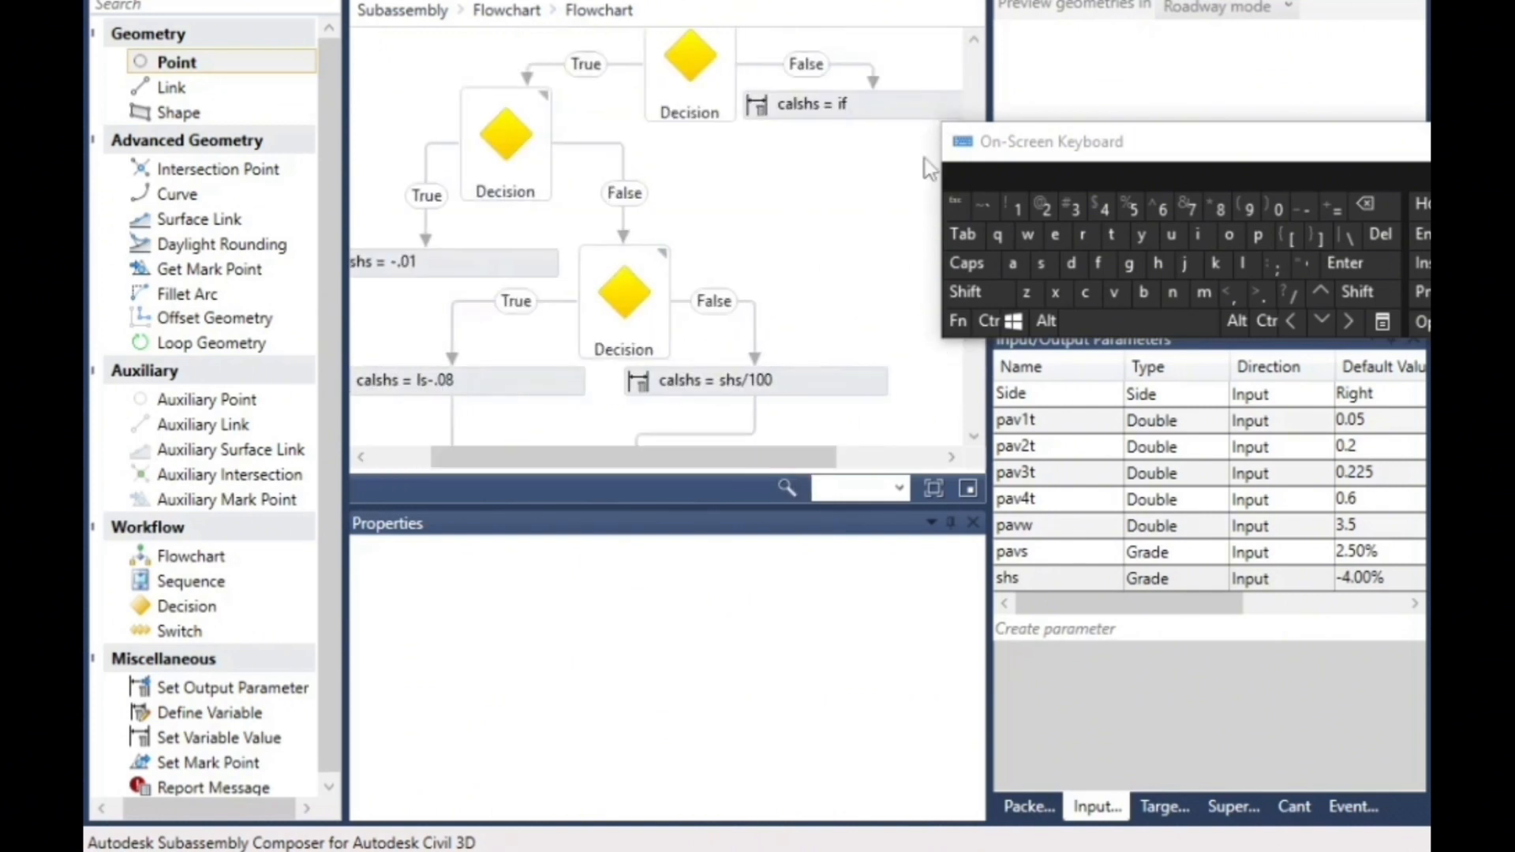
left_click_drag(874, 121, 774, 404)
left_click_drag(640, 457, 579, 458)
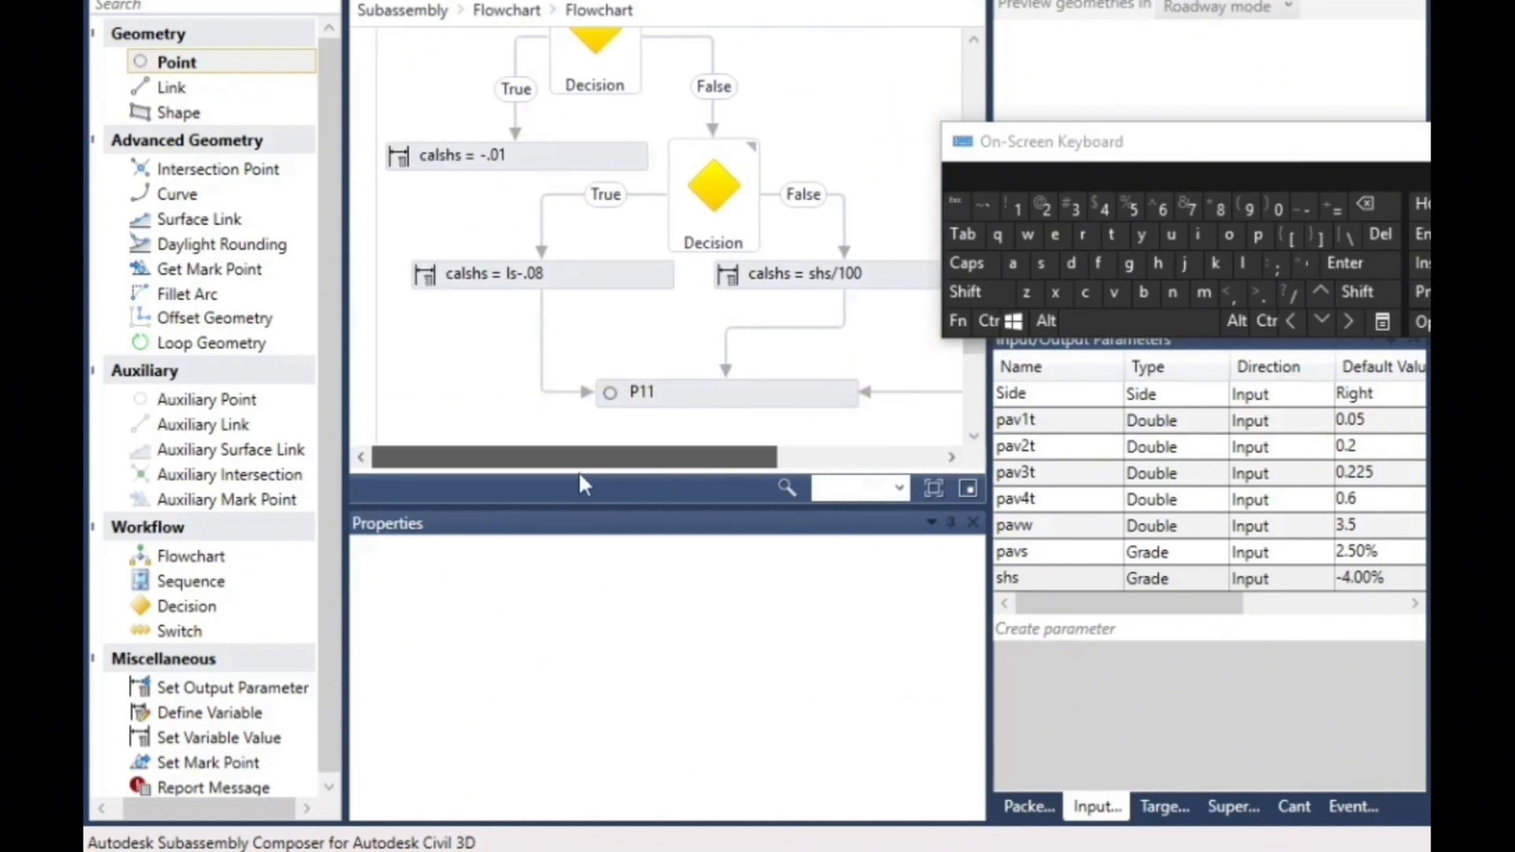
left_click(460, 162)
left_click(403, 207)
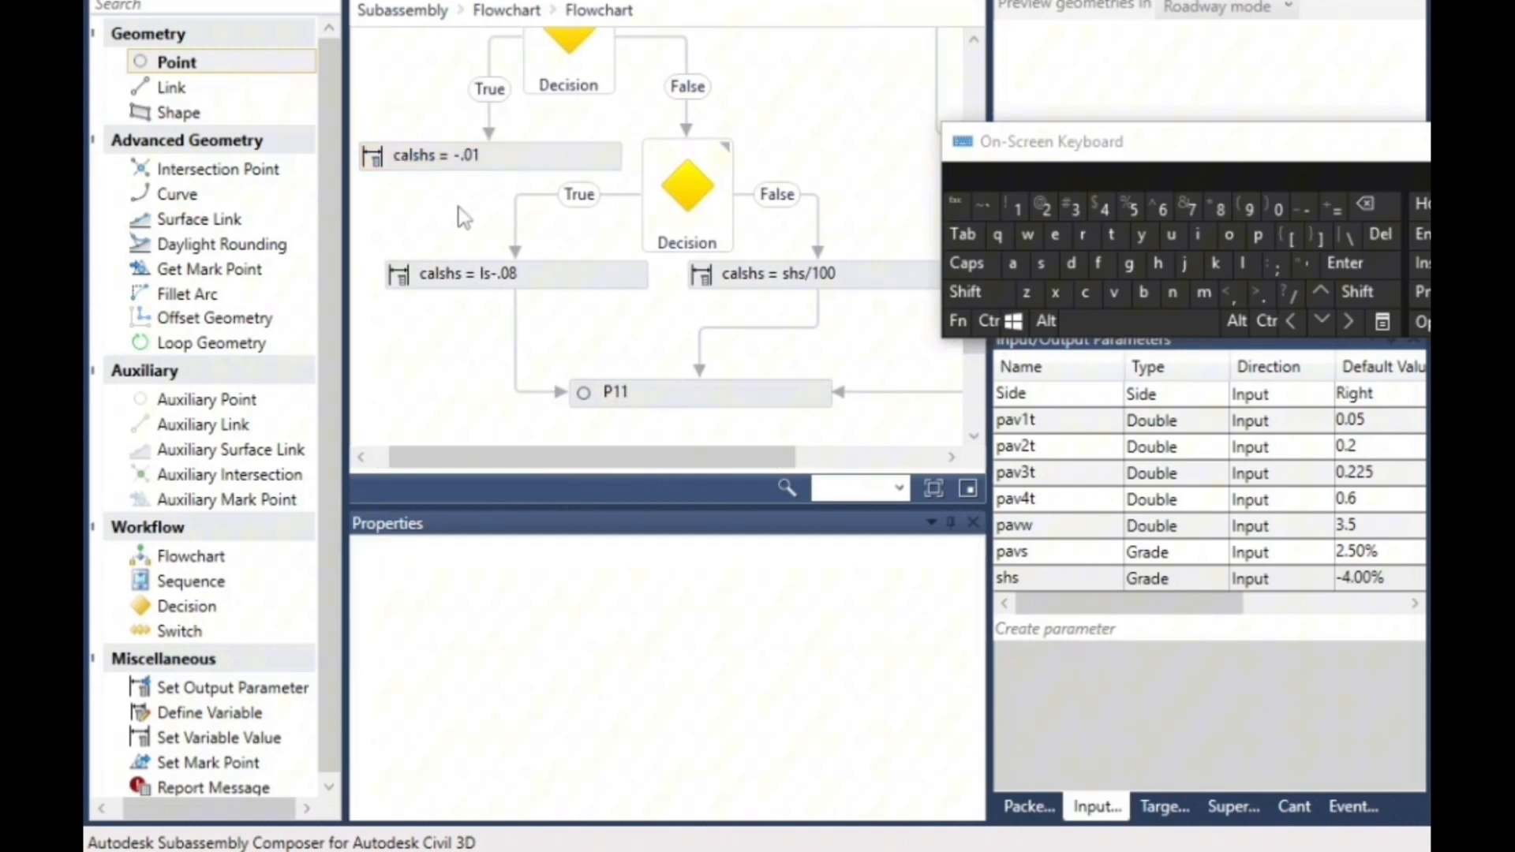
left_click_drag(490, 173, 575, 396)
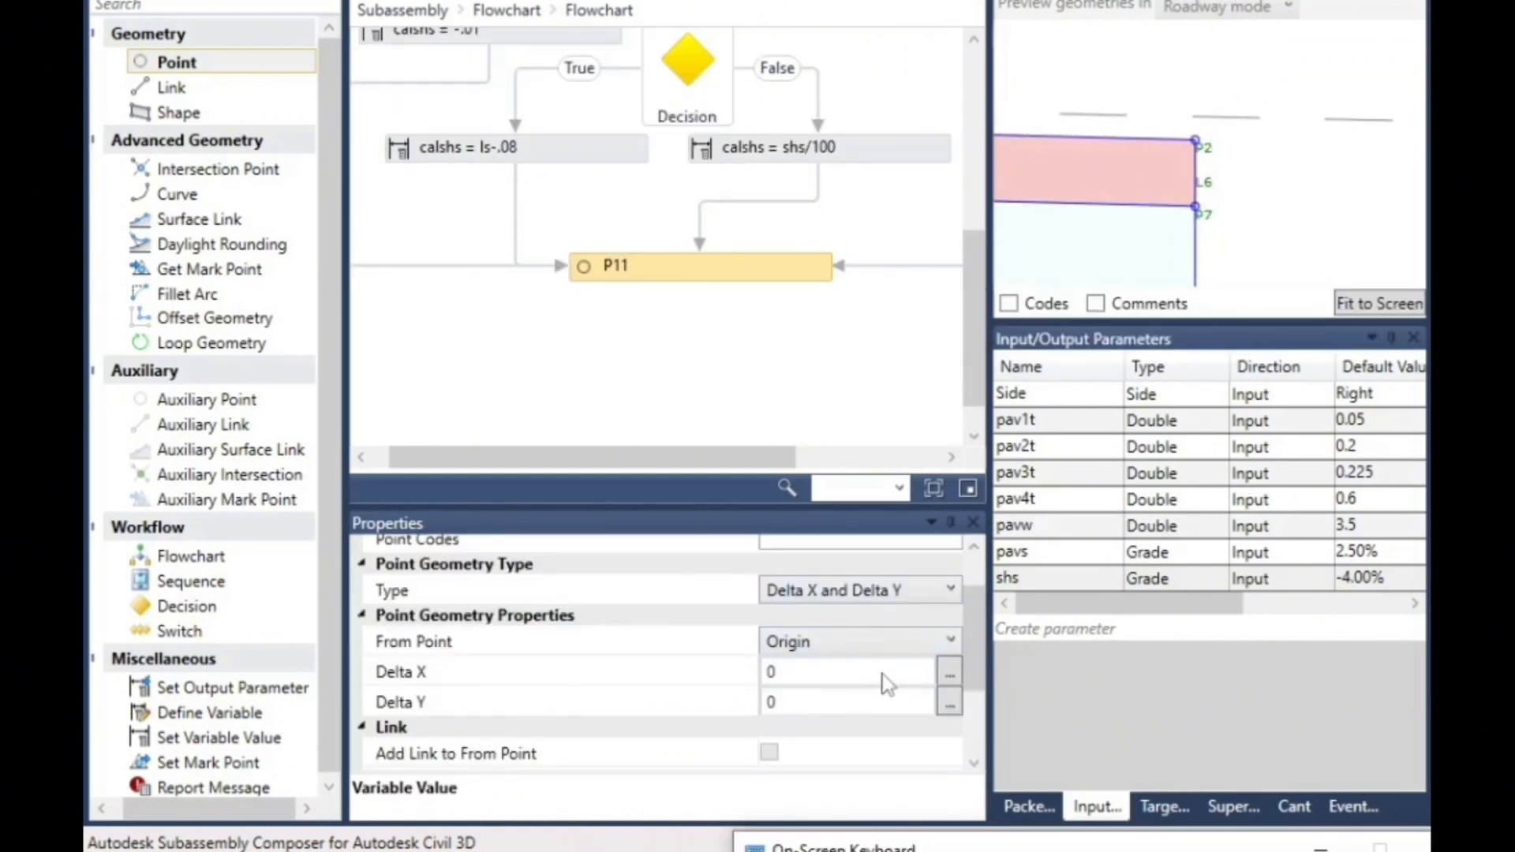
- Set P11 to start from point P2 and use the Slope and Delta X geometry type
left_click(822, 635)
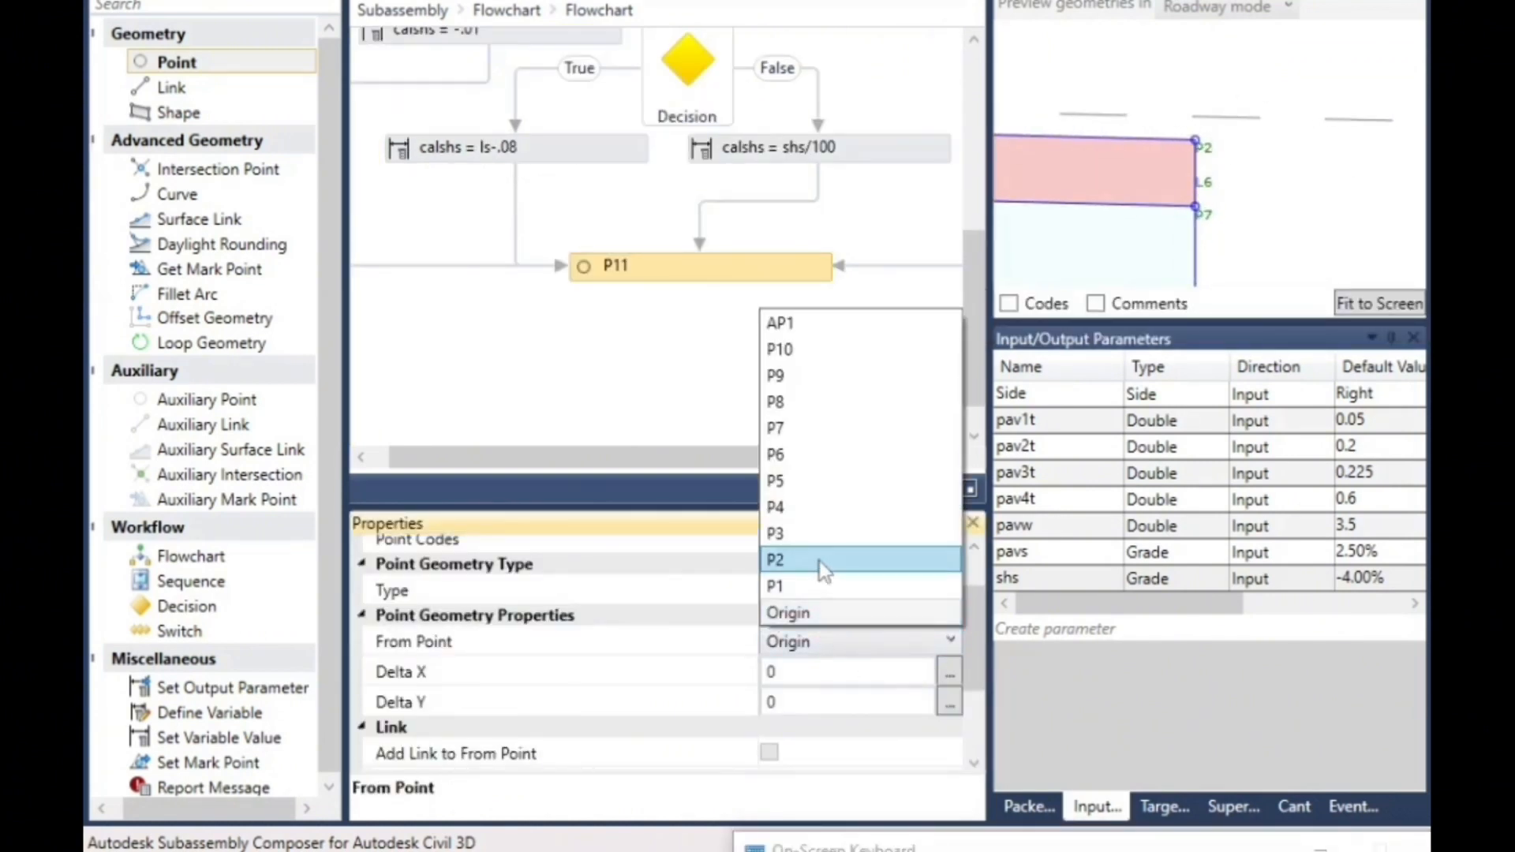
left_click(819, 561)
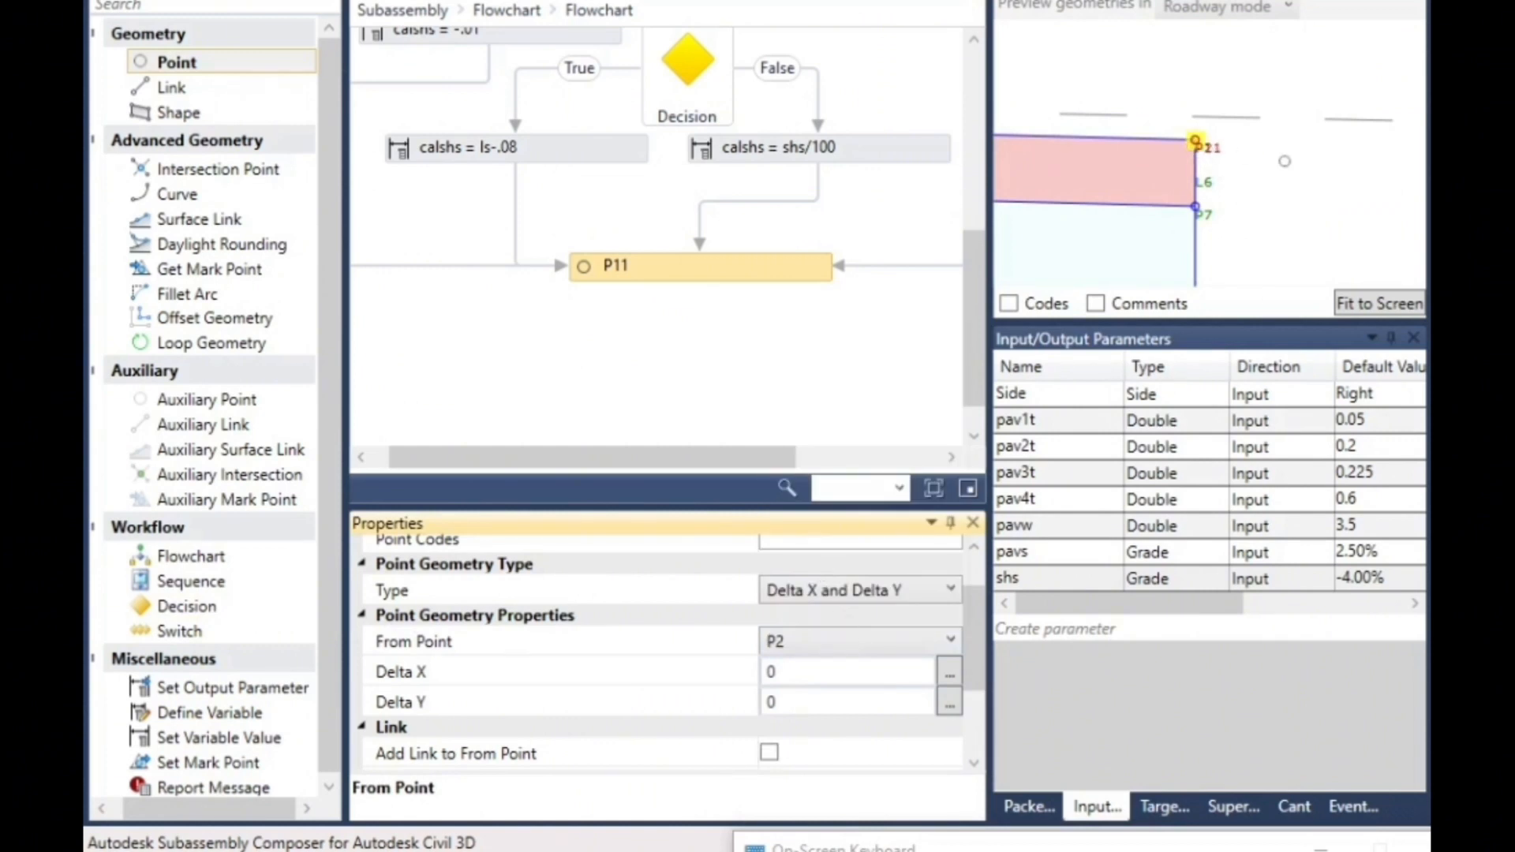
left_click(844, 596)
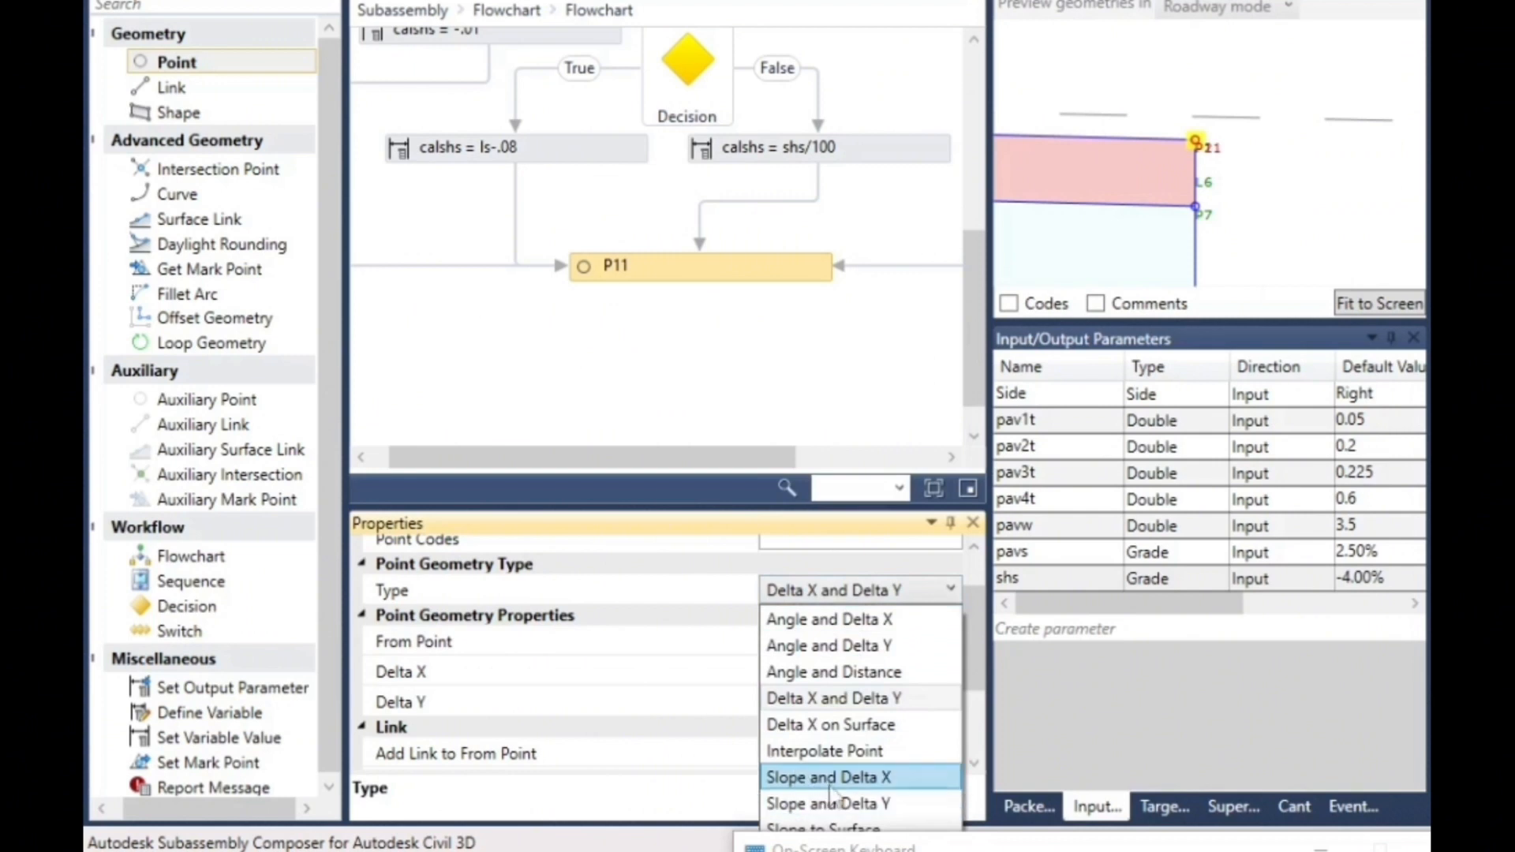
left_click(867, 779)
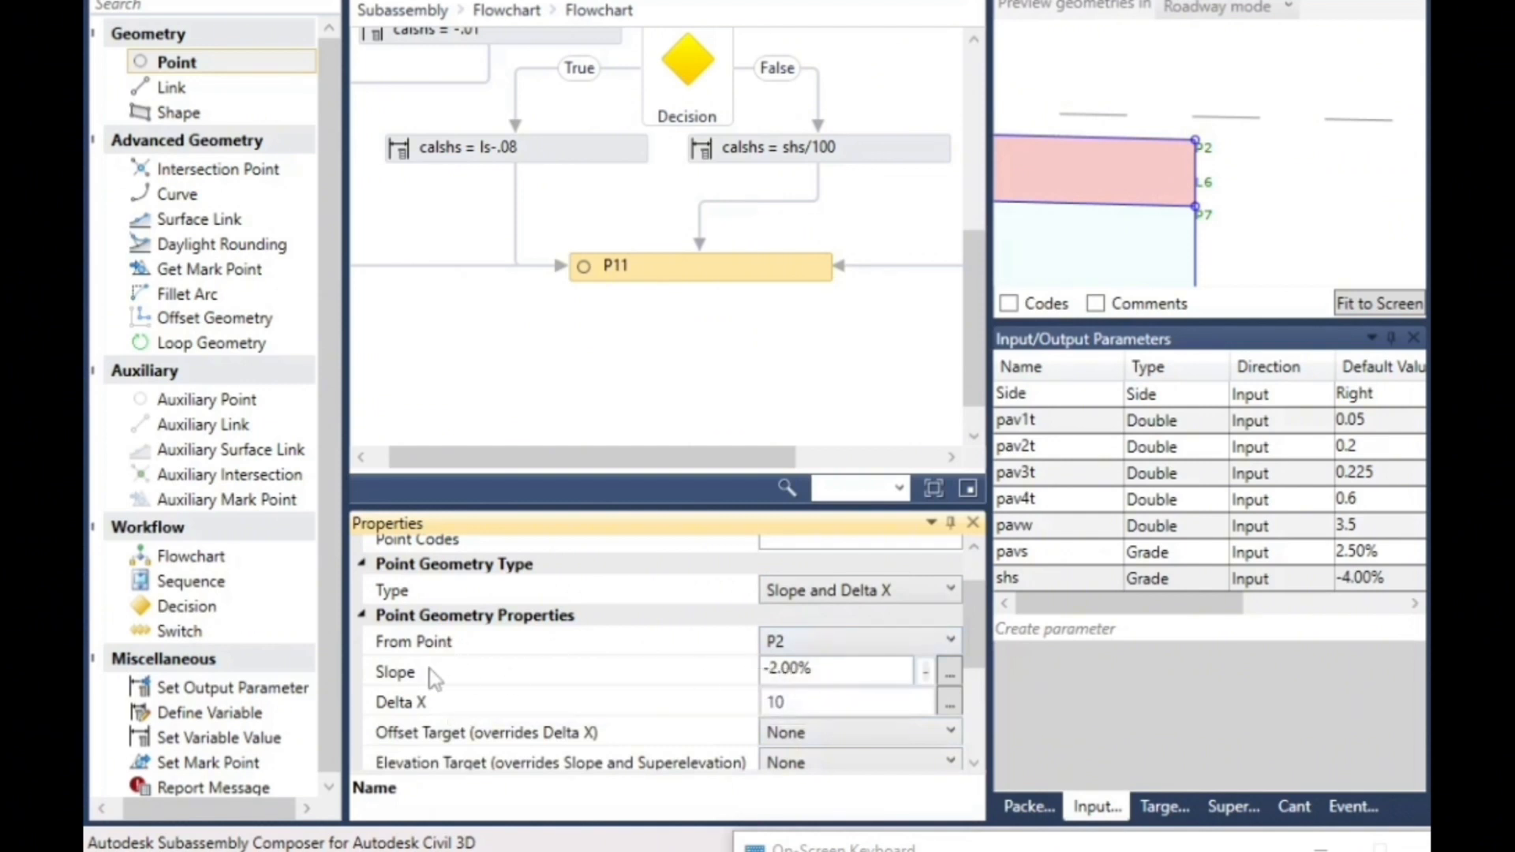
- Set the slope of P11 to the expression -calshs
left_click(830, 673)
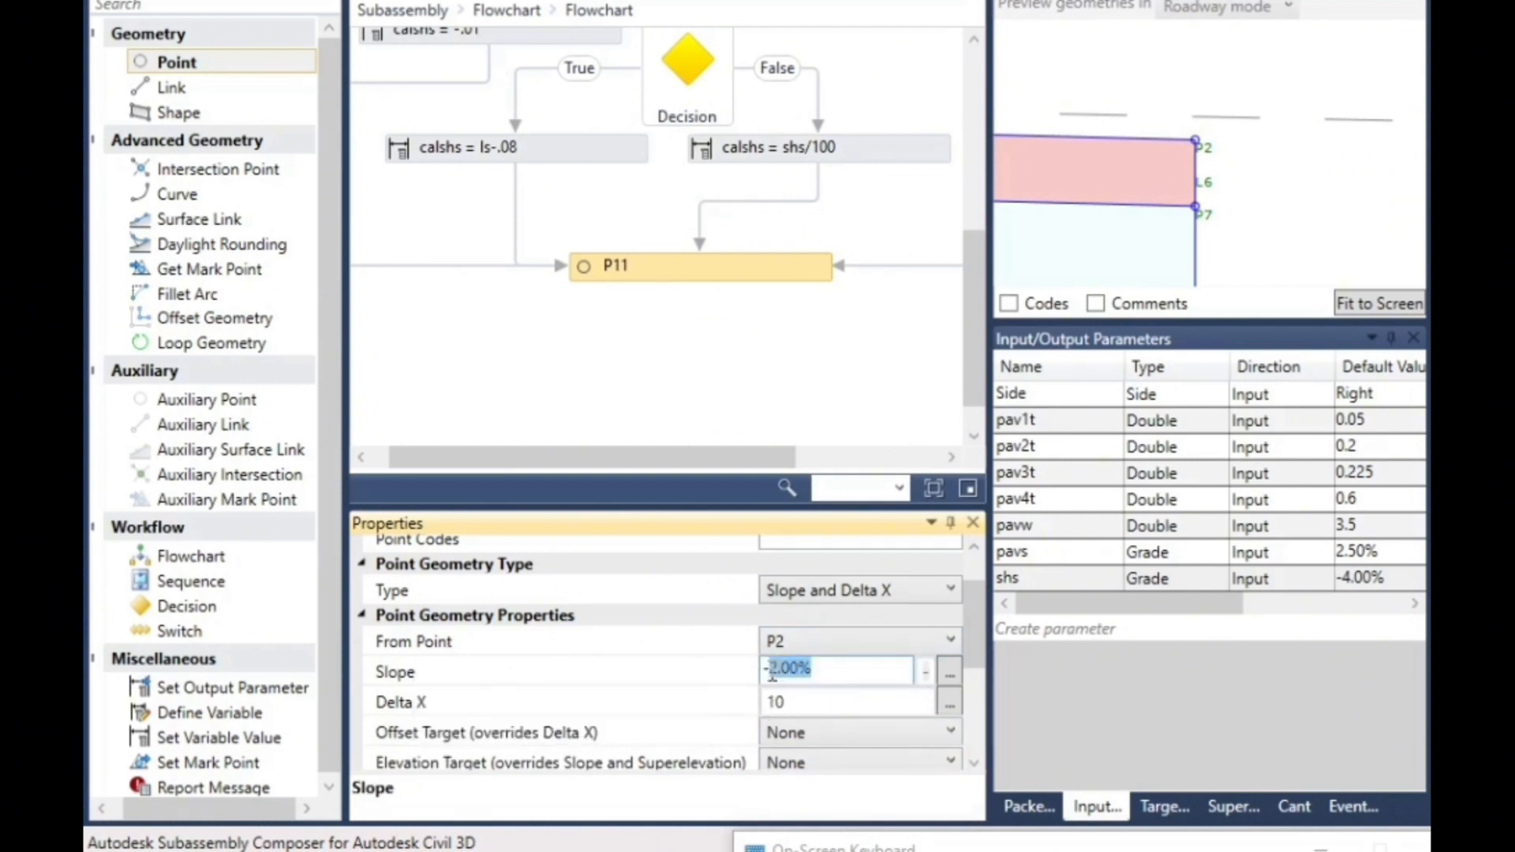
left_click_drag(903, 847, 1221, 478)
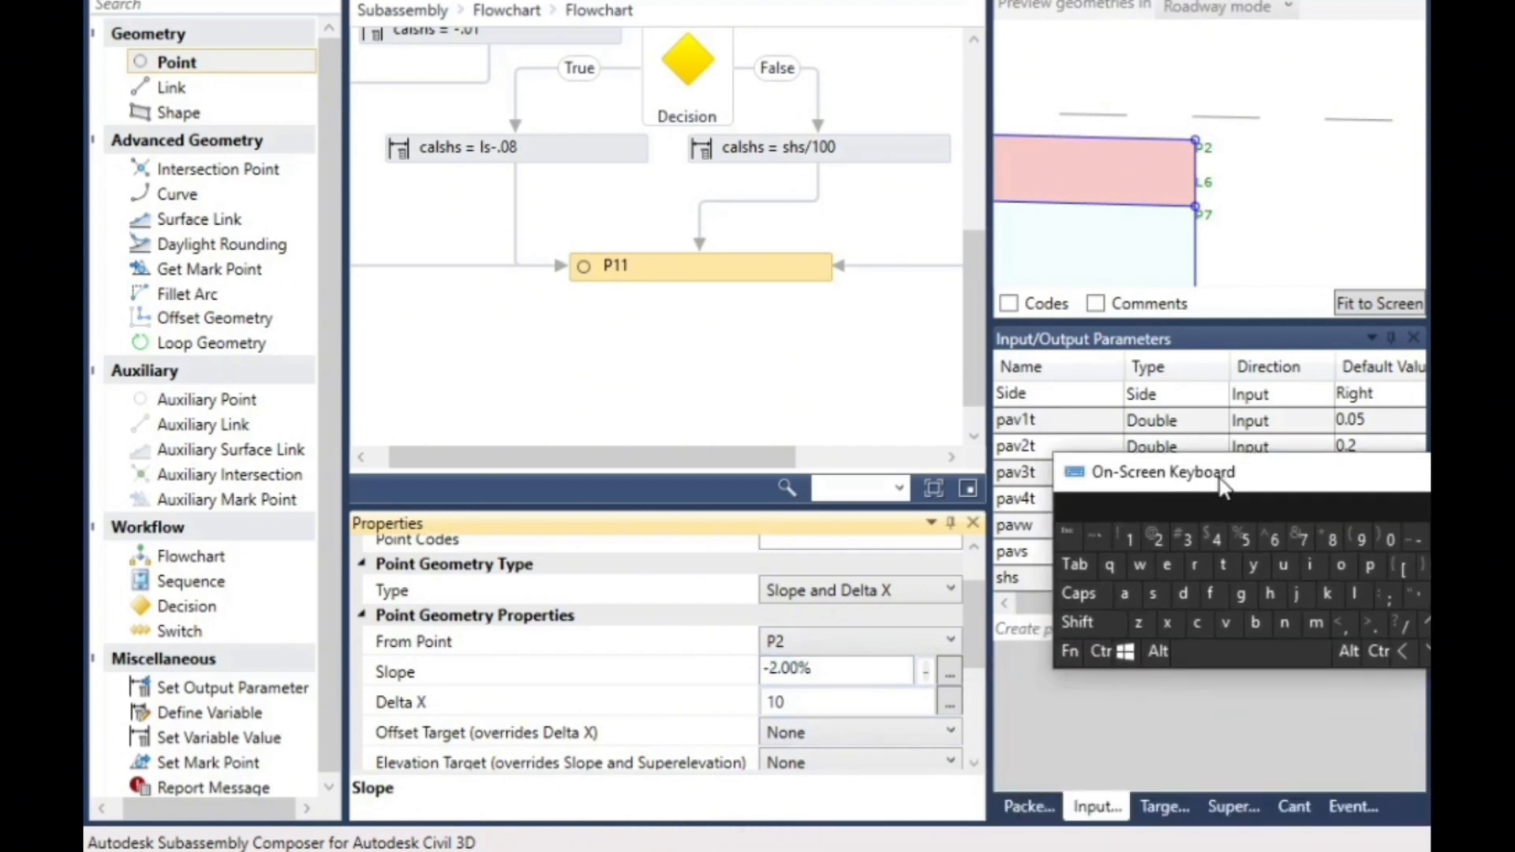
left_click(1198, 626)
left_click(1125, 594)
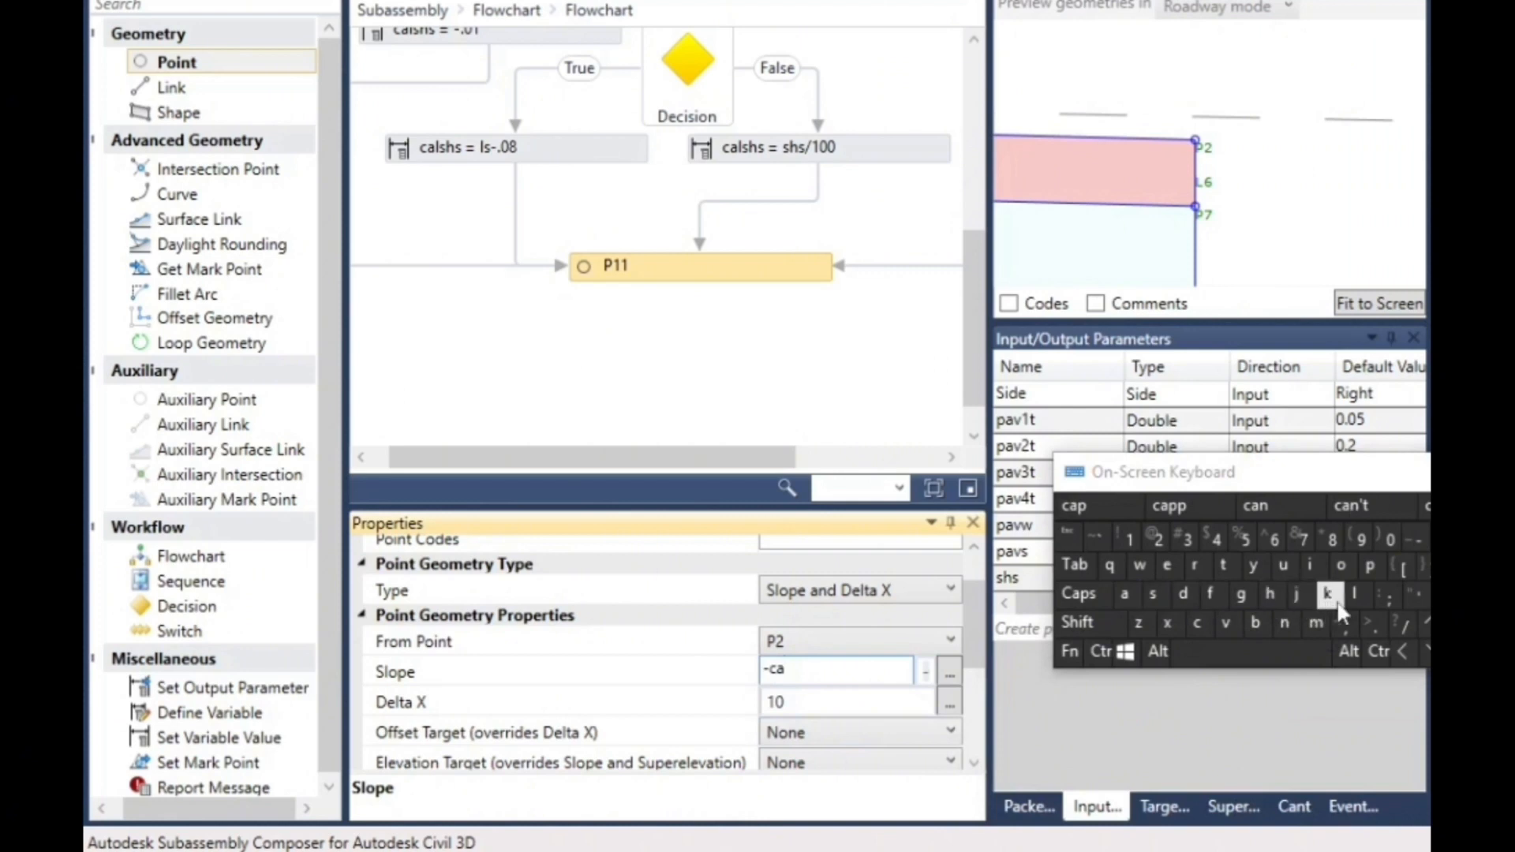
left_click(1354, 598)
left_click(1154, 594)
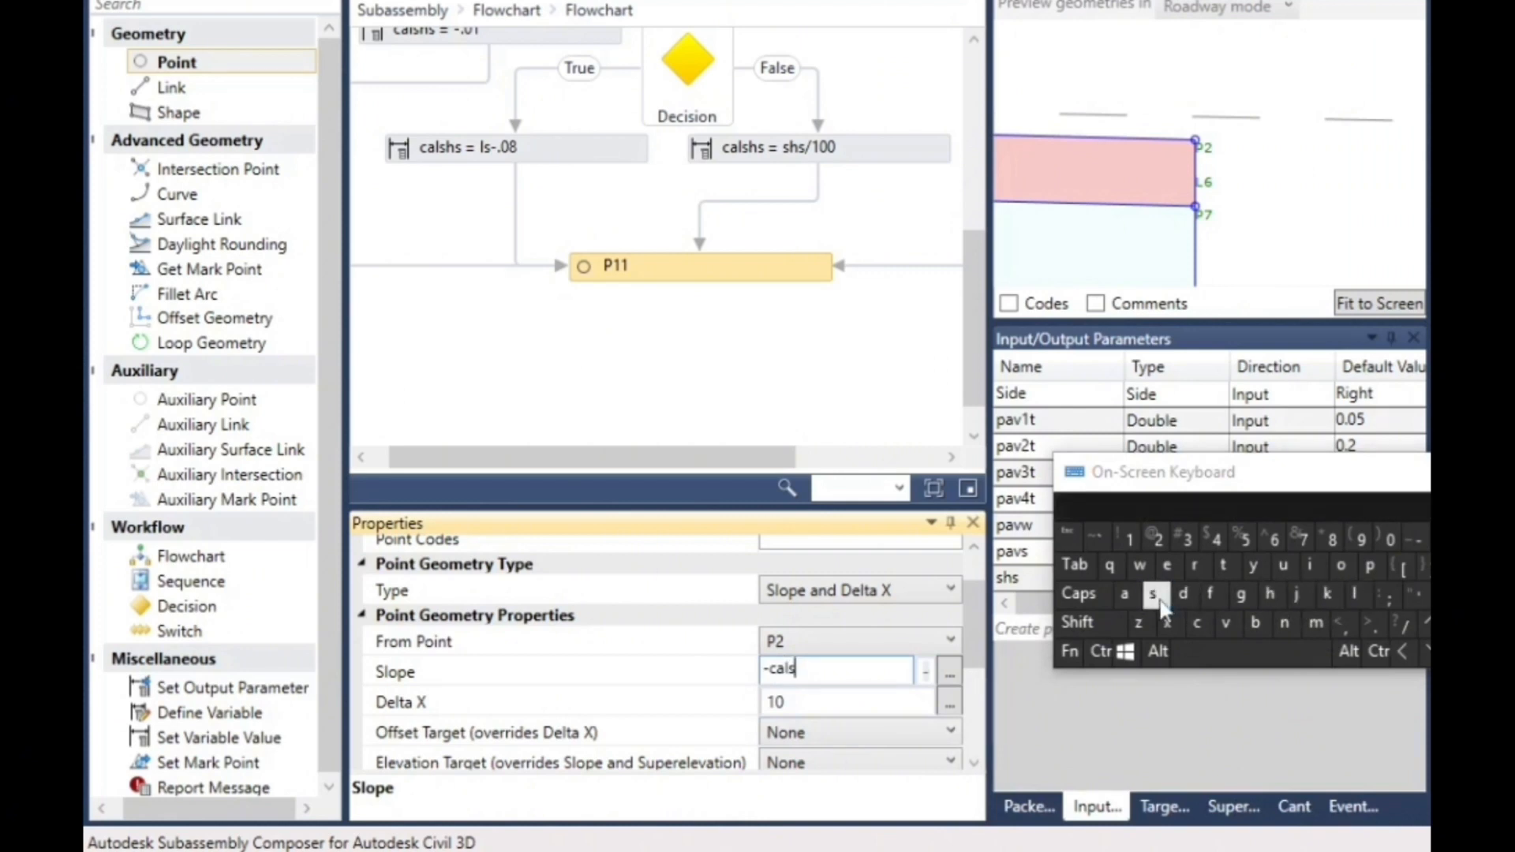
left_click(1153, 595)
left_click(803, 704)
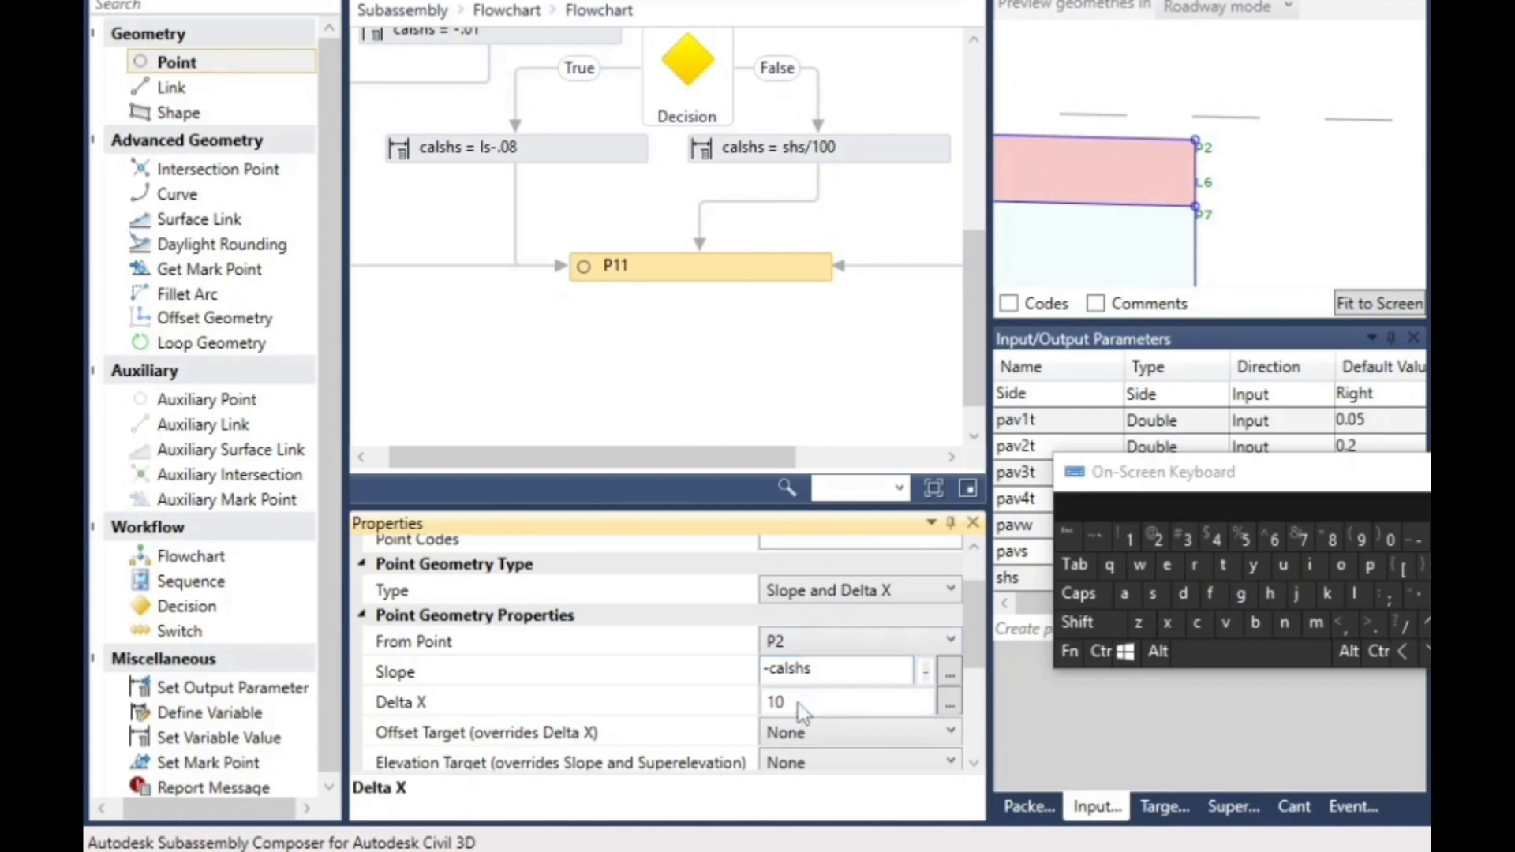
- Create a new input parameter of type Double and name it shw
left_click_drag(1207, 472, 1253, 835)
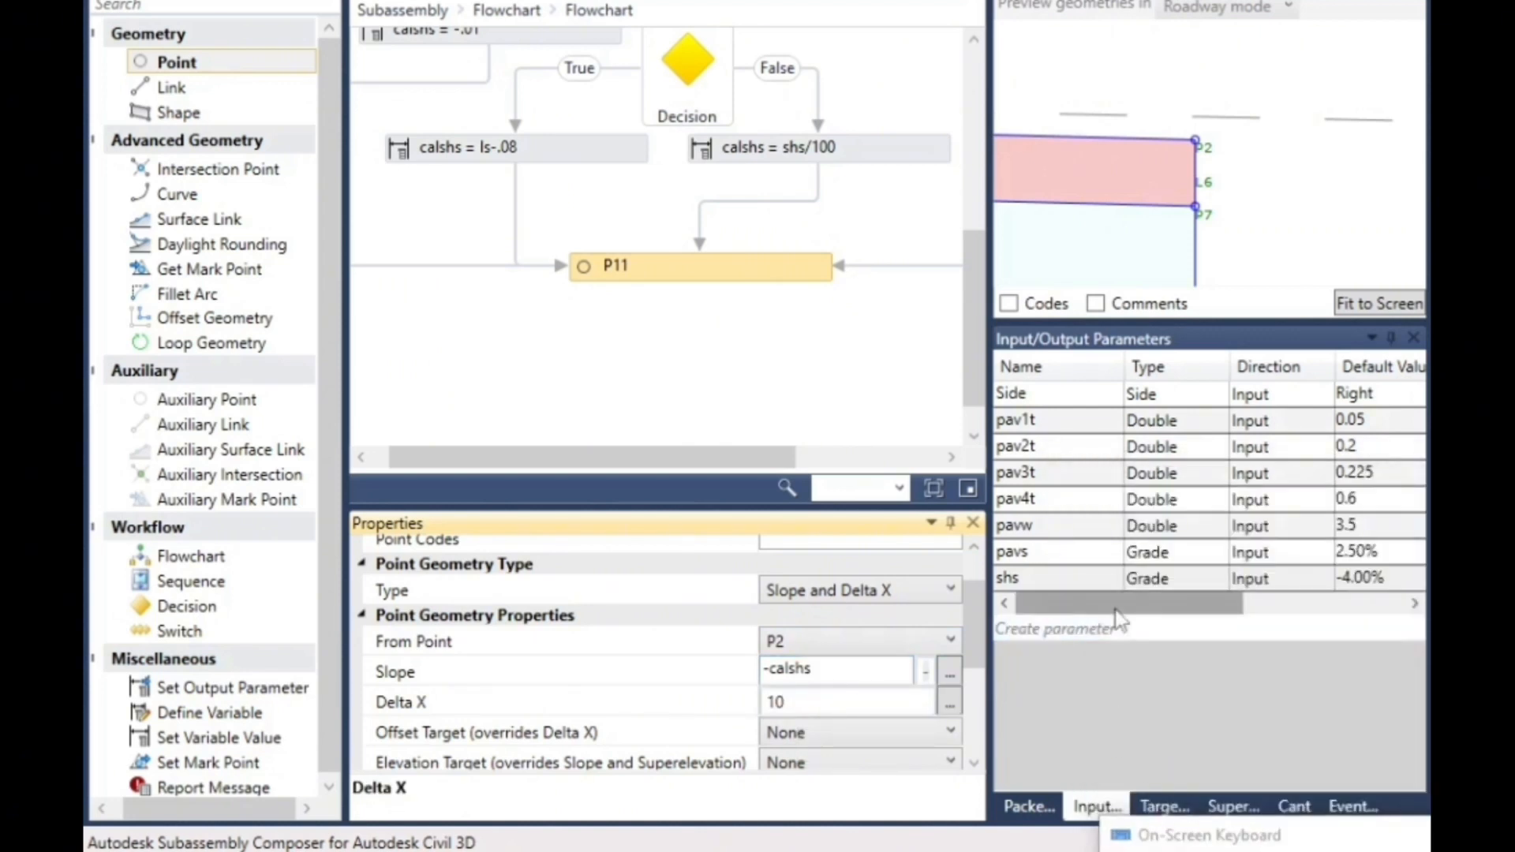
left_click(1030, 630)
left_click(1026, 603)
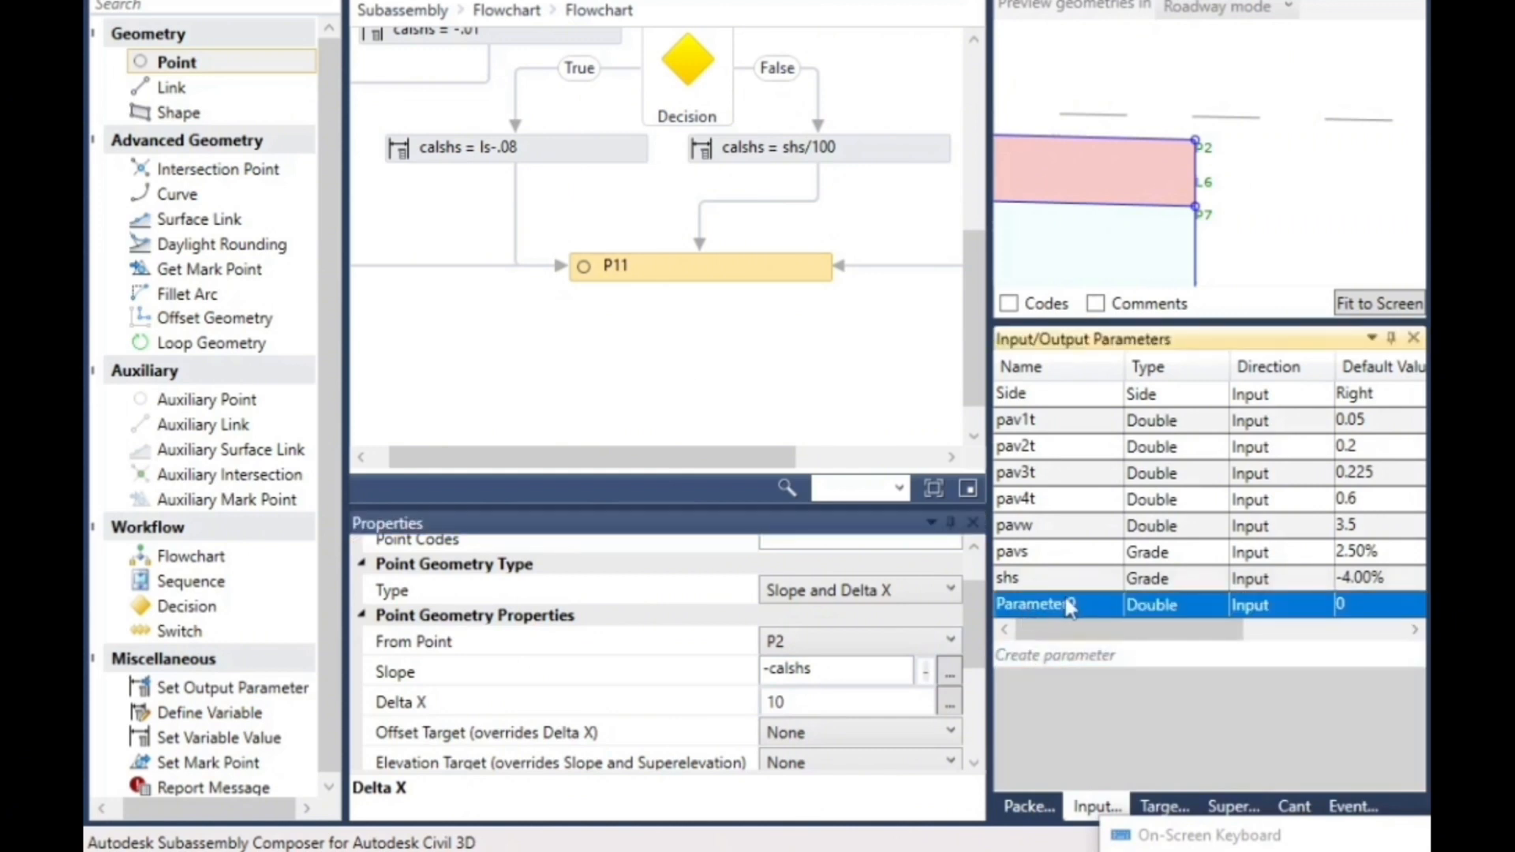
left_click(999, 606)
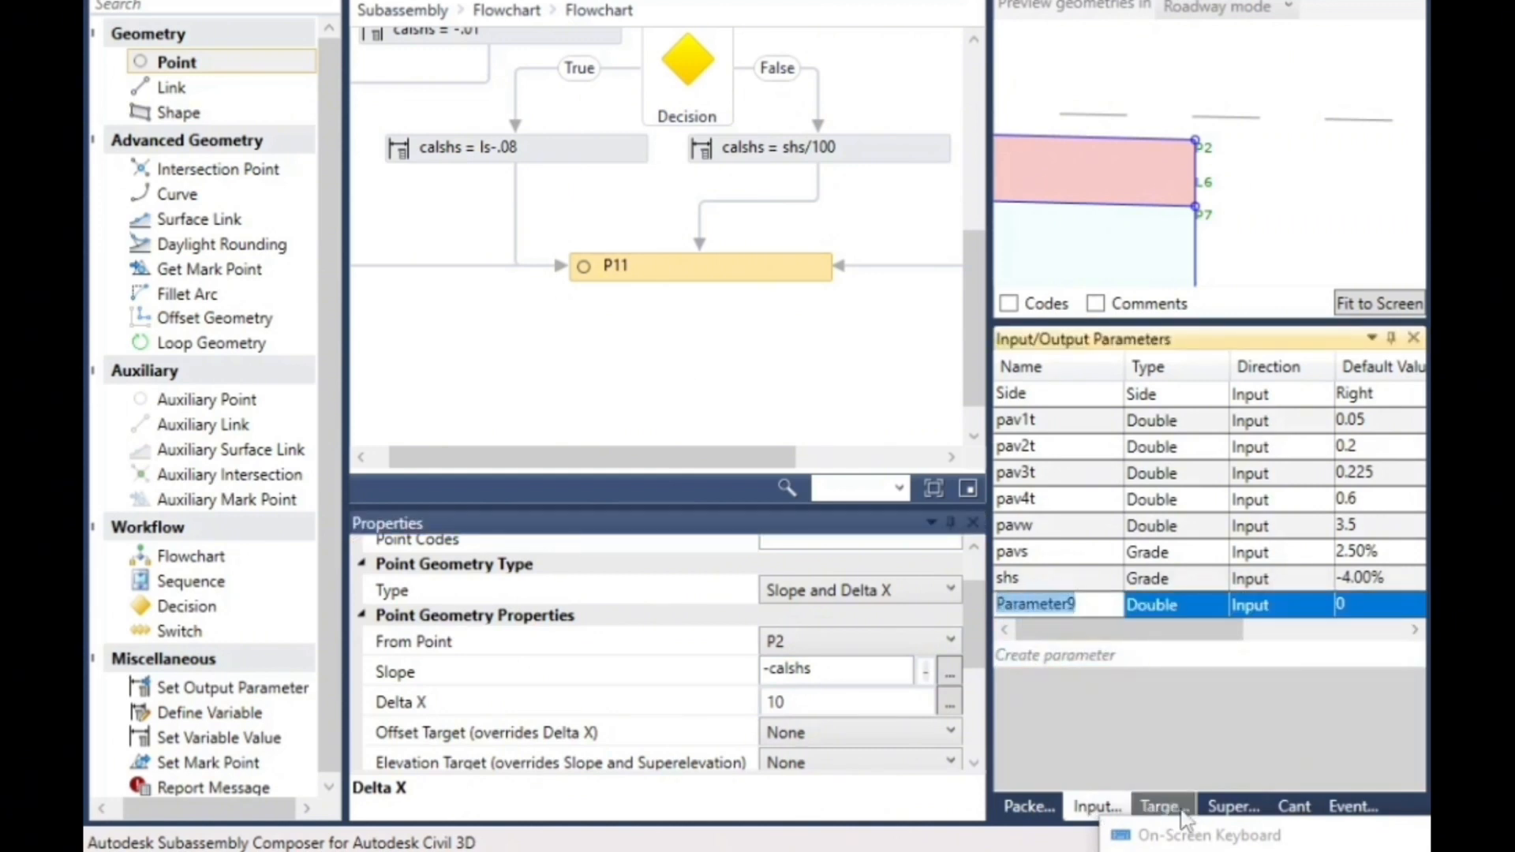
left_click_drag(1185, 840, 272, 584)
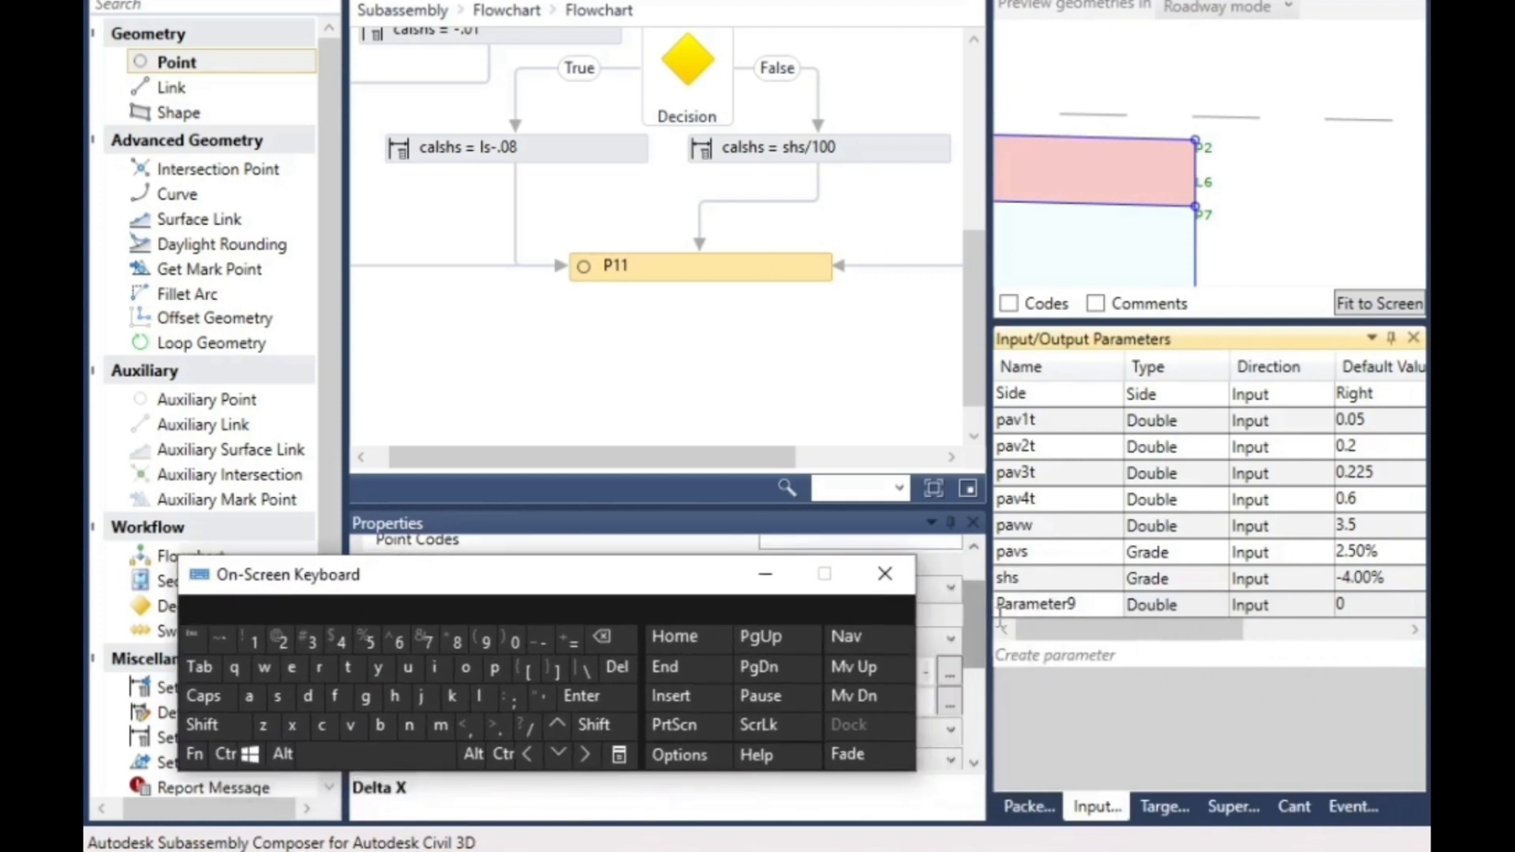
left_click(1095, 601)
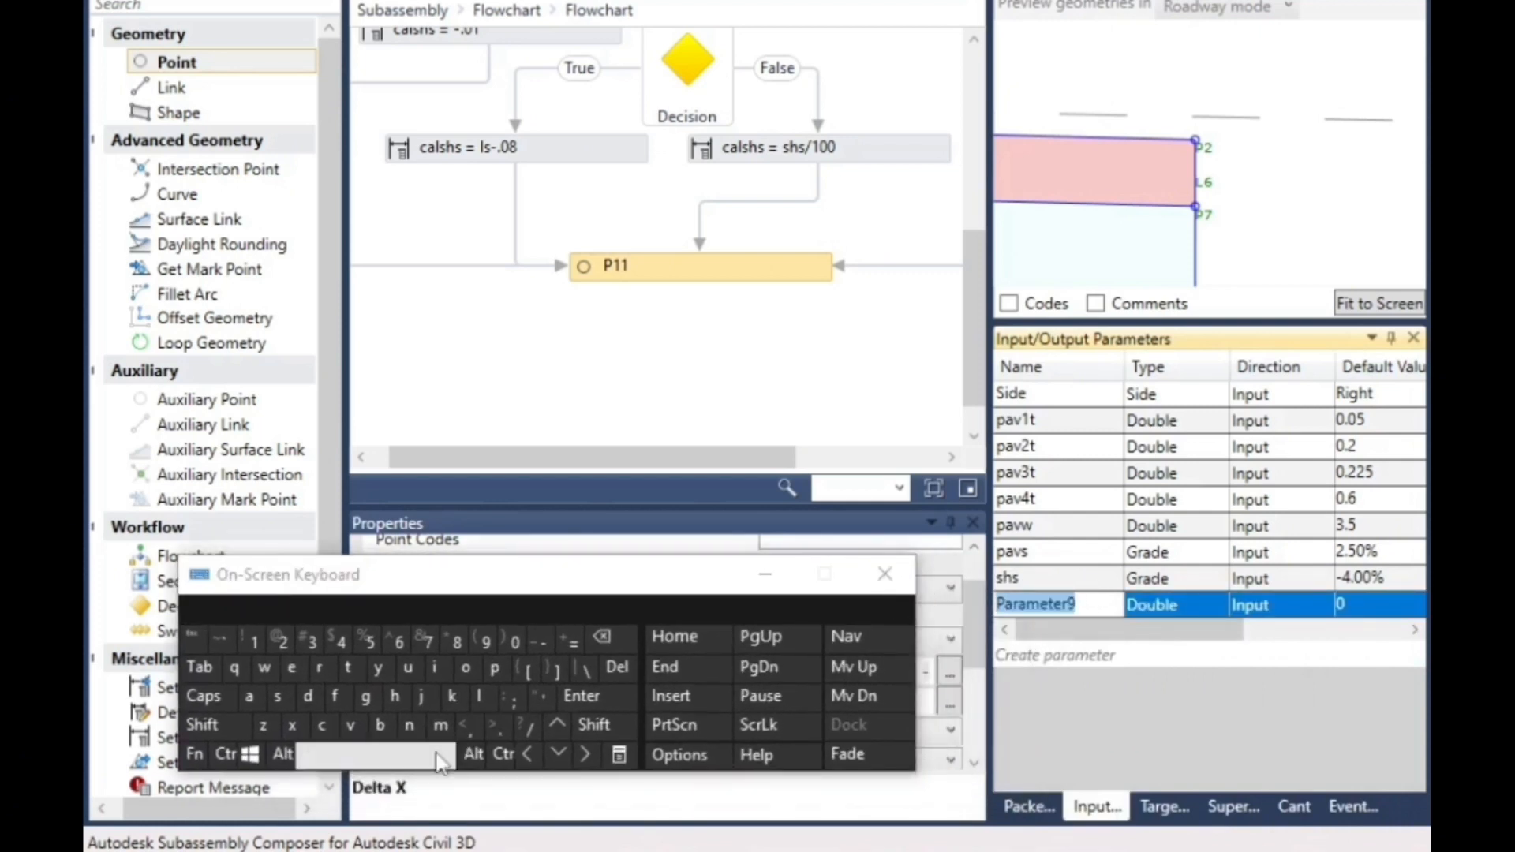
left_click(277, 695)
left_click(395, 702)
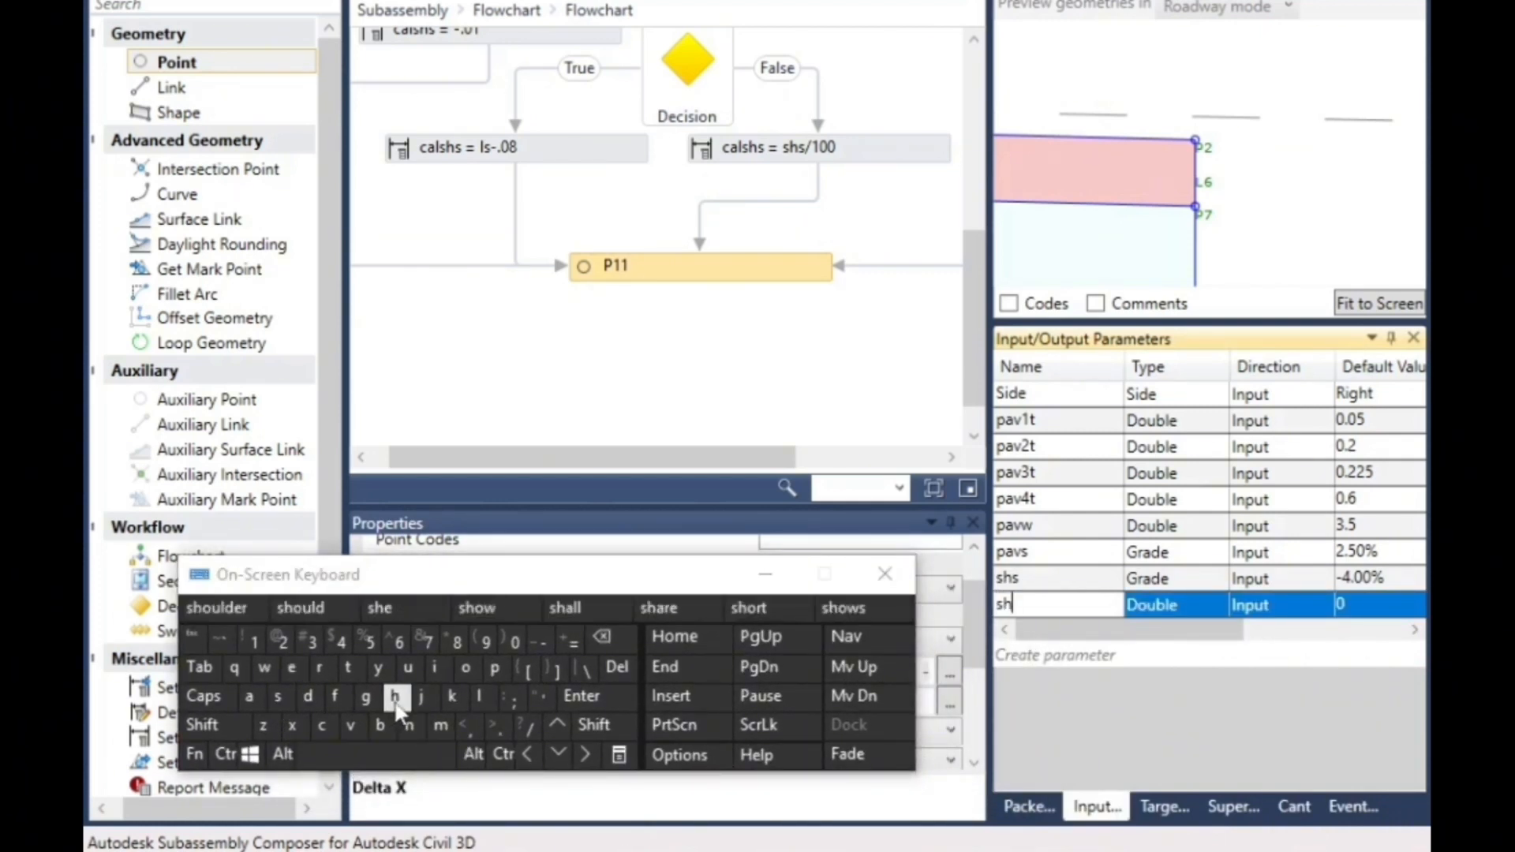
left_click(266, 669)
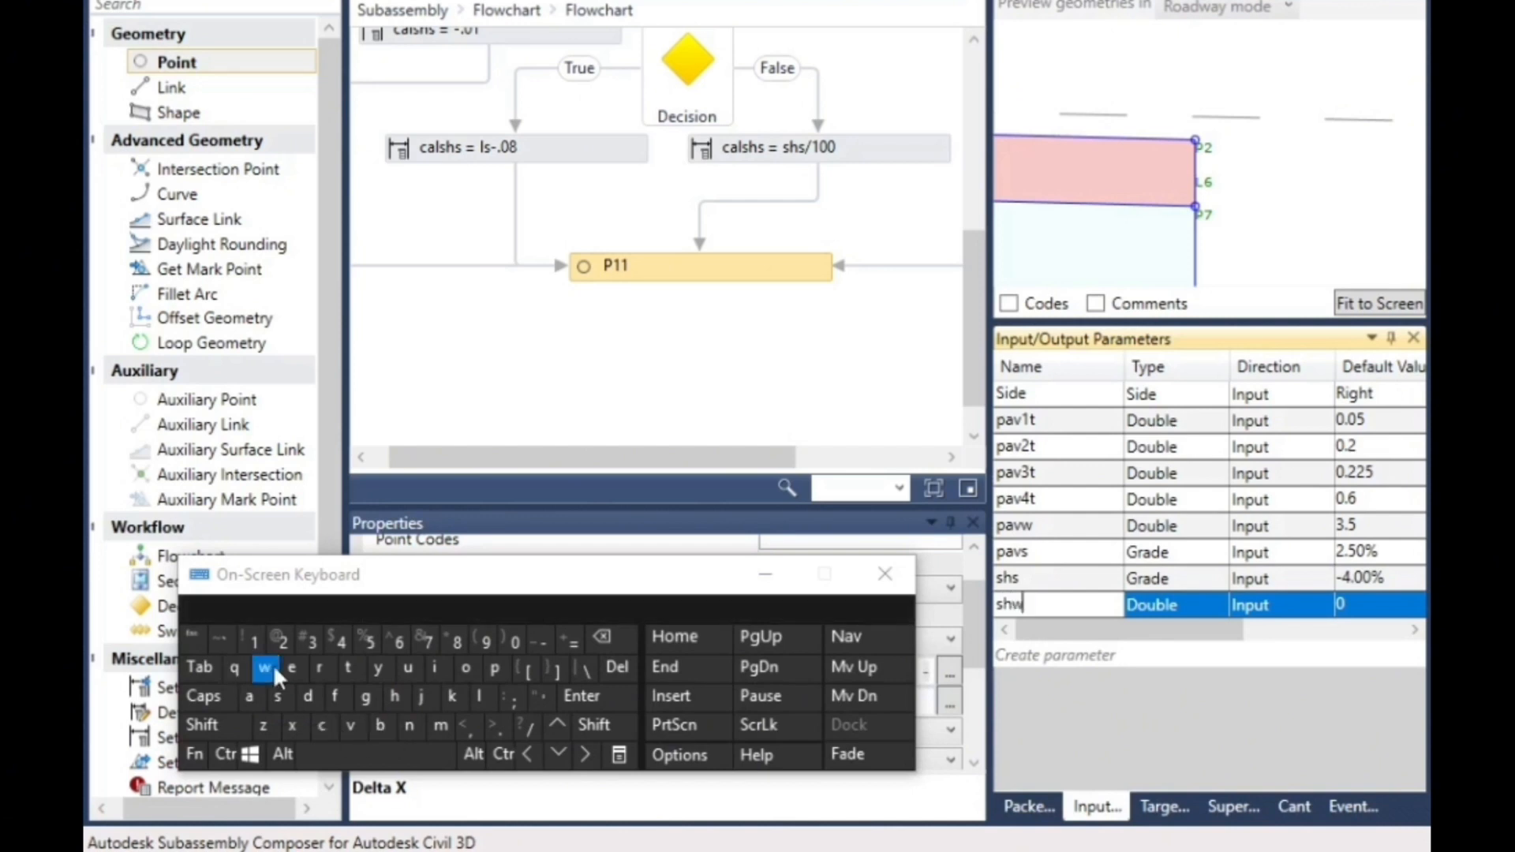
- Set the default value of the shw parameter to 1.5
left_click(1364, 606)
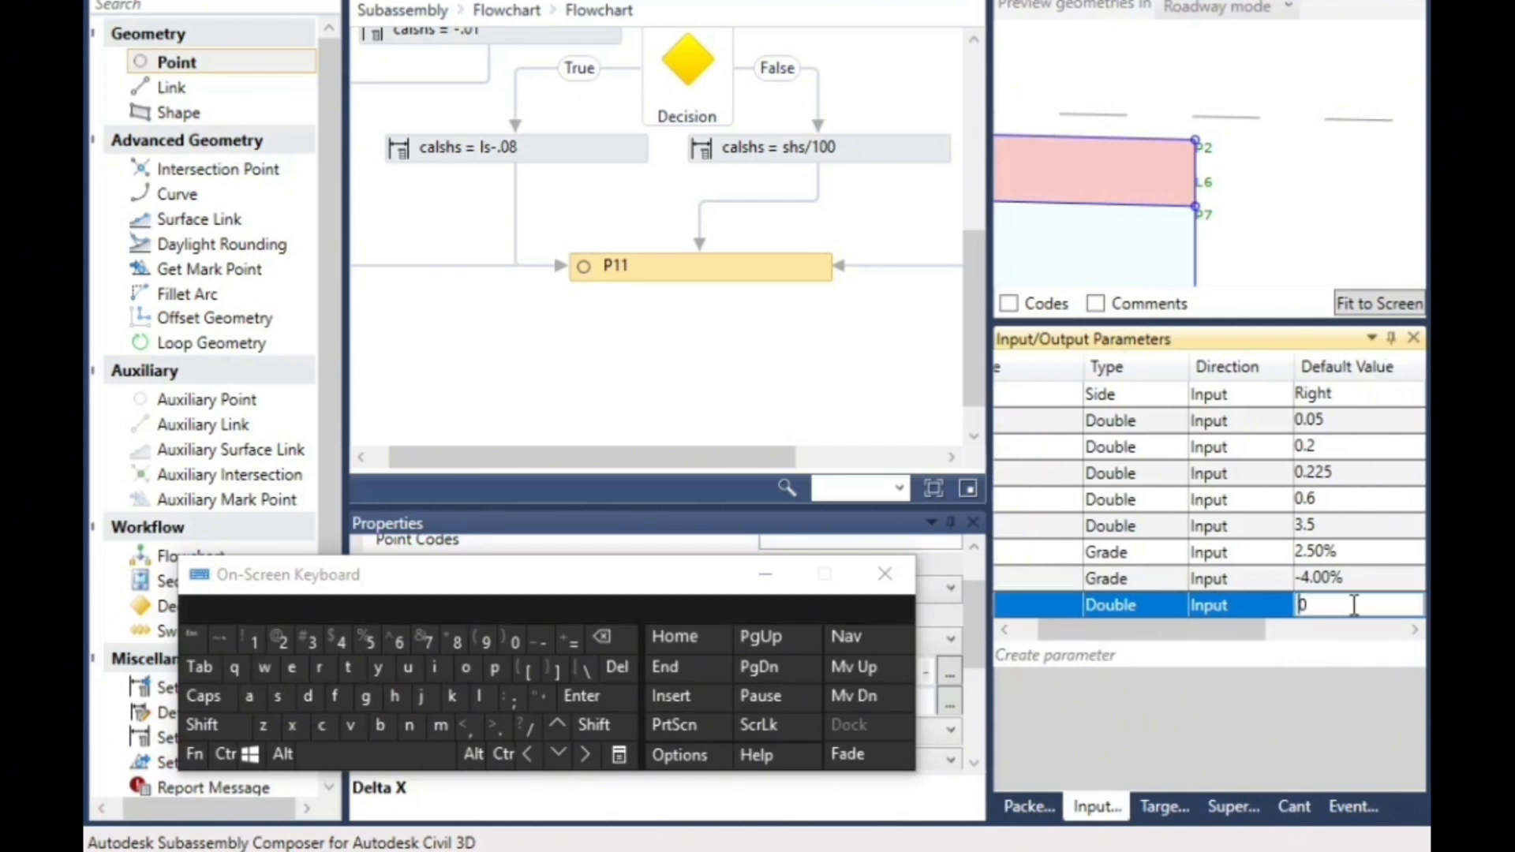
left_click(252, 639)
left_click(494, 724)
left_click(369, 641)
- Give the shw parameter the display name "shoulder width"
left_click_drag(1242, 630, 1385, 635)
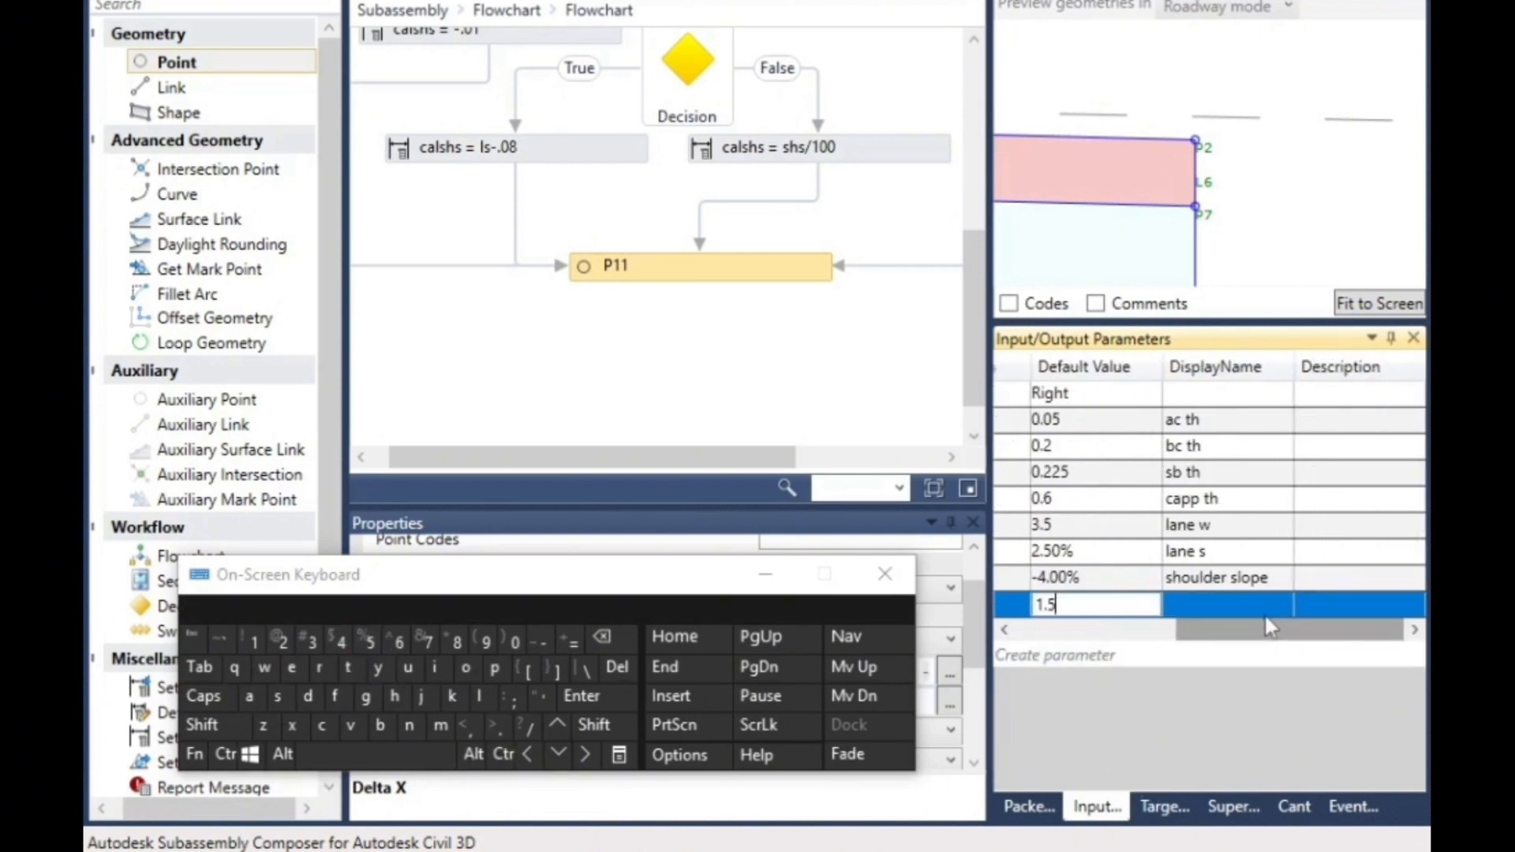
left_click(1241, 607)
left_click(1220, 603)
left_click(277, 696)
left_click(396, 696)
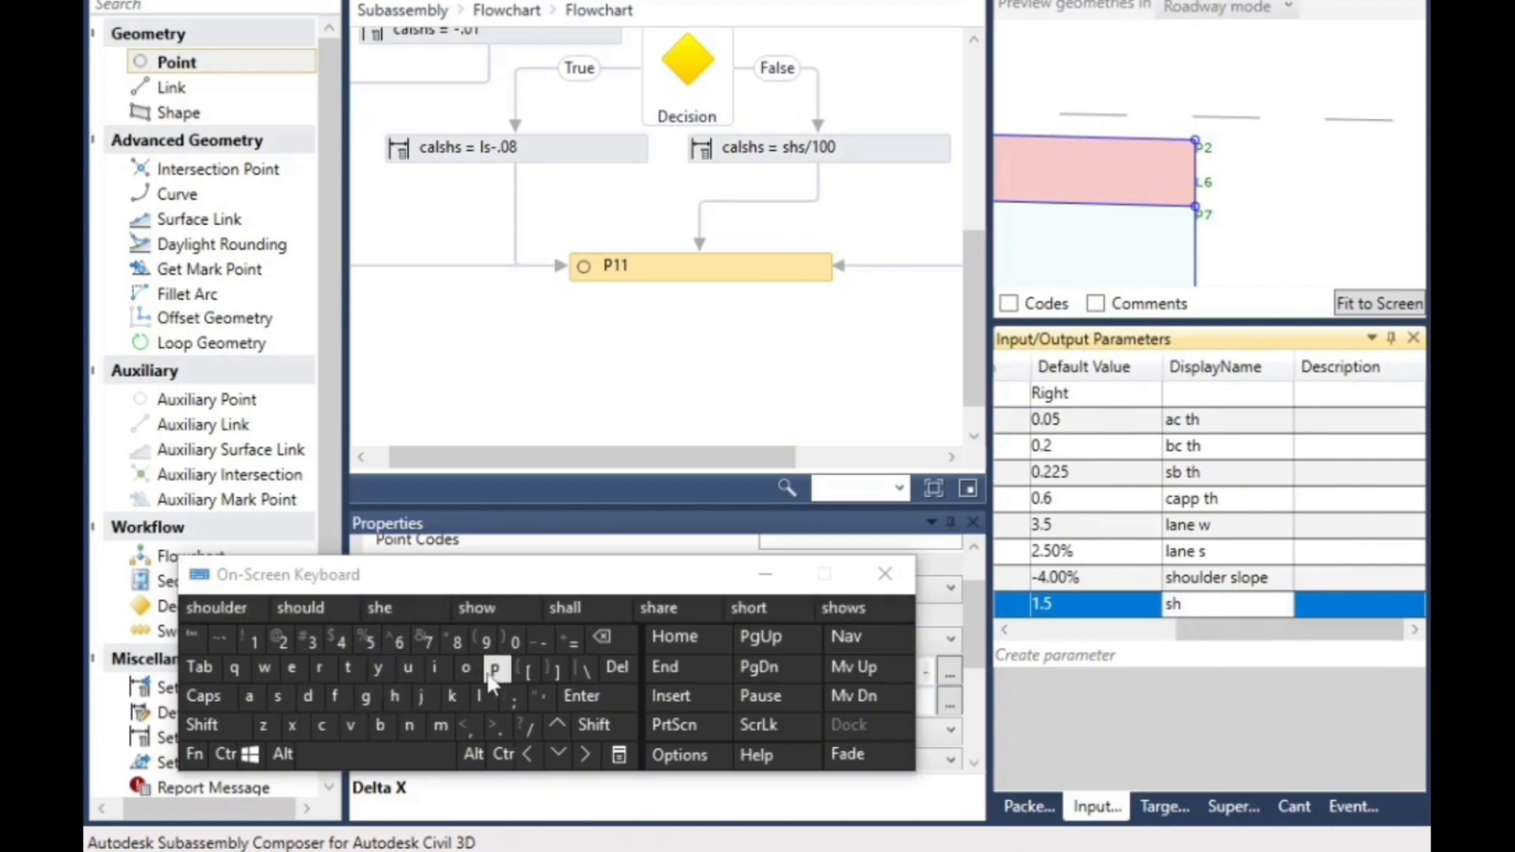
left_click(466, 667)
left_click(258, 614)
left_click(264, 666)
left_click(434, 667)
left_click(308, 698)
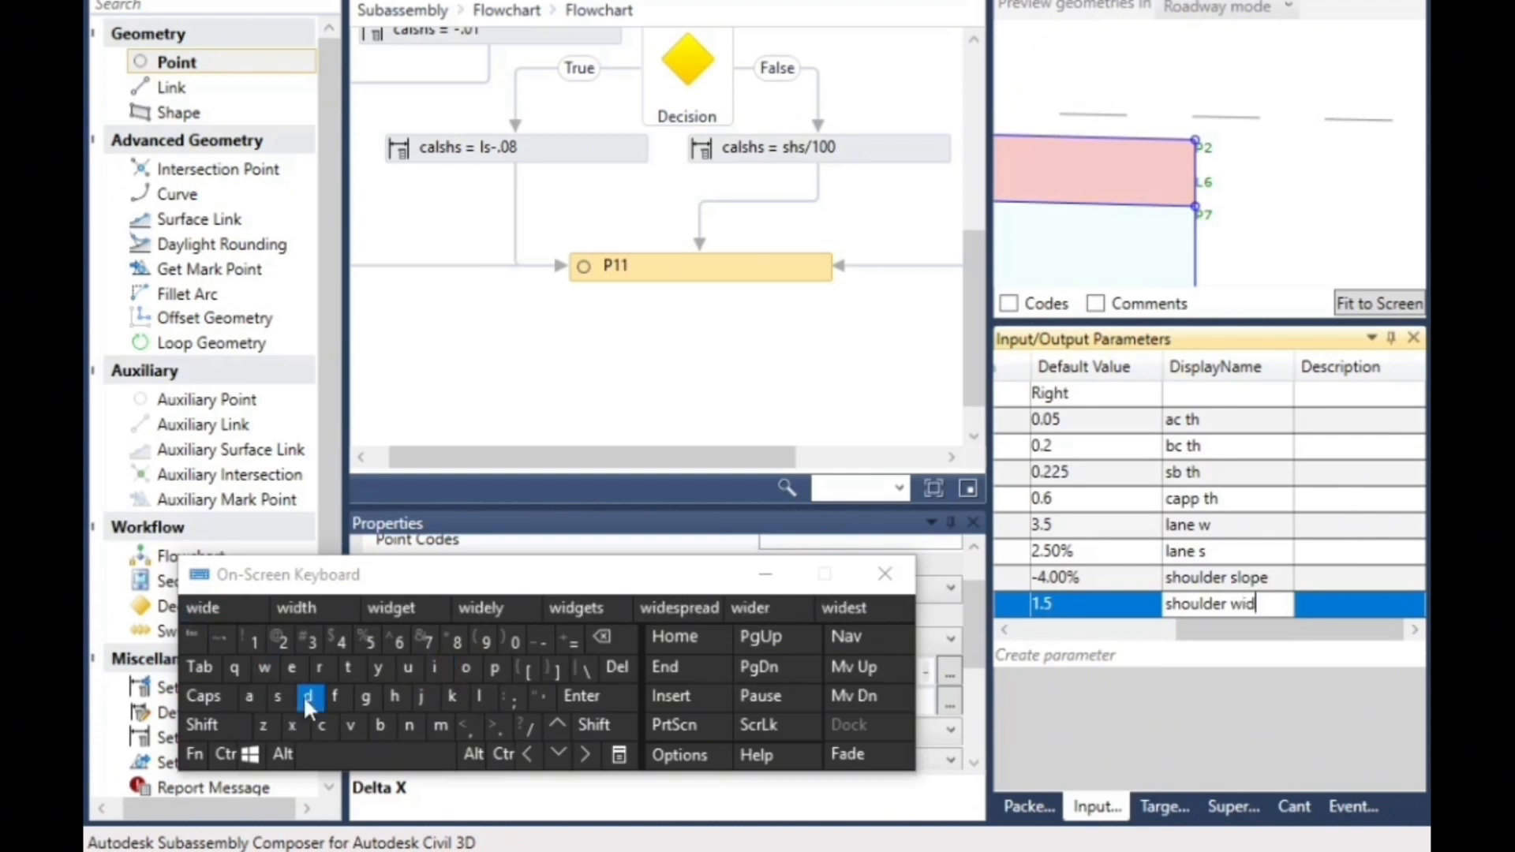
left_click(297, 617)
- Set P11's Delta X to shw and add a link from P11 to its From Point
left_click_drag(588, 584, 746, 851)
left_click(814, 704)
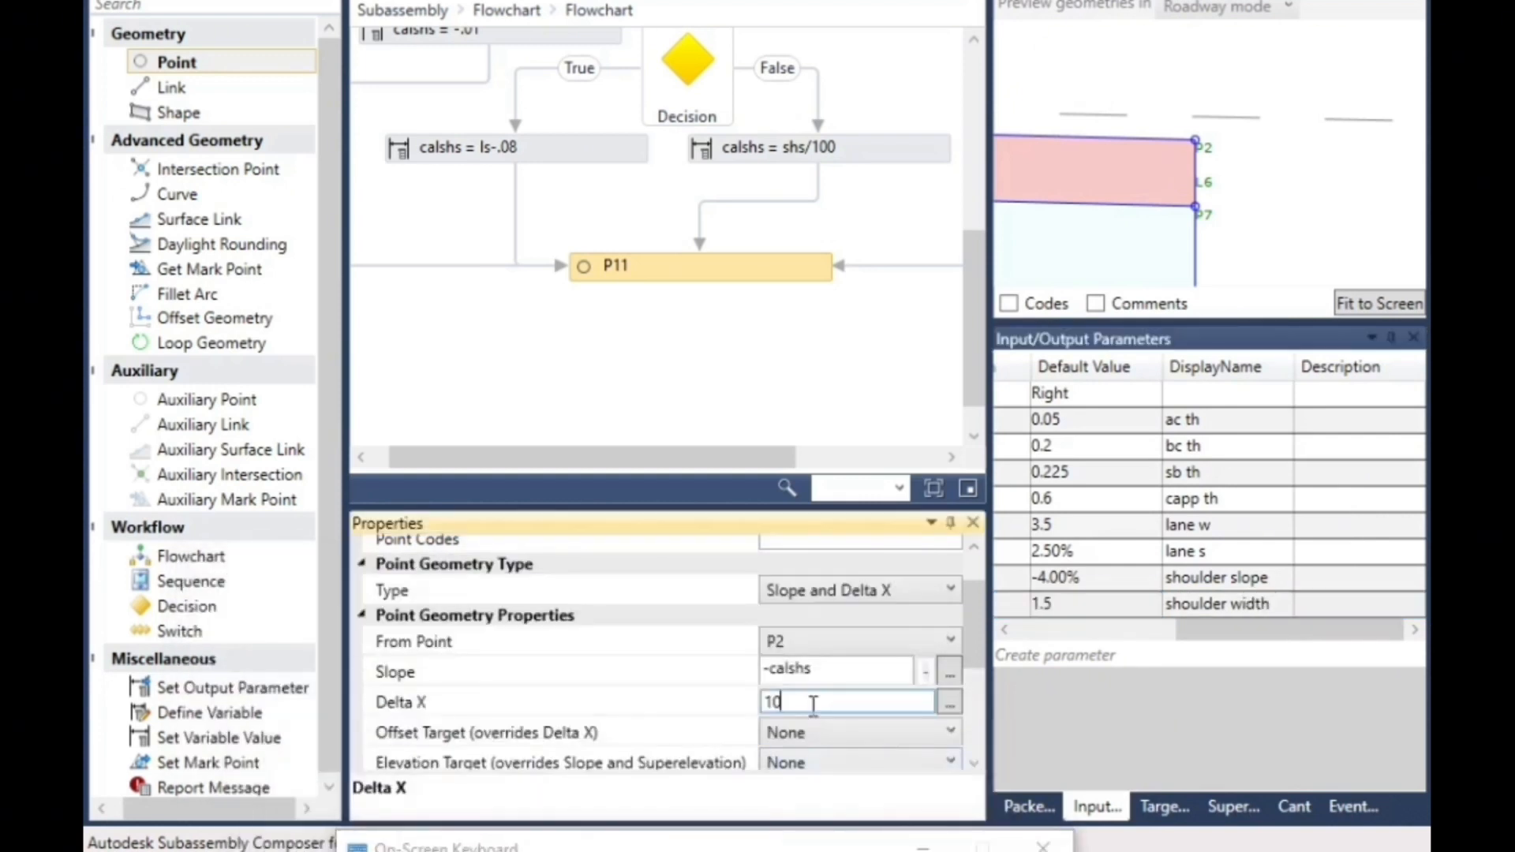
left_click_drag(1192, 625, 1039, 629)
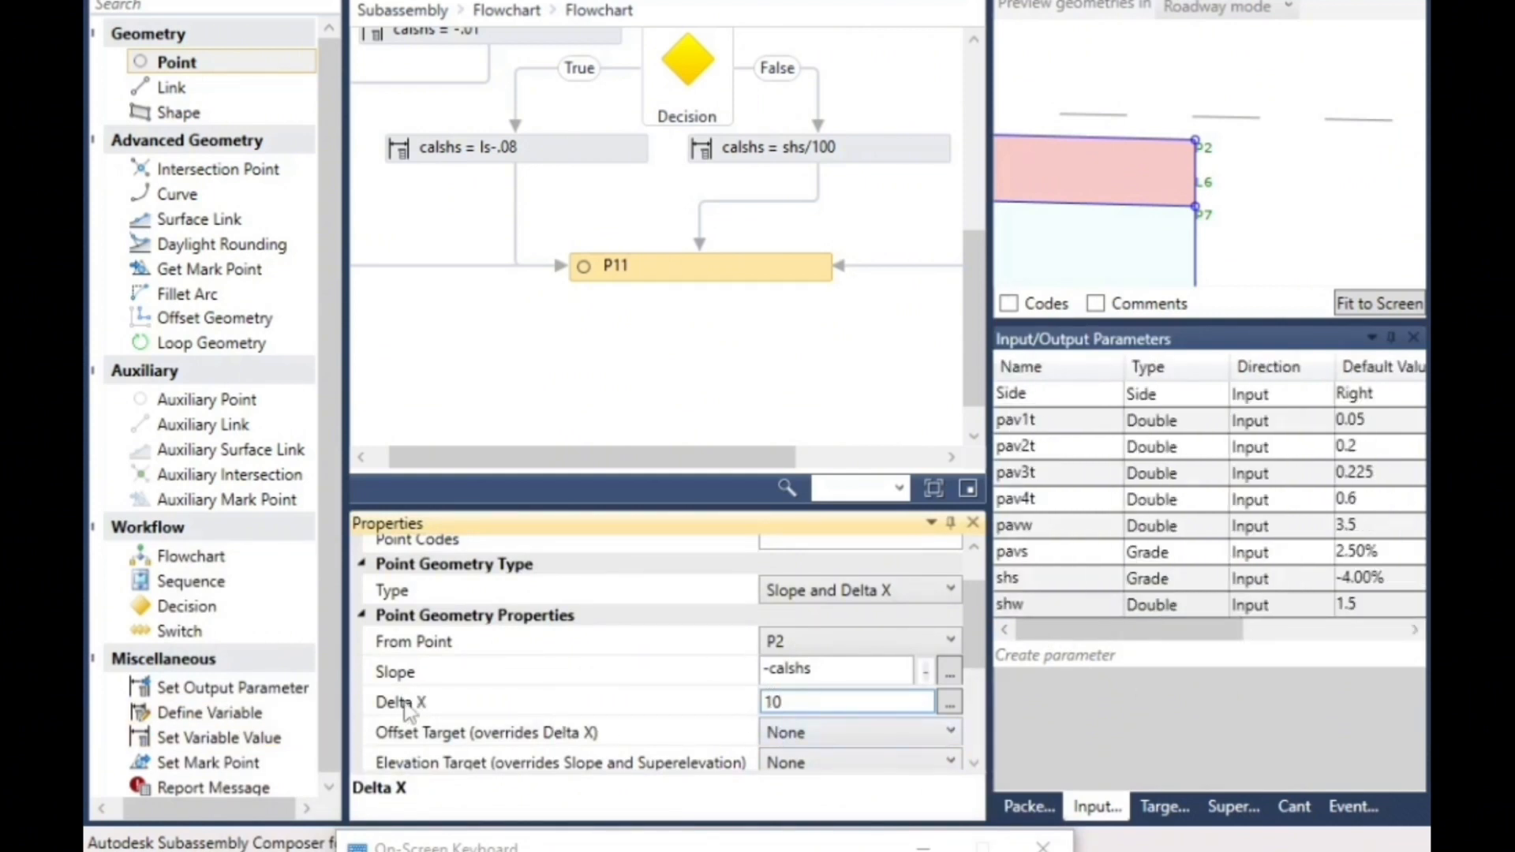
double_click(774, 701)
left_click_drag(820, 850, 1430, 709)
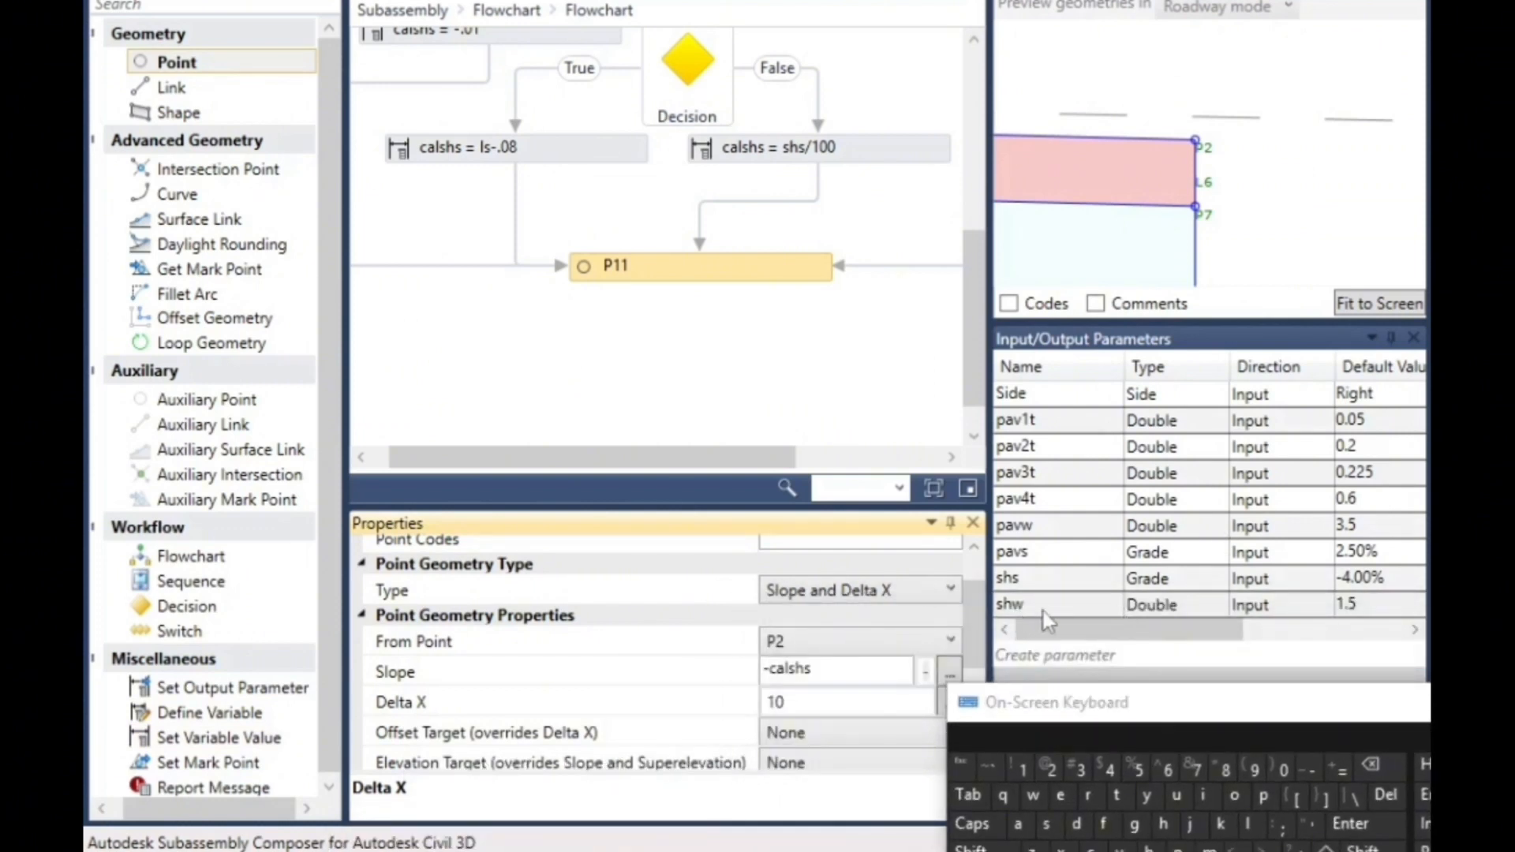
double_click(801, 701)
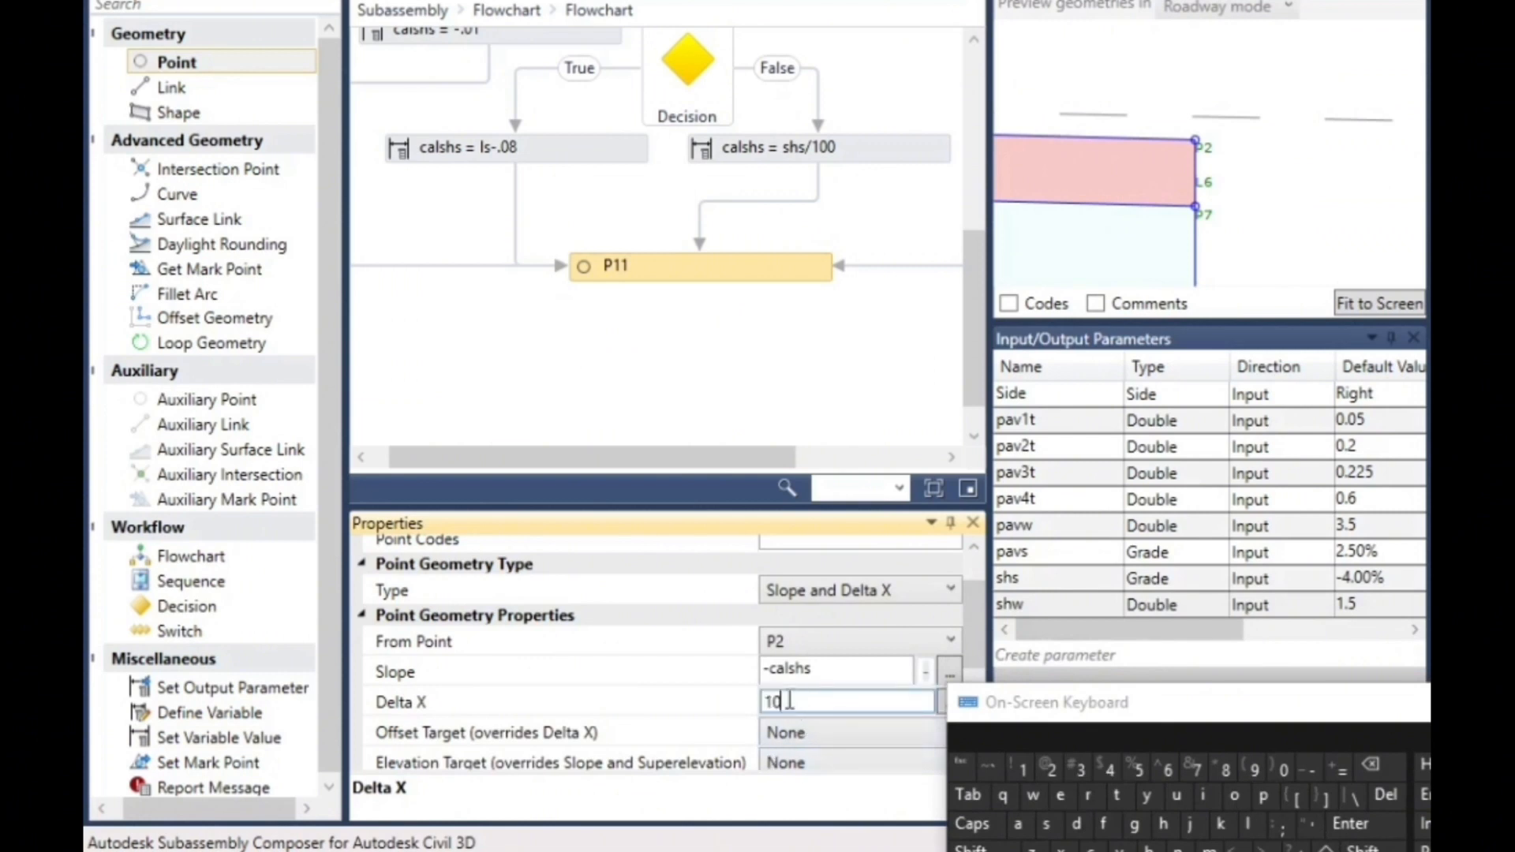
left_click(1163, 823)
left_click(1032, 795)
left_click(694, 612)
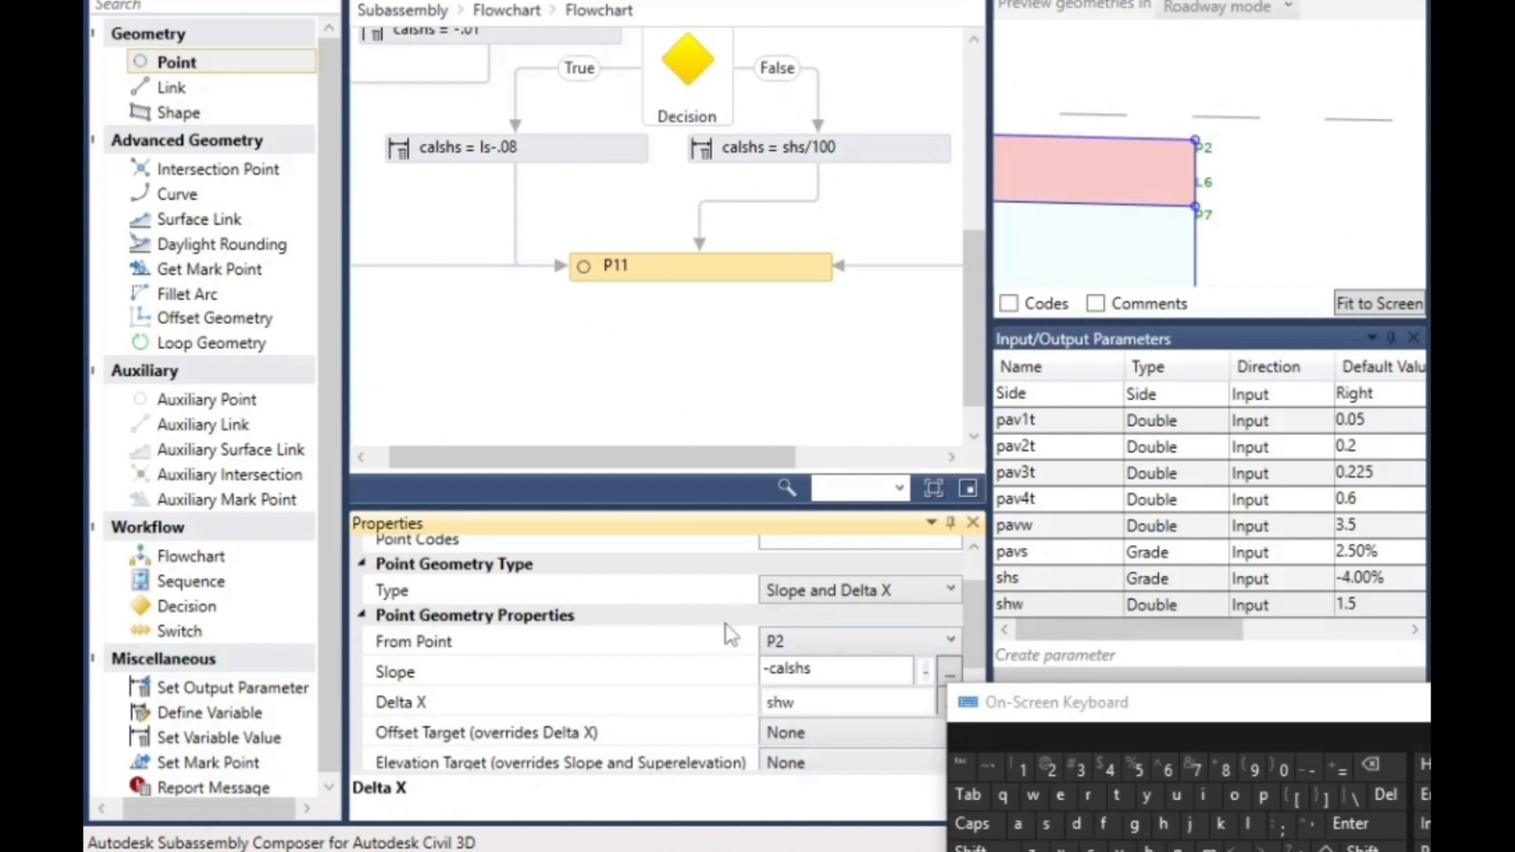
scroll(710, 635, "down", 3)
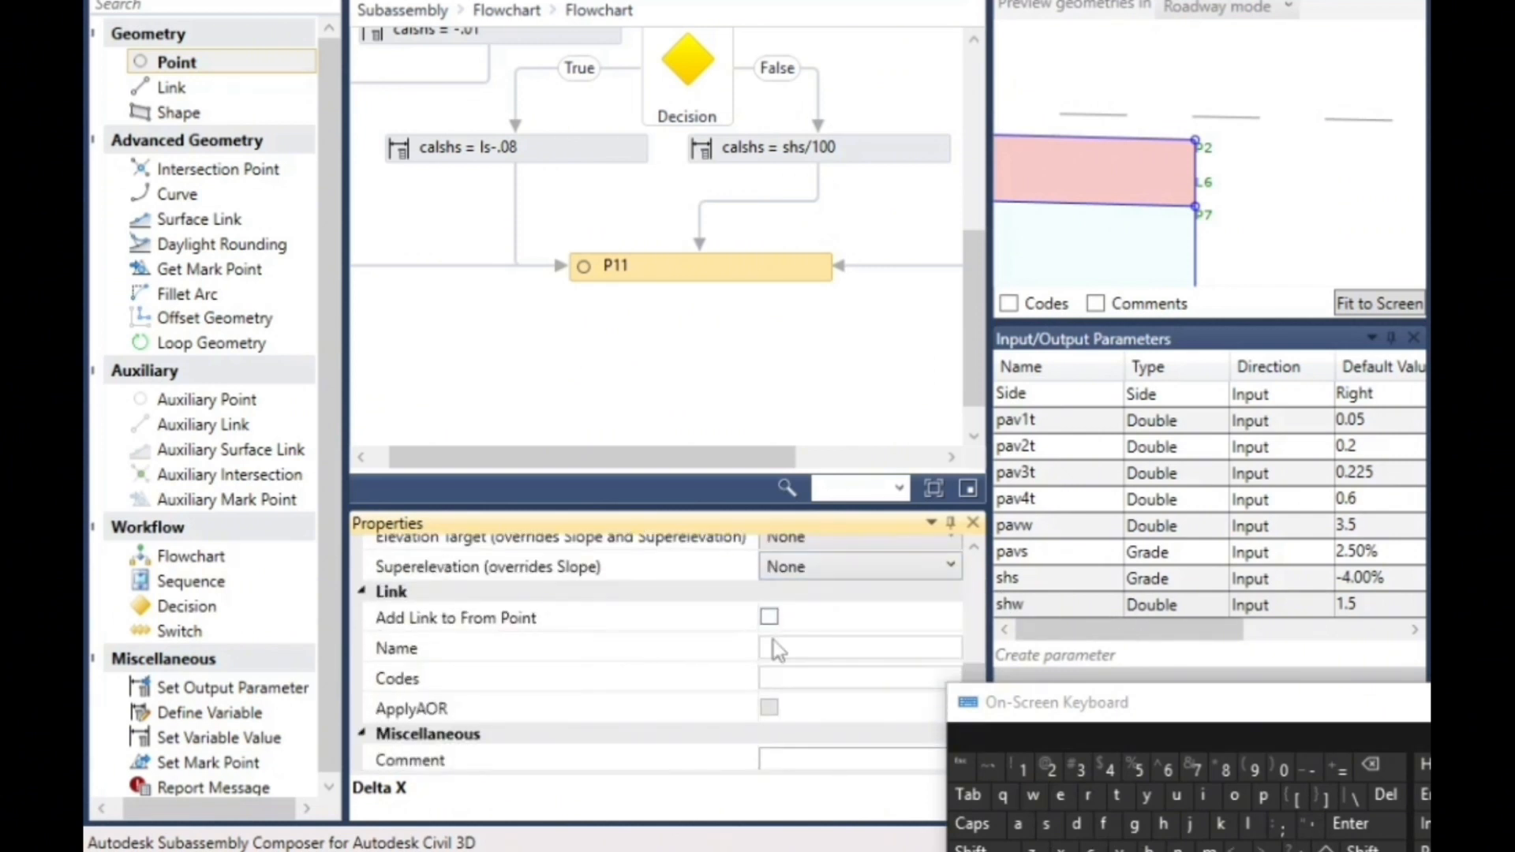
left_click(772, 618)
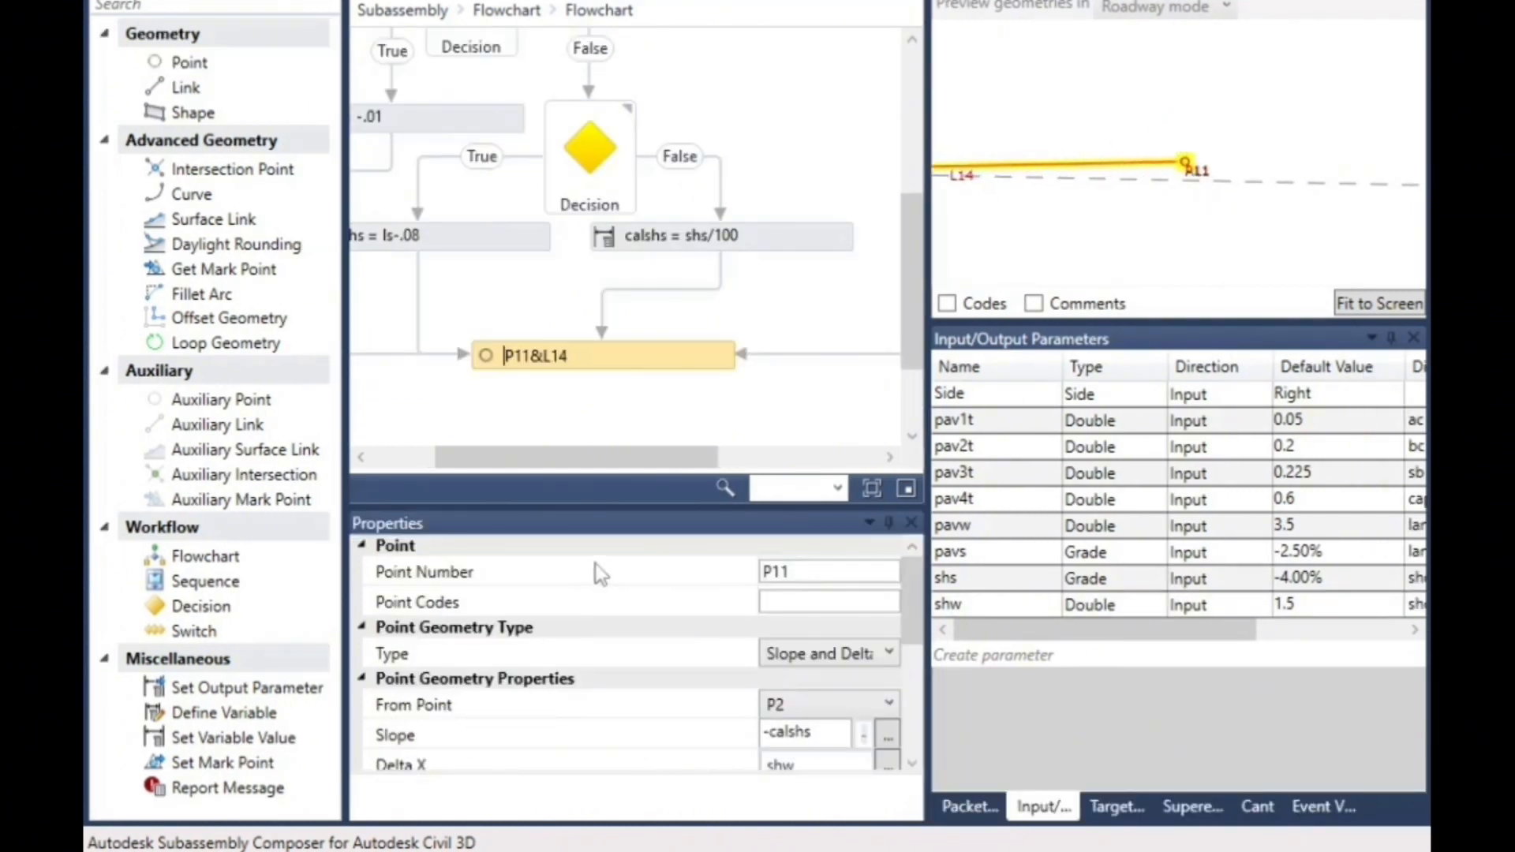
- Remove the minus sign from P11's slope so that it reads calshs
scroll(599, 572, "down", 3)
scroll(785, 643, "up", 1)
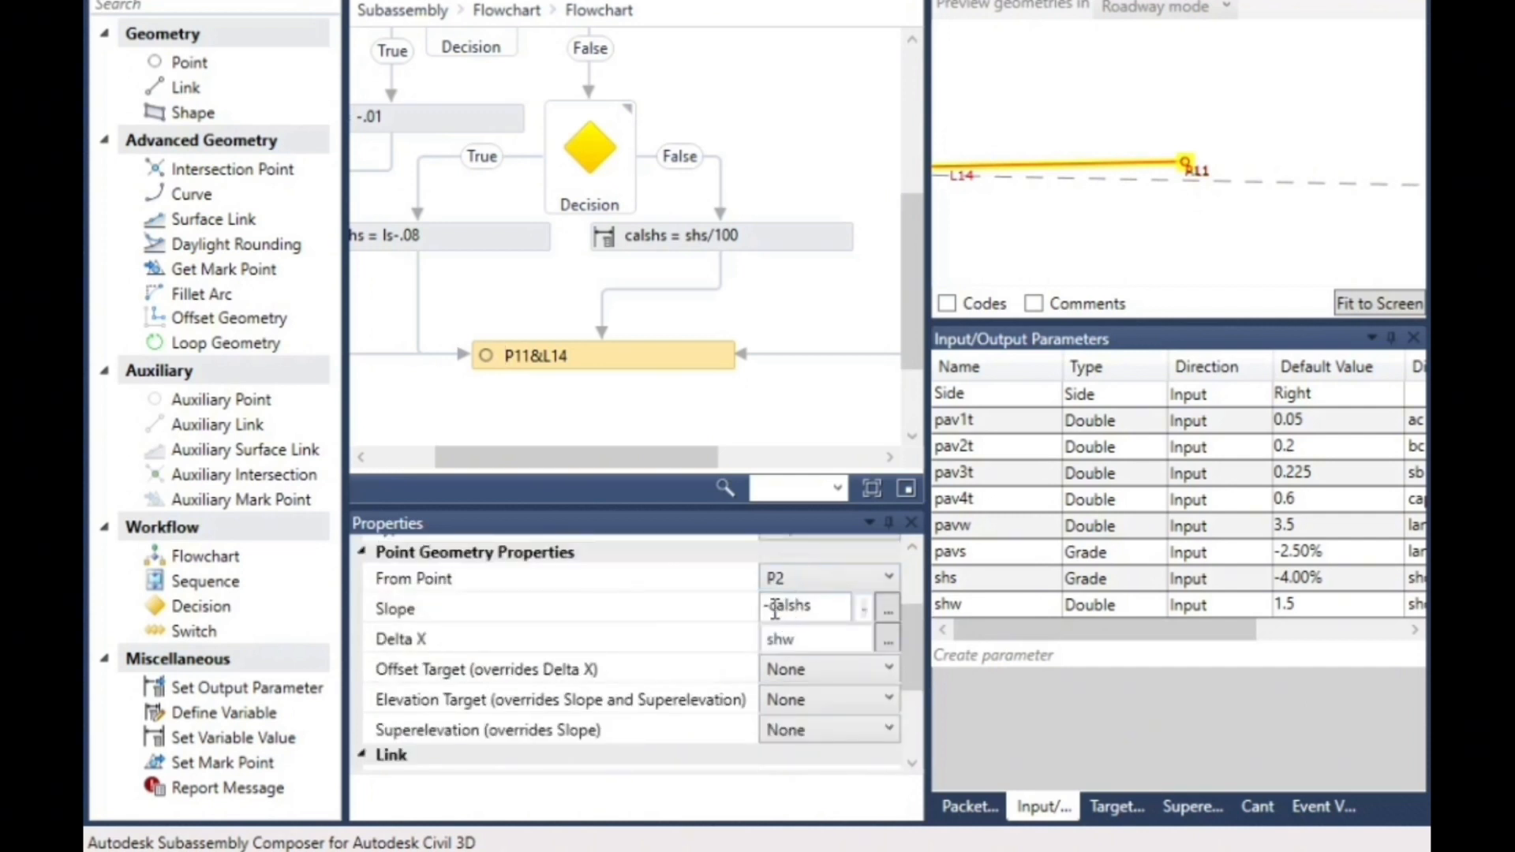
left_click(773, 608)
left_click(769, 608)
key("BackSpace")
type("-")
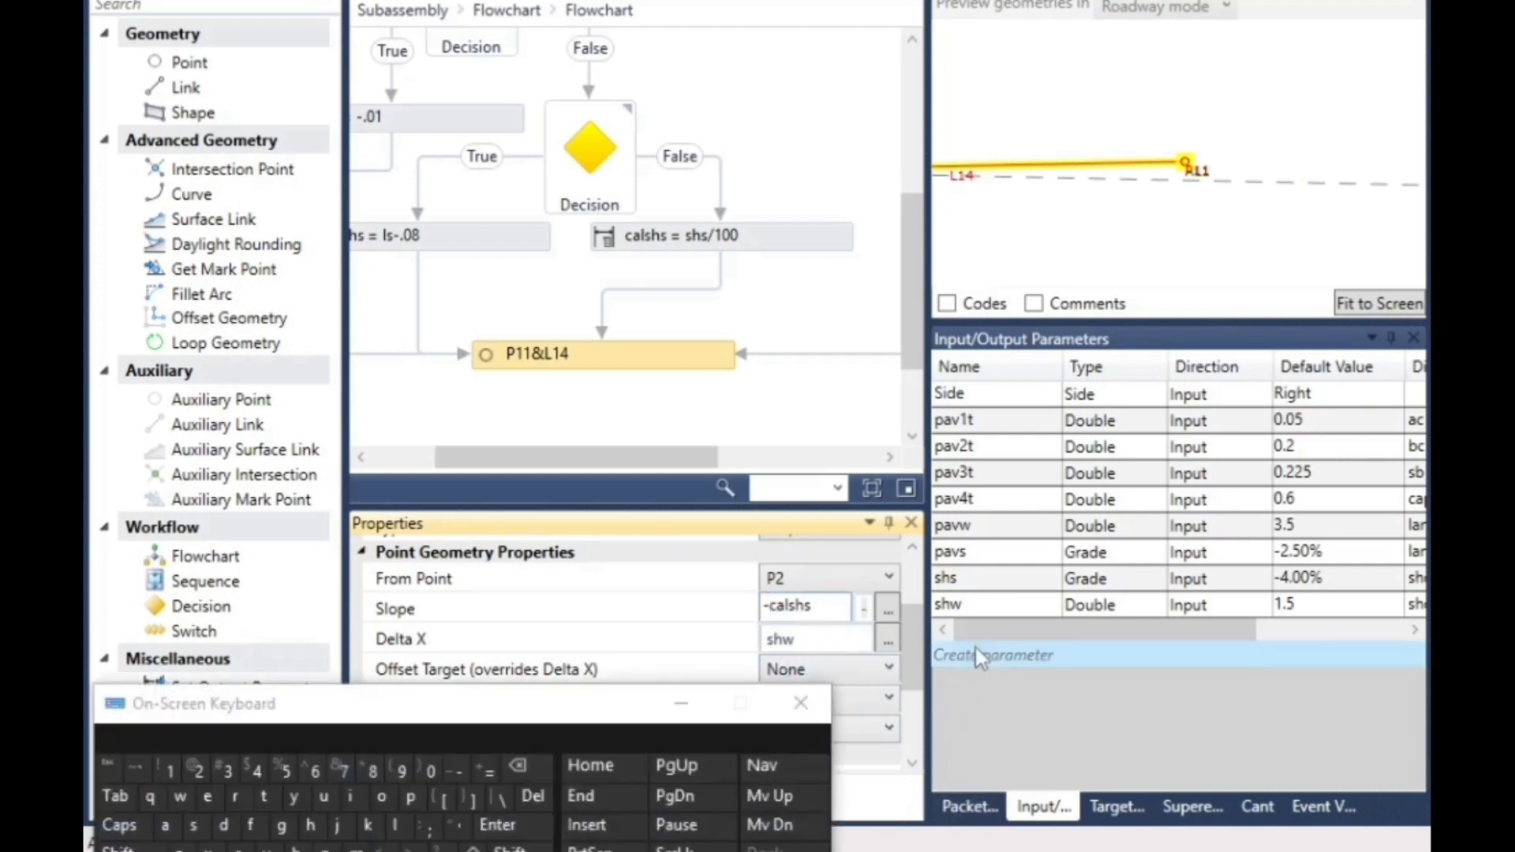
left_click(519, 766)
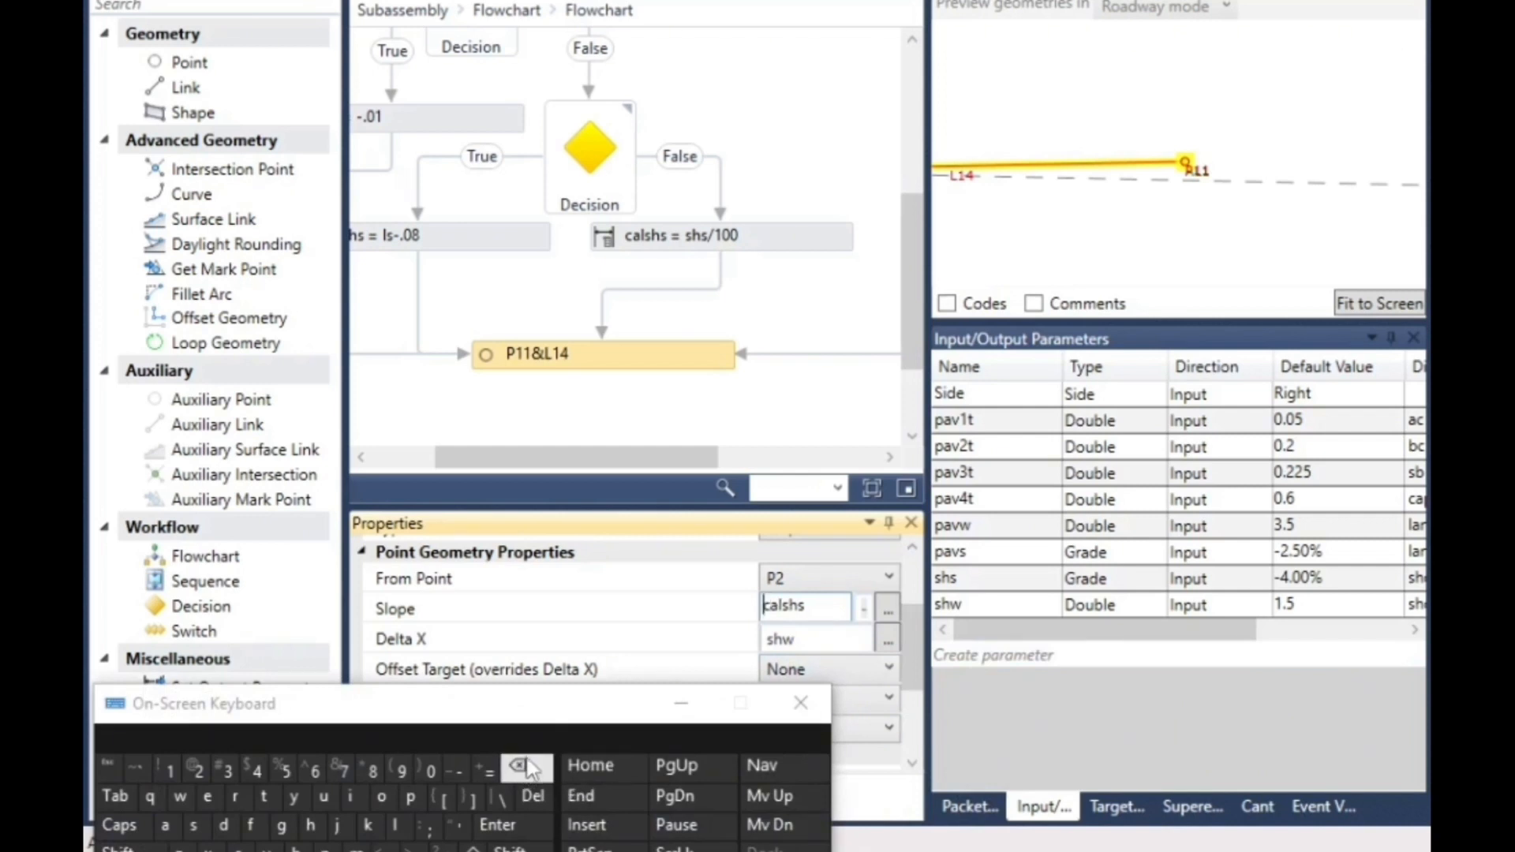
left_click(785, 380)
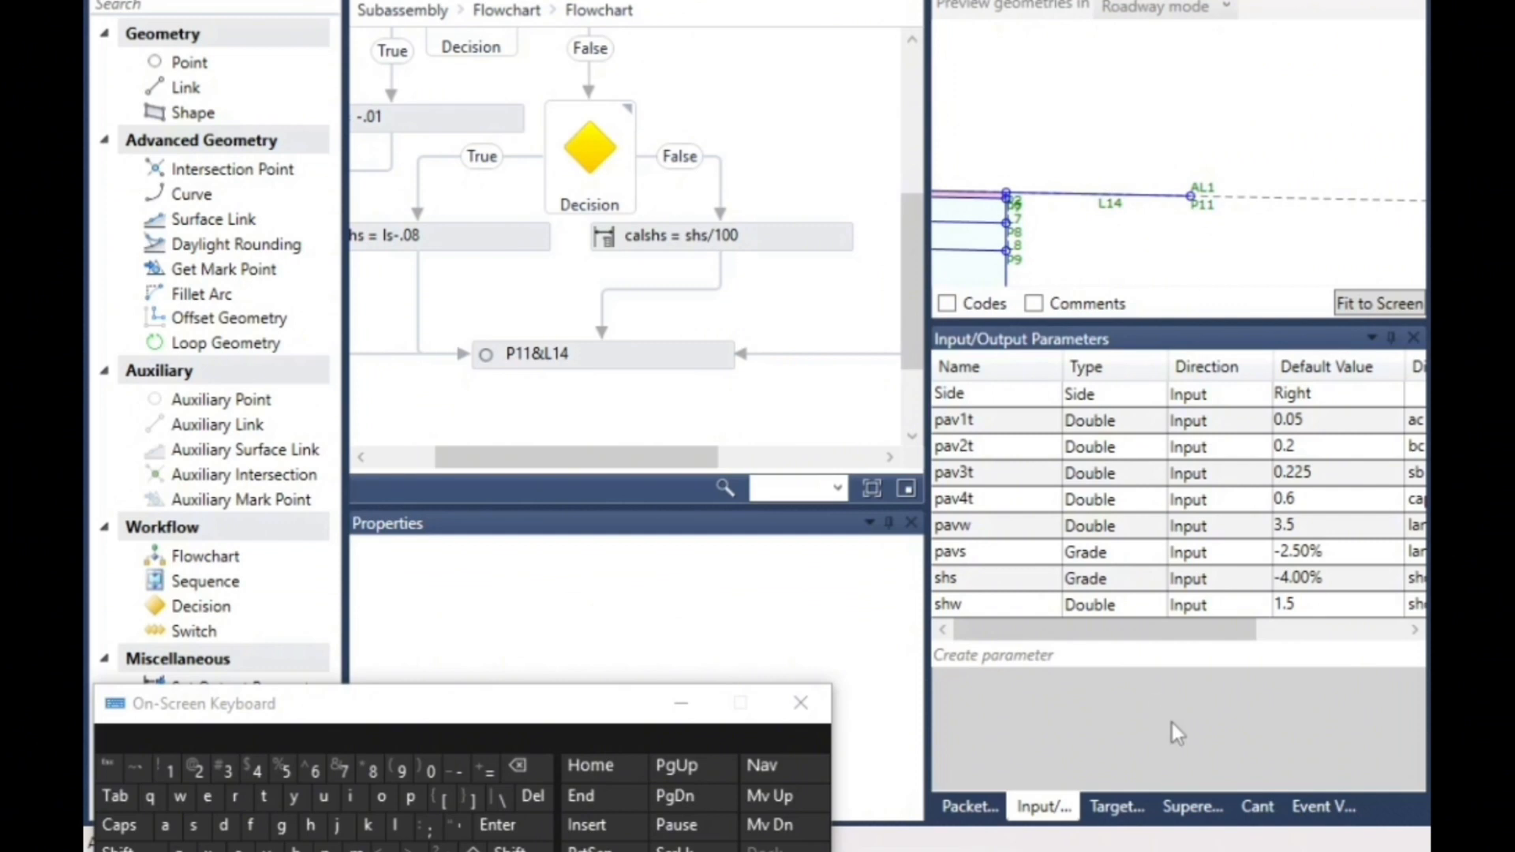
- Open the superelevation preview settings and set the Right Outside Lane Slope preview value to 9.00%
left_click(1189, 808)
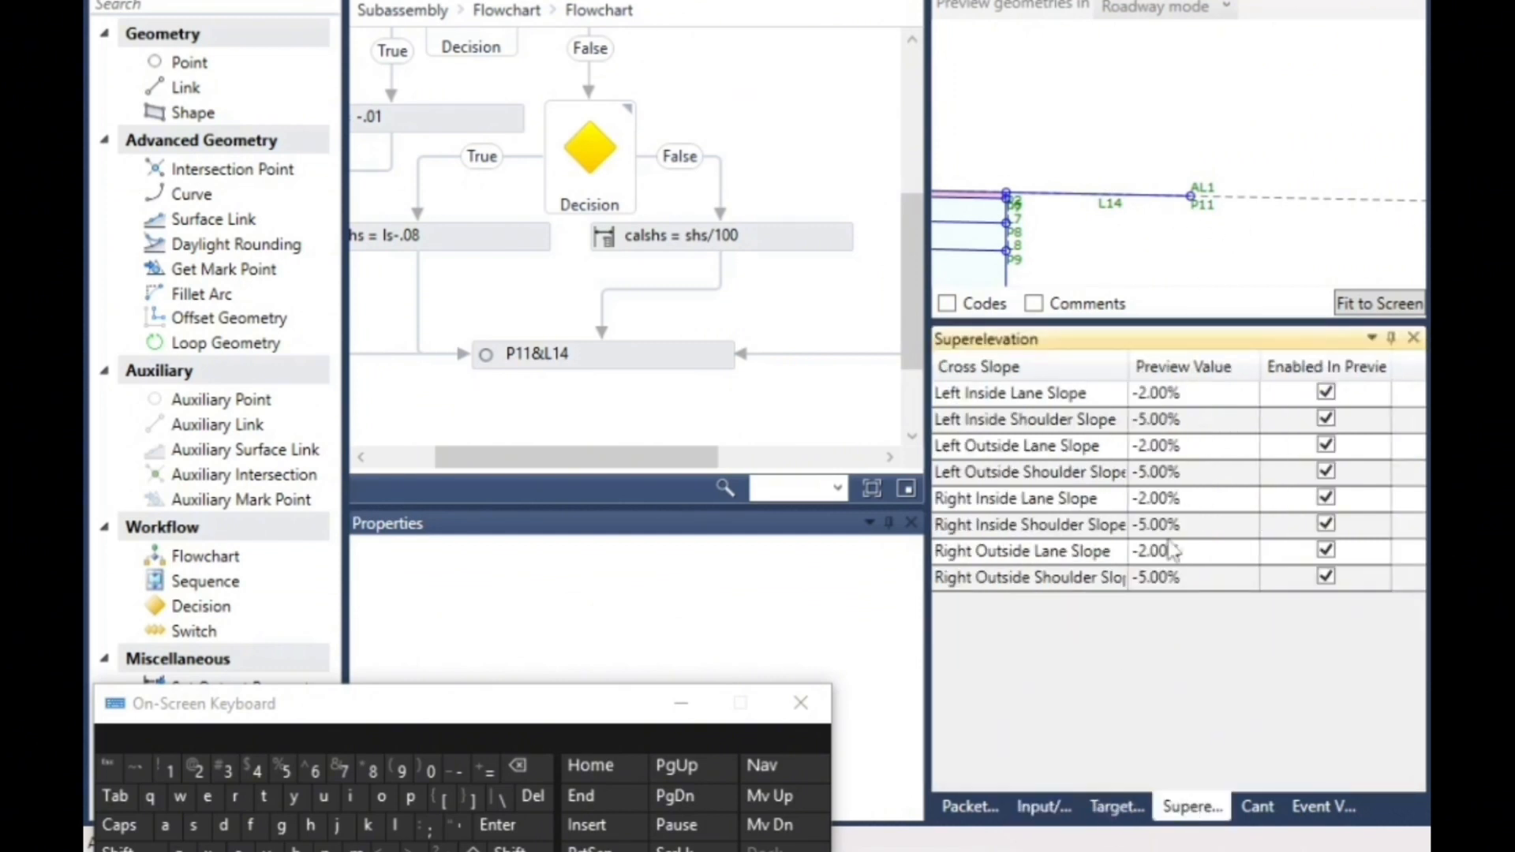
left_click(1145, 558)
left_click(1148, 560)
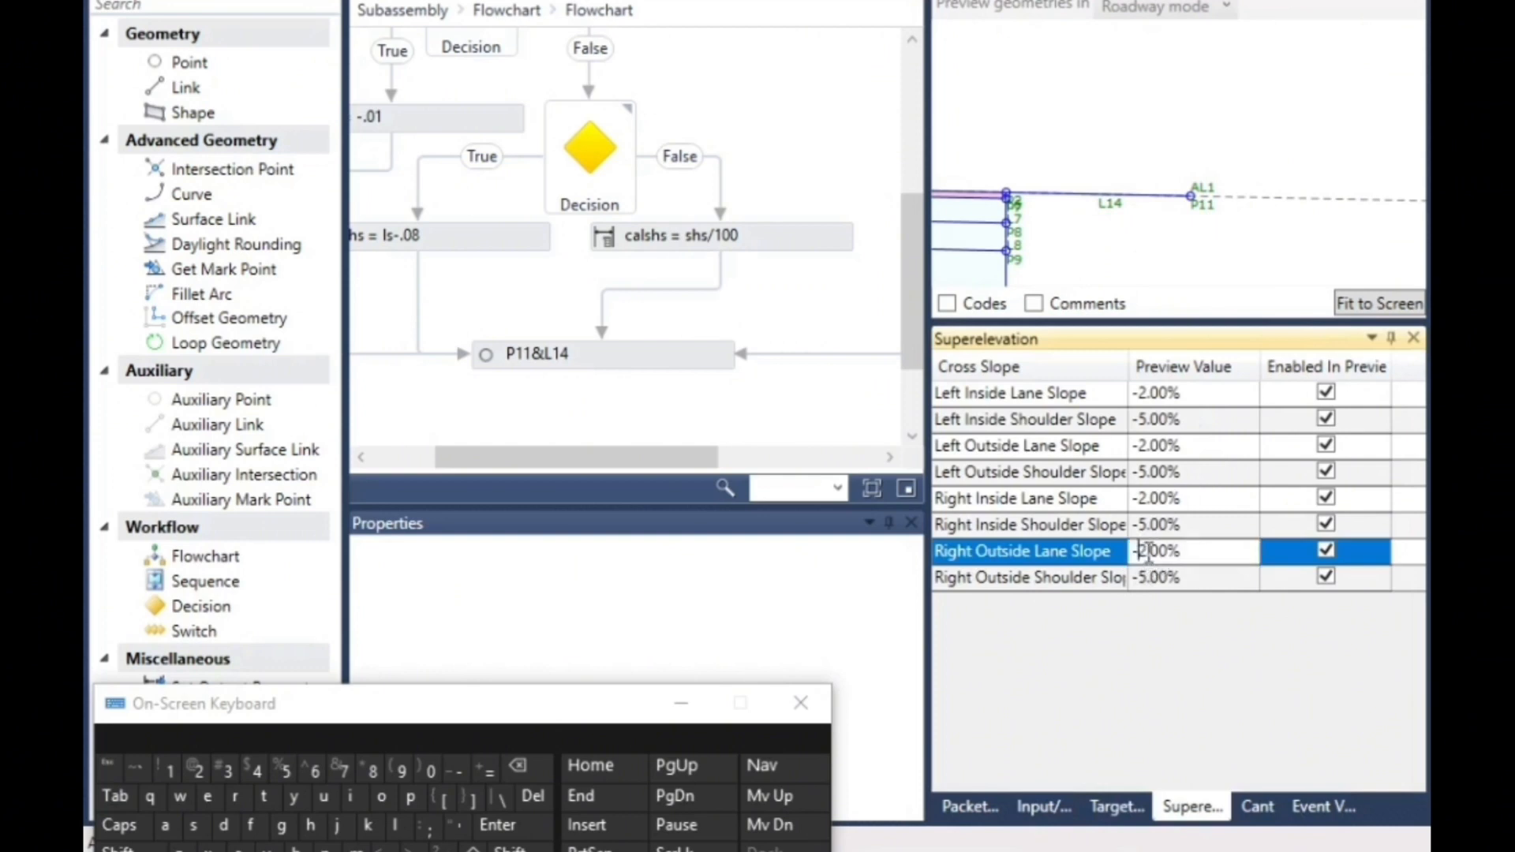
left_click(401, 769)
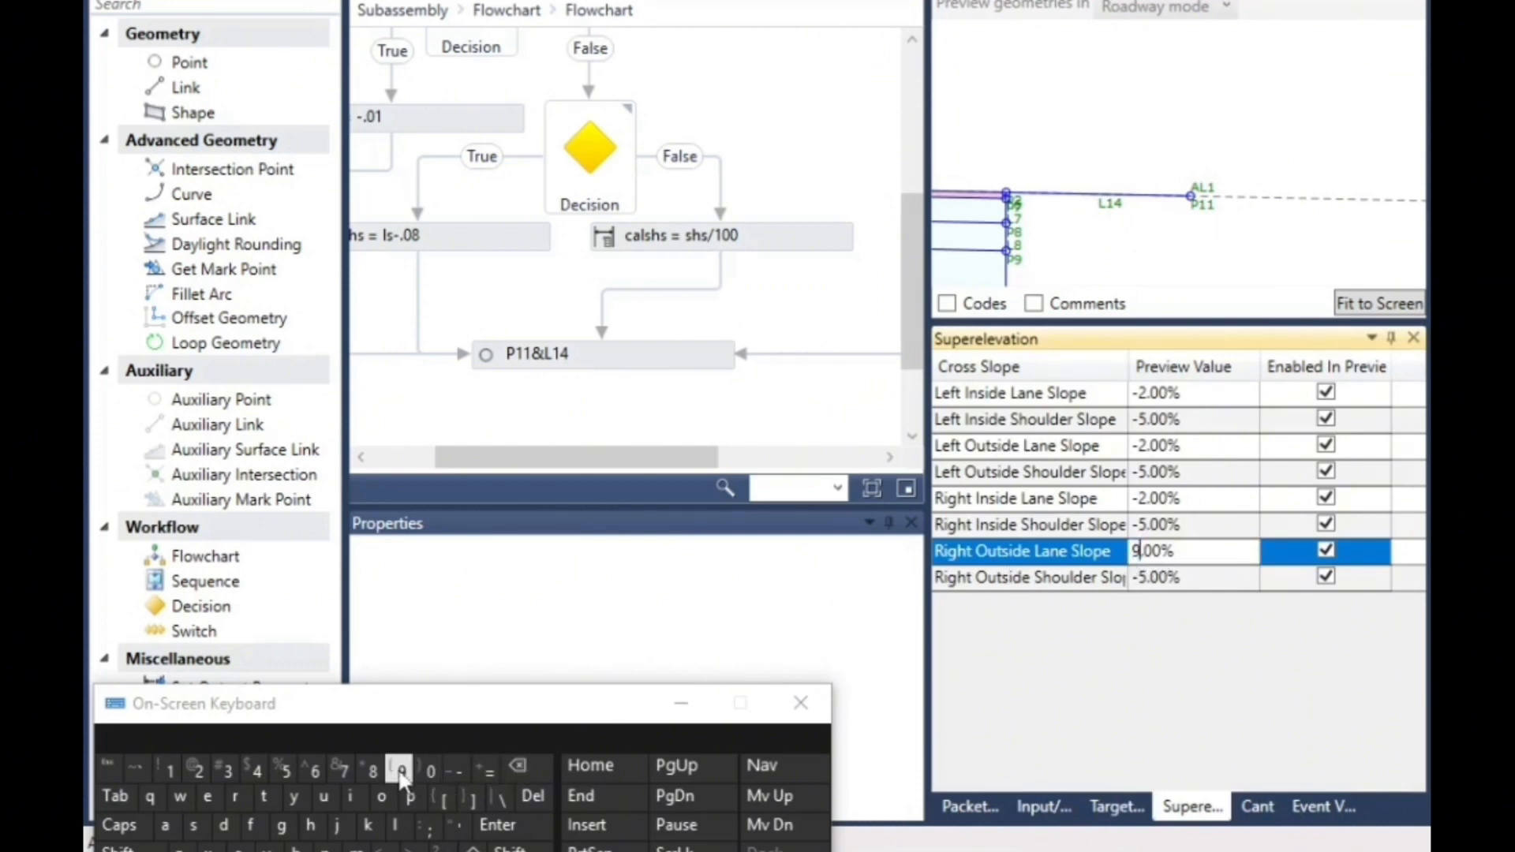
left_click(1125, 447)
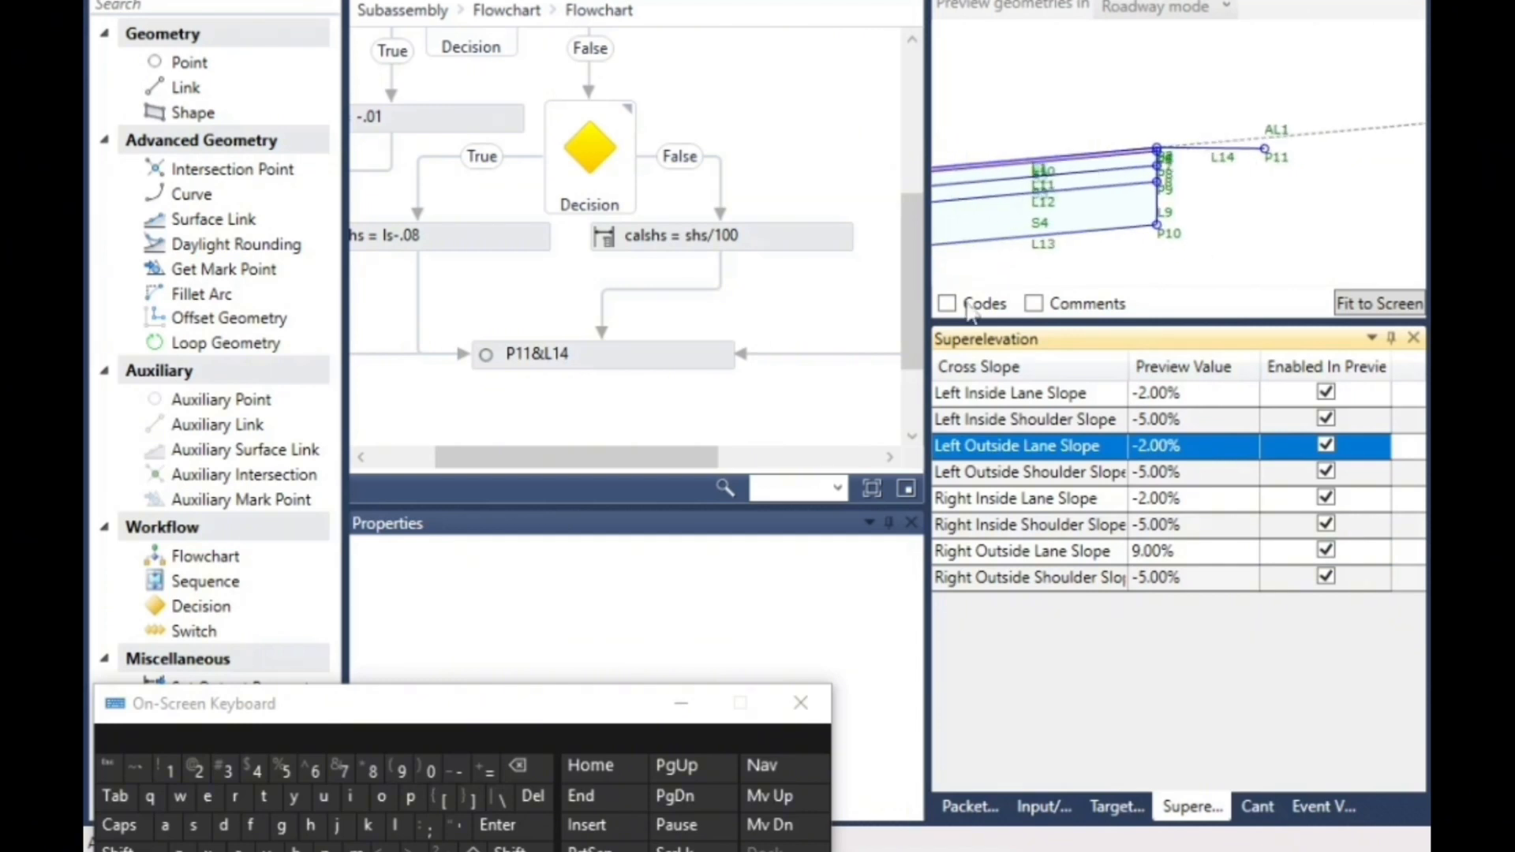
- Set the Right Outside Lane Slope preview value to -9.00% and inspect the shoulder link in the preview
left_click(1144, 555)
left_click(1137, 556)
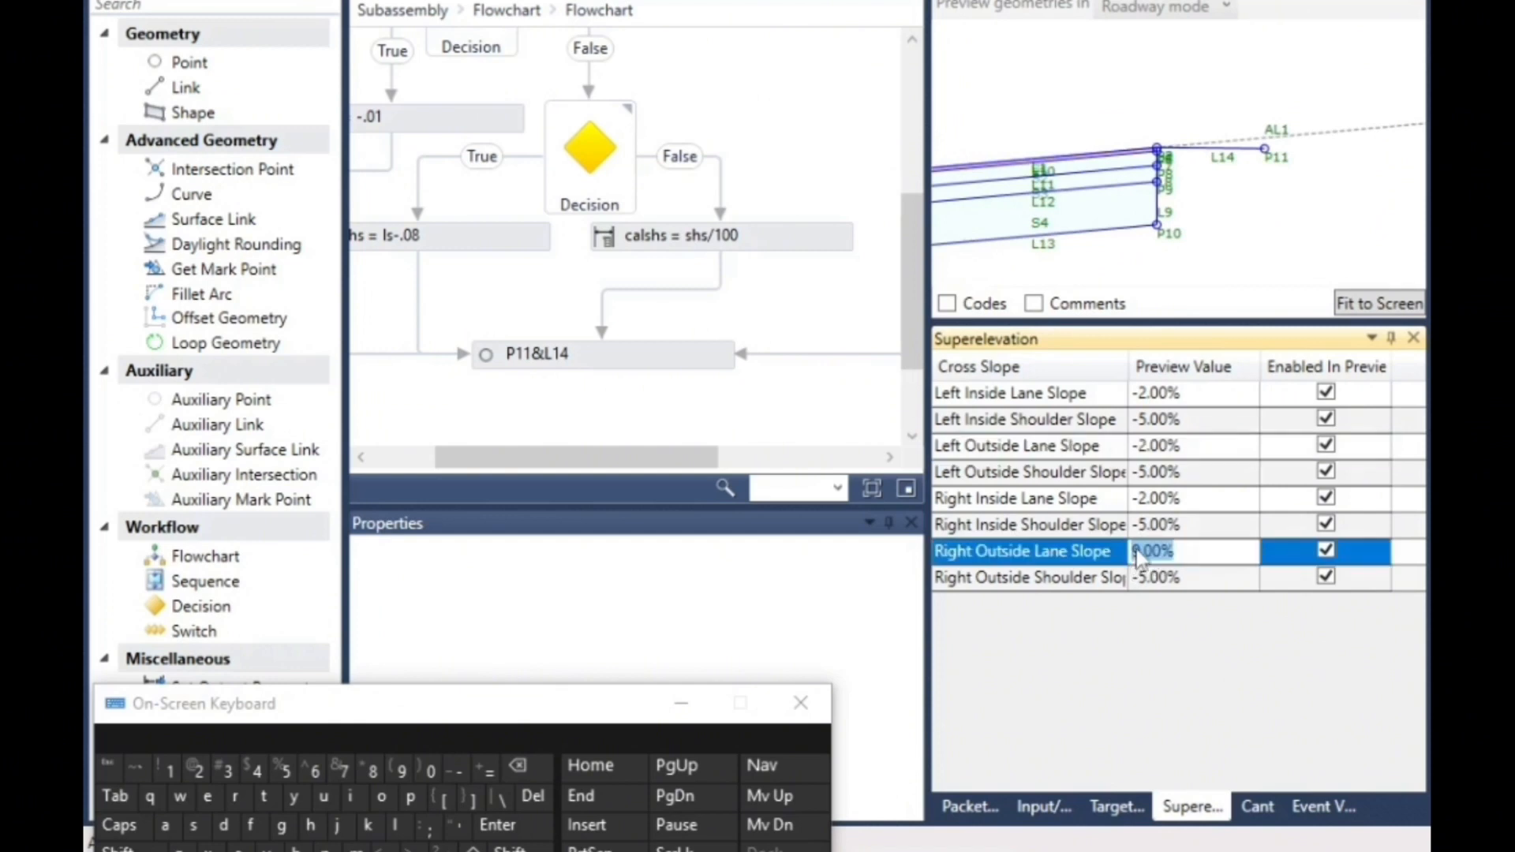
left_click(1135, 552)
left_click(456, 771)
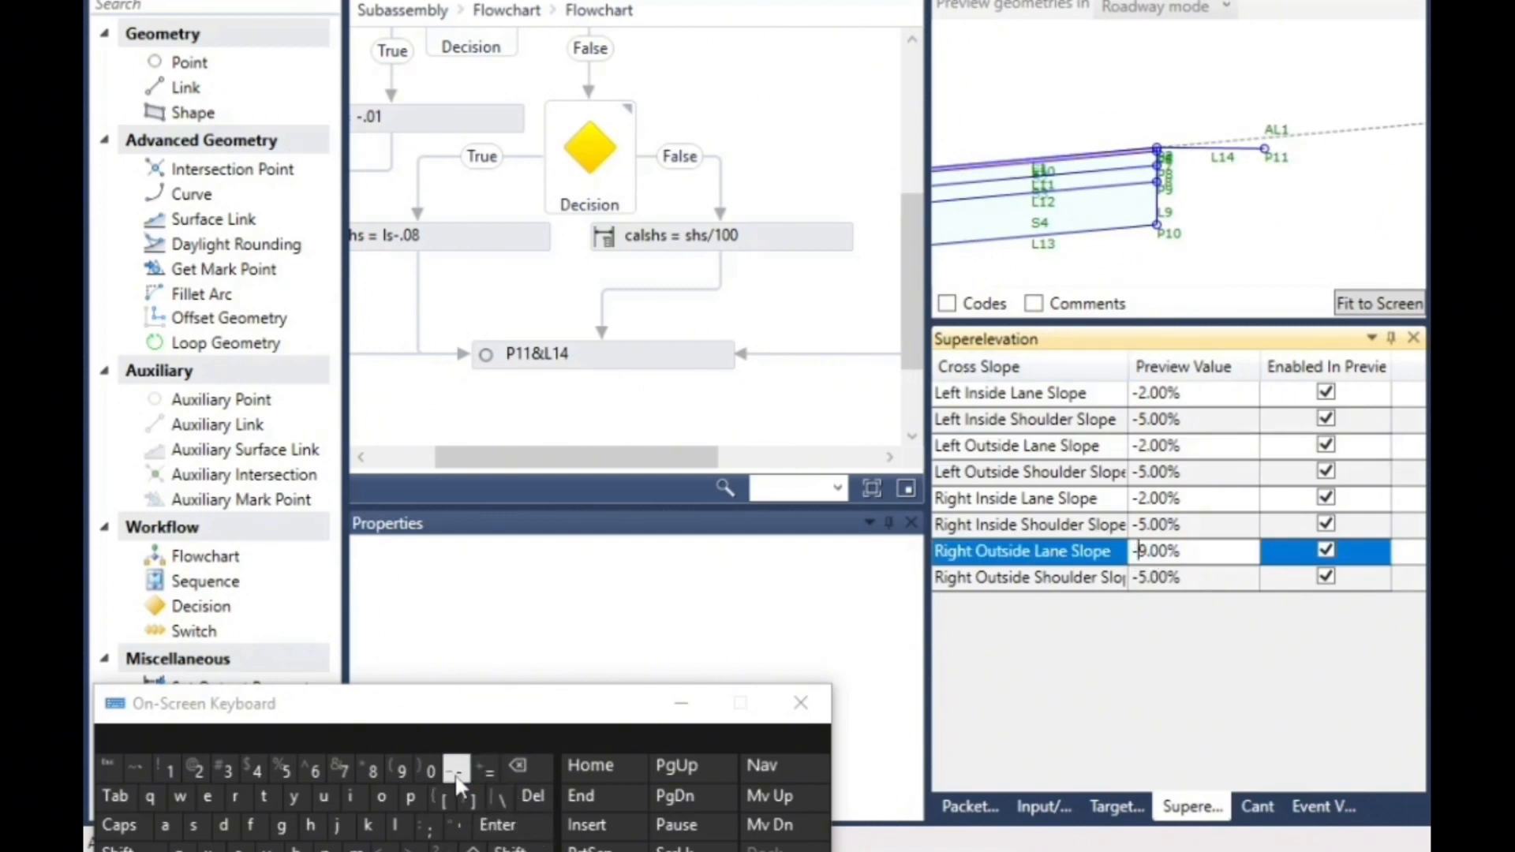
left_click(1103, 497)
scroll(1157, 218, "up", 5)
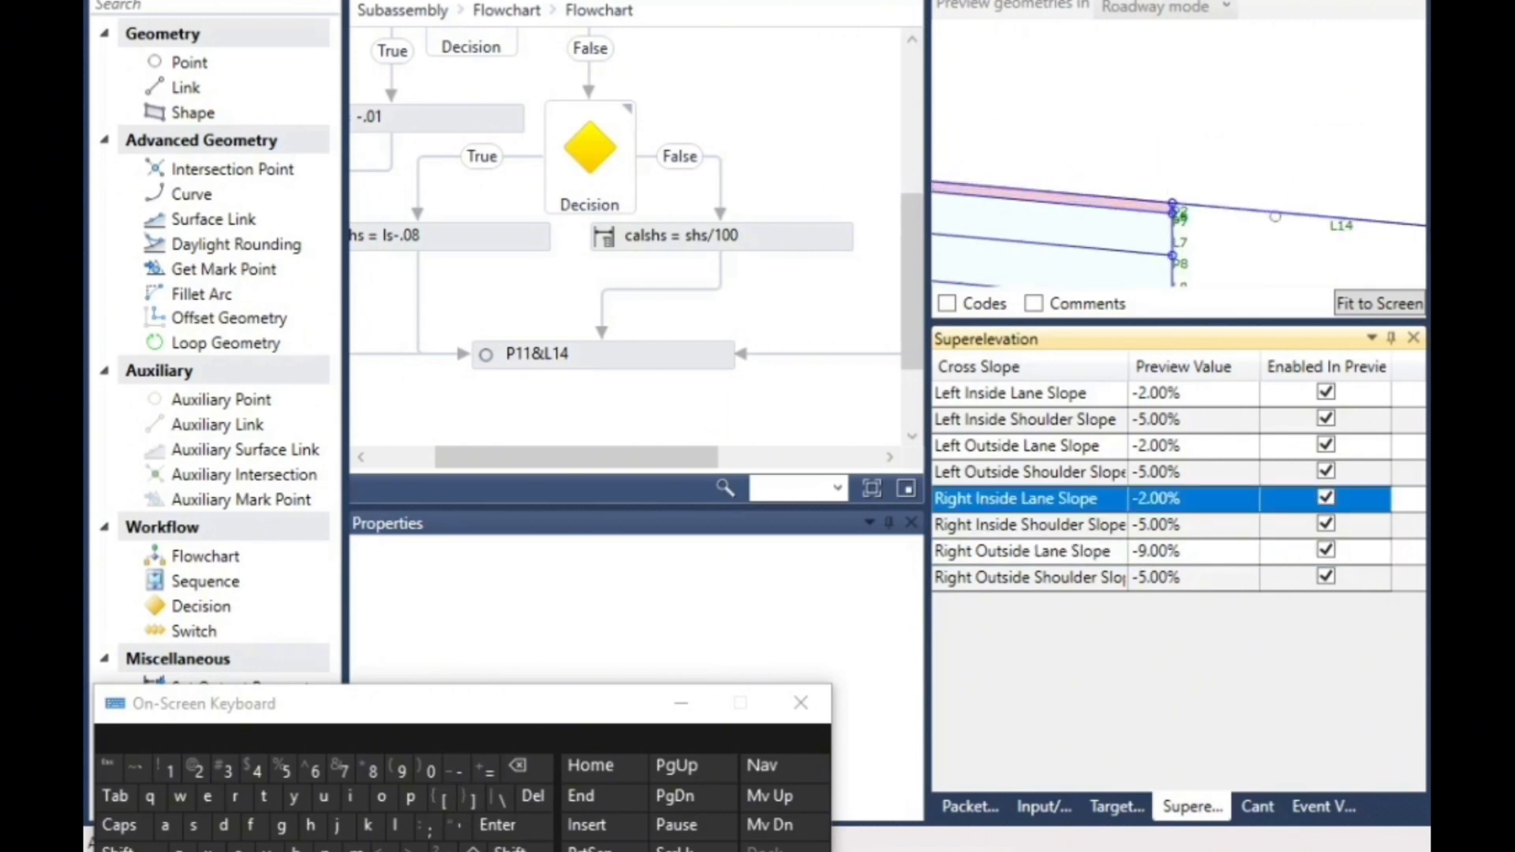
scroll(1210, 207, "down", 5)
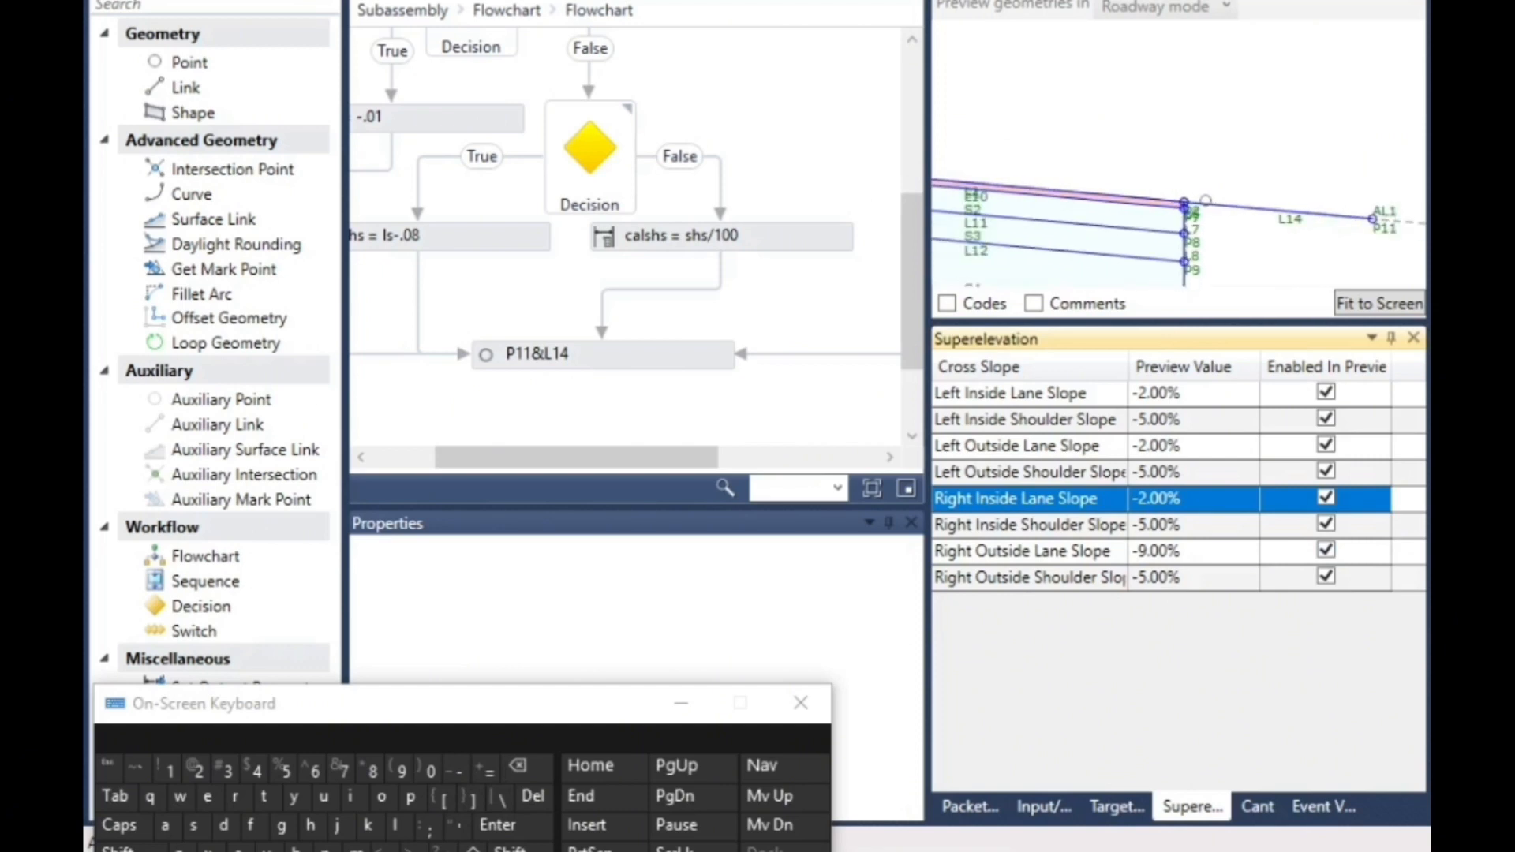
scroll(1053, 207, "down", 4)
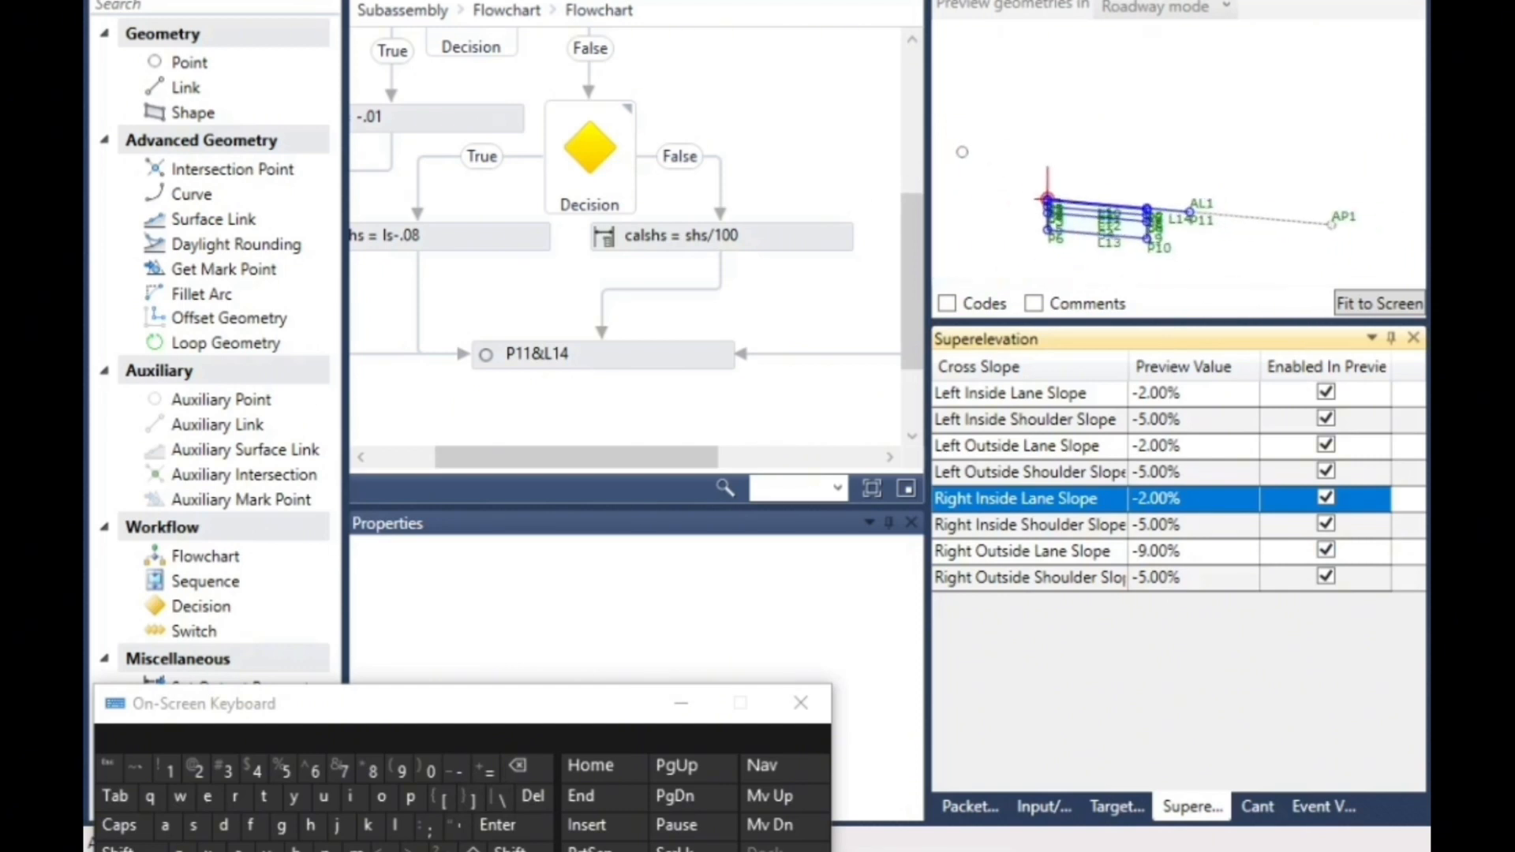
- Review the shoulder slope flowchart's decisions and calshs assignments between Start and the P11&L14 element
left_click(710, 304)
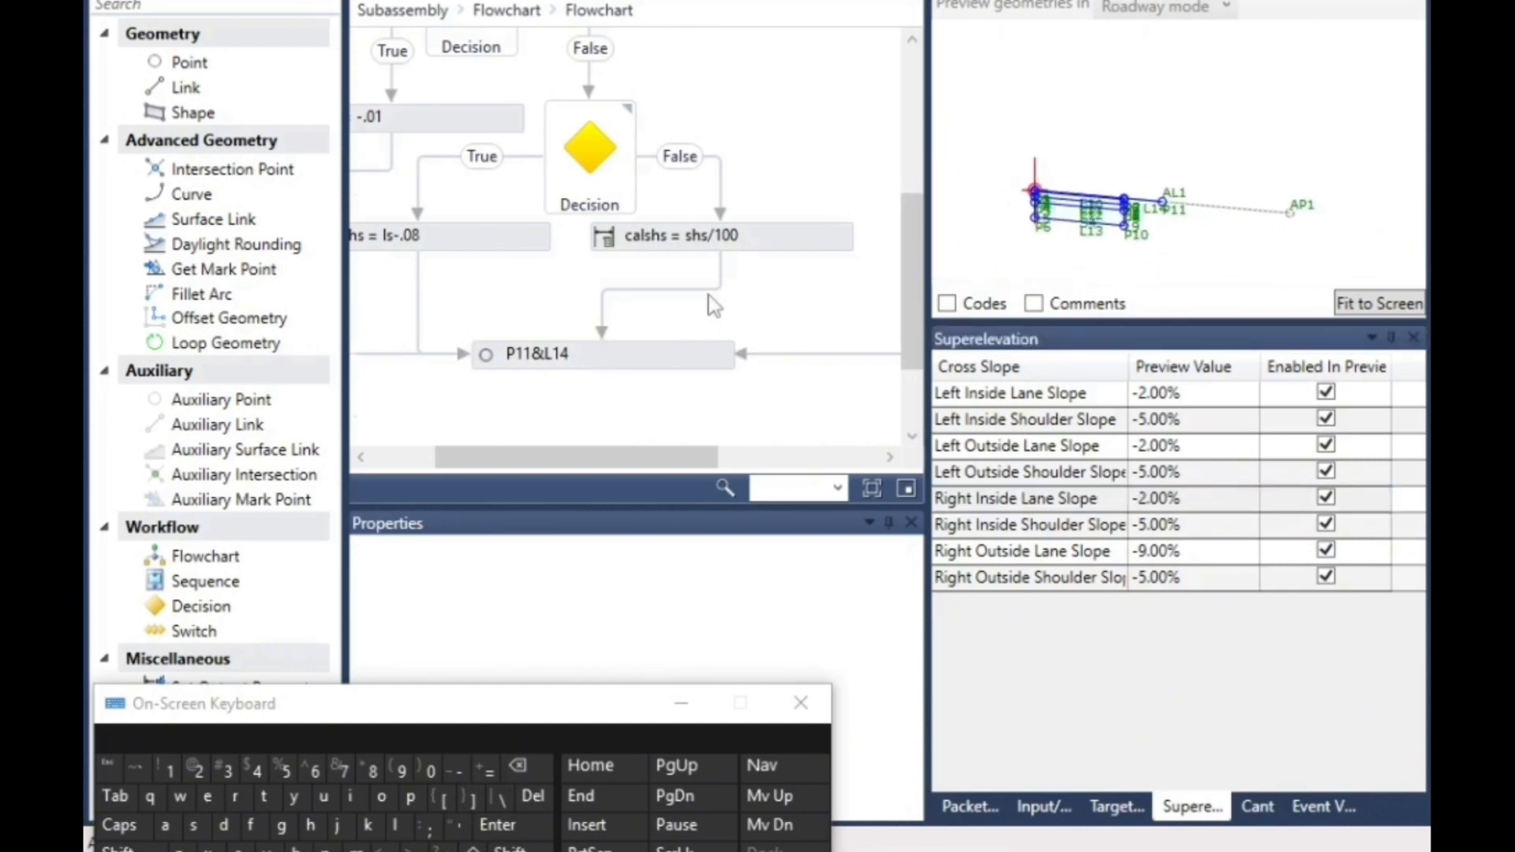
scroll(706, 299, "up", 5)
scroll(702, 294, "down", 6)
scroll(701, 292, "down", 3)
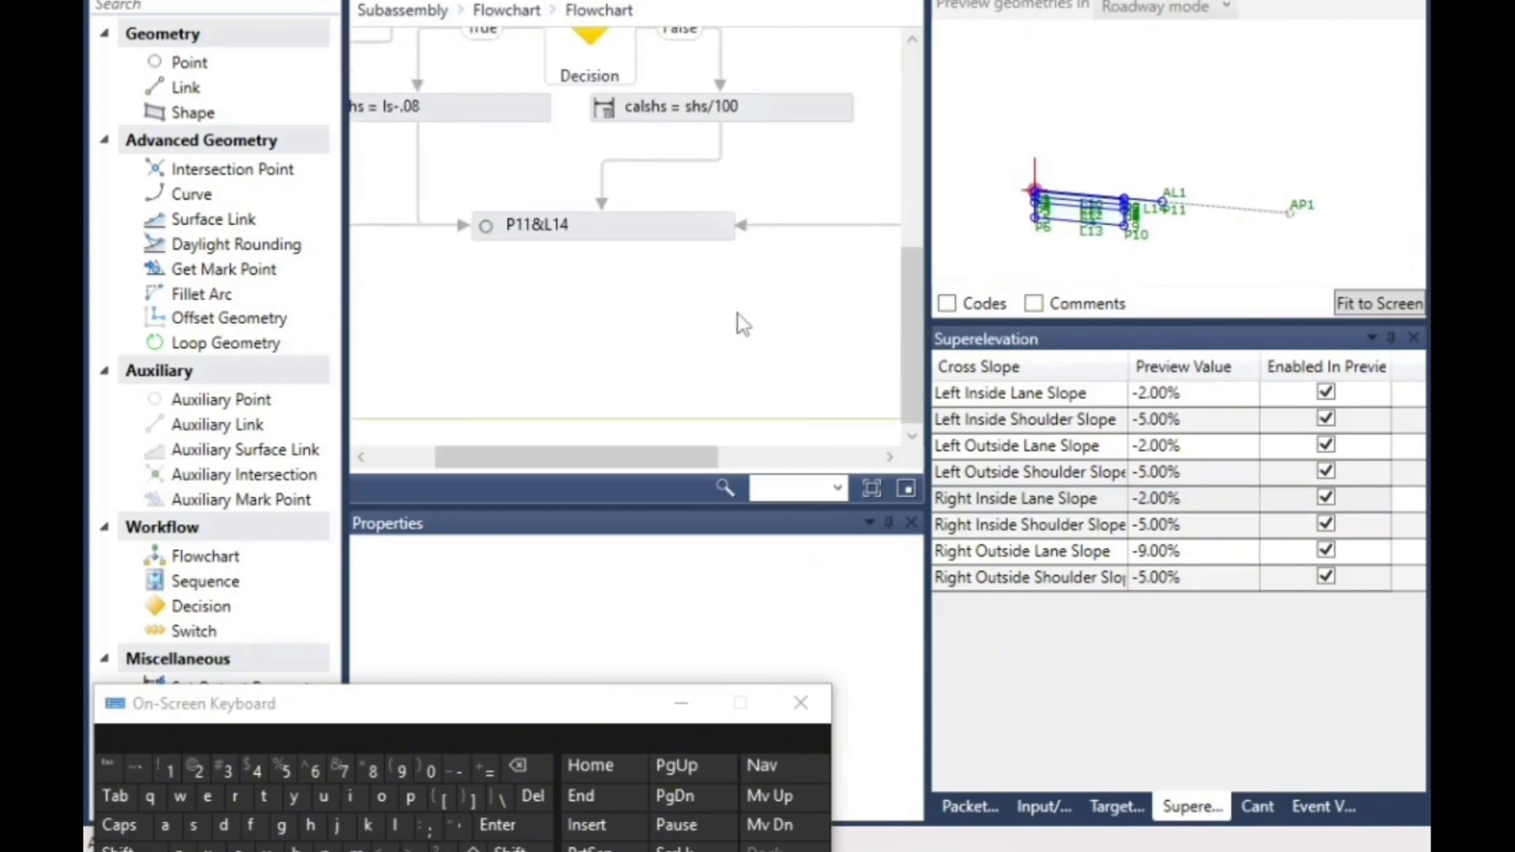
scroll(738, 319, "up", 4)
scroll(647, 330, "up", 5)
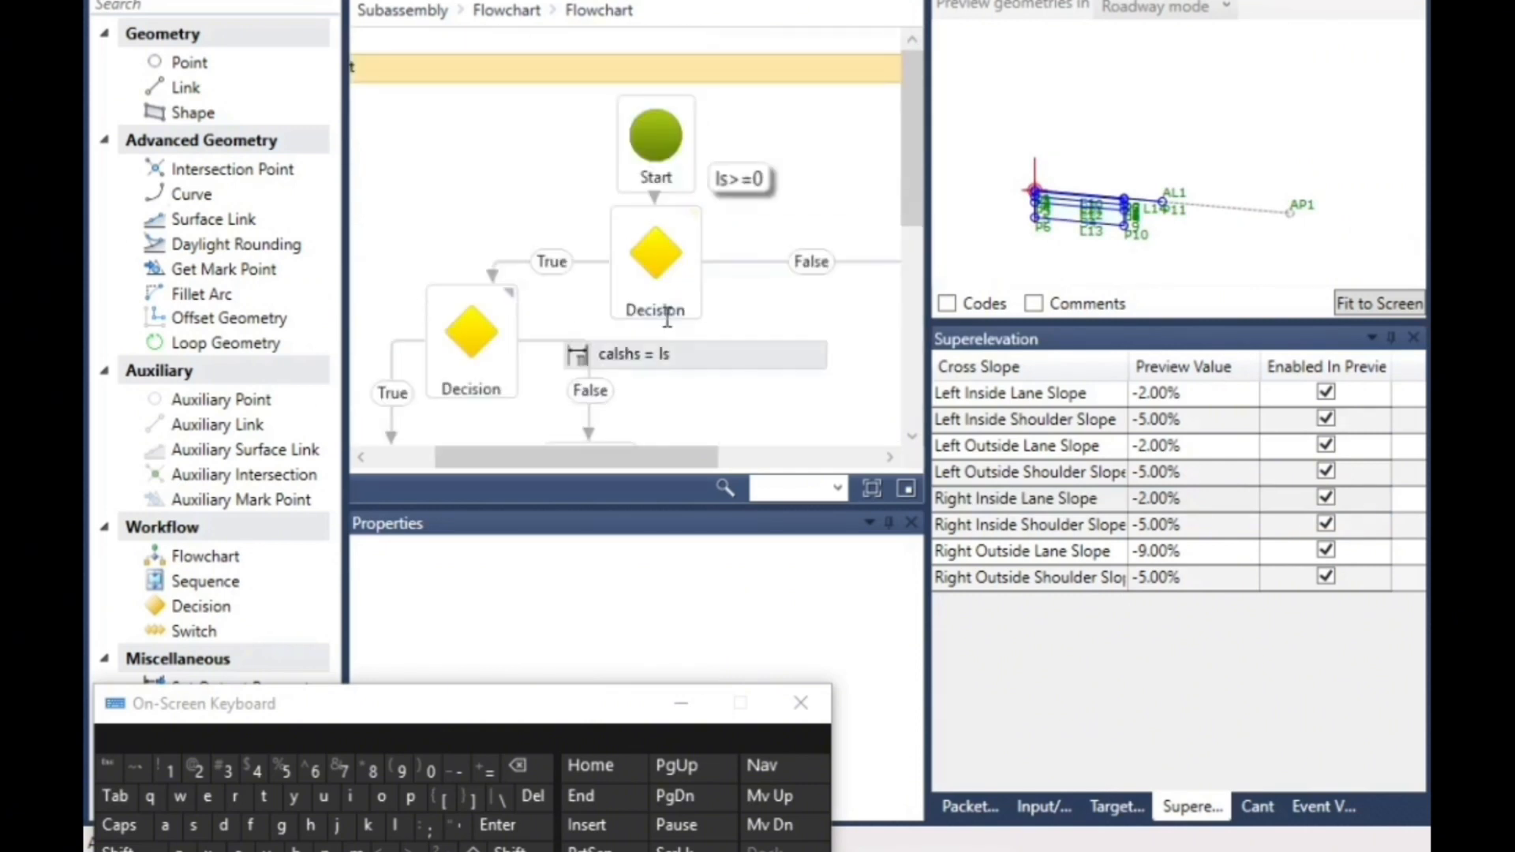
scroll(672, 307, "down", 5)
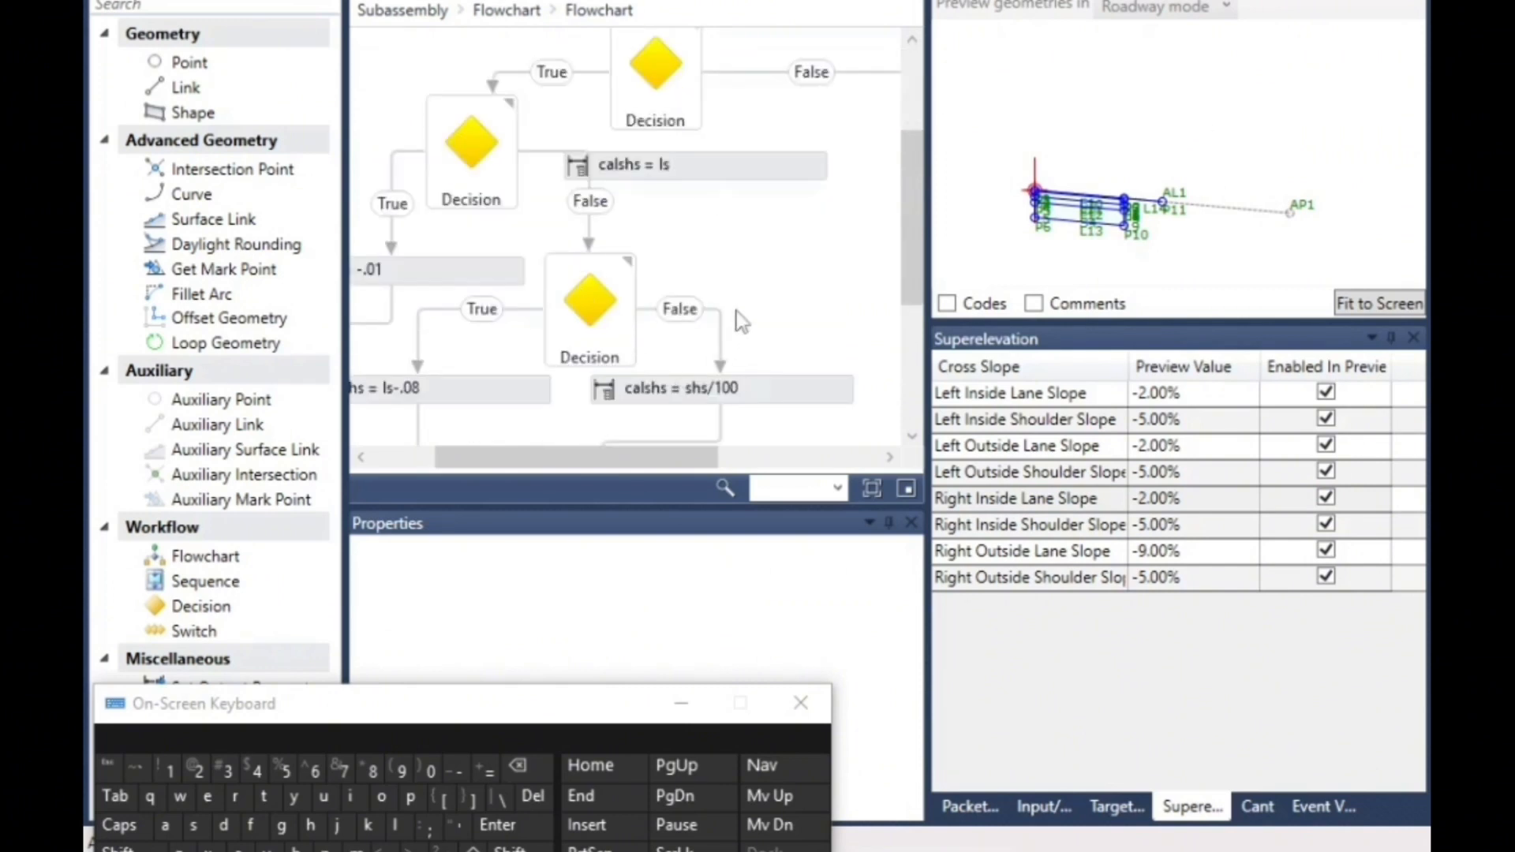
scroll(612, 202, "up", 3)
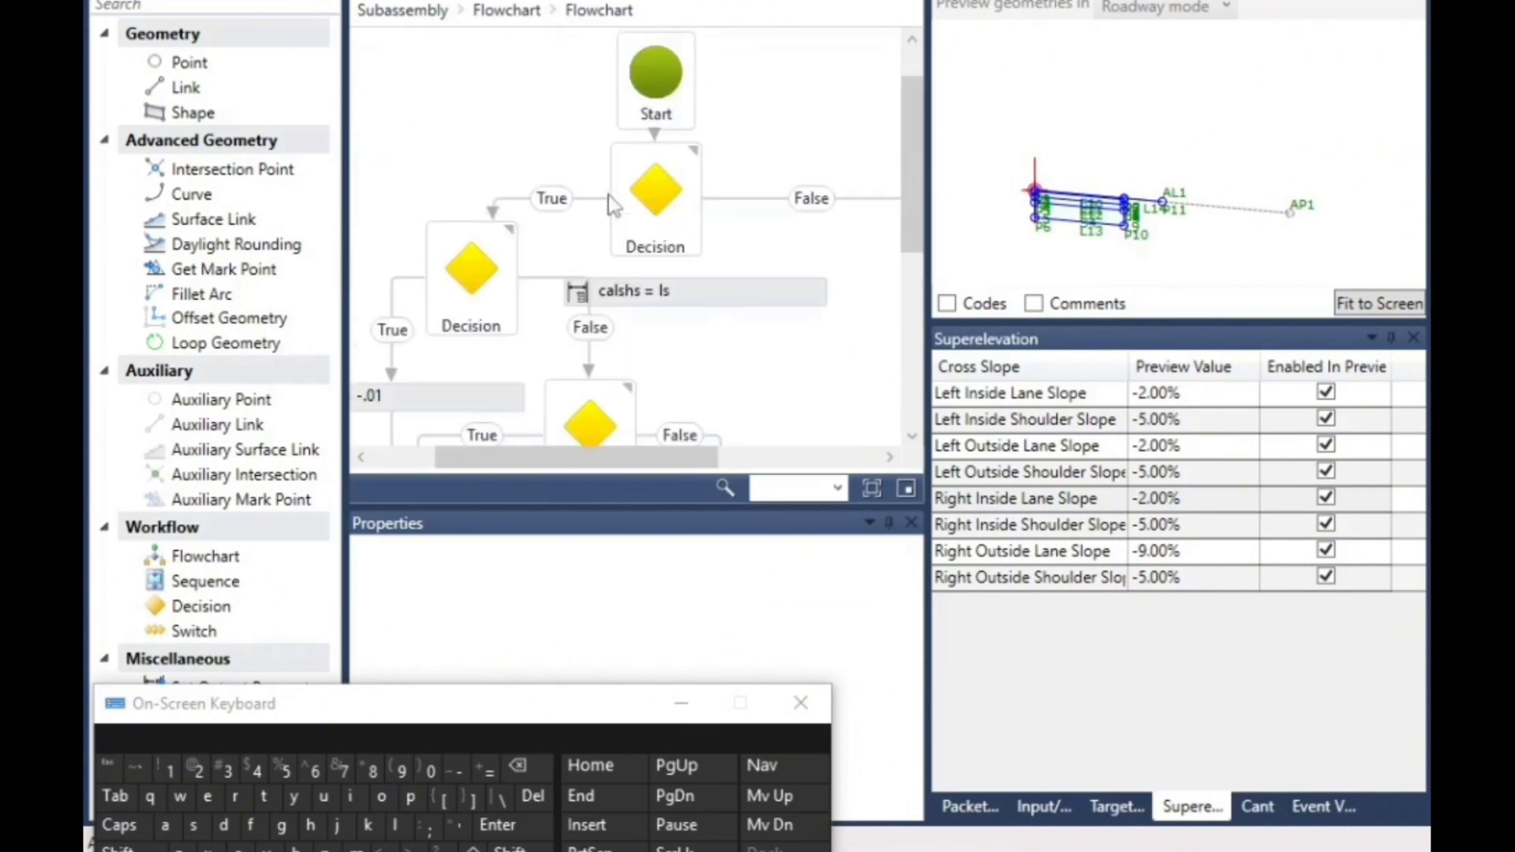
- Return to the top-level Subassembly flowchart and bring its Start and P1 elements into view
left_click(402, 15)
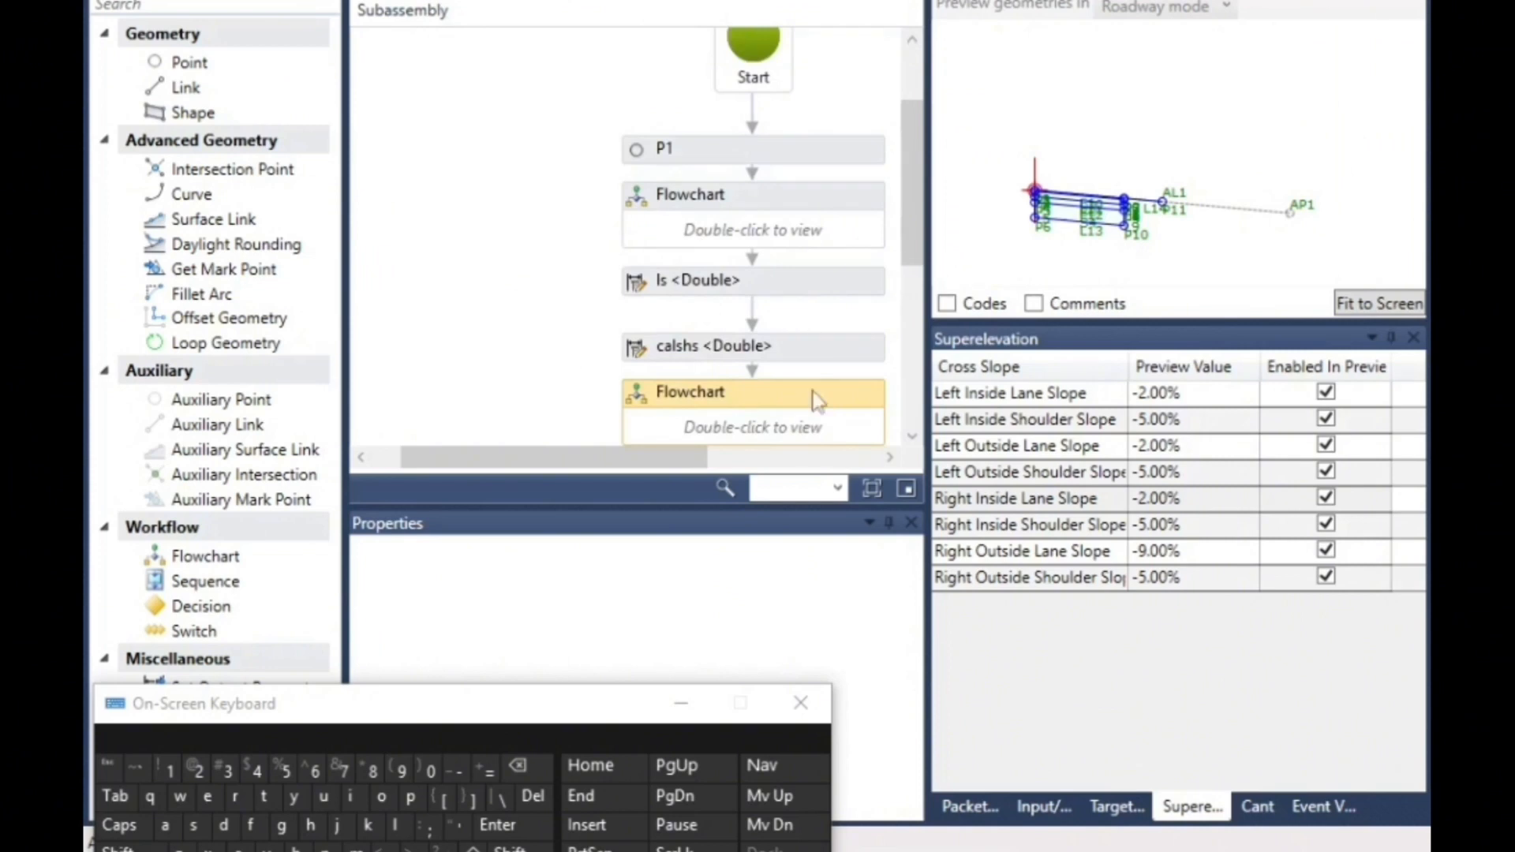
left_click_drag(671, 457, 734, 456)
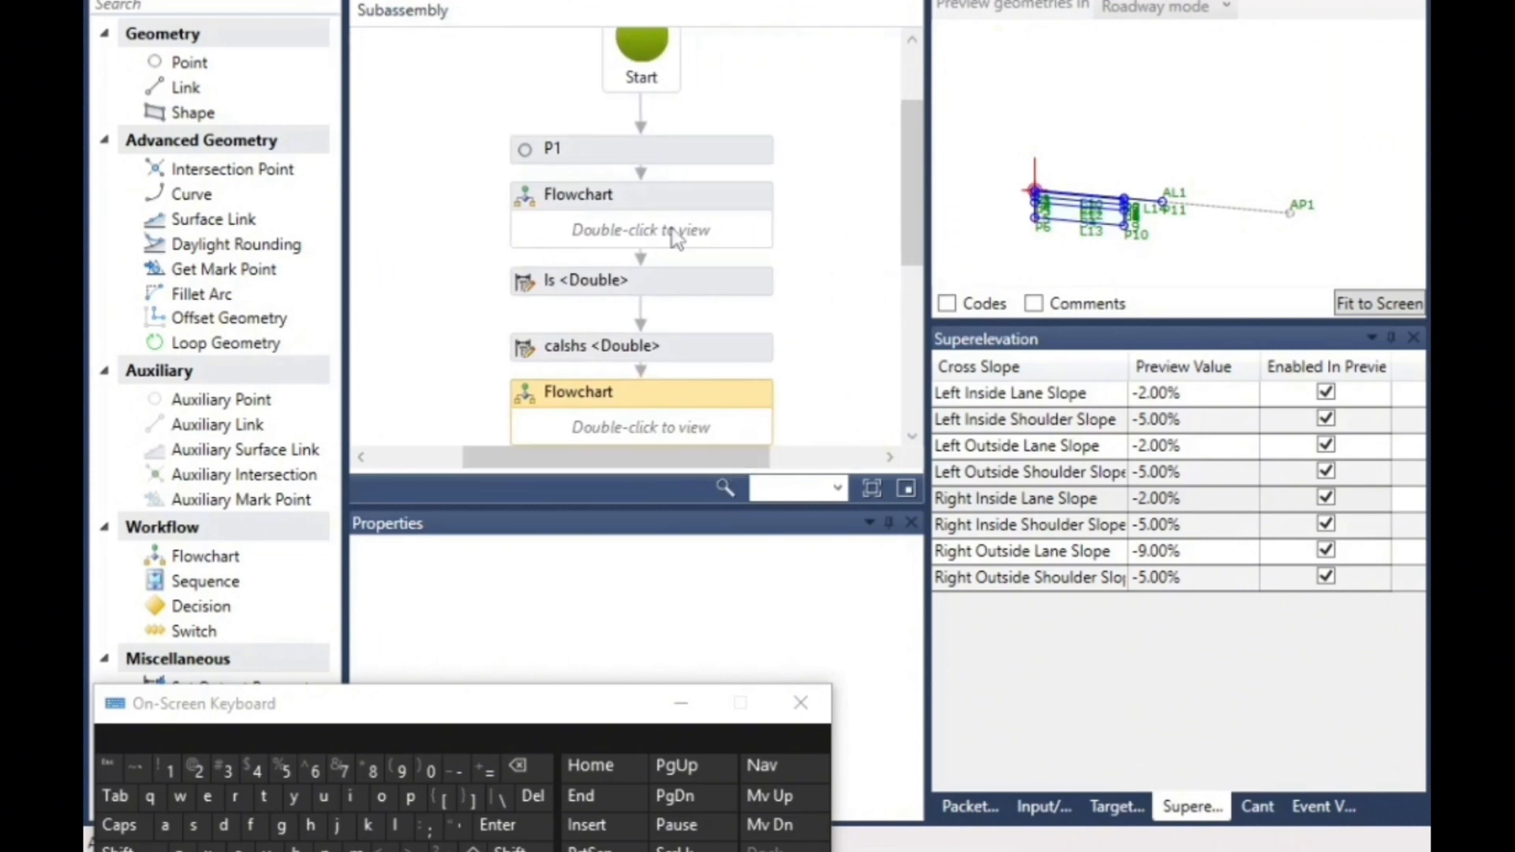
scroll(678, 260, "down", 5)
scroll(715, 329, "up", 7)
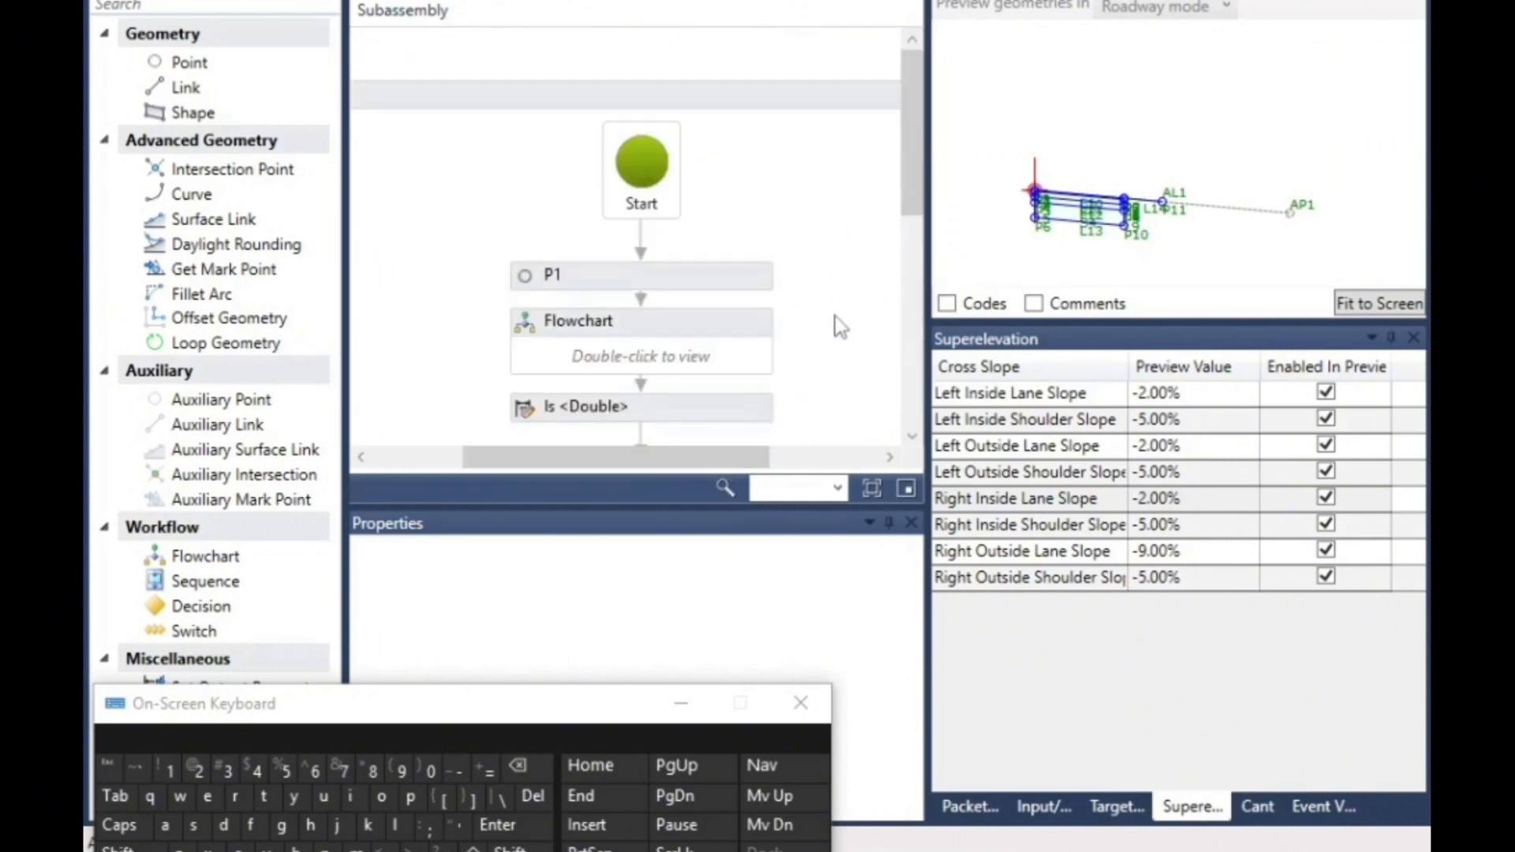